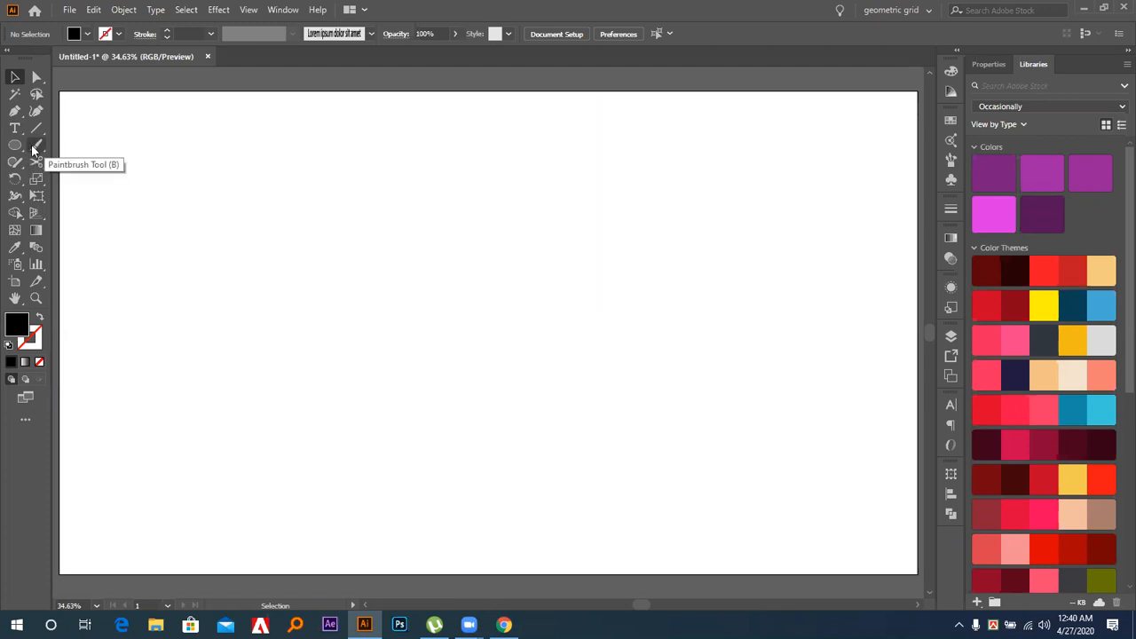
# Detach the Paintbrush and Blob Brush tools as a floating toolbar, and paint two winding freehand curves with the Paintbrush
pyautogui.click(33, 149)
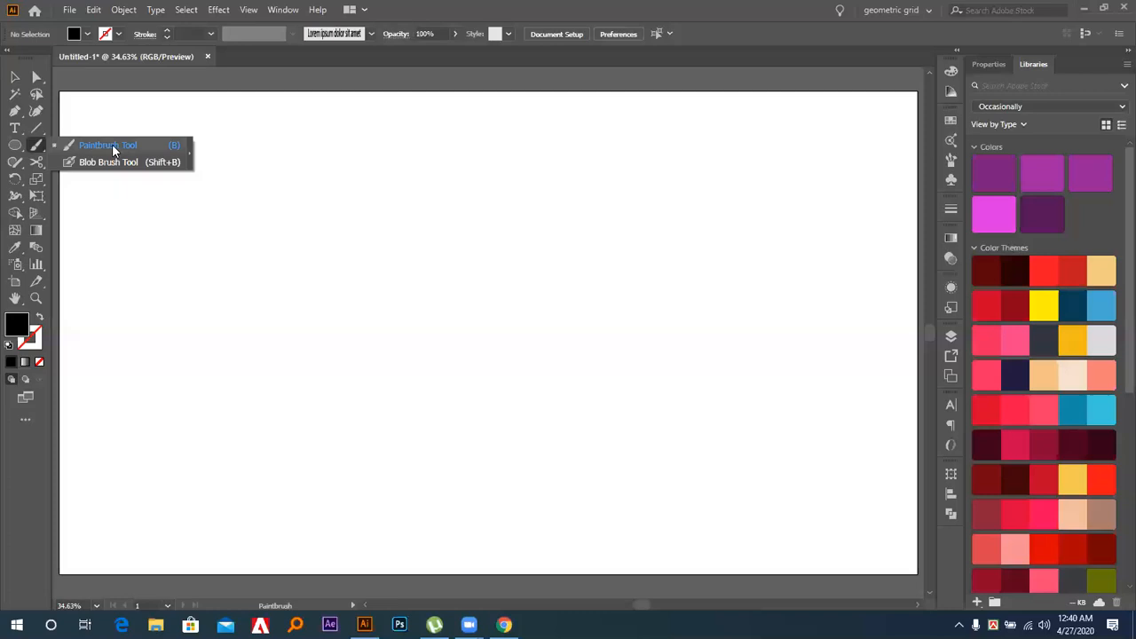
pyautogui.click(190, 165)
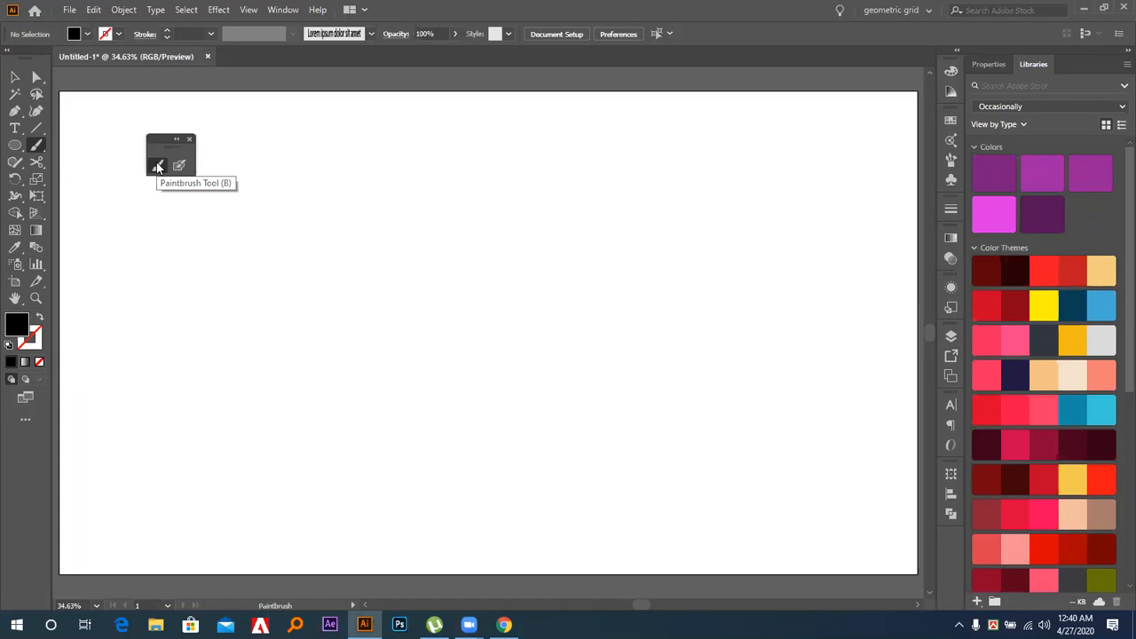
pyautogui.moveTo(206, 402)
pyautogui.mouseDown()
pyautogui.moveTo(239, 334)
pyautogui.moveTo(488, 306)
pyautogui.mouseUp()
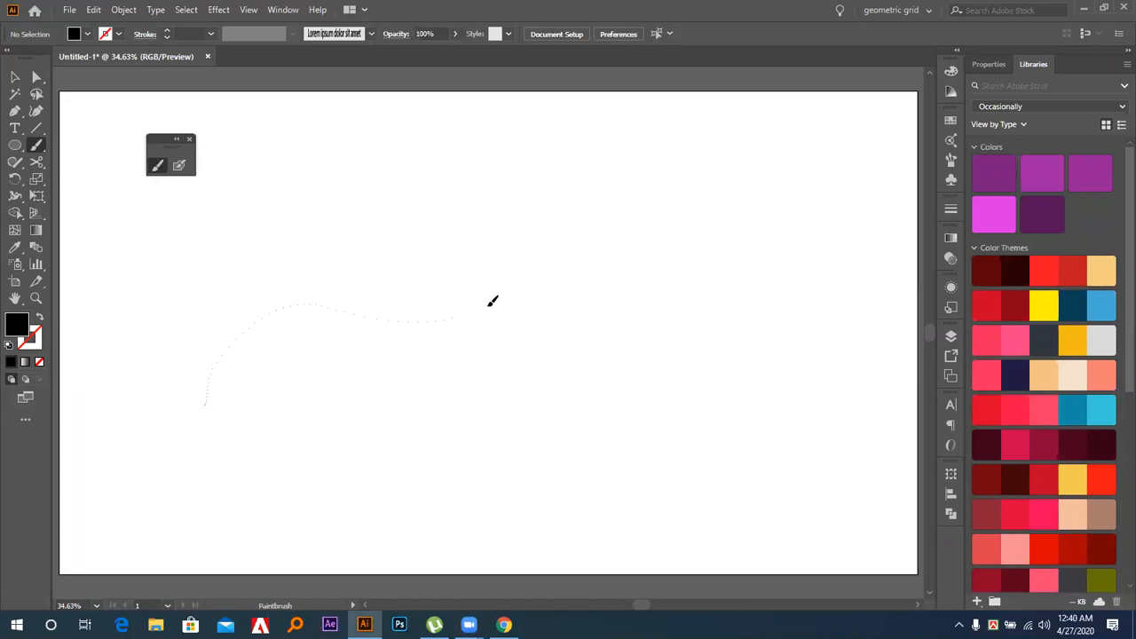
pyautogui.moveTo(419, 231); pyautogui.dragTo(435, 213)
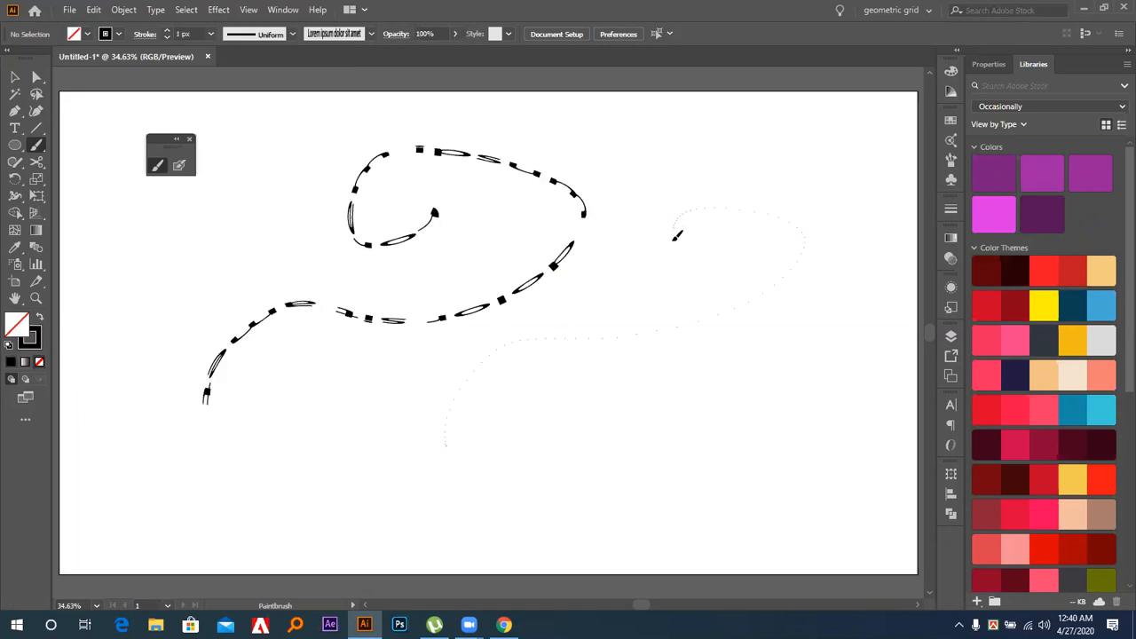
pyautogui.moveTo(676, 235); pyautogui.dragTo(674, 236)
# Apply the Basic brush to both painted curves
pyautogui.click(15, 77)
pyautogui.moveTo(419, 249); pyautogui.dragTo(627, 401)
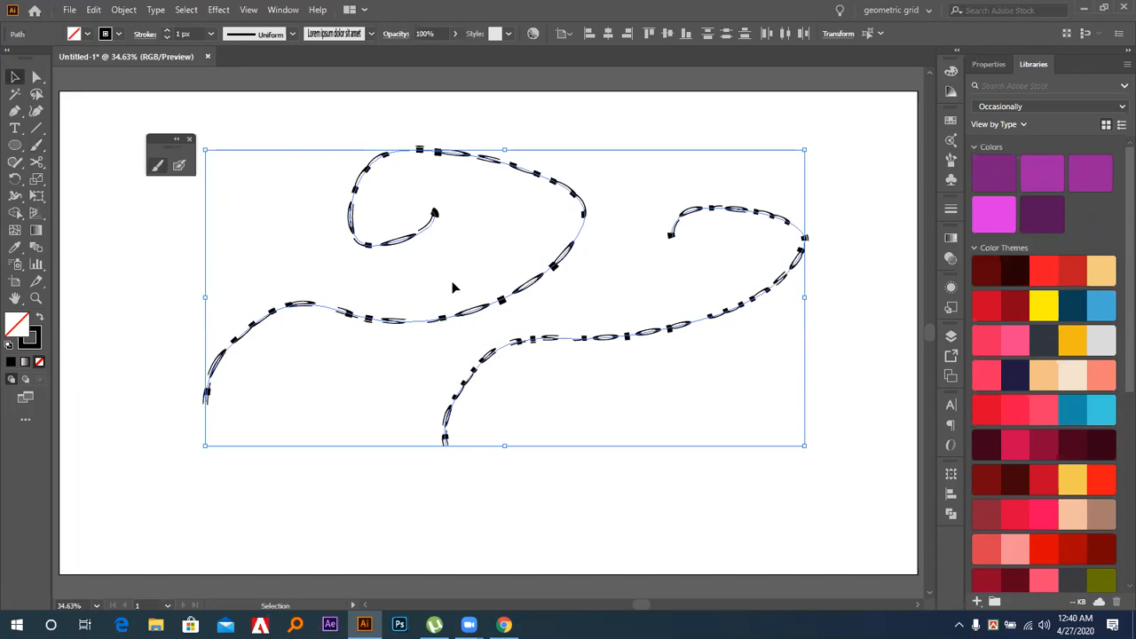
pyautogui.click(951, 157)
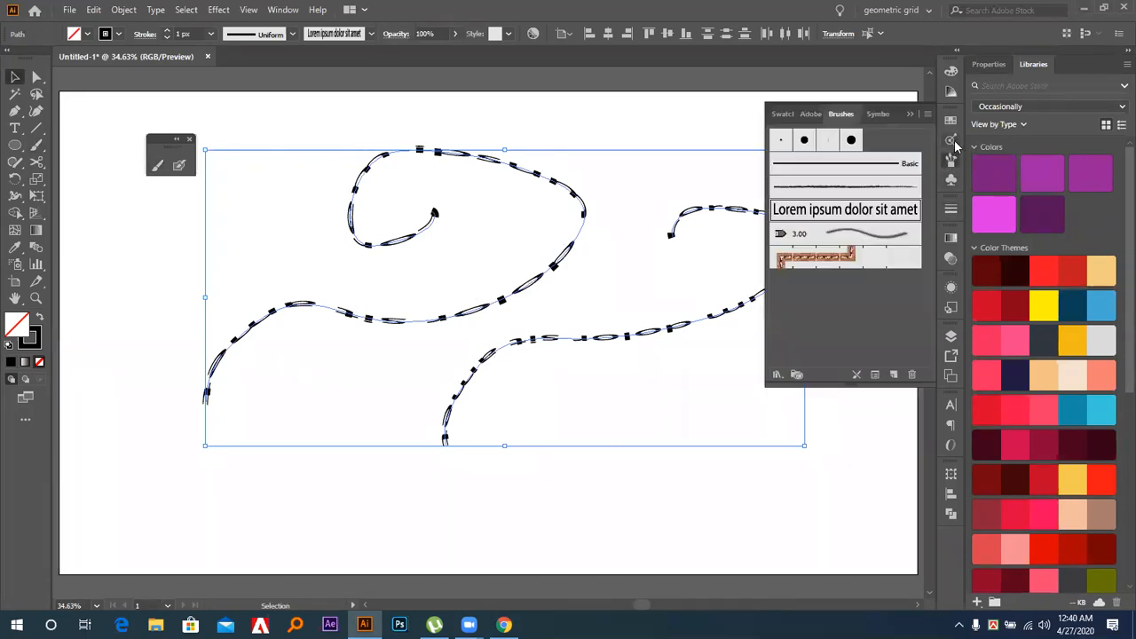
pyautogui.click(887, 167)
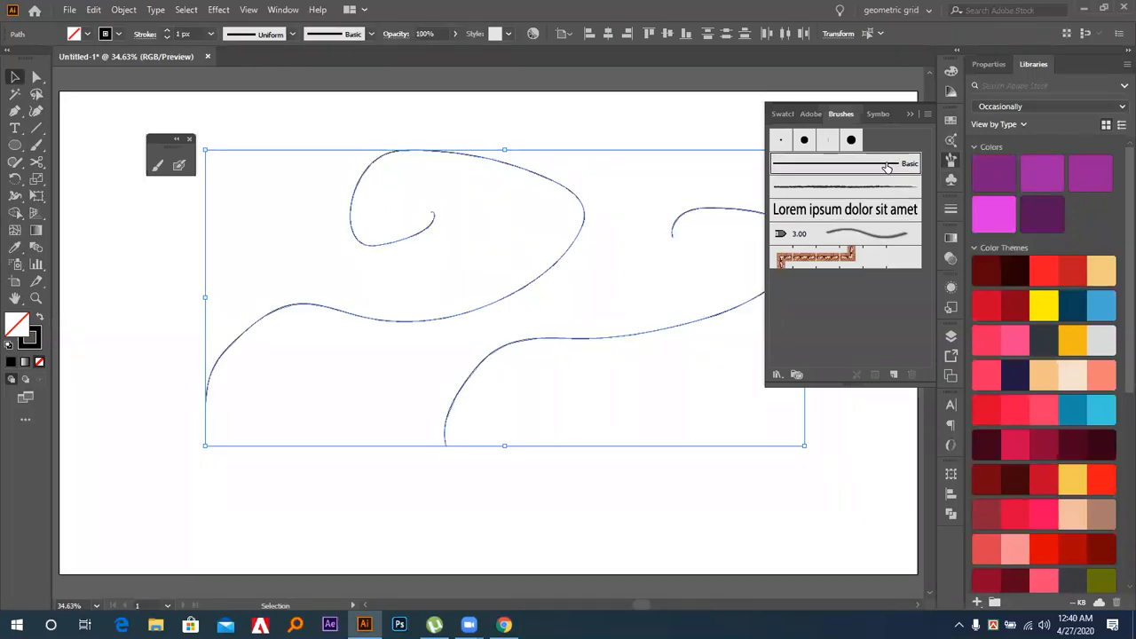
pyautogui.click(952, 163)
# Delete the right-hand curve from the artboard
pyautogui.click(705, 179)
pyautogui.moveTo(446, 121); pyautogui.dragTo(786, 350)
pyautogui.click(719, 356)
pyautogui.moveTo(671, 285); pyautogui.dragTo(758, 401)
pyautogui.press('Delete')
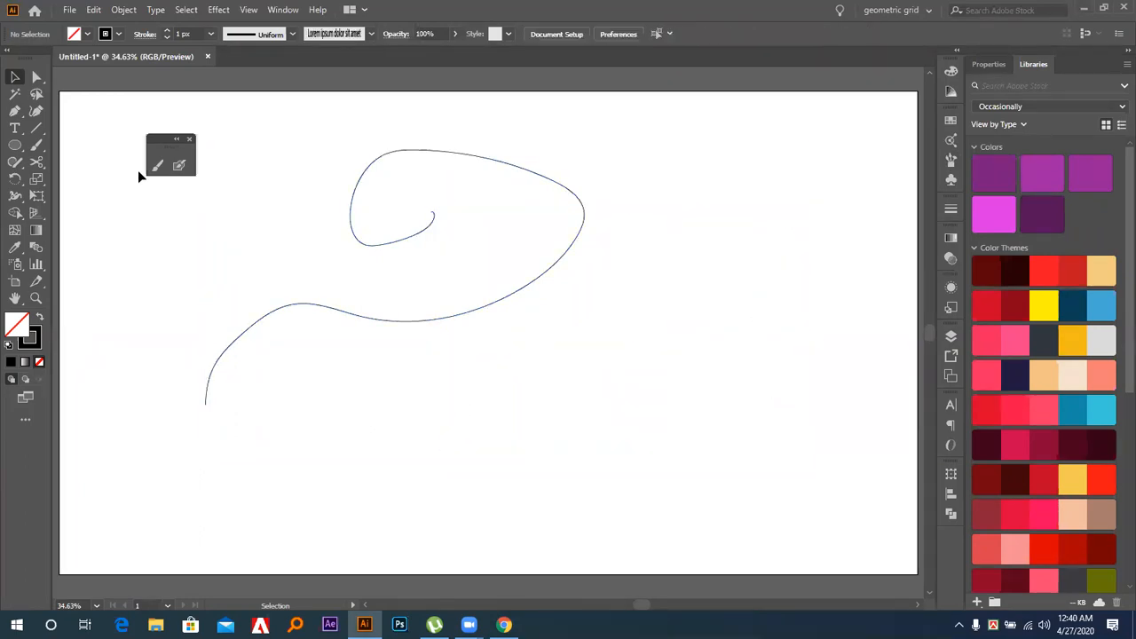
# Paint a small looping curve below the remaining one with the Paintbrush, and apply the Basic brush to it
pyautogui.click(156, 167)
pyautogui.moveTo(405, 418)
pyautogui.mouseDown()
pyautogui.moveTo(608, 361)
pyautogui.moveTo(528, 316)
pyautogui.moveTo(559, 340)
pyautogui.mouseUp()
pyautogui.click(14, 78)
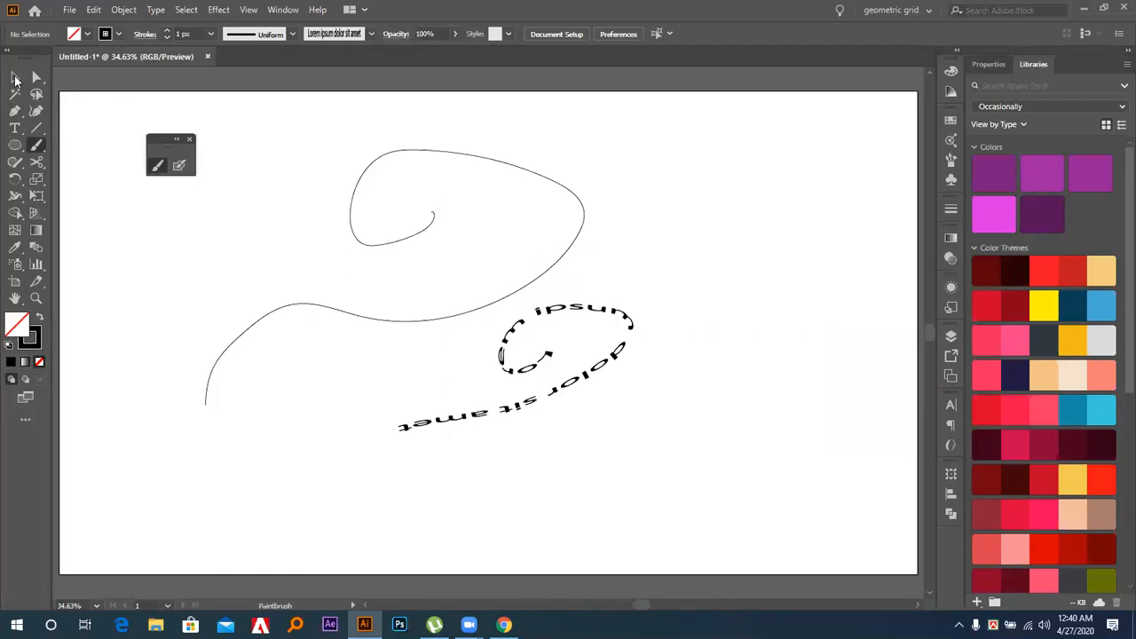
pyautogui.click(627, 325)
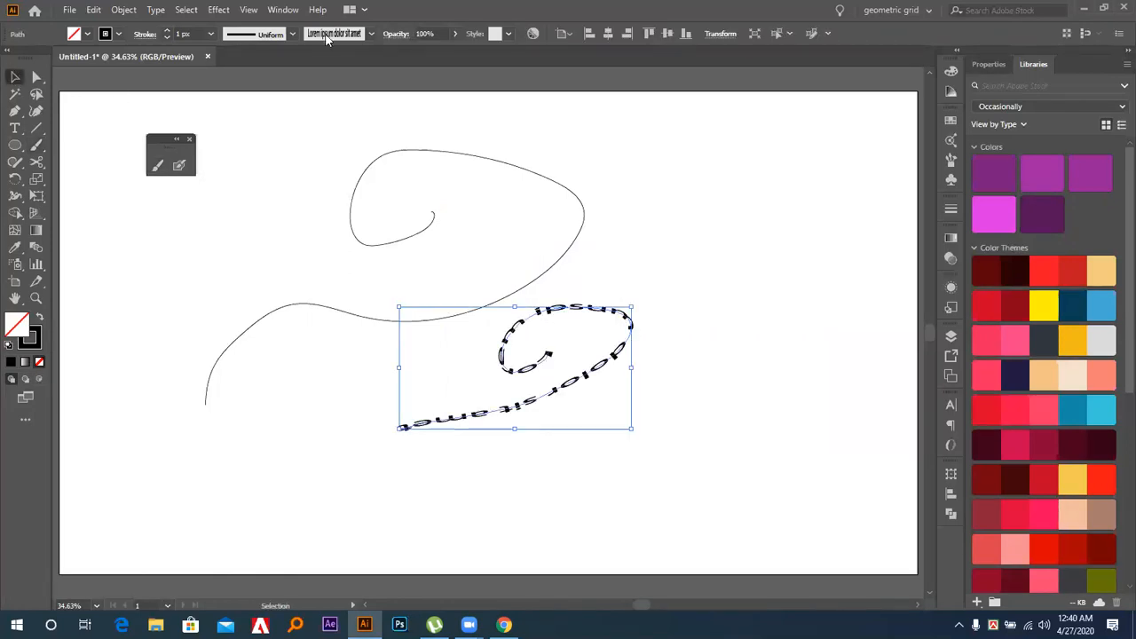
pyautogui.click(372, 33)
pyautogui.click(331, 79)
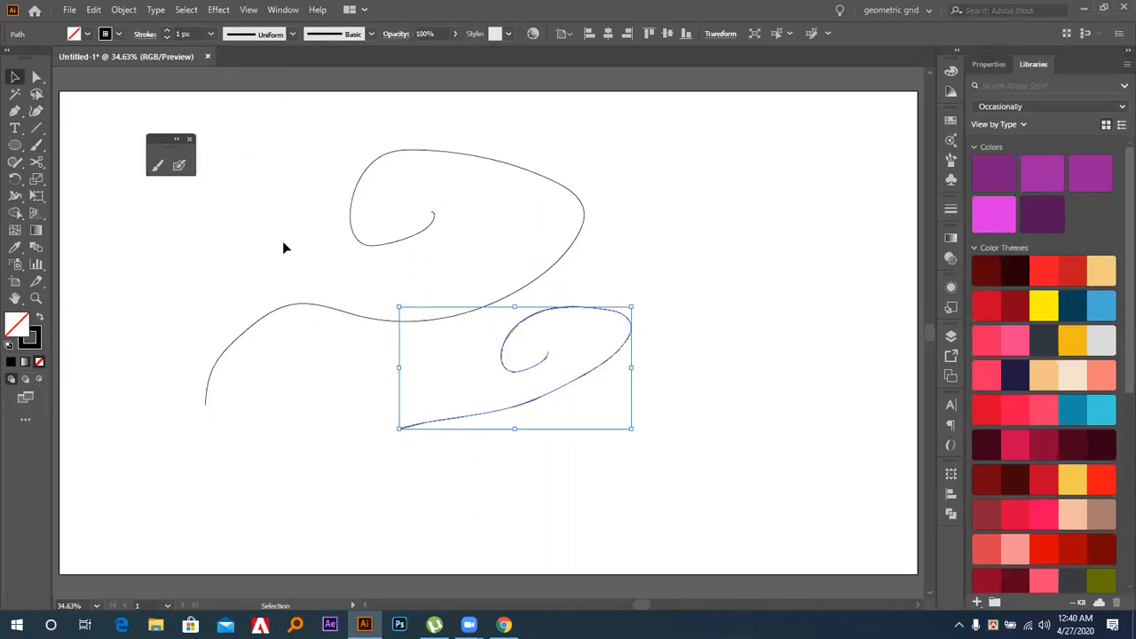
# Paint another curve across the upper-left area of the artboard, and apply the 3 pt. Round brush to it
pyautogui.click(158, 167)
pyautogui.moveTo(330, 316)
pyautogui.mouseDown()
pyautogui.moveTo(373, 213)
pyautogui.moveTo(178, 185)
pyautogui.mouseUp()
pyautogui.click(14, 77)
pyautogui.moveTo(209, 122)
pyautogui.mouseDown()
pyautogui.moveTo(367, 268)
pyautogui.moveTo(325, 253)
pyautogui.mouseUp()
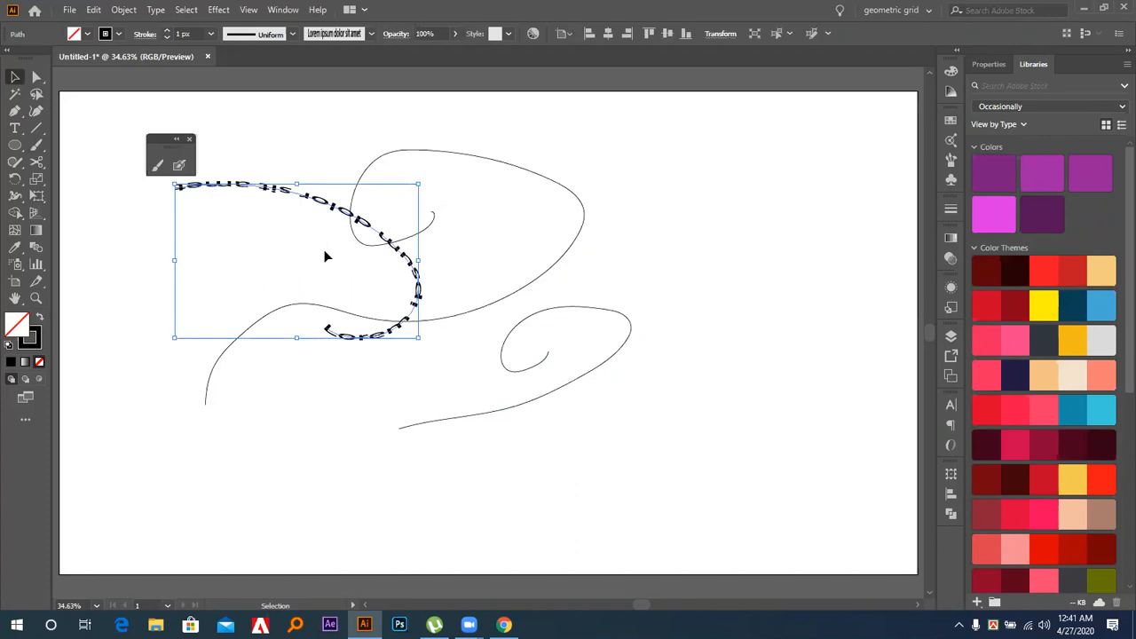
pyautogui.click(370, 34)
pyautogui.click(244, 64)
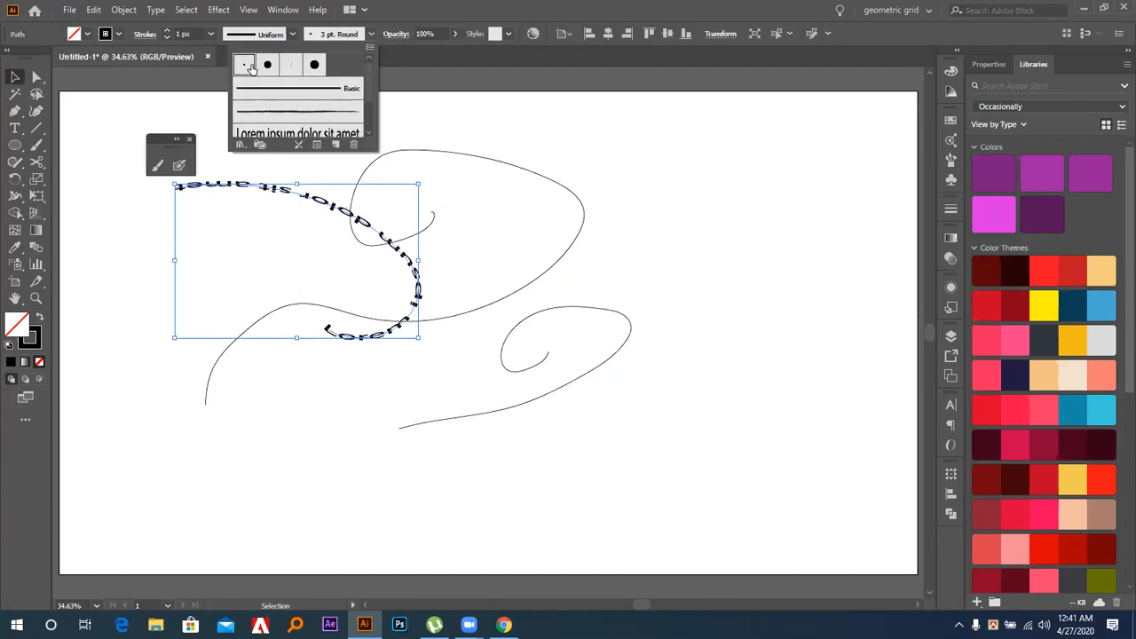
pyautogui.click(468, 110)
# Examine the Paintbrush Tool Options for fidelity and path editing without changing them
pyautogui.click(156, 168)
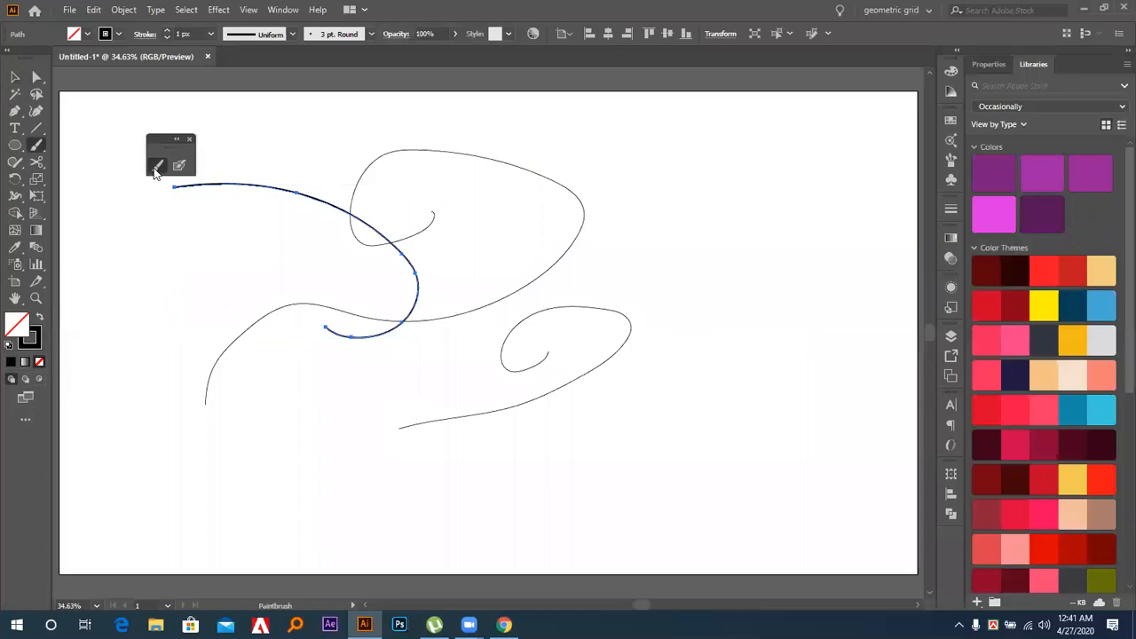
pyautogui.doubleClick(157, 168)
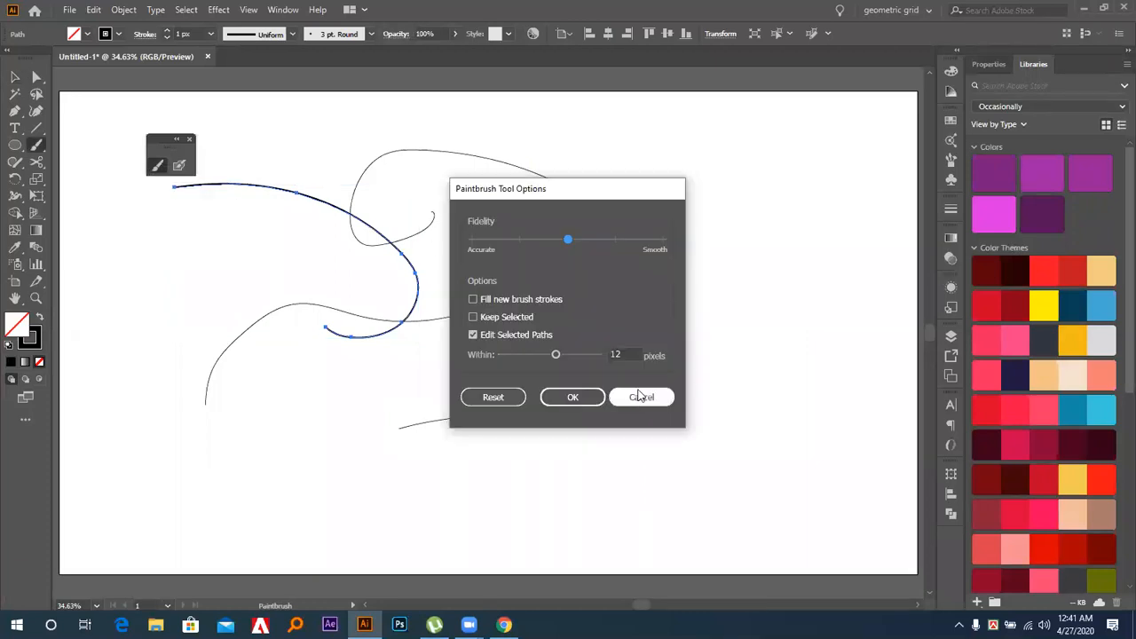
pyautogui.click(639, 397)
# Apply the Basic brush to the selected upper-left curve
pyautogui.click(375, 33)
pyautogui.click(338, 93)
pyautogui.click(399, 12)
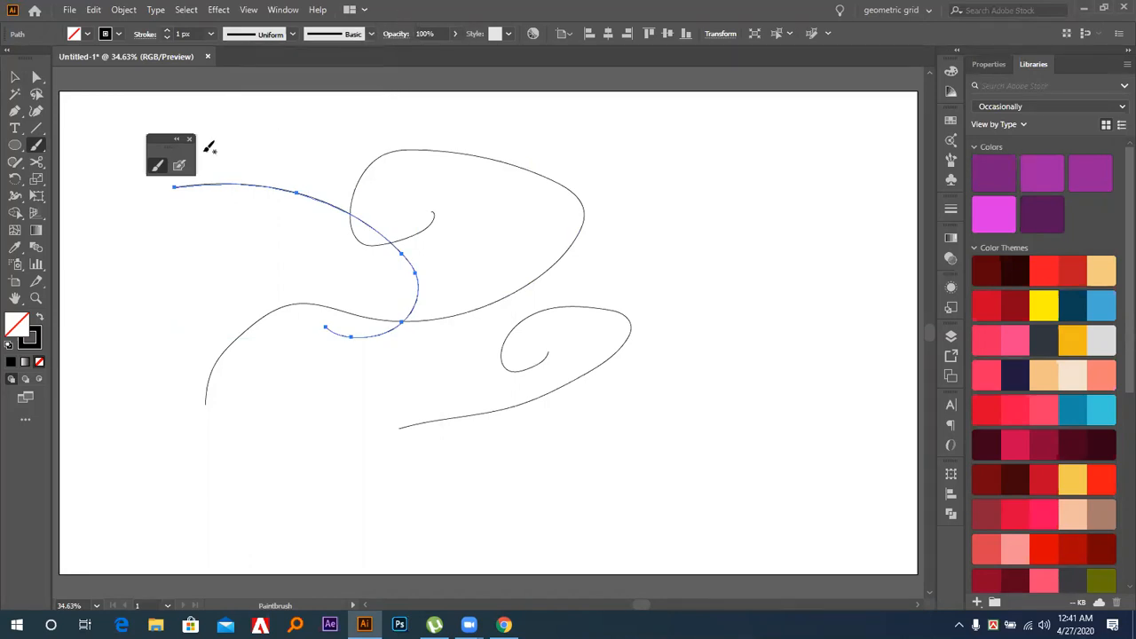
# Recheck the Paintbrush Tool Options without changes, and paint a new hooked curve over the right side of the drawing
pyautogui.doubleClick(158, 167)
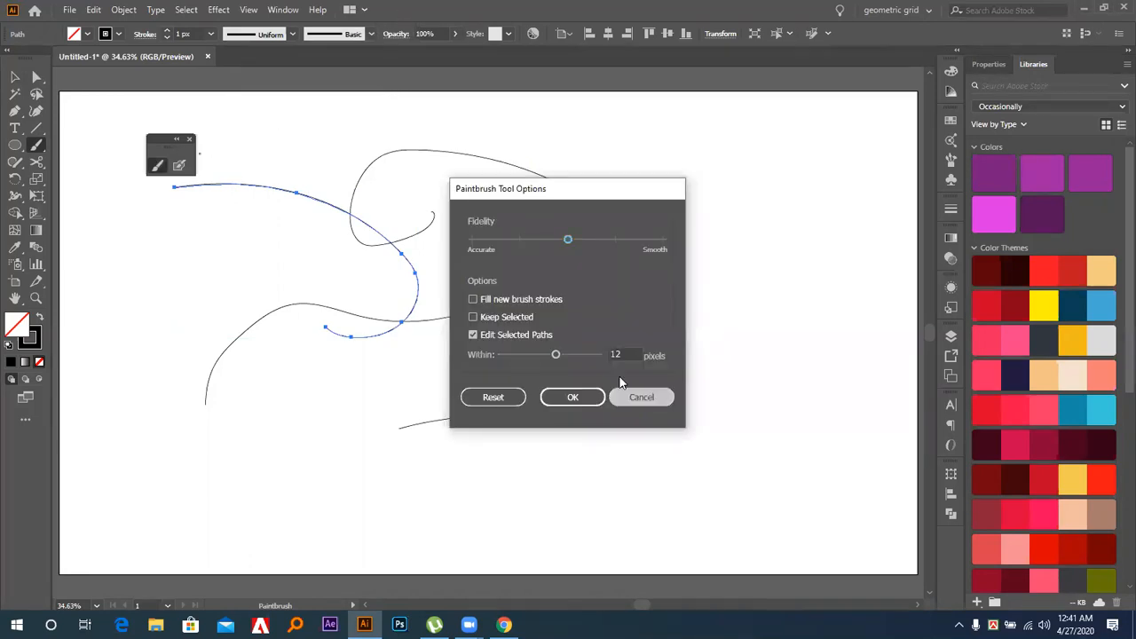
pyautogui.click(639, 397)
pyautogui.moveTo(476, 256)
pyautogui.mouseDown()
pyautogui.moveTo(730, 249)
pyautogui.moveTo(543, 353)
pyautogui.mouseUp()
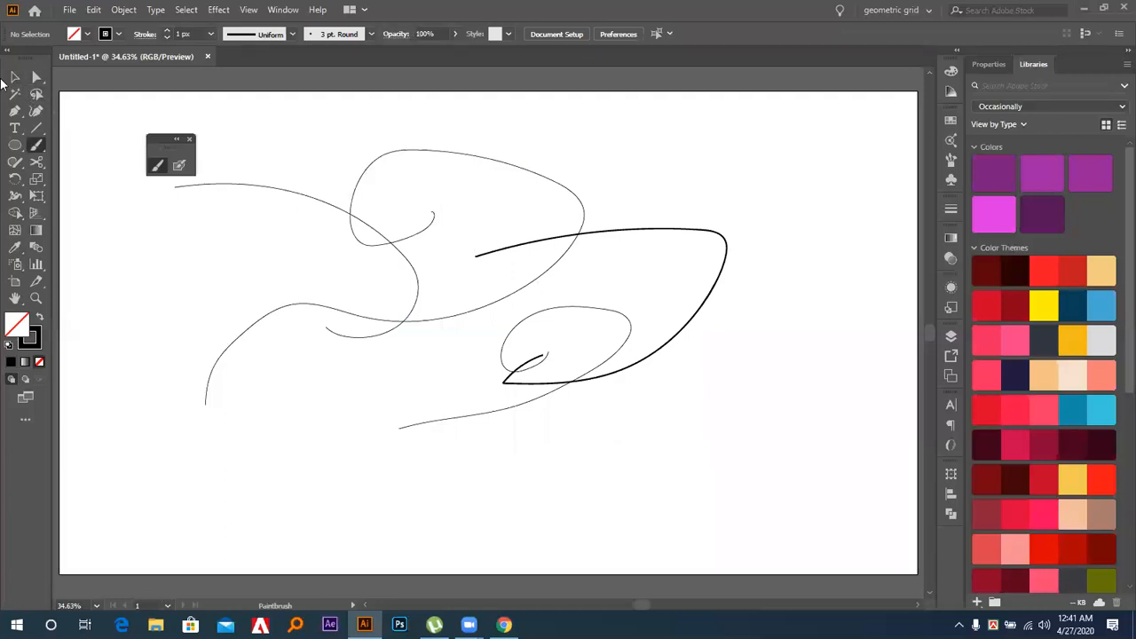
# Delete all the painted curves from the artboard
pyautogui.click(14, 77)
pyautogui.moveTo(298, 158); pyautogui.dragTo(674, 433)
pyautogui.press('Delete')
# Paint several winding, looping freehand curves across the empty artboard with the Paintbrush
pyautogui.click(158, 167)
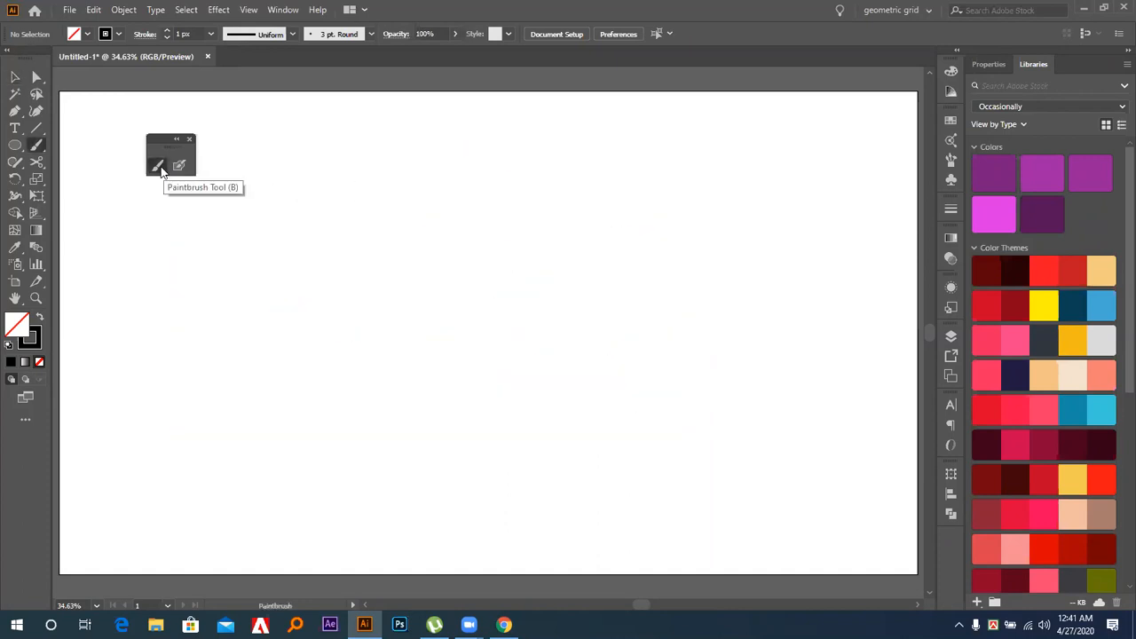
pyautogui.moveTo(171, 361)
pyautogui.mouseDown()
pyautogui.moveTo(497, 275)
pyautogui.moveTo(511, 241)
pyautogui.mouseUp()
pyautogui.moveTo(551, 465)
pyautogui.mouseDown()
pyautogui.moveTo(664, 347)
pyautogui.moveTo(716, 335)
pyautogui.mouseUp()
pyautogui.moveTo(404, 436)
pyautogui.mouseDown()
pyautogui.moveTo(442, 408)
pyautogui.moveTo(368, 338)
pyautogui.moveTo(372, 267)
pyautogui.moveTo(422, 159)
pyautogui.moveTo(228, 249)
pyautogui.moveTo(264, 257)
pyautogui.mouseUp()
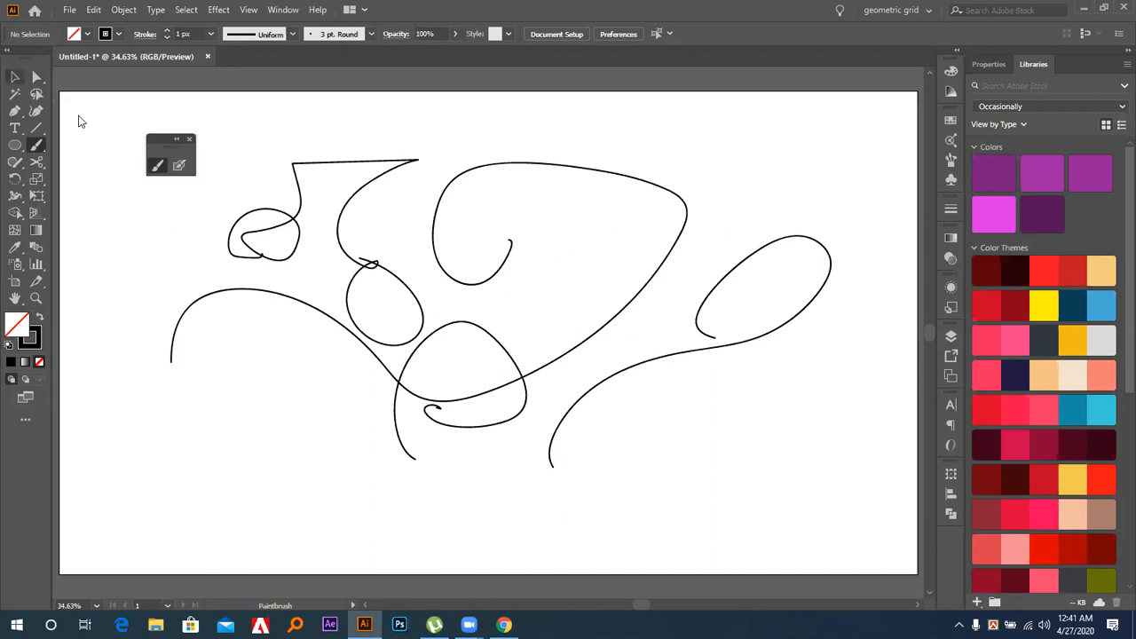
# Select individual curves and make the stroke colour active to inspect it, and delete all the curves
pyautogui.press('v')
pyautogui.click(297, 221)
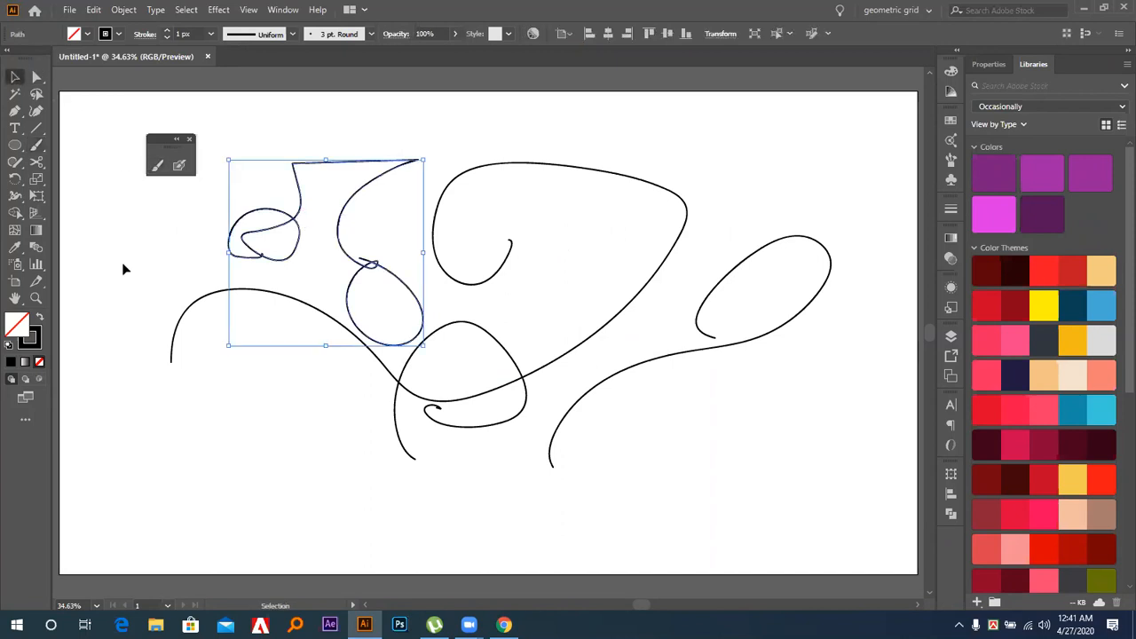
pyautogui.click(36, 347)
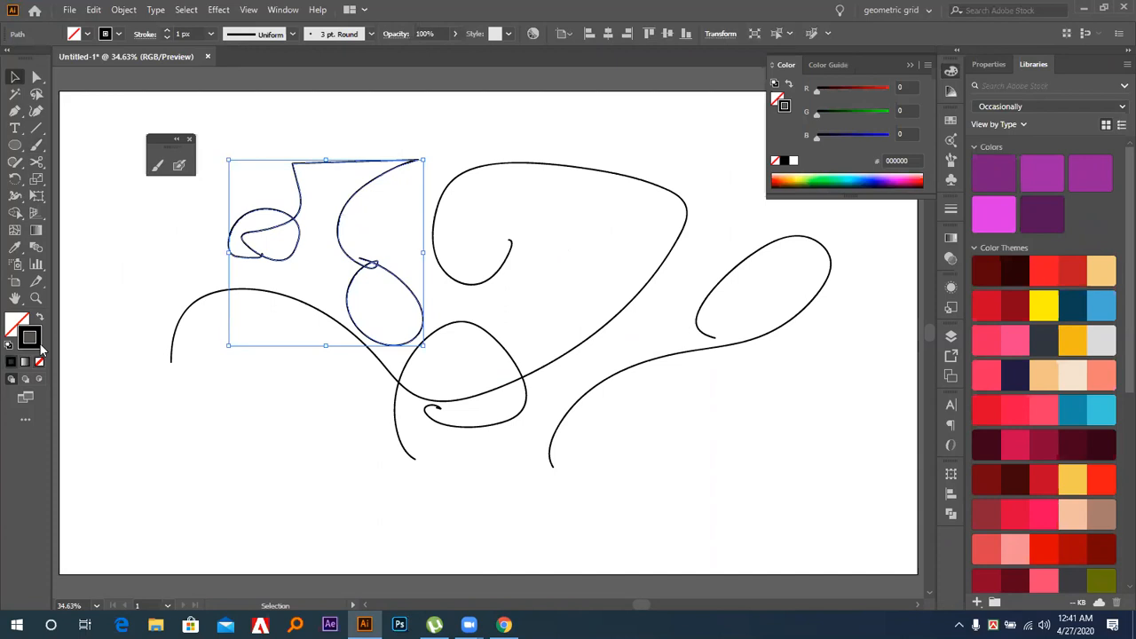
pyautogui.keyDown('shift'); pyautogui.click(286, 302); pyautogui.keyUp('shift')
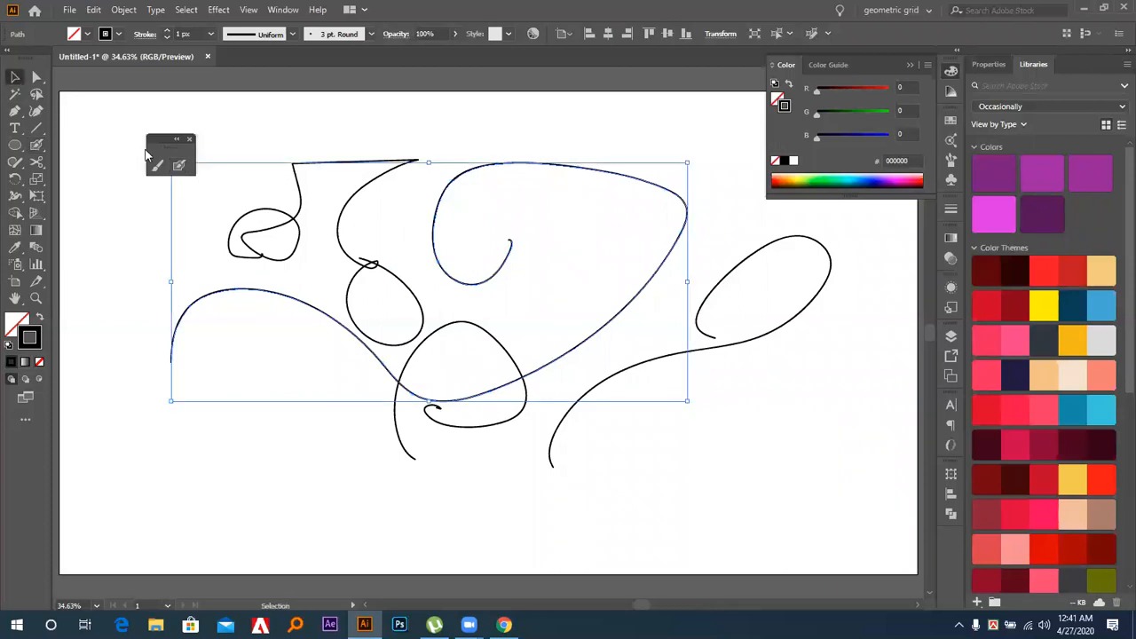
pyautogui.moveTo(280, 114); pyautogui.dragTo(753, 468)
pyautogui.press('Delete')
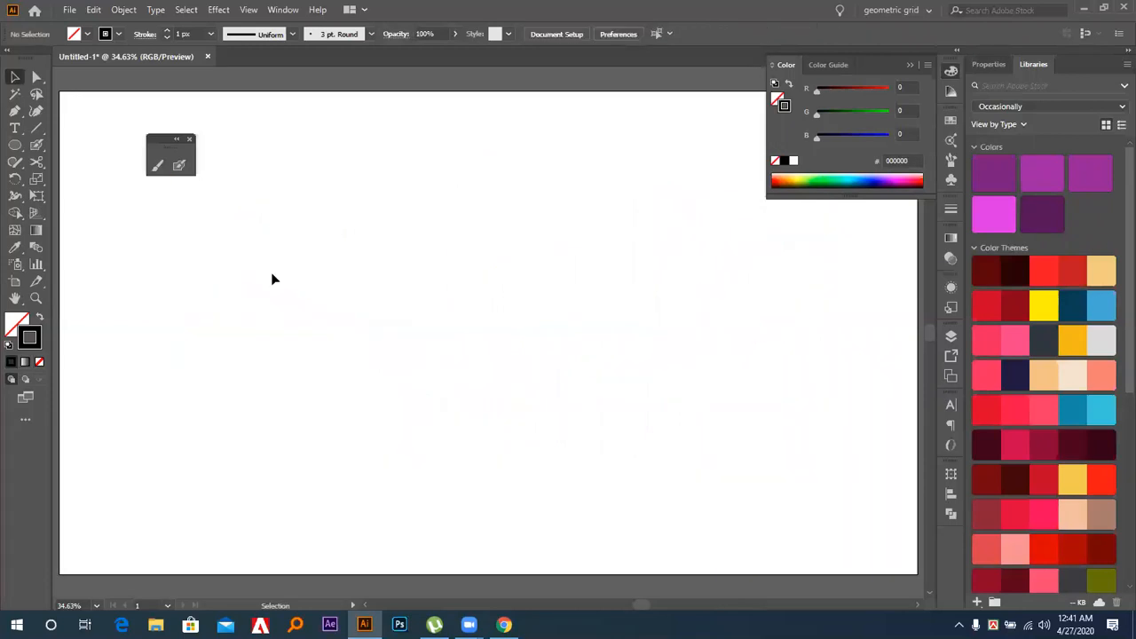
# With the Blob Brush, paint a short thin arc, and with an enlarged brush paint two thick winding strokes
pyautogui.click(180, 167)
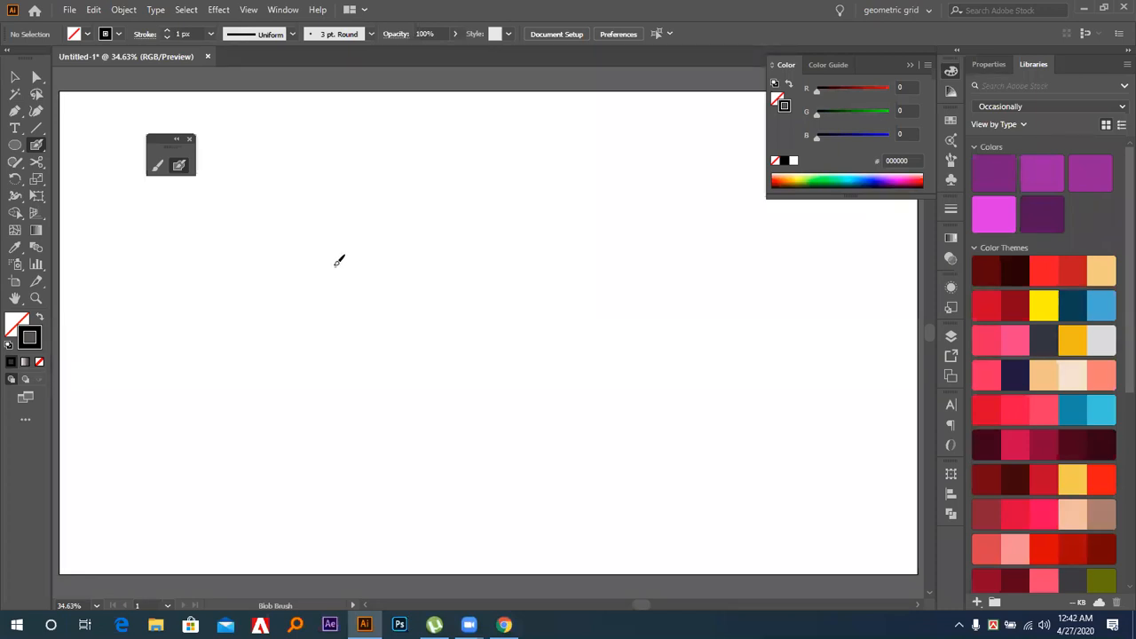
pyautogui.moveTo(289, 230)
pyautogui.mouseDown()
pyautogui.moveTo(280, 265)
pyautogui.moveTo(362, 310)
pyautogui.mouseUp()
pyautogui.press(']')
pyautogui.press(']')
pyautogui.press(']')
pyautogui.press(']')
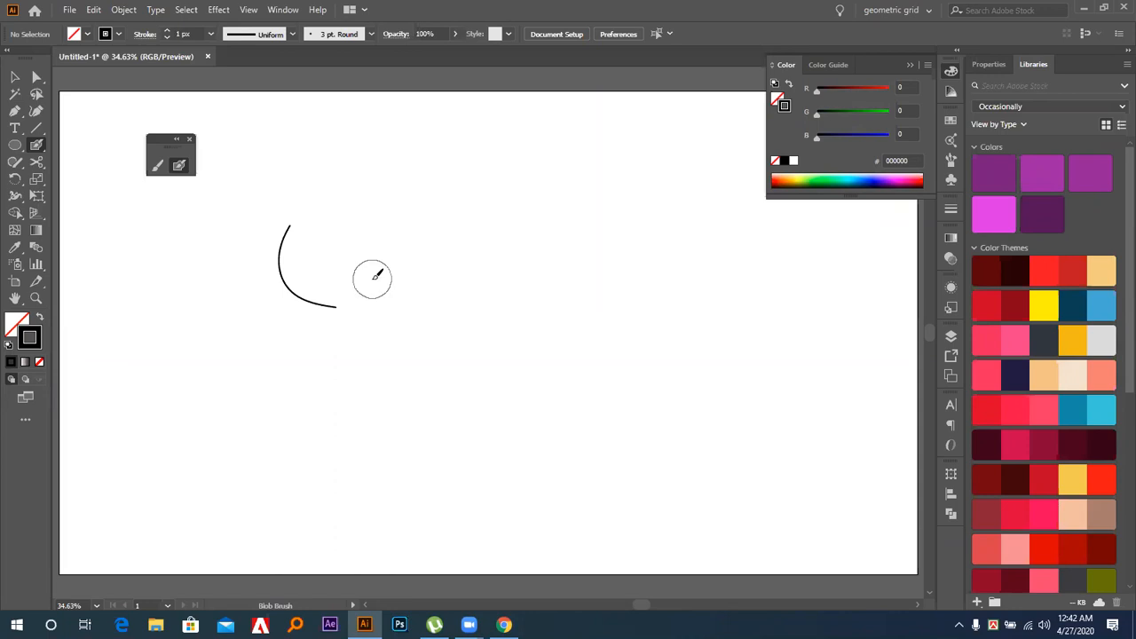
pyautogui.moveTo(380, 176); pyautogui.dragTo(424, 437)
pyautogui.moveTo(394, 391); pyautogui.dragTo(389, 379)
pyautogui.moveTo(624, 241)
pyautogui.mouseDown()
pyautogui.moveTo(756, 374)
pyautogui.moveTo(614, 449)
pyautogui.mouseUp()
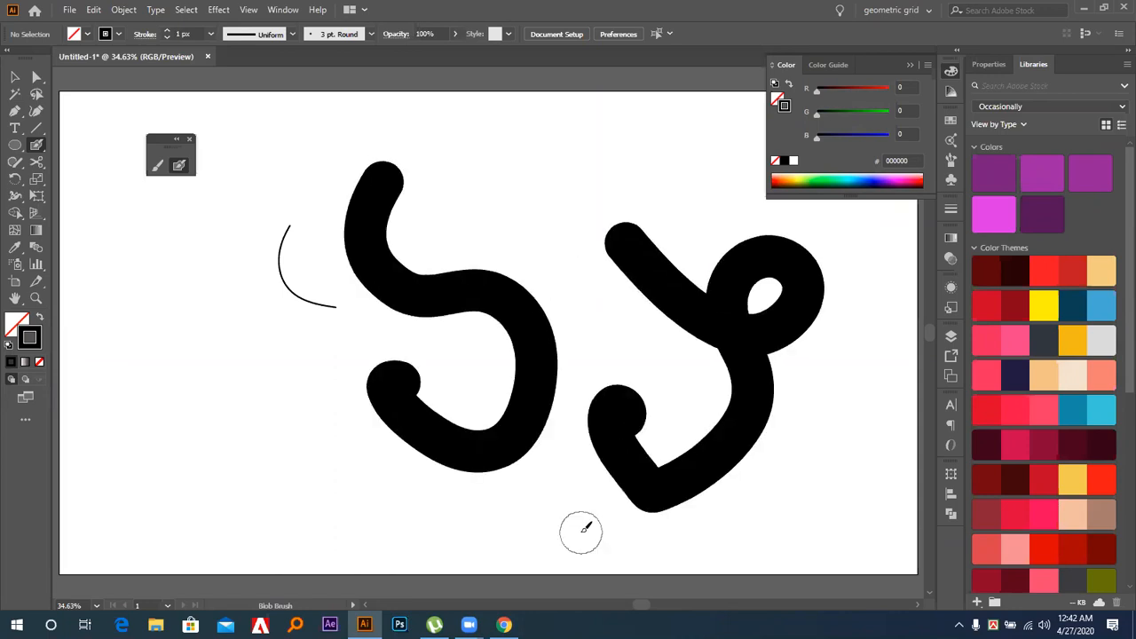
# Move the right thick stroke slightly upward, and select both Blob Brush strokes to examine their fill and outline
pyautogui.click(15, 78)
pyautogui.moveTo(679, 287)
pyautogui.mouseDown()
pyautogui.moveTo(583, 236)
pyautogui.moveTo(575, 251)
pyautogui.moveTo(670, 283)
pyautogui.mouseUp()
pyautogui.click(18, 333)
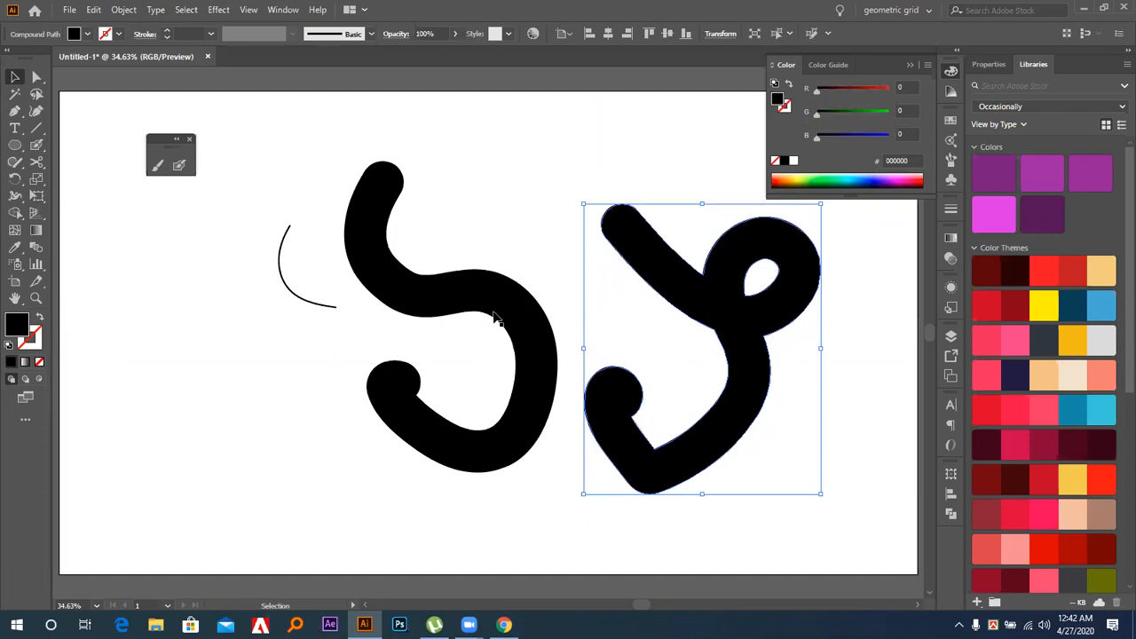
pyautogui.click(486, 306)
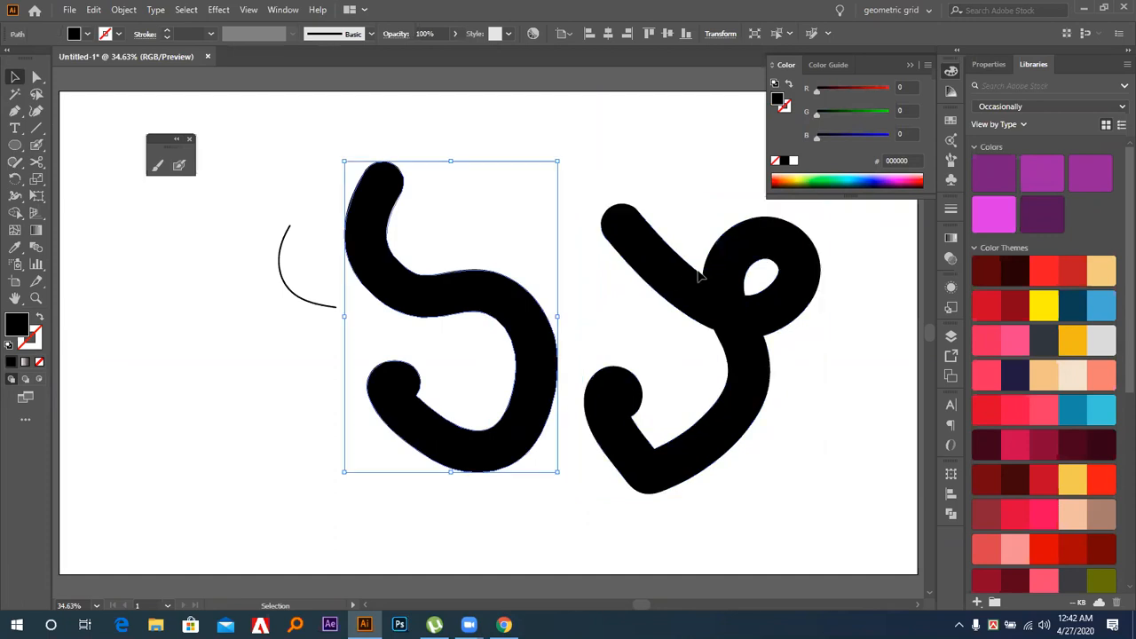
pyautogui.click(585, 325)
pyautogui.moveTo(495, 254); pyautogui.dragTo(692, 484)
pyautogui.click(645, 375)
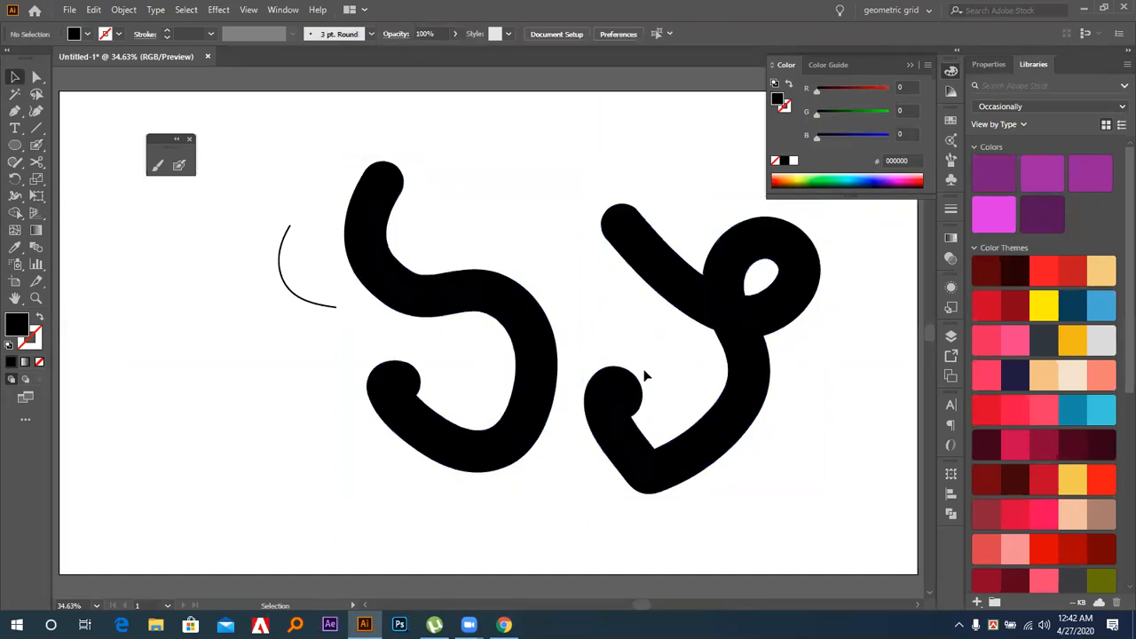
# Delete the right thick Blob Brush stroke
pyautogui.click(625, 381)
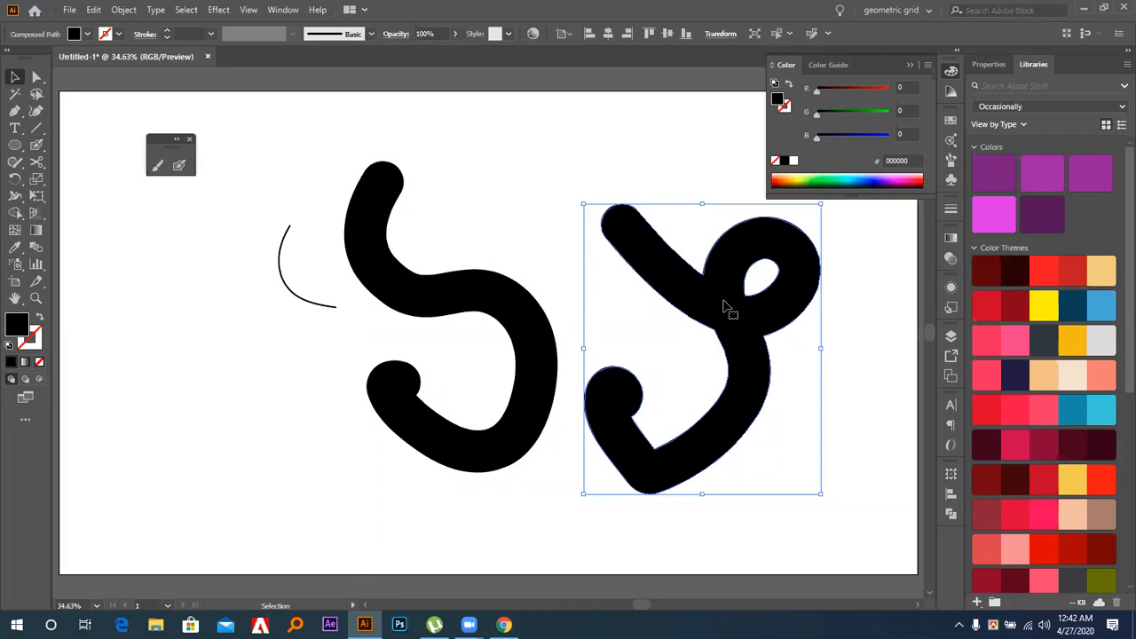
pyautogui.press('Delete')
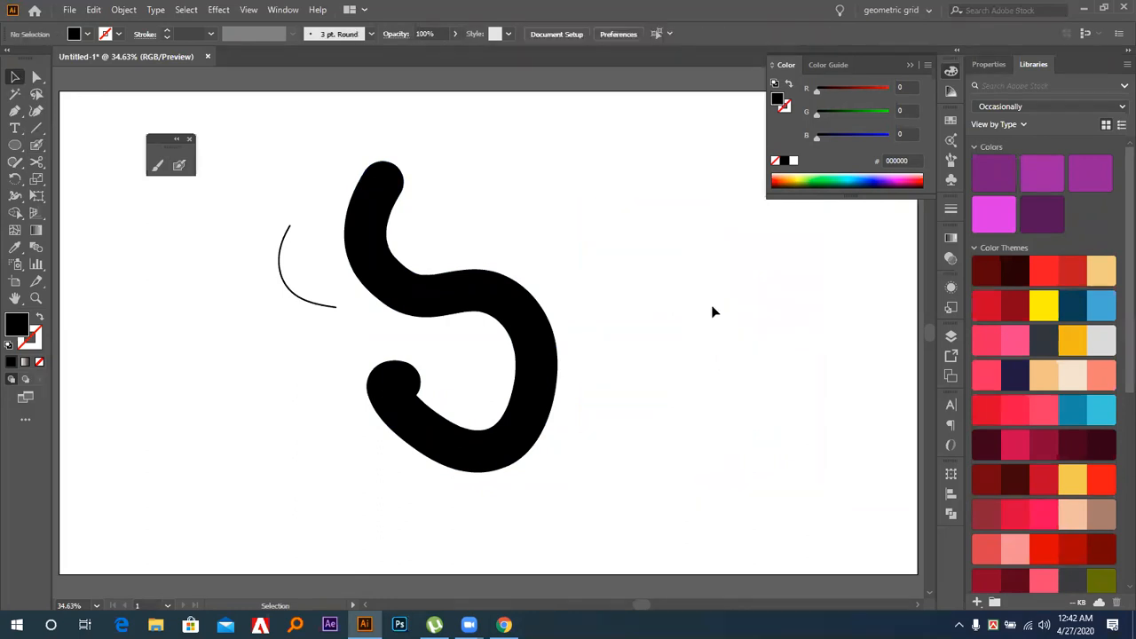
# With the Blob Brush, paint a thin stroke off the S-shaped stroke, and with an enlarged brush add two thick strokes joining it
pyautogui.click(178, 165)
pyautogui.moveTo(535, 324)
pyautogui.mouseDown()
pyautogui.moveTo(544, 299)
pyautogui.moveTo(598, 282)
pyautogui.moveTo(695, 312)
pyautogui.mouseUp()
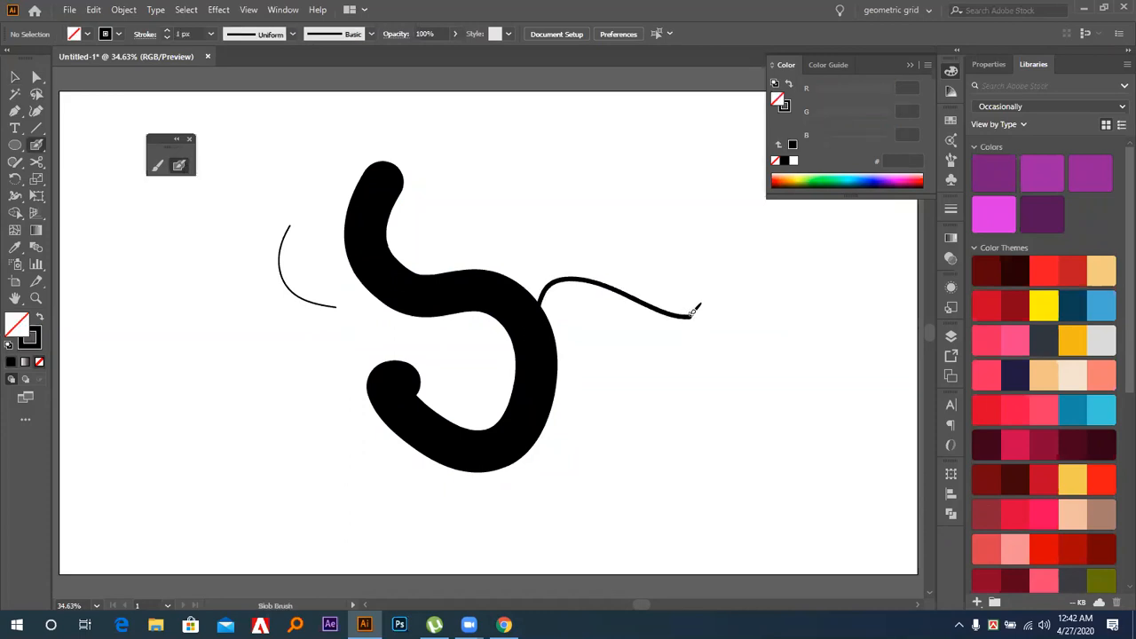
pyautogui.press(']')
pyautogui.press(']')
pyautogui.press(']')
pyautogui.press(']')
pyautogui.press(']')
pyautogui.press(']')
pyautogui.moveTo(546, 142); pyautogui.dragTo(752, 383)
pyautogui.moveTo(533, 321)
pyautogui.mouseDown()
pyautogui.moveTo(538, 299)
pyautogui.moveTo(625, 290)
pyautogui.moveTo(700, 316)
pyautogui.moveTo(699, 330)
pyautogui.mouseUp()
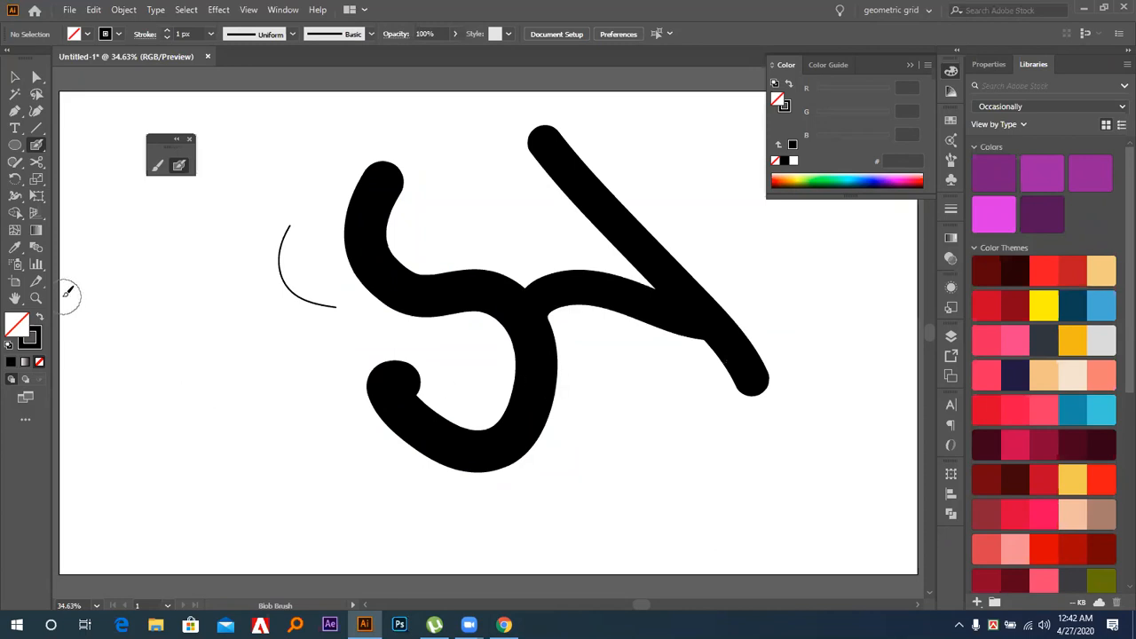
# With the Paintbrush, paint a thin hooked curve and two thin strokes meeting at one end beside the thick shape
pyautogui.click(156, 166)
pyautogui.moveTo(120, 354)
pyautogui.mouseDown()
pyautogui.moveTo(175, 302)
pyautogui.moveTo(249, 362)
pyautogui.moveTo(202, 423)
pyautogui.mouseUp()
pyautogui.moveTo(238, 363)
pyautogui.mouseDown()
pyautogui.moveTo(282, 346)
pyautogui.moveTo(341, 371)
pyautogui.mouseUp()
pyautogui.moveTo(234, 275); pyautogui.dragTo(340, 371)
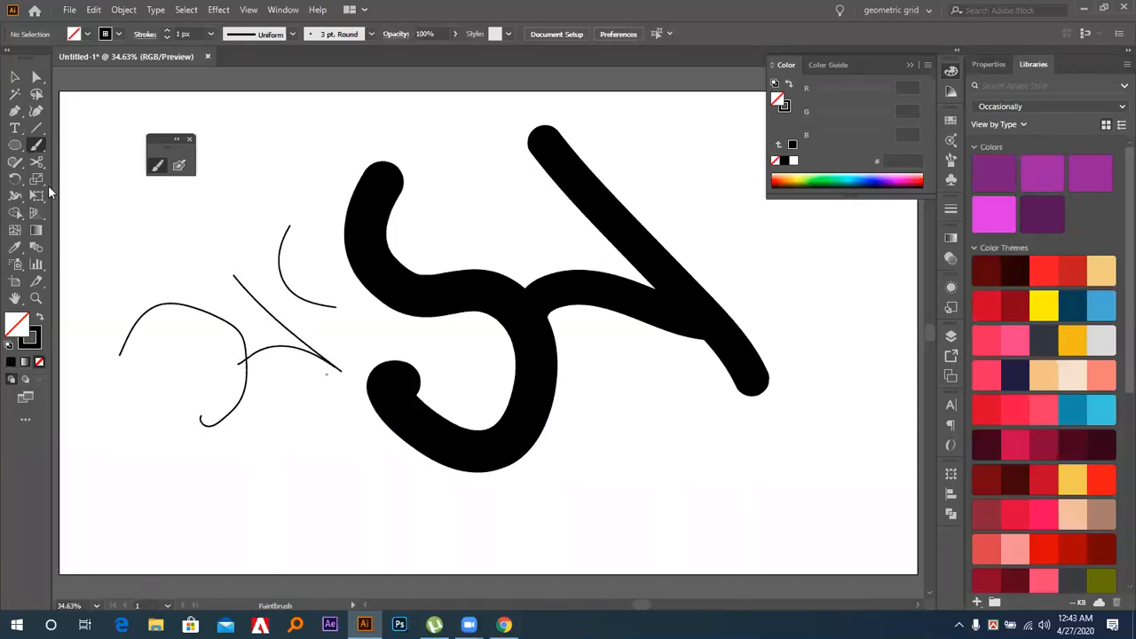
# Move the thin hooked curve, the two thin strokes that meet at one end, and the merged thick shape apart as separate objects
pyautogui.click(14, 77)
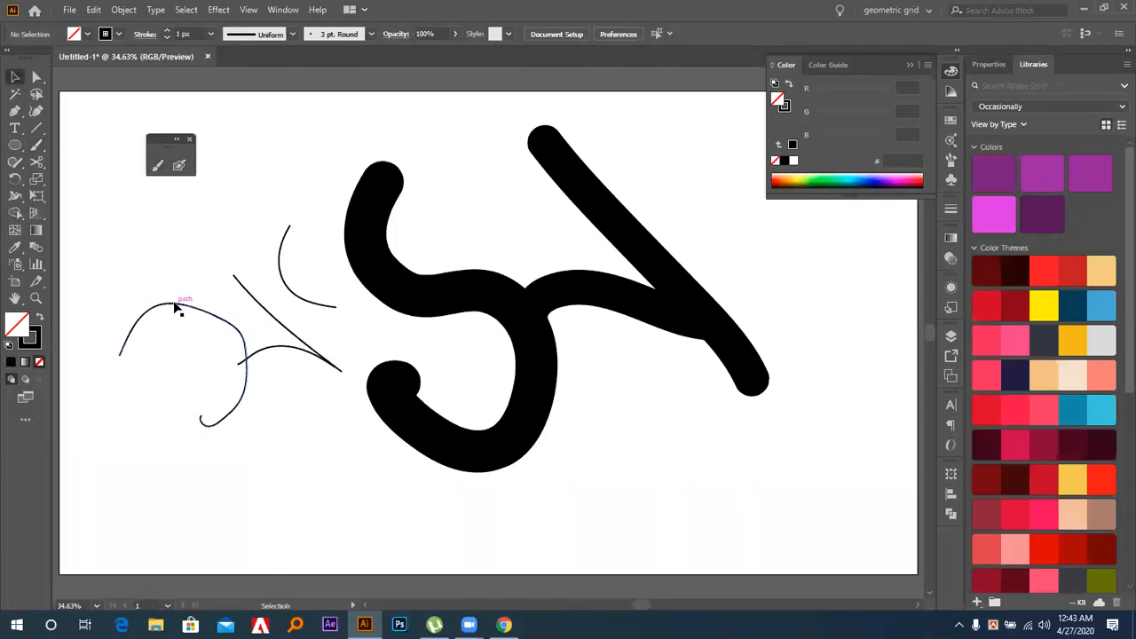
pyautogui.moveTo(180, 306); pyautogui.dragTo(108, 303)
pyautogui.moveTo(266, 355); pyautogui.dragTo(216, 424)
pyautogui.moveTo(280, 324); pyautogui.dragTo(244, 367)
pyautogui.moveTo(551, 344)
pyautogui.mouseDown()
pyautogui.moveTo(629, 360)
pyautogui.moveTo(468, 252)
pyautogui.moveTo(521, 324)
pyautogui.mouseUp()
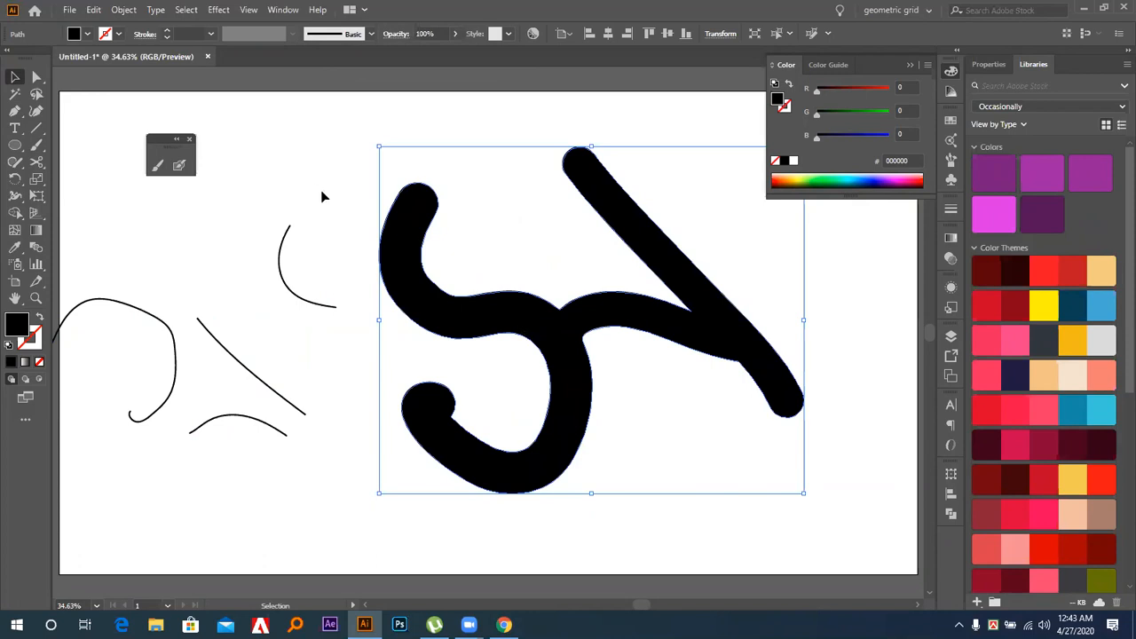
pyautogui.click(472, 249)
# Select the merged thick shape and paint another thick Blob Brush stroke from the empty area above down into it
pyautogui.click(182, 171)
pyautogui.click(14, 77)
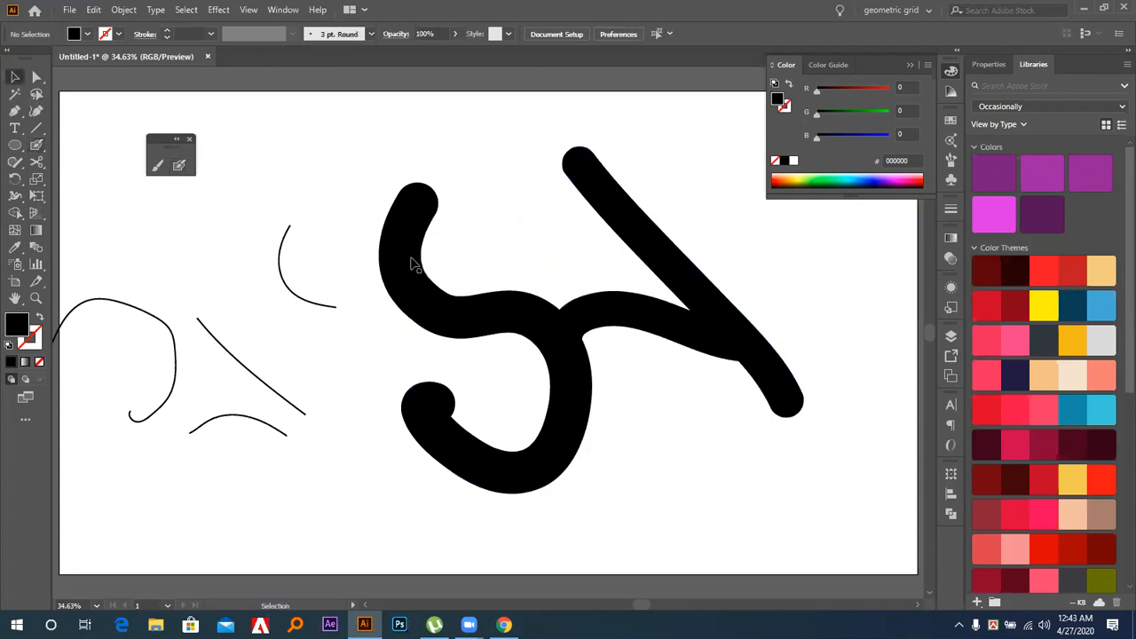
pyautogui.click(383, 263)
pyautogui.click(180, 167)
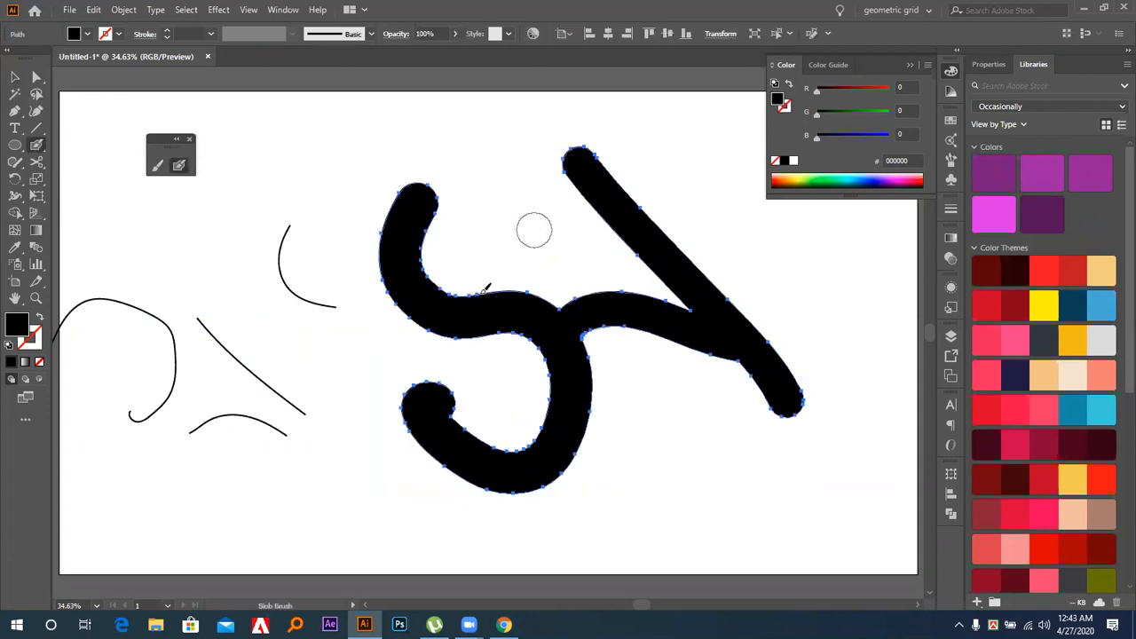
pyautogui.moveTo(534, 230); pyautogui.dragTo(501, 335)
# Delete the merged thick Blob Brush shape, keeping the thin strokes beside it
pyautogui.press('v')
pyautogui.moveTo(393, 119); pyautogui.dragTo(665, 482)
pyautogui.press('Delete')
# With the Blob Brush, paint a thick hooked curve, a wavy stroke joining it, and a diagonal stroke joining the wavy one
pyautogui.click(178, 165)
pyautogui.moveTo(384, 276)
pyautogui.mouseDown()
pyautogui.moveTo(476, 398)
pyautogui.moveTo(465, 400)
pyautogui.mouseUp()
pyautogui.moveTo(736, 346)
pyautogui.mouseDown()
pyautogui.moveTo(629, 282)
pyautogui.moveTo(574, 299)
pyautogui.moveTo(584, 331)
pyautogui.mouseUp()
pyautogui.moveTo(550, 176)
pyautogui.mouseDown()
pyautogui.moveTo(679, 259)
pyautogui.moveTo(679, 279)
pyautogui.moveTo(528, 193)
pyautogui.mouseUp()
# Move the joined thick strokes as one shape, and delete that shape
pyautogui.press('v')
pyautogui.moveTo(528, 193); pyautogui.dragTo(626, 220)
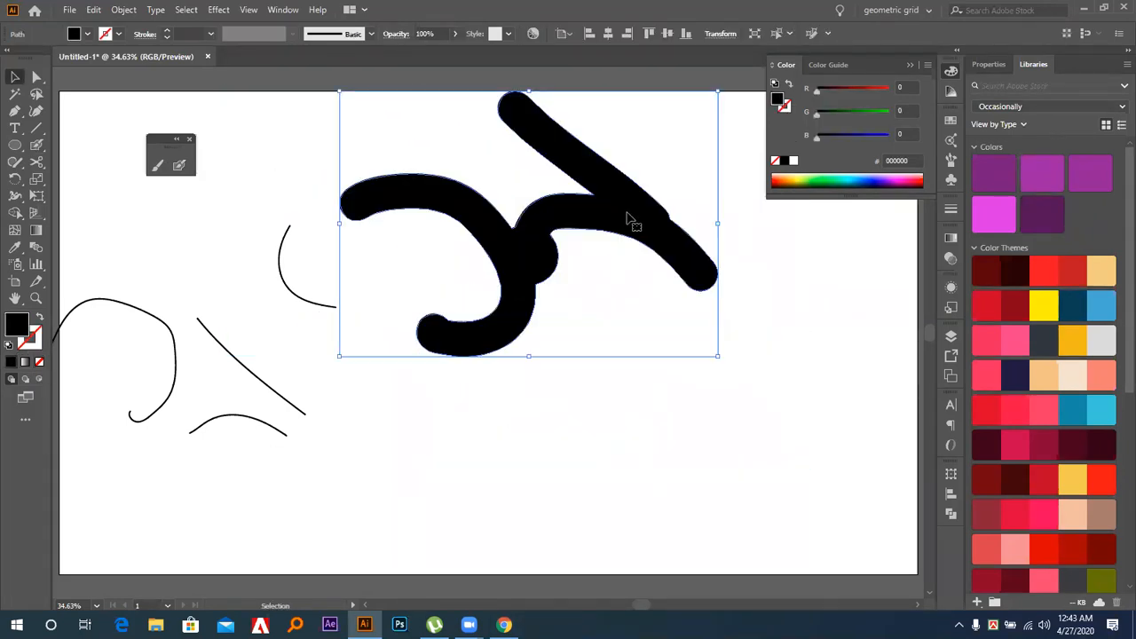
pyautogui.press('Delete')
# With the Blob Brush, paint a thick curled curve, a zigzag stroke joined to it, and a separate vertical stroke beside them
pyautogui.click(178, 165)
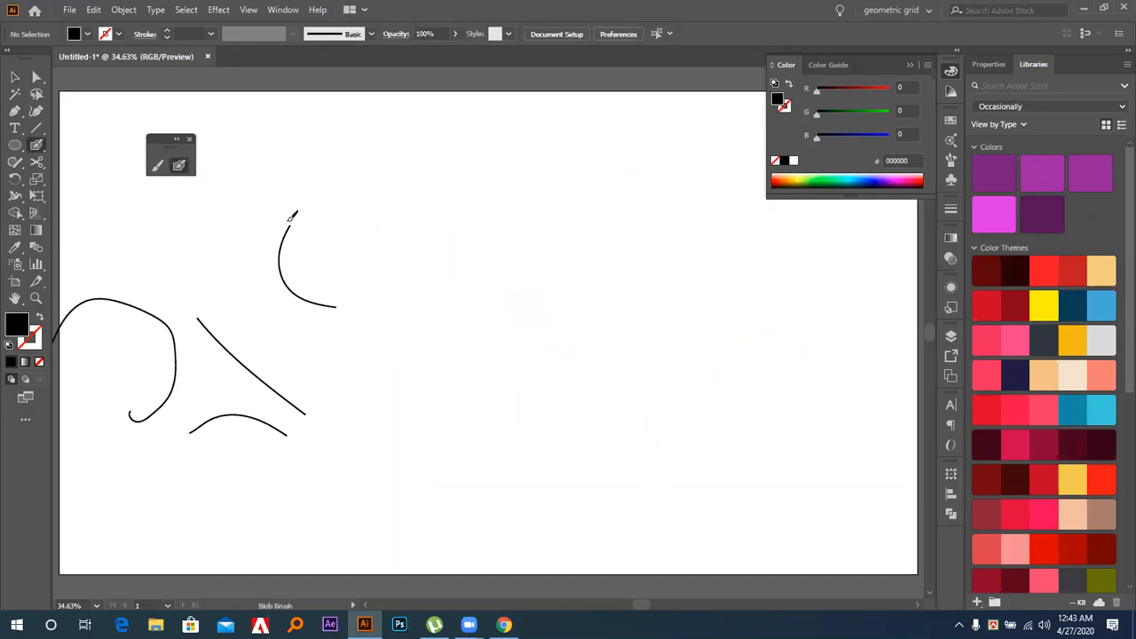
pyautogui.moveTo(599, 311); pyautogui.dragTo(473, 160)
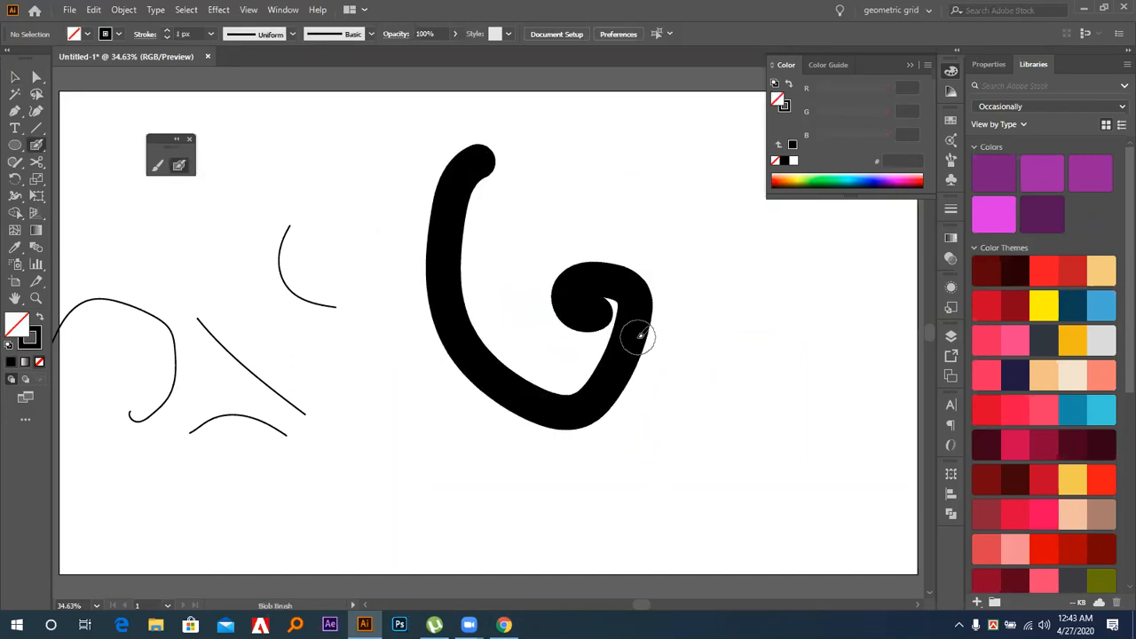
pyautogui.moveTo(614, 306)
pyautogui.mouseDown()
pyautogui.moveTo(717, 373)
pyautogui.moveTo(736, 236)
pyautogui.mouseUp()
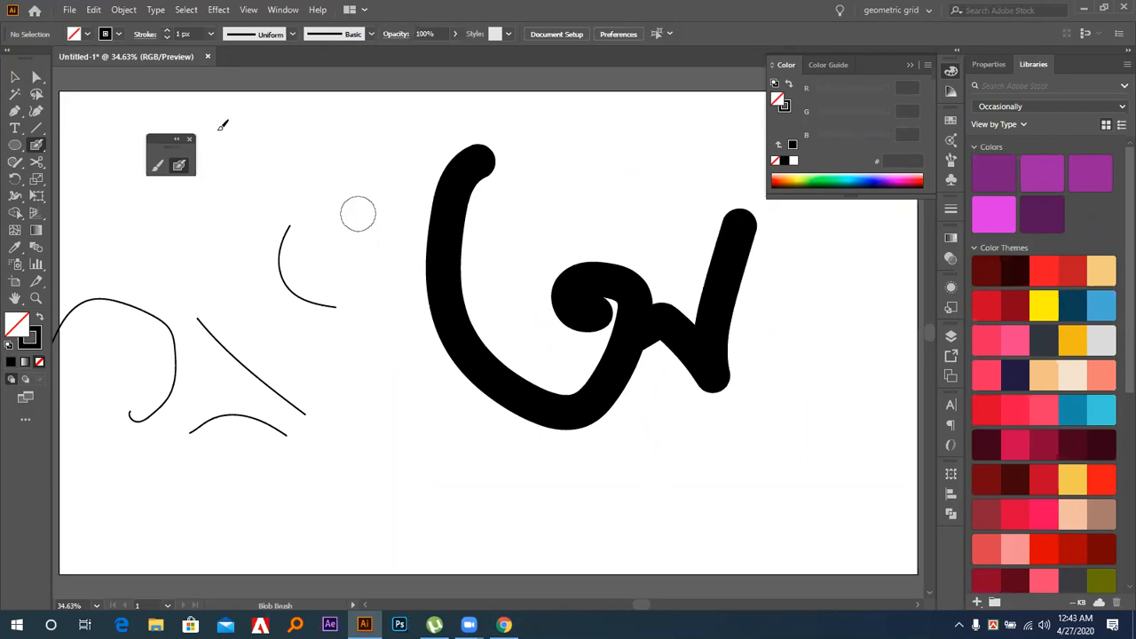
pyautogui.moveTo(776, 226); pyautogui.dragTo(783, 389)
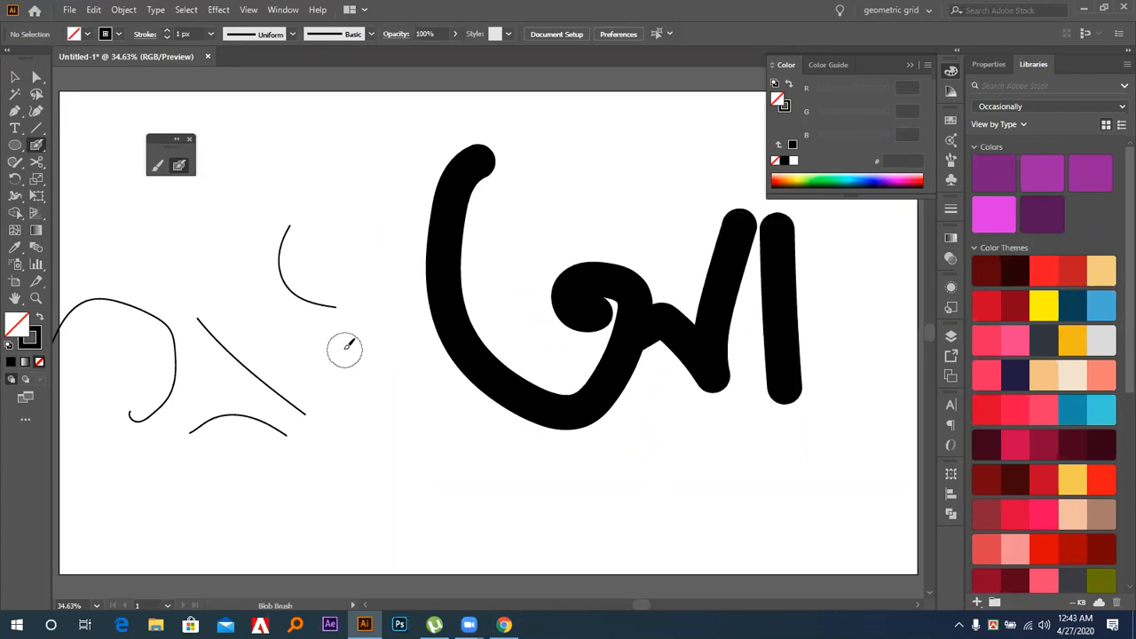
# Select the curled thick shape together with the separate vertical stroke, and delete both
pyautogui.click(14, 78)
pyautogui.moveTo(384, 218); pyautogui.dragTo(794, 382)
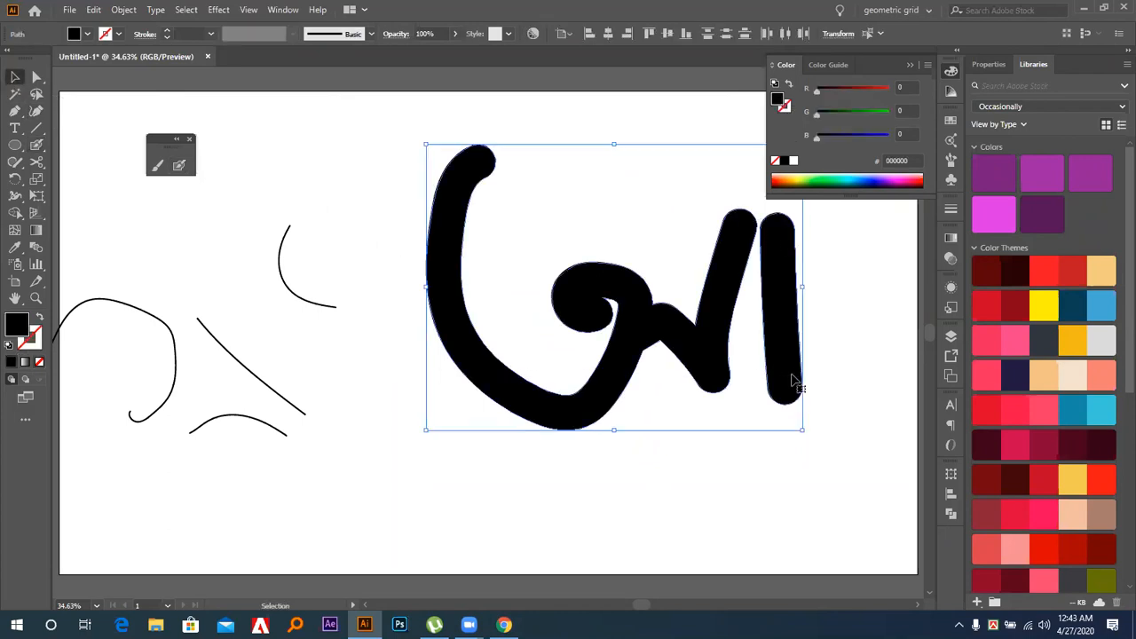
pyautogui.press('Delete')
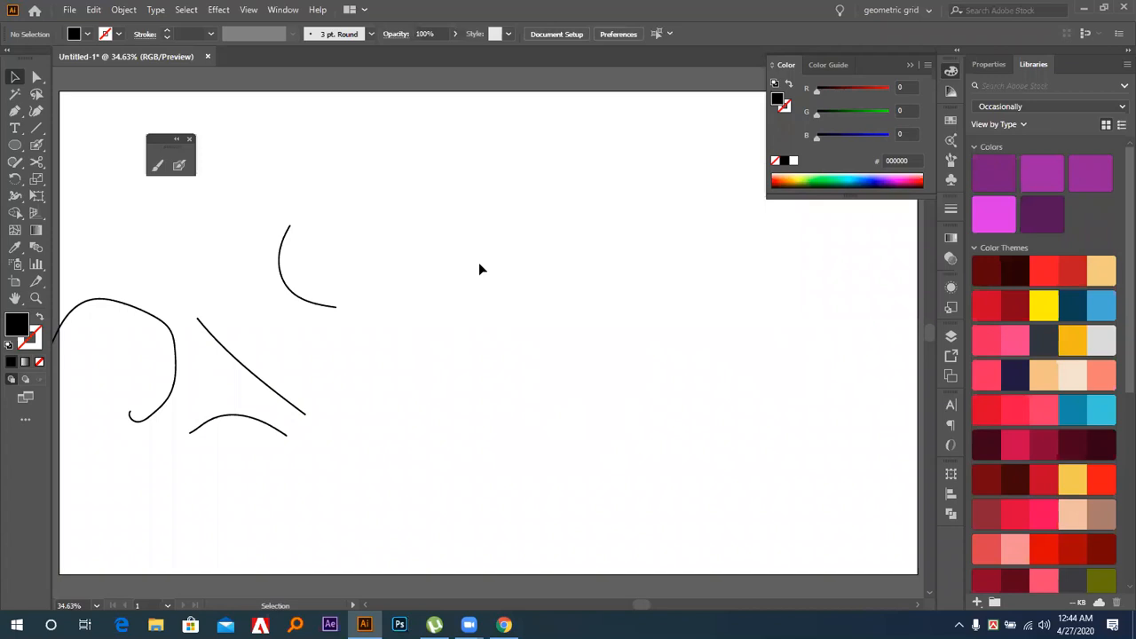
# With the Blob Brush, paint a thick U-shaped stroke with a curled end and a separate thick vertical stroke to its right
pyautogui.click(179, 165)
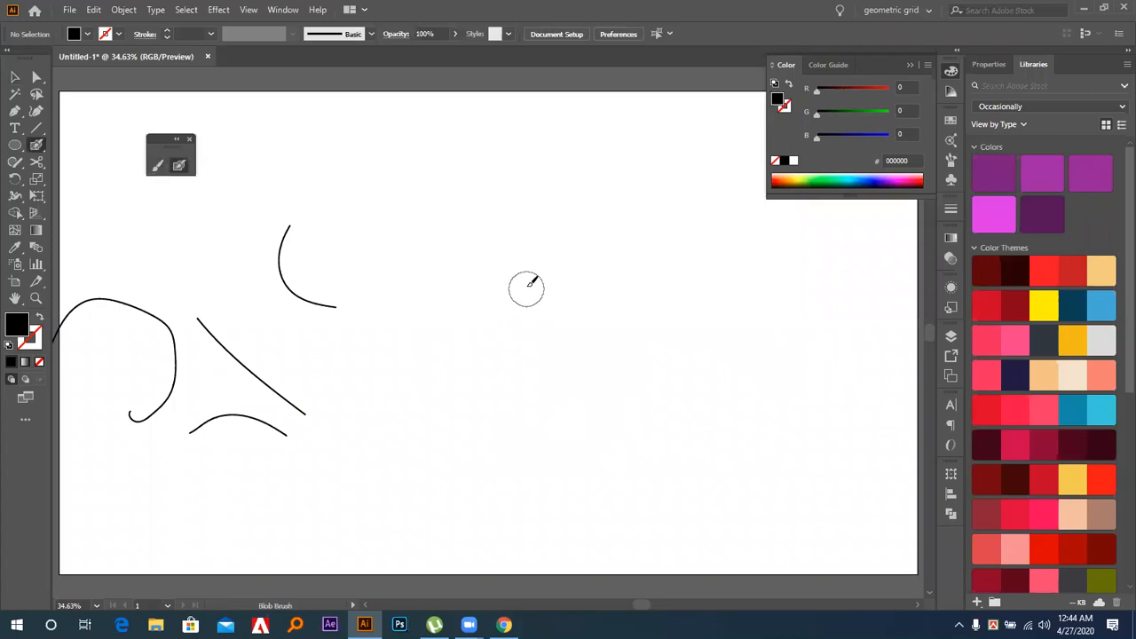
pyautogui.moveTo(547, 268)
pyautogui.mouseDown()
pyautogui.moveTo(569, 237)
pyautogui.moveTo(532, 342)
pyautogui.moveTo(425, 249)
pyautogui.moveTo(423, 192)
pyautogui.mouseUp()
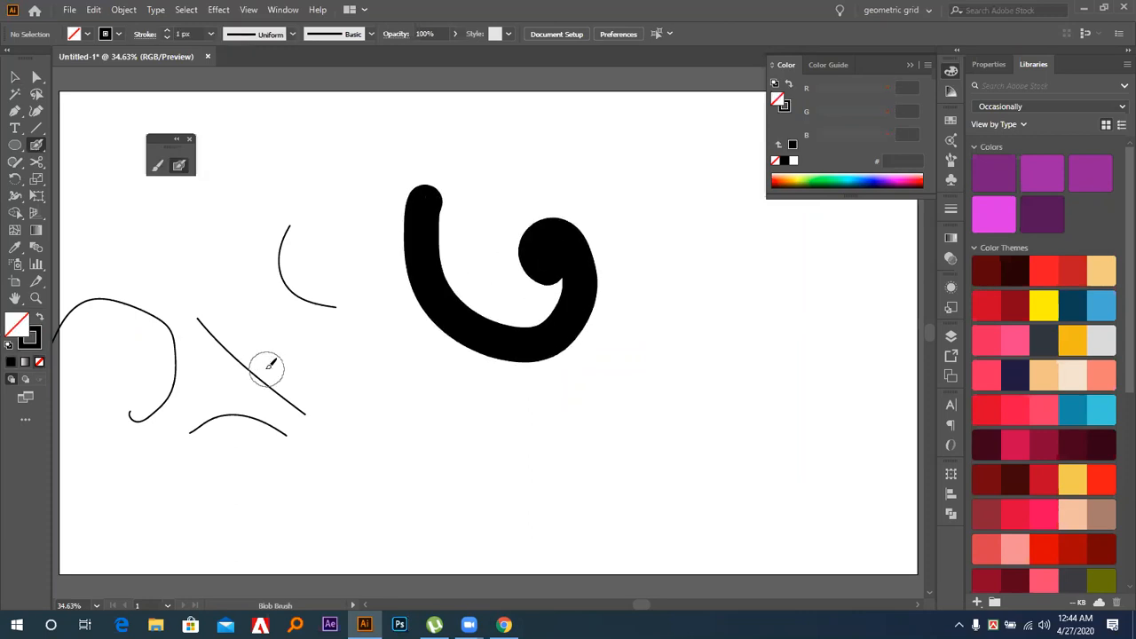
pyautogui.moveTo(691, 205); pyautogui.dragTo(693, 372)
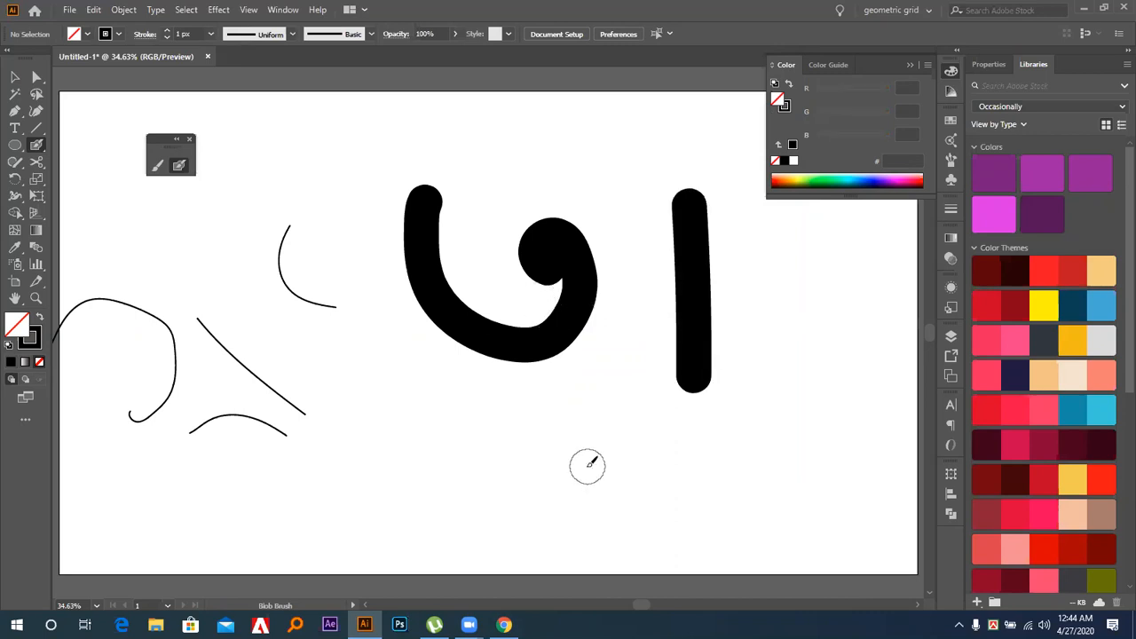
# Move the curled stroke and the vertical stroke independently, and undo both moves
pyautogui.click(15, 78)
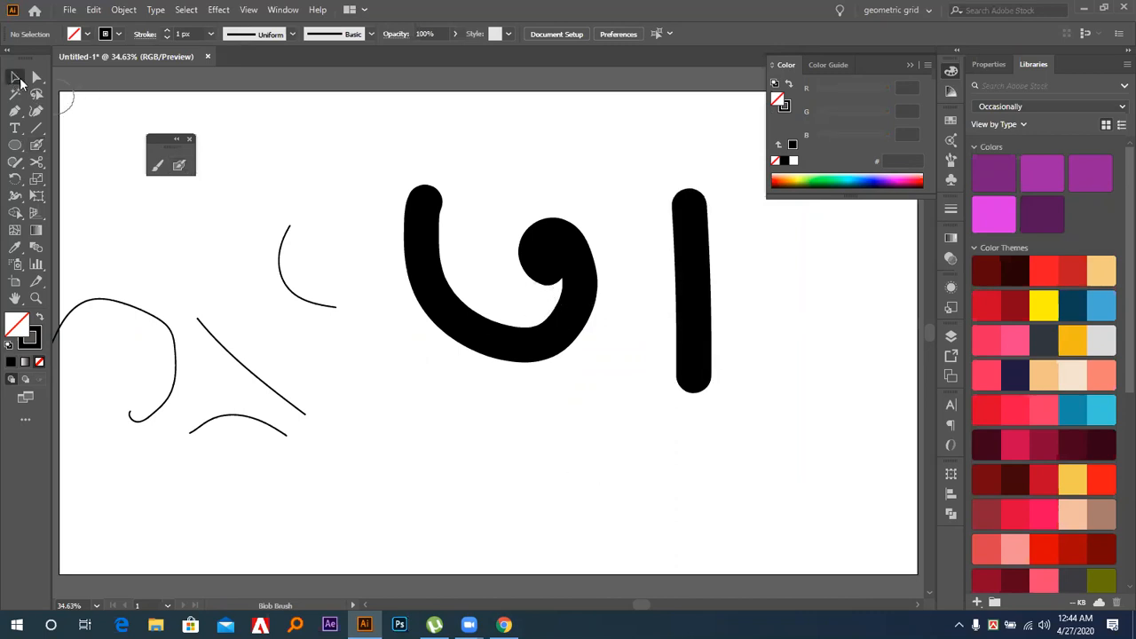
pyautogui.click(591, 289)
pyautogui.moveTo(568, 233); pyautogui.dragTo(543, 126)
pyautogui.moveTo(677, 390); pyautogui.dragTo(684, 318)
pyautogui.hotkey('ctrl', 'z')
pyautogui.hotkey('ctrl', 'z')
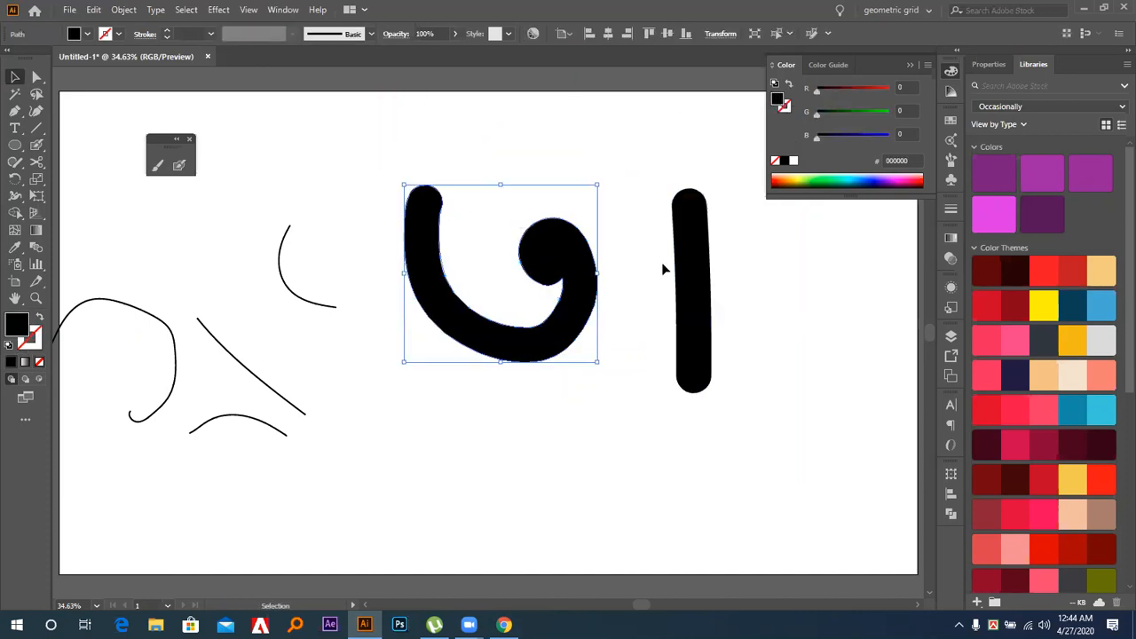
# Paint a thick Blob Brush stroke that connects the curled stroke to the lower part of the vertical stroke
pyautogui.click(612, 289)
pyautogui.click(179, 165)
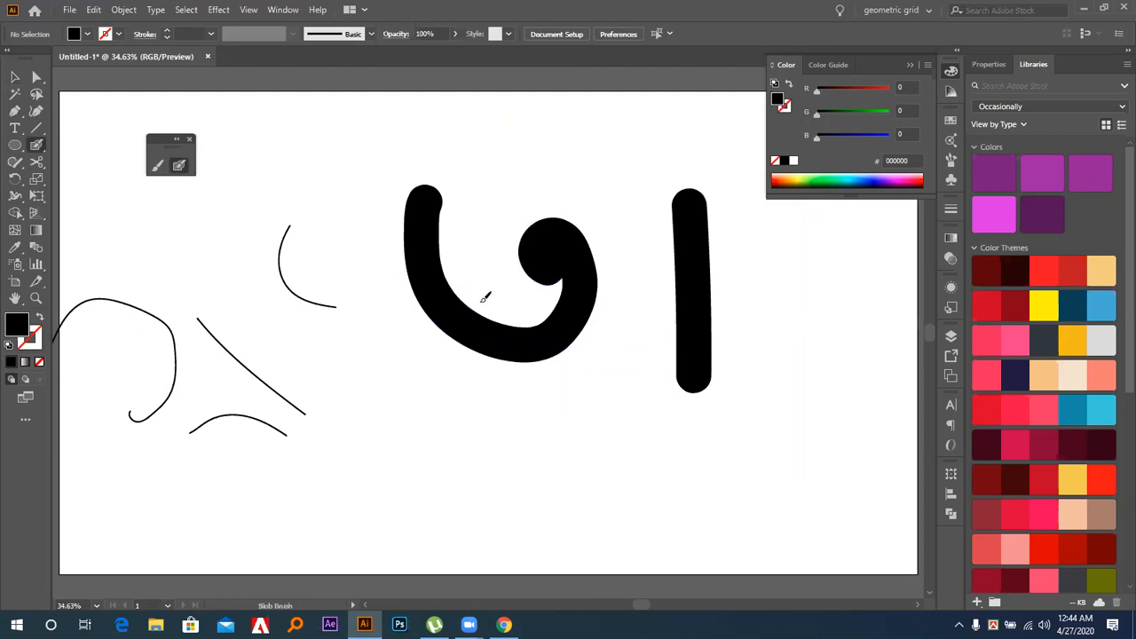
pyautogui.moveTo(581, 305)
pyautogui.mouseDown()
pyautogui.moveTo(655, 307)
pyautogui.moveTo(689, 370)
pyautogui.moveTo(697, 363)
pyautogui.mouseUp()
# Move the connected thick strokes around as a single shape, and delete it
pyautogui.click(14, 76)
pyautogui.moveTo(535, 266); pyautogui.dragTo(500, 197)
pyautogui.moveTo(539, 241); pyautogui.dragTo(608, 442)
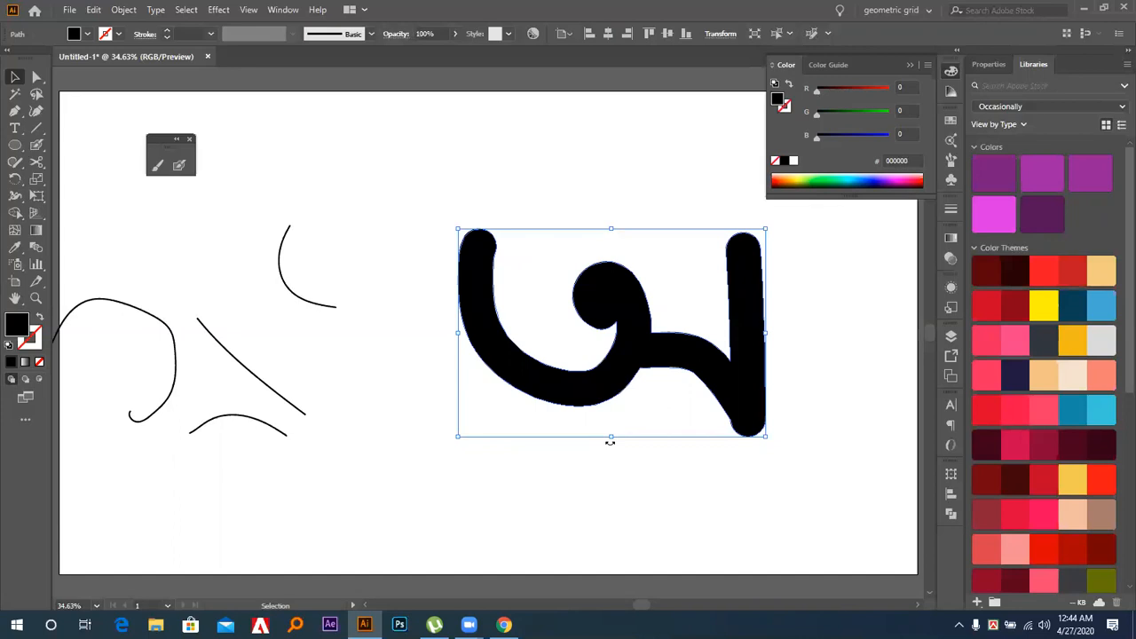
pyautogui.press('Delete')
# Delete all the remaining thin strokes to clear the artboard
pyautogui.moveTo(386, 221)
pyautogui.mouseDown()
pyautogui.moveTo(178, 524)
pyautogui.moveTo(156, 522)
pyautogui.mouseUp()
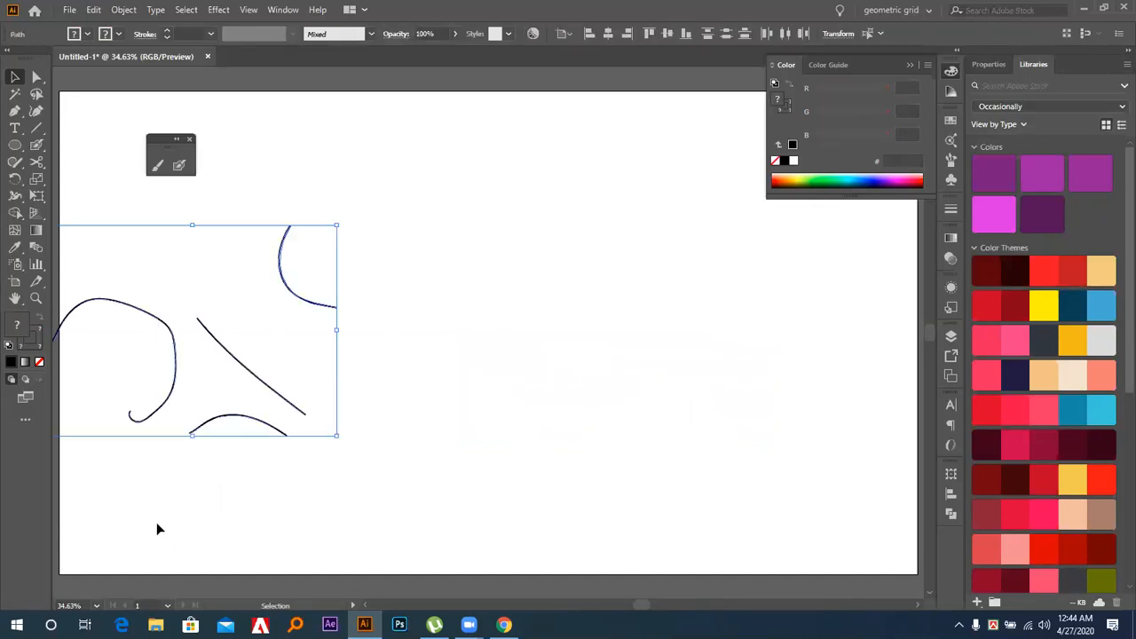
pyautogui.press('Delete')
# With the Paintbrush, paint a straight horizontal line across the artboard and two straight diagonal lines crossing it
pyautogui.click(158, 166)
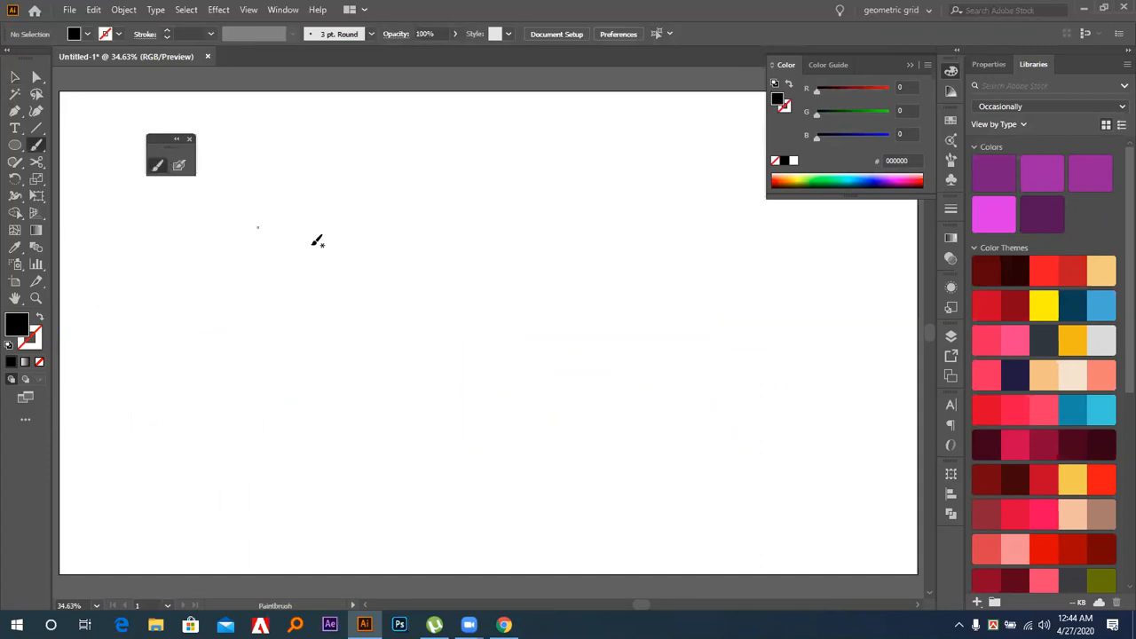
pyautogui.moveTo(249, 273); pyautogui.dragTo(637, 272)
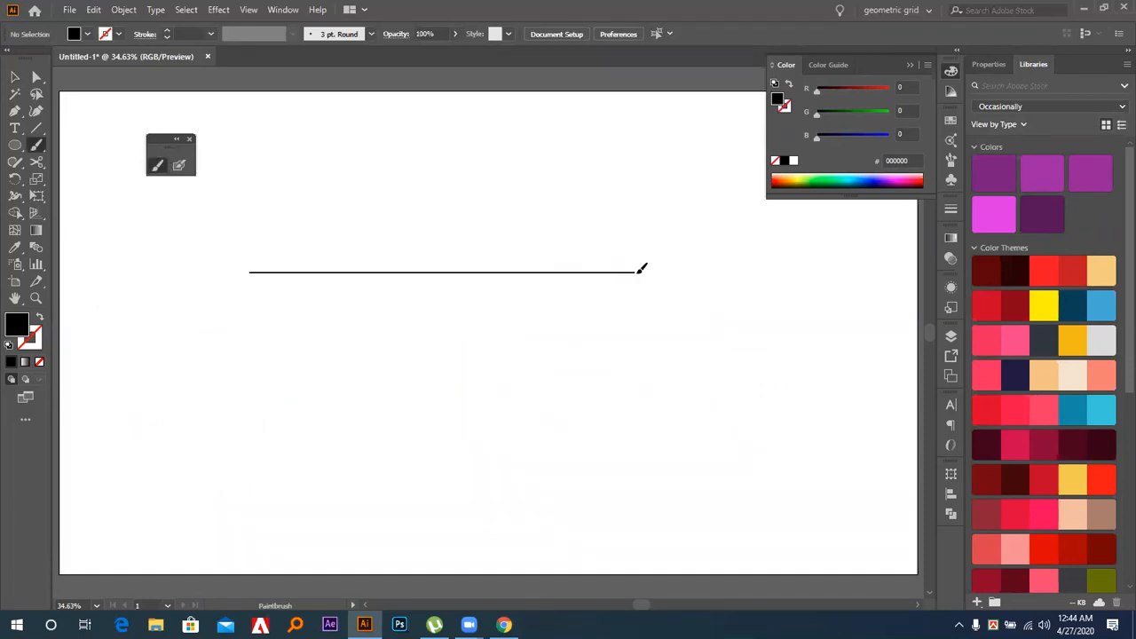
pyautogui.moveTo(482, 271); pyautogui.dragTo(740, 273)
pyautogui.moveTo(450, 437)
pyautogui.mouseDown()
pyautogui.moveTo(432, 121)
pyautogui.moveTo(299, 89)
pyautogui.moveTo(388, 214)
pyautogui.mouseUp()
pyautogui.moveTo(472, 166)
pyautogui.mouseDown()
pyautogui.moveTo(494, 376)
pyautogui.moveTo(634, 453)
pyautogui.mouseUp()
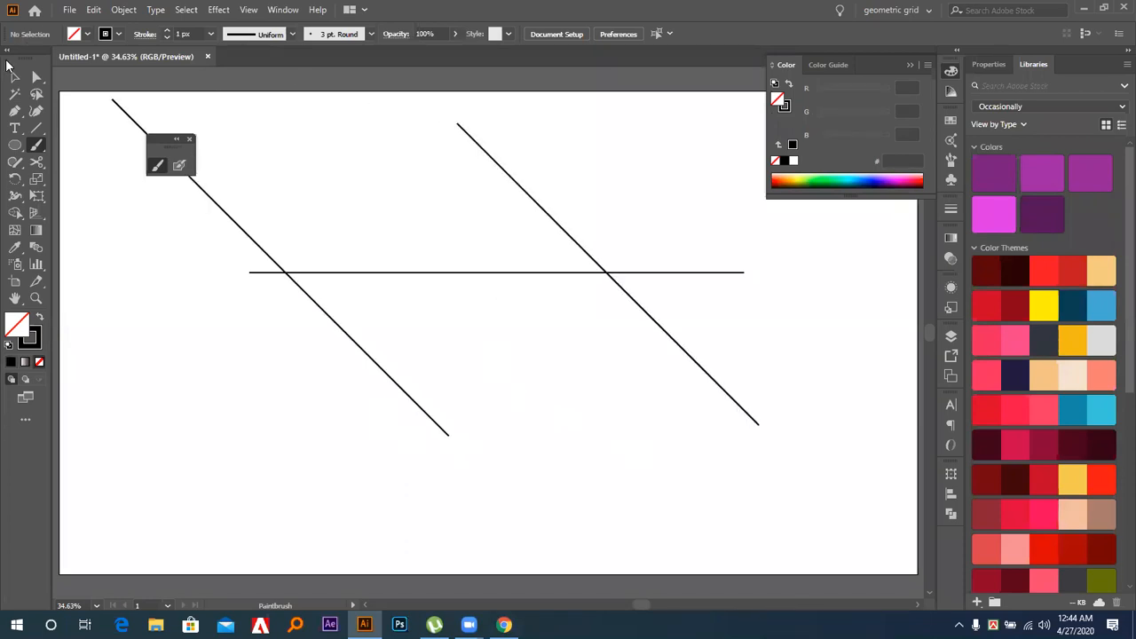
# Delete the two diagonal lines, keeping the horizontal one, and move the horizontal line higher on the artboard
pyautogui.click(9, 77)
pyautogui.moveTo(140, 224); pyautogui.dragTo(825, 409)
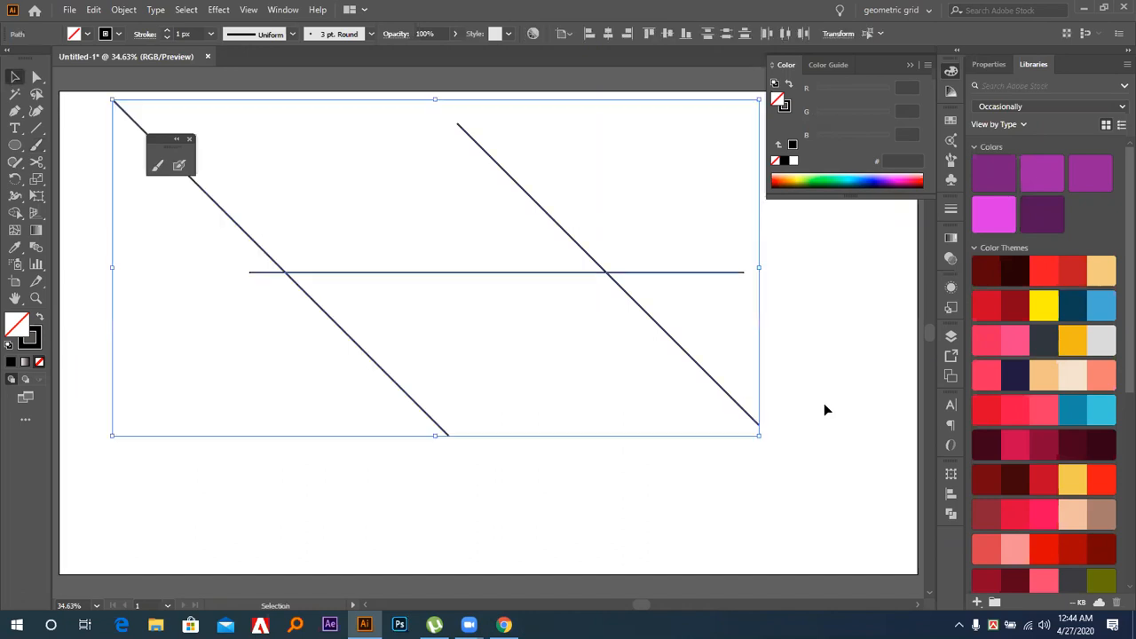
pyautogui.keyDown('shift'); pyautogui.click(559, 271); pyautogui.keyUp('shift')
pyautogui.press('Delete')
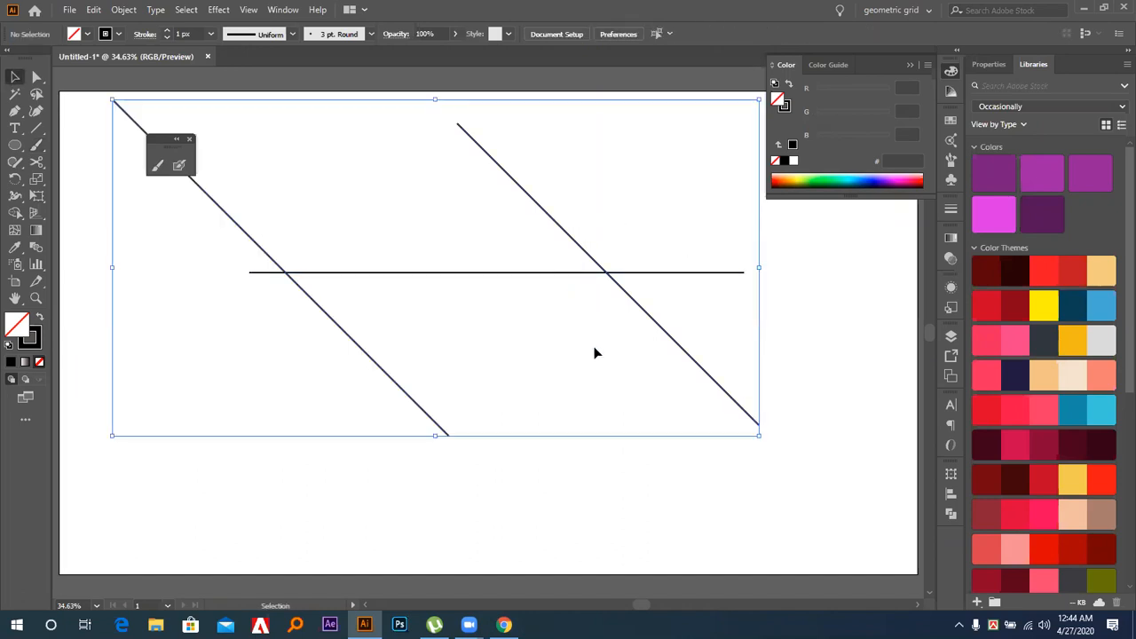
pyautogui.moveTo(520, 272); pyautogui.dragTo(500, 290)
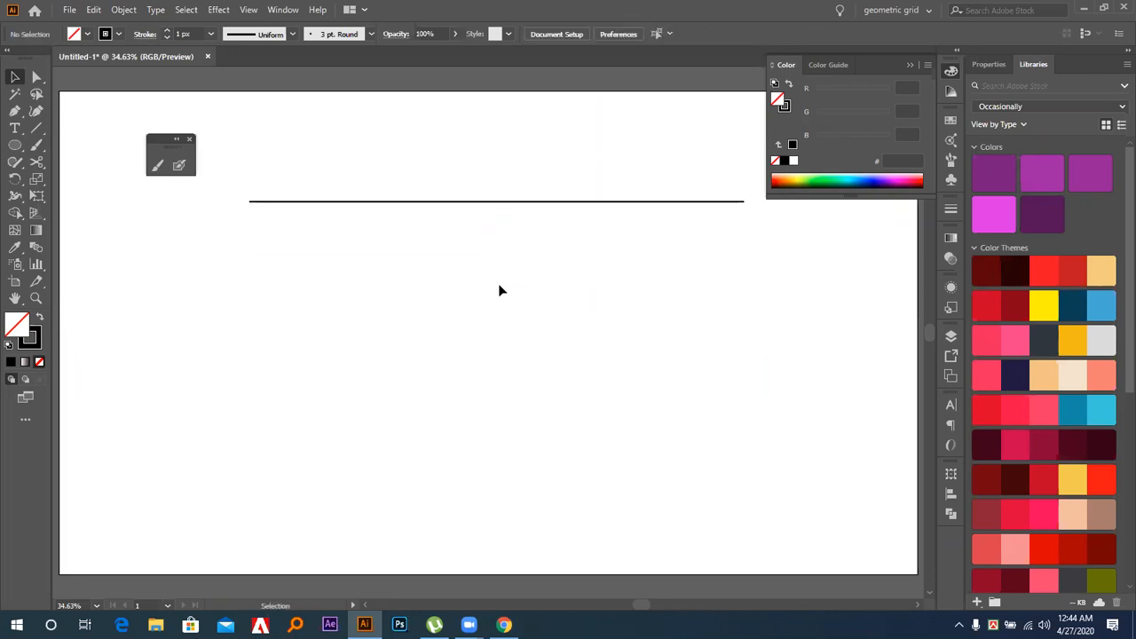
# Paint a vertical wavy curve below the line's left end with the Paintbrush, and select it to examine its path
pyautogui.click(155, 167)
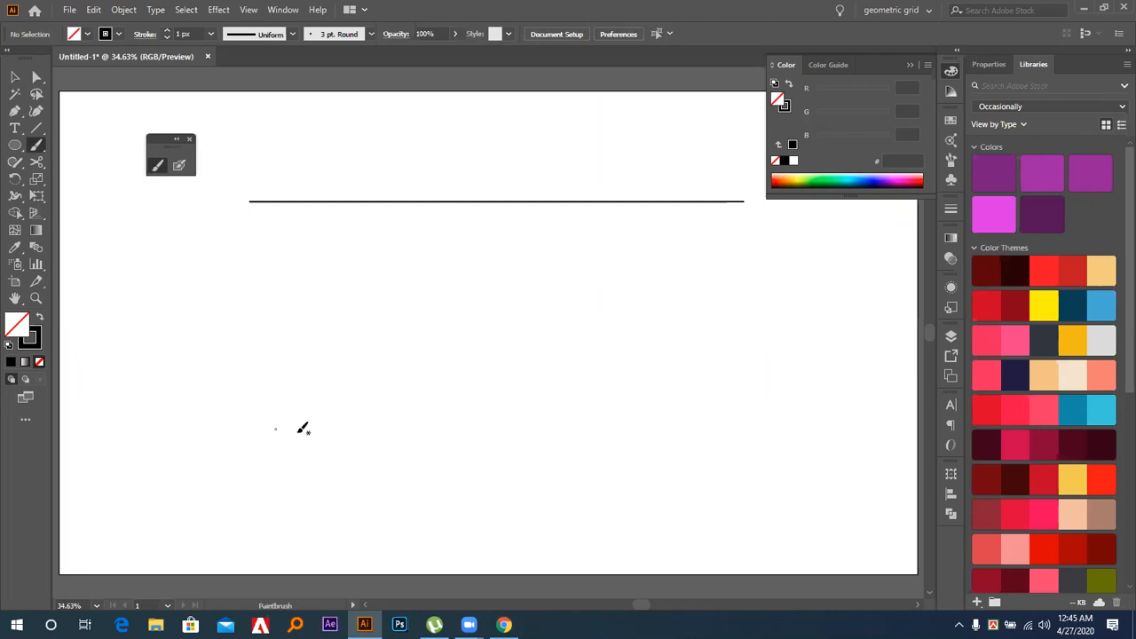
pyautogui.moveTo(284, 504)
pyautogui.mouseDown()
pyautogui.moveTo(304, 479)
pyautogui.moveTo(285, 433)
pyautogui.moveTo(245, 404)
pyautogui.moveTo(240, 350)
pyautogui.moveTo(278, 312)
pyautogui.moveTo(292, 275)
pyautogui.moveTo(244, 235)
pyautogui.mouseUp()
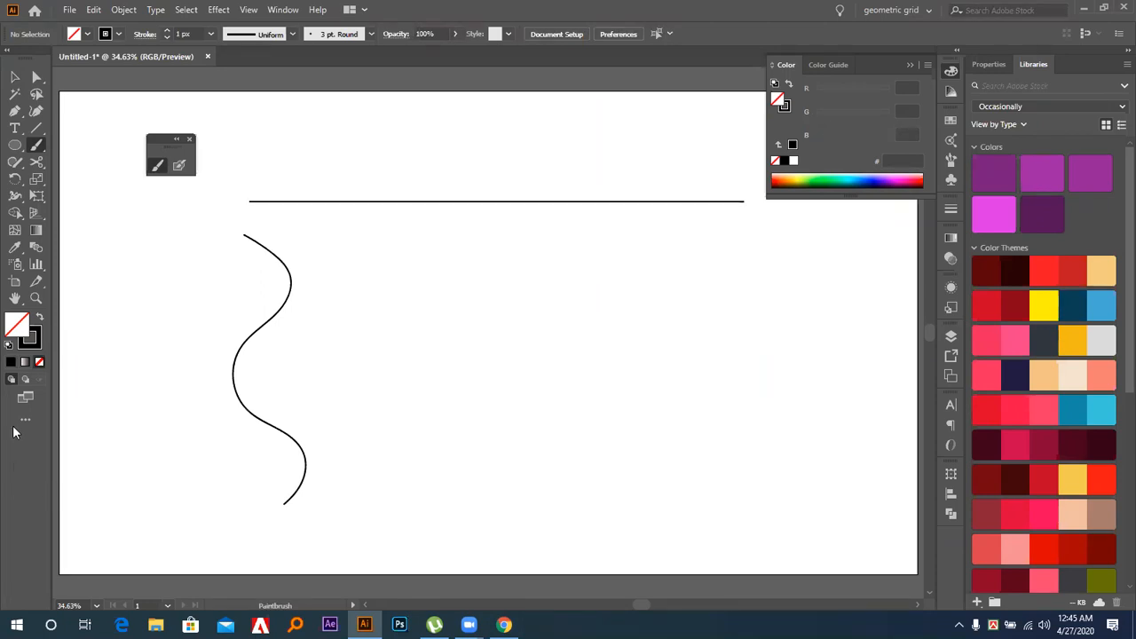
pyautogui.click(16, 76)
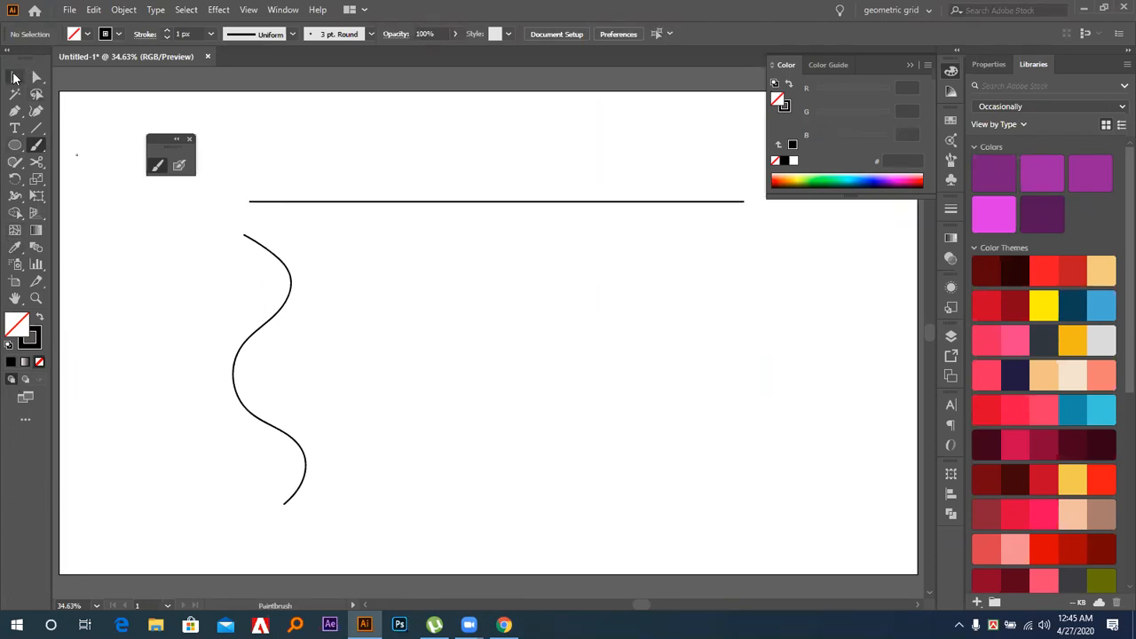
pyautogui.click(292, 290)
pyautogui.click(444, 359)
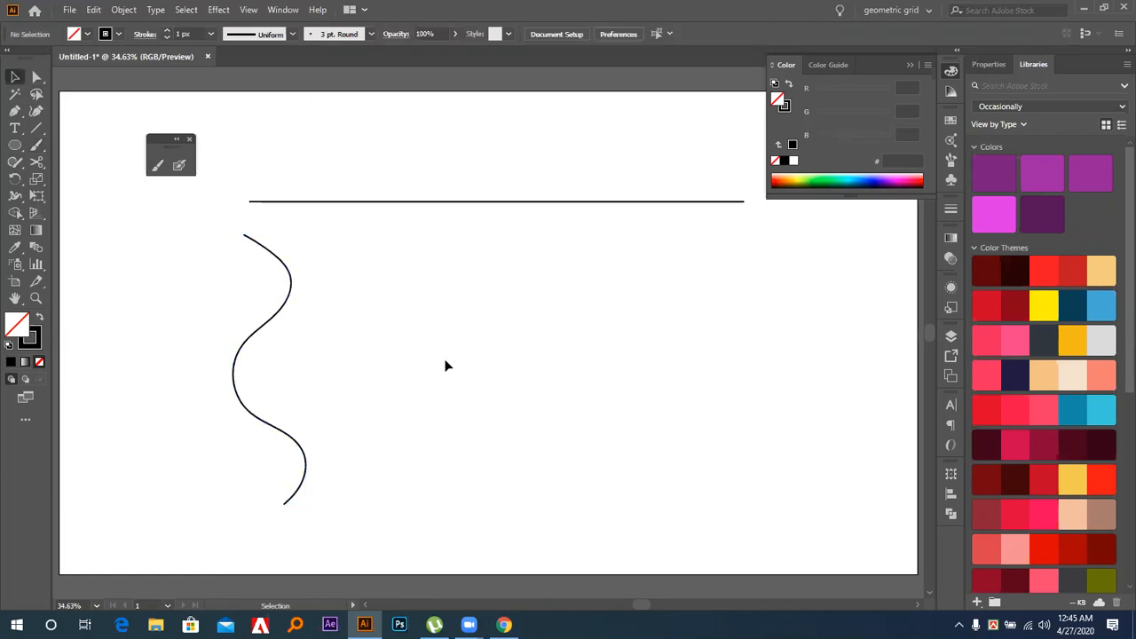
# Draw a straight horizontal line with the Line Segment tool below the painted line, to the right of the wavy curve
pyautogui.click(36, 129)
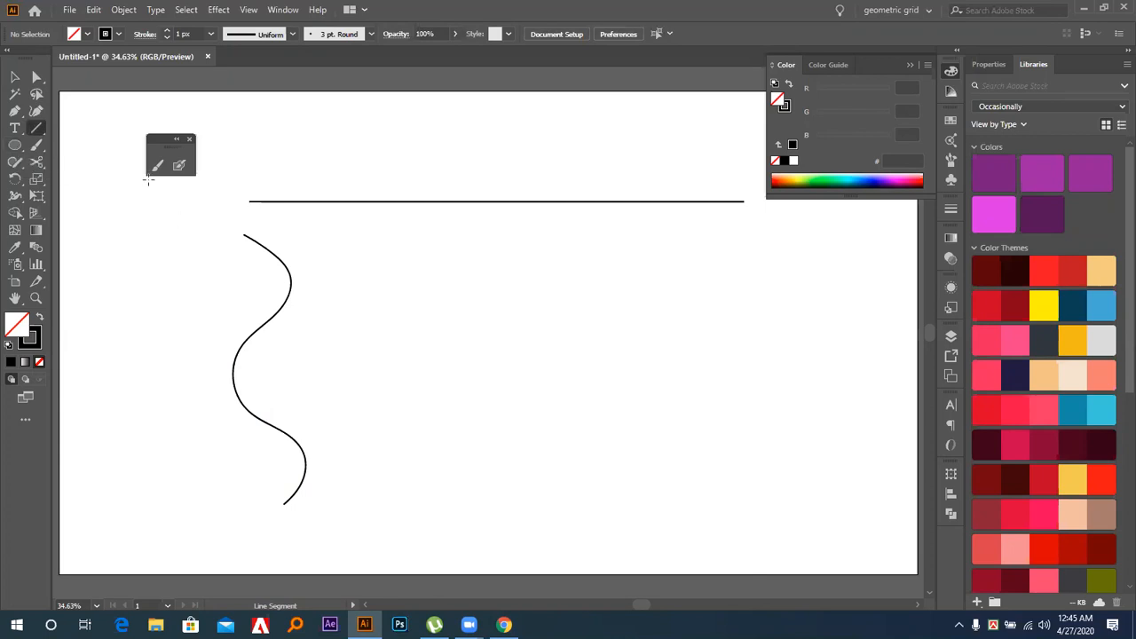
pyautogui.moveTo(337, 315); pyautogui.dragTo(731, 314)
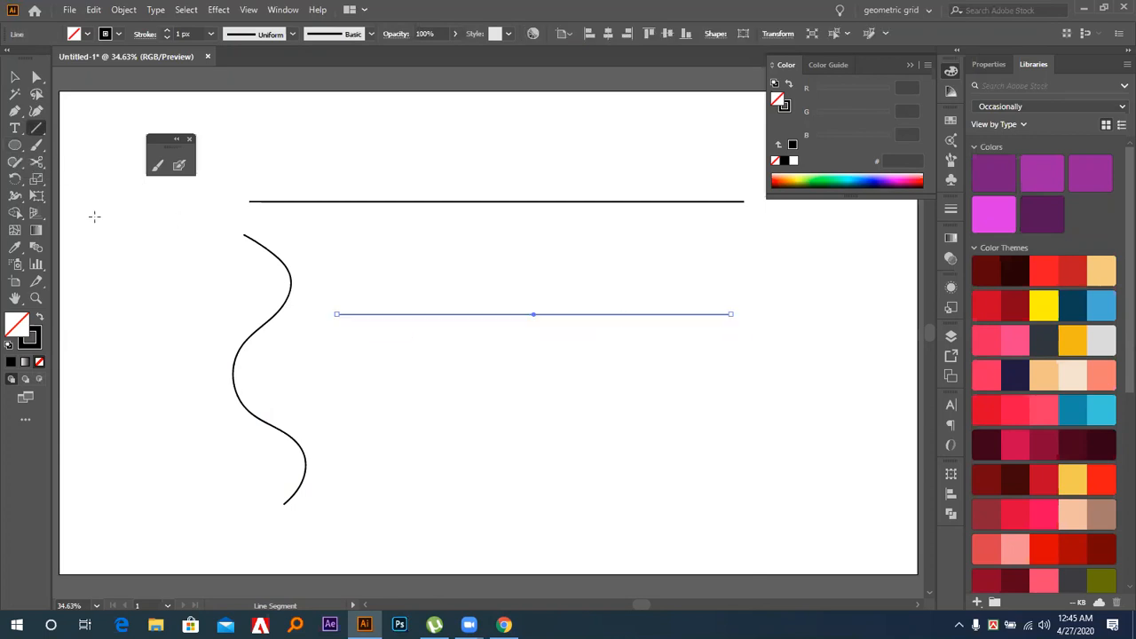
# Draw a small square above the new line and round its top-left and bottom-right corners by 82.54 px into a leaf shape
pyautogui.click(14, 145)
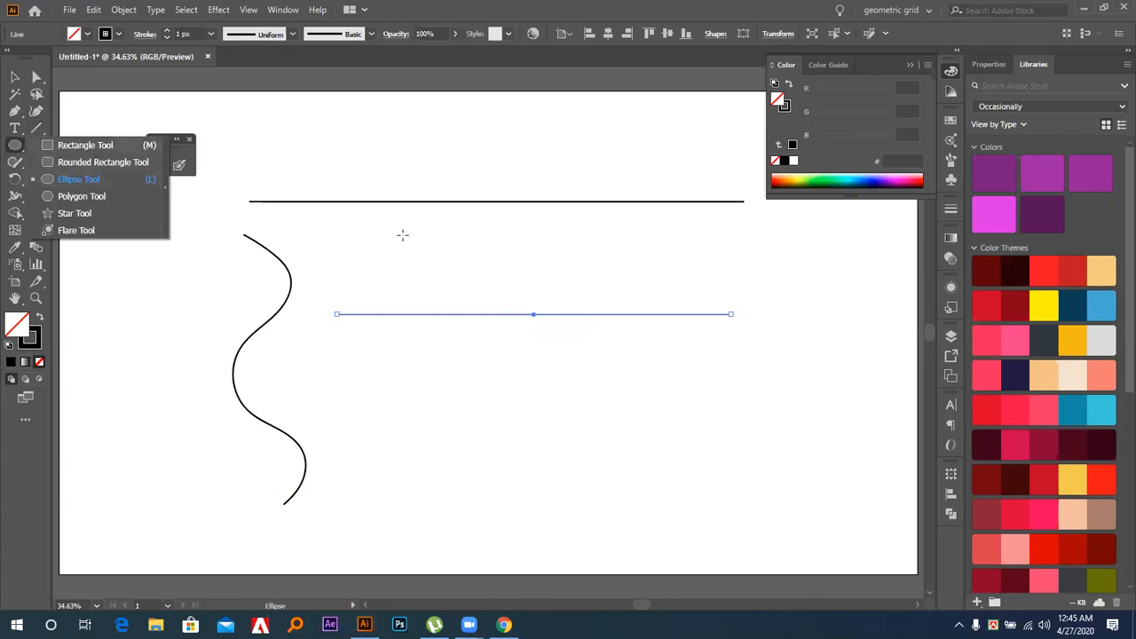
pyautogui.press('m')
pyautogui.moveTo(388, 266); pyautogui.dragTo(409, 285)
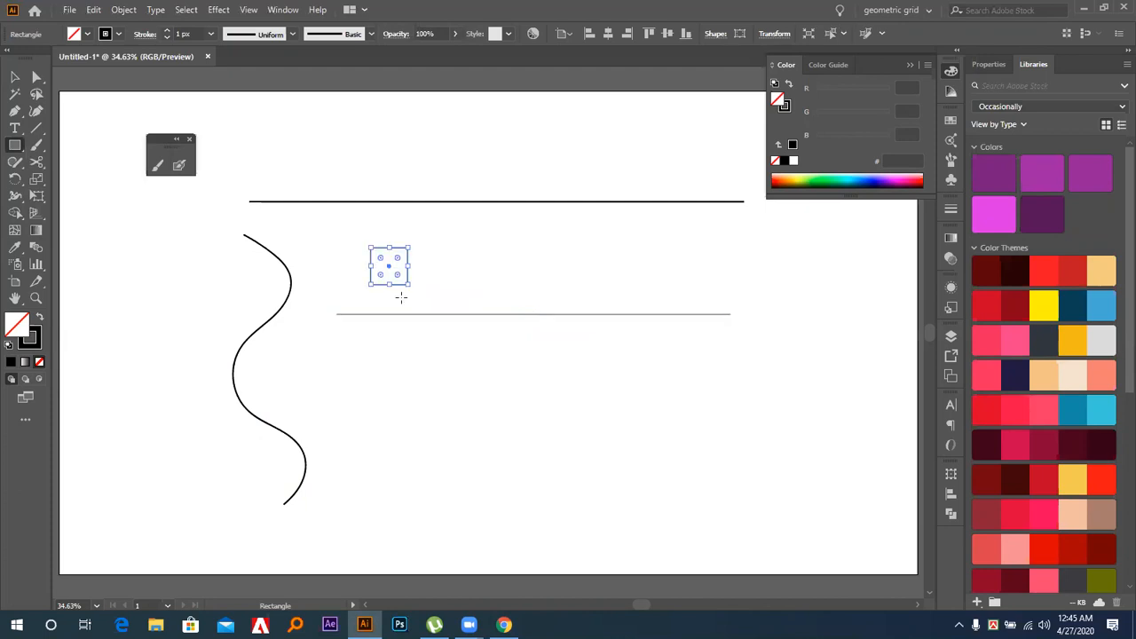
pyautogui.press('a')
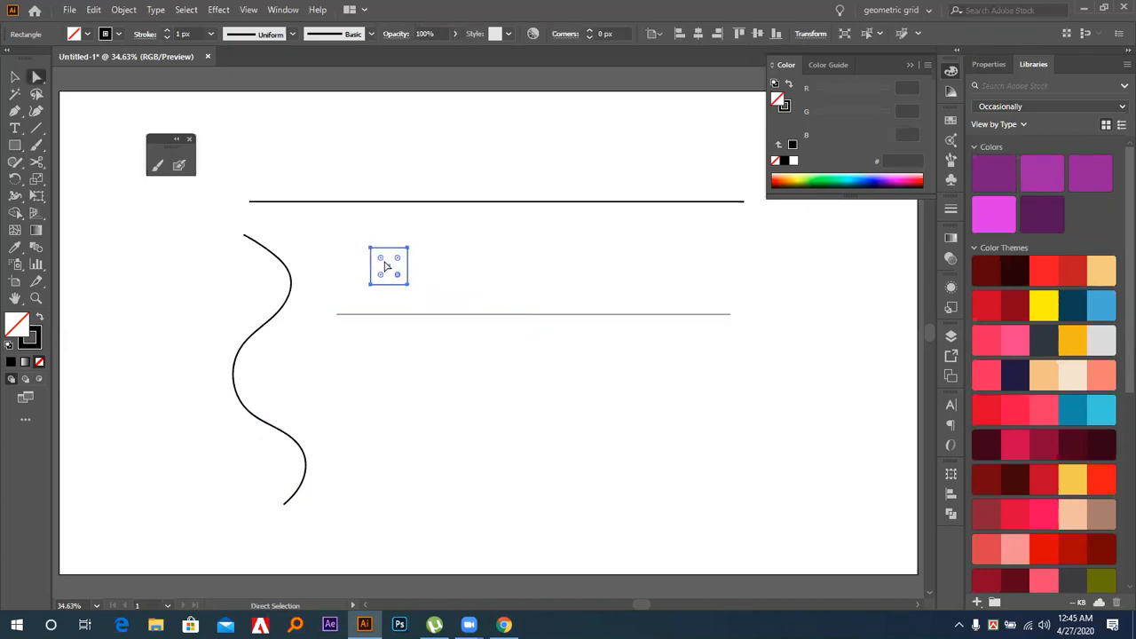
pyautogui.moveTo(384, 265); pyautogui.dragTo(444, 372)
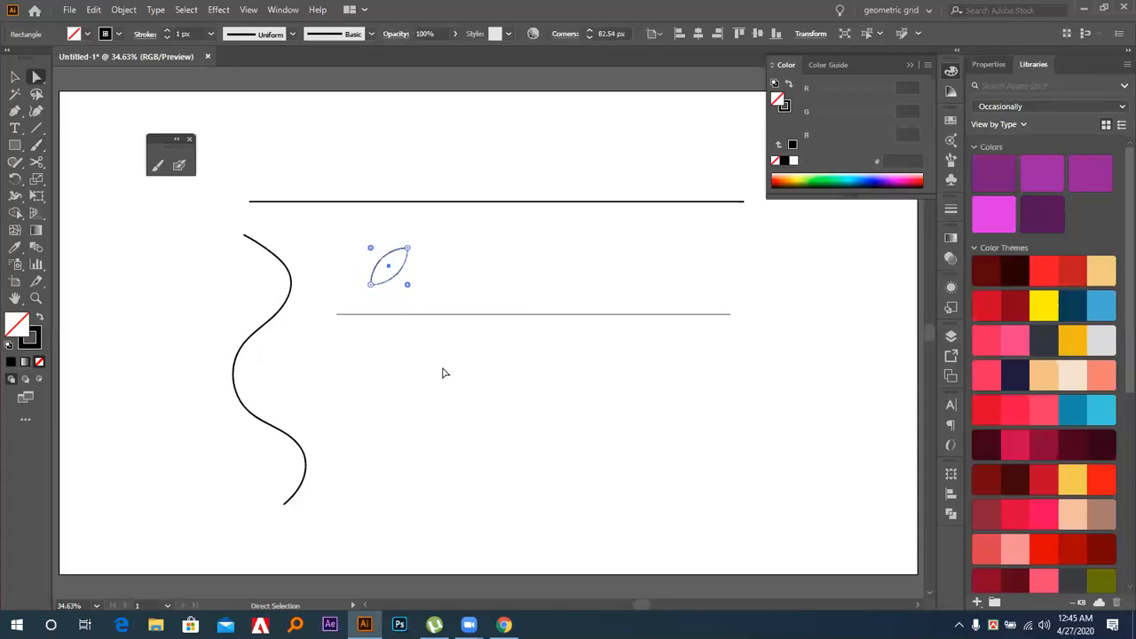
# Swap the leaf's outline for a solid black fill, and scale the leaf down just above the thin line
pyautogui.hotkey('shift', 'x')
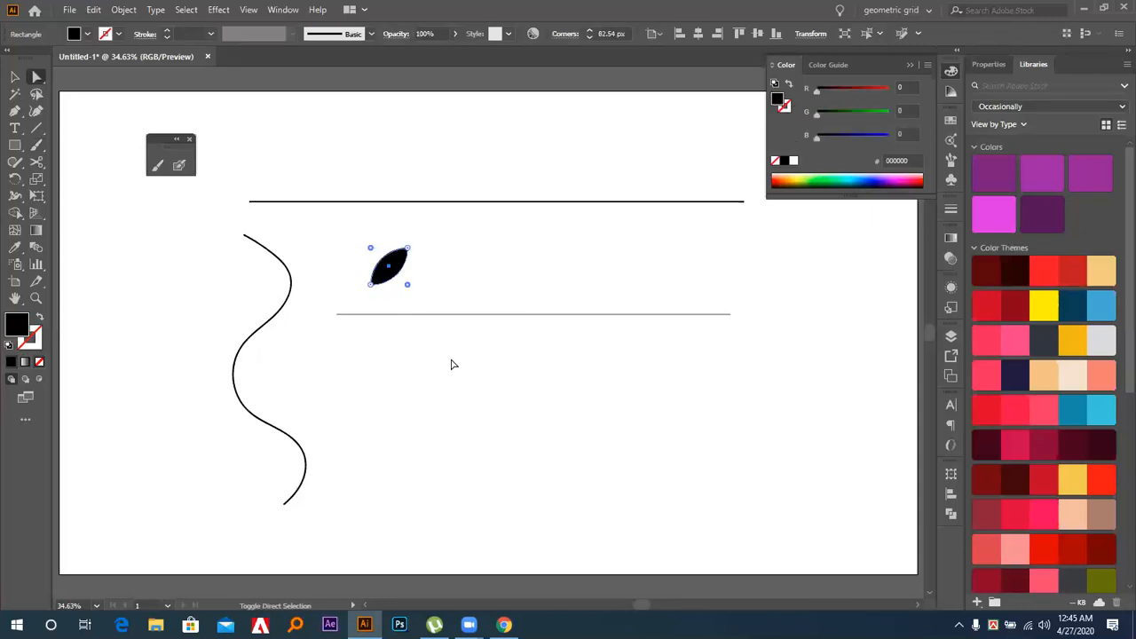
pyautogui.hotkey('shift', 'm')
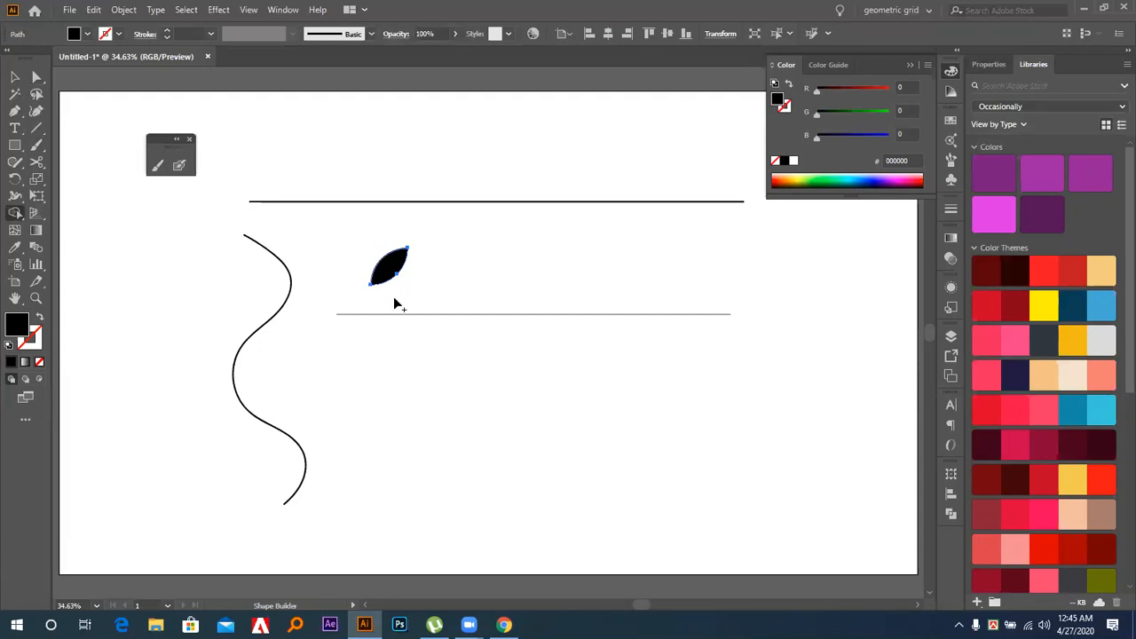
pyautogui.press('v')
pyautogui.moveTo(389, 266)
pyautogui.mouseDown()
pyautogui.moveTo(379, 290)
pyautogui.moveTo(387, 280)
pyautogui.mouseUp()
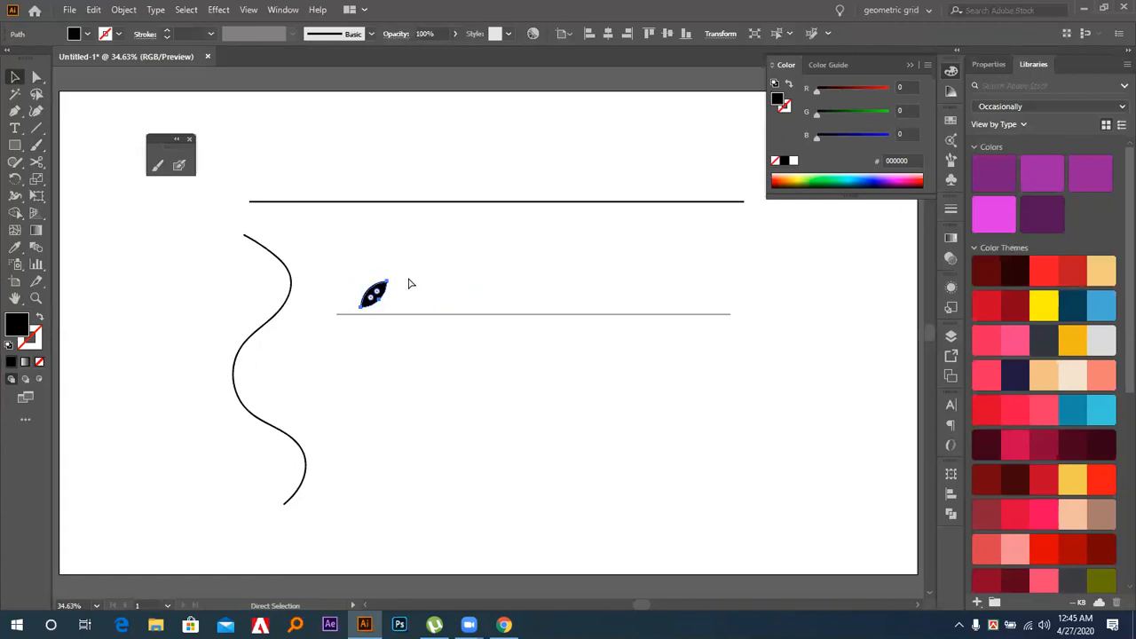
# Place the black leaf near the thin line's left end with its lower tip resting on the line
pyautogui.hotkey('ctrl', '=')
pyautogui.hotkey('ctrl', '=')
pyautogui.moveTo(457, 256); pyautogui.dragTo(458, 286)
pyautogui.click(450, 342)
pyautogui.click(463, 295)
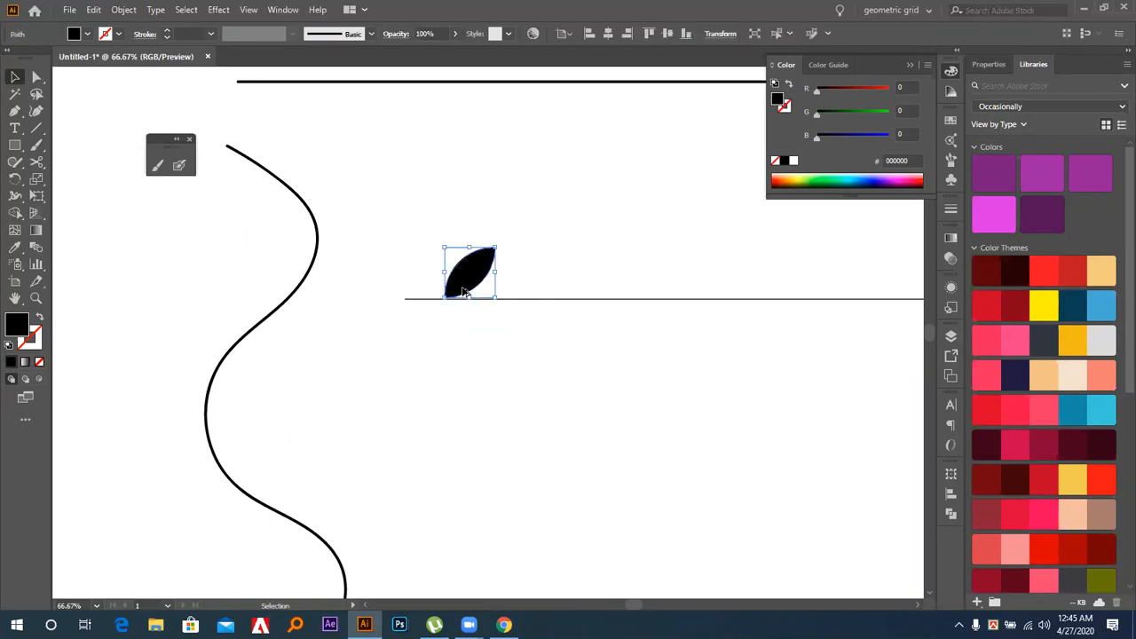
# Mirror a copy of the leaf below the line and group the two leaves into a pair centred on the line
pyautogui.press('a')
pyautogui.press('v')
pyautogui.moveTo(497, 240); pyautogui.dragTo(496, 321)
pyautogui.moveTo(468, 271); pyautogui.dragTo(464, 323)
pyautogui.press('a')
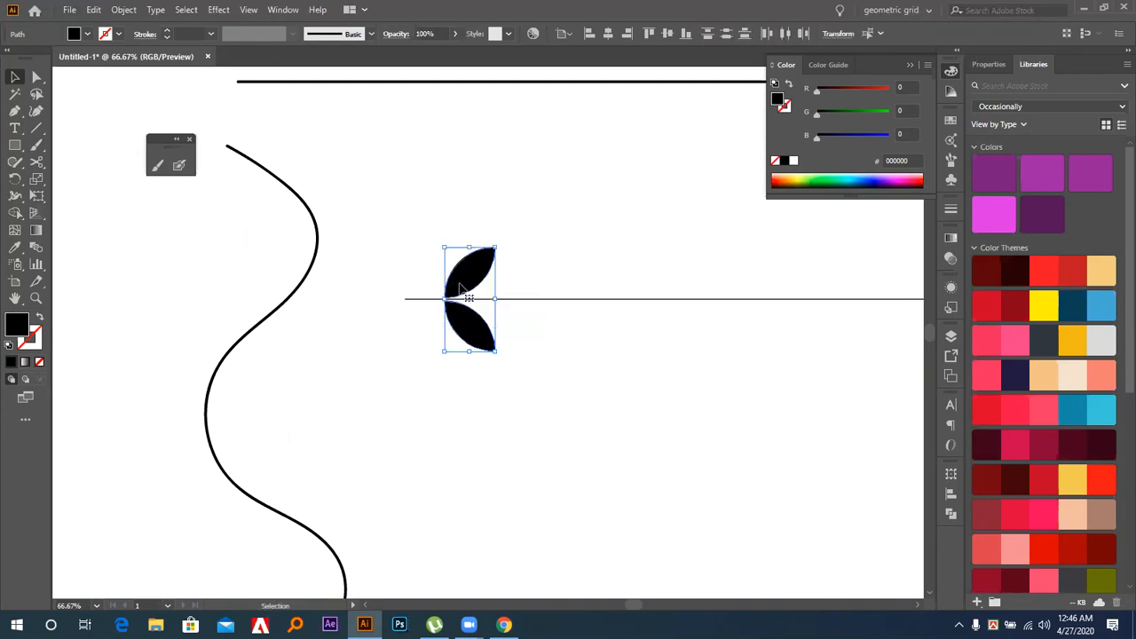
pyautogui.press('v')
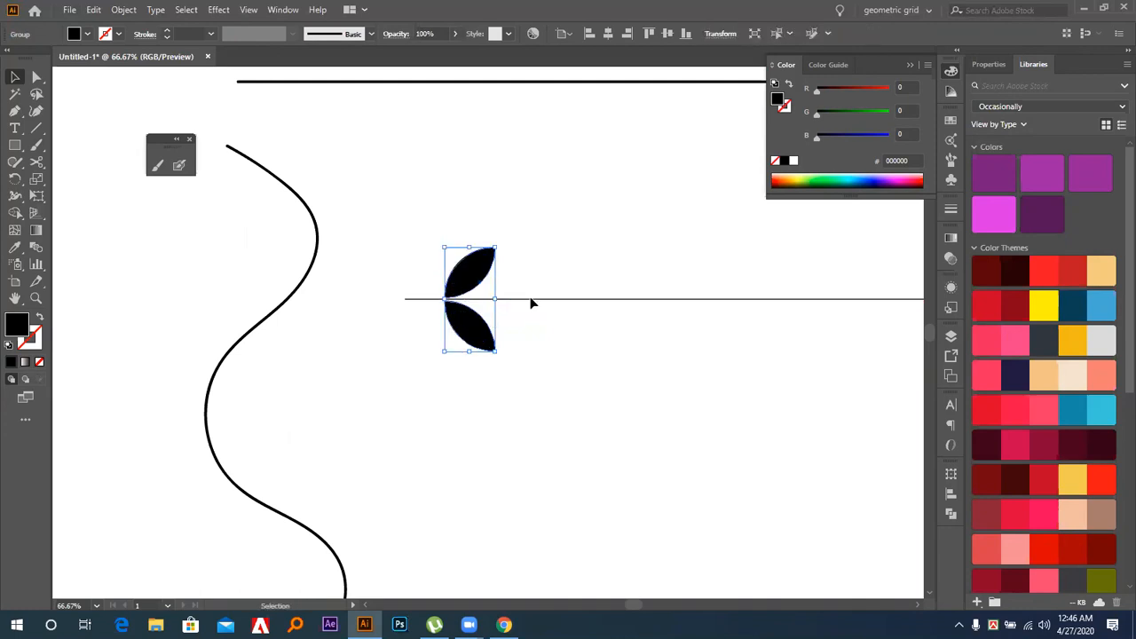
pyautogui.keyDown('shift'); pyautogui.click(530, 300); pyautogui.keyUp('shift')
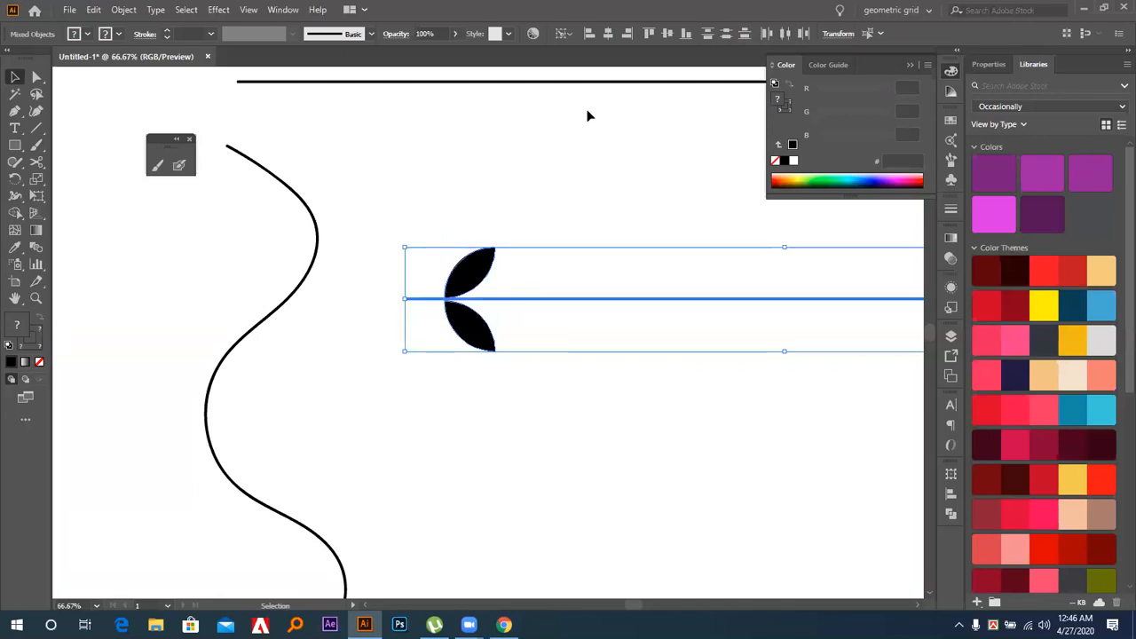
pyautogui.click(485, 223)
# Duplicate the leaf pair to the right and repeat the copy at even spacing until ten pairs fill the line
pyautogui.click(479, 264)
pyautogui.hotkey('ctrl', '-')
pyautogui.hotkey('ctrl', '-')
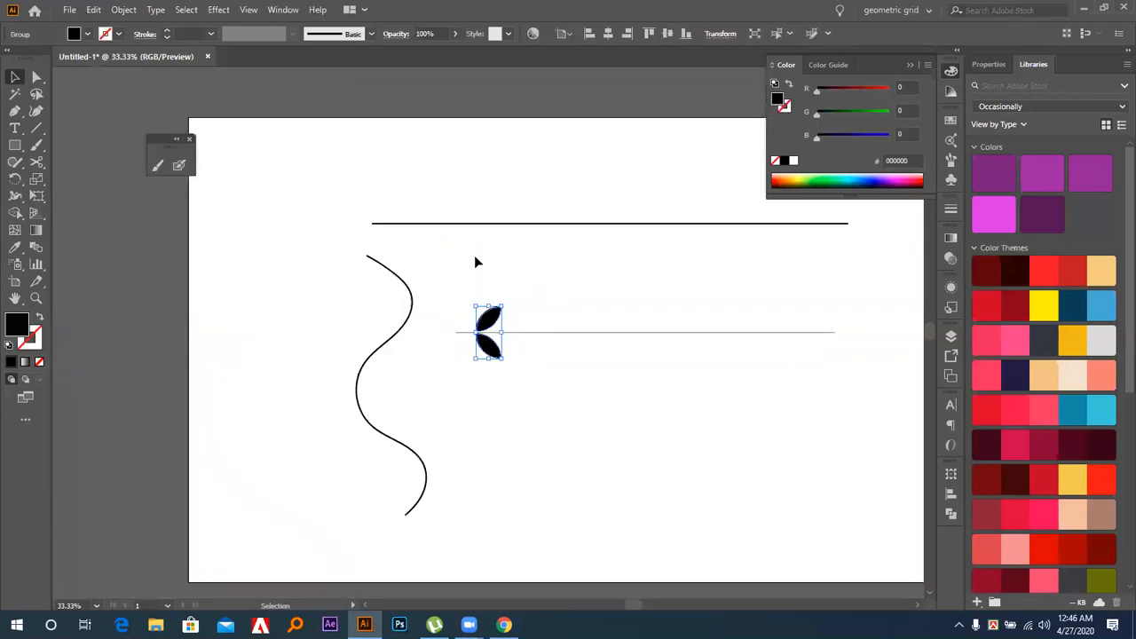
pyautogui.moveTo(487, 347); pyautogui.dragTo(509, 364)
pyautogui.hotkey('ctrl', 'd')
pyautogui.hotkey('ctrl', 'd')
pyautogui.hotkey('ctrl', 'd')
pyautogui.hotkey('ctrl', 'd')
pyautogui.hotkey('ctrl', 'd')
pyautogui.hotkey('ctrl', 'd')
pyautogui.hotkey('ctrl', 'd')
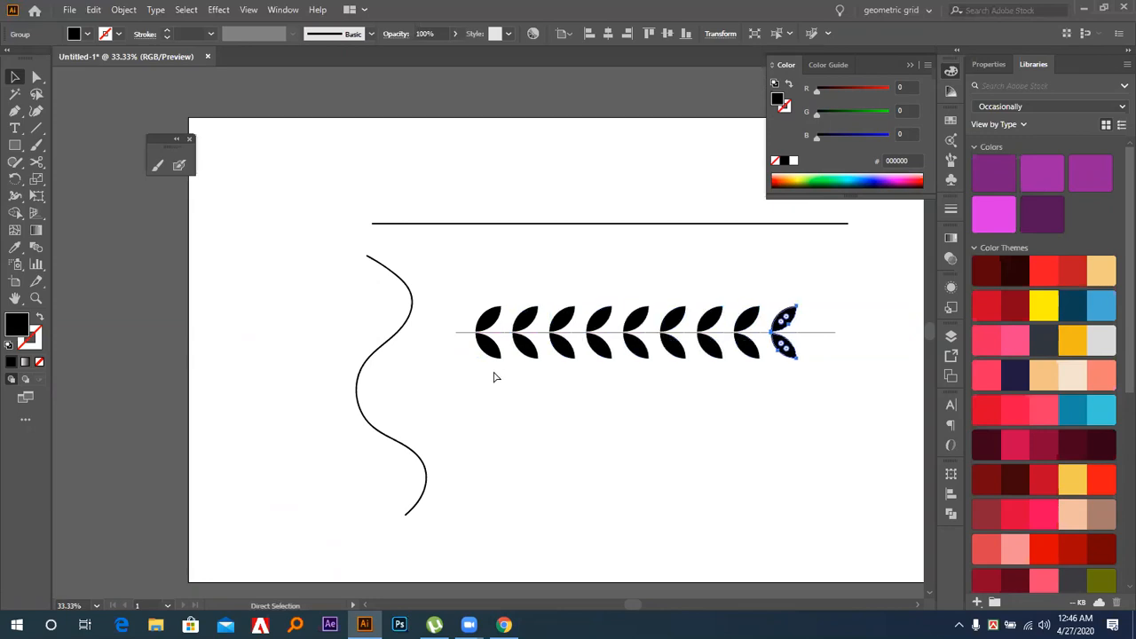
pyautogui.hotkey('ctrl', 'd')
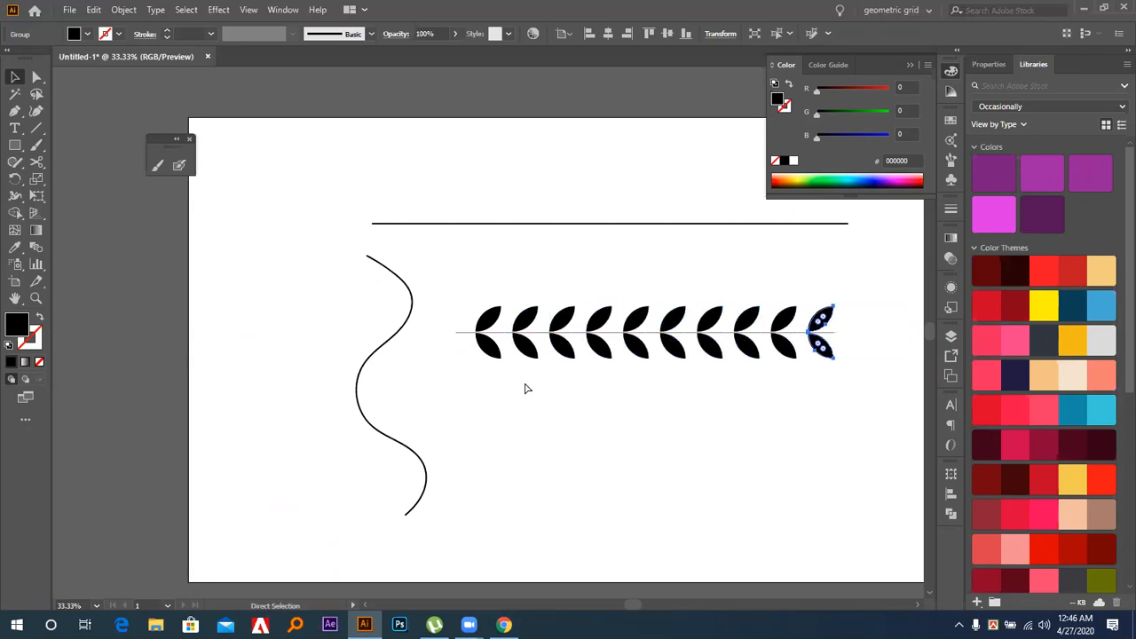
pyautogui.click(717, 403)
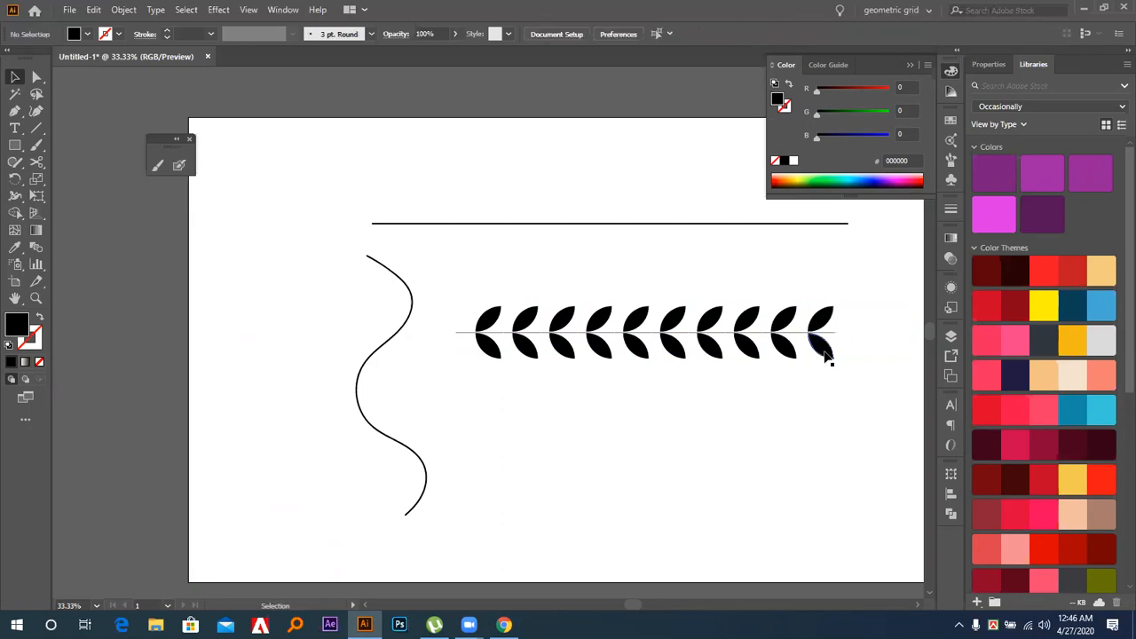
# Copy the last leaf pair above the row, ungroup it, and set one leaf horizontally as the tip at the line's right end
pyautogui.moveTo(825, 355); pyautogui.dragTo(862, 299)
pyautogui.rightClick(863, 299)
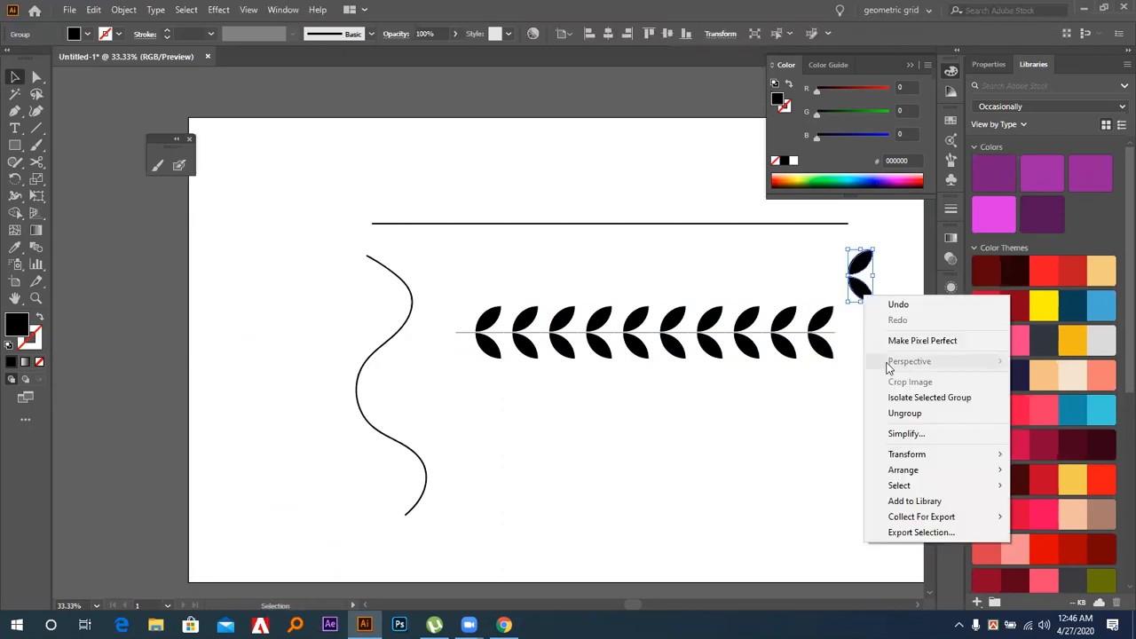
pyautogui.click(904, 413)
pyautogui.click(861, 296)
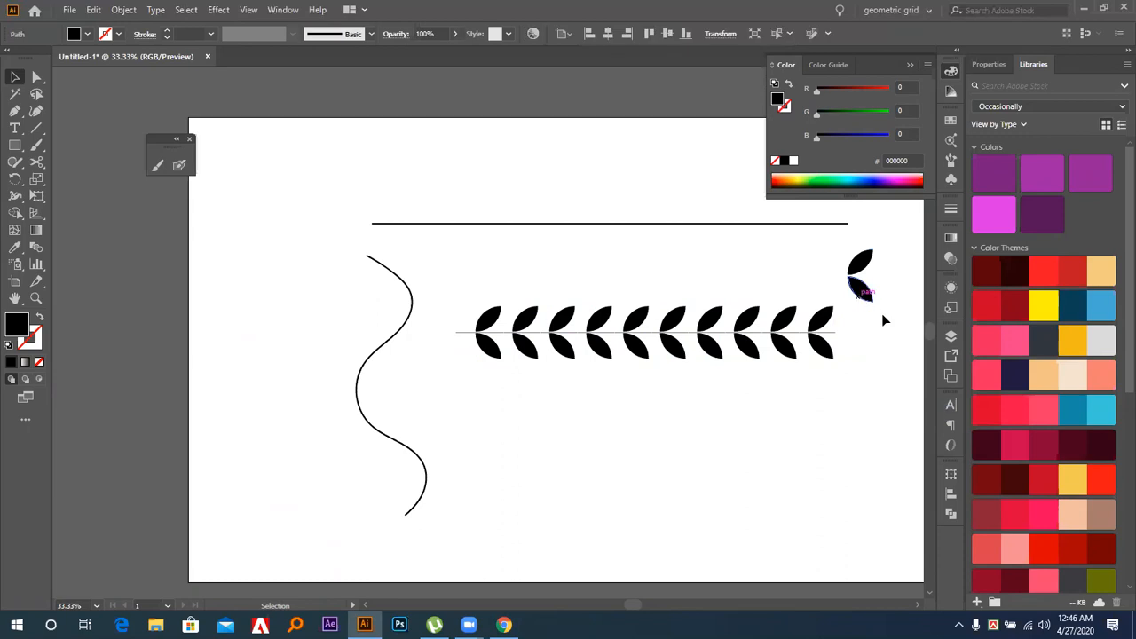
pyautogui.moveTo(876, 308); pyautogui.dragTo(854, 337)
pyautogui.click(552, 355)
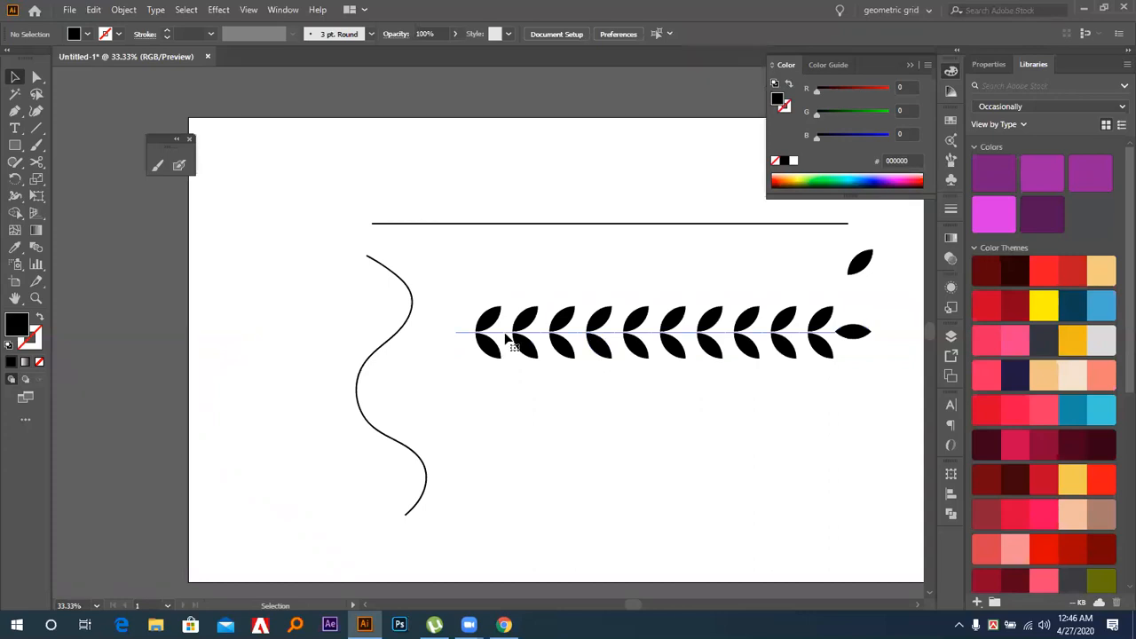
# Thicken the stem line's stroke and convert it into a black filled outline
pyautogui.click(505, 333)
pyautogui.click(167, 32)
pyautogui.click(167, 32)
pyautogui.click(167, 32)
pyautogui.hotkey('shift', 'x')
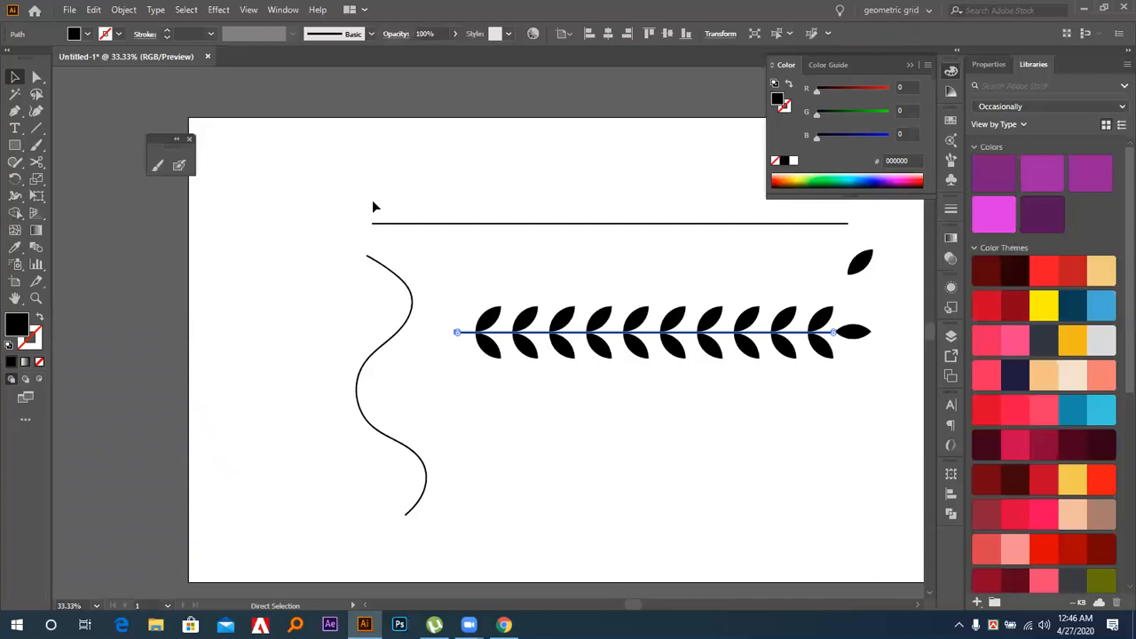
# Group the stem, leaf pairs and tip leaf, and fill the branch with green 70bf2d from the Recent library's color theme 99
pyautogui.moveTo(463, 305)
pyautogui.mouseDown()
pyautogui.moveTo(786, 380)
pyautogui.moveTo(882, 388)
pyautogui.mouseUp()
pyautogui.press('a')
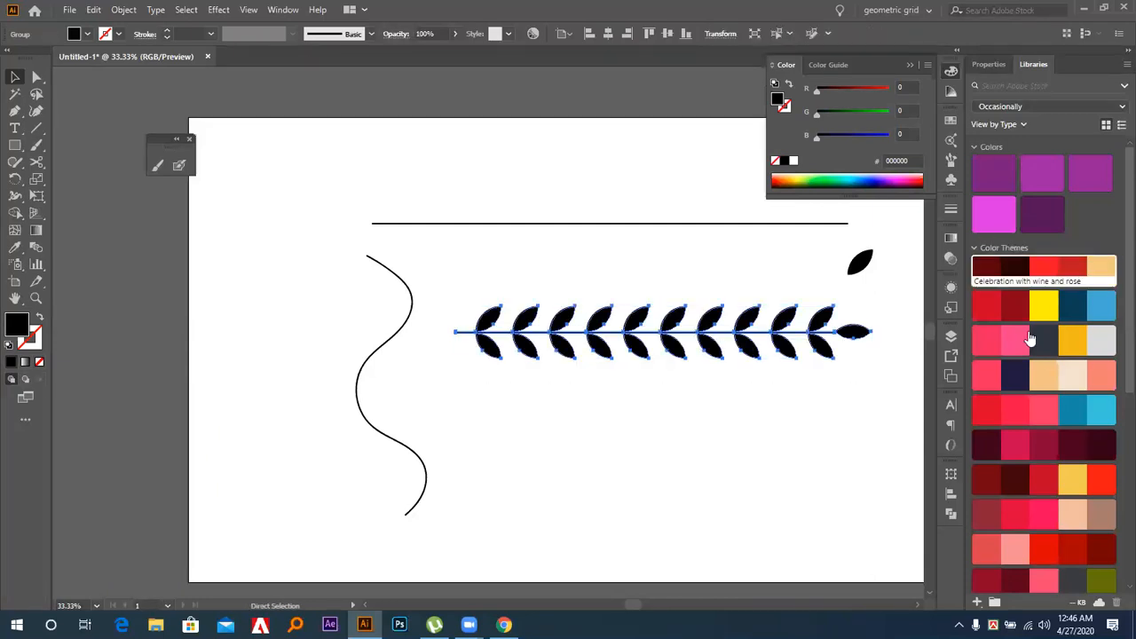
pyautogui.scroll(-10, 1032, 364)
pyautogui.scroll(10, 1032, 355)
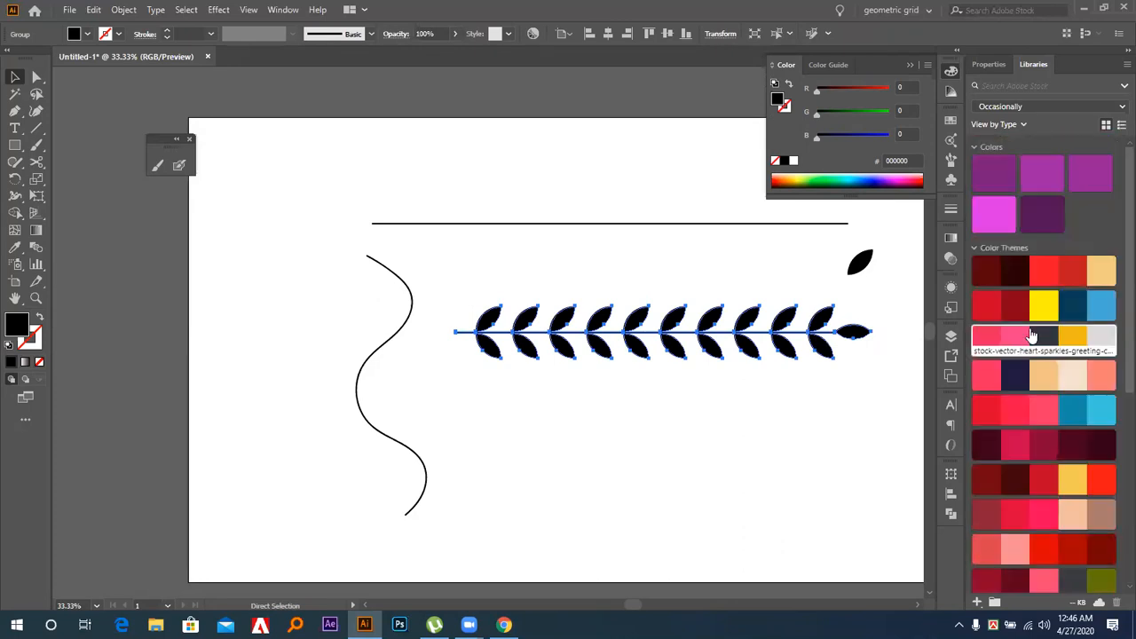
pyautogui.click(1058, 113)
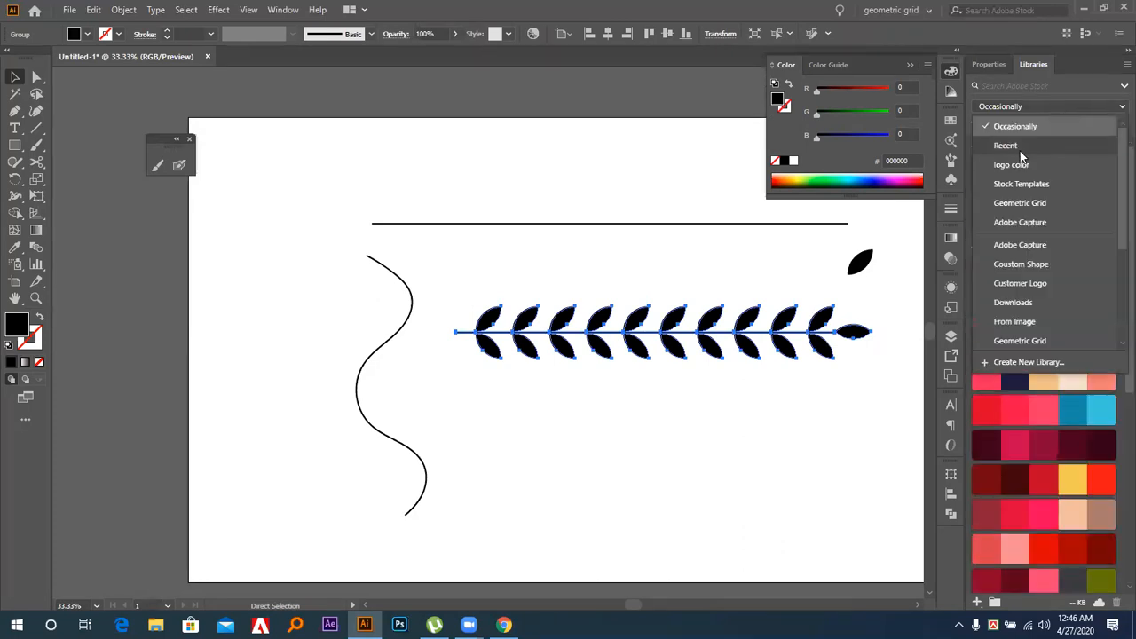
pyautogui.click(1021, 147)
pyautogui.scroll(-5, 1022, 388)
pyautogui.scroll(-6, 1023, 388)
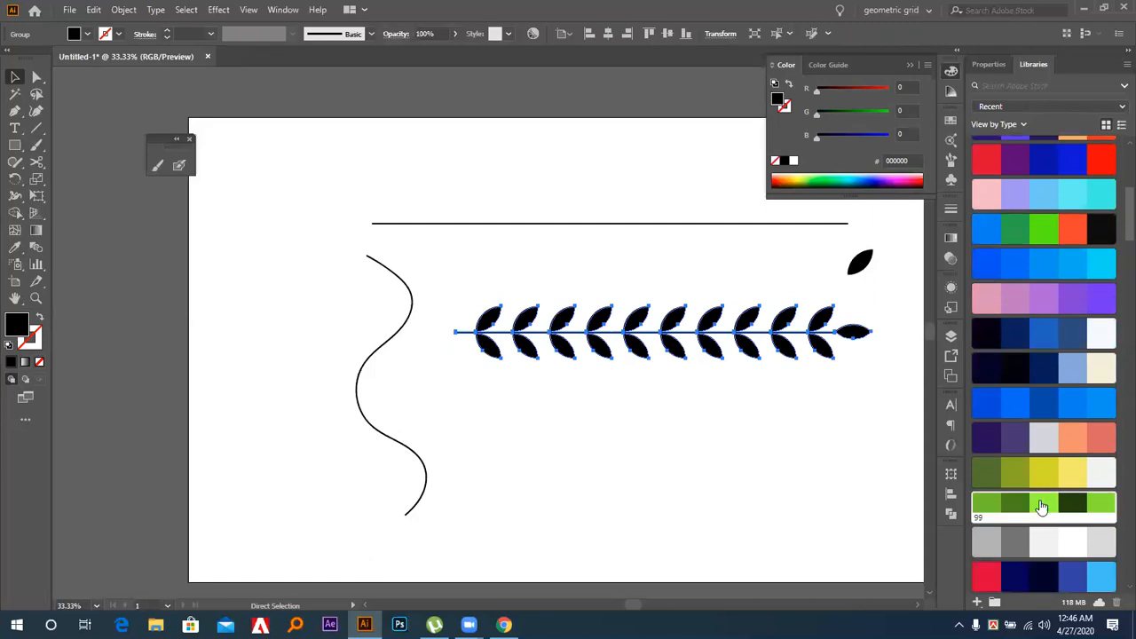
pyautogui.click(983, 508)
pyautogui.click(658, 485)
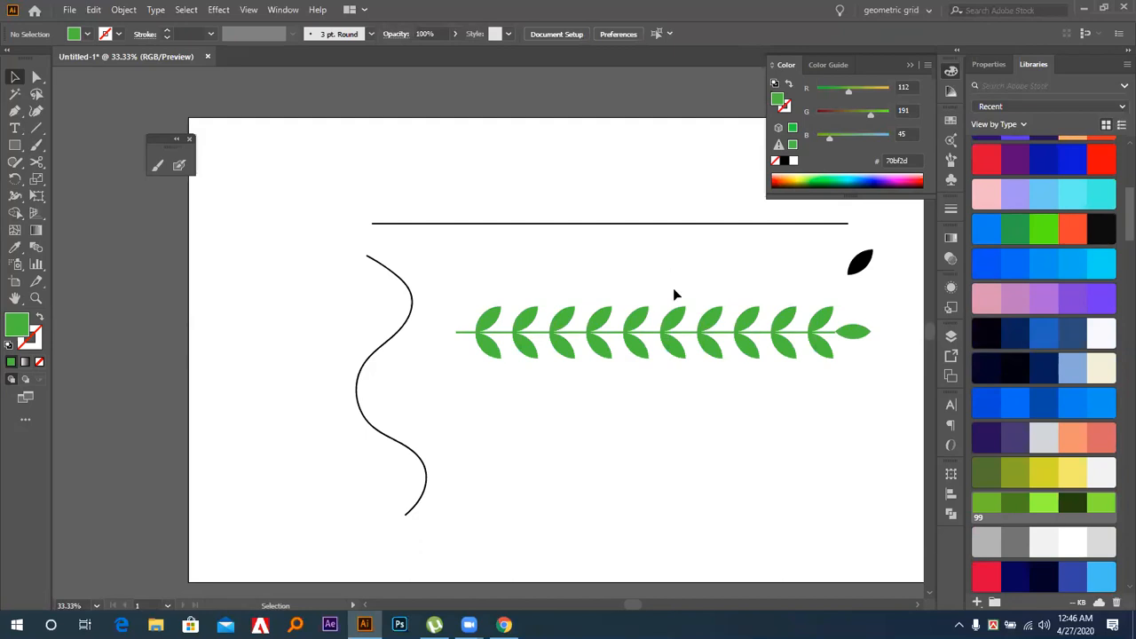
# Create a new art brush from the green branch, keeping Fixed width, 100% and Stretch to Fit Stroke Length
pyautogui.click(667, 331)
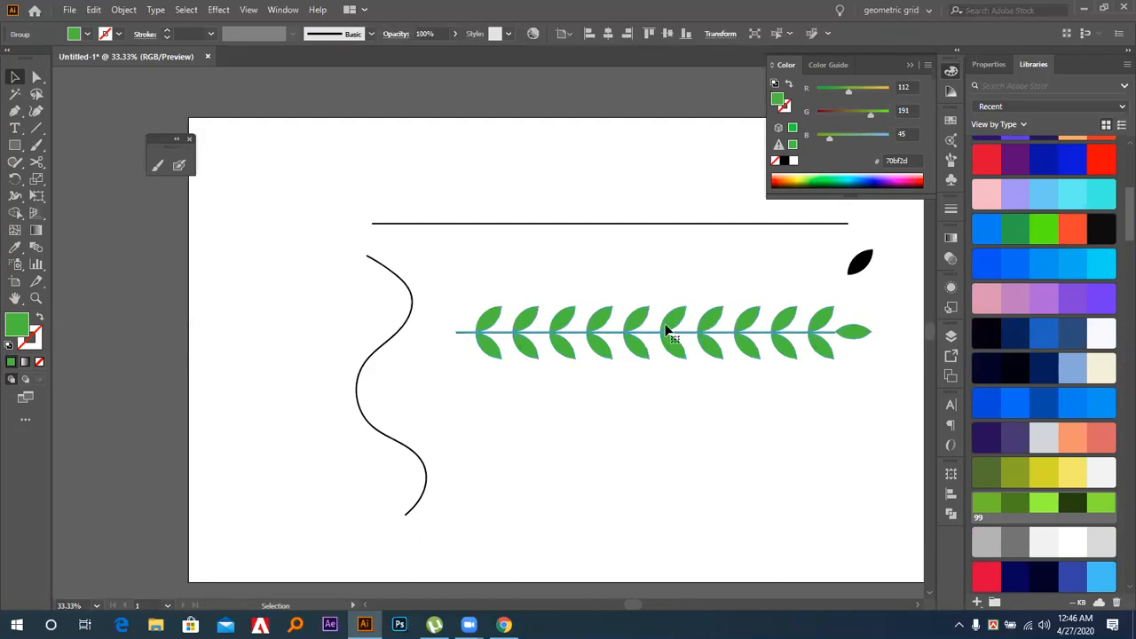
pyautogui.click(951, 162)
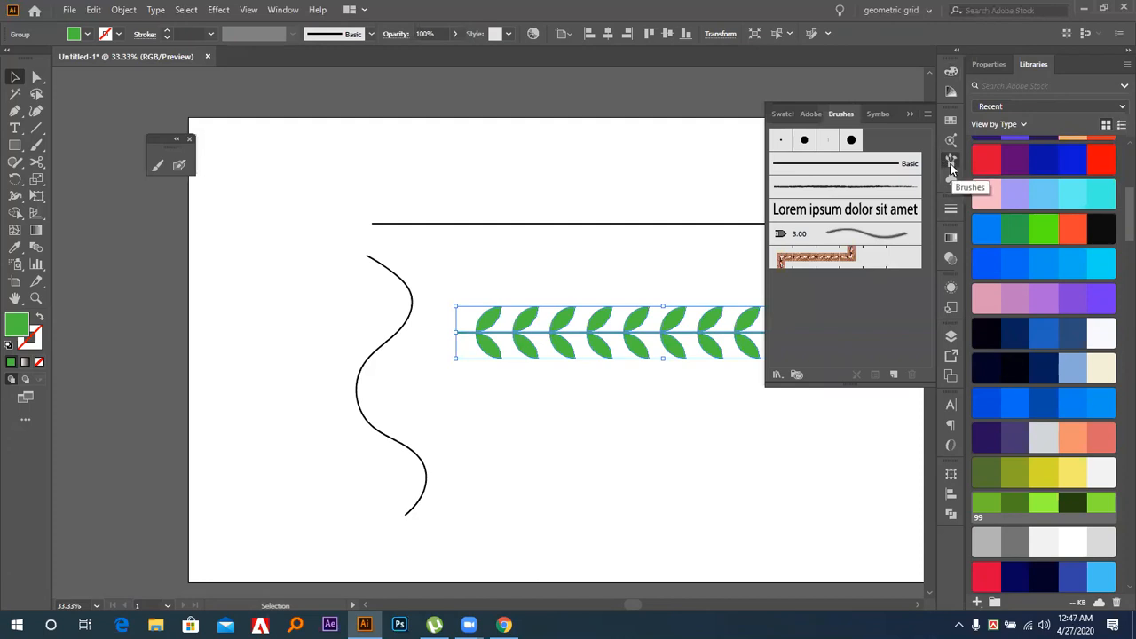
pyautogui.click(894, 374)
pyautogui.click(527, 353)
pyautogui.click(523, 415)
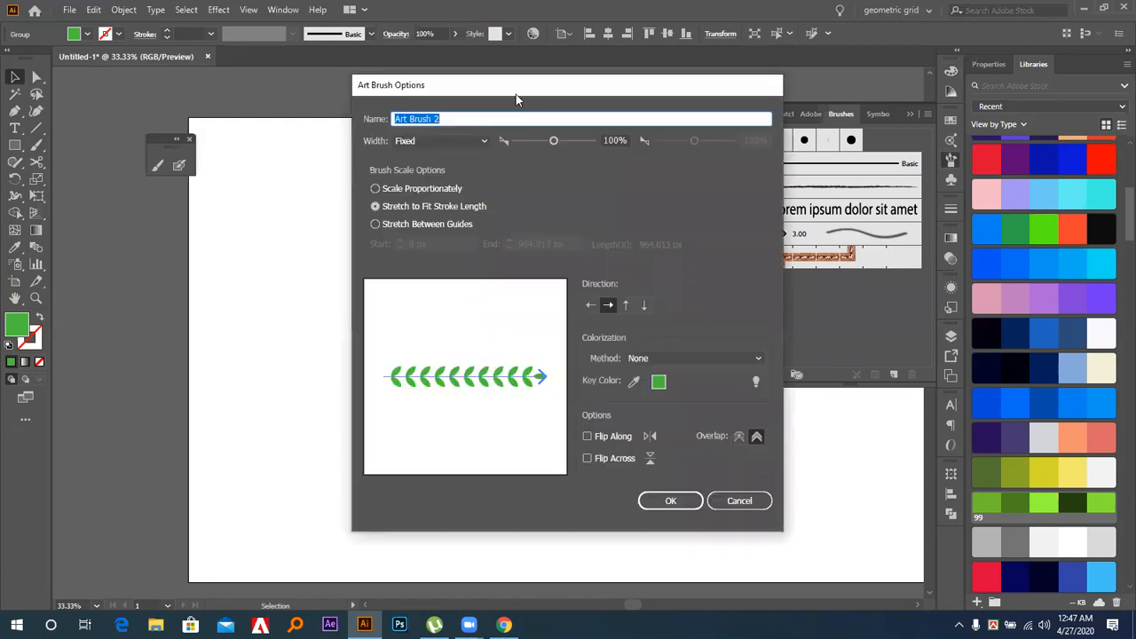
pyautogui.moveTo(510, 85); pyautogui.dragTo(796, 86)
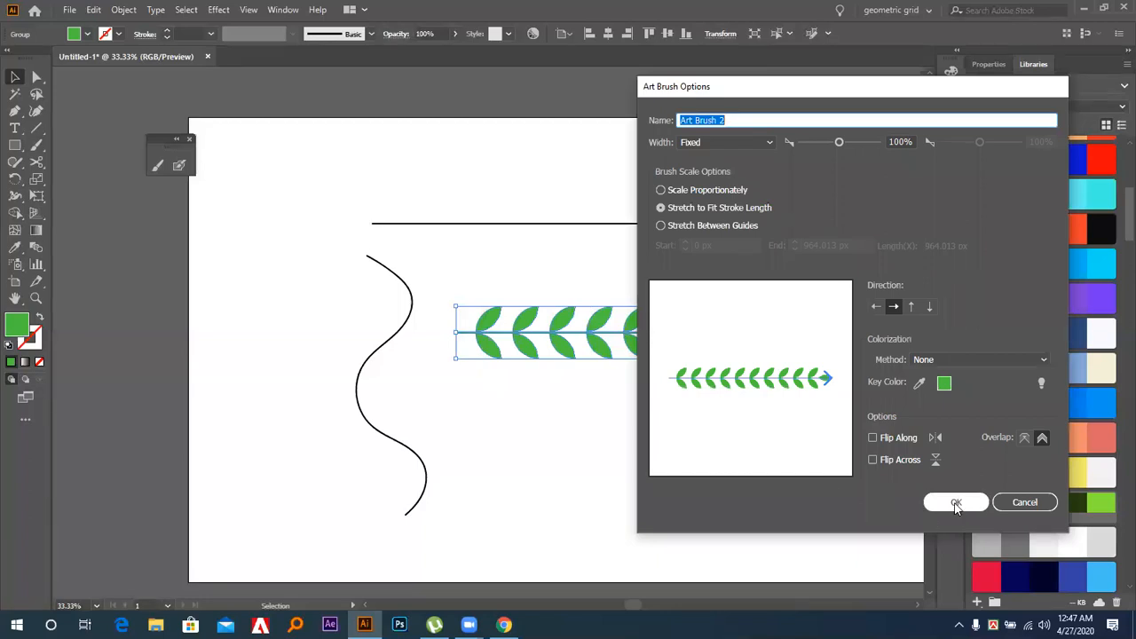
pyautogui.click(955, 503)
pyautogui.click(421, 362)
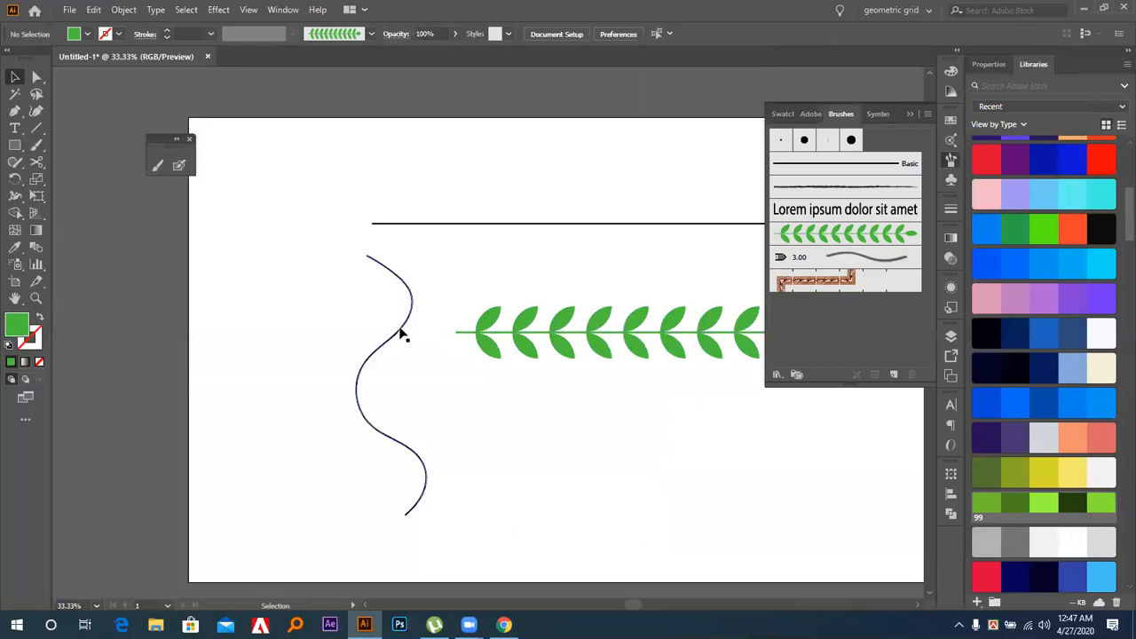
# Apply the new leaf branch art brush to the vertical wavy curve
pyautogui.click(400, 334)
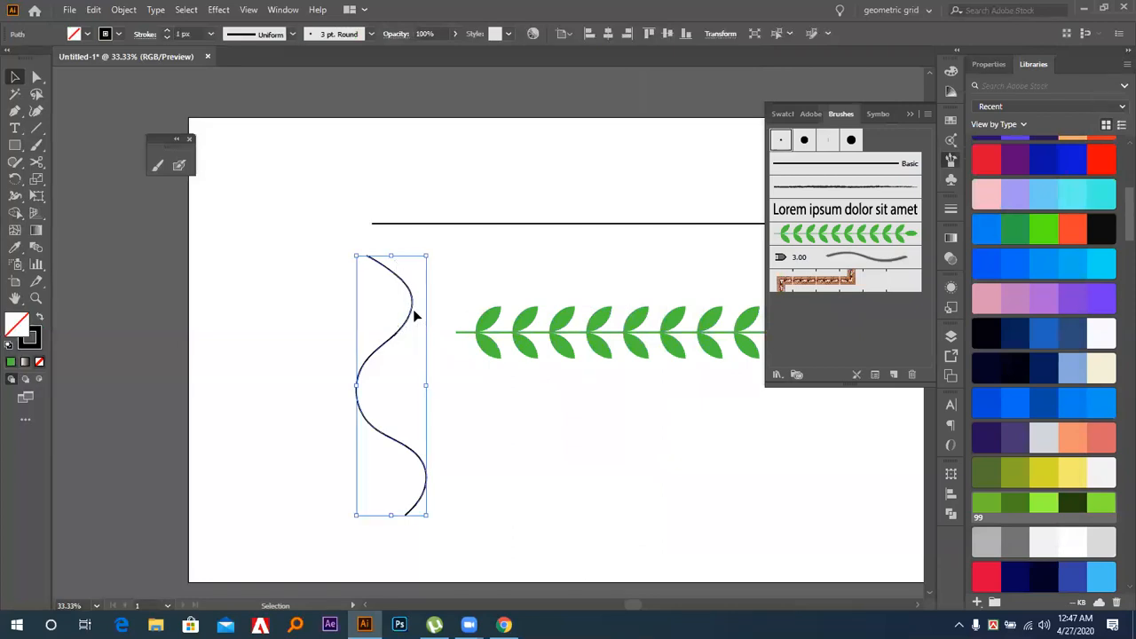
pyautogui.click(848, 236)
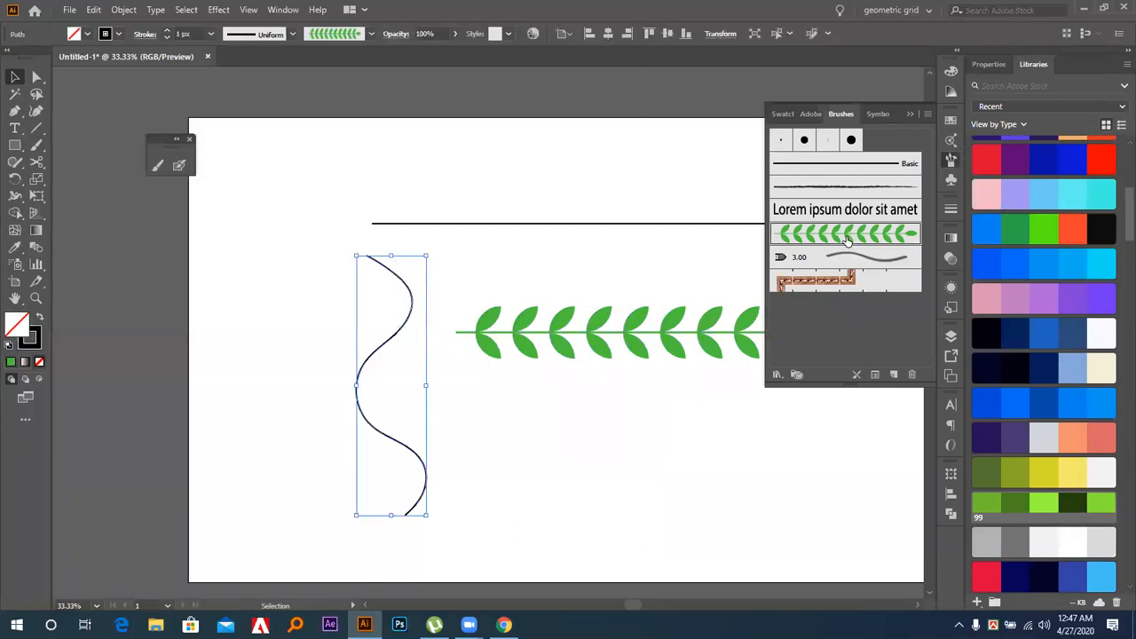
pyautogui.click(573, 459)
# Delete the original horizontal green branch and move the wavy leaf branch toward the artboard's left edge
pyautogui.moveTo(476, 304); pyautogui.dragTo(816, 446)
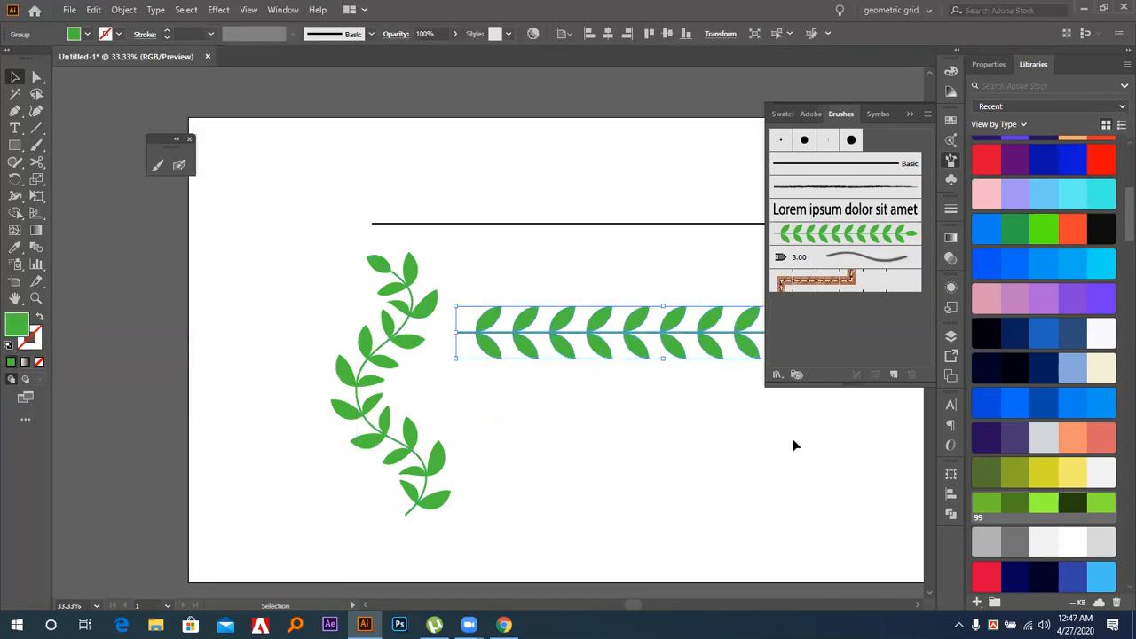
pyautogui.press('Delete')
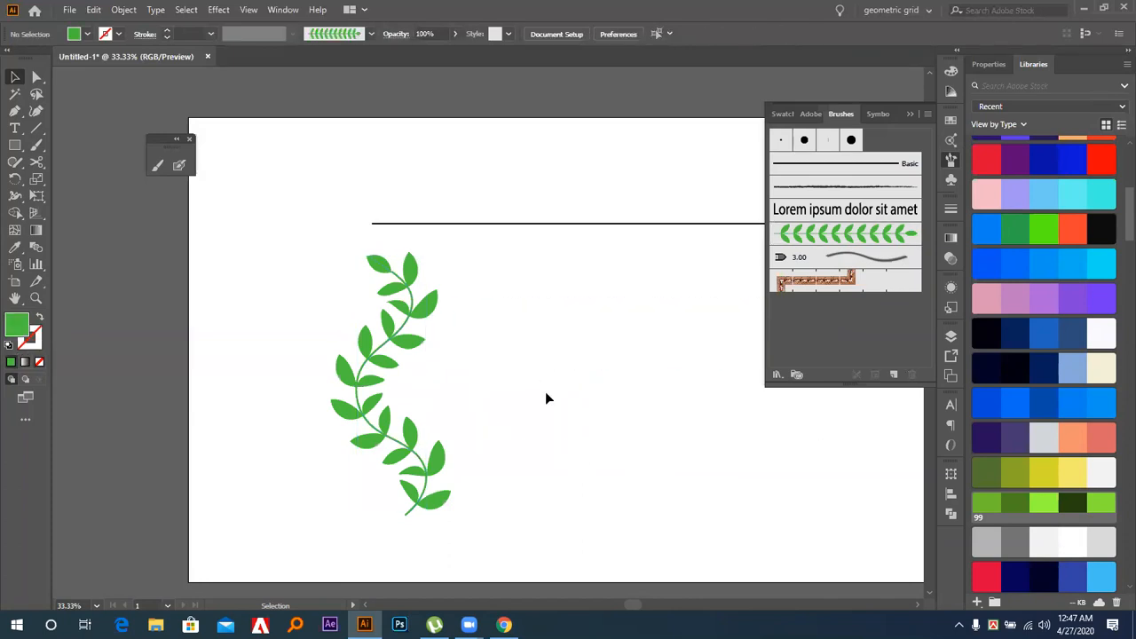
pyautogui.moveTo(347, 360); pyautogui.dragTo(253, 378)
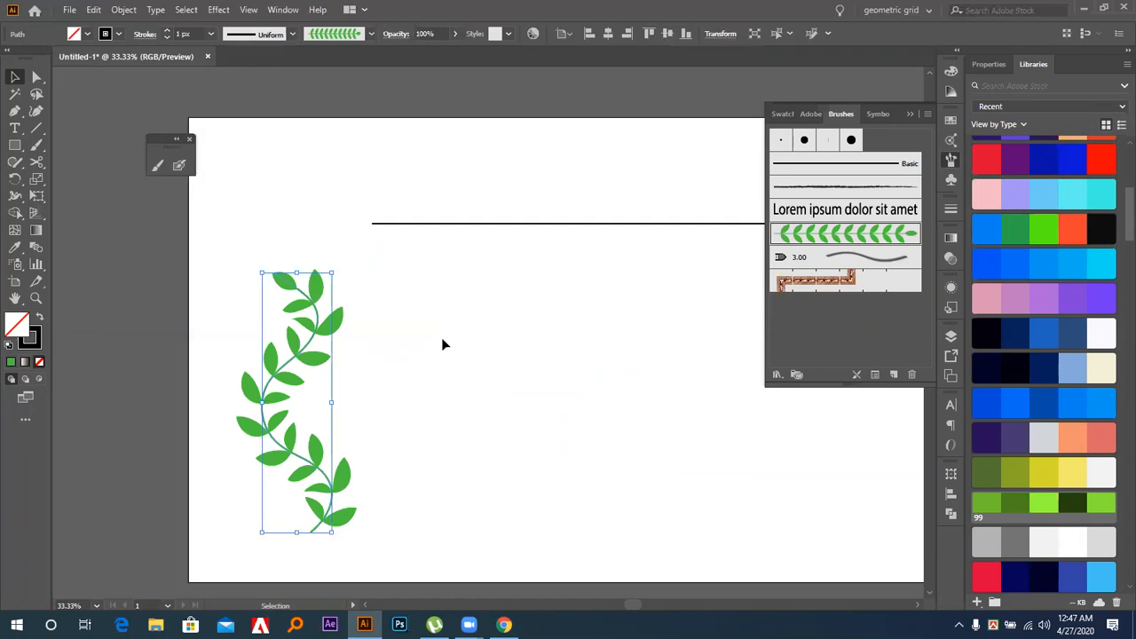
pyautogui.click(496, 307)
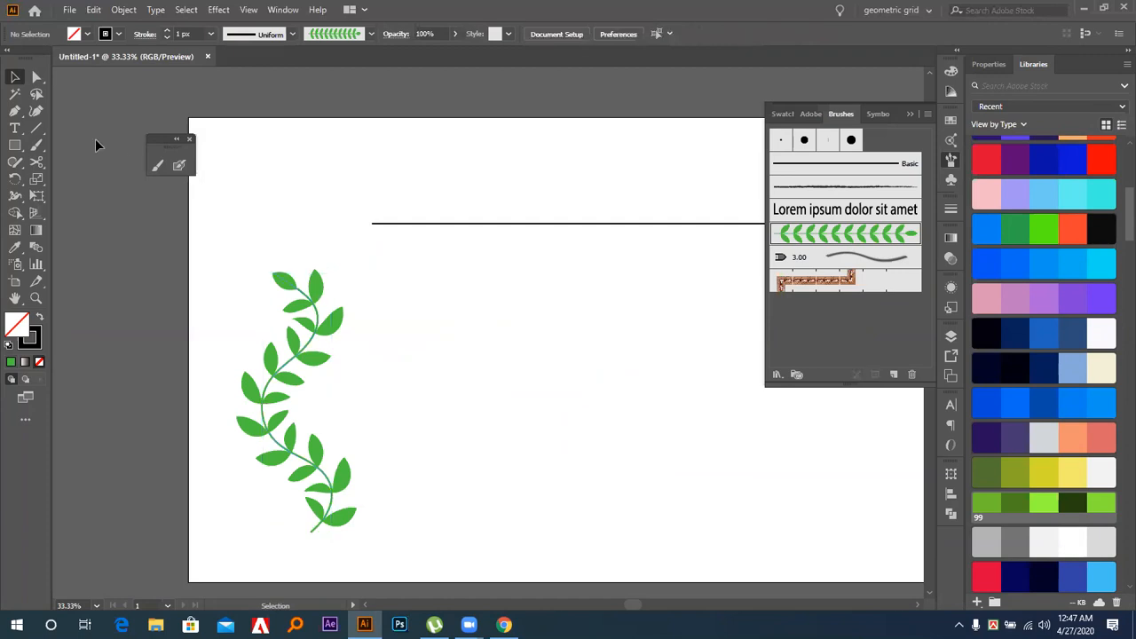
# Draw a circle about 521 px in diameter to the right of the wavy branch, and apply the leaf branch brush to it
pyautogui.click(14, 144)
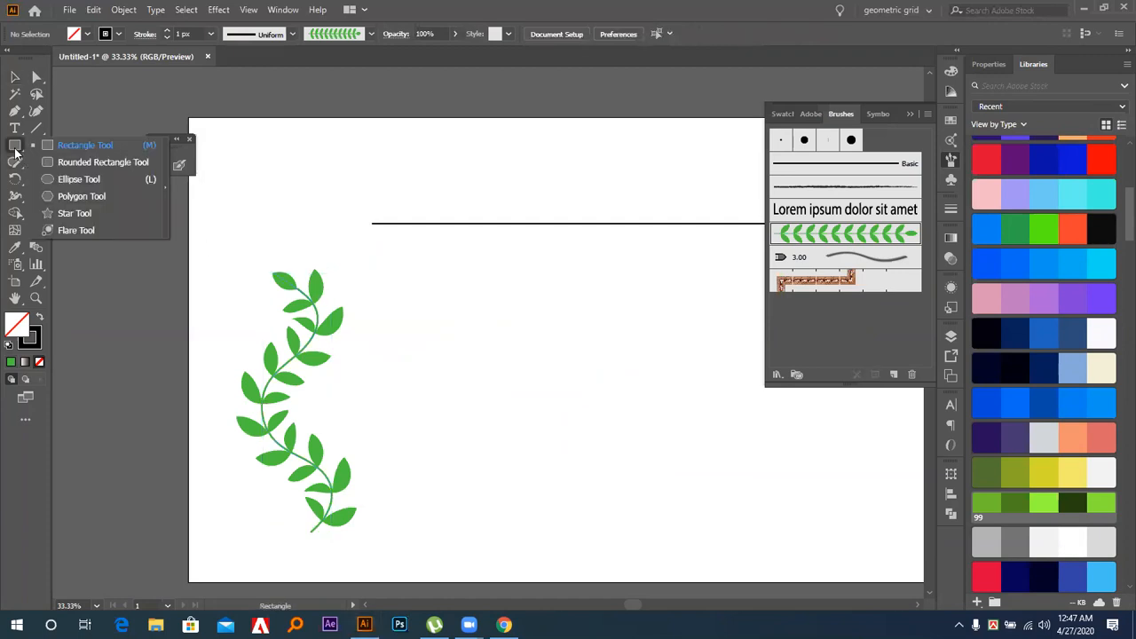
pyautogui.click(78, 179)
pyautogui.moveTo(564, 421); pyautogui.dragTo(628, 533)
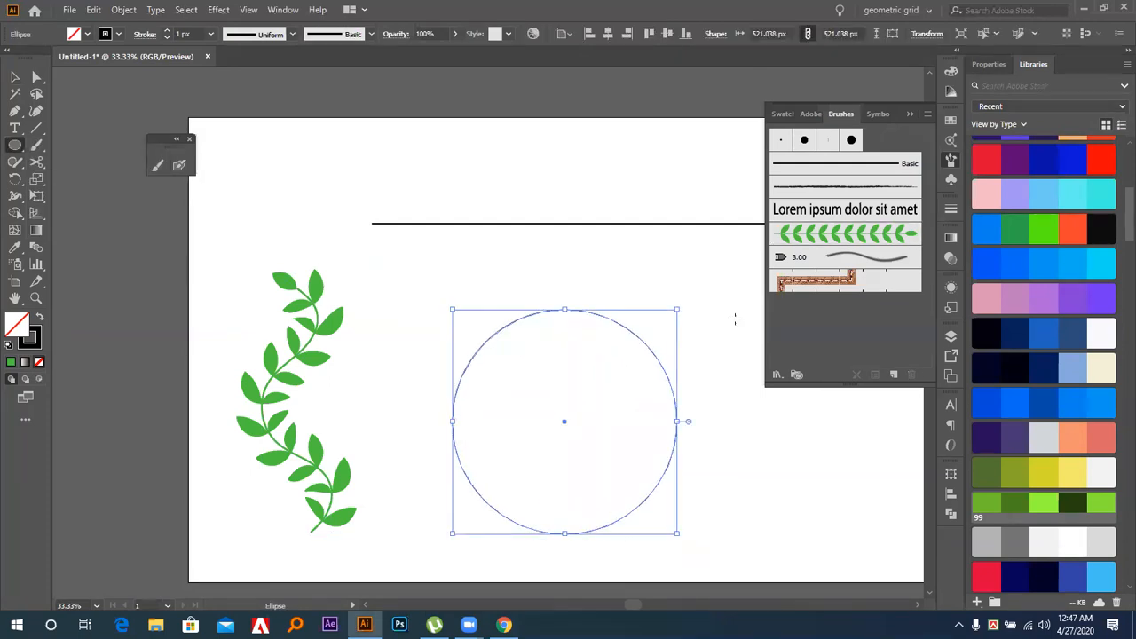
pyautogui.click(878, 235)
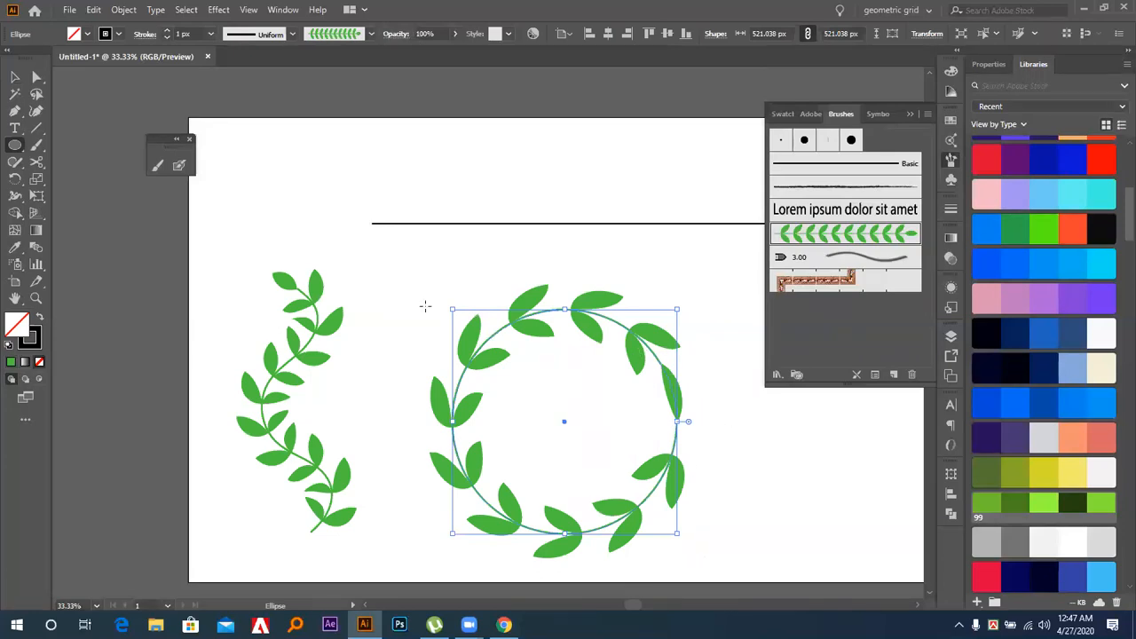
pyautogui.scroll(-1, 425, 306)
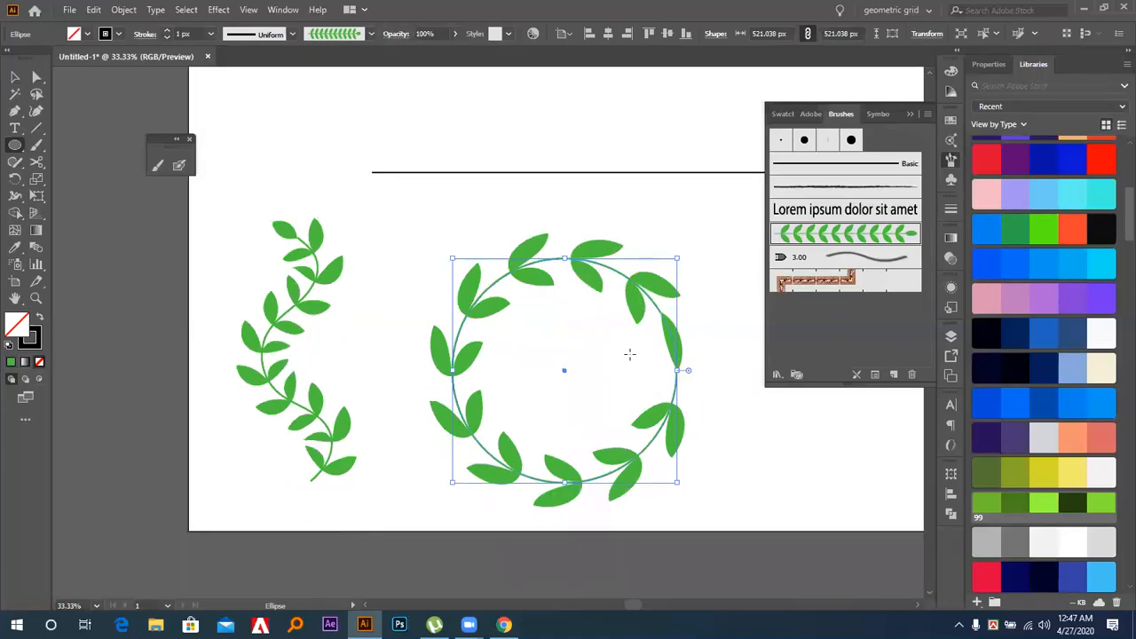
# Cut the leaf circle into upper and lower halves with the Scissors tool at its left and right anchor points
pyautogui.click(910, 114)
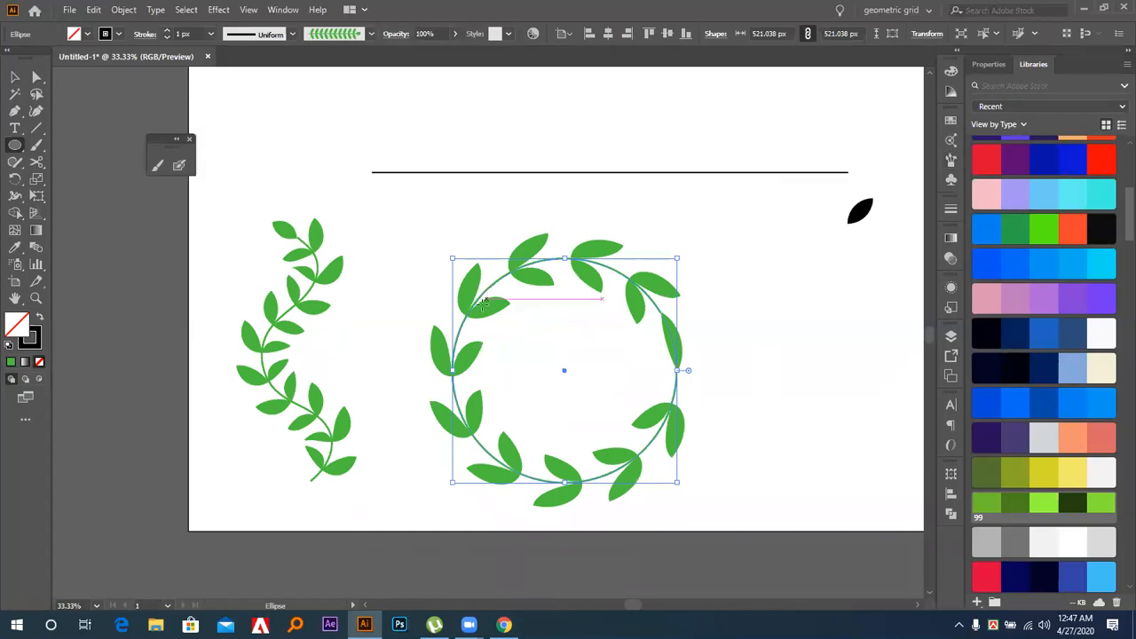
pyautogui.press('c')
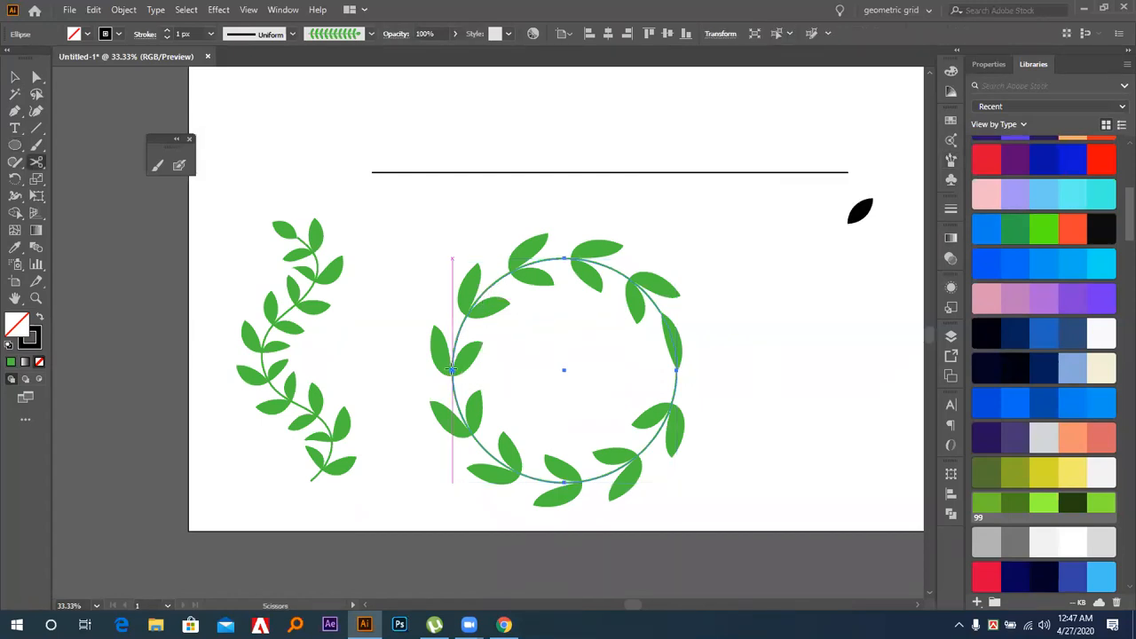
pyautogui.click(451, 367)
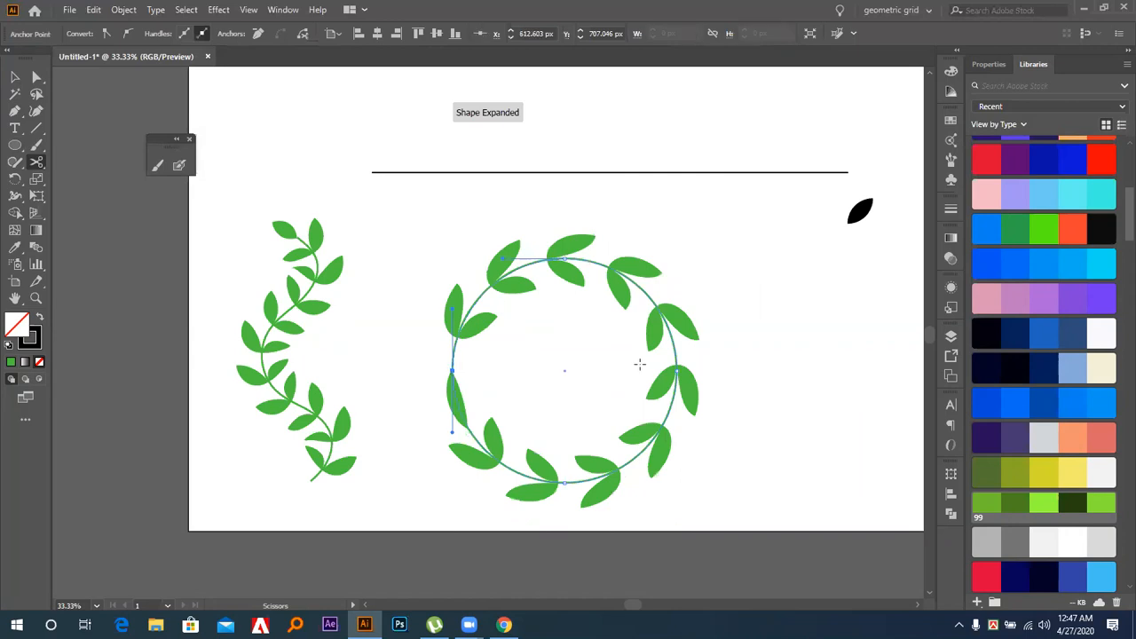
pyautogui.click(674, 369)
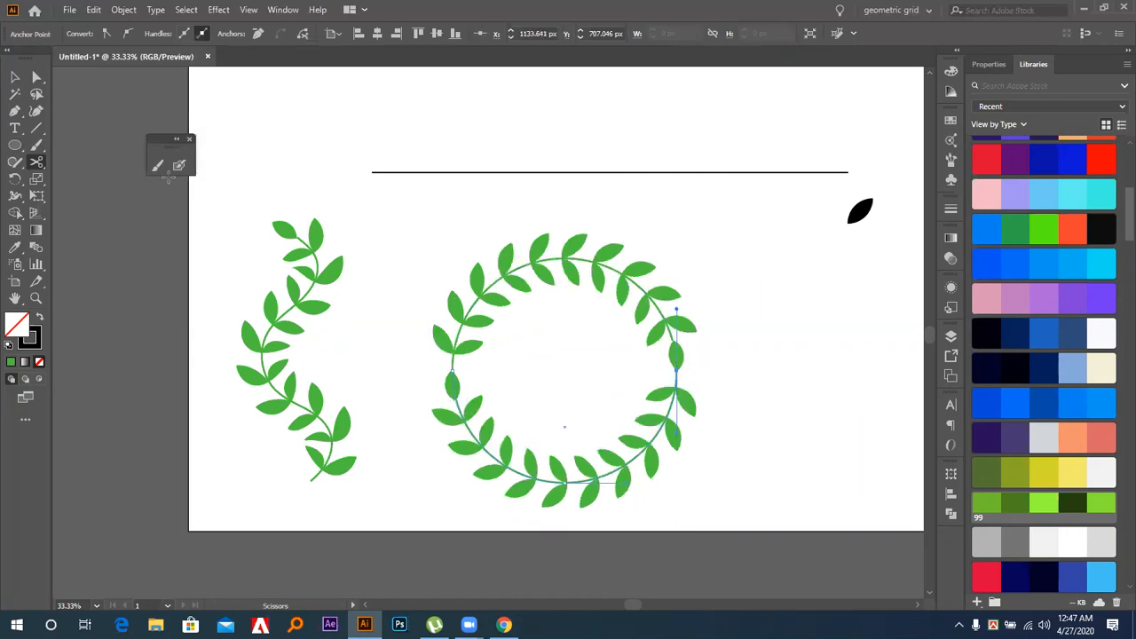
pyautogui.click(15, 78)
pyautogui.click(751, 283)
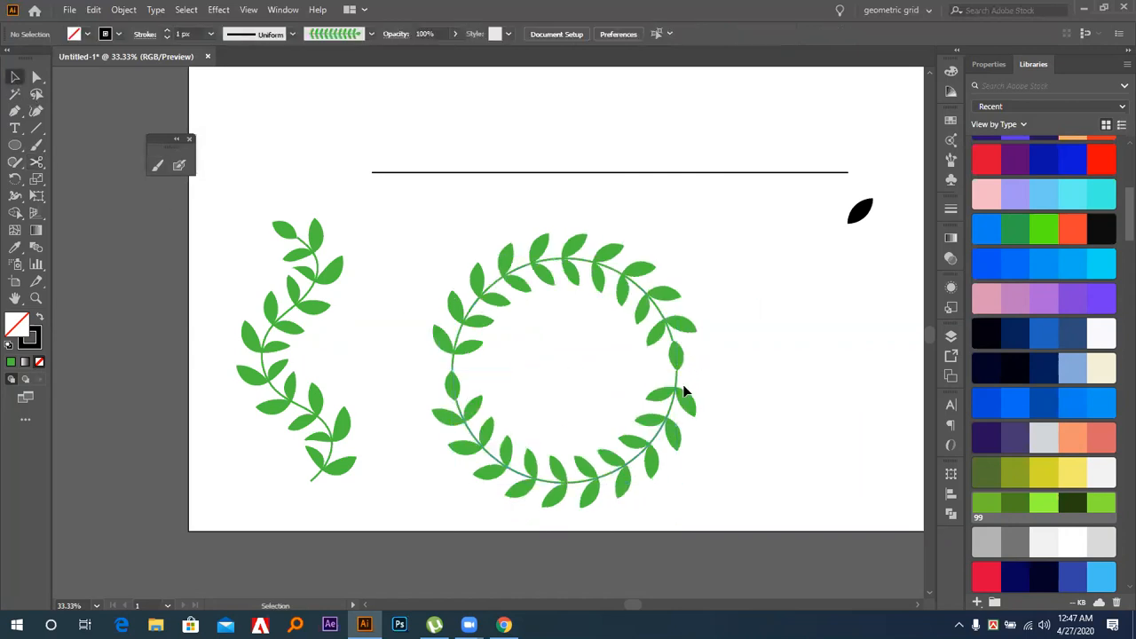
pyautogui.click(685, 388)
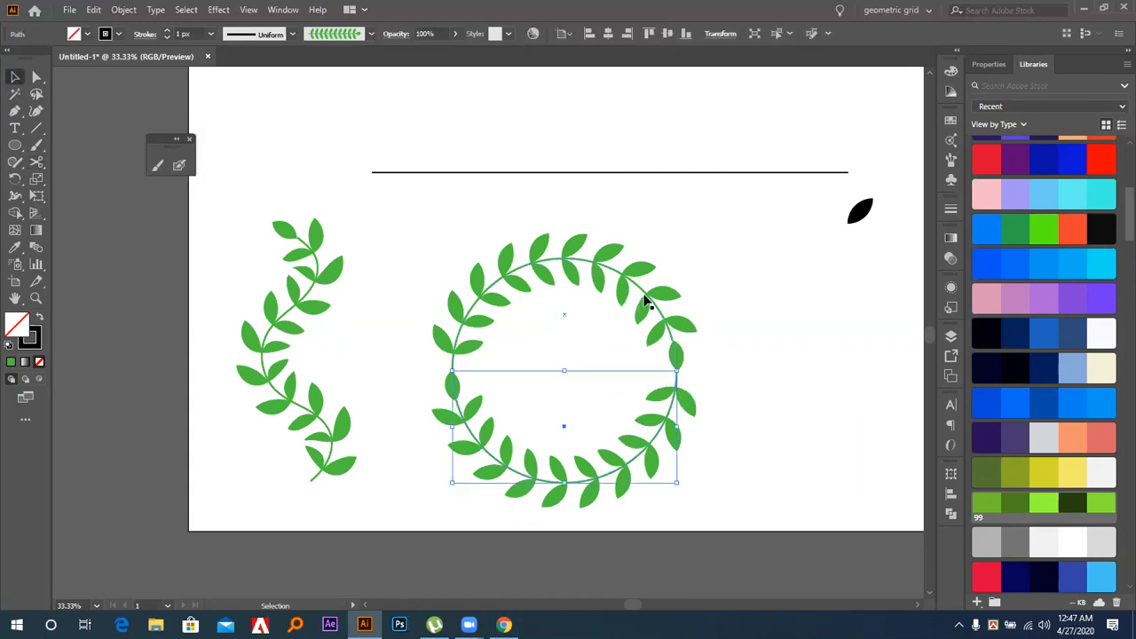
# Set the stroke weight of the circle's upper half to 0.5 px
pyautogui.click(648, 303)
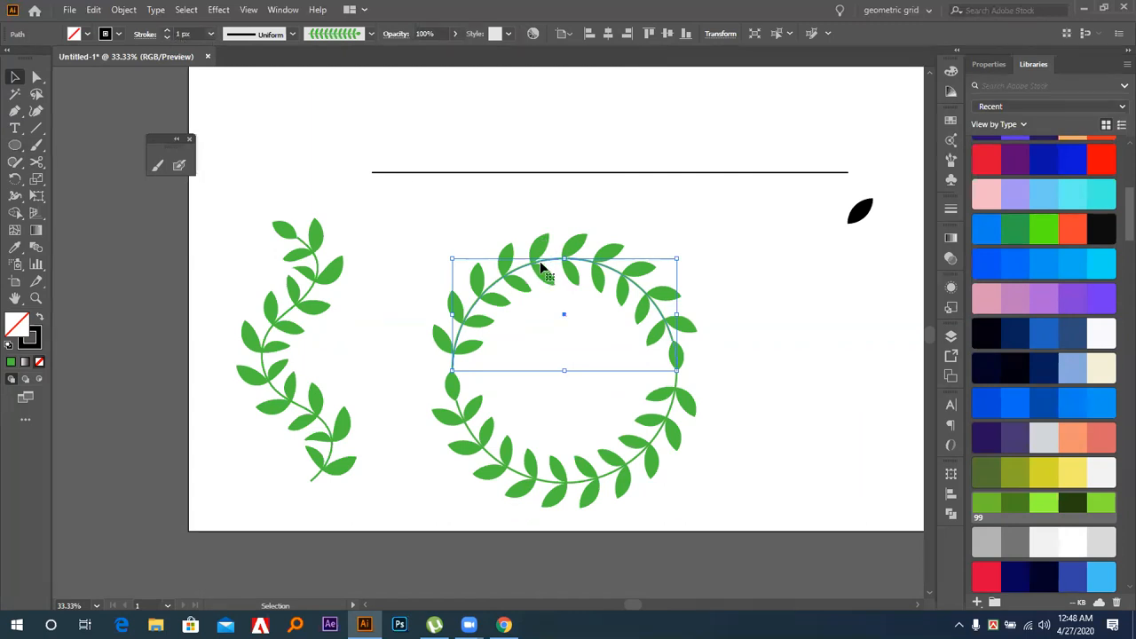
pyautogui.click(211, 34)
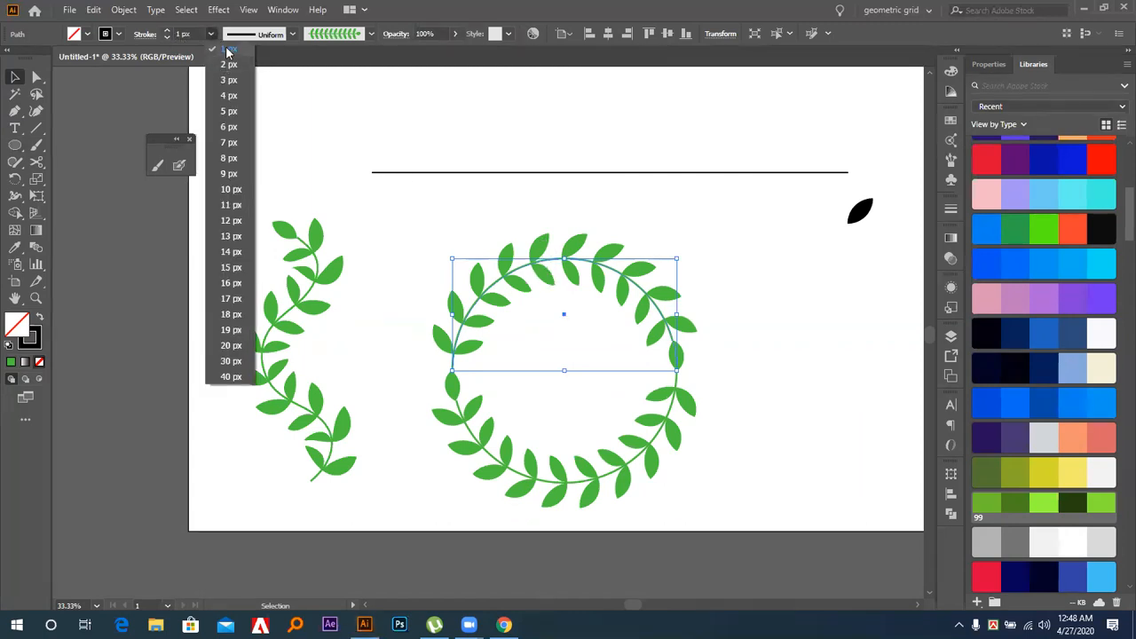
pyautogui.click(228, 49)
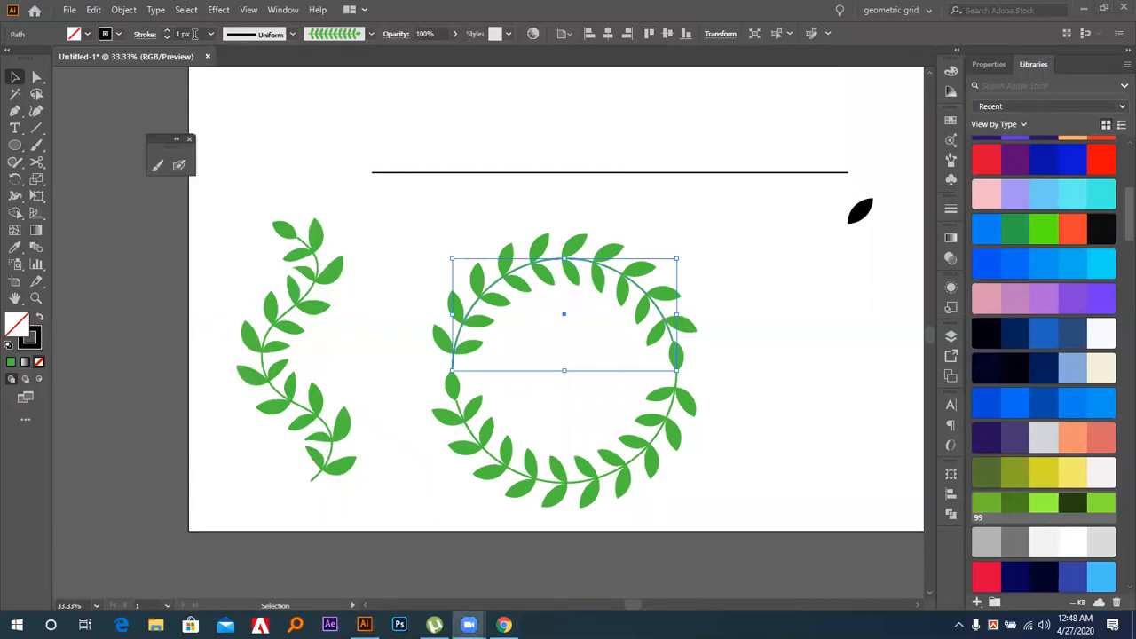
pyautogui.click(181, 33)
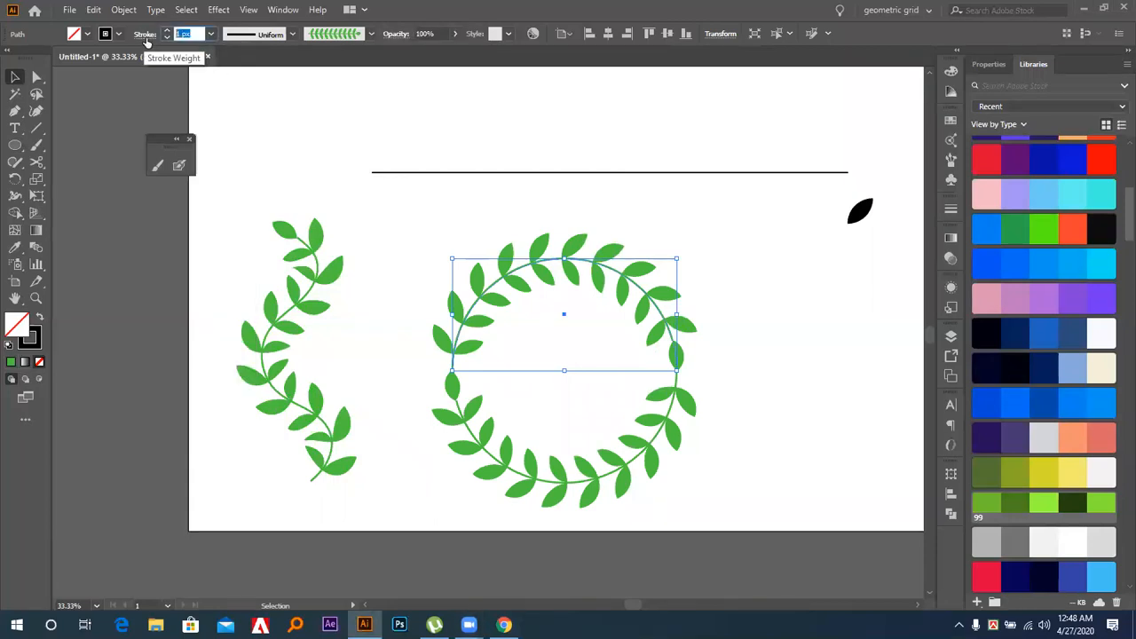
pyautogui.write('0.5')
pyautogui.press('Return')
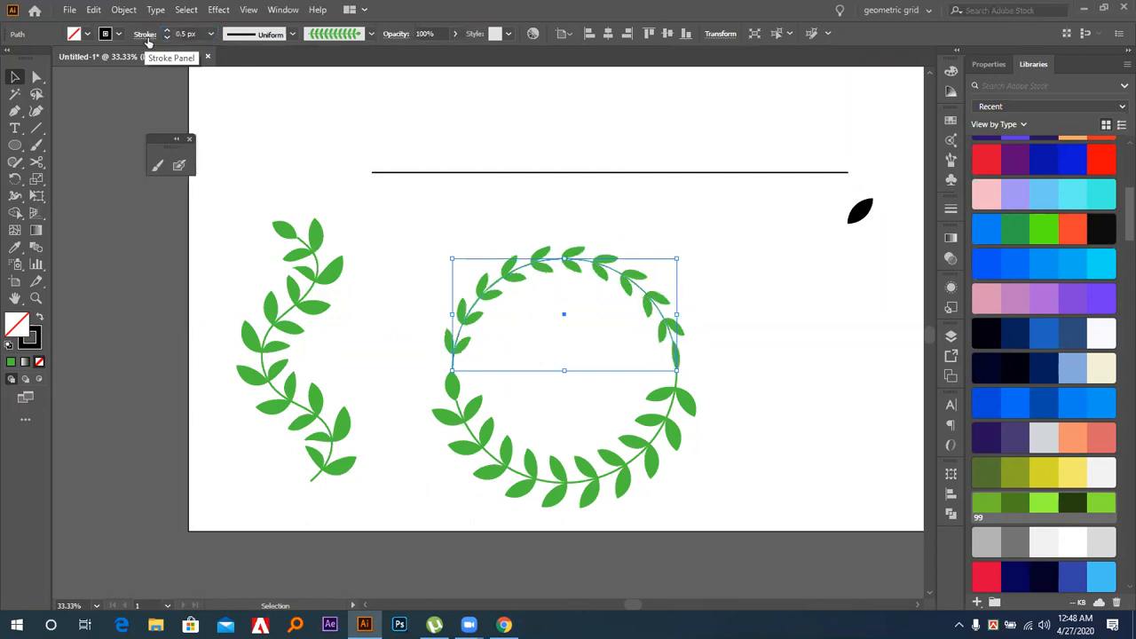
pyautogui.click(800, 278)
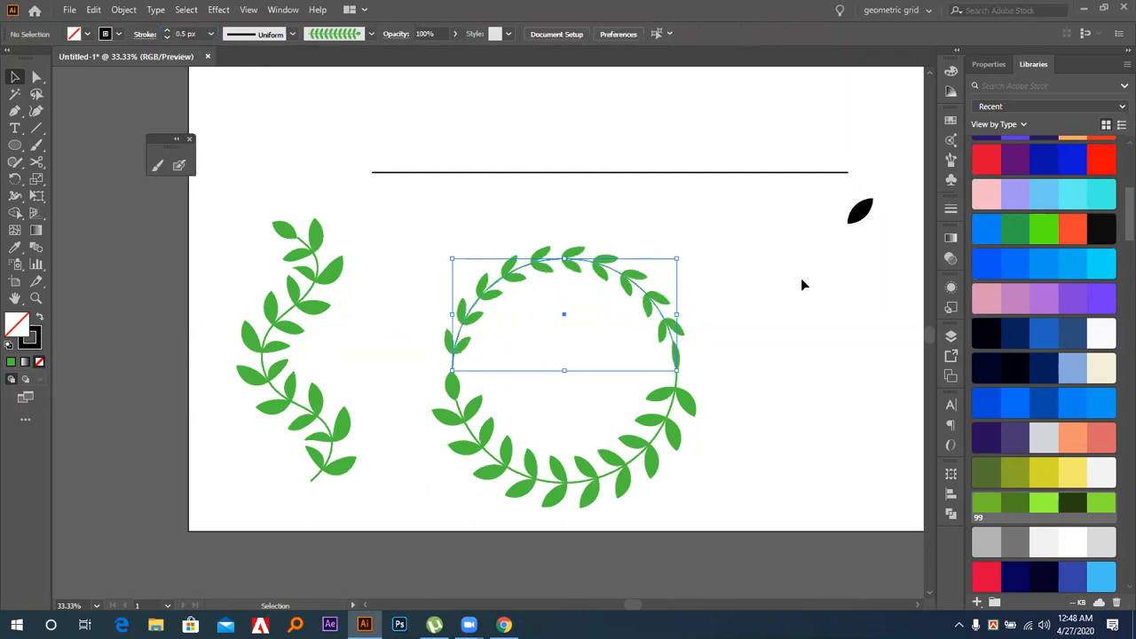
# Set the stroke weight of the circle's lower half to 0.25 px
pyautogui.click(635, 461)
pyautogui.click(178, 38)
pyautogui.write('0.')
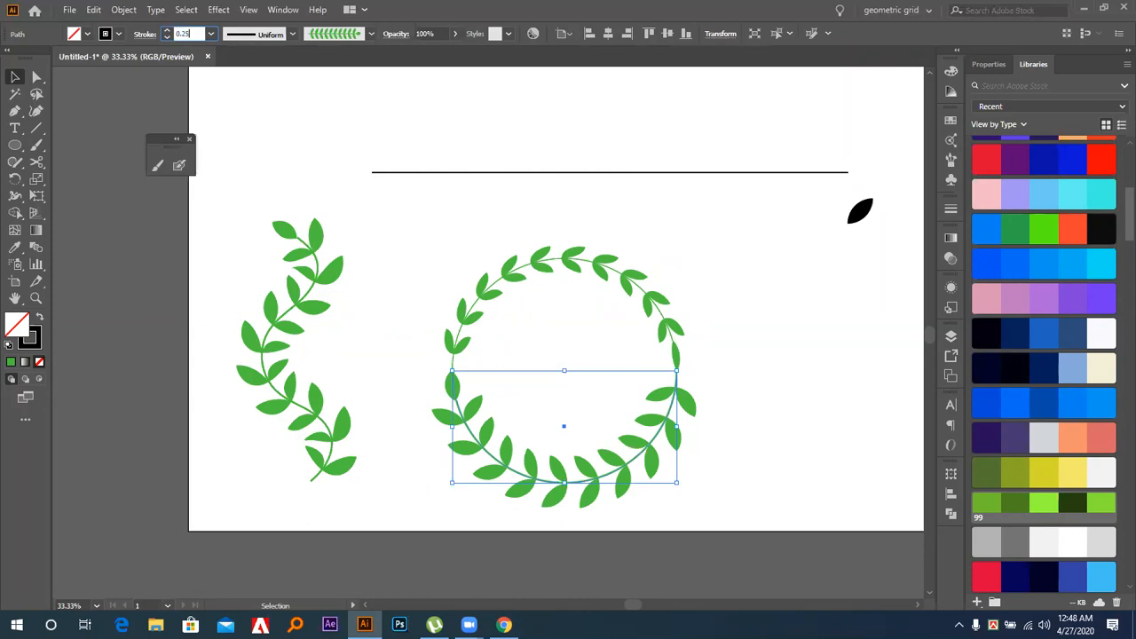
pyautogui.write('25')
pyautogui.press('Return')
pyautogui.click(485, 244)
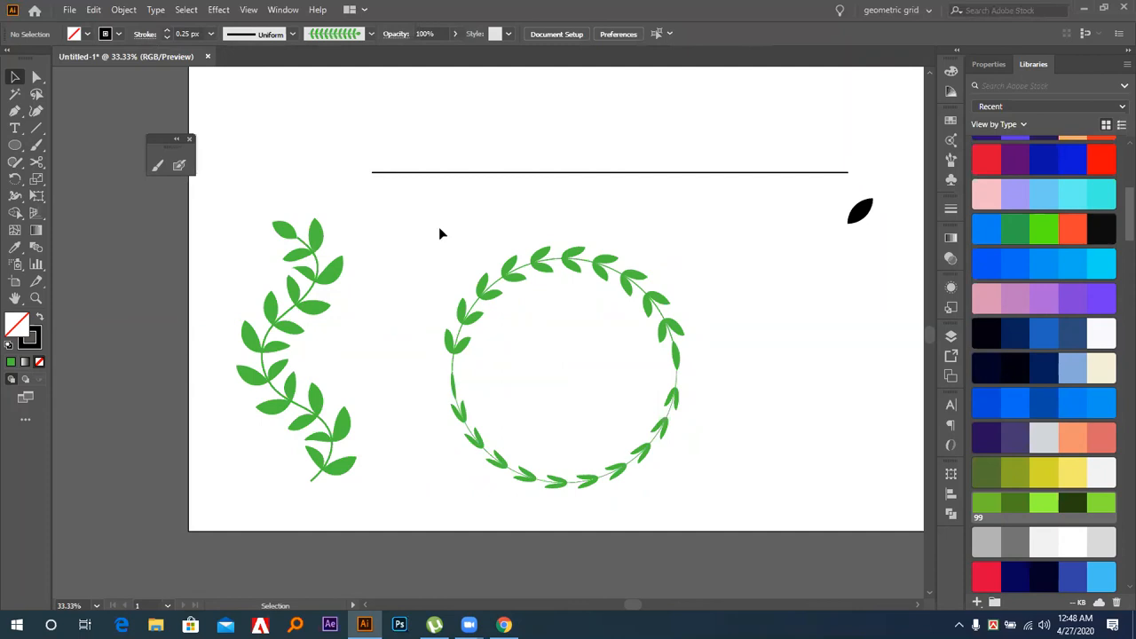
# Undo the stroke weight changes, the circle and its cuts, the wavy branch's move and the deletion of the horizontal branch
pyautogui.press('a')
pyautogui.hotkey('ctrl', 'z')
pyautogui.hotkey('ctrl', 'z')
pyautogui.hotkey('ctrl', 'z')
pyautogui.hotkey('ctrl', 'z')
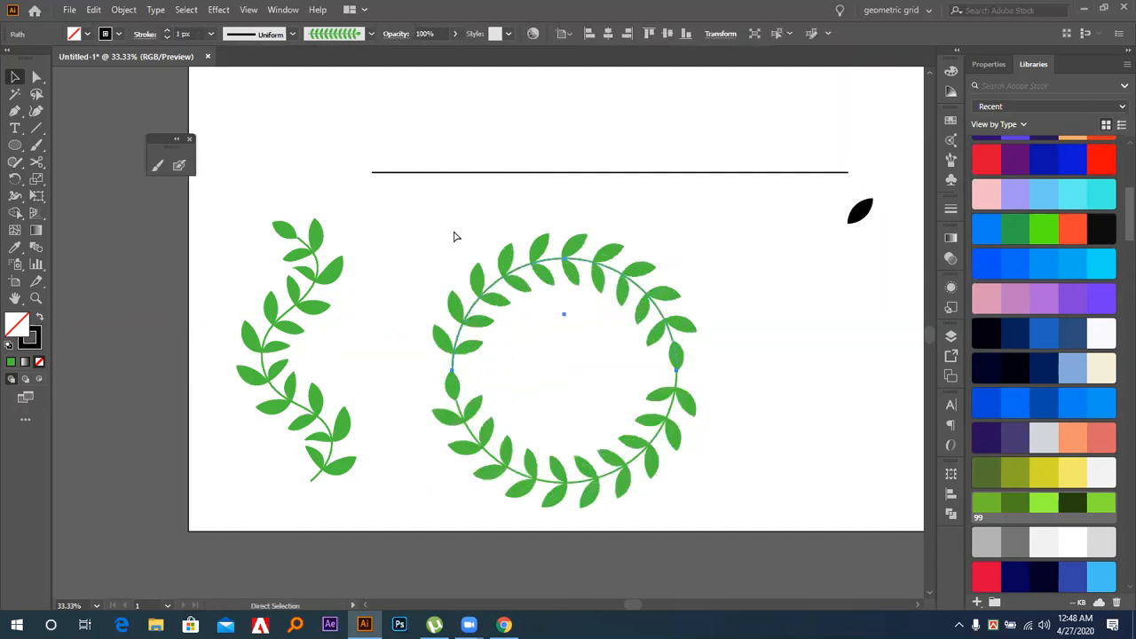
pyautogui.hotkey('ctrl', 'z')
pyautogui.hotkey('ctrl', 'z')
pyautogui.hotkey('ctrl', 'z')
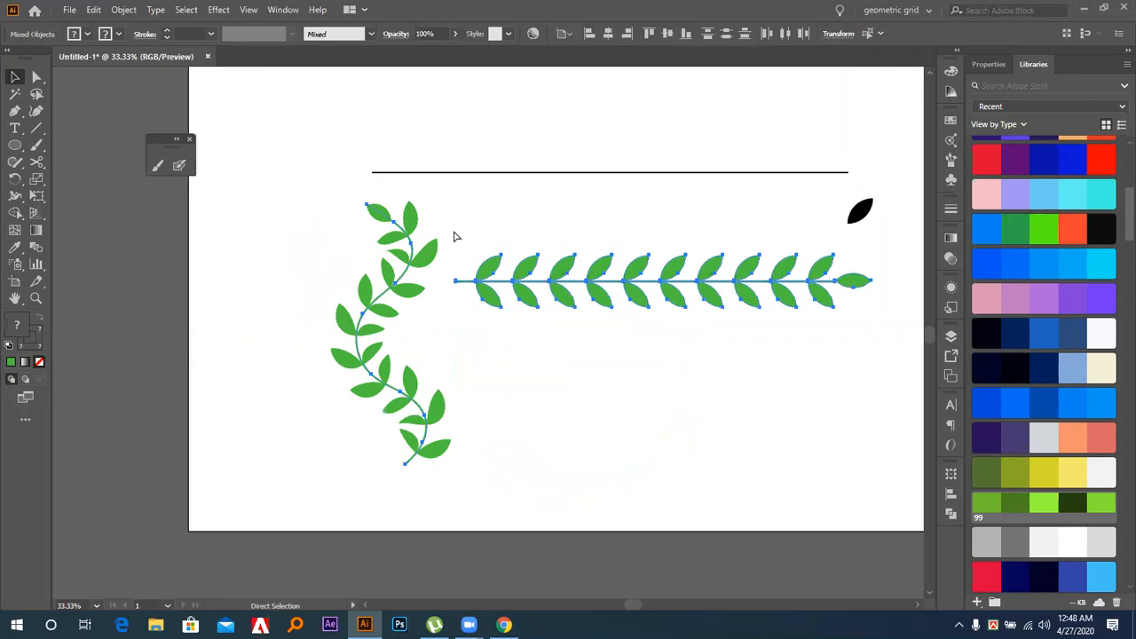
pyautogui.click(586, 351)
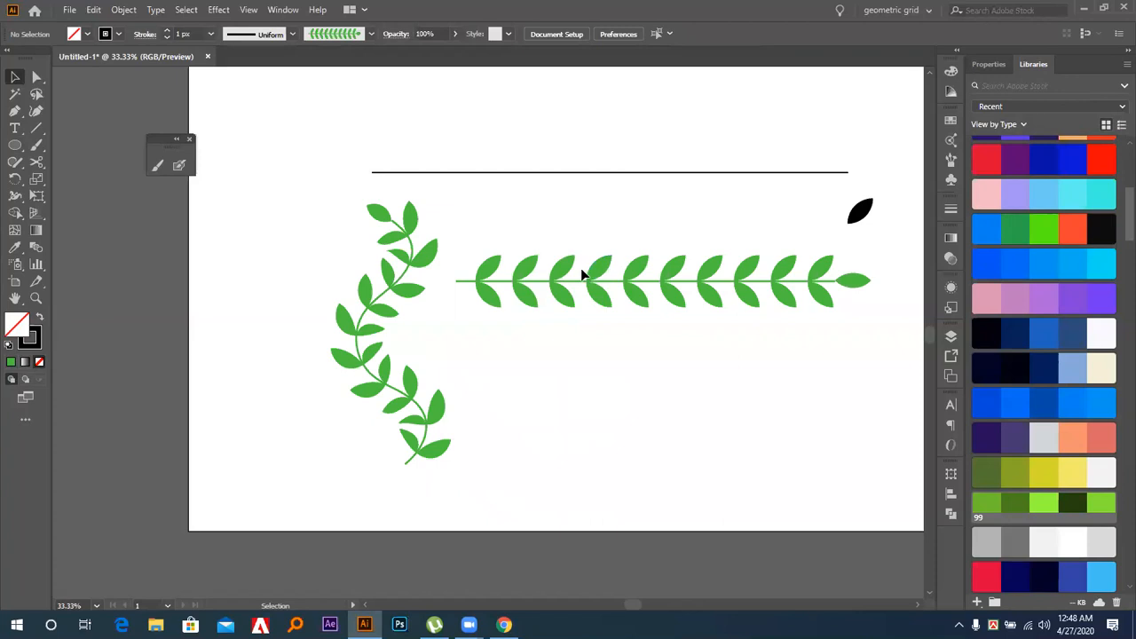
# Draw a small arc with the Arc tool above the horizontal stem, between its second and third leaf pairs
pyautogui.hotkey('ctrl', '=')
pyautogui.moveTo(586, 340); pyautogui.dragTo(513, 385)
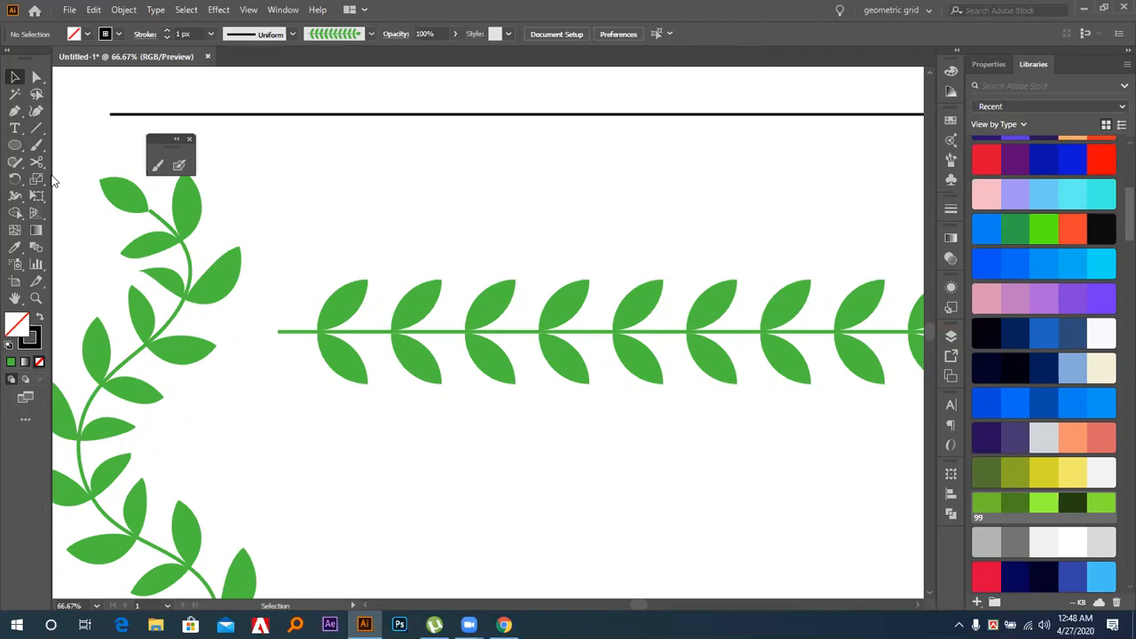
pyautogui.click(36, 128)
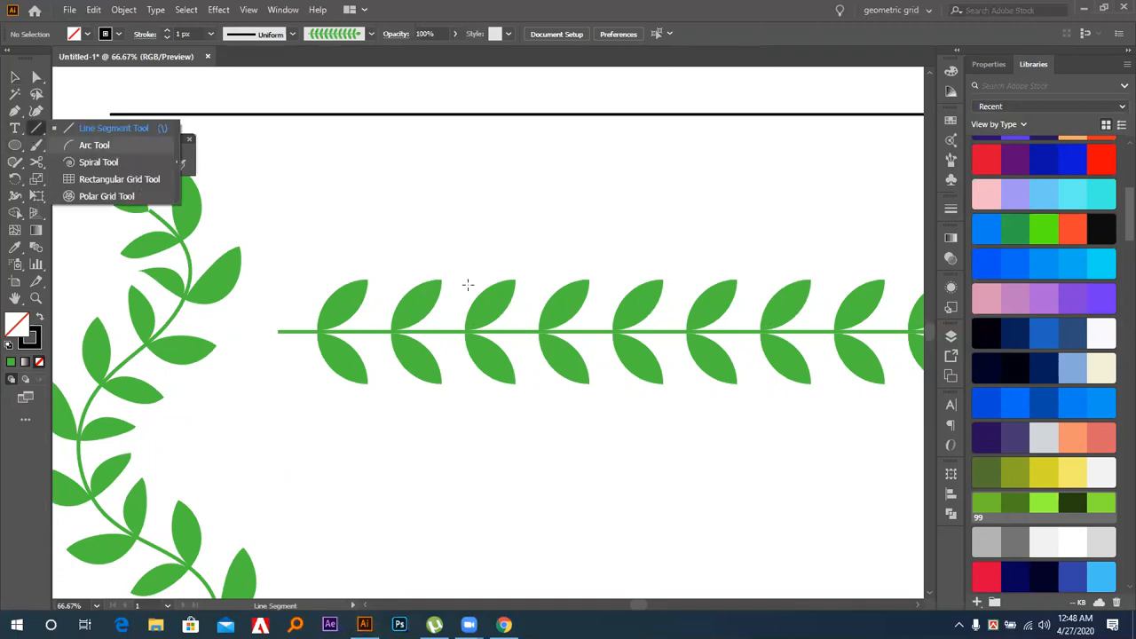
pyautogui.click(94, 145)
pyautogui.moveTo(420, 330); pyautogui.dragTo(469, 279)
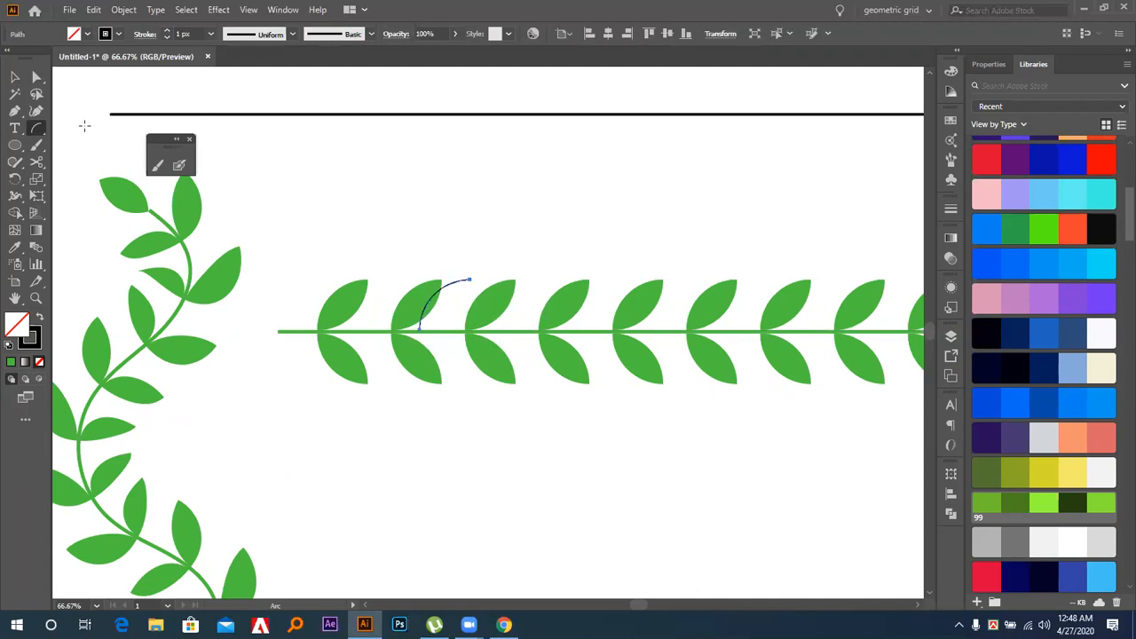
# Rotate the arc about half a turn so it curves upward out of the stem, and stretch it slightly taller
pyautogui.click(14, 79)
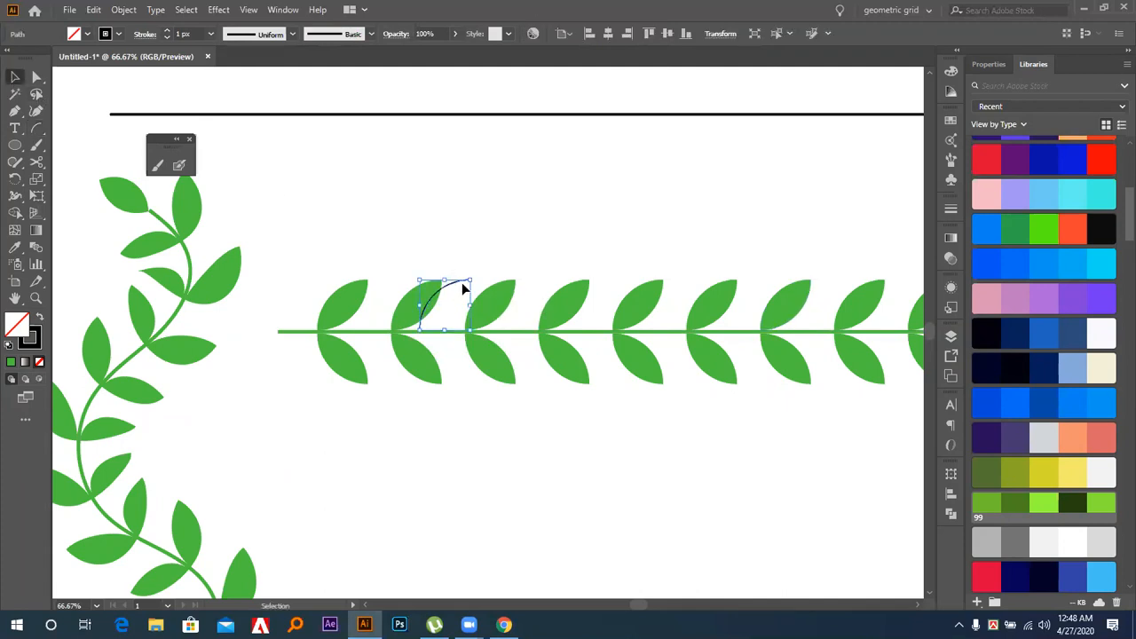
pyautogui.moveTo(468, 276); pyautogui.dragTo(464, 329)
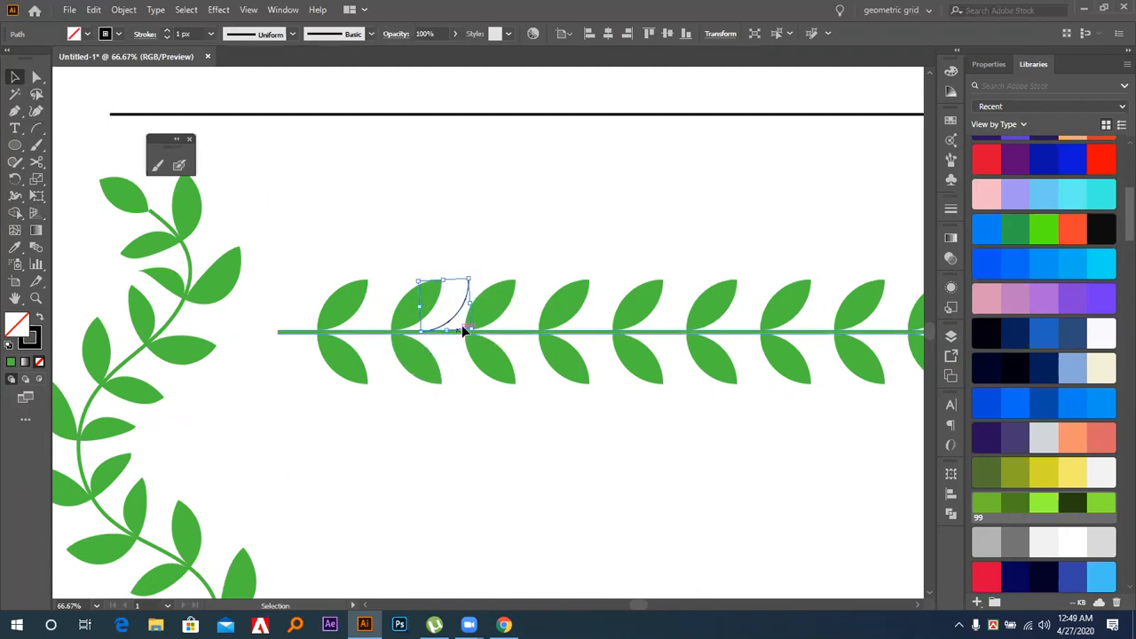
pyautogui.moveTo(445, 280); pyautogui.dragTo(444, 274)
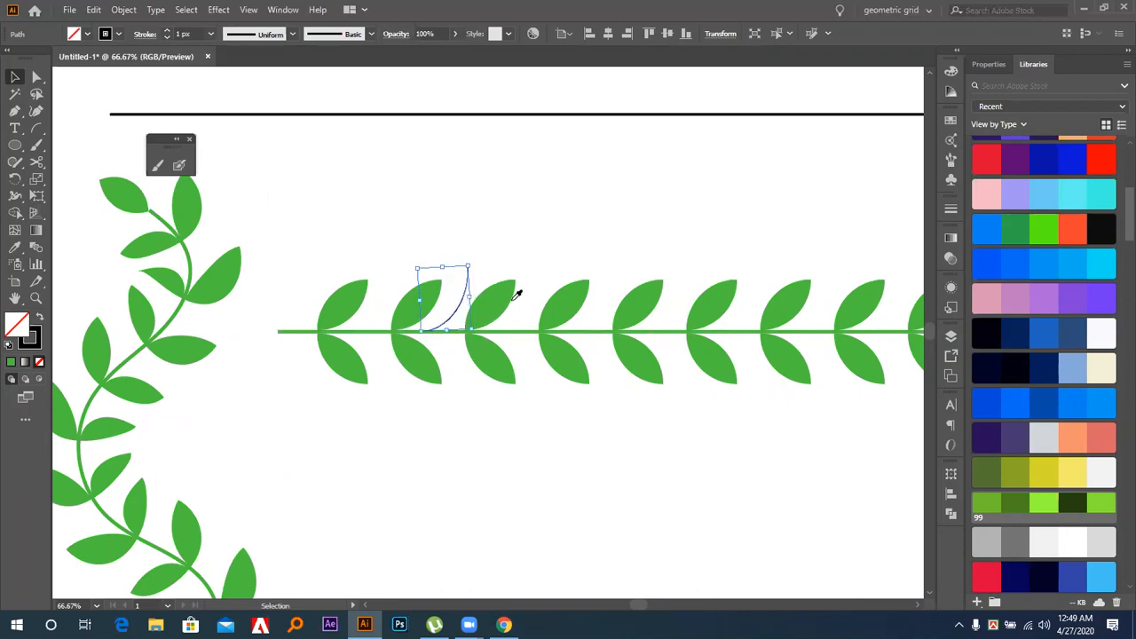
# Sample the leaf green for the arc and swap it to the stroke, leaving no fill
pyautogui.press('i')
pyautogui.click(561, 305)
pyautogui.hotkey('shift', 'x')
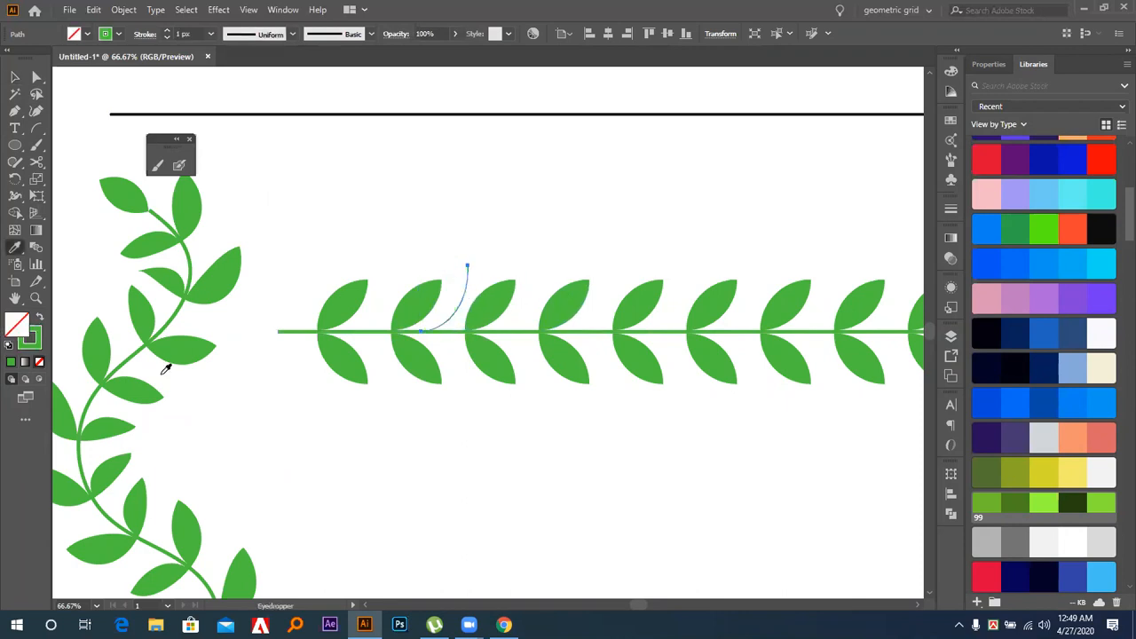
# Set the green arc's stroke weight to 5 px and deselect it
pyautogui.click(166, 31)
pyautogui.click(166, 31)
pyautogui.click(166, 31)
pyautogui.click(166, 31)
pyautogui.click(166, 31)
pyautogui.click(166, 31)
pyautogui.click(168, 37)
pyautogui.click(166, 37)
pyautogui.click(15, 77)
pyautogui.click(317, 153)
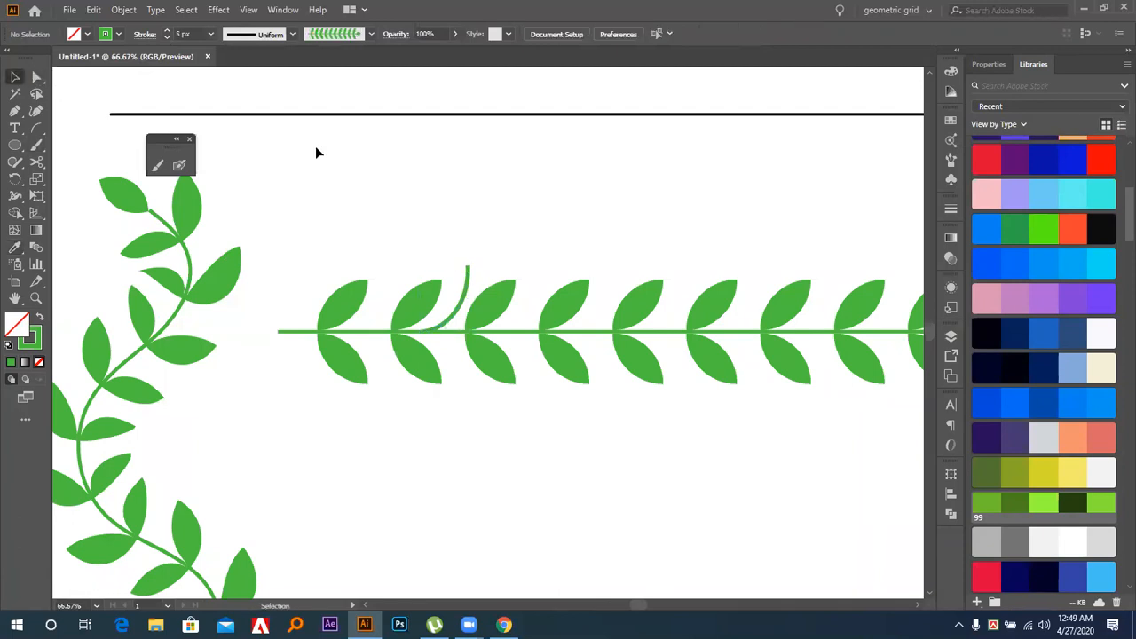
# Draw a small hexagon with the Polygon tool above the horizontal branch, near the arc's upper end
pyautogui.click(19, 148)
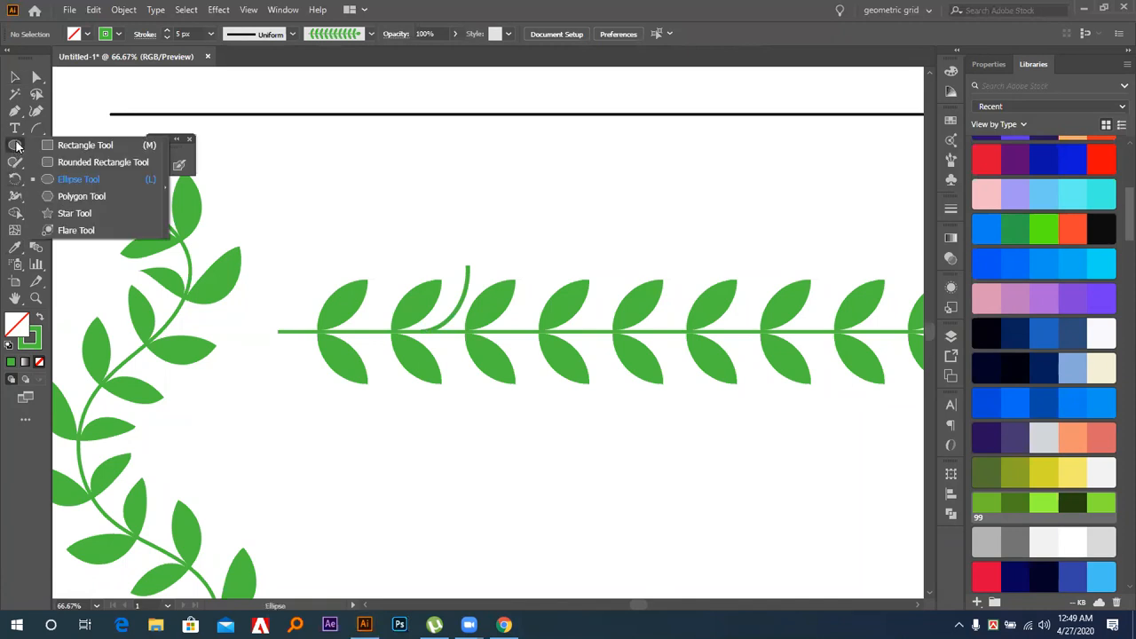
pyautogui.click(78, 195)
pyautogui.moveTo(521, 198)
pyautogui.mouseDown()
pyautogui.moveTo(542, 233)
pyautogui.moveTo(522, 238)
pyautogui.mouseUp()
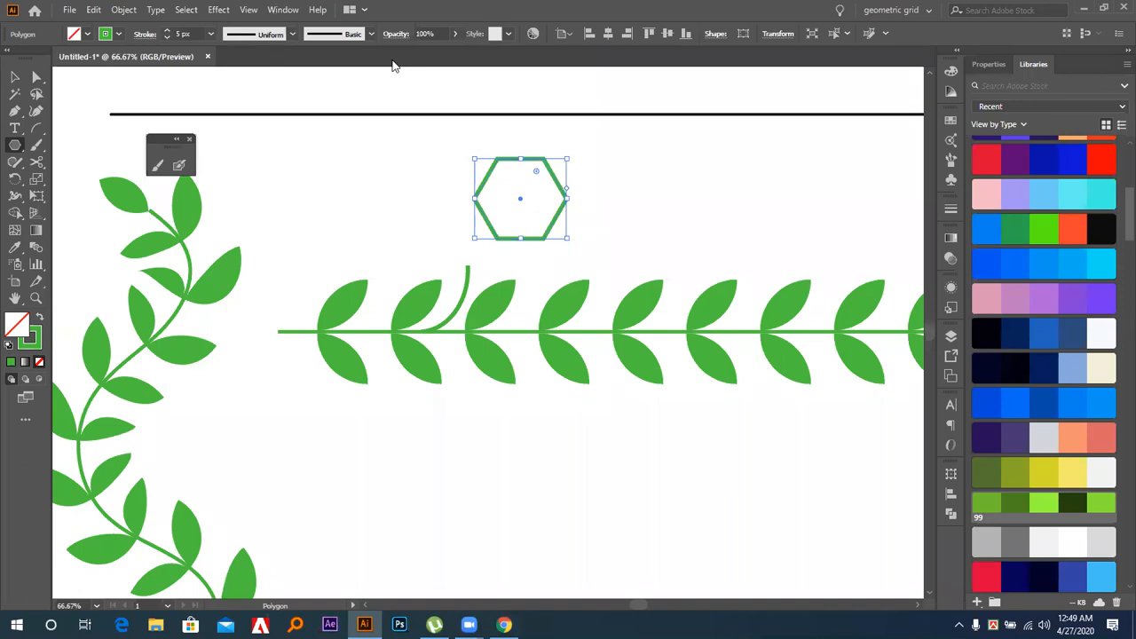
# Try a Pucker & Bloat effect of 7% on the hexagon, and undo it
pyautogui.click(218, 13)
pyautogui.moveTo(319, 105)
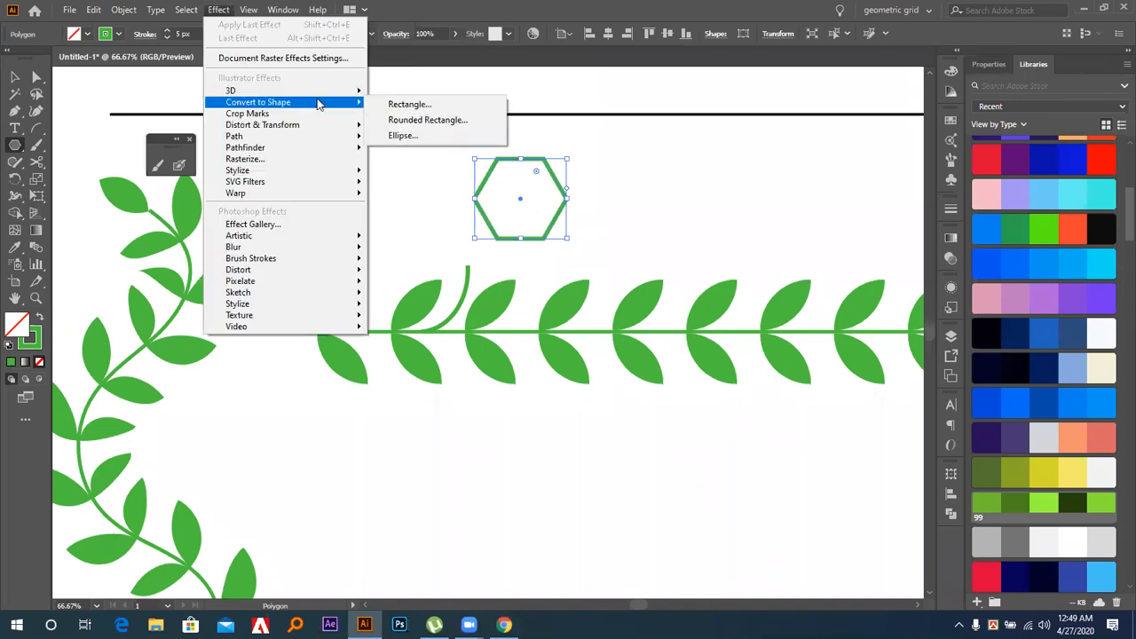
pyautogui.moveTo(338, 125)
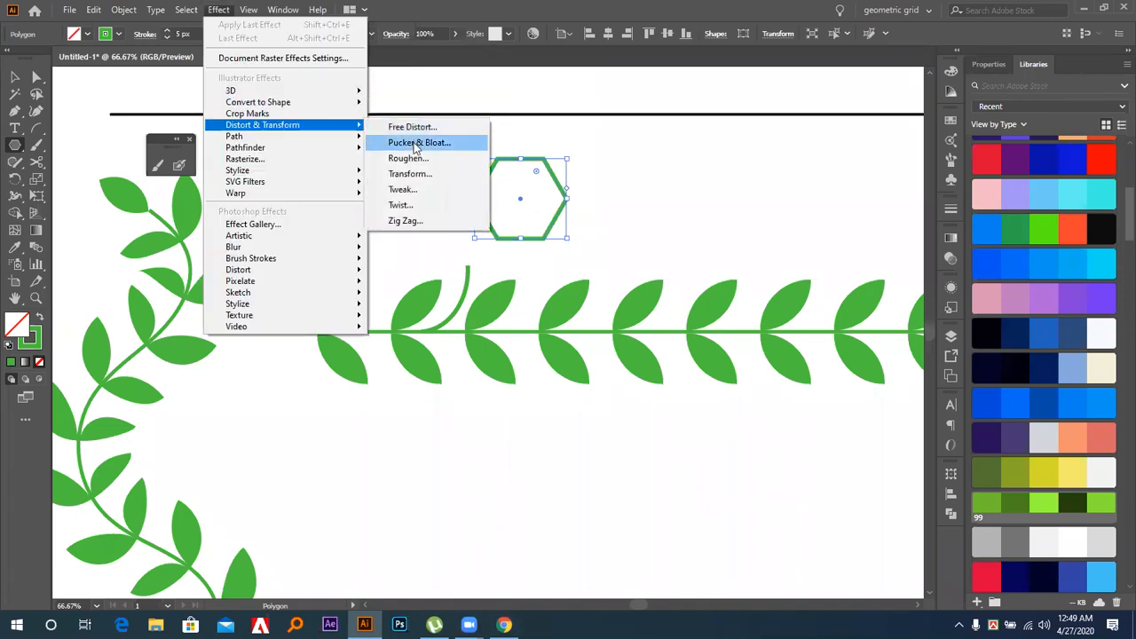
pyautogui.click(414, 144)
pyautogui.click(674, 306)
pyautogui.moveTo(758, 267); pyautogui.dragTo(792, 271)
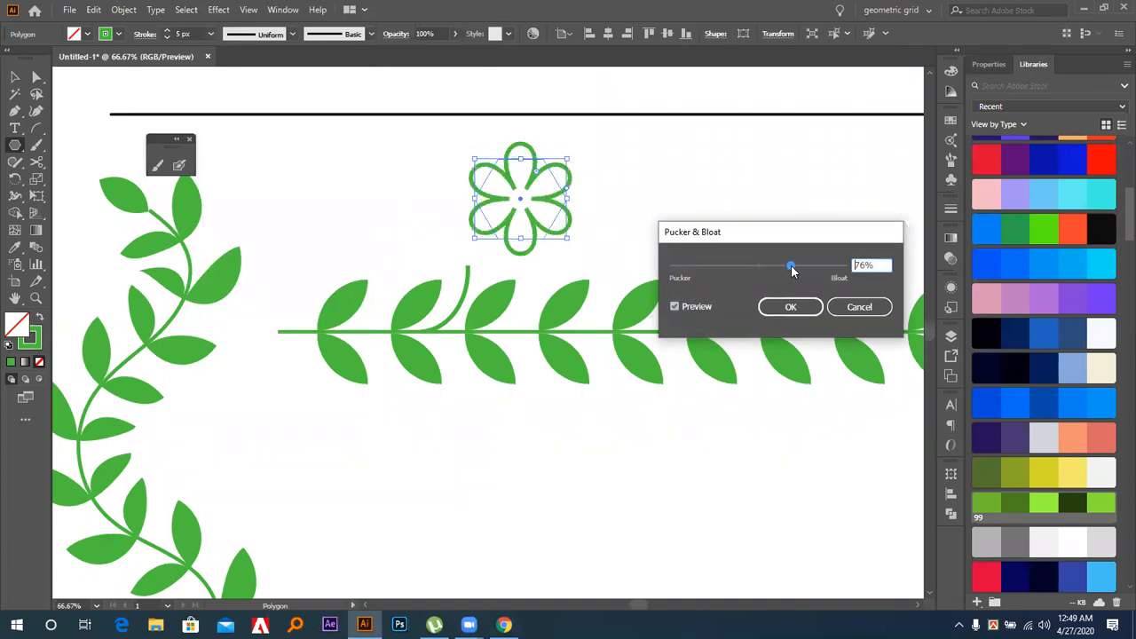
pyautogui.doubleClick(880, 266)
pyautogui.write('7')
pyautogui.click(791, 307)
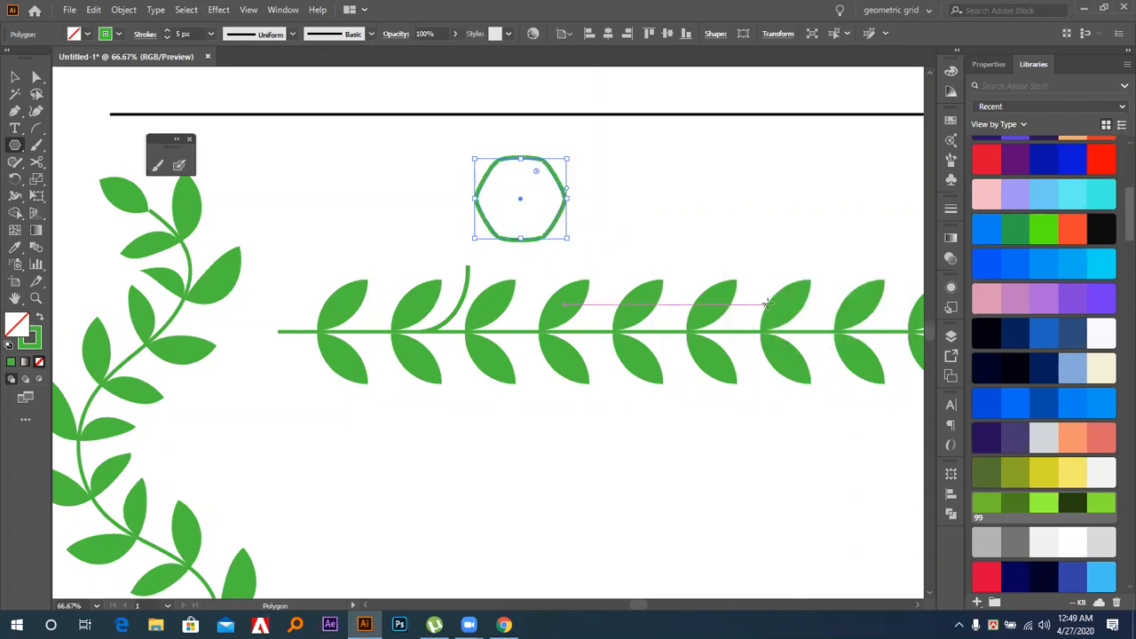
pyautogui.hotkey('ctrl', 'z')
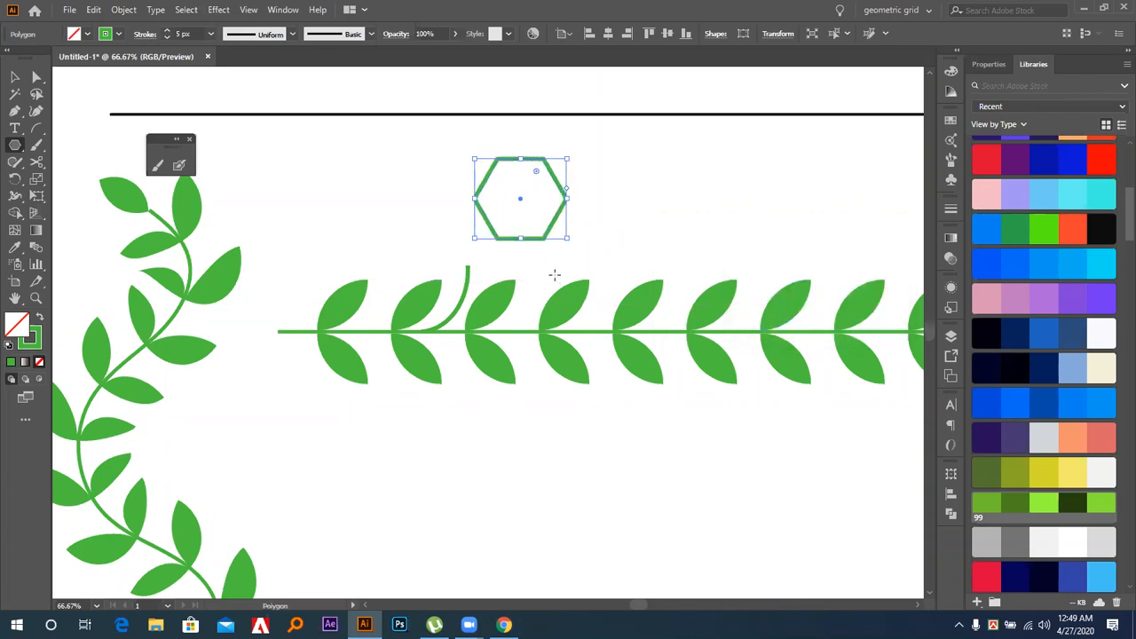
# Apply a Pucker & Bloat effect of 64% to the hexagon, turning it into a six-petal flower
pyautogui.click(218, 9)
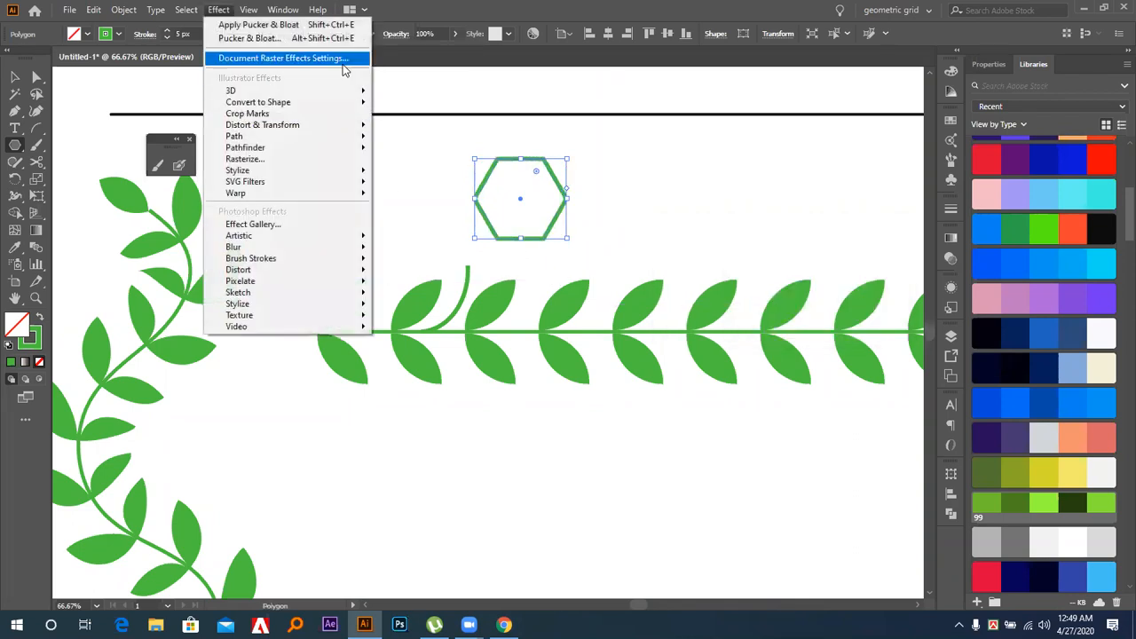
pyautogui.moveTo(350, 129)
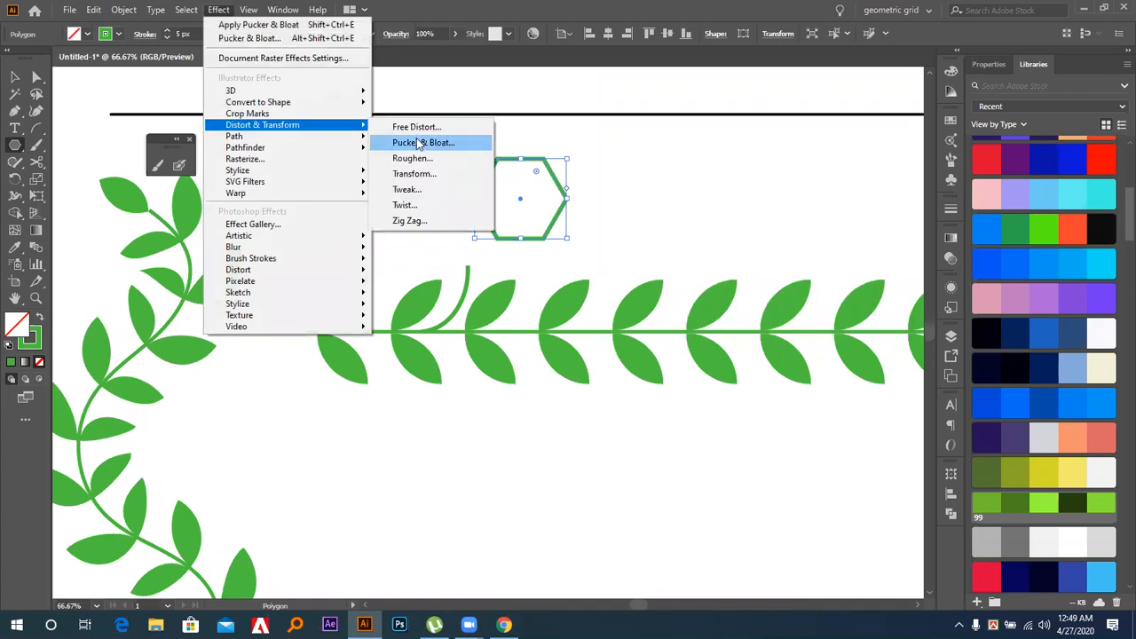
pyautogui.click(418, 144)
pyautogui.moveTo(757, 266); pyautogui.dragTo(785, 270)
pyautogui.click(675, 306)
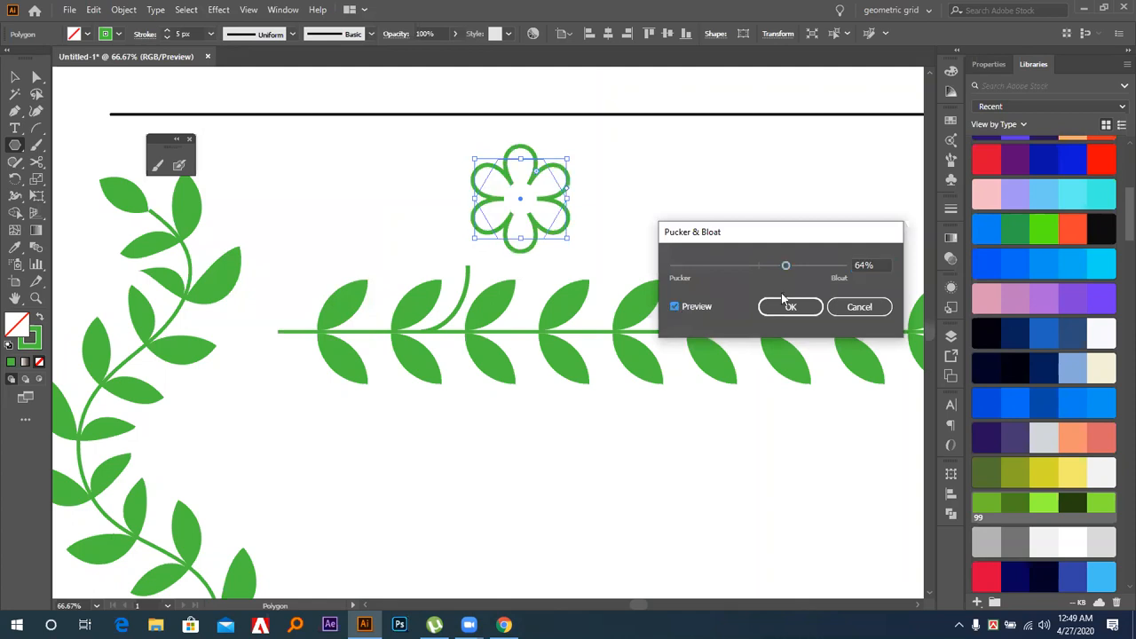
pyautogui.click(791, 307)
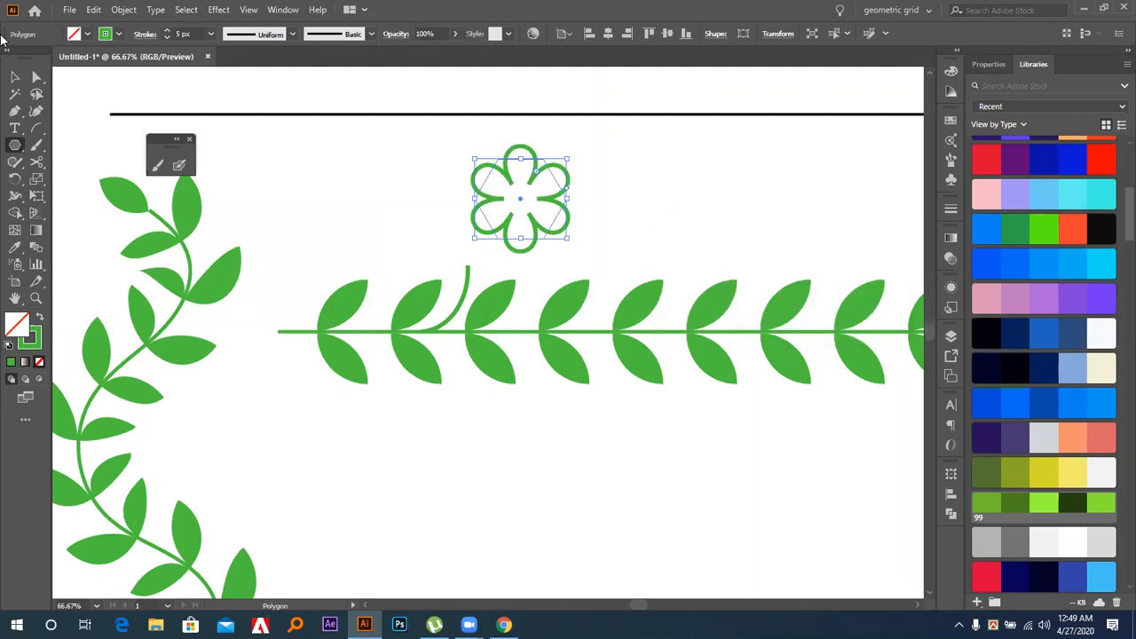
# Expand the appearance of the flower shape into an editable path
pyautogui.click(15, 76)
pyautogui.click(123, 9)
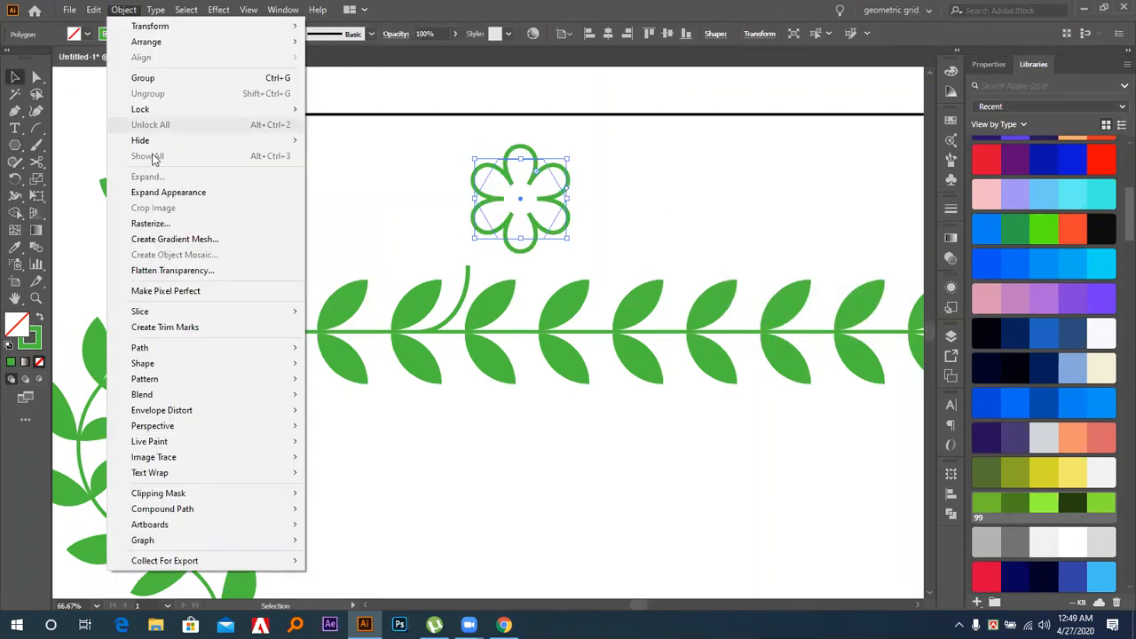
pyautogui.click(152, 191)
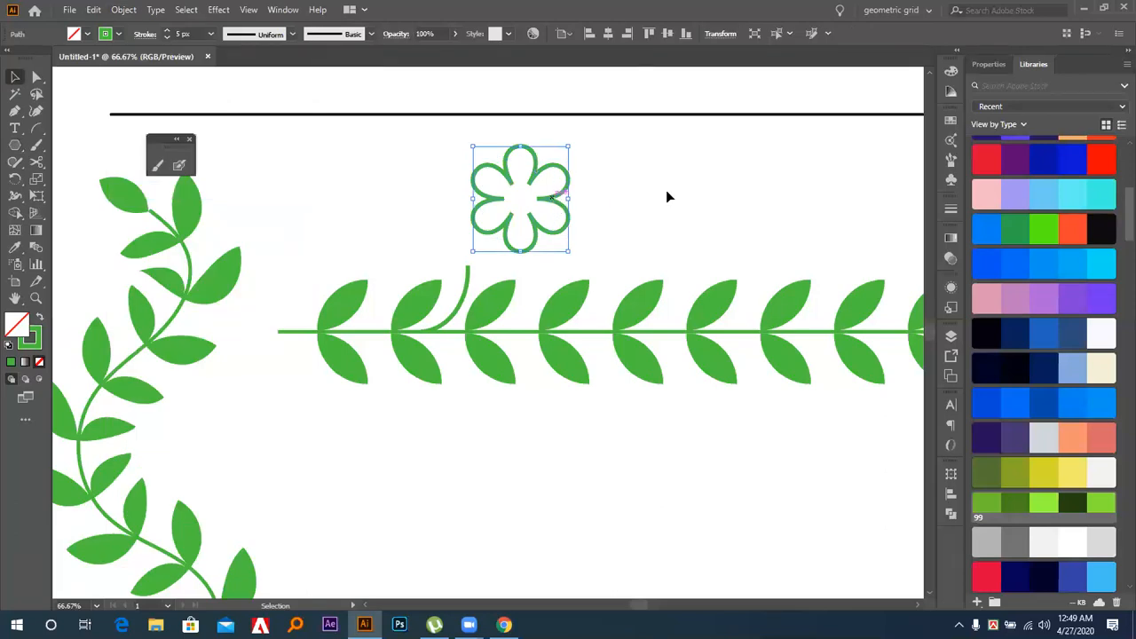
# Swap the flower's stroke to a fill, recolor it with the pink of the Gradiente | Cooperativa Sociale theme, and deselect it
pyautogui.hotkey('shift', 'x')
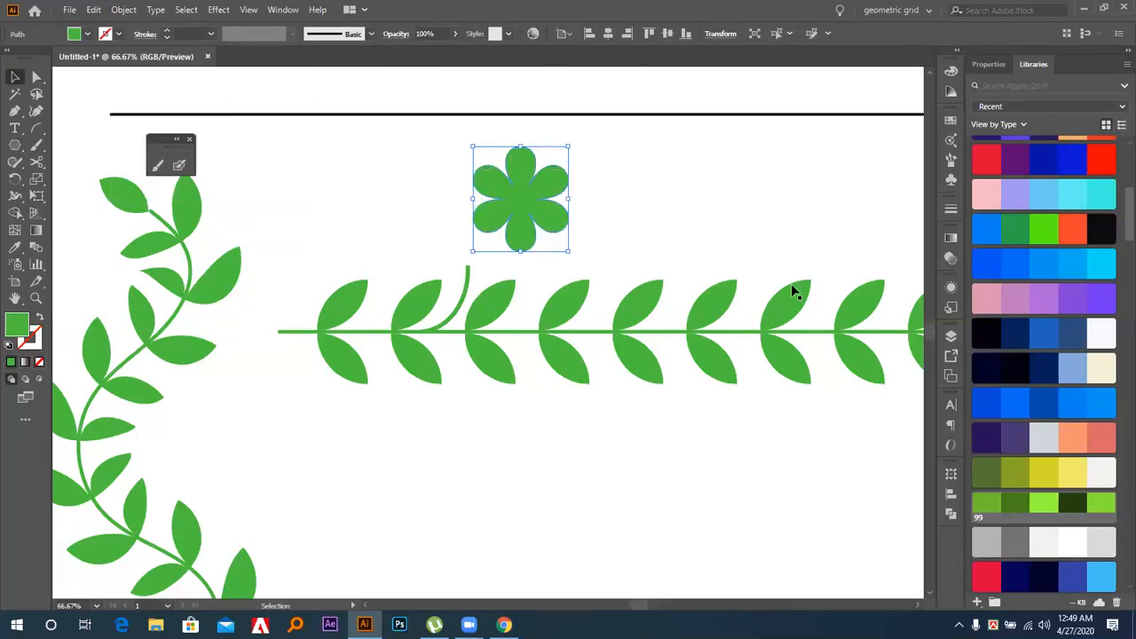
pyautogui.scroll(3, 1014, 210)
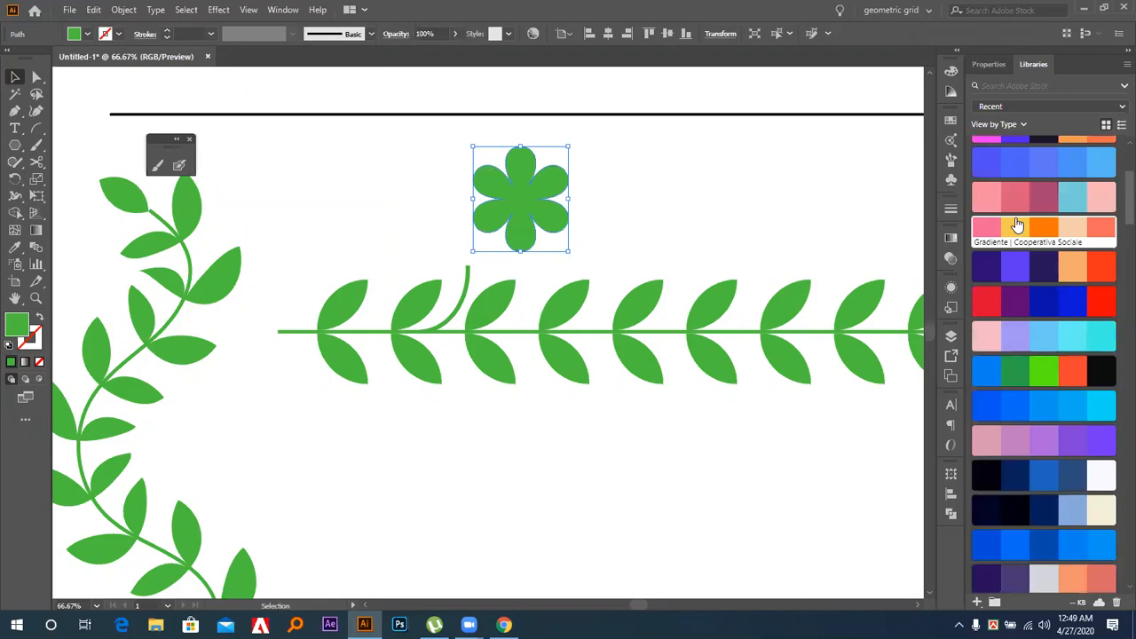
pyautogui.click(987, 229)
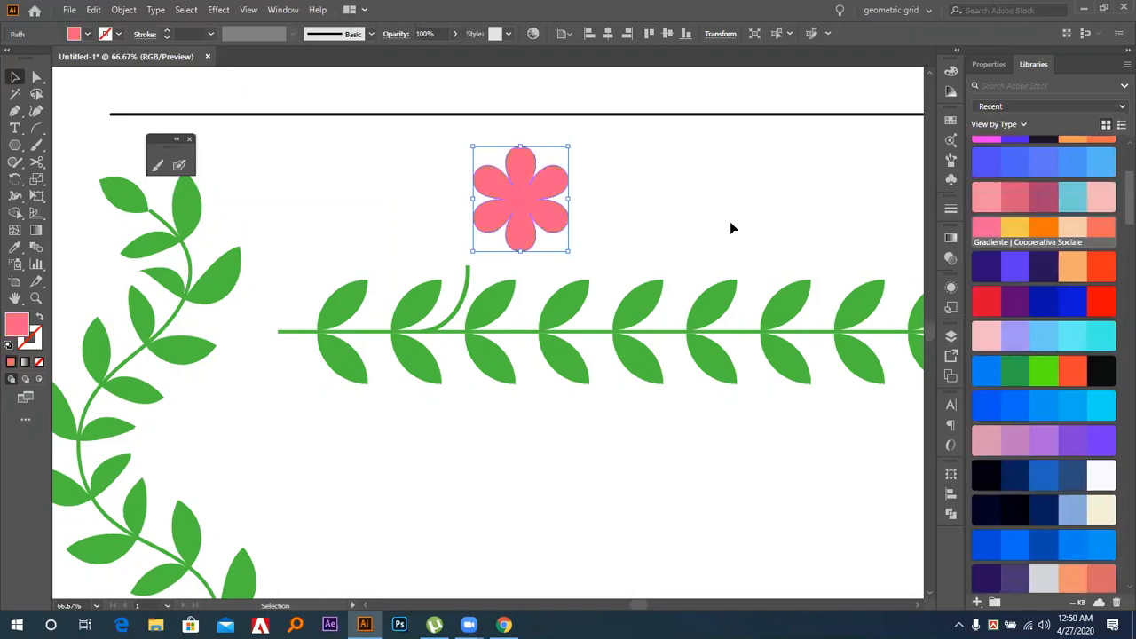
pyautogui.click(715, 222)
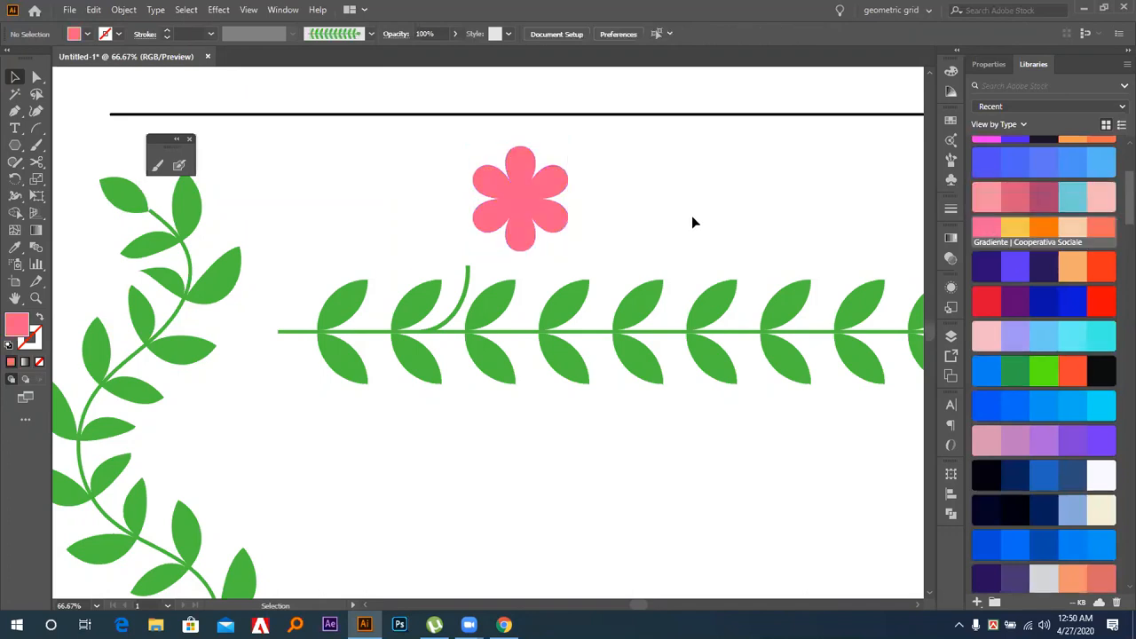
# Draw a circle about 41 px across beside the flower and fill it with the theme's yellow
pyautogui.press('l')
pyautogui.moveTo(681, 210); pyautogui.dragTo(700, 229)
pyautogui.click(14, 77)
pyautogui.click(1012, 229)
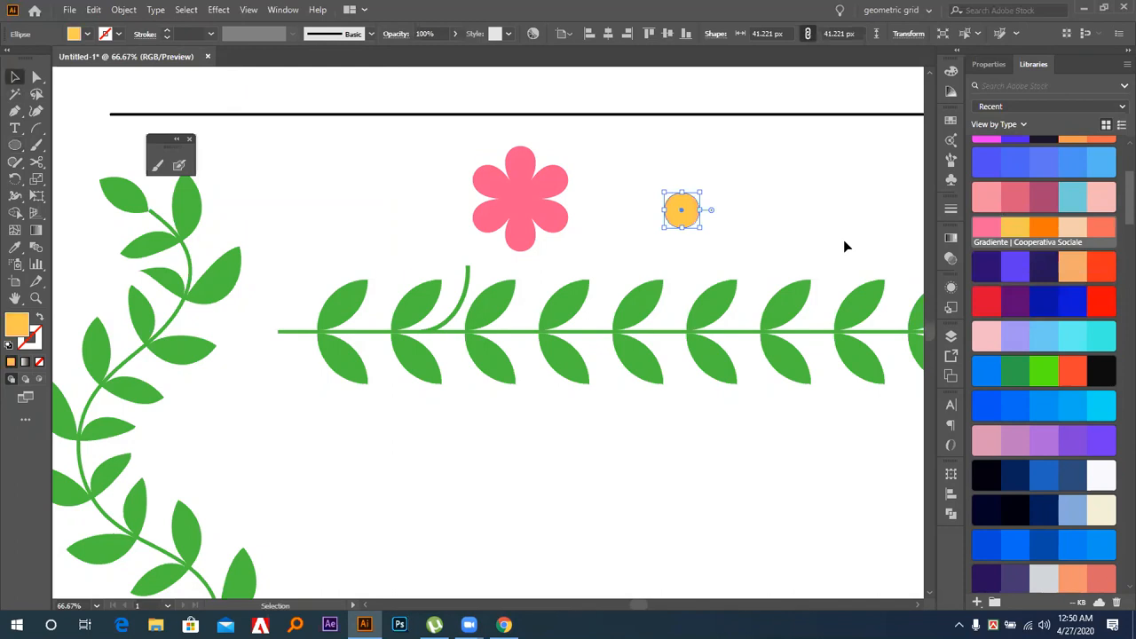
# Center the yellow circle horizontally and vertically on the pink flower and fine-tune its size
pyautogui.keyDown('shift'); pyautogui.click(535, 217); pyautogui.keyUp('shift')
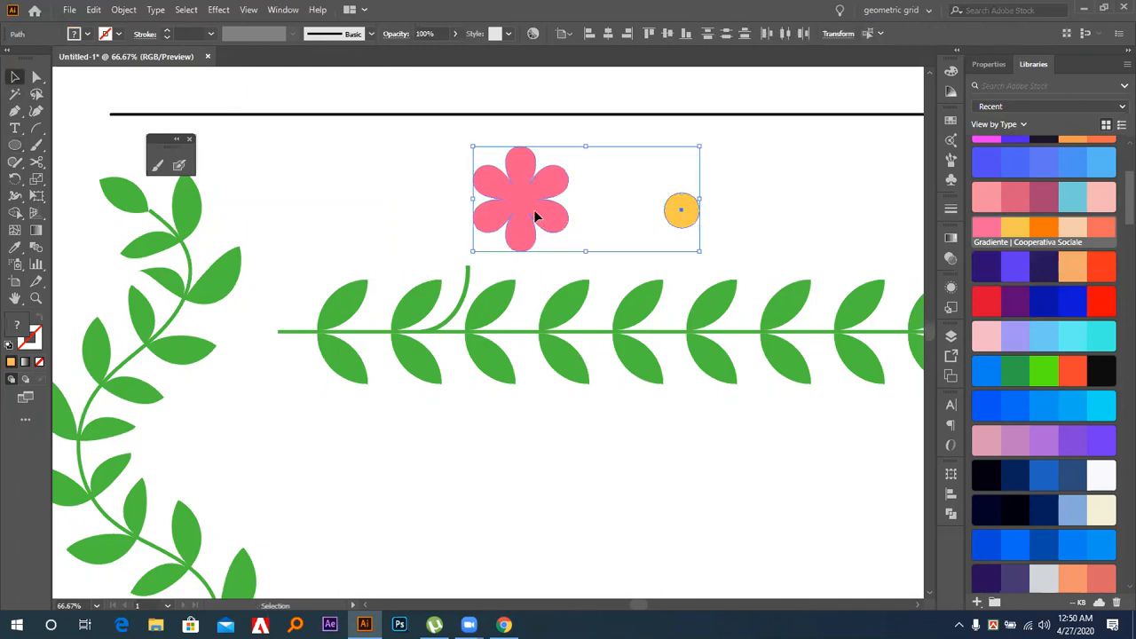
pyautogui.click(607, 33)
pyautogui.click(667, 33)
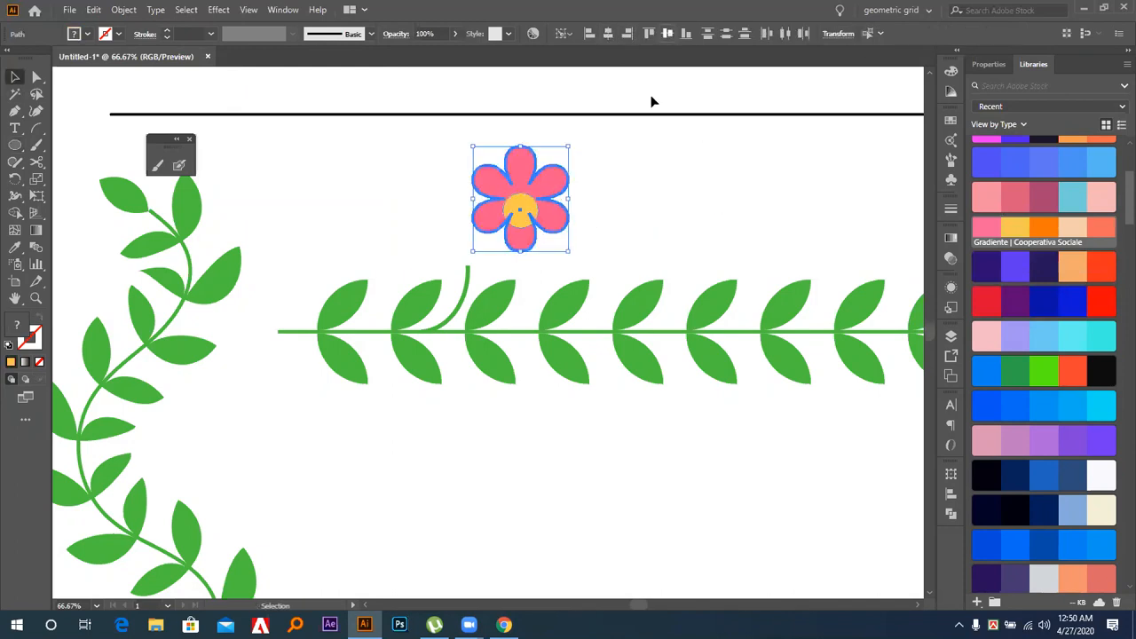
pyautogui.click(564, 182)
pyautogui.click(524, 197)
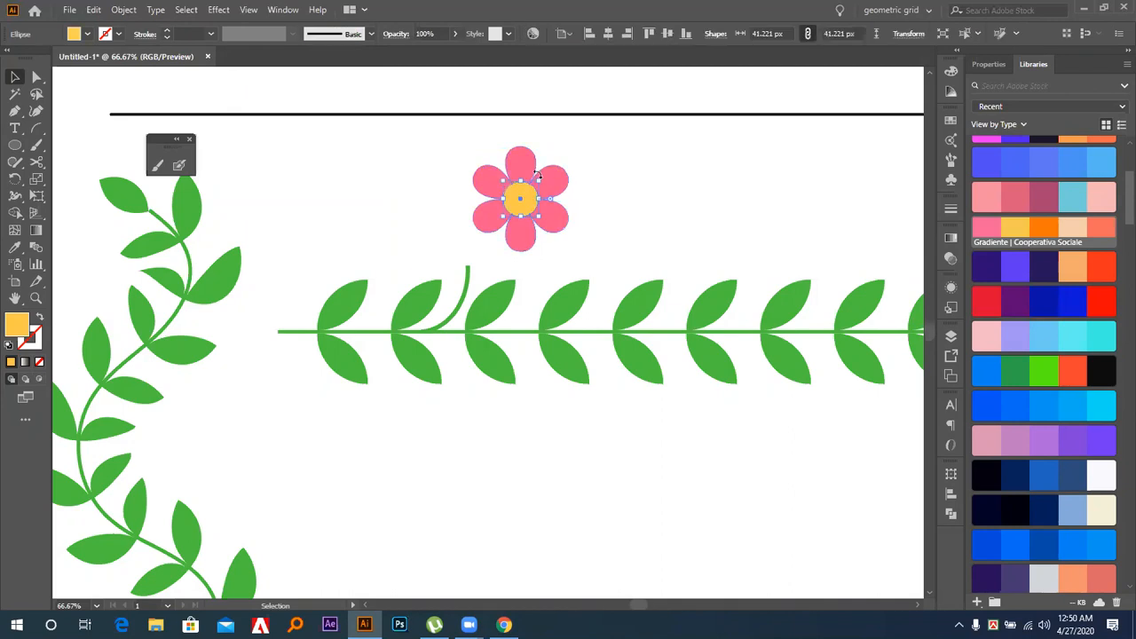
pyautogui.moveTo(532, 186); pyautogui.dragTo(536, 182)
# Group the pink petals and the yellow center into one flower
pyautogui.click(640, 170)
pyautogui.click(561, 230)
pyautogui.press('a')
pyautogui.hotkey('ctrl', 't')
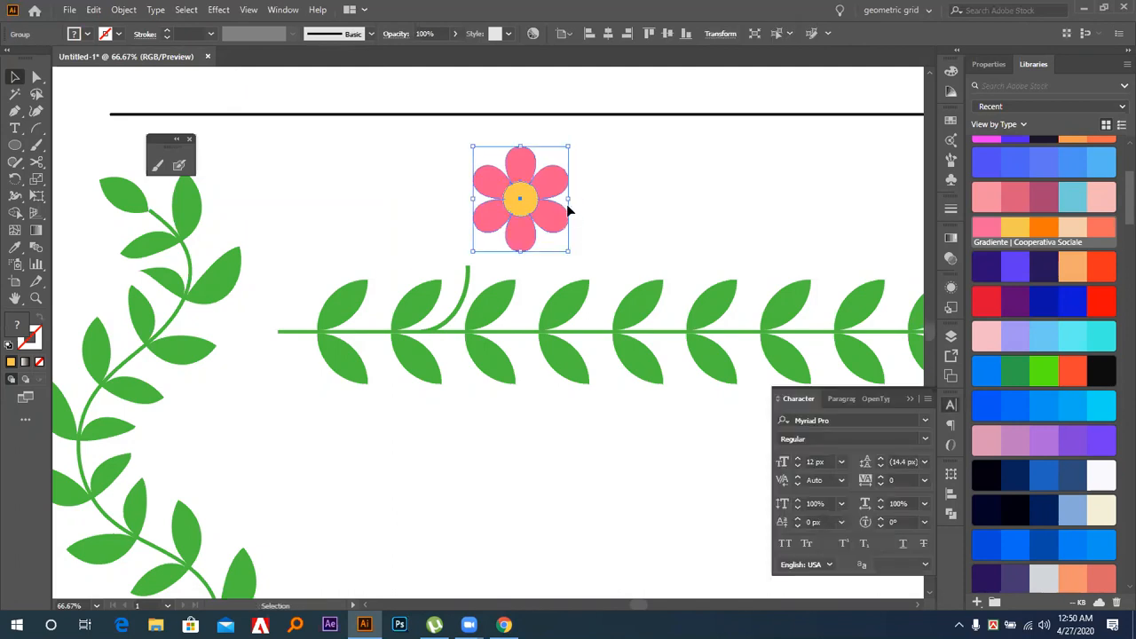
# Scale the flower down to less than half its size and place it on the upper end of the arc stem
pyautogui.press('v')
pyautogui.moveTo(568, 147); pyautogui.dragTo(542, 177)
pyautogui.moveTo(520, 215); pyautogui.dragTo(468, 266)
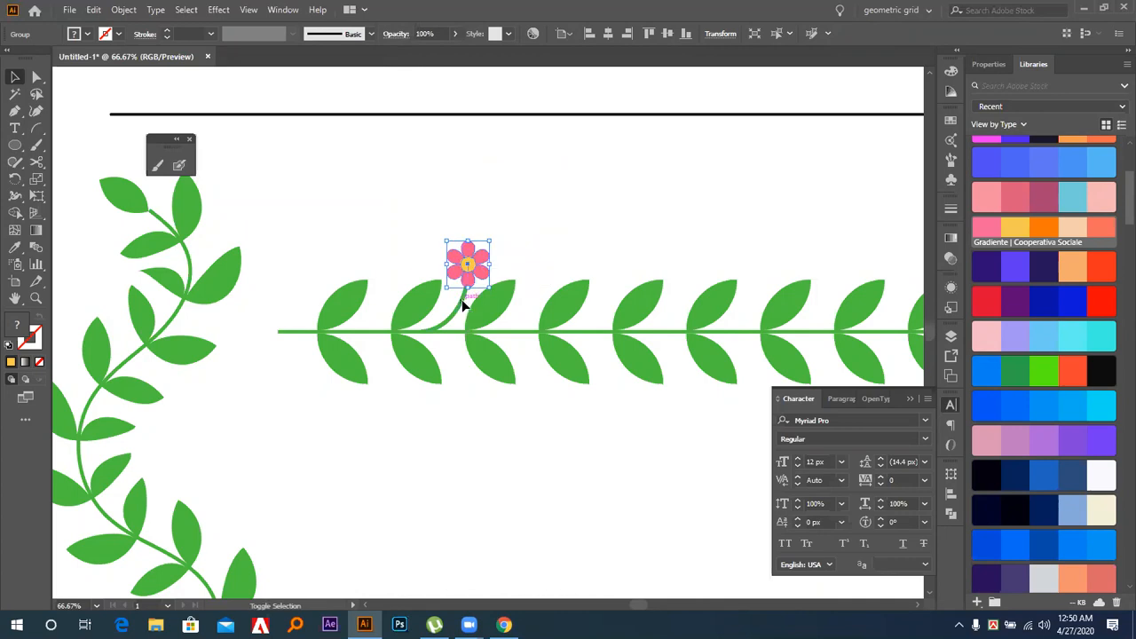
# Group the flower with its curved stem and deselect it
pyautogui.keyDown('shift'); pyautogui.click(462, 303); pyautogui.keyUp('shift')
pyautogui.press('a')
pyautogui.press('v')
pyautogui.click(538, 205)
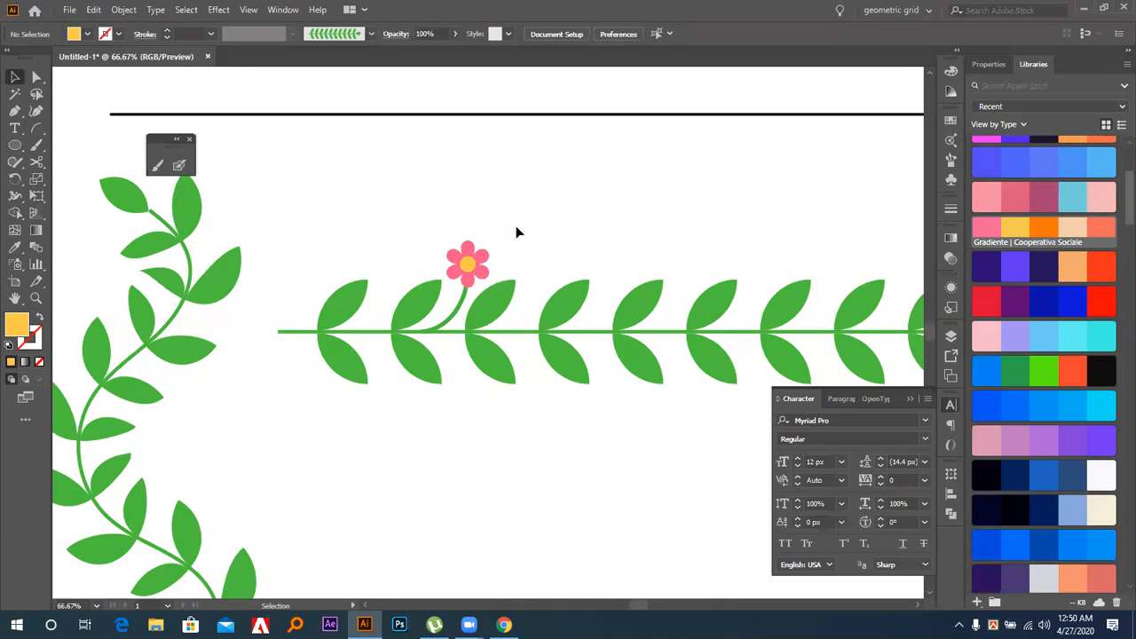
# Place three copies of the flower stem along the branch's upper side, each smaller than the one before, toward the branch tip
pyautogui.moveTo(474, 256); pyautogui.dragTo(501, 203)
pyautogui.hotkey('ctrl', 'z')
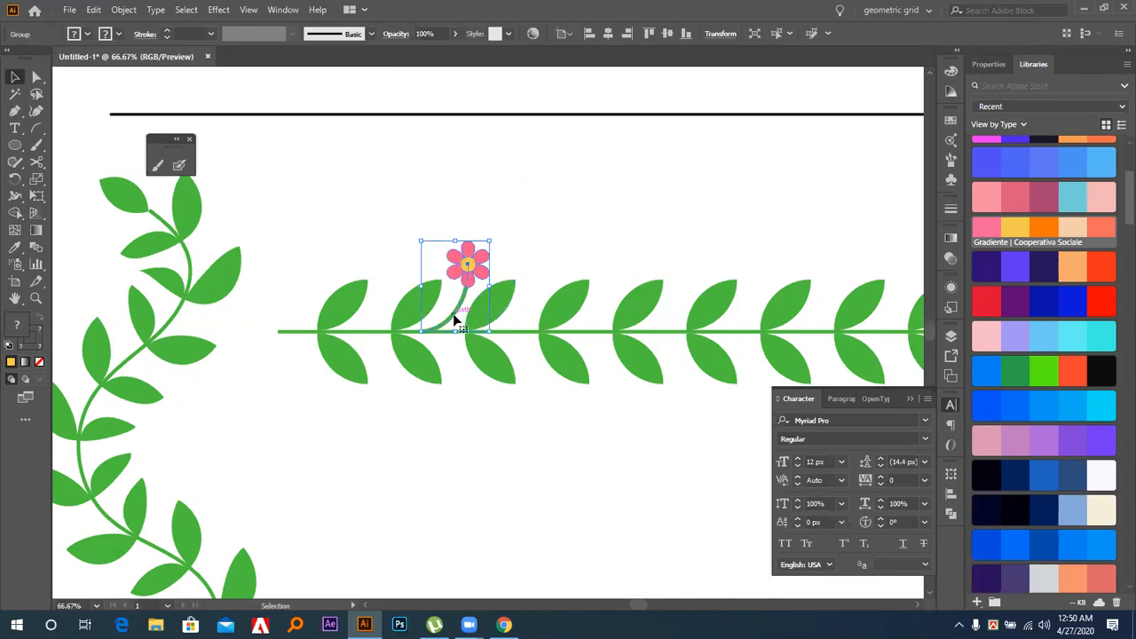
pyautogui.moveTo(455, 313); pyautogui.dragTo(591, 313)
pyautogui.moveTo(625, 242); pyautogui.dragTo(774, 272)
pyautogui.click(622, 257)
pyautogui.moveTo(838, 233); pyautogui.dragTo(648, 242)
pyautogui.moveTo(570, 296); pyautogui.dragTo(688, 286)
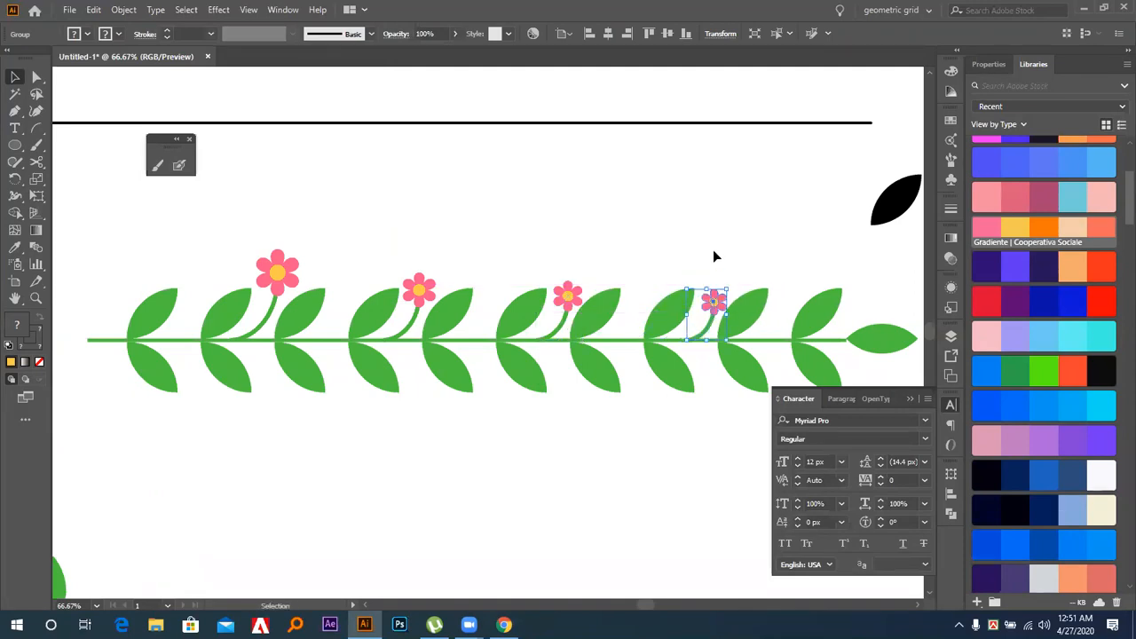
pyautogui.click(713, 249)
# Group the four flower stems above the branch
pyautogui.hscroll(-2, 654, 254)
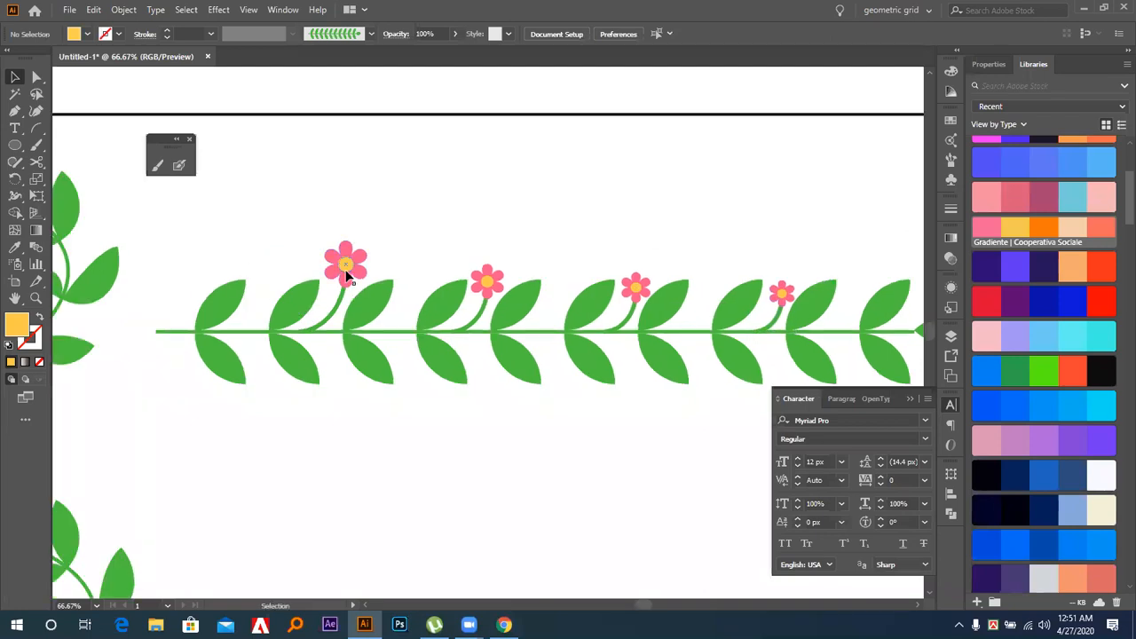
pyautogui.click(345, 268)
pyautogui.keyDown('shift'); pyautogui.click(487, 277); pyautogui.keyUp('shift')
pyautogui.keyDown('shift'); pyautogui.click(632, 289); pyautogui.keyUp('shift')
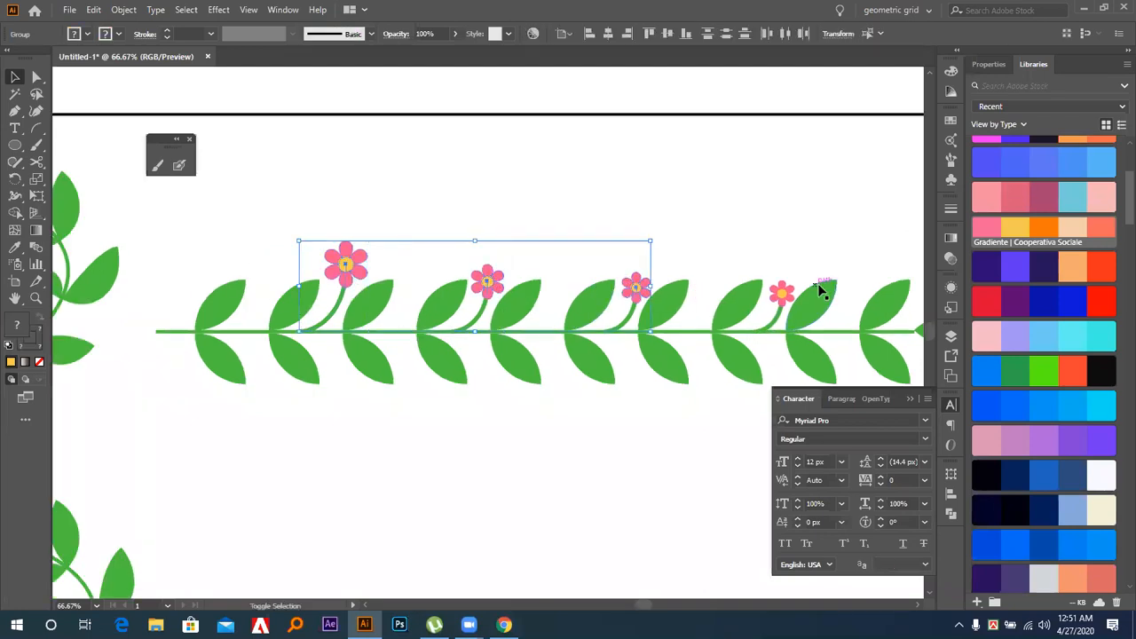
pyautogui.keyDown('shift'); pyautogui.click(781, 292); pyautogui.keyUp('shift')
pyautogui.press('a')
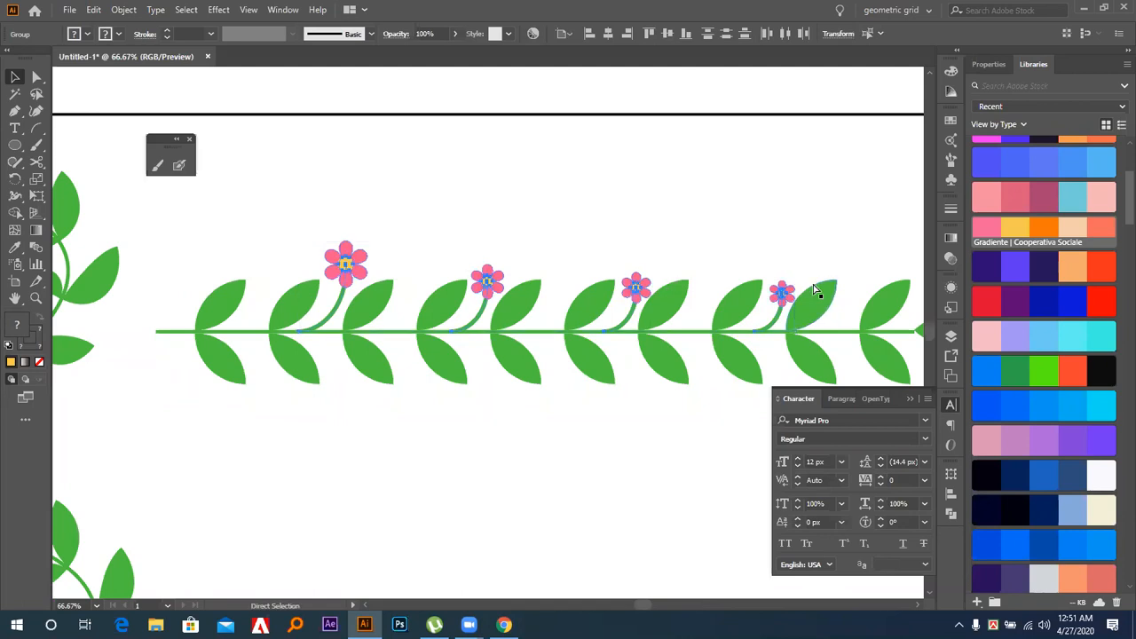
pyautogui.press('v')
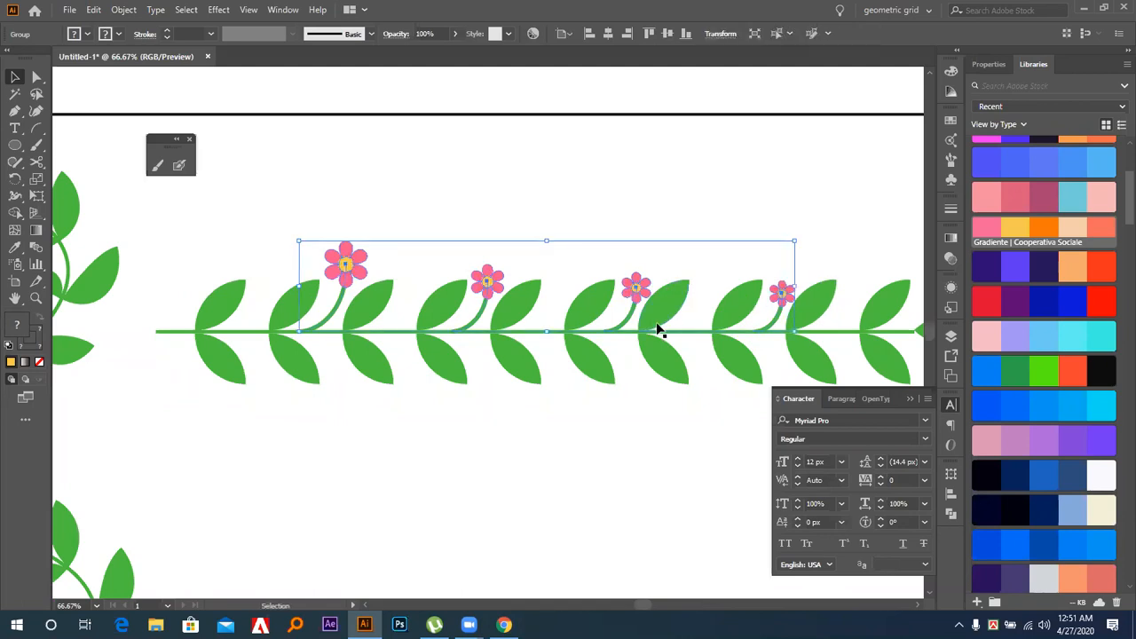
# Reflect a copy of the grouped flower stems across the branch so they hang below it
pyautogui.press('o')
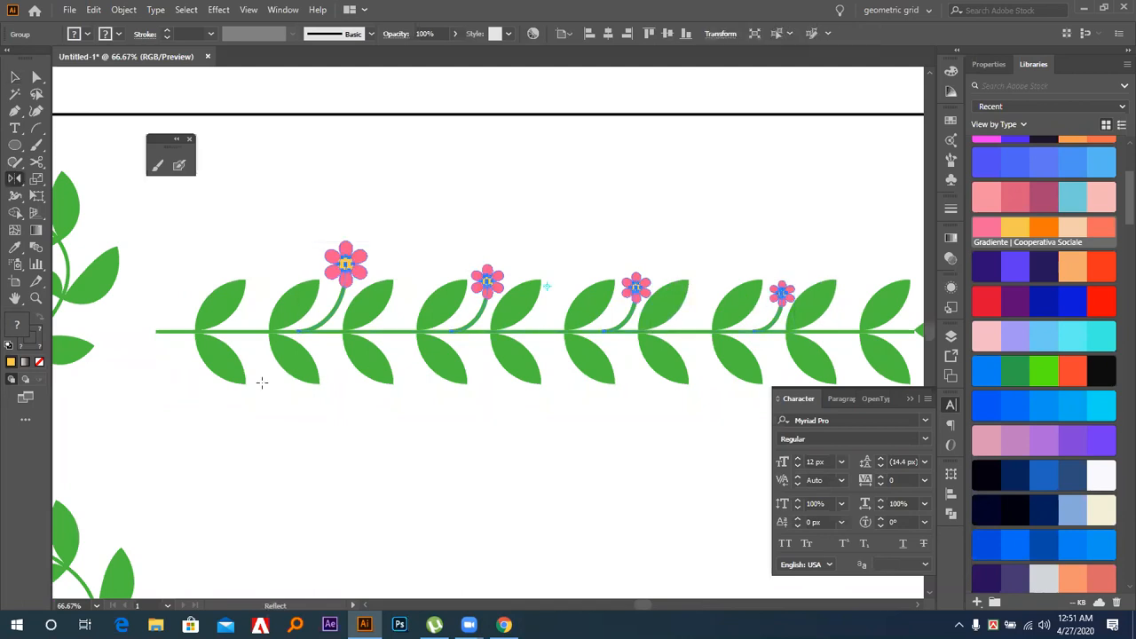
pyautogui.keyDown('alt'); pyautogui.click(298, 336); pyautogui.keyUp('alt')
pyautogui.click(635, 313)
pyautogui.click(652, 481)
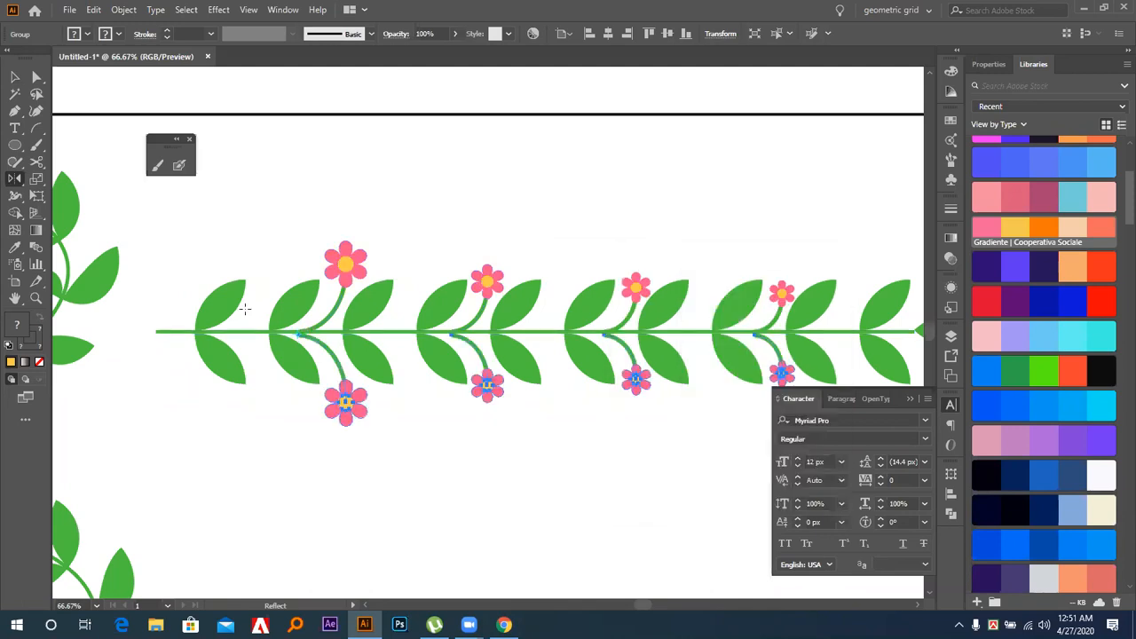
# Nudge the mirrored flower stems toward the branch tip and up onto the branch, staggering them between the upper flowers, and deselect them
pyautogui.hotkey('shift', 'Right')
pyautogui.hotkey('shift', 'Right')
pyautogui.hotkey('shift', 'Right')
pyautogui.hotkey('shift', 'Right')
pyautogui.hotkey('shift', 'Right')
pyautogui.hotkey('shift', 'Right')
pyautogui.hotkey('shift', 'Right')
pyautogui.hotkey('shift', 'Right')
pyautogui.hotkey('shift', 'Right')
pyautogui.hotkey('shift', 'Right')
pyautogui.hotkey('shift', 'Right')
pyautogui.hotkey('shift', 'Right')
pyautogui.hotkey('shift', 'Right')
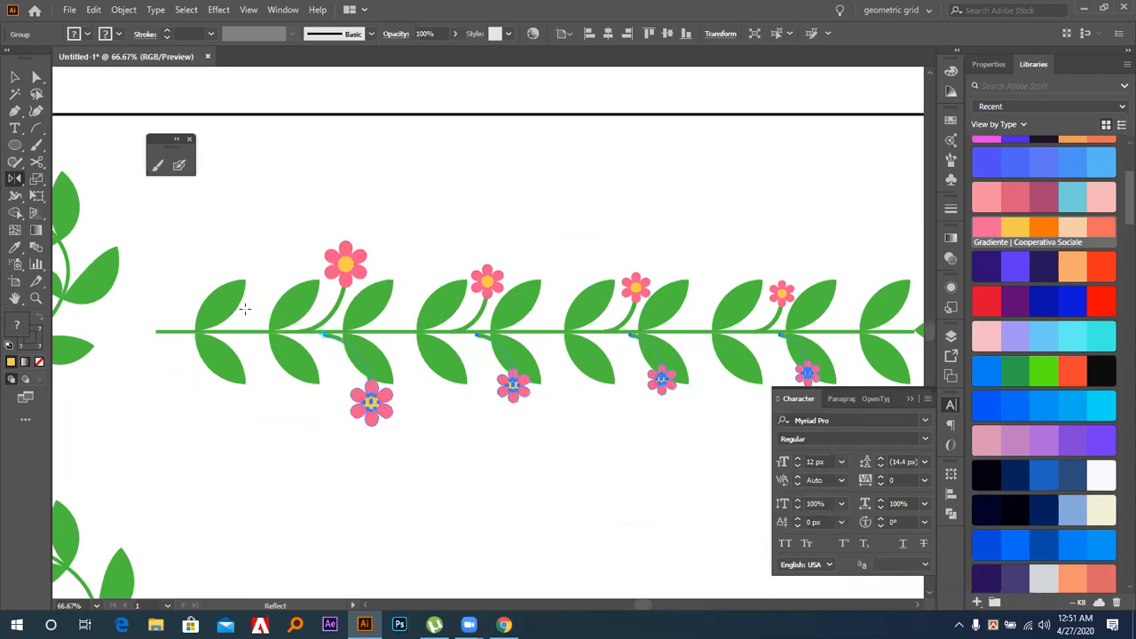
pyautogui.hotkey('shift', 'Right')
pyautogui.hotkey('shift', 'Right')
pyautogui.hotkey('shift', 'Right')
pyautogui.hotkey('shift', 'Right')
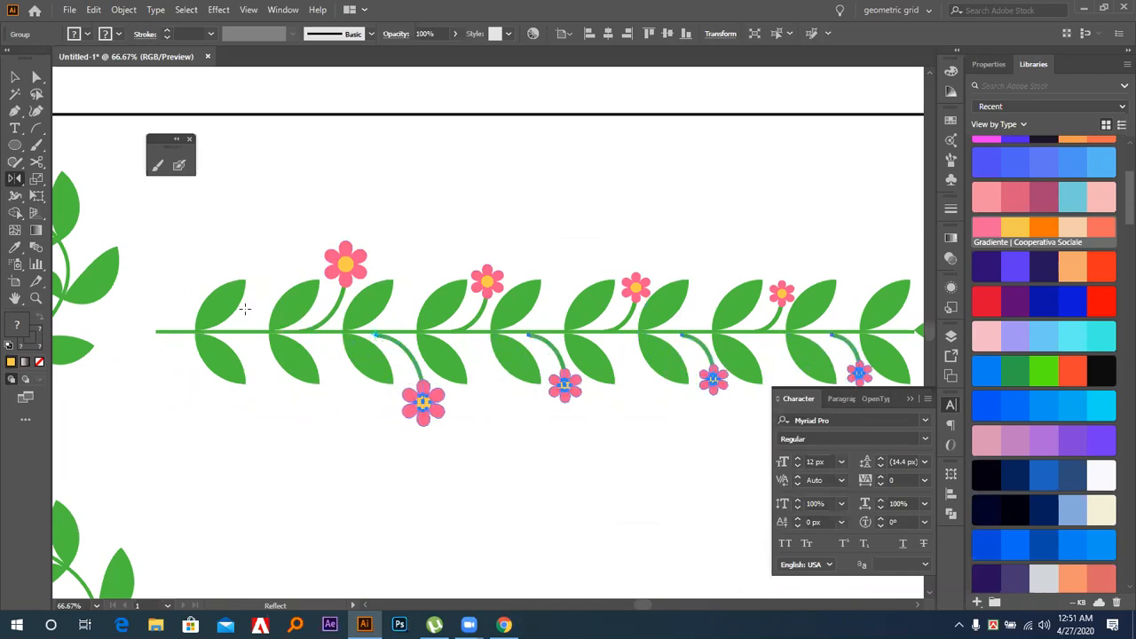
pyautogui.press('Left')
pyautogui.press('Left')
pyautogui.press('Left')
pyautogui.press('Left')
pyautogui.press('Left')
pyautogui.press('Left')
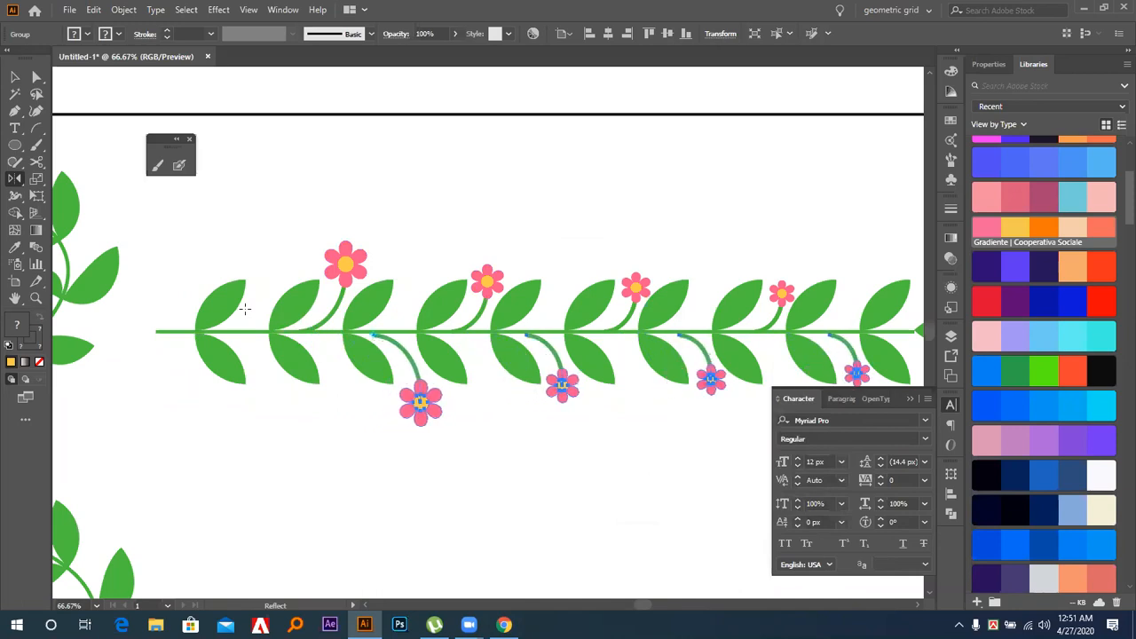
pyautogui.press('Up')
pyautogui.press('Up')
pyautogui.press('Up')
pyautogui.press('Up')
pyautogui.press('Up')
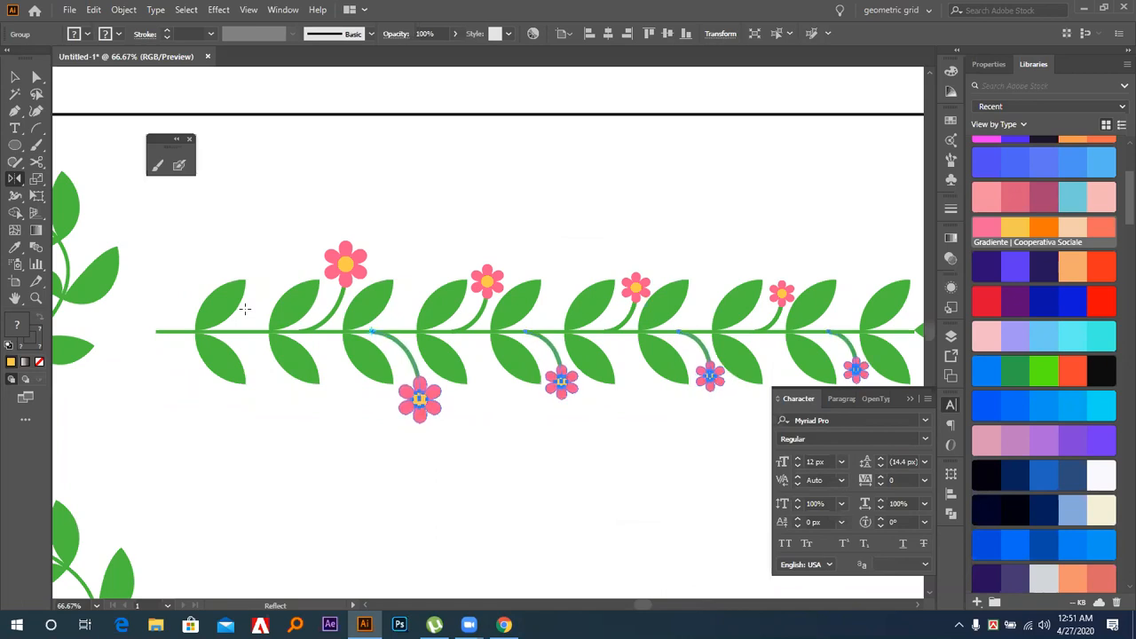
pyautogui.press('v')
pyautogui.click(398, 208)
# Group the whole horizontal branch with its leaves and all its flower stems
pyautogui.hotkey('ctrl', '-')
pyautogui.hotkey('ctrl', '-')
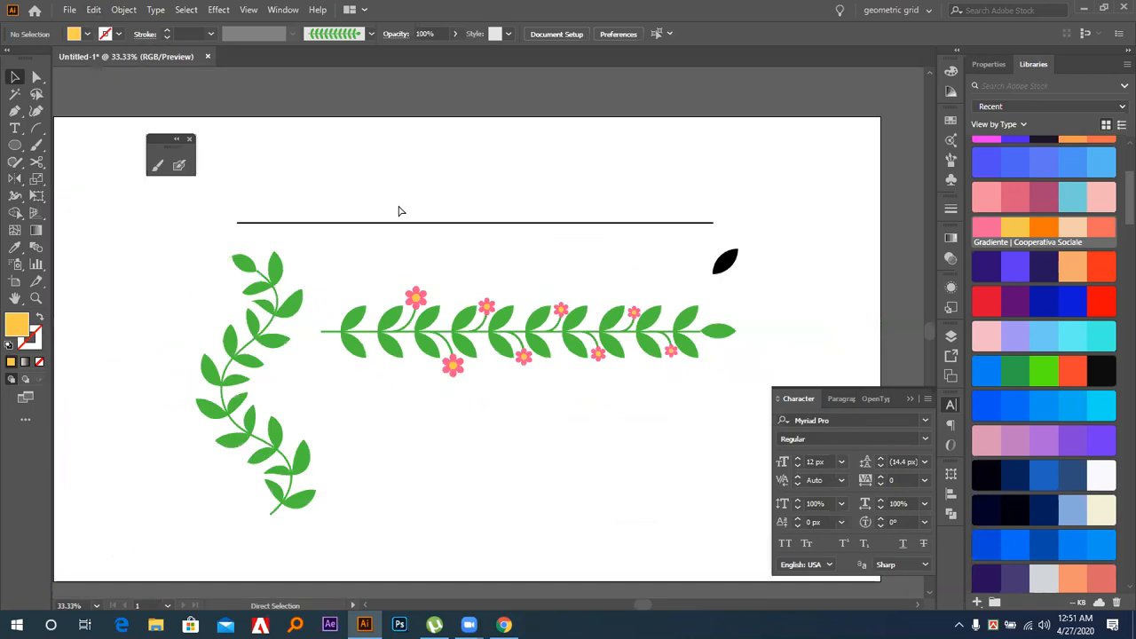
pyautogui.moveTo(322, 257); pyautogui.dragTo(706, 380)
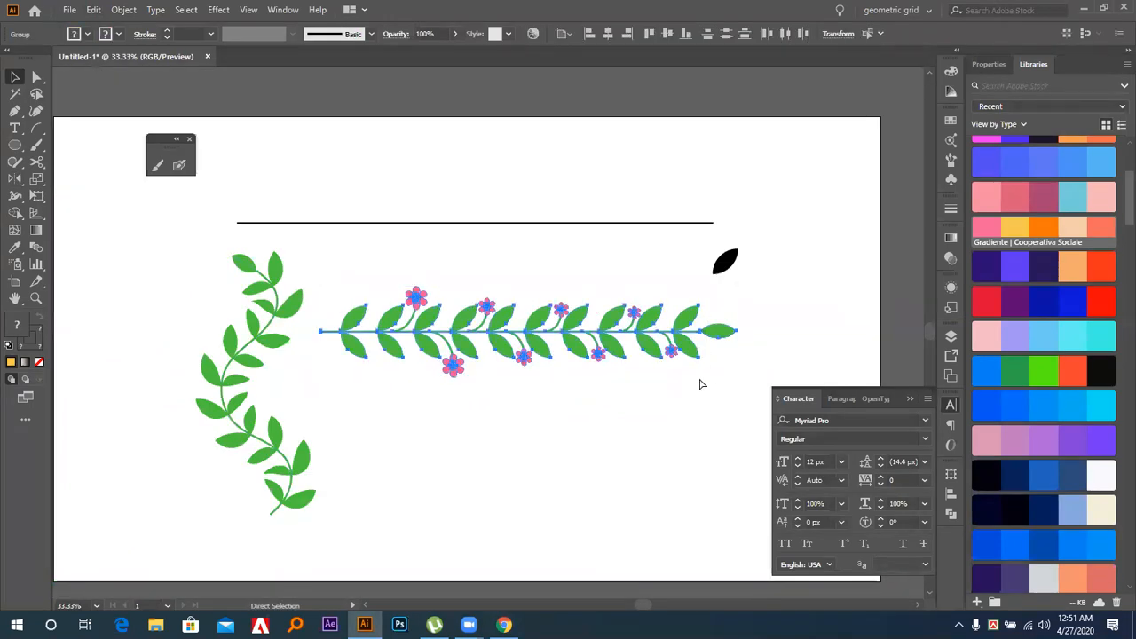
pyautogui.hotkey('ctrl', 'g')
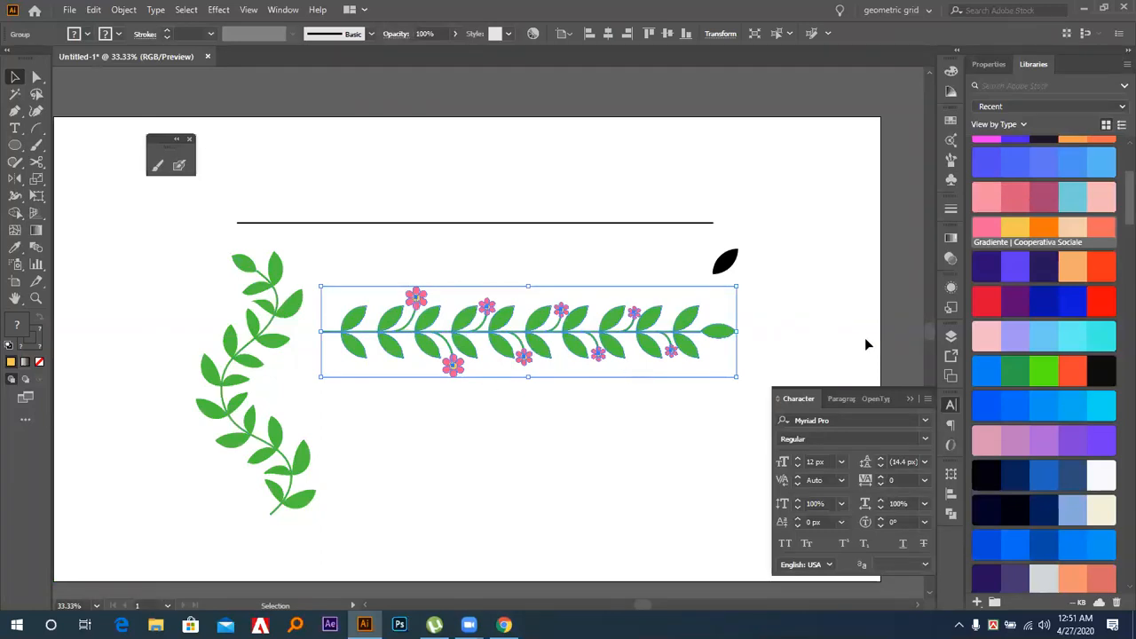
# Create a new art brush from the flowered branch with fixed 100% width and Stretch to Fit Stroke Length
pyautogui.click(950, 160)
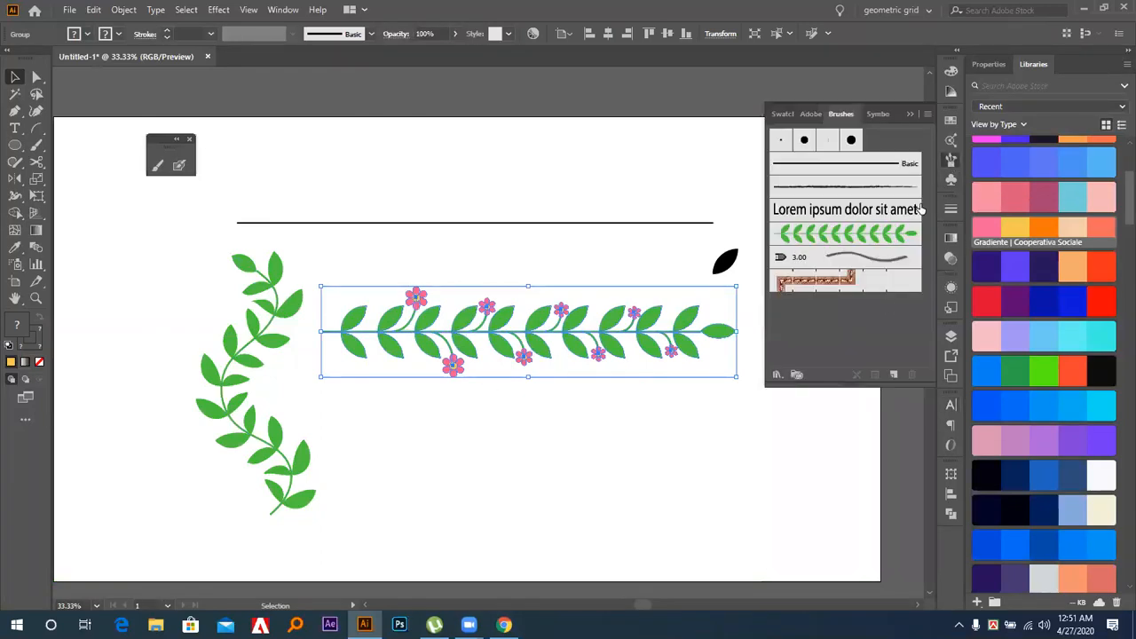
pyautogui.click(894, 375)
pyautogui.click(537, 348)
pyautogui.click(532, 413)
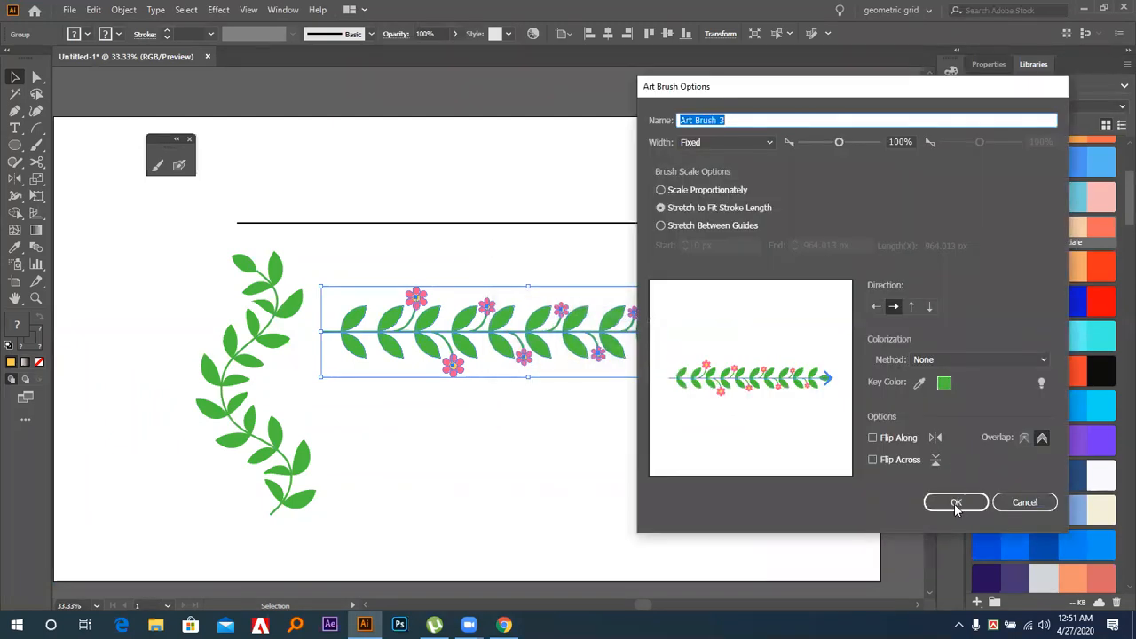
pyautogui.click(956, 503)
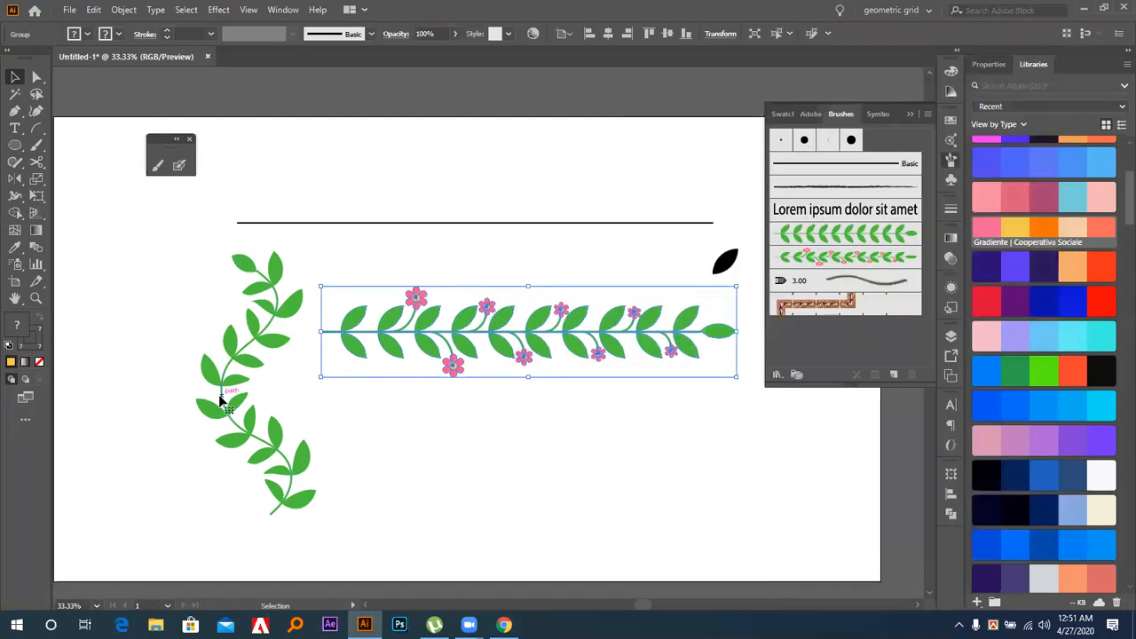
# Apply the new flowered-branch art brush to the S-shaped leaf curve and set its stroke weight to 0.5 px
pyautogui.click(223, 401)
pyautogui.click(863, 257)
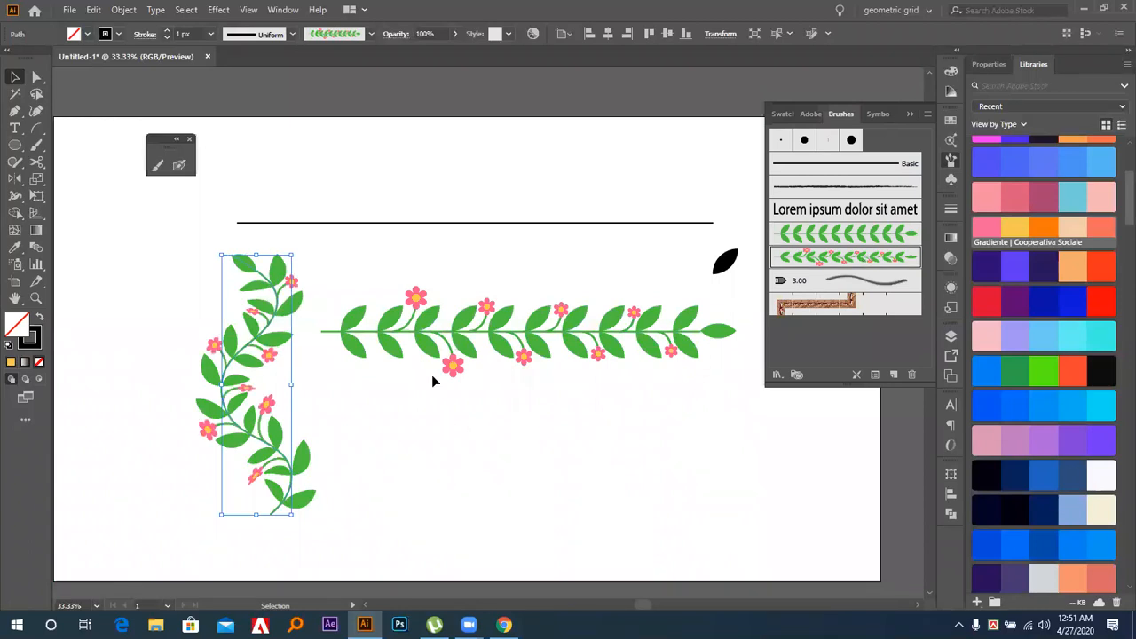
pyautogui.click(197, 32)
pyautogui.press('BackSpace')
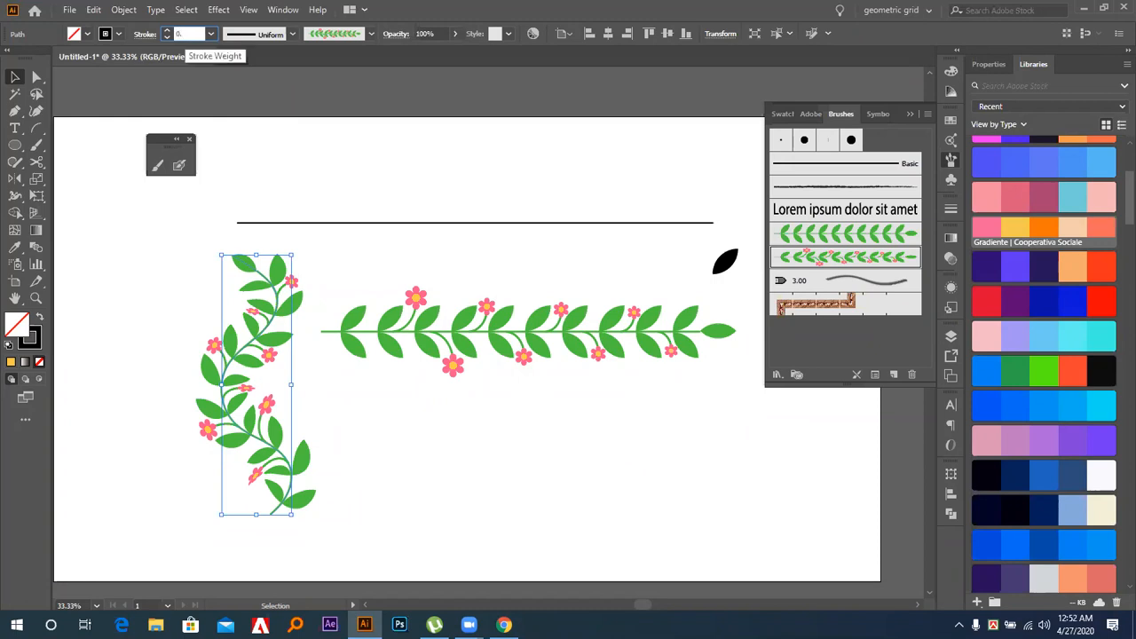
pyautogui.press('Return')
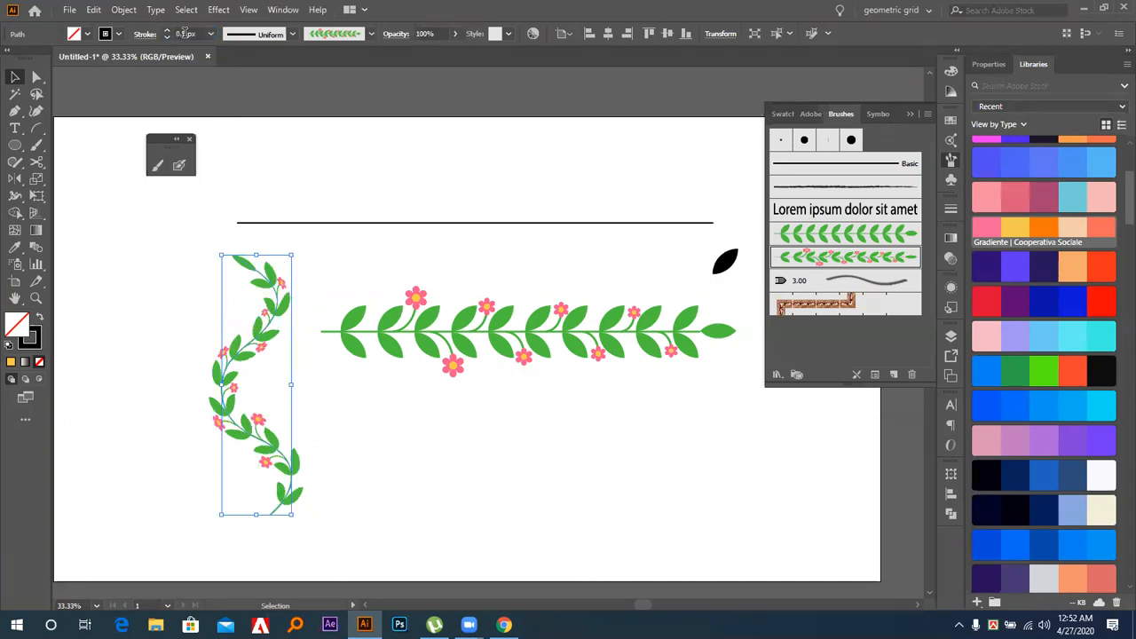
pyautogui.click(378, 250)
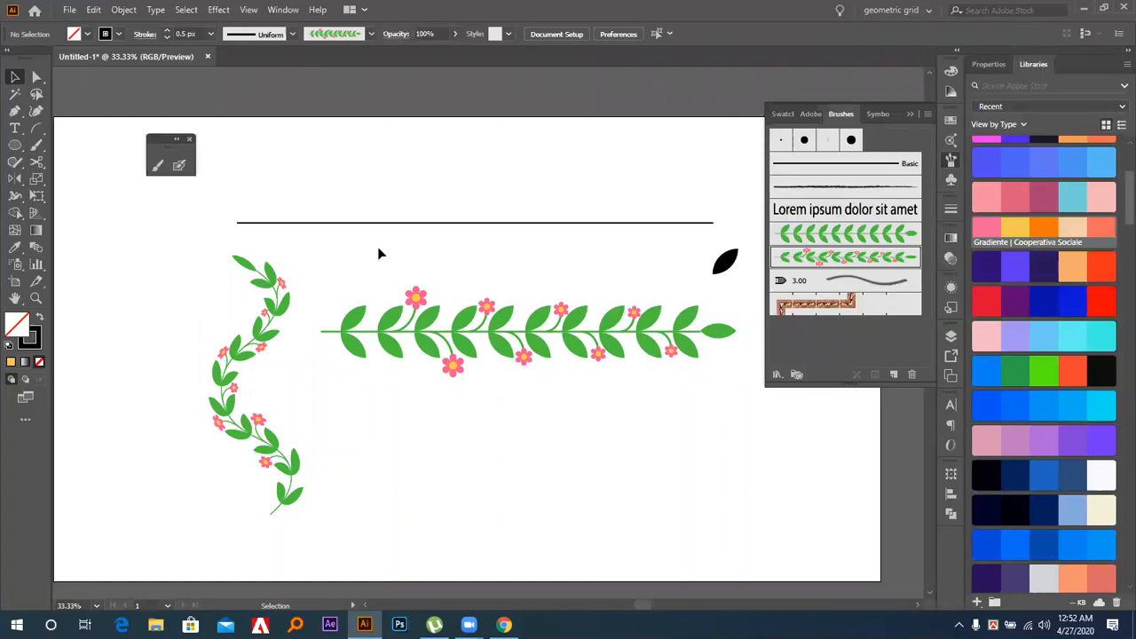
# Delete the original horizontal flowered branch and paint several freehand curved strokes across the artboard with the flowered-branch brush
pyautogui.moveTo(325, 275); pyautogui.dragTo(718, 427)
pyautogui.press('Delete')
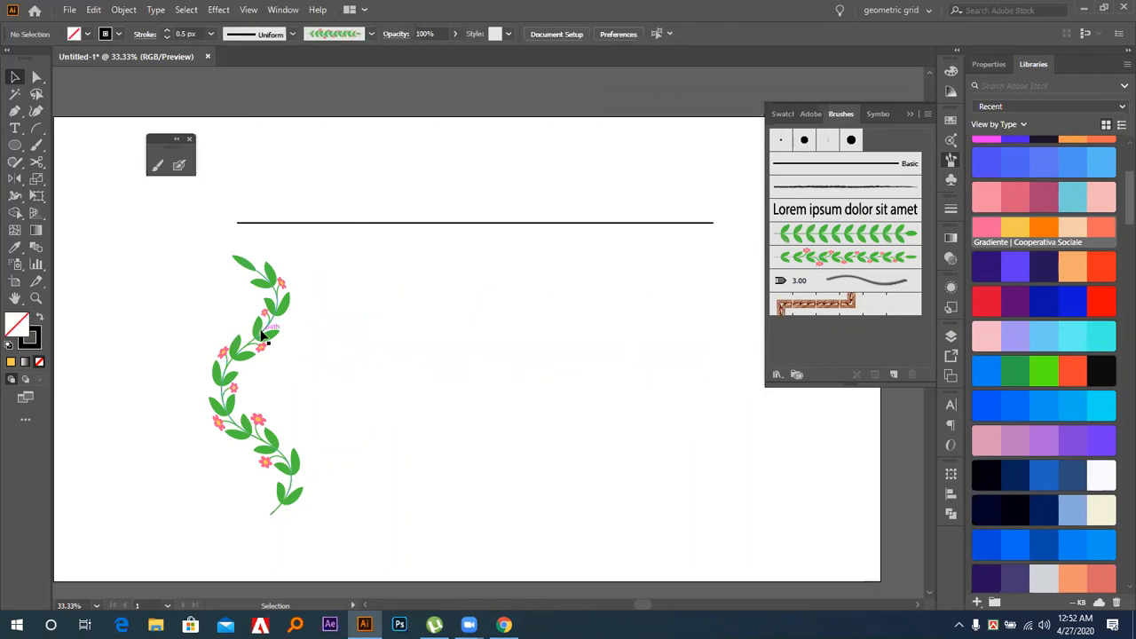
pyautogui.click(158, 165)
pyautogui.moveTo(304, 493); pyautogui.dragTo(277, 512)
pyautogui.moveTo(405, 279)
pyautogui.mouseDown()
pyautogui.moveTo(203, 461)
pyautogui.moveTo(110, 330)
pyautogui.mouseUp()
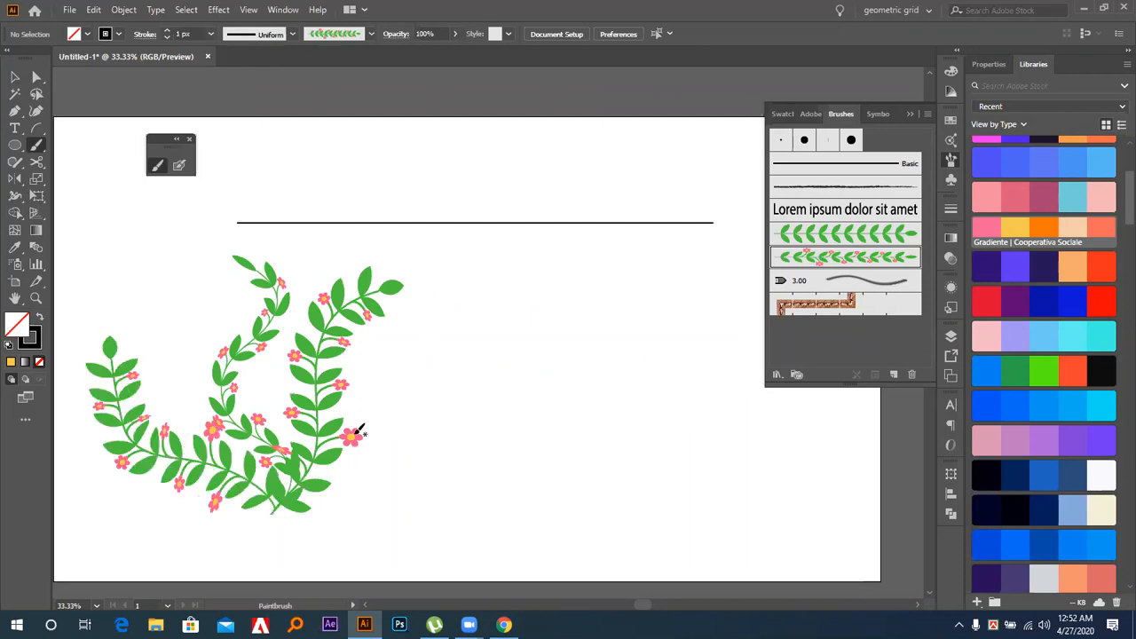
pyautogui.moveTo(343, 464)
pyautogui.mouseDown()
pyautogui.moveTo(462, 387)
pyautogui.moveTo(437, 221)
pyautogui.mouseUp()
pyautogui.moveTo(188, 425)
pyautogui.mouseDown()
pyautogui.moveTo(157, 279)
pyautogui.moveTo(71, 95)
pyautogui.mouseUp()
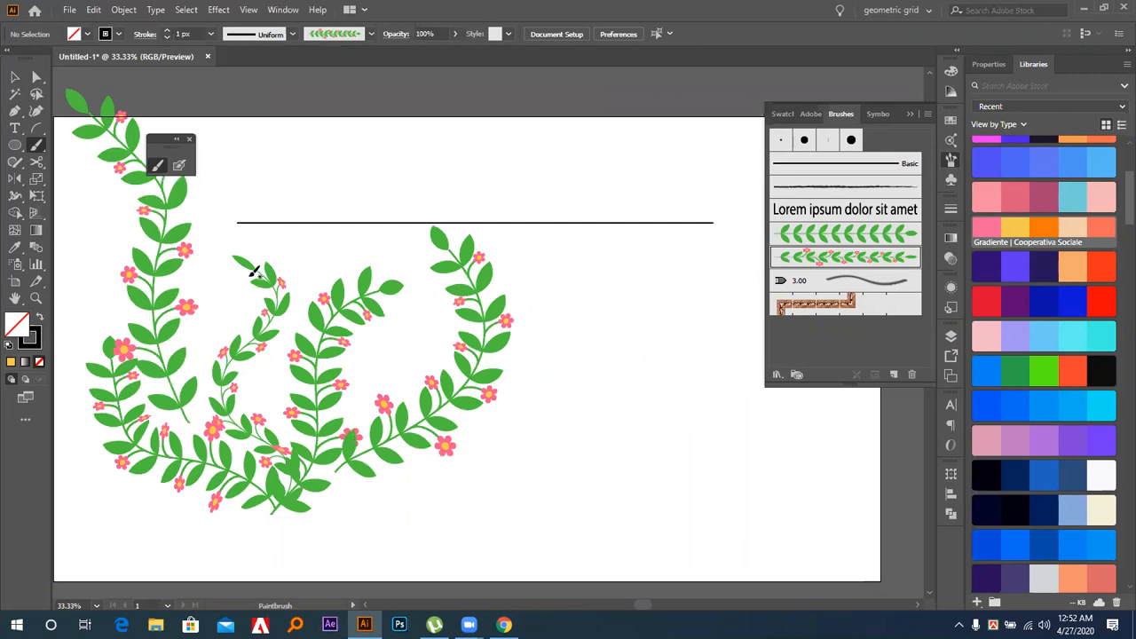
pyautogui.hotkey('ctrl', '-')
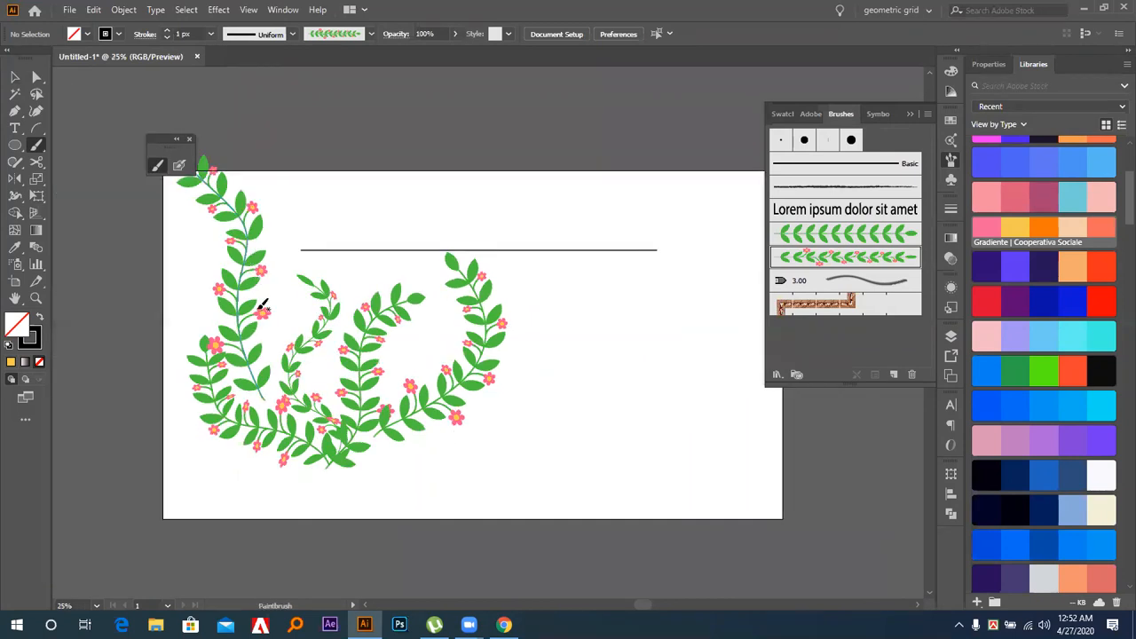
pyautogui.moveTo(583, 416)
pyautogui.mouseDown()
pyautogui.moveTo(606, 368)
pyautogui.moveTo(617, 259)
pyautogui.mouseUp()
pyautogui.moveTo(698, 282); pyautogui.dragTo(626, 166)
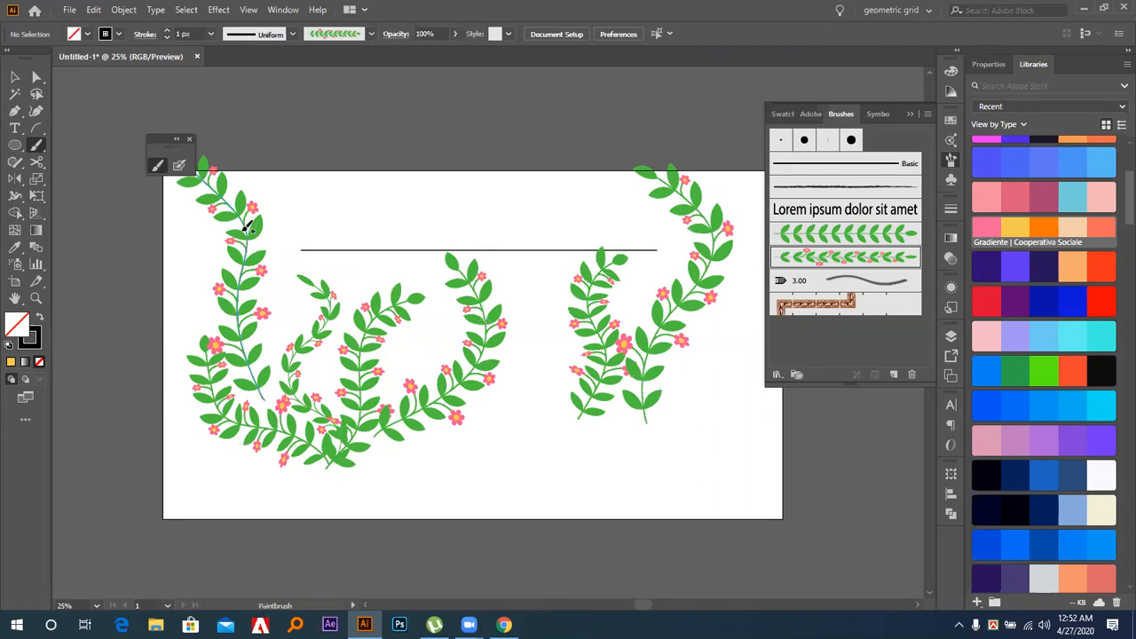
# Expand the appearance of the tall rightmost flowered stroke and ungroup the resulting artwork
pyautogui.click(13, 80)
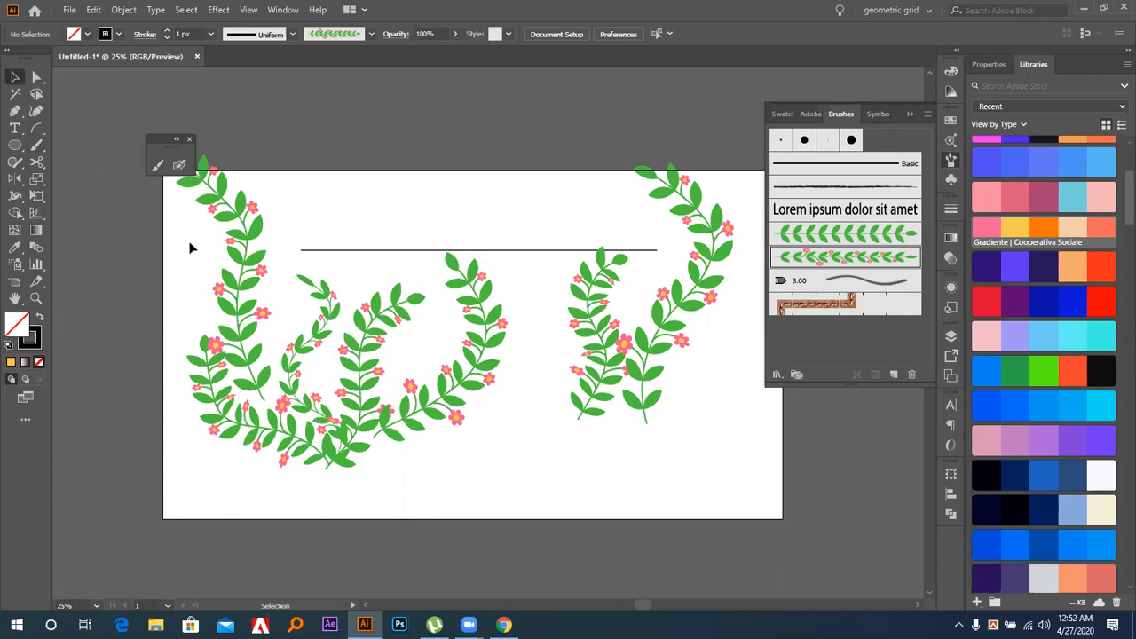
pyautogui.click(699, 281)
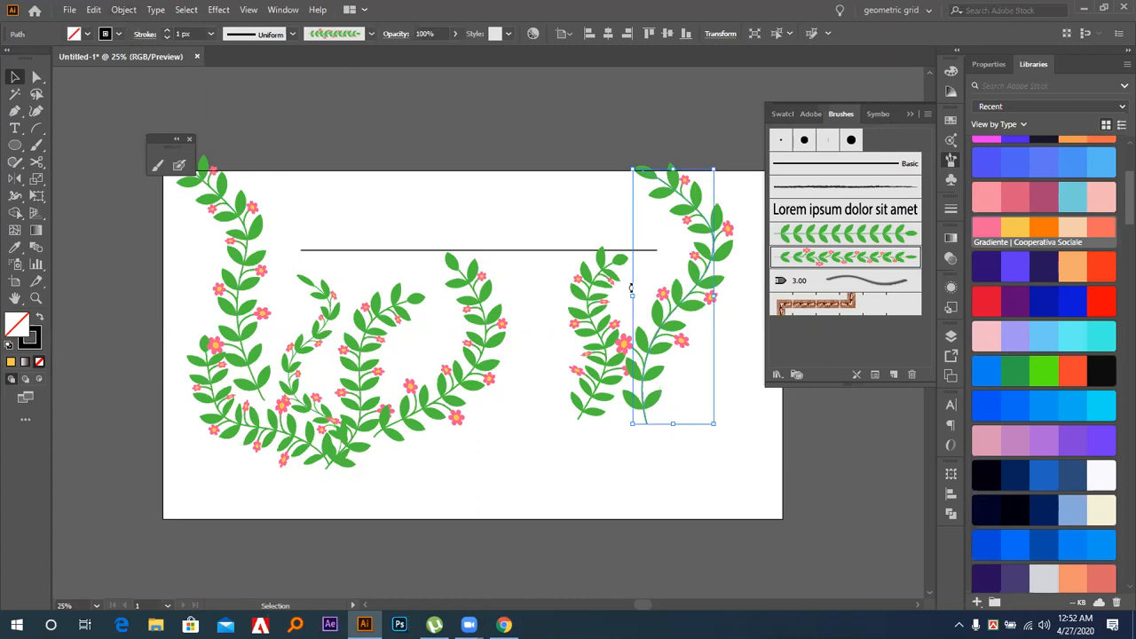
pyautogui.click(124, 9)
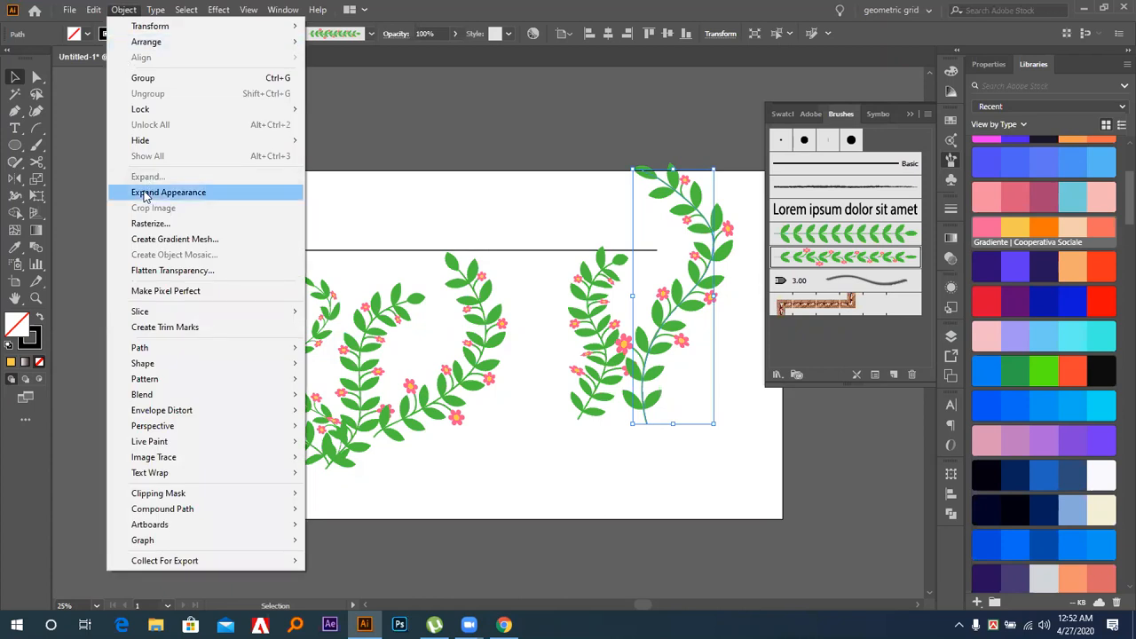
pyautogui.click(167, 193)
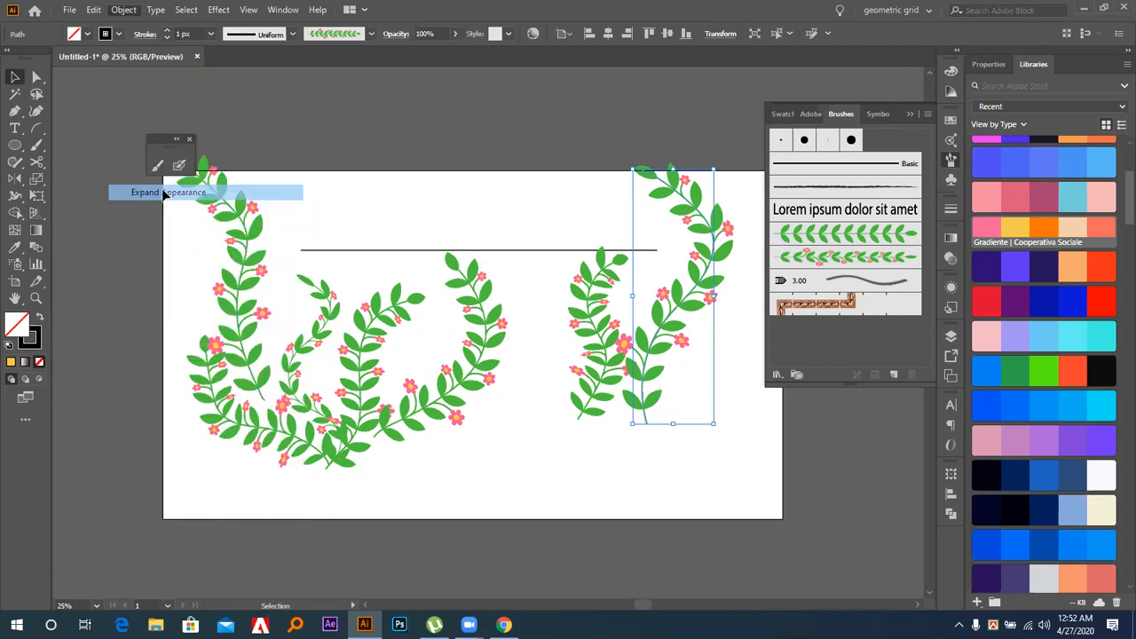
pyautogui.rightClick(721, 259)
pyautogui.click(786, 388)
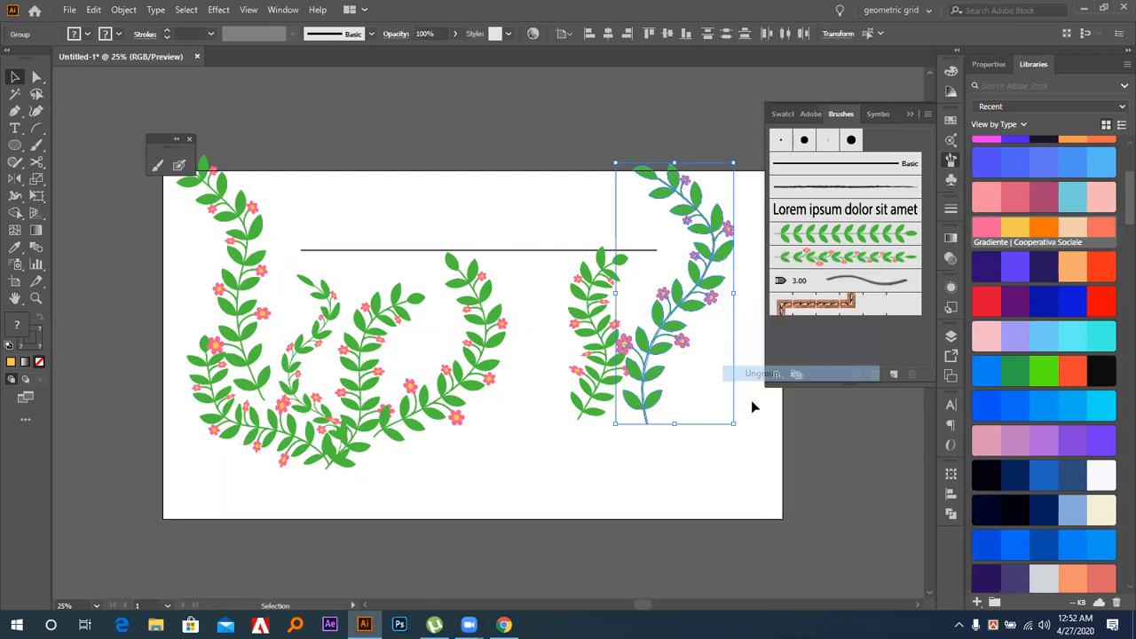
# Ungroup the expanded branch once more, and select its flowers and one leaf pair separately
pyautogui.moveTo(688, 315)
pyautogui.mouseDown()
pyautogui.moveTo(685, 304)
pyautogui.moveTo(709, 321)
pyautogui.moveTo(689, 310)
pyautogui.mouseUp()
pyautogui.rightClick(698, 302)
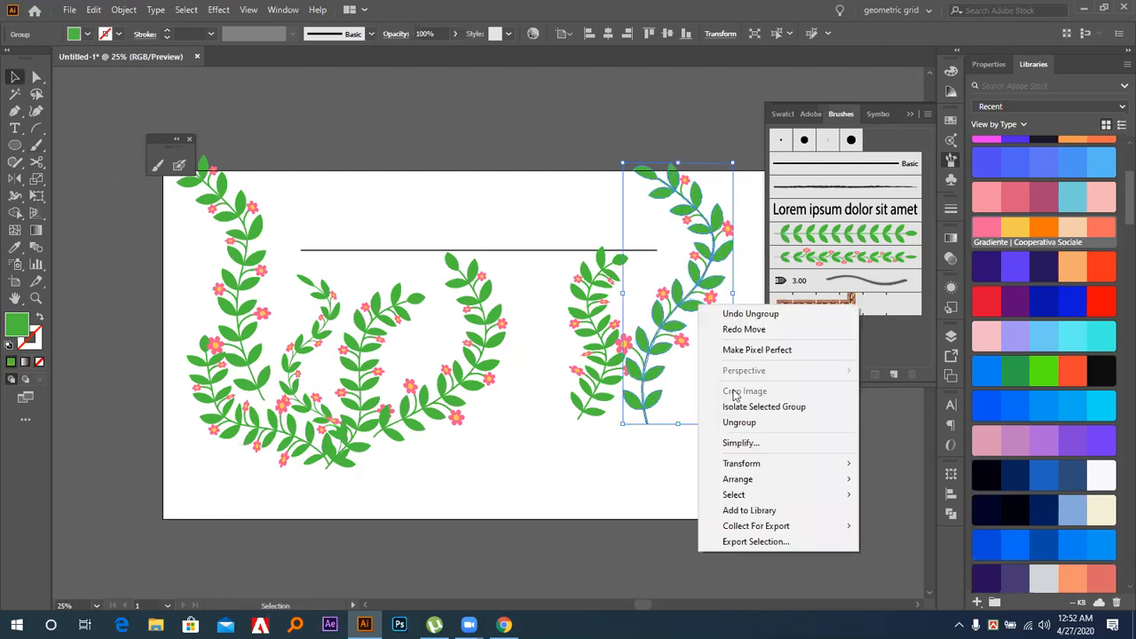
pyautogui.click(743, 425)
pyautogui.click(710, 304)
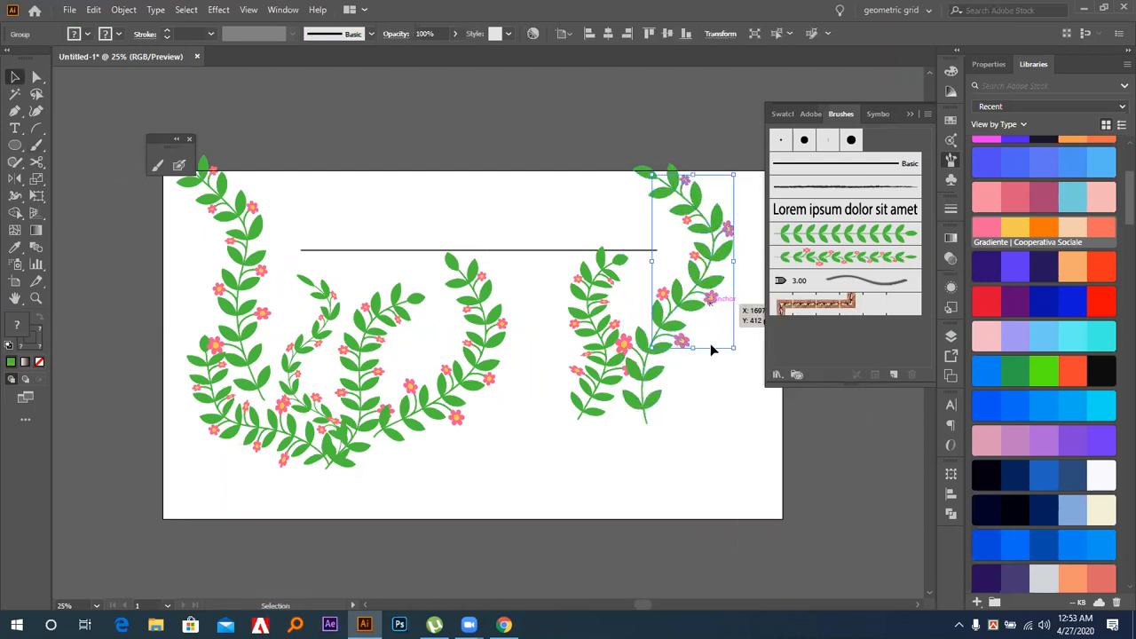
pyautogui.click(701, 308)
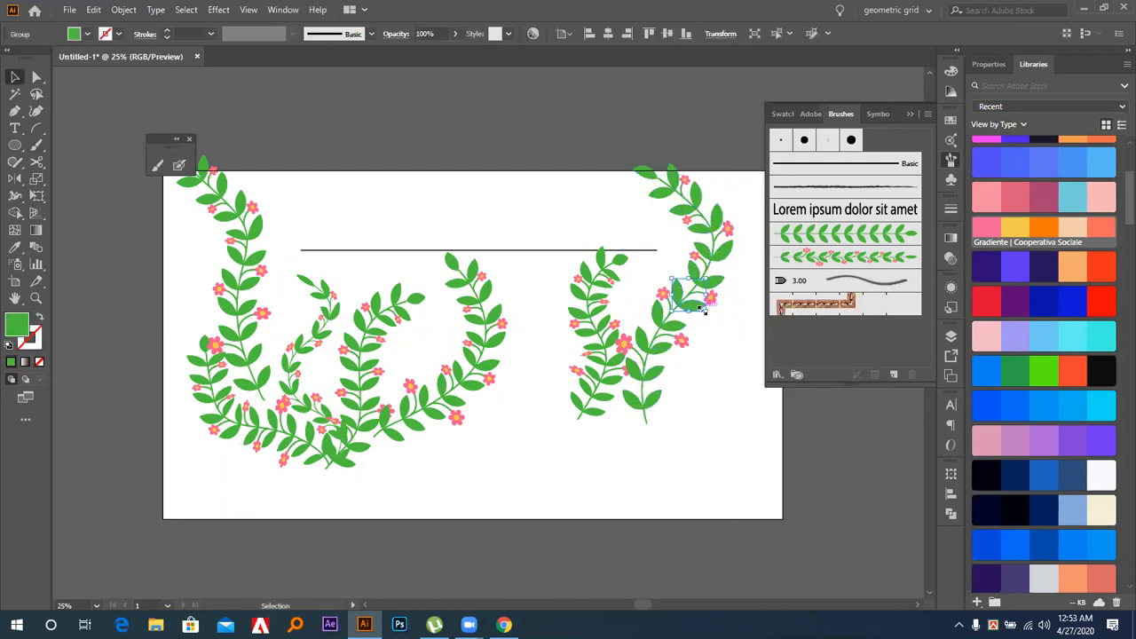
pyautogui.click(733, 350)
# Delete all the painted flowered branches and the leftover expanded leaves, keeping only the straight horizontal line
pyautogui.moveTo(171, 206); pyautogui.dragTo(505, 358)
pyautogui.click(539, 440)
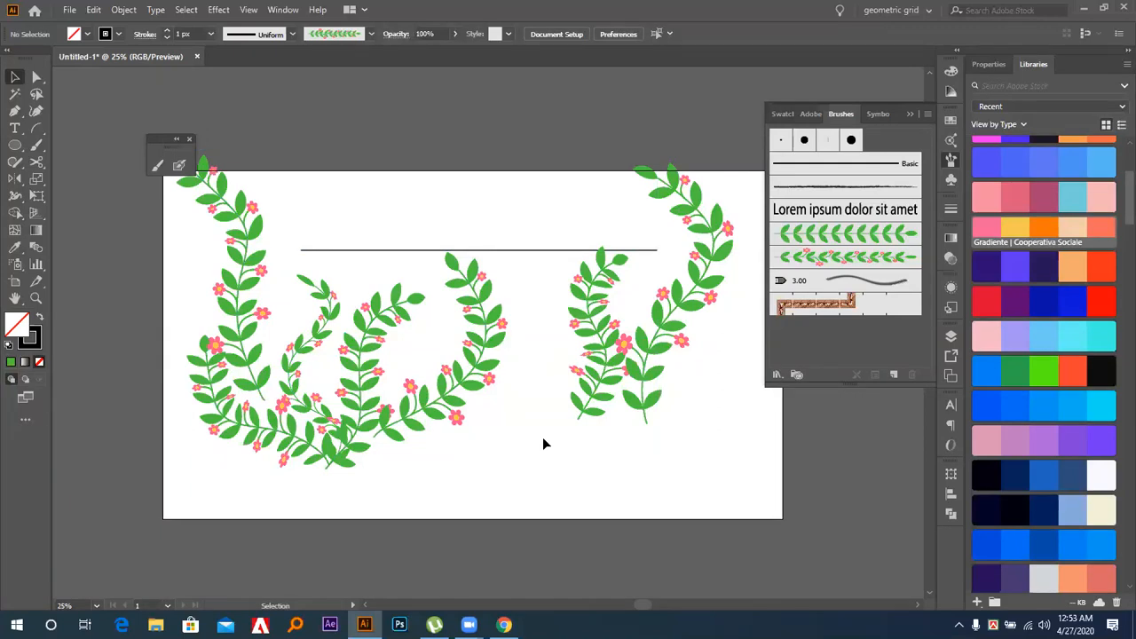
pyautogui.moveTo(171, 322)
pyautogui.mouseDown()
pyautogui.moveTo(287, 362)
pyautogui.moveTo(704, 426)
pyautogui.moveTo(671, 426)
pyautogui.mouseUp()
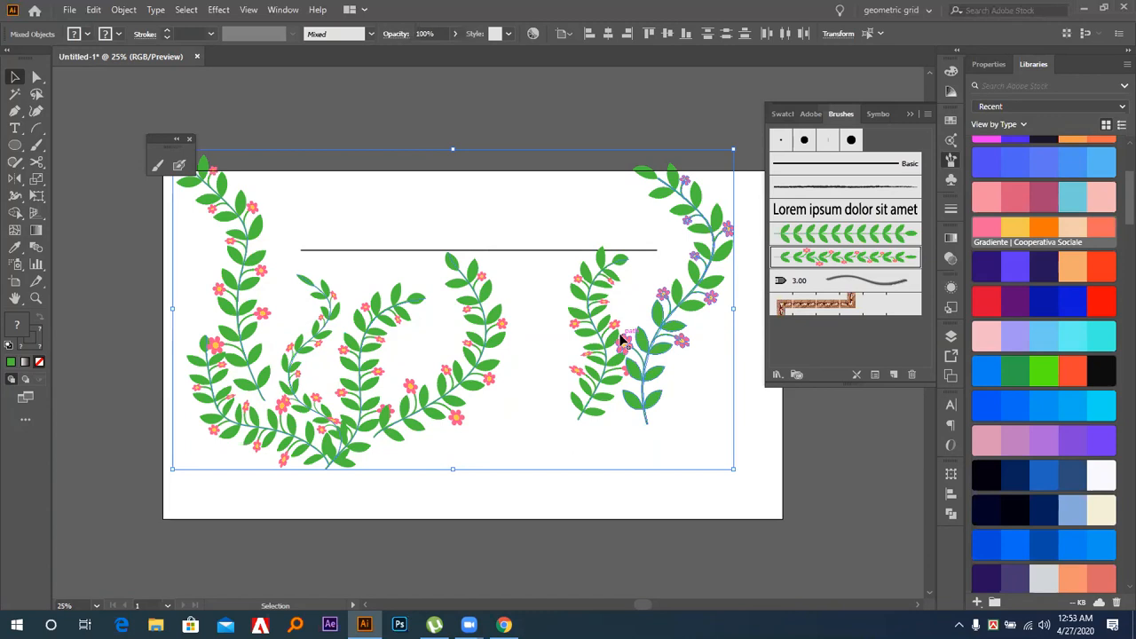
pyautogui.press('Delete')
pyautogui.moveTo(629, 135); pyautogui.dragTo(742, 369)
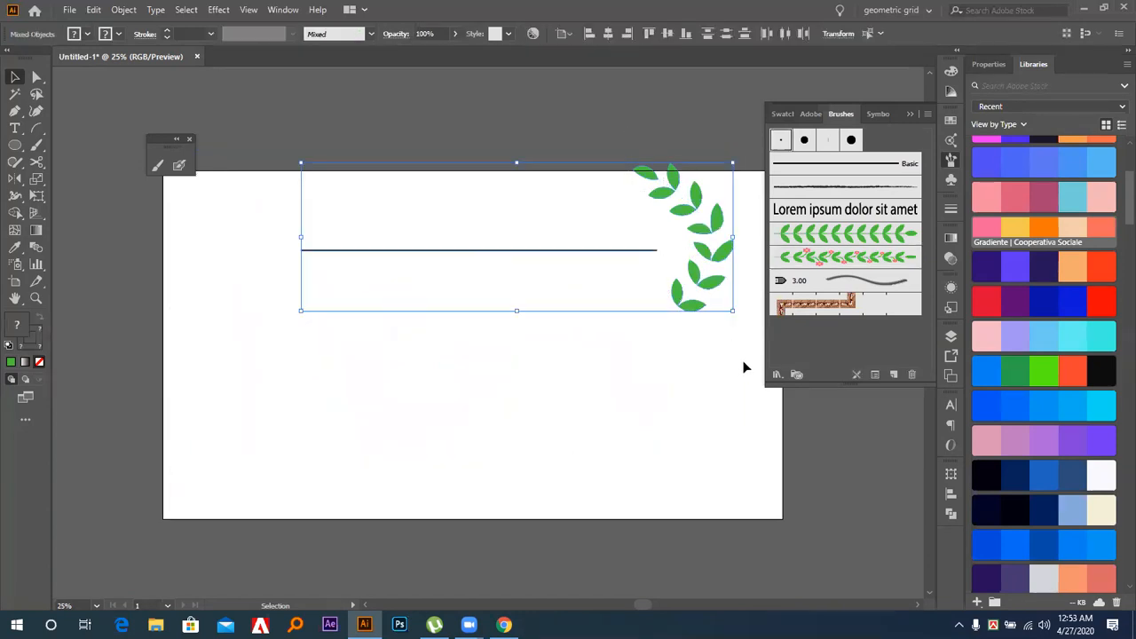
pyautogui.keyDown('shift'); pyautogui.click(616, 252); pyautogui.keyUp('shift')
pyautogui.press('Delete')
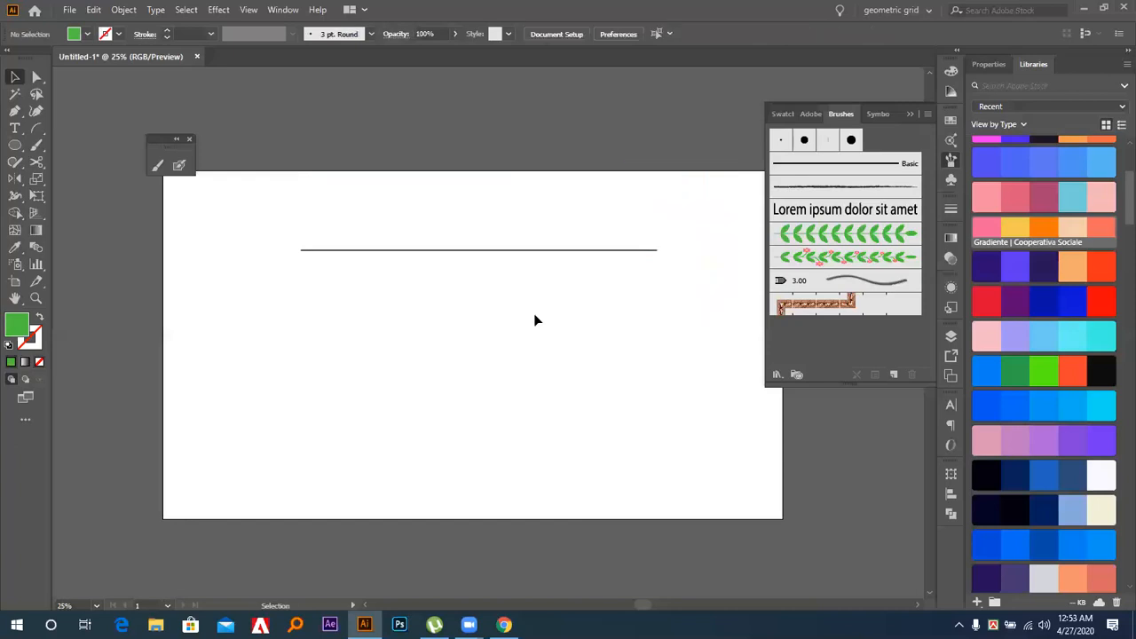
# Draw a green circle about 53 px in diameter below the line and place a copy directly above it
pyautogui.click(15, 145)
pyautogui.moveTo(253, 333); pyautogui.dragTo(262, 343)
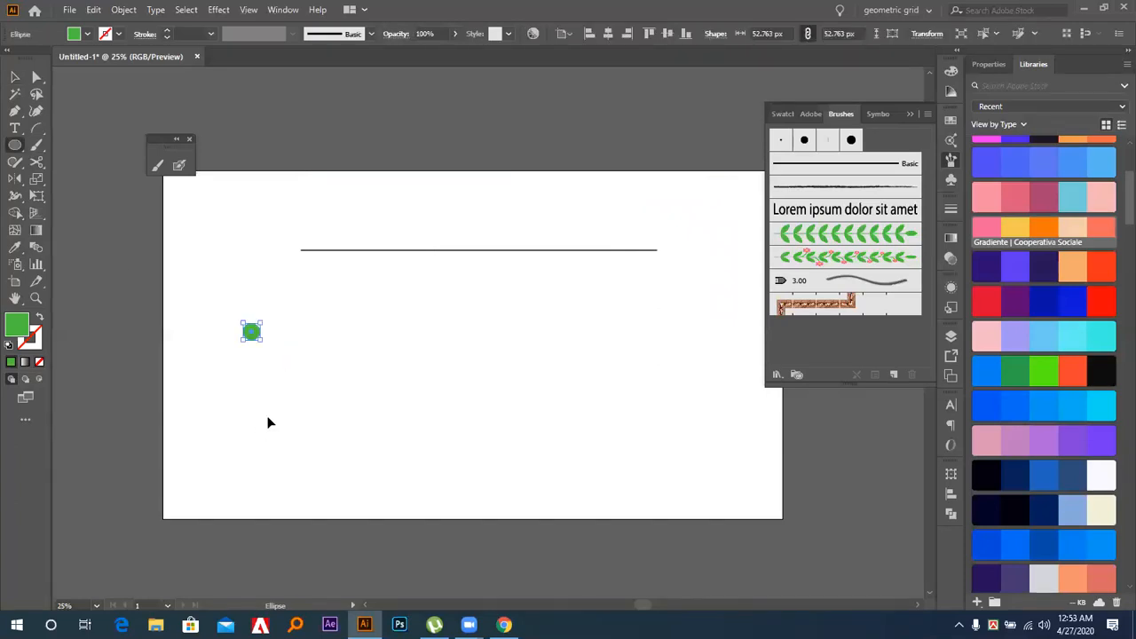
pyautogui.press('v')
pyautogui.moveTo(252, 335); pyautogui.dragTo(251, 312)
pyautogui.click(368, 383)
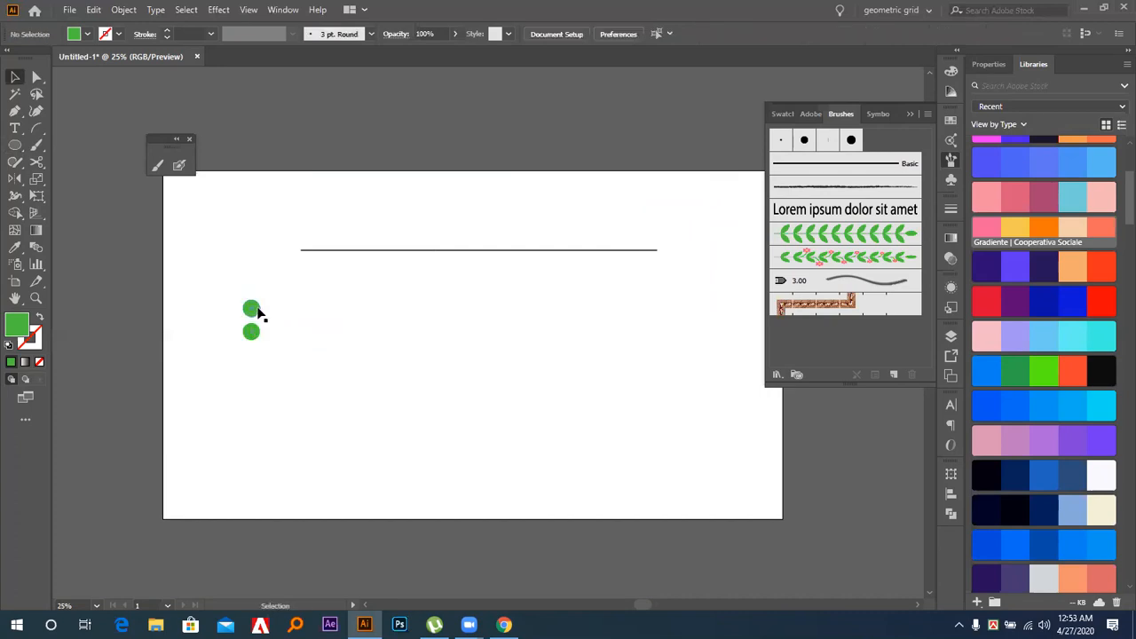
# Add a third green circle beside the pair to form a compact triangular cluster and group the three circles
pyautogui.moveTo(253, 315); pyautogui.dragTo(275, 338)
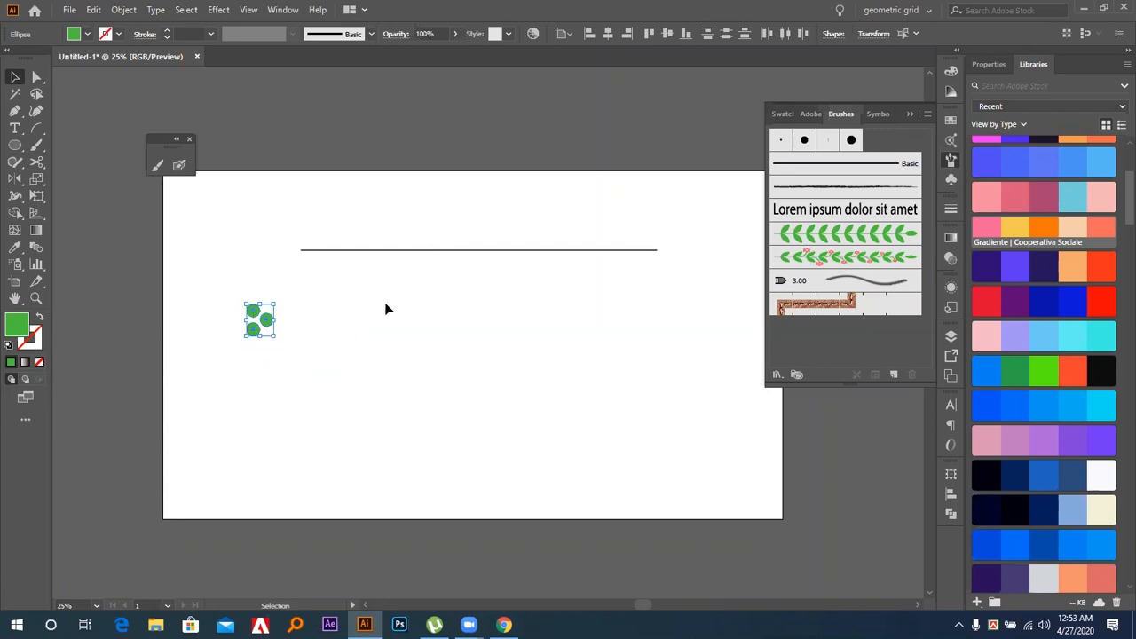
pyautogui.press('a')
pyautogui.press('v')
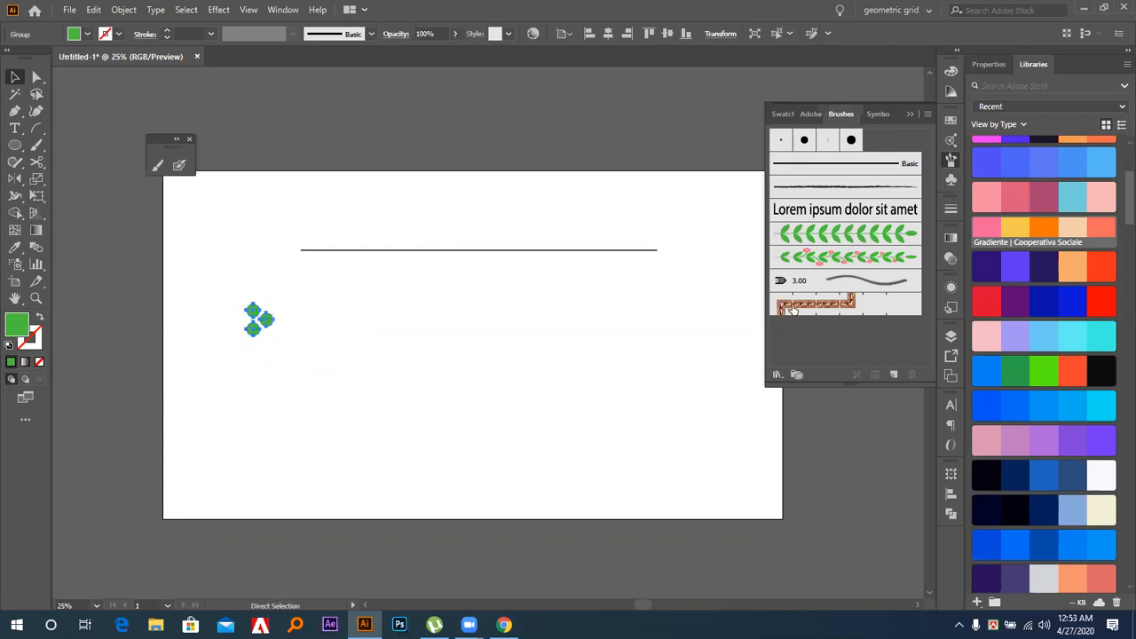
pyautogui.click(892, 375)
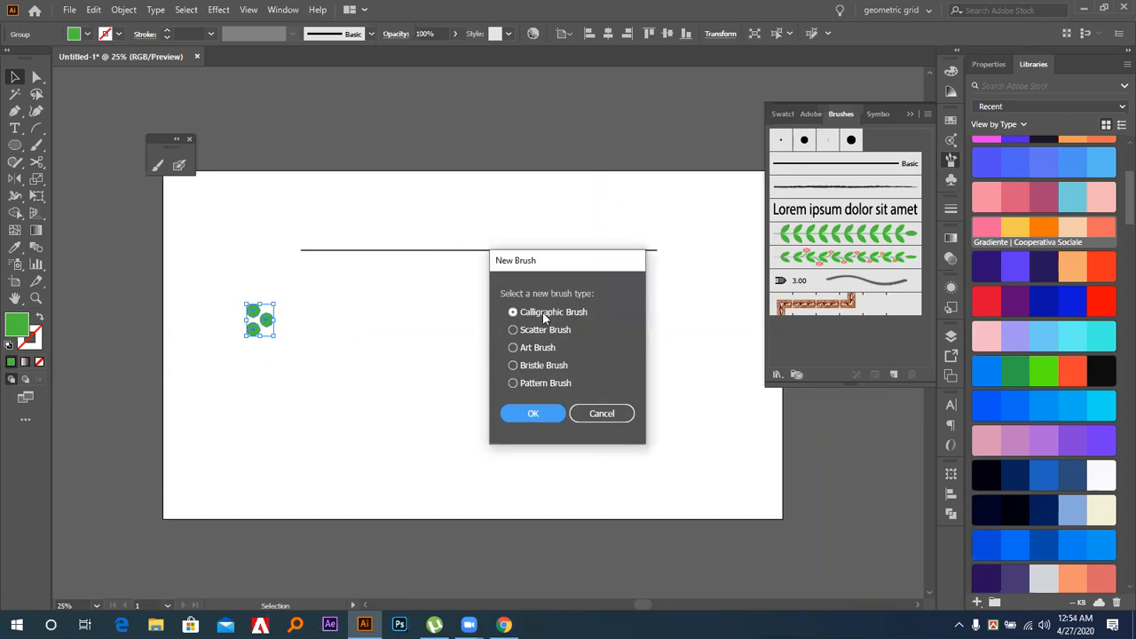
pyautogui.click(534, 414)
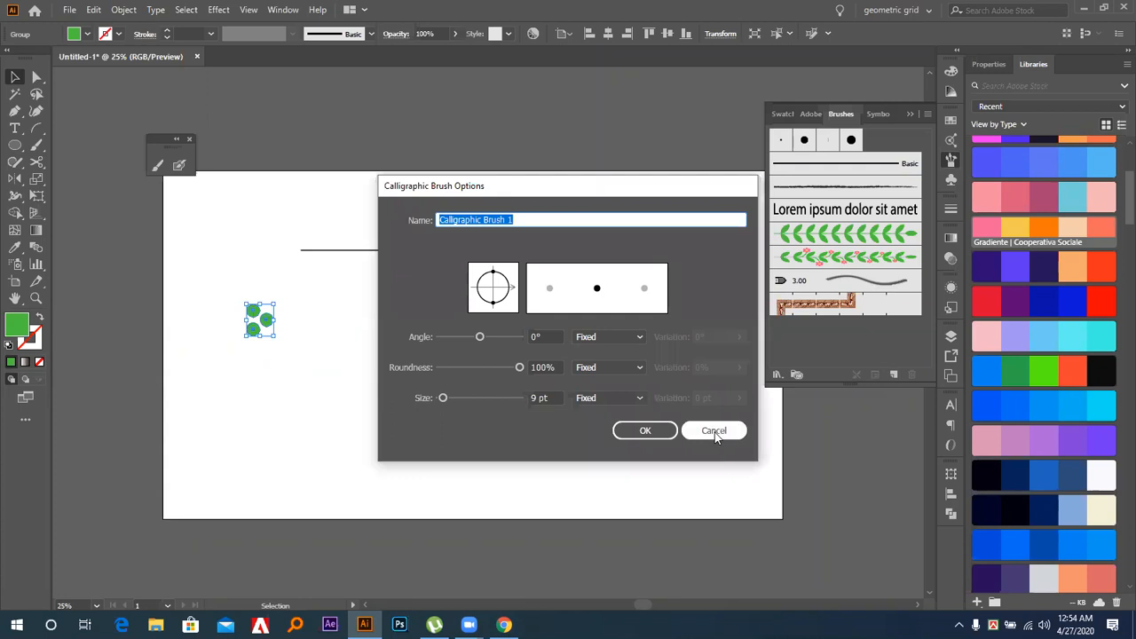
pyautogui.click(715, 432)
# Start a new scatter brush from the grouped green circles
pyautogui.click(894, 375)
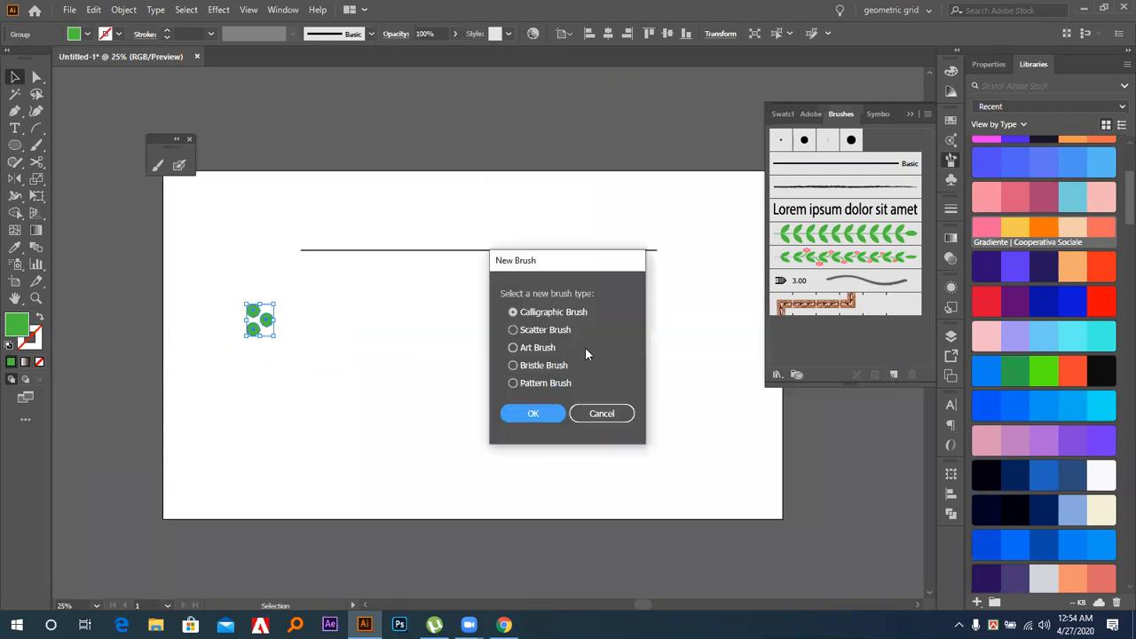
pyautogui.click(558, 333)
pyautogui.click(532, 412)
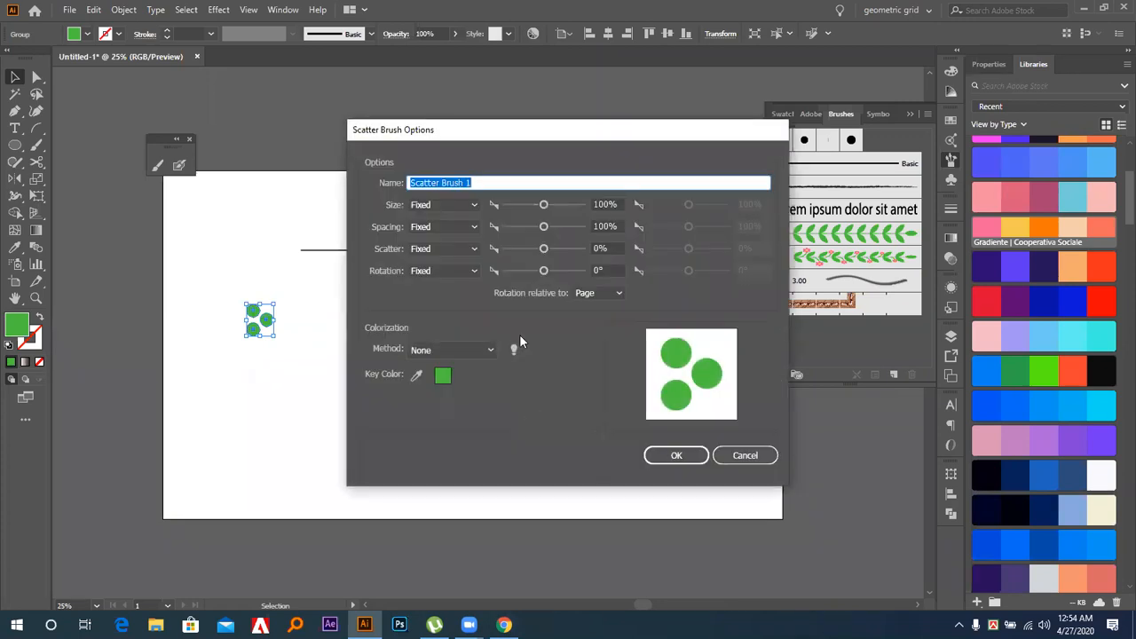
pyautogui.moveTo(460, 131); pyautogui.dragTo(616, 114)
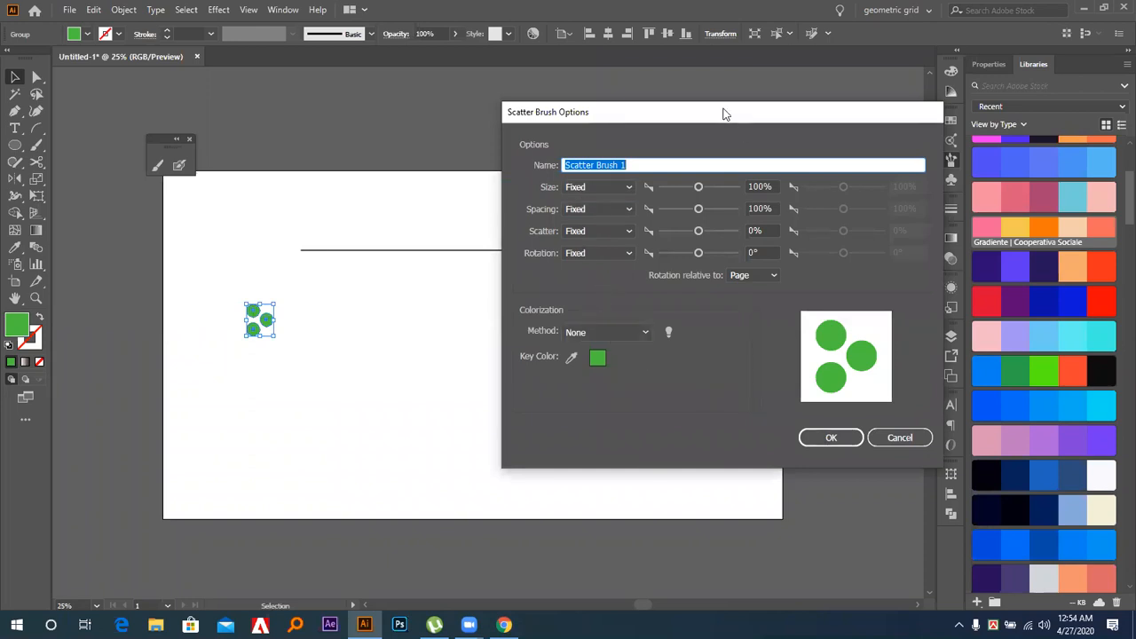
pyautogui.moveTo(723, 113); pyautogui.dragTo(535, 111)
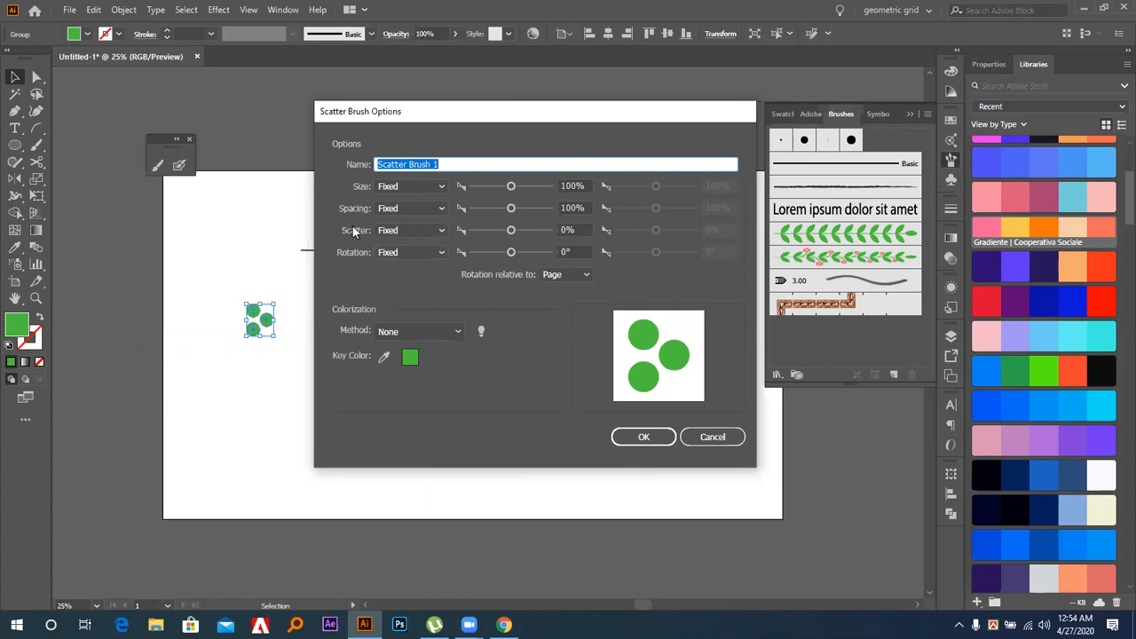
# Set the scatter brush's spacing, scatter and rotation to Random
pyautogui.click(419, 208)
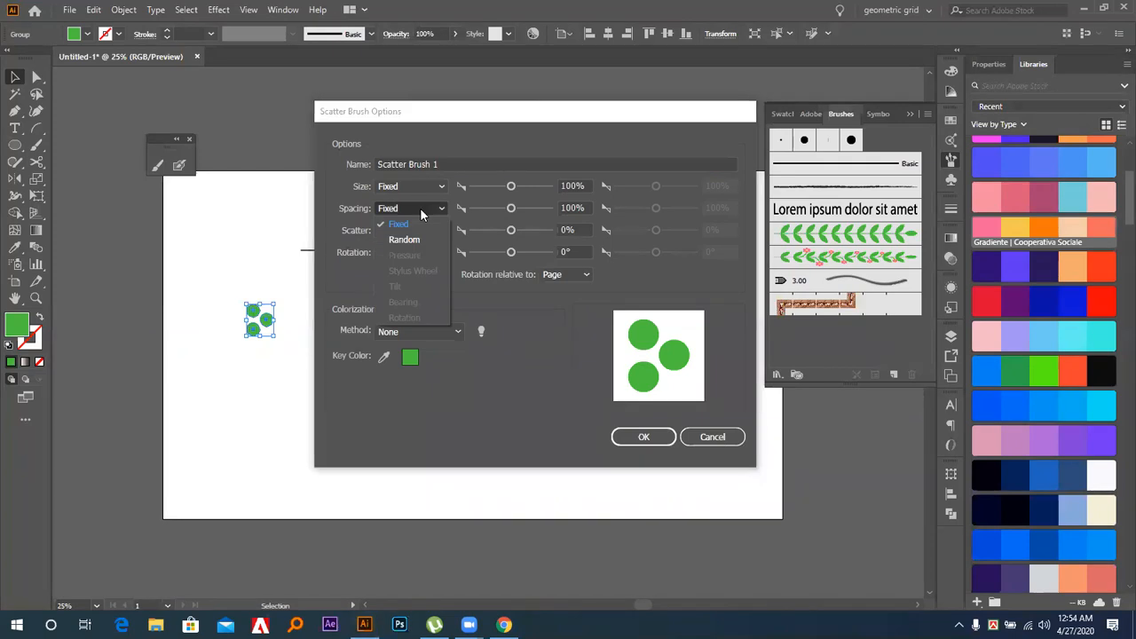
pyautogui.click(410, 239)
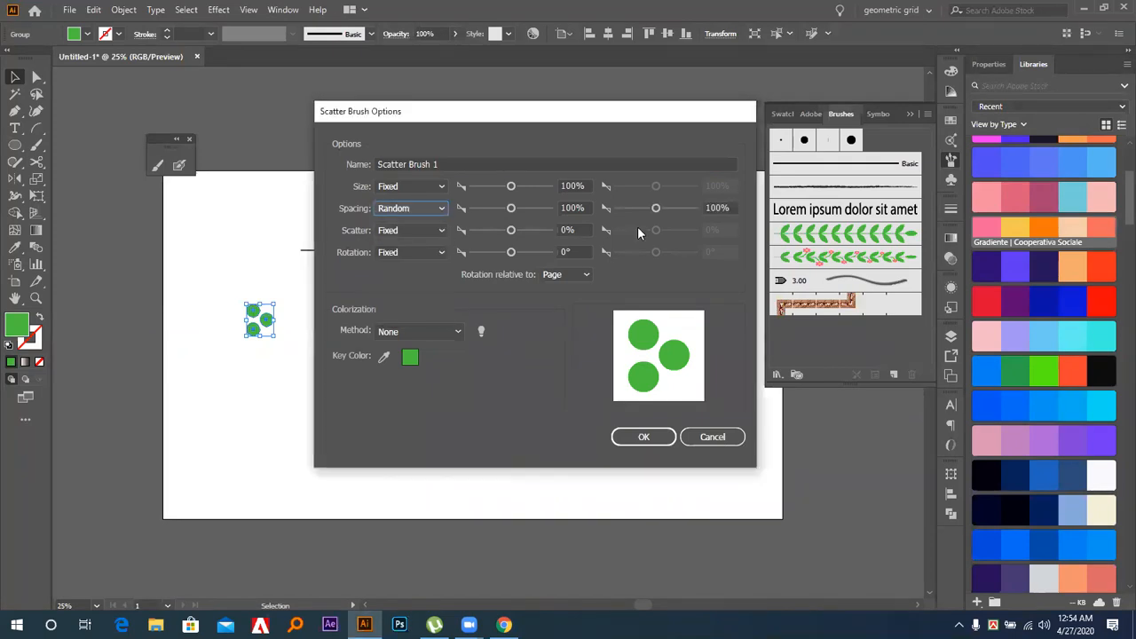
pyautogui.click(412, 236)
pyautogui.click(401, 256)
pyautogui.click(407, 253)
pyautogui.click(403, 280)
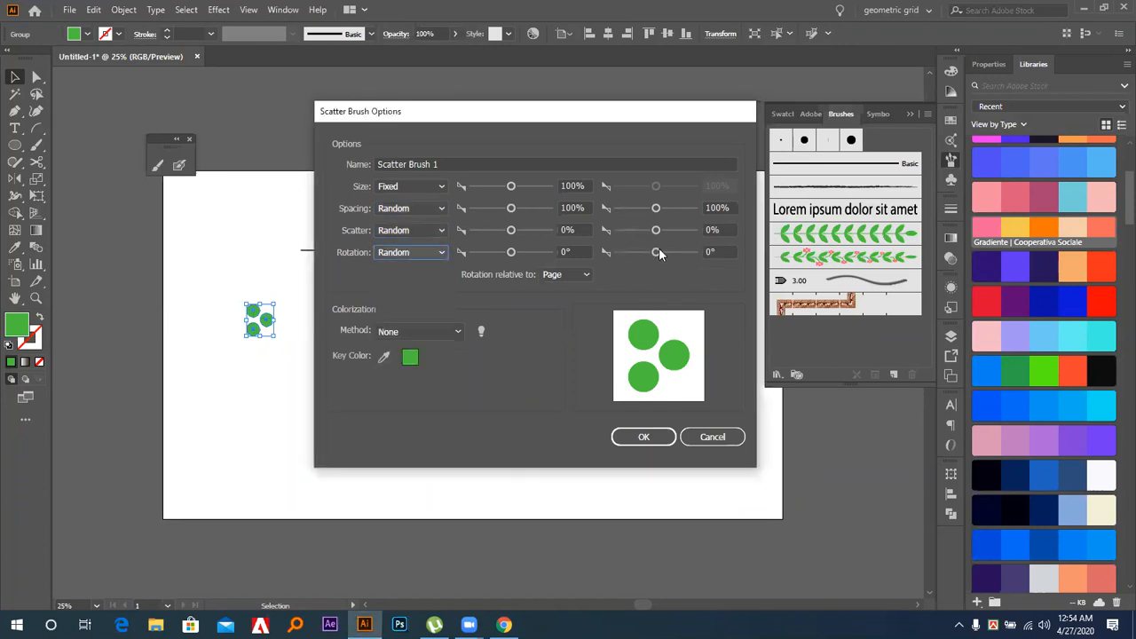
# Set the maximum of the scatter brush's random rotation to 45°
pyautogui.moveTo(658, 253); pyautogui.dragTo(662, 252)
pyautogui.doubleClick(710, 251)
pyautogui.write('45')
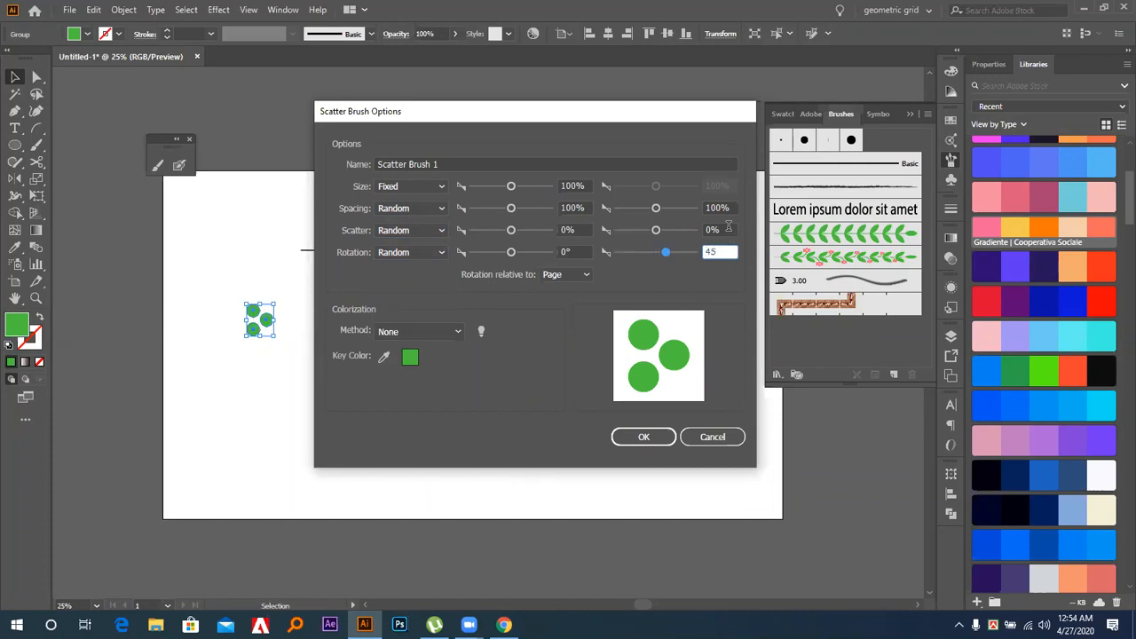
# Save the scatter brush made from the green circles and paint a wavy stroke with it across the middle of the artboard
pyautogui.click(726, 229)
pyautogui.click(641, 438)
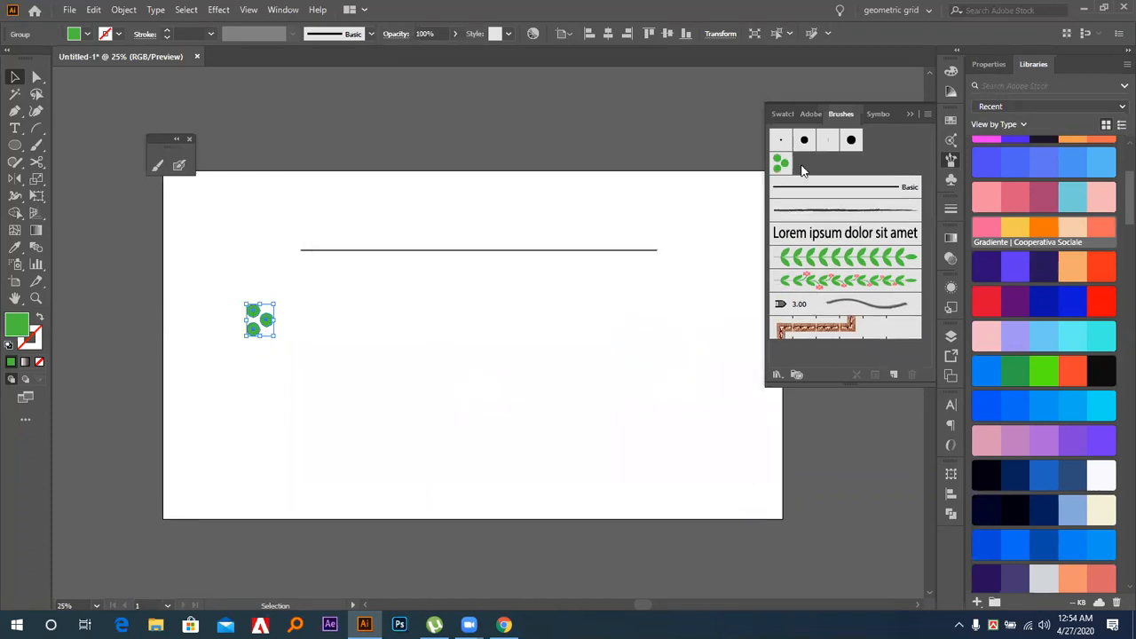
pyautogui.click(459, 380)
pyautogui.click(158, 166)
pyautogui.moveTo(330, 396)
pyautogui.mouseDown()
pyautogui.moveTo(582, 346)
pyautogui.moveTo(648, 293)
pyautogui.mouseUp()
pyautogui.moveTo(431, 495)
pyautogui.mouseDown()
pyautogui.moveTo(693, 395)
pyautogui.moveTo(416, 410)
pyautogui.moveTo(498, 387)
pyautogui.moveTo(313, 454)
pyautogui.mouseUp()
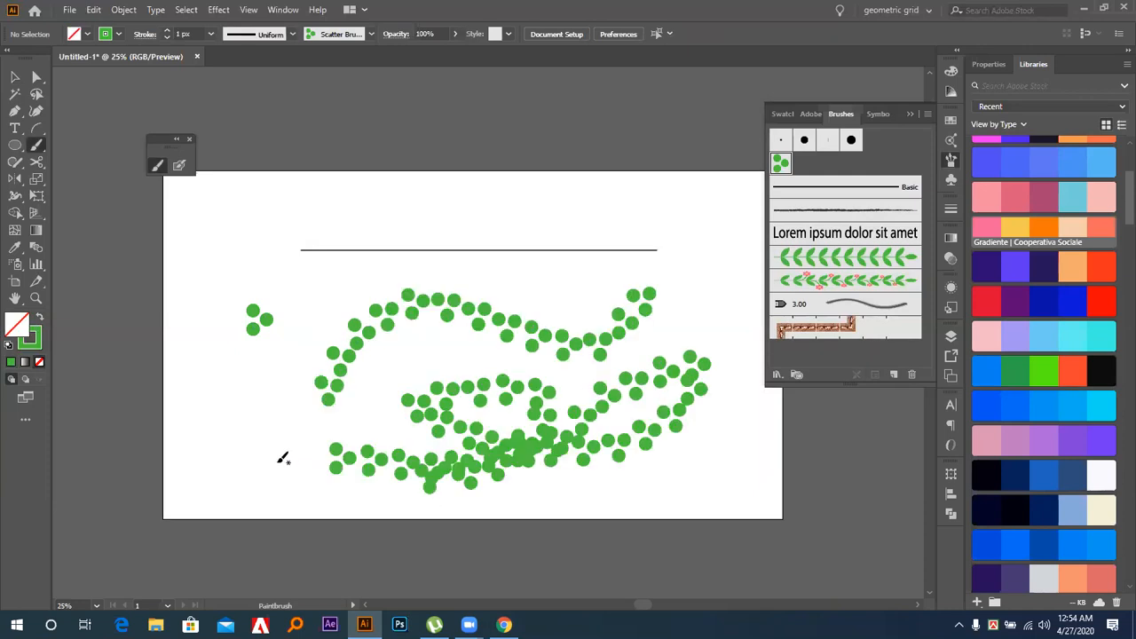
pyautogui.hotkey('ctrl', 'z')
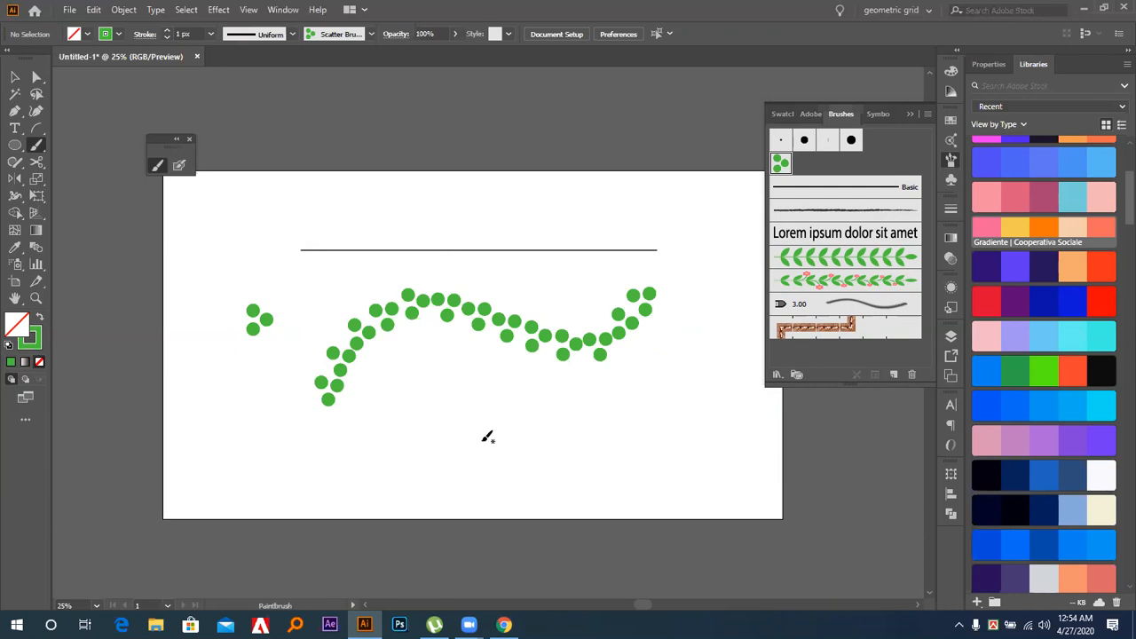
# Paint two long curved scatter-brush strokes that rise past the artboard's upper edge, one near its right side and one through its middle
pyautogui.moveTo(666, 451)
pyautogui.mouseDown()
pyautogui.moveTo(732, 289)
pyautogui.moveTo(535, 175)
pyautogui.moveTo(598, 96)
pyautogui.mouseUp()
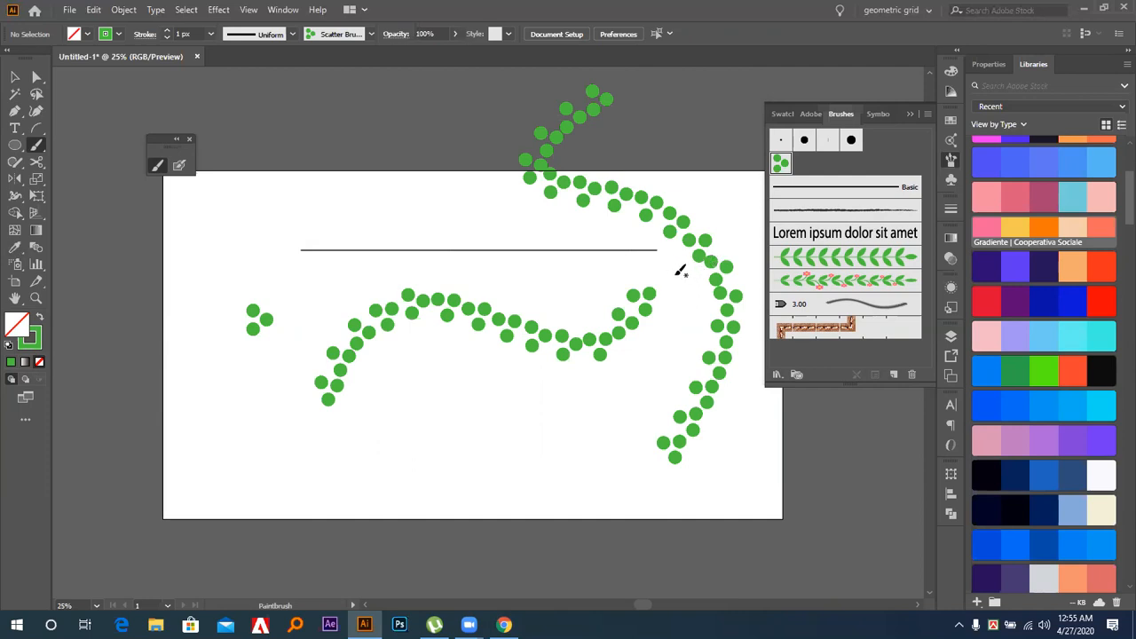
pyautogui.moveTo(488, 430)
pyautogui.mouseDown()
pyautogui.moveTo(490, 287)
pyautogui.moveTo(444, 73)
pyautogui.mouseUp()
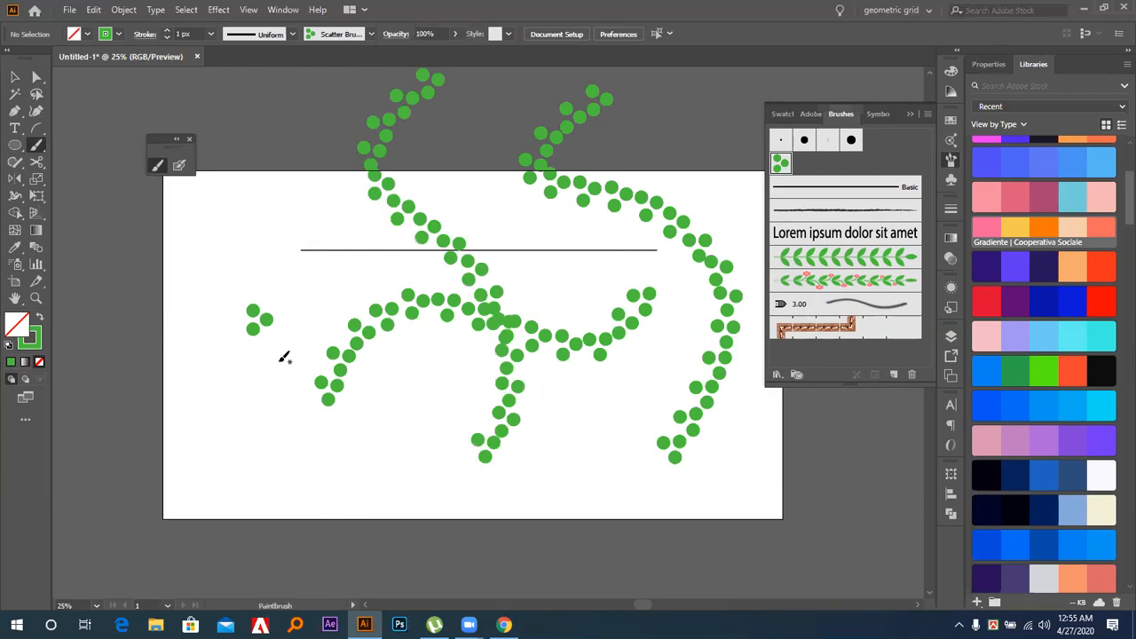
pyautogui.hotkey('ctrl', '+')
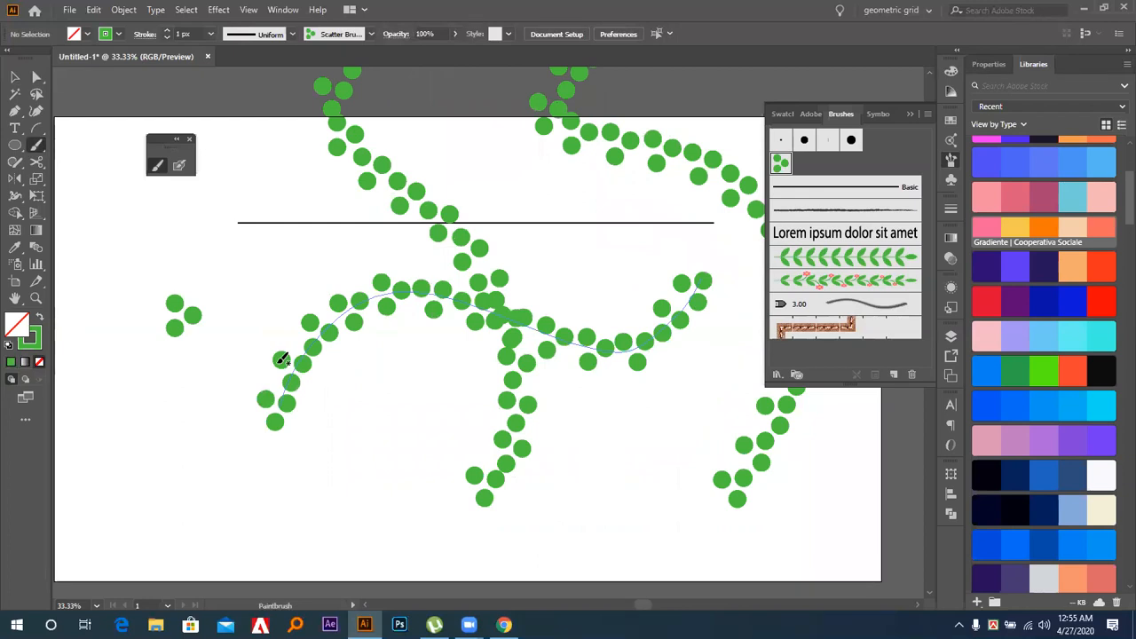
pyautogui.hotkey('ctrl', '-')
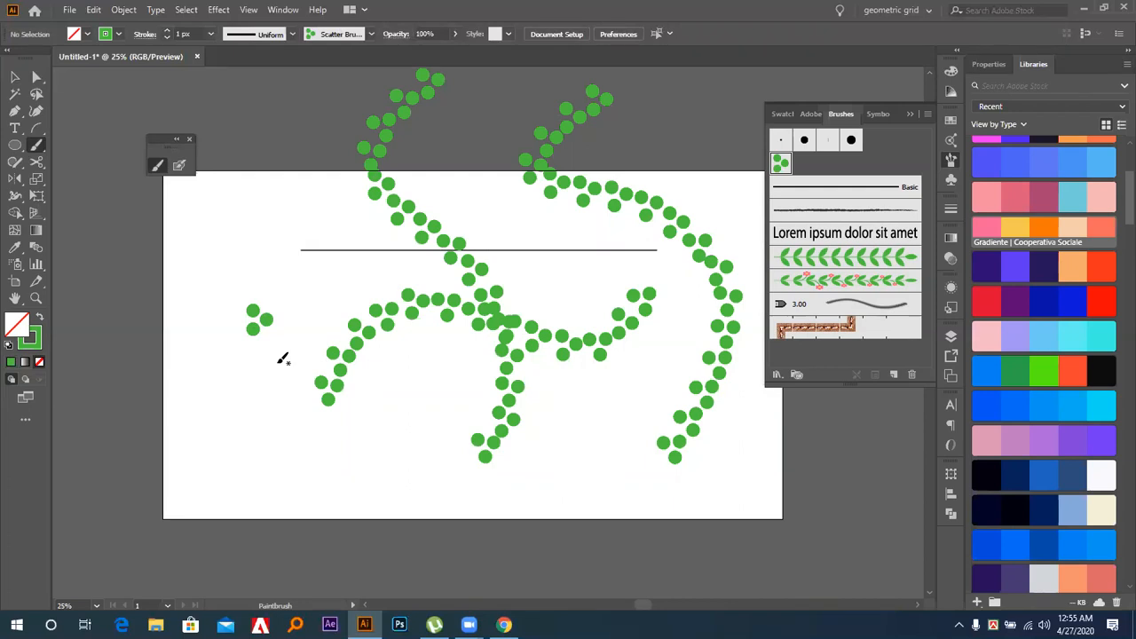
# Delete the three painted scatter-brush strokes
pyautogui.press('v')
pyautogui.moveTo(414, 275); pyautogui.dragTo(774, 472)
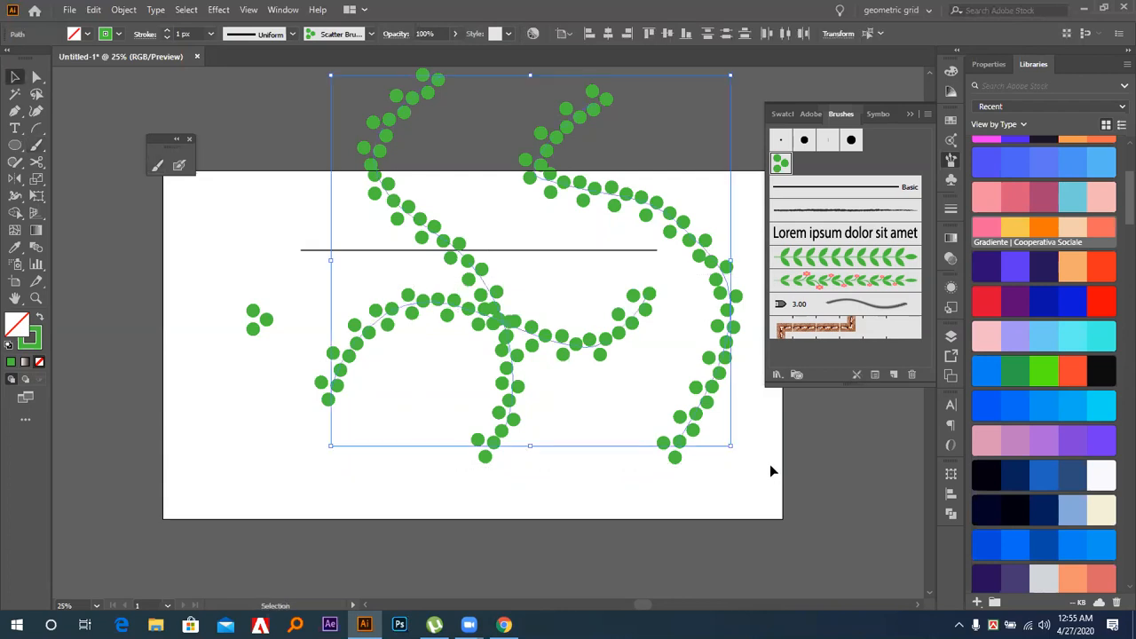
pyautogui.press('Delete')
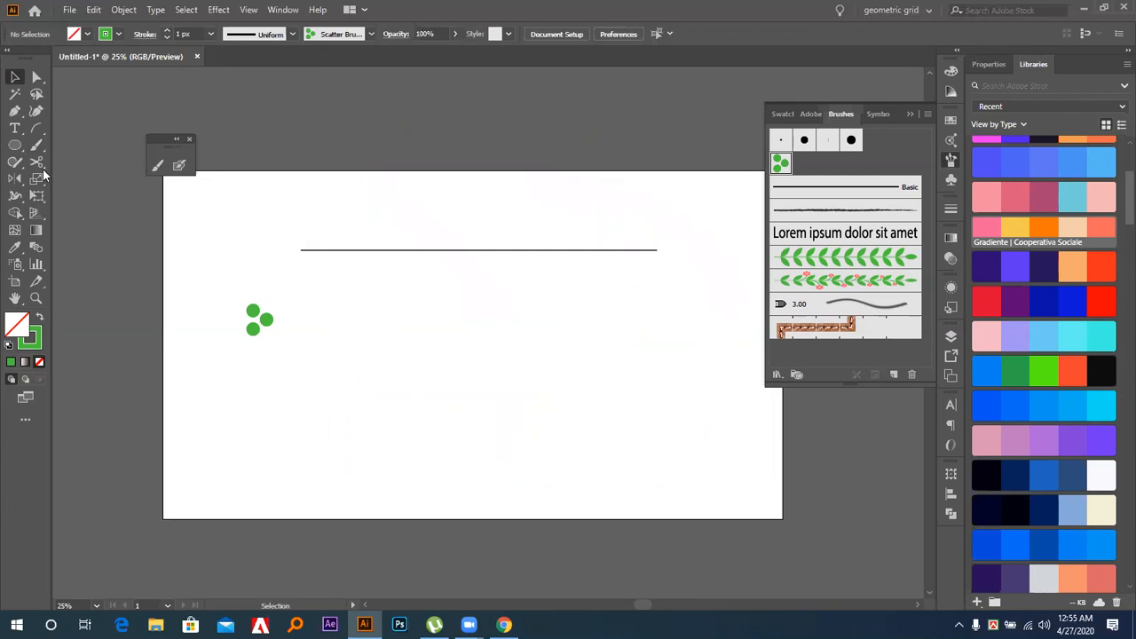
# Draw a circle about 686 px in diameter below the long line and apply the green circles scatter brush to it
pyautogui.click(15, 145)
pyautogui.moveTo(446, 381)
pyautogui.mouseDown()
pyautogui.moveTo(523, 489)
pyautogui.moveTo(556, 491)
pyautogui.mouseUp()
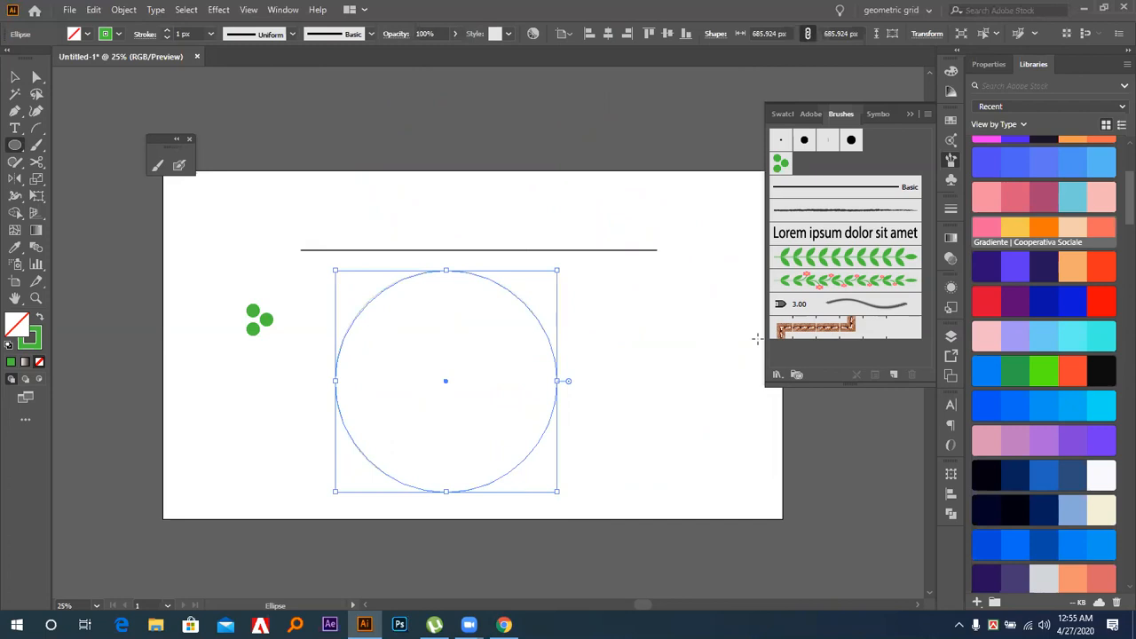
pyautogui.click(781, 164)
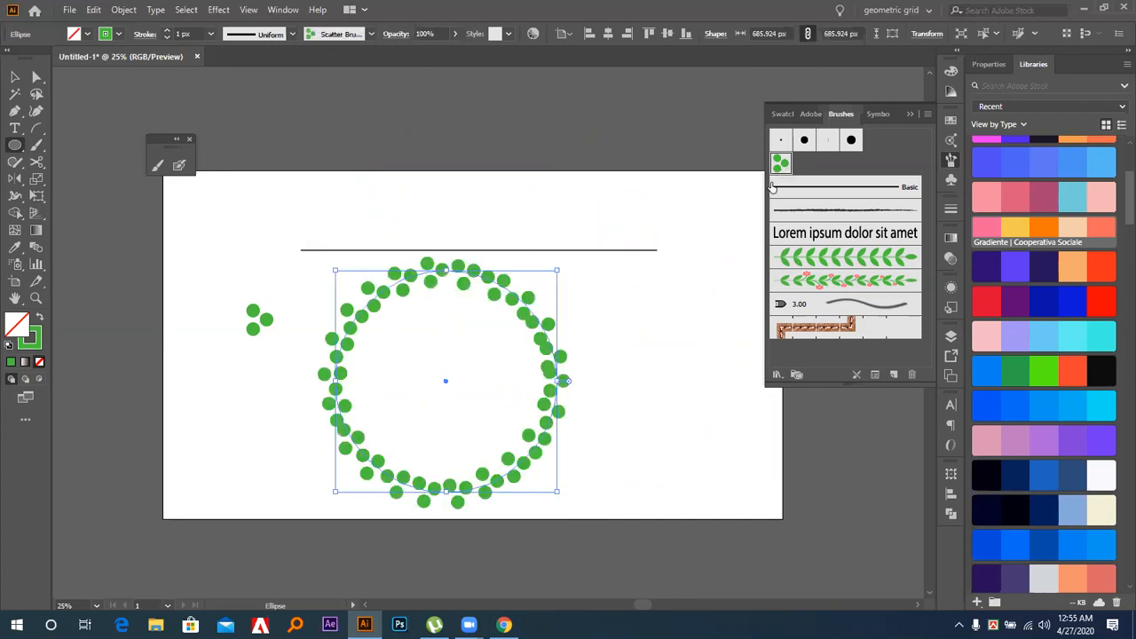
# Set the stroke weight of the scatter-brushed circle to 0.25 px
pyautogui.click(211, 34)
pyautogui.click(190, 33)
pyautogui.click(190, 32)
pyautogui.write('0')
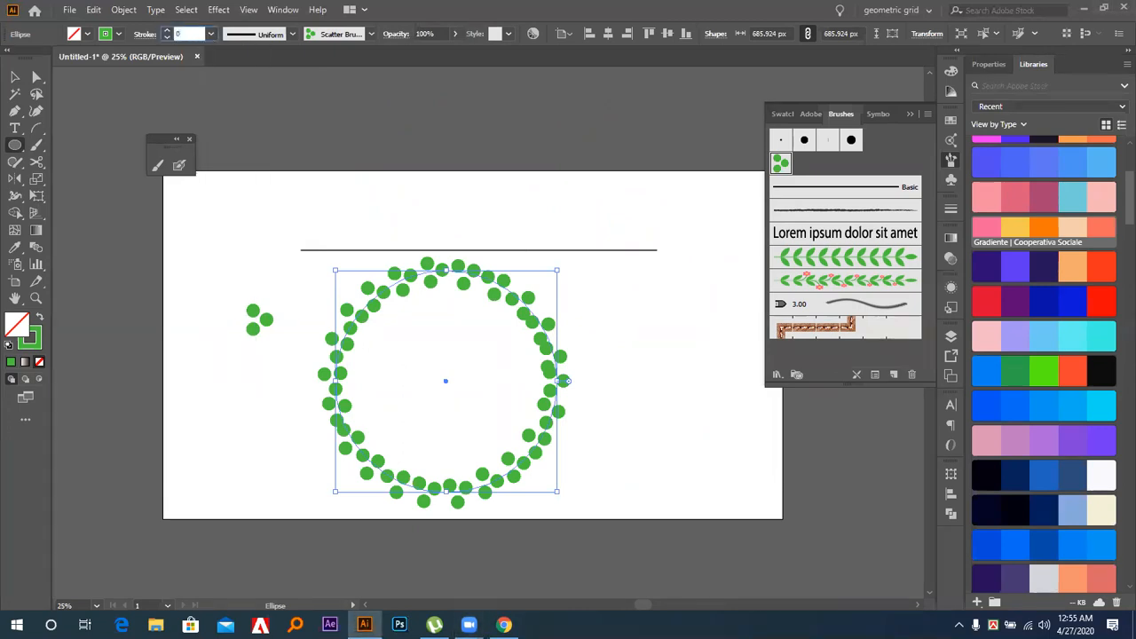
pyautogui.write('.25')
pyautogui.press('Return')
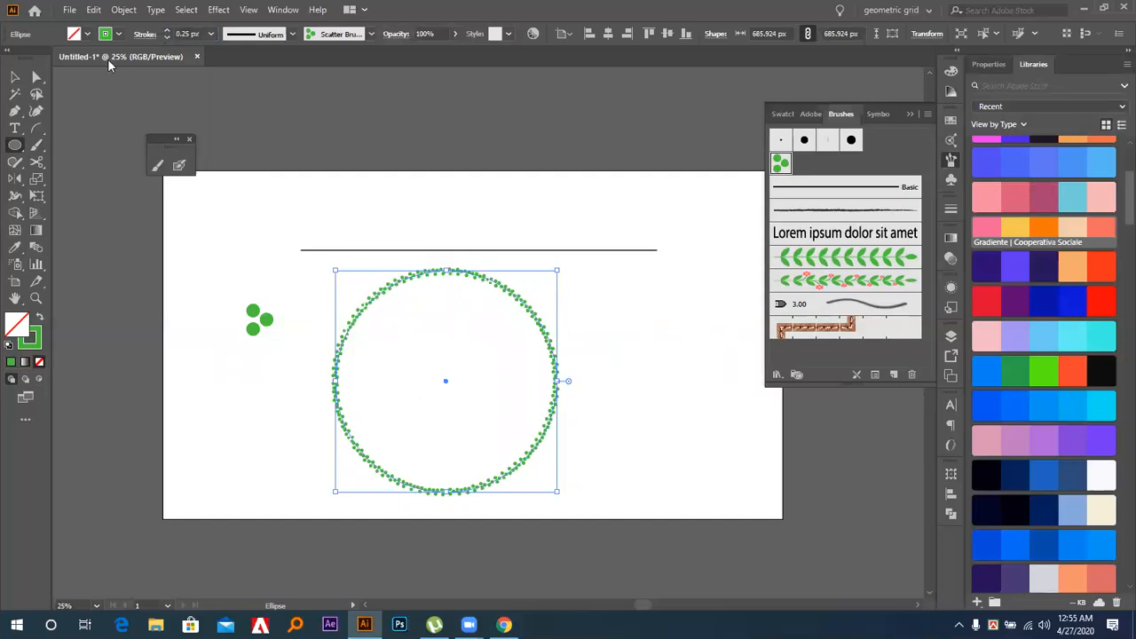
# Delete the scatter-brushed circle together with the original cluster of three green circles
pyautogui.click(11, 78)
pyautogui.click(619, 326)
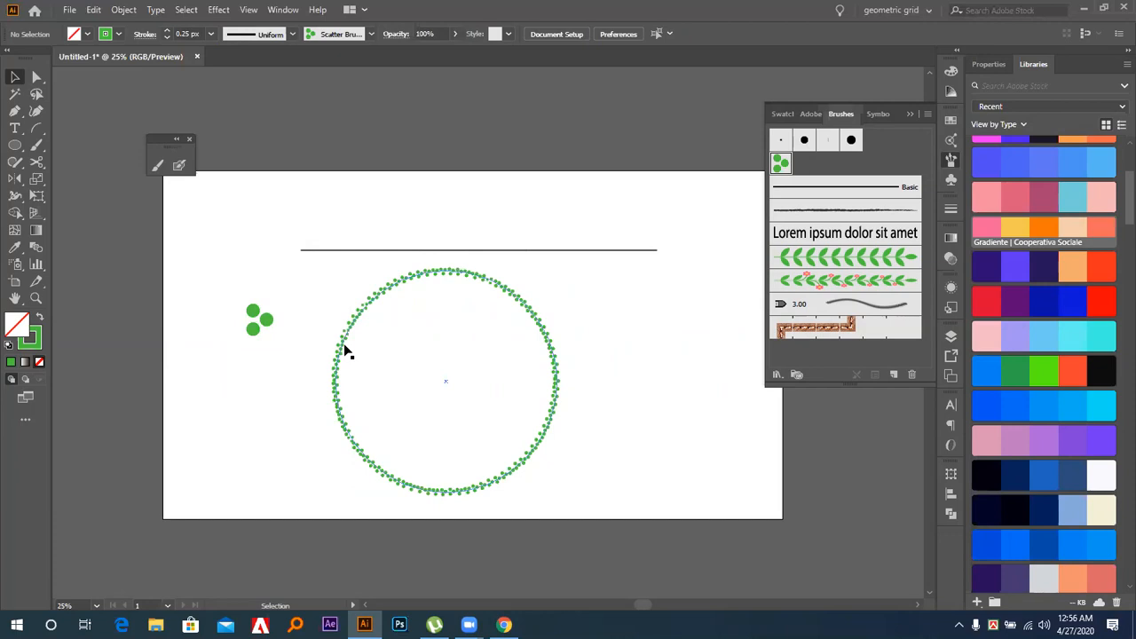
pyautogui.moveTo(207, 299); pyautogui.dragTo(510, 382)
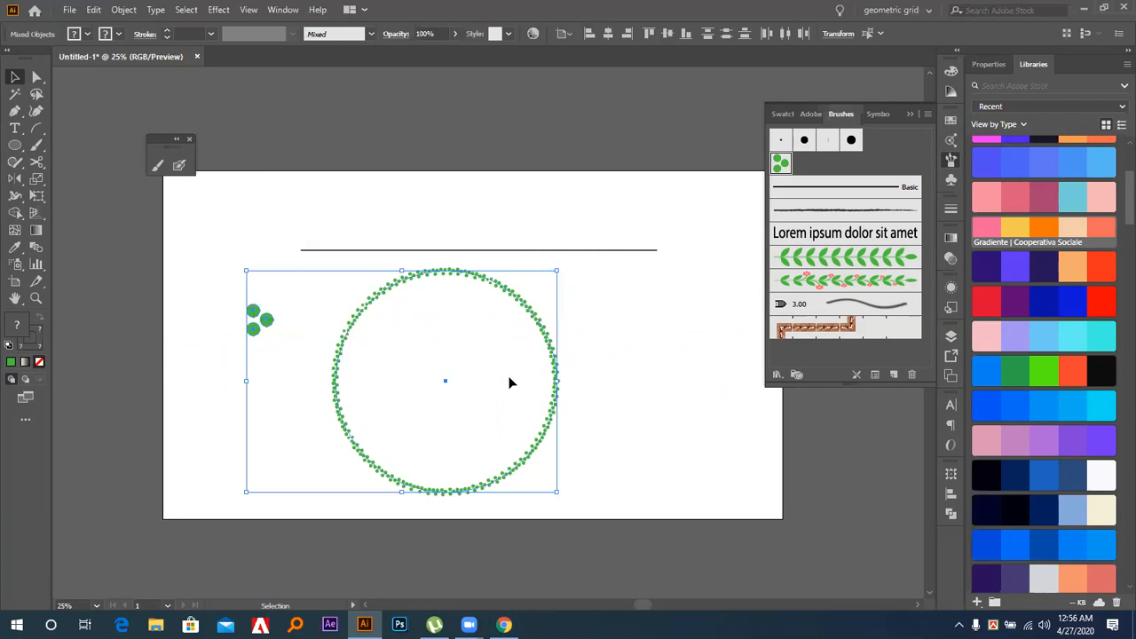
pyautogui.press('Delete')
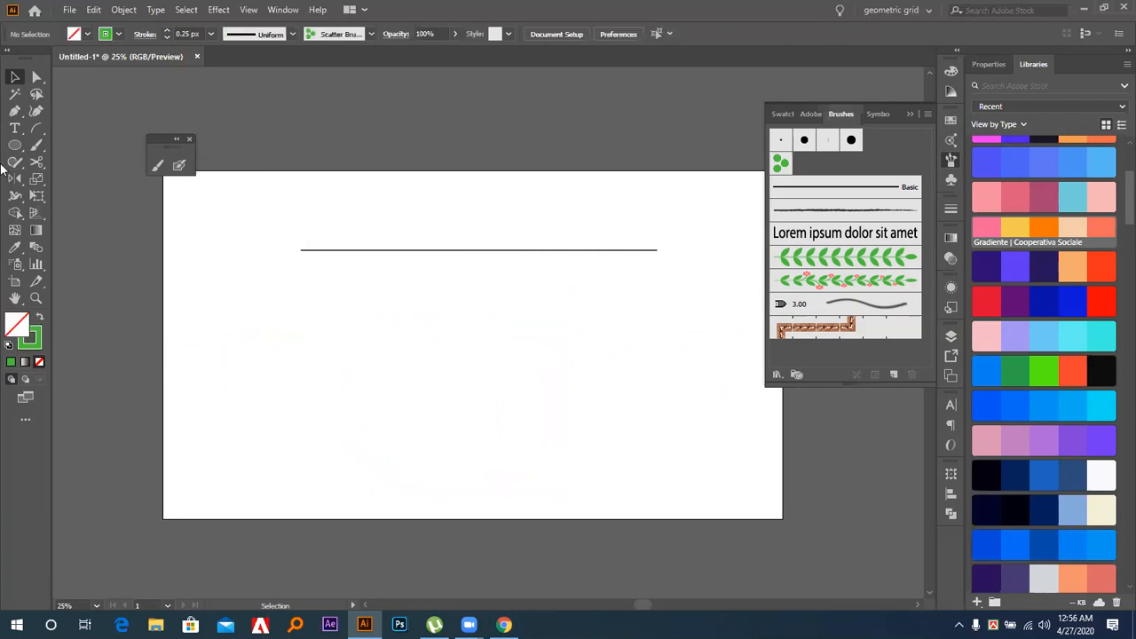
# Draw a short horizontal line below the left end of the long line and copy the long line's black stroke onto it
pyautogui.moveTo(38, 134); pyautogui.dragTo(78, 127)
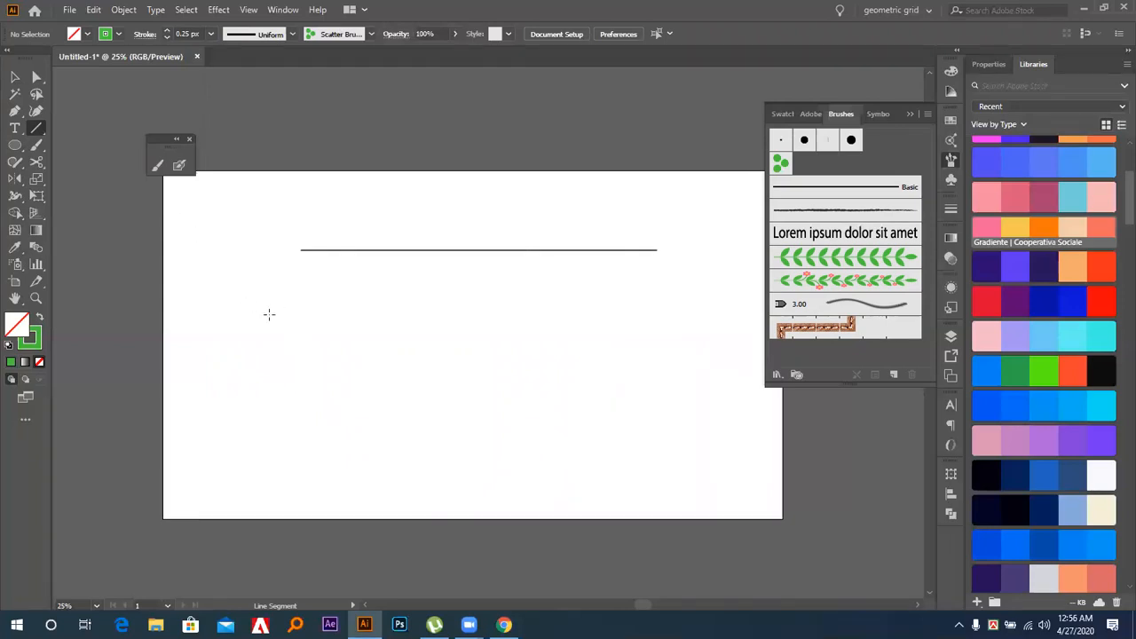
pyautogui.moveTo(303, 288); pyautogui.dragTo(404, 321)
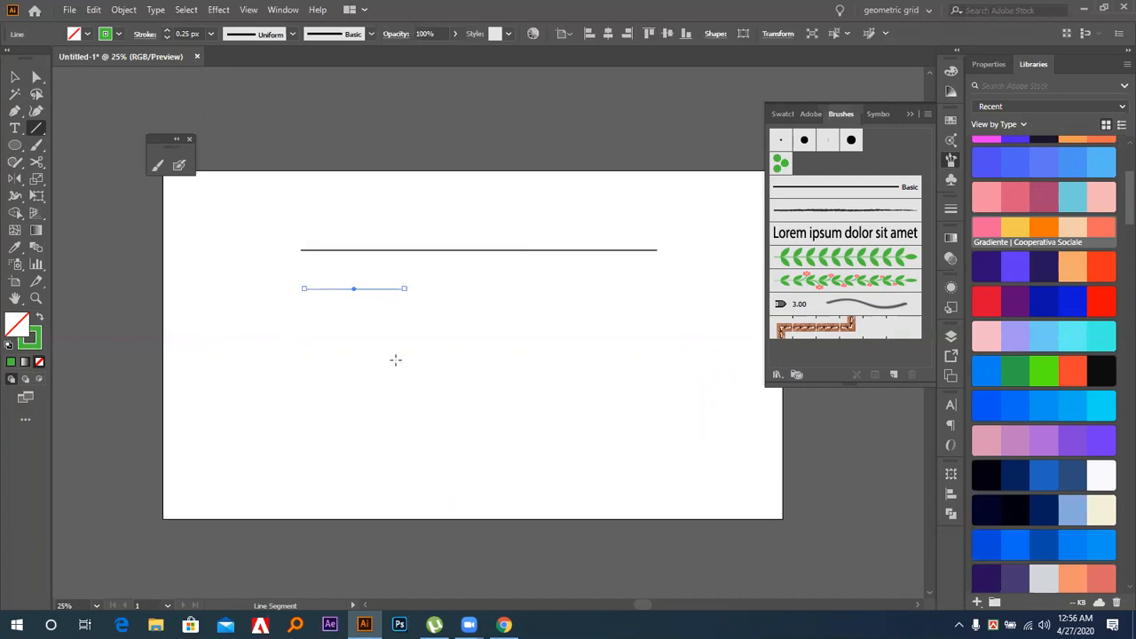
pyautogui.press('i')
pyautogui.click(443, 250)
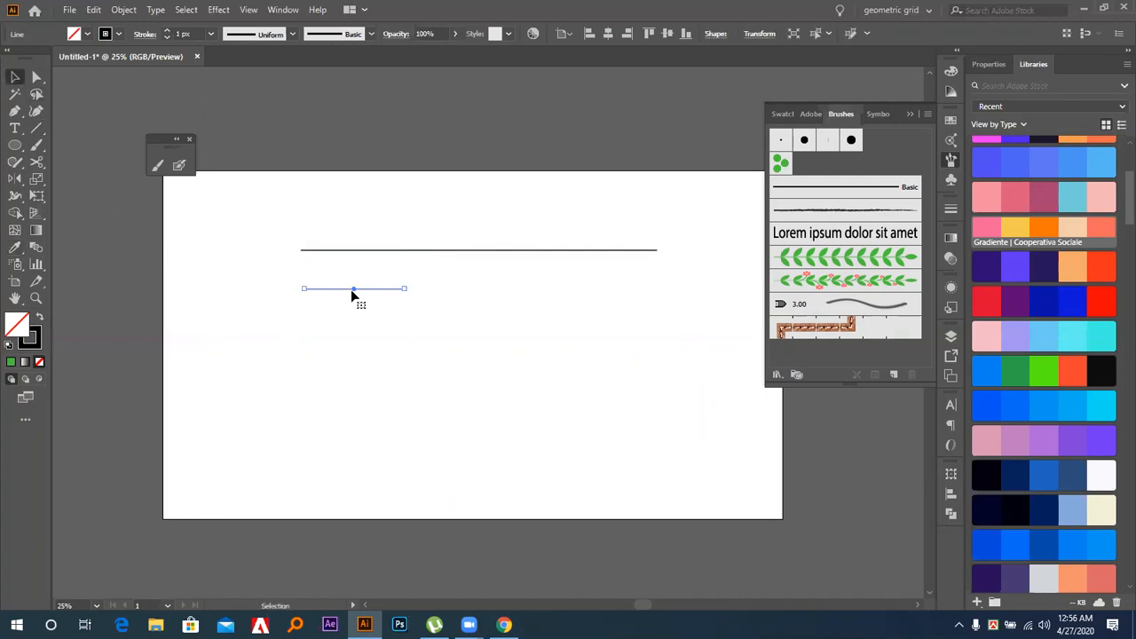
# Duplicate the short line downward repeatedly at a small, even spacing to build a dense stack of horizontal lines
pyautogui.moveTo(351, 289); pyautogui.dragTo(352, 293)
pyautogui.hotkey('ctrl', 'd')
pyautogui.hotkey('ctrl', 'd')
pyautogui.hotkey('ctrl', 'd')
pyautogui.hotkey('ctrl', 'd')
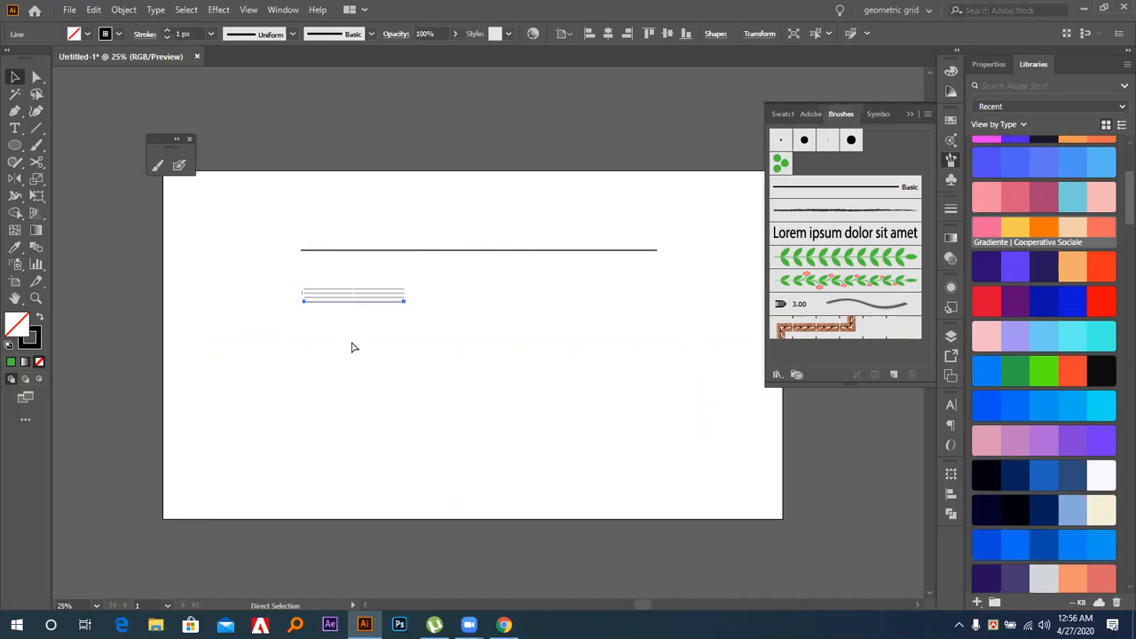
pyautogui.hotkey('ctrl', 'd')
pyautogui.hotkey('ctrl', 'd')
pyautogui.hotkey('ctrl', 'd')
pyautogui.hotkey('ctrl', 'd')
pyautogui.hotkey('ctrl', 'd')
pyautogui.hotkey('ctrl', 'd')
pyautogui.hotkey('ctrl', 'd')
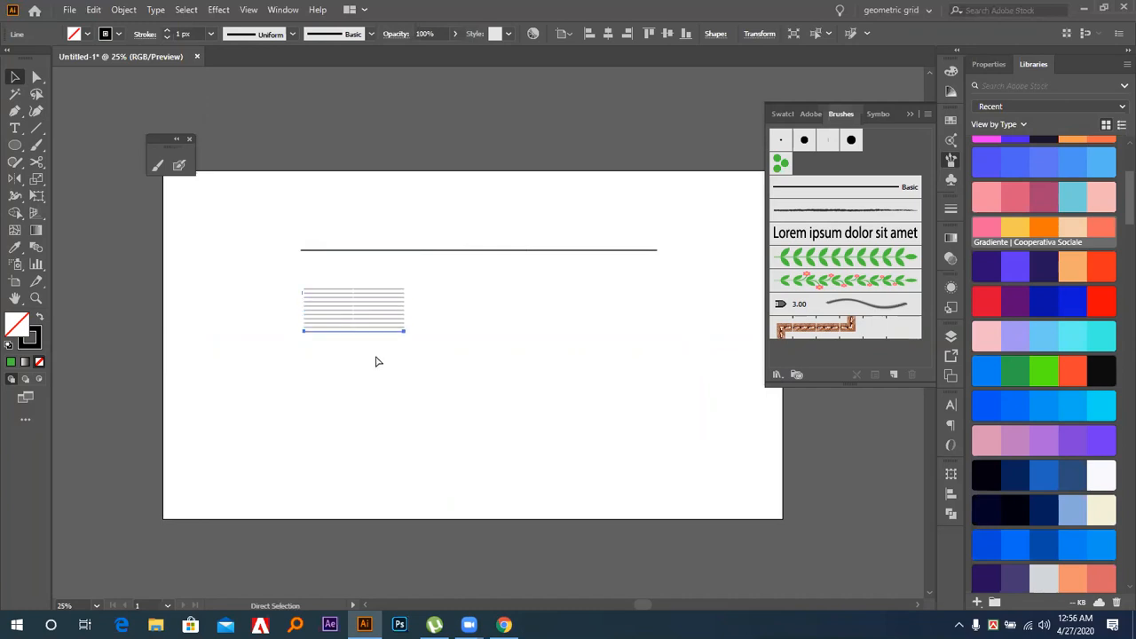
pyautogui.hotkey('ctrl', 'd')
pyautogui.hotkey('ctrl', 'd')
pyautogui.hotkey('ctrl', 'd')
pyautogui.press('v')
pyautogui.moveTo(365, 274); pyautogui.dragTo(389, 382)
pyautogui.press('ctrl')
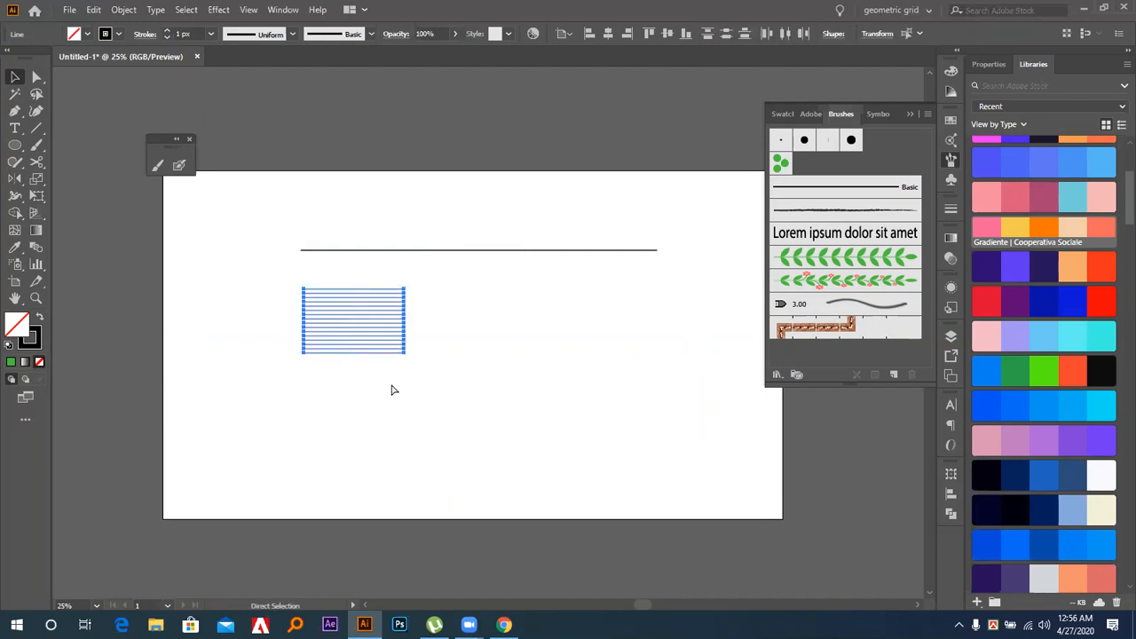
pyautogui.click(480, 414)
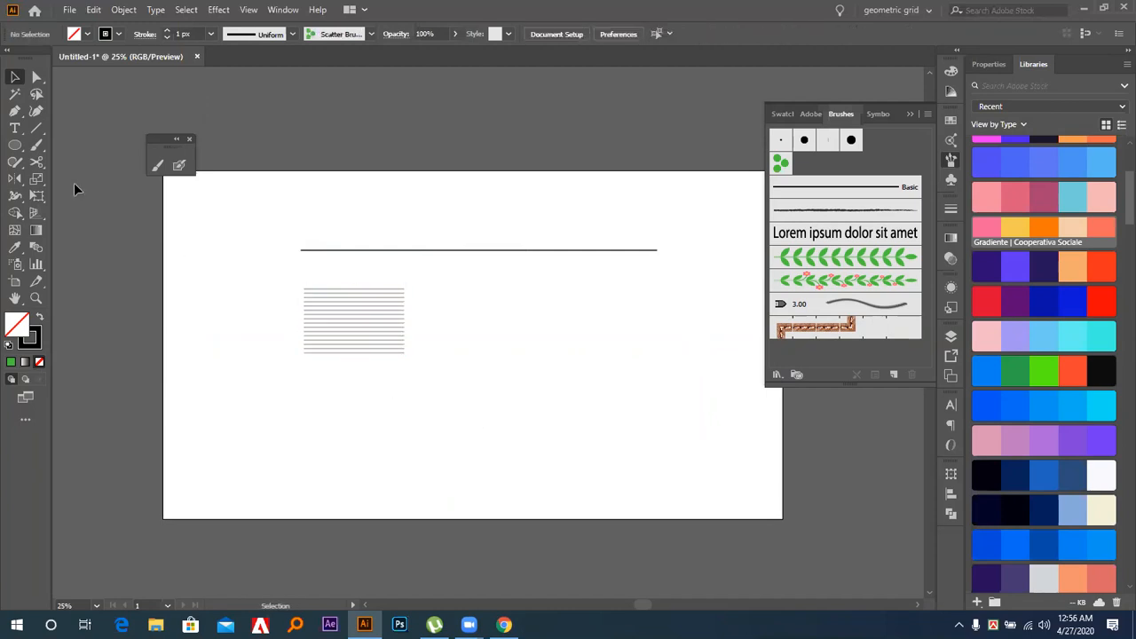
# Draw a rectangle about 209 × 198 px beside the line stack and bend its upper edge into a shallow arch
pyautogui.press('m')
pyautogui.moveTo(446, 289); pyautogui.dragTo(513, 353)
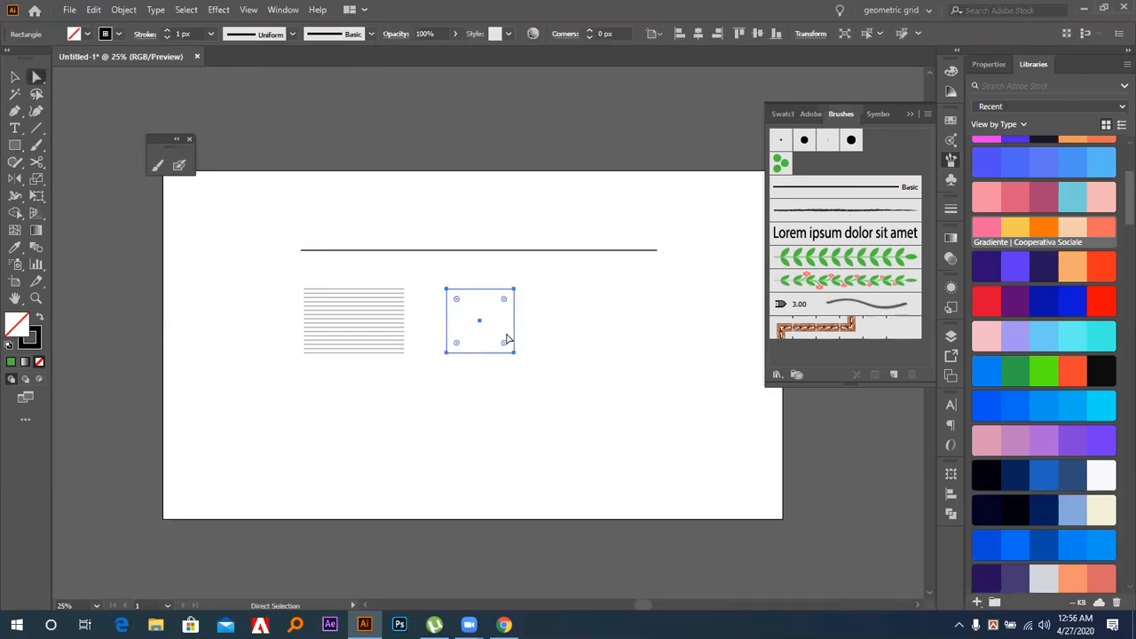
pyautogui.press('ctrl')
pyautogui.hotkey('shift', 'c')
pyautogui.moveTo(480, 289); pyautogui.dragTo(479, 283)
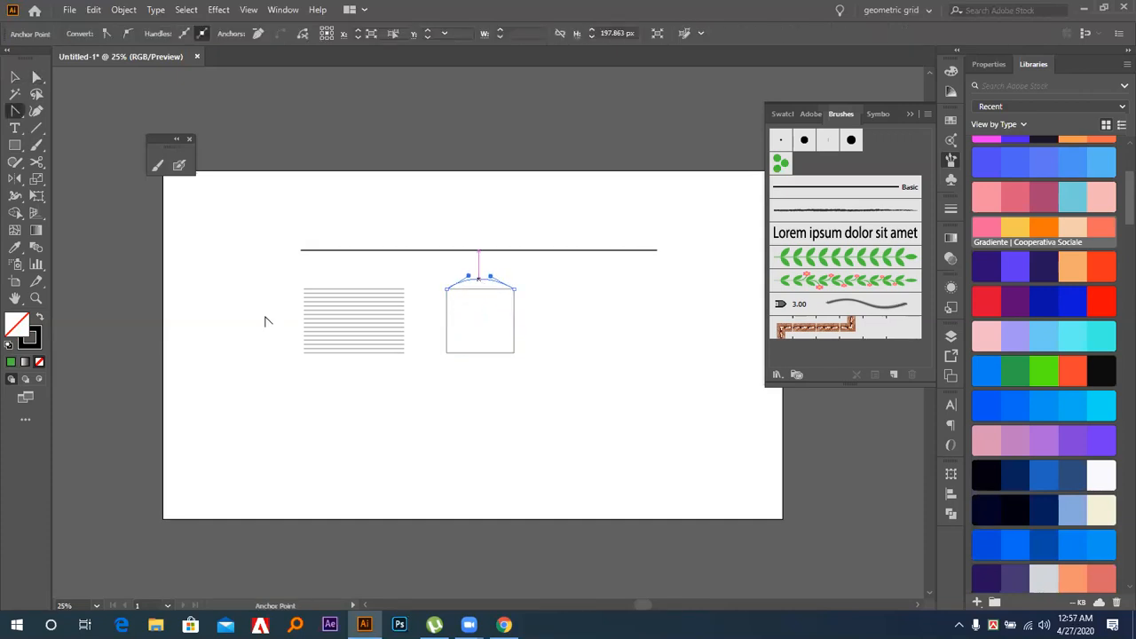
pyautogui.click(16, 78)
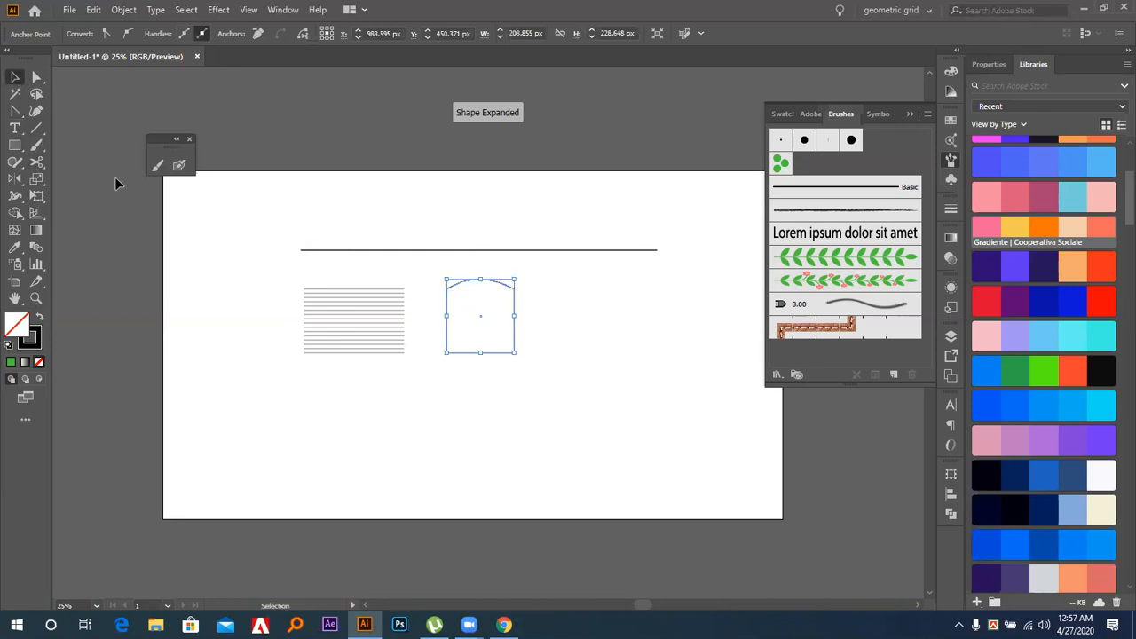
# Warp the line stack into the arched rectangle with an envelope distort and move it to the left end of the long line
pyautogui.moveTo(298, 263); pyautogui.dragTo(504, 406)
pyautogui.press('a')
pyautogui.hotkey('ctrl', 'alt', 'c')
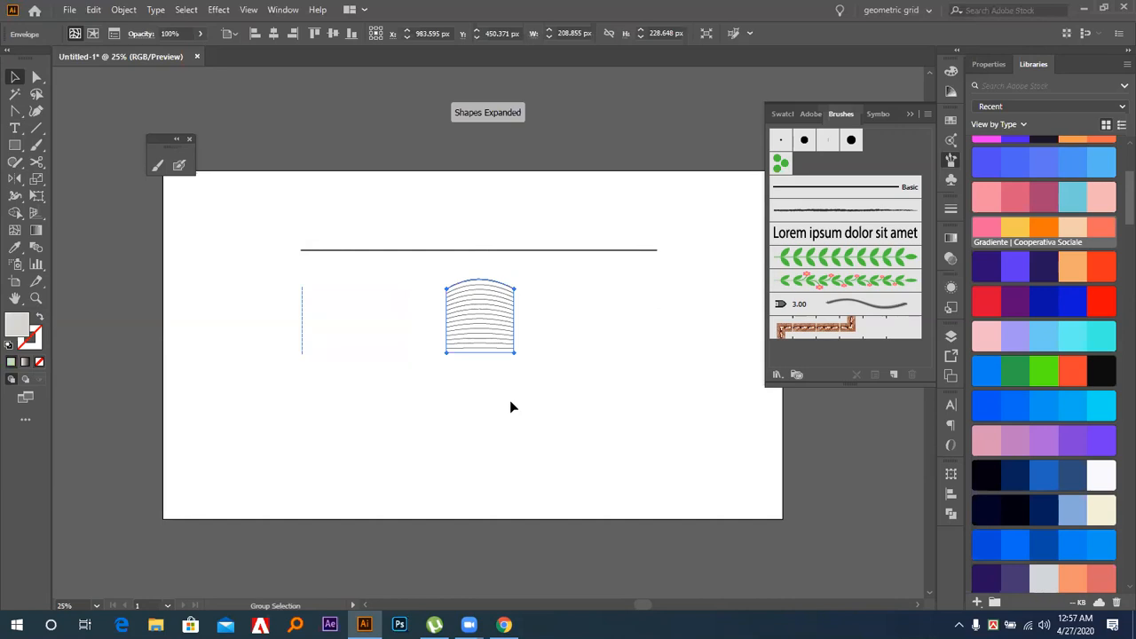
pyautogui.click(511, 408)
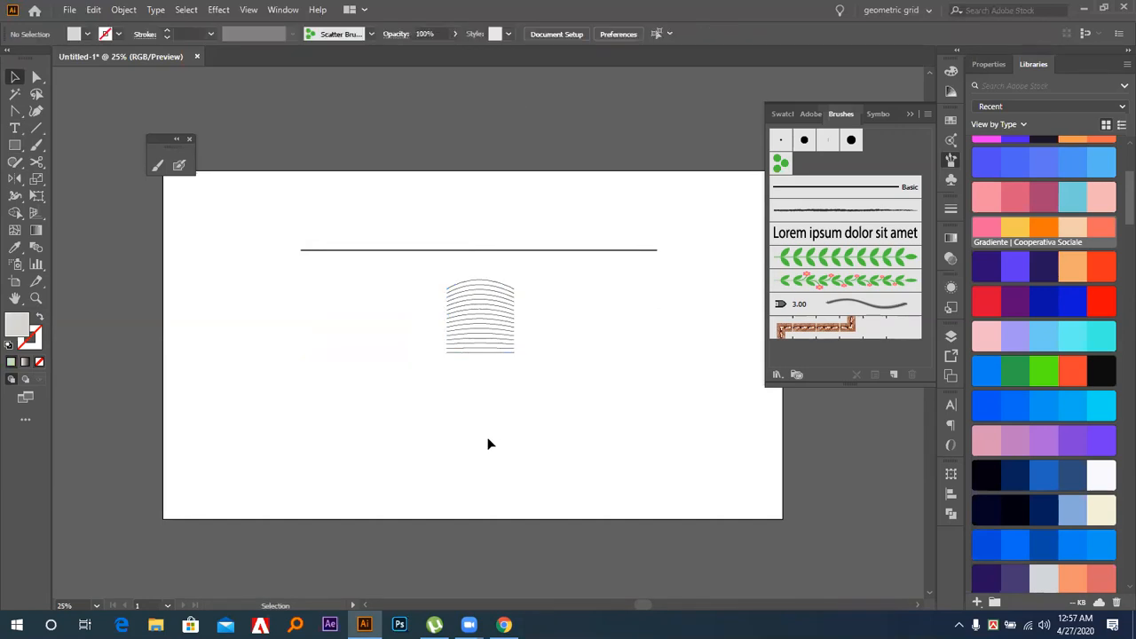
pyautogui.moveTo(489, 332); pyautogui.dragTo(414, 350)
pyautogui.click(261, 226)
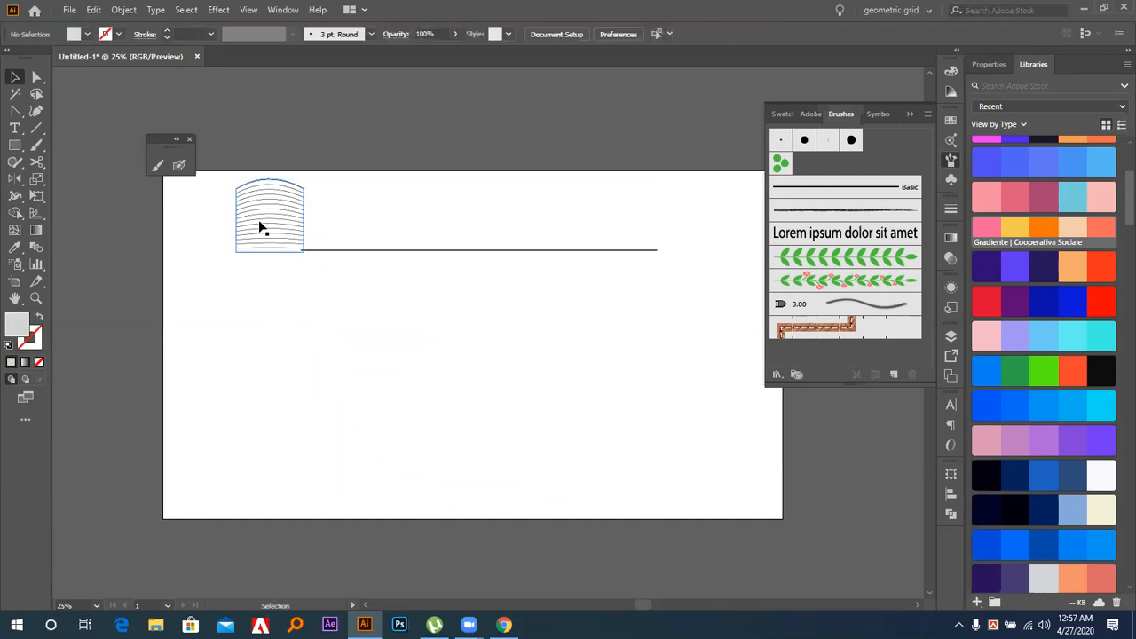
pyautogui.click(895, 376)
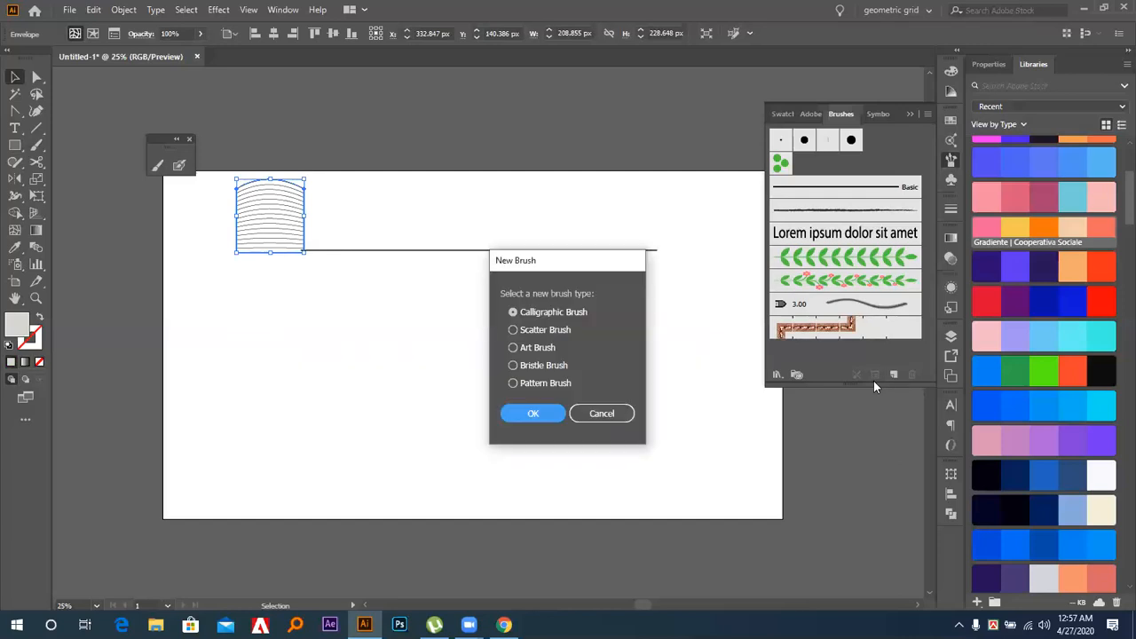
pyautogui.click(543, 334)
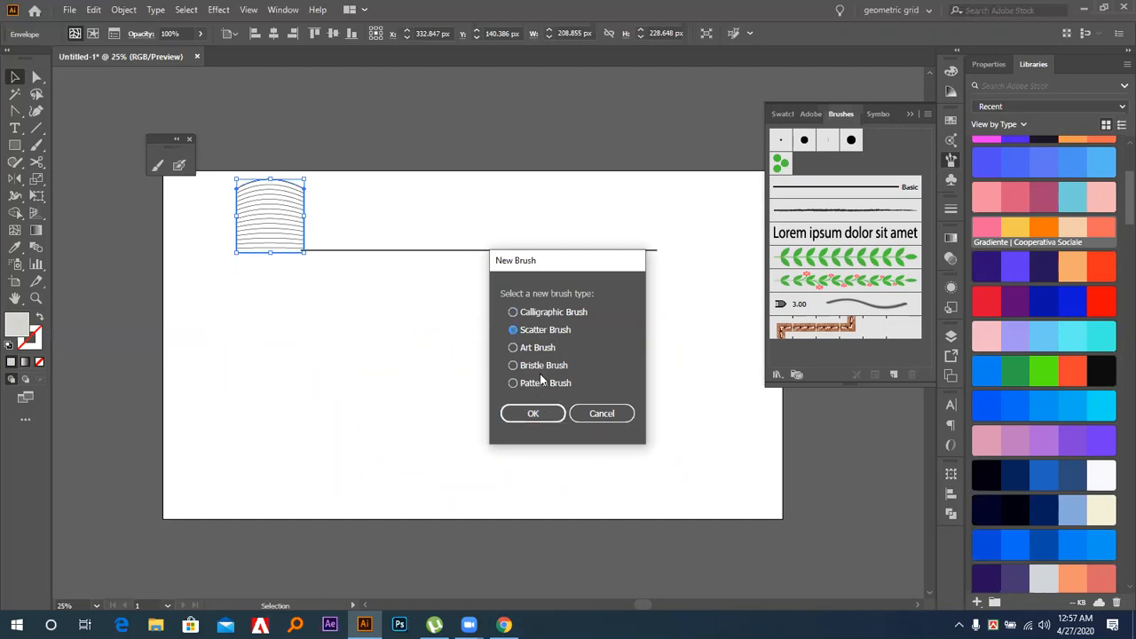
pyautogui.click(533, 368)
pyautogui.click(534, 412)
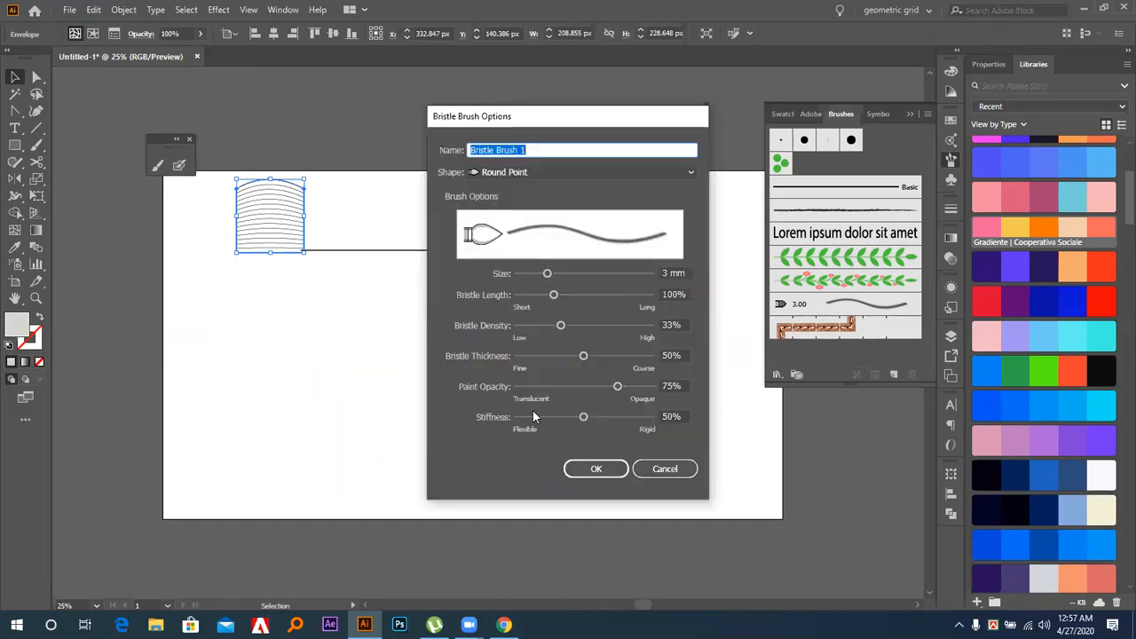
pyautogui.click(658, 473)
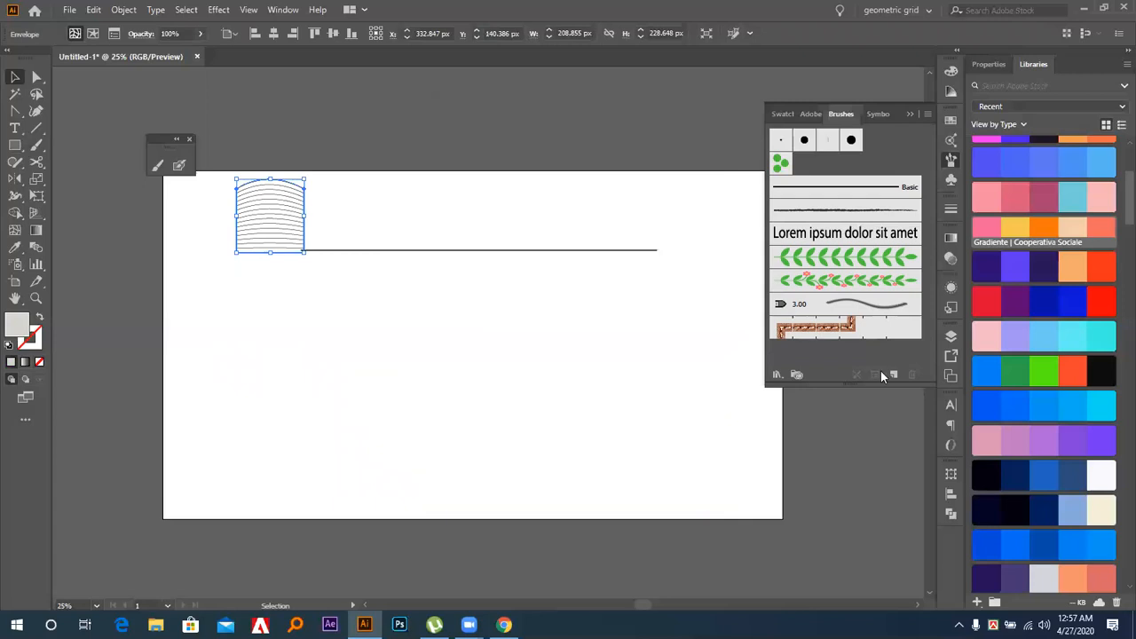
# Start a new pattern brush from the arched line artwork
pyautogui.click(892, 376)
pyautogui.click(542, 381)
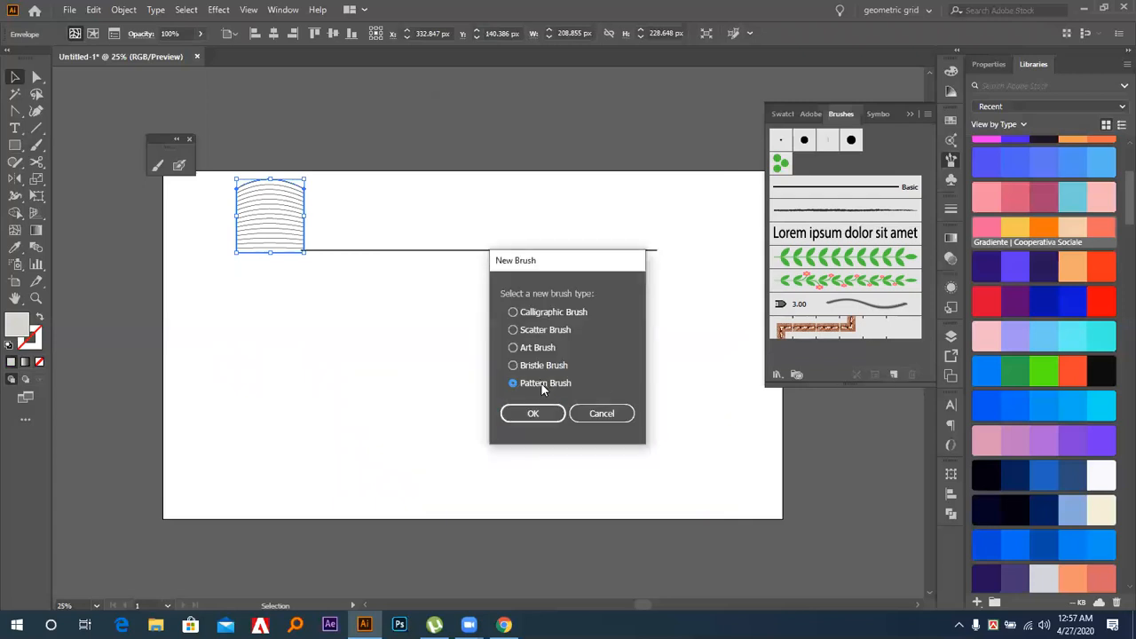
pyautogui.click(533, 413)
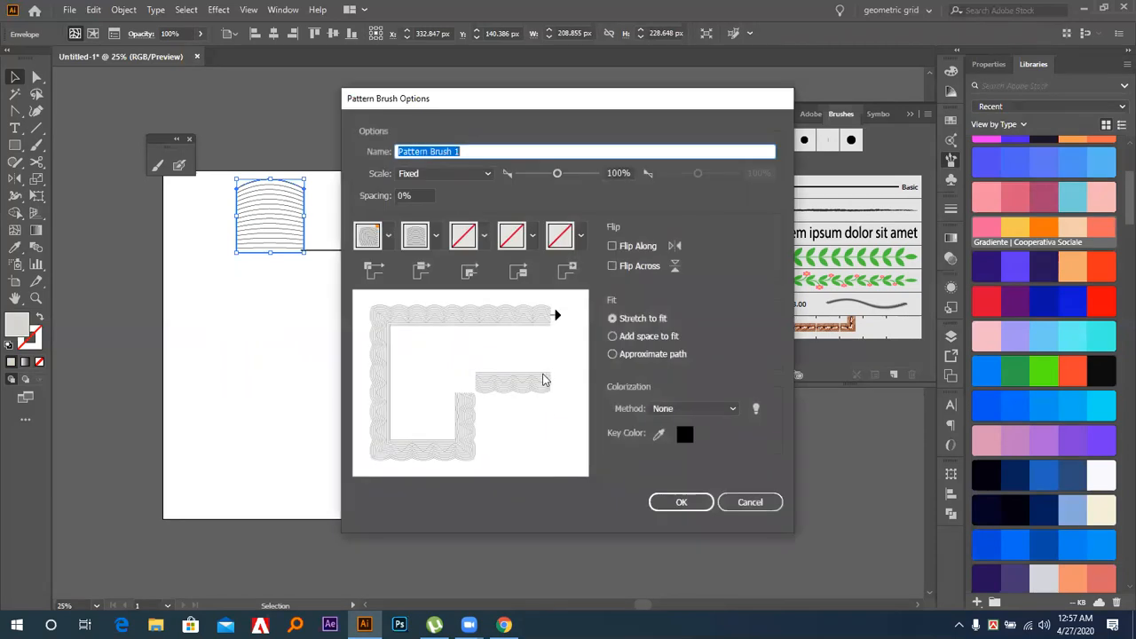
# Use Auto-Centered tiles for the pattern brush's outer and inner corners and create the brush
pyautogui.moveTo(532, 101); pyautogui.dragTo(706, 100)
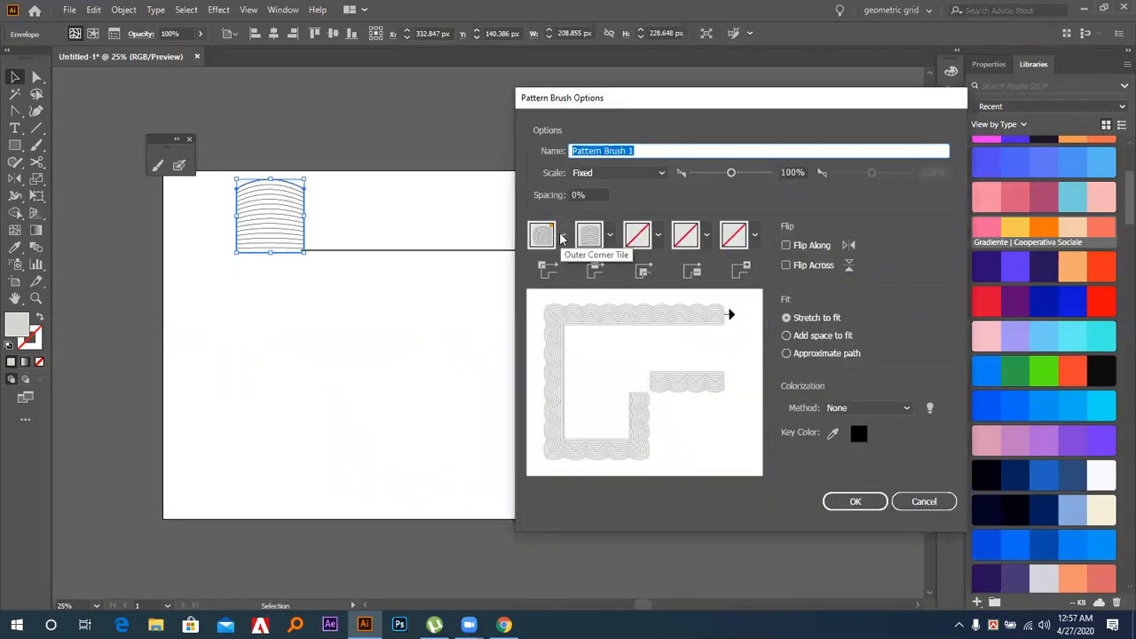
pyautogui.click(561, 237)
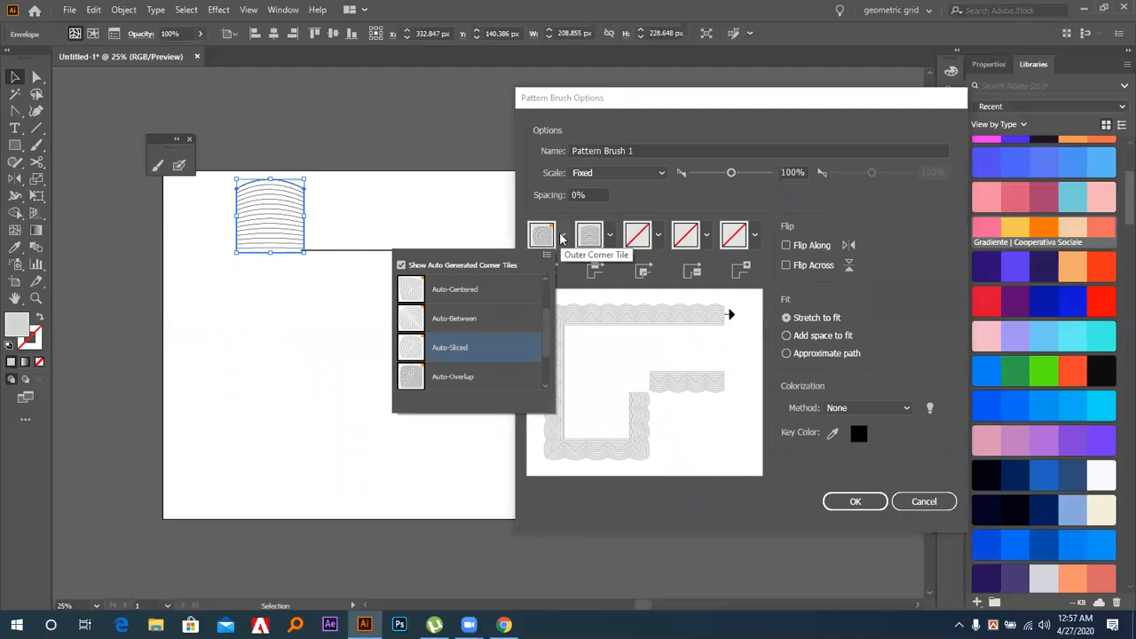
pyautogui.click(460, 292)
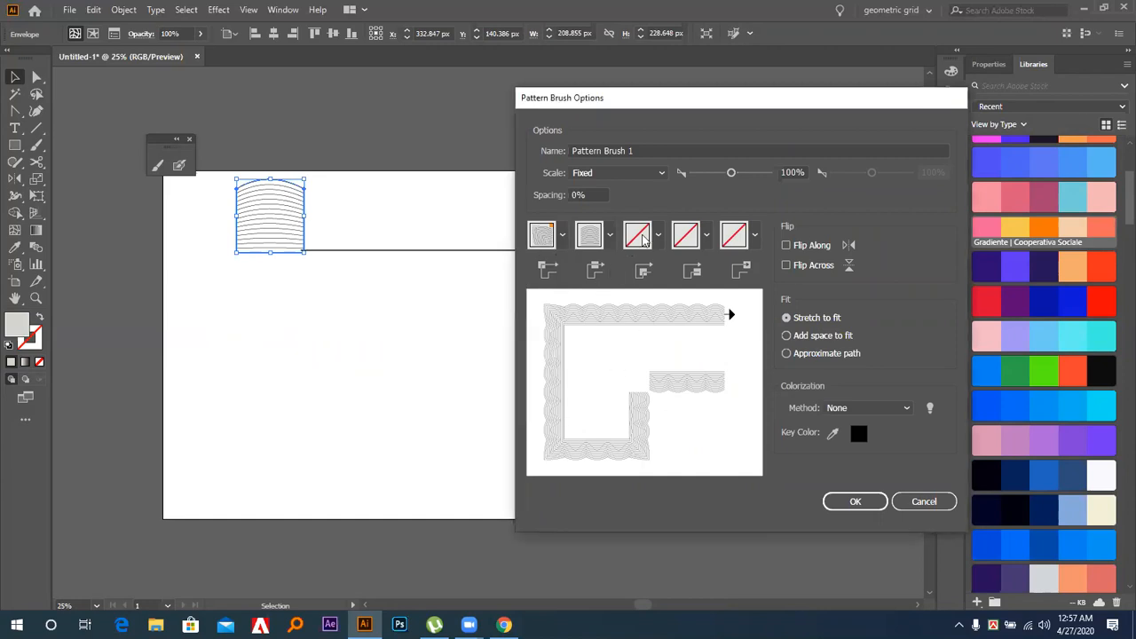
pyautogui.click(610, 237)
pyautogui.click(610, 237)
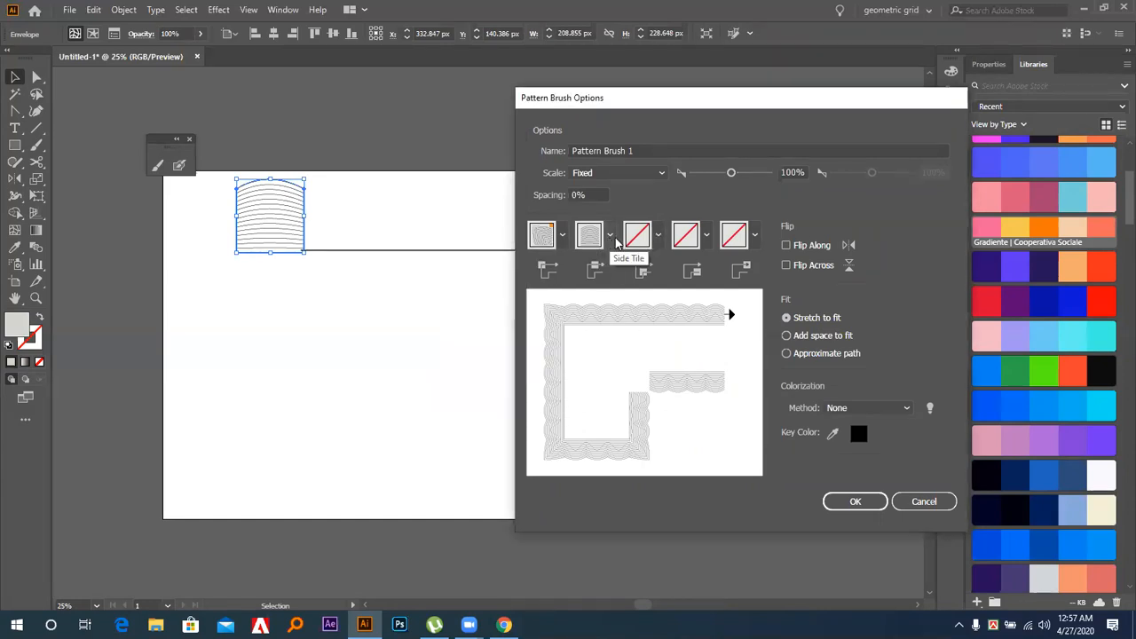
pyautogui.click(658, 236)
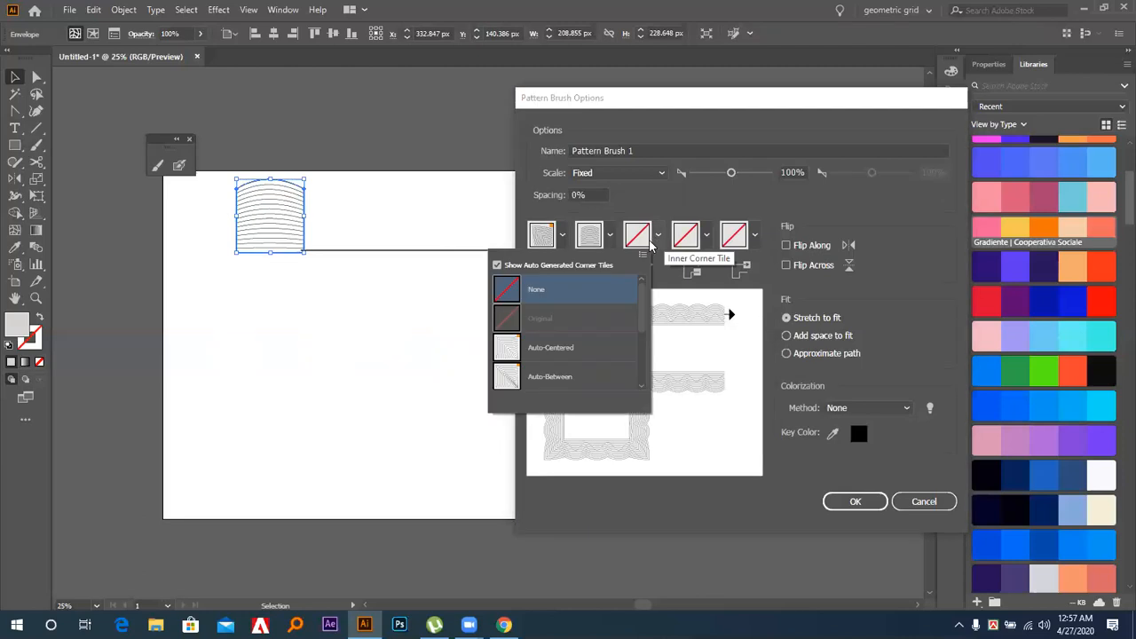
pyautogui.click(536, 349)
pyautogui.click(707, 236)
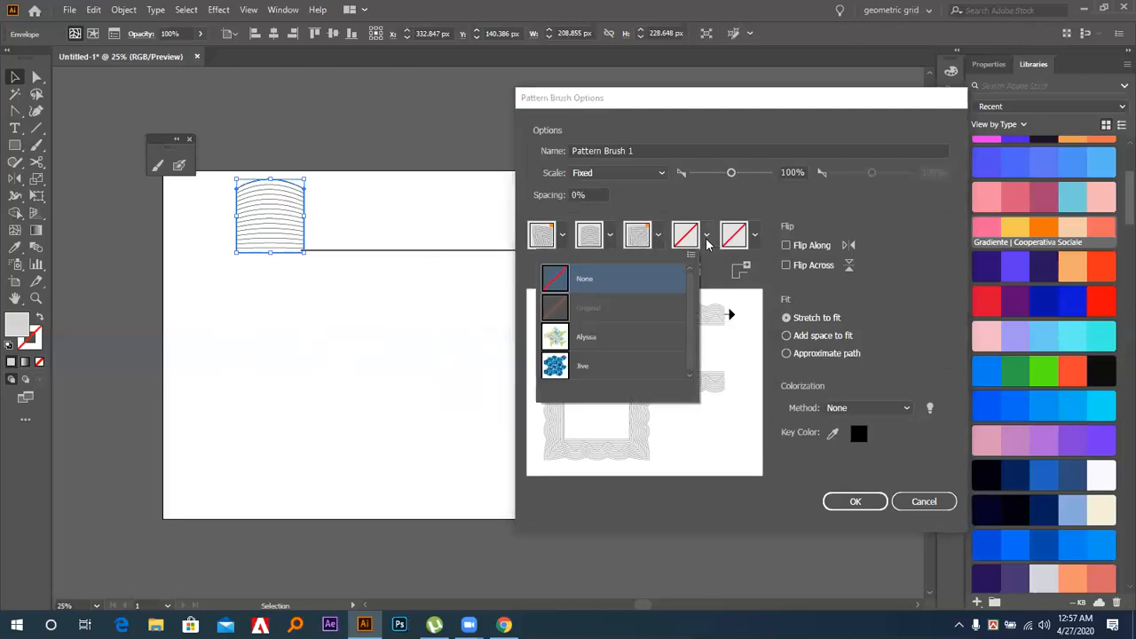
pyautogui.click(723, 197)
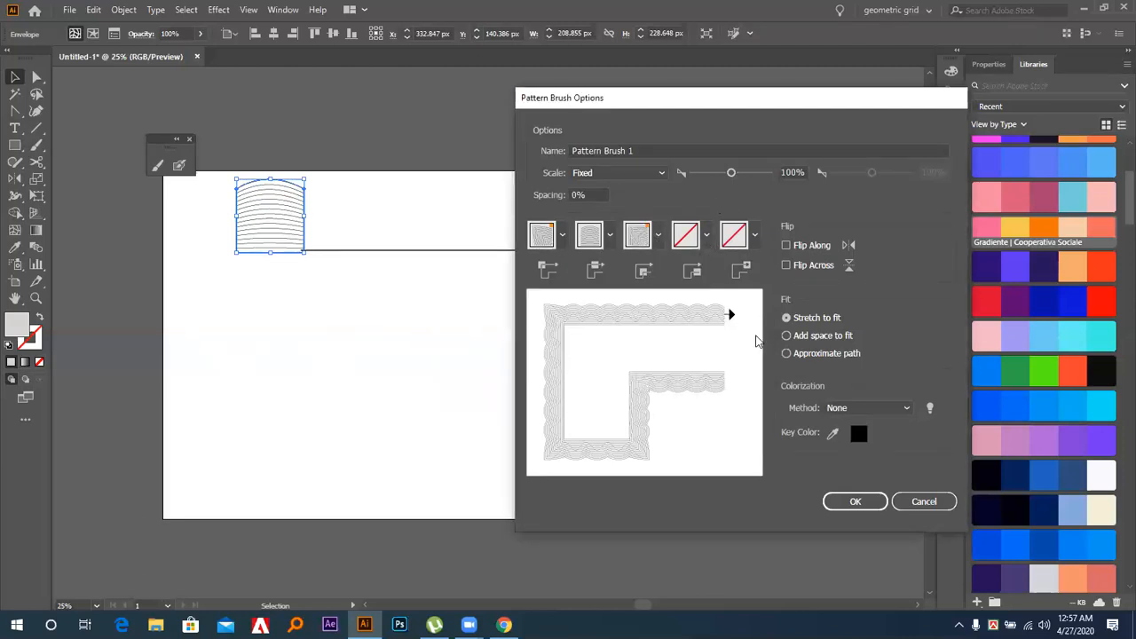
pyautogui.click(855, 501)
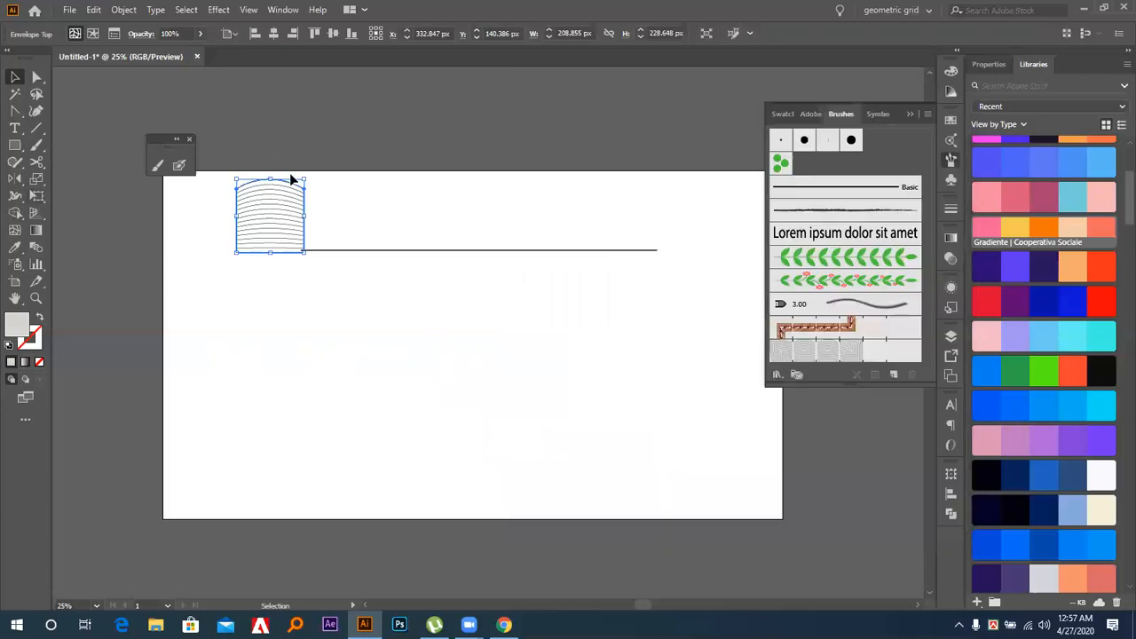
# Delete the arched line artwork and the long line from the artboard
pyautogui.moveTo(237, 151); pyautogui.dragTo(692, 372)
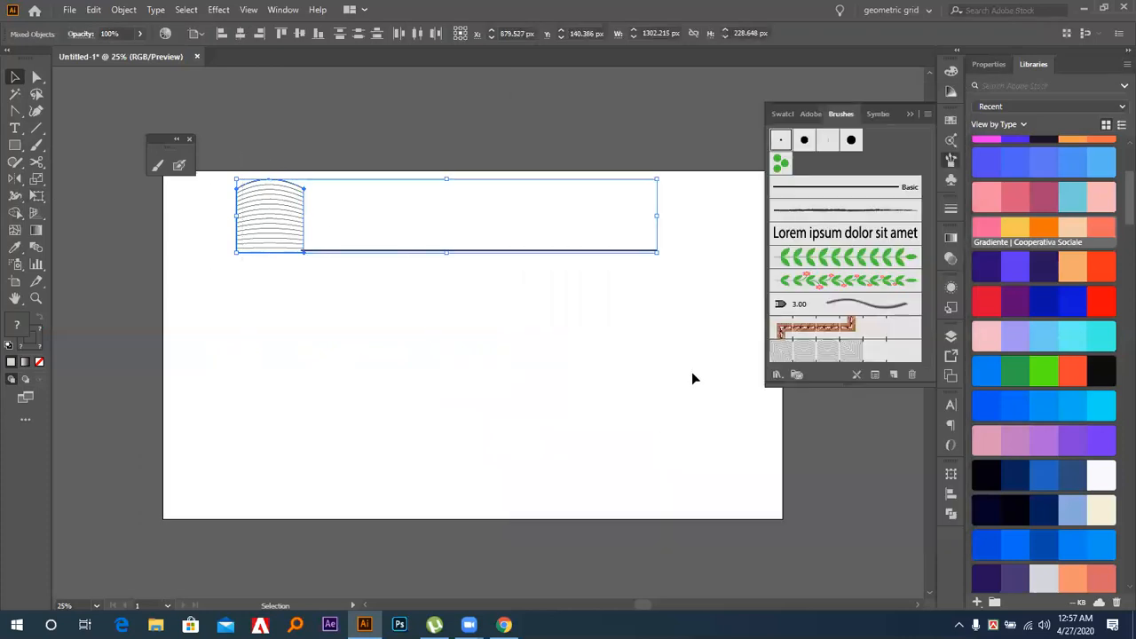
pyautogui.press('Delete')
pyautogui.moveTo(164, 140); pyautogui.dragTo(88, 84)
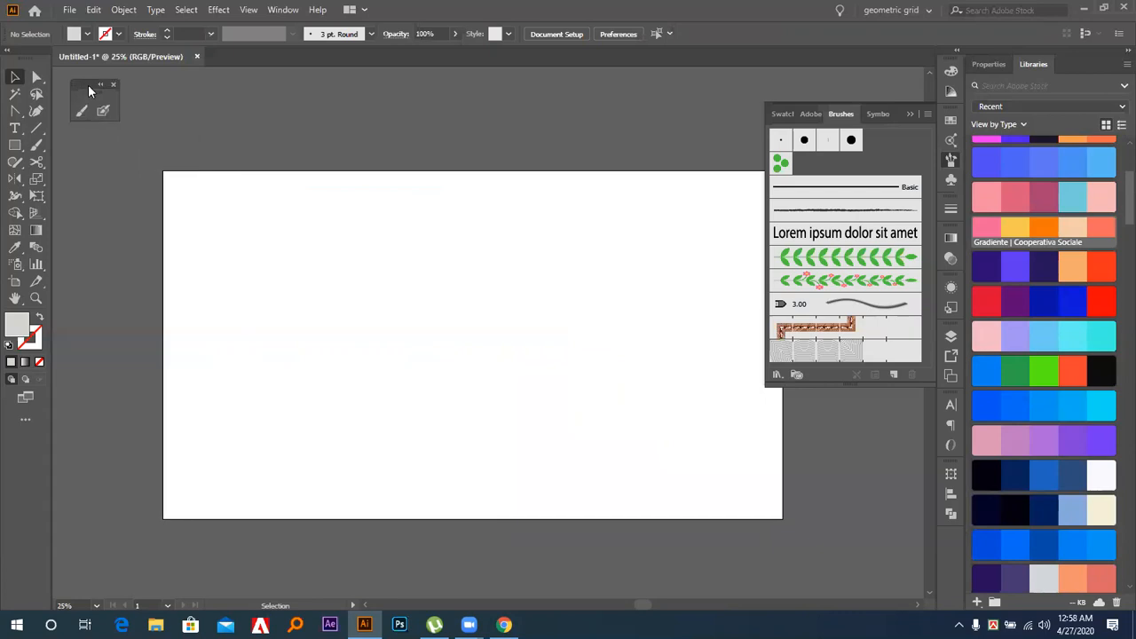
# Draw a rectangle almost filling the artboard, swap its fill to the stroke, and apply the new arched-line pattern brush
pyautogui.click(15, 149)
pyautogui.moveTo(175, 181)
pyautogui.mouseDown()
pyautogui.moveTo(629, 456)
pyautogui.moveTo(771, 512)
pyautogui.mouseUp()
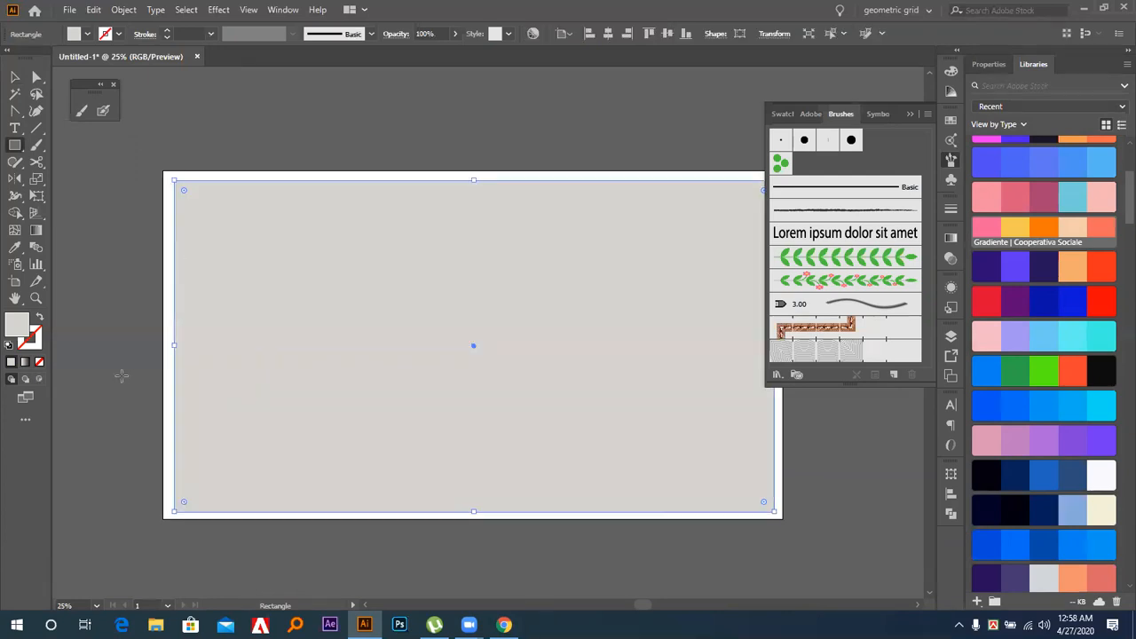
pyautogui.hotkey('shift', 'x')
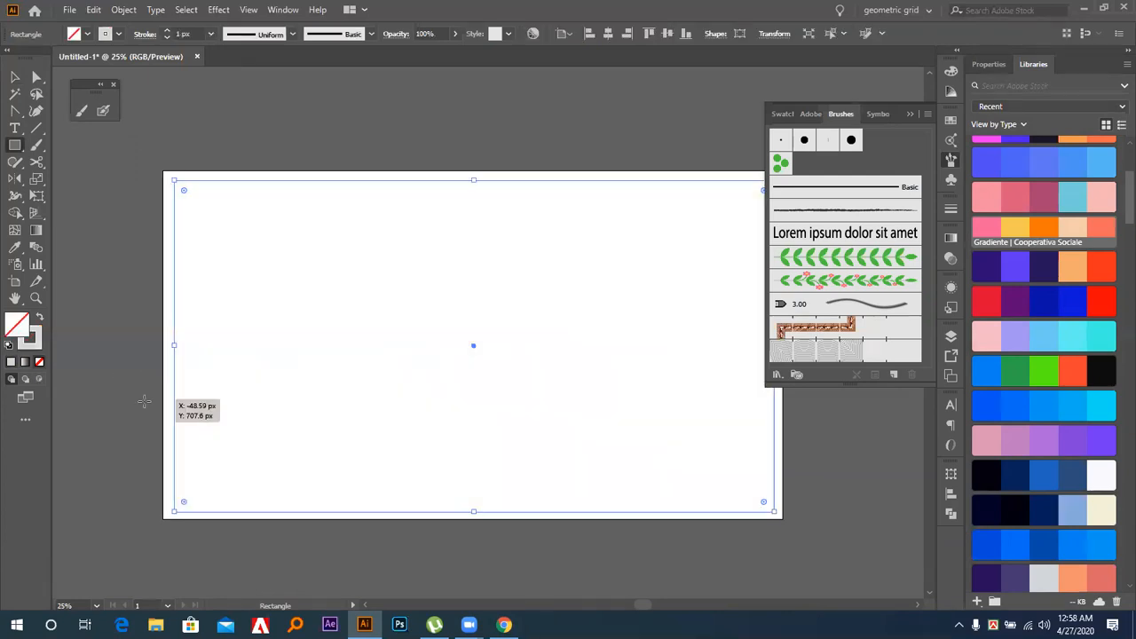
pyautogui.click(804, 351)
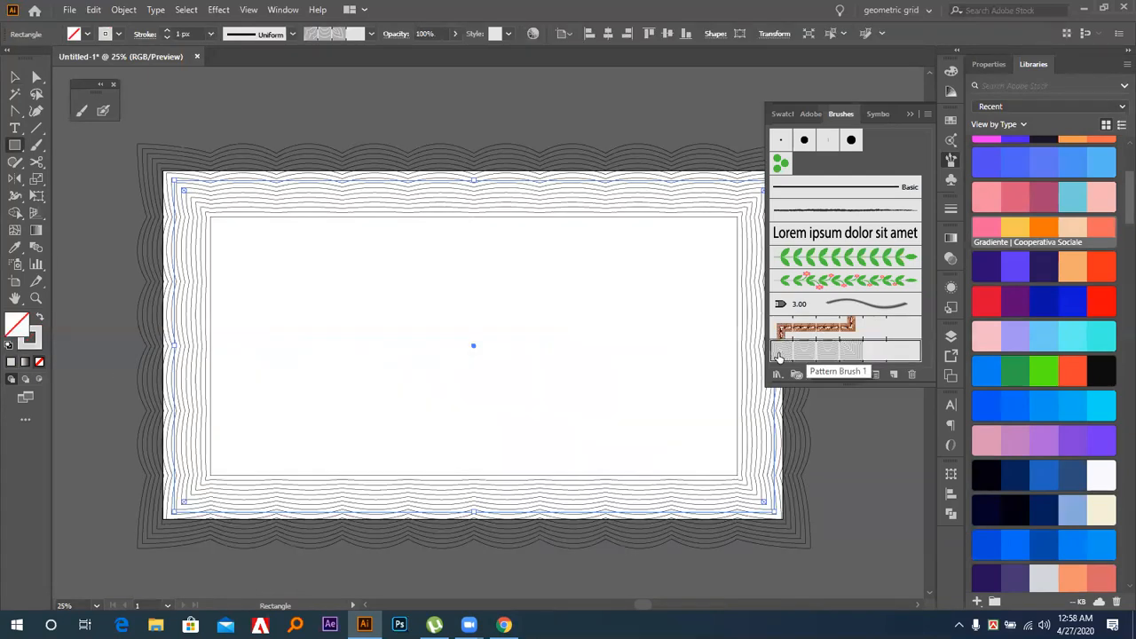
# Set the rectangle's stroke weight to 0.5 px and shrink the rectangle so its patterned border fits inside the artboard
pyautogui.click(201, 32)
pyautogui.write('0')
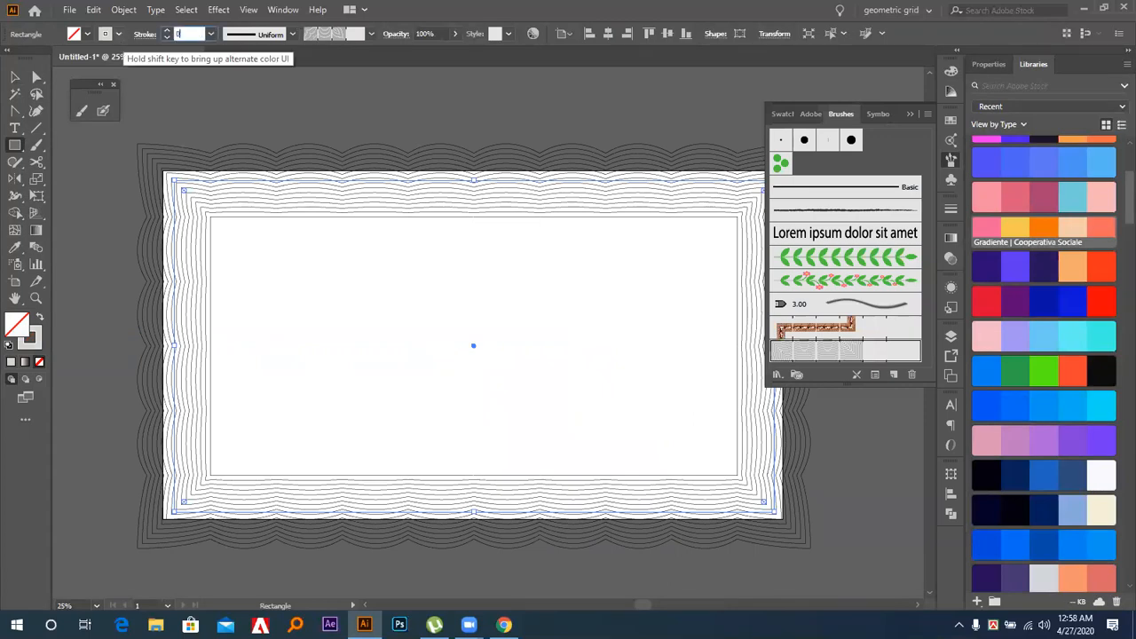
pyautogui.write('.5')
pyautogui.press('Return')
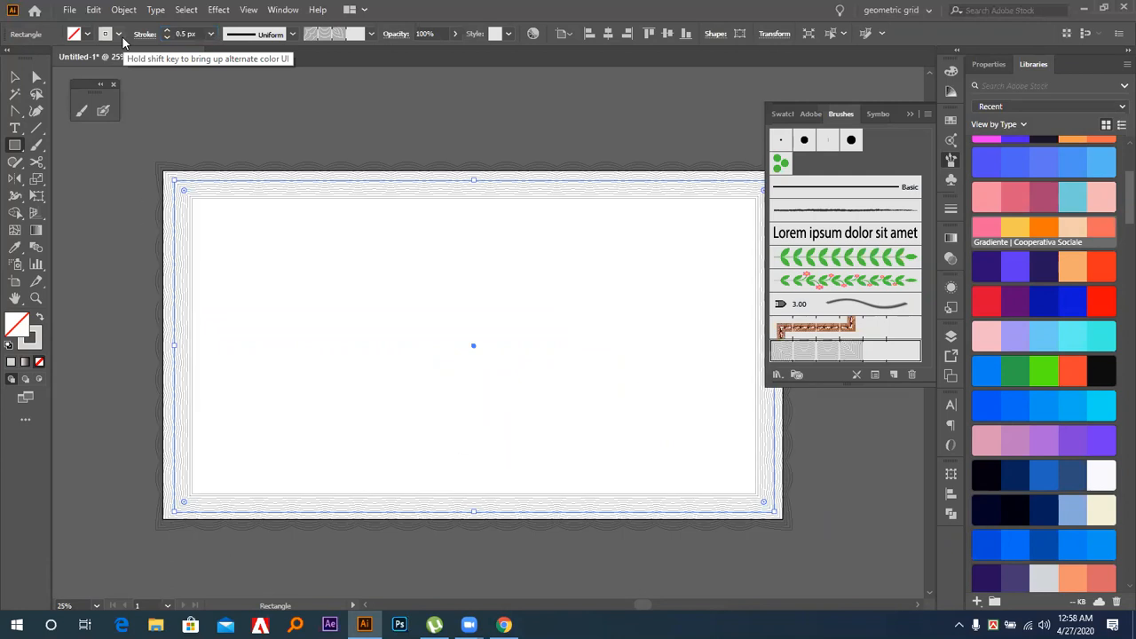
pyautogui.click(15, 77)
pyautogui.moveTo(171, 178); pyautogui.dragTo(213, 204)
pyautogui.click(283, 130)
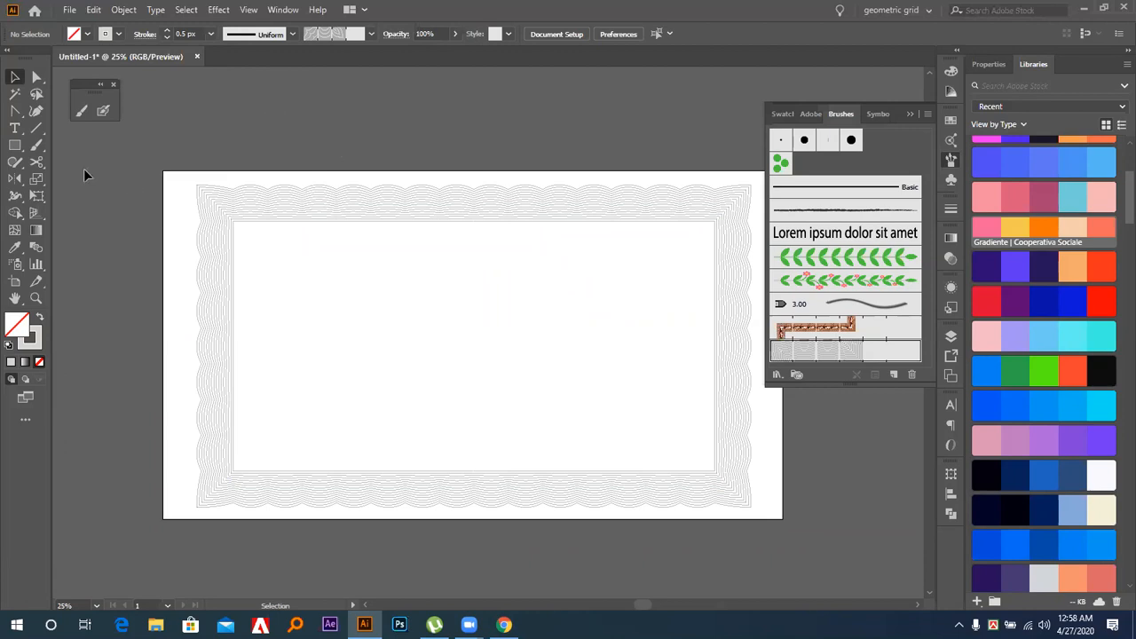
# Delete the patterned rectangle to clear the artboard
pyautogui.click(82, 111)
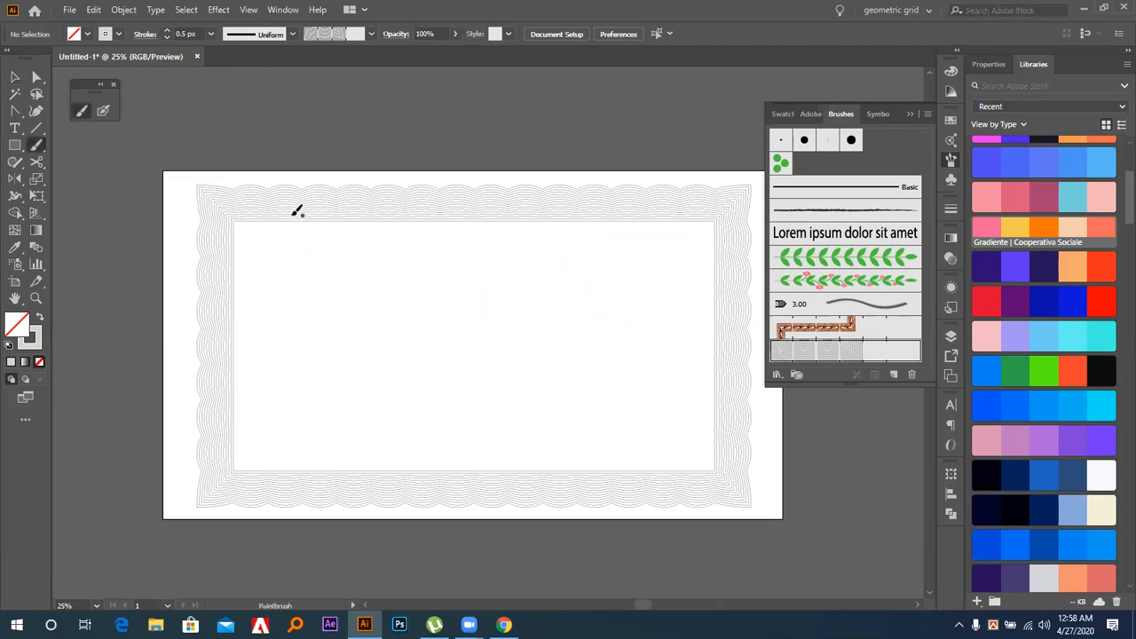
pyautogui.press('v')
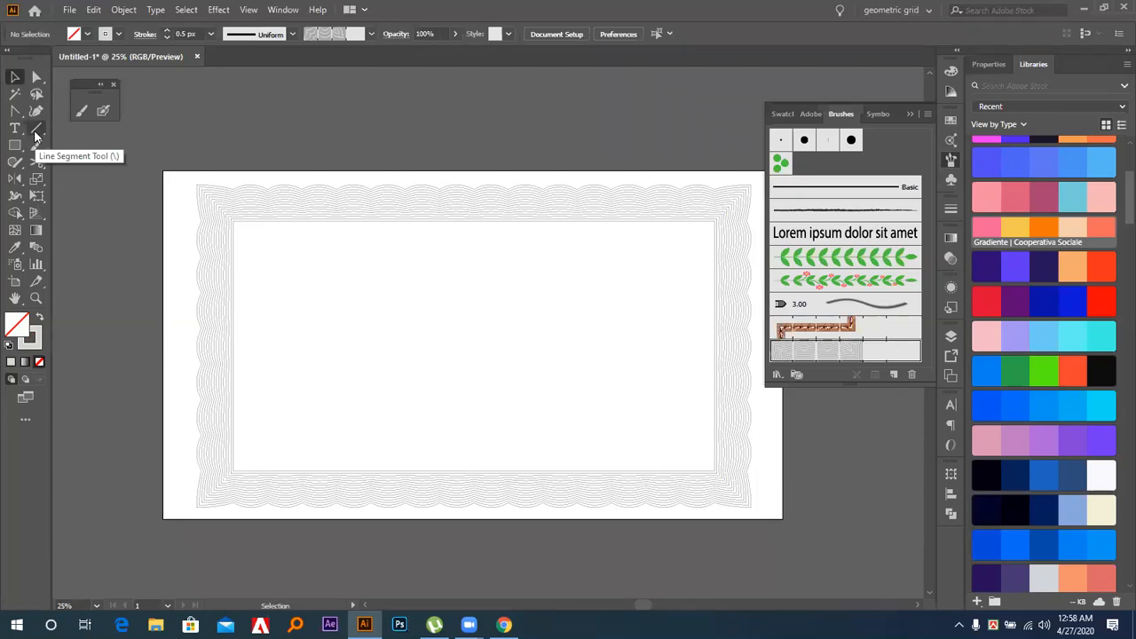
pyautogui.moveTo(254, 142); pyautogui.dragTo(349, 264)
pyautogui.press('Delete')
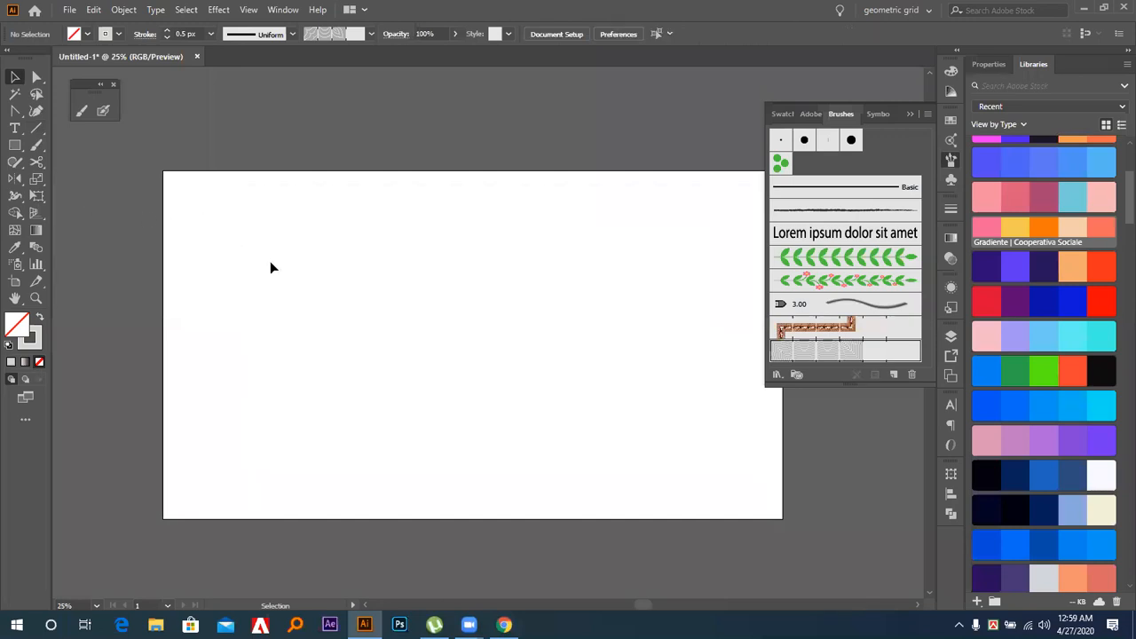
# Draw a small square in the upper-left area of the artboard and fill it with black
pyautogui.click(16, 147)
pyautogui.moveTo(270, 253); pyautogui.dragTo(284, 263)
pyautogui.click(15, 78)
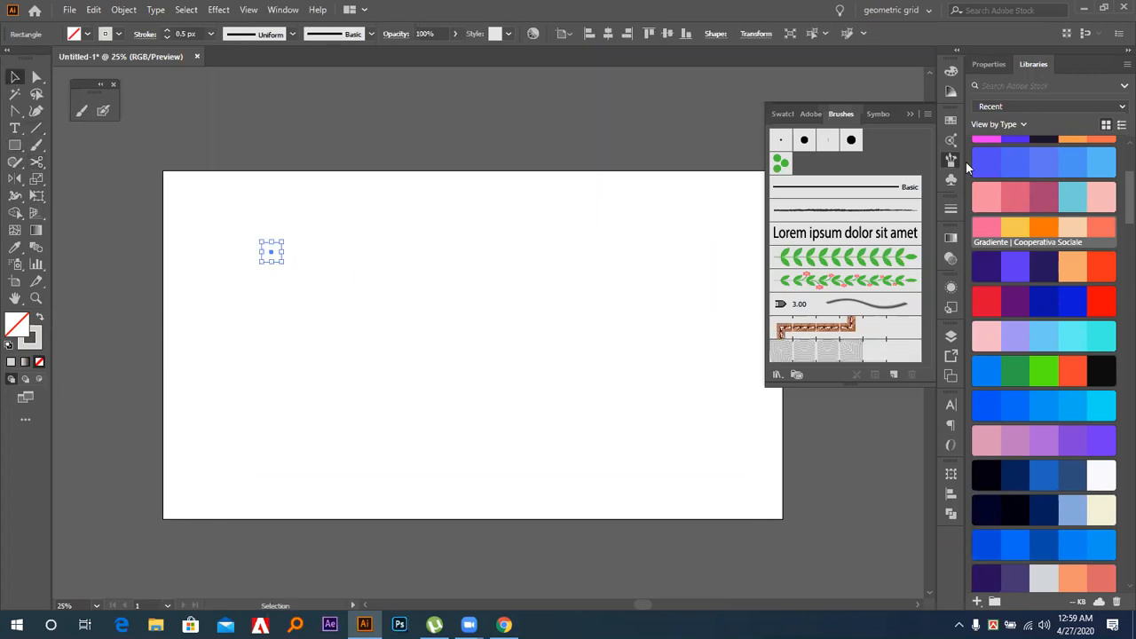
pyautogui.click(950, 119)
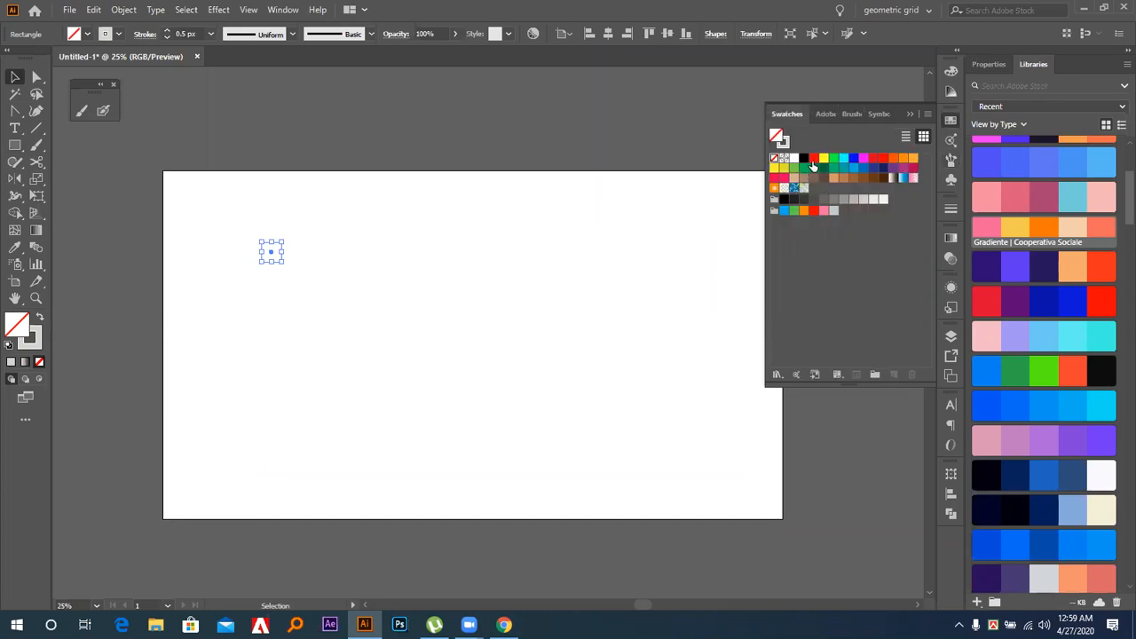
pyautogui.hotkey('shift', 'x')
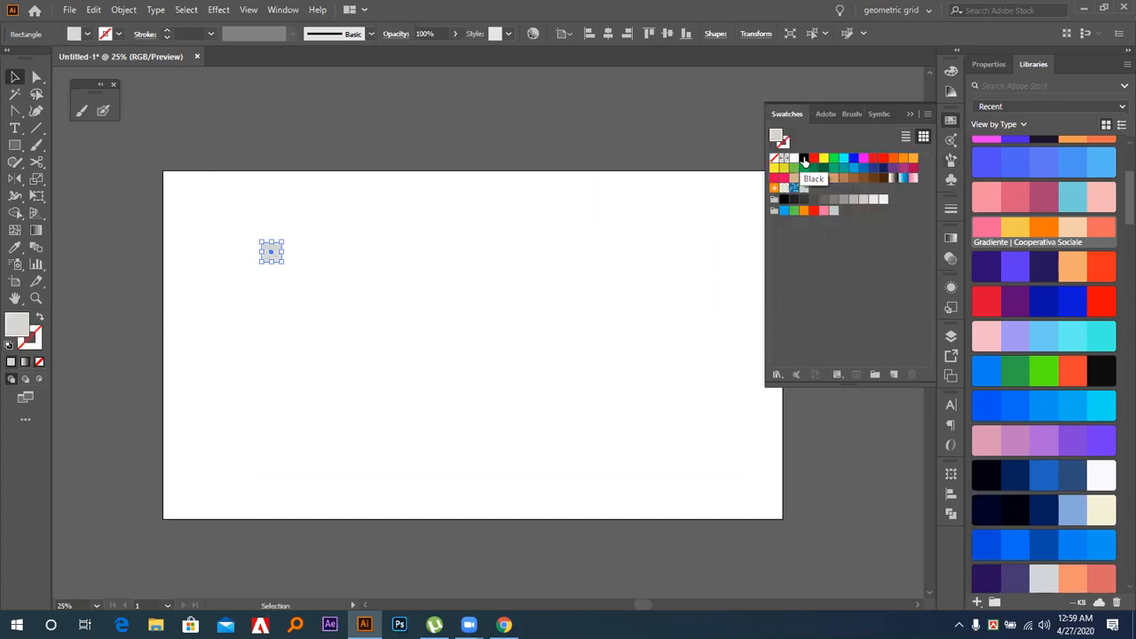
pyautogui.click(803, 158)
# Arrange three small copies of the black square in a compact cluster and group them
pyautogui.moveTo(273, 256); pyautogui.dragTo(301, 297)
pyautogui.press('a')
pyautogui.hotkey('ctrl', 'g')
pyautogui.press('v')
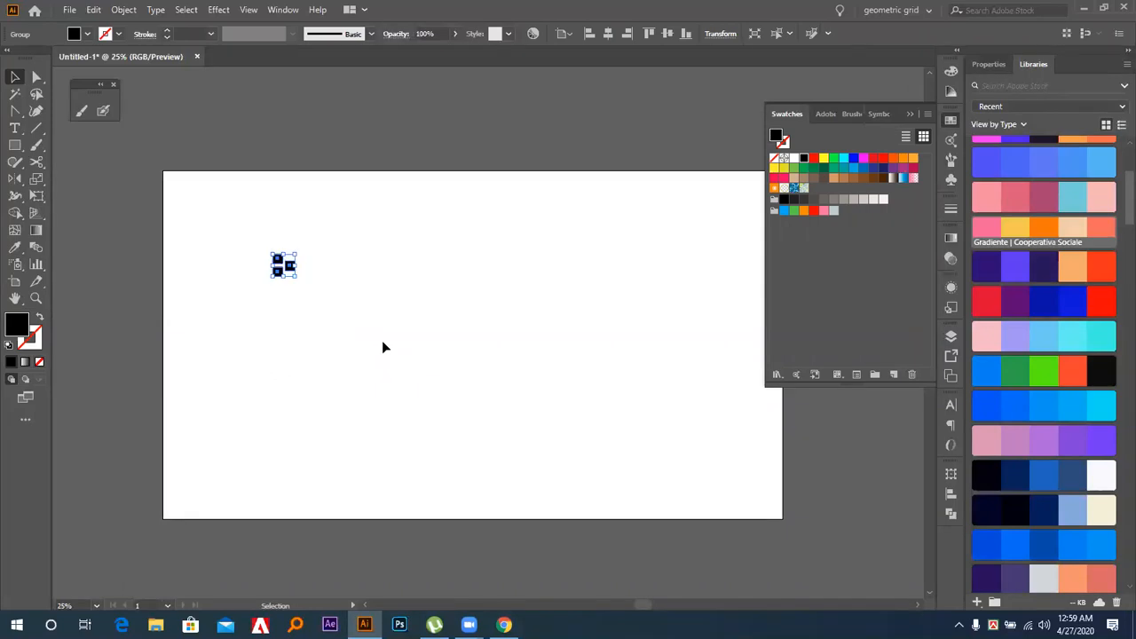
# Create a new calligraphic brush with its angle, roundness and size all set to Random
pyautogui.click(953, 164)
pyautogui.click(894, 373)
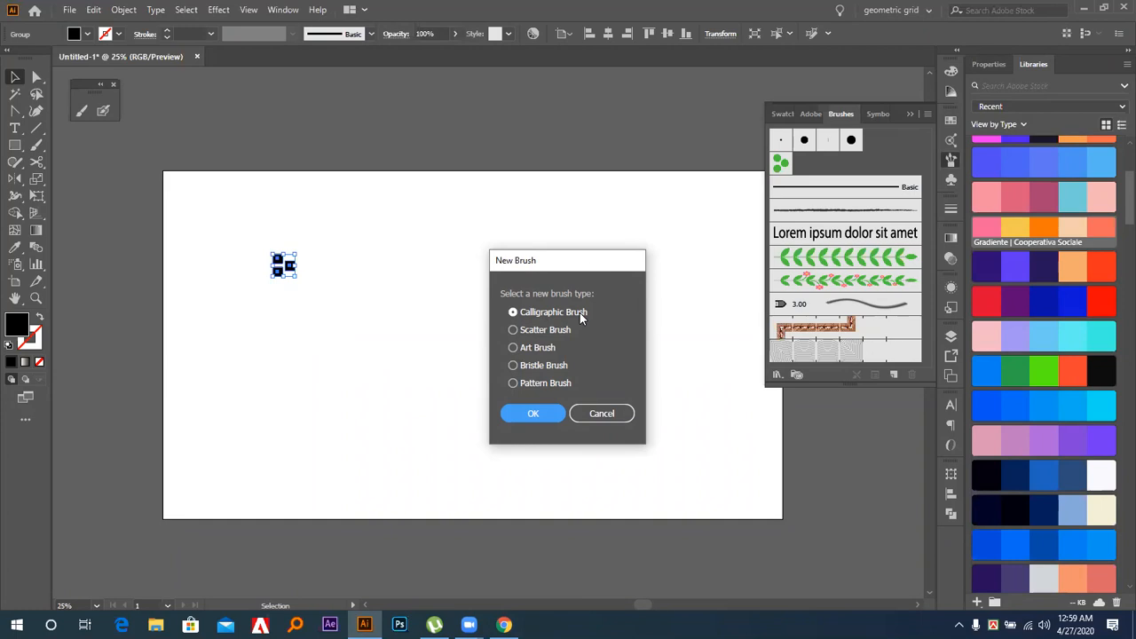
pyautogui.click(534, 413)
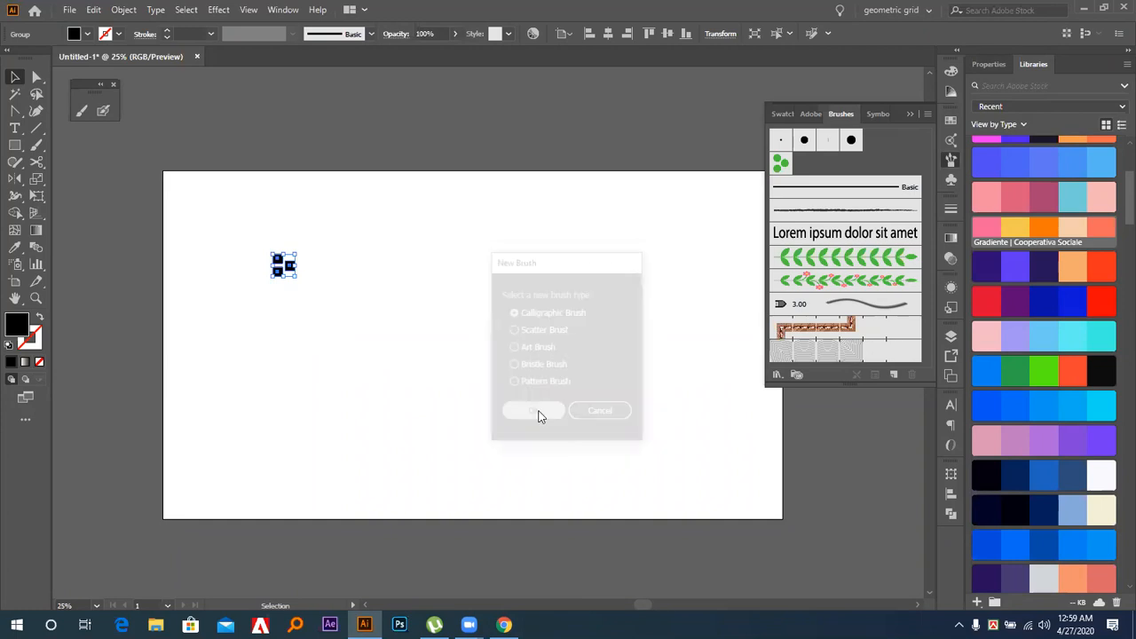
pyautogui.moveTo(526, 187); pyautogui.dragTo(811, 125)
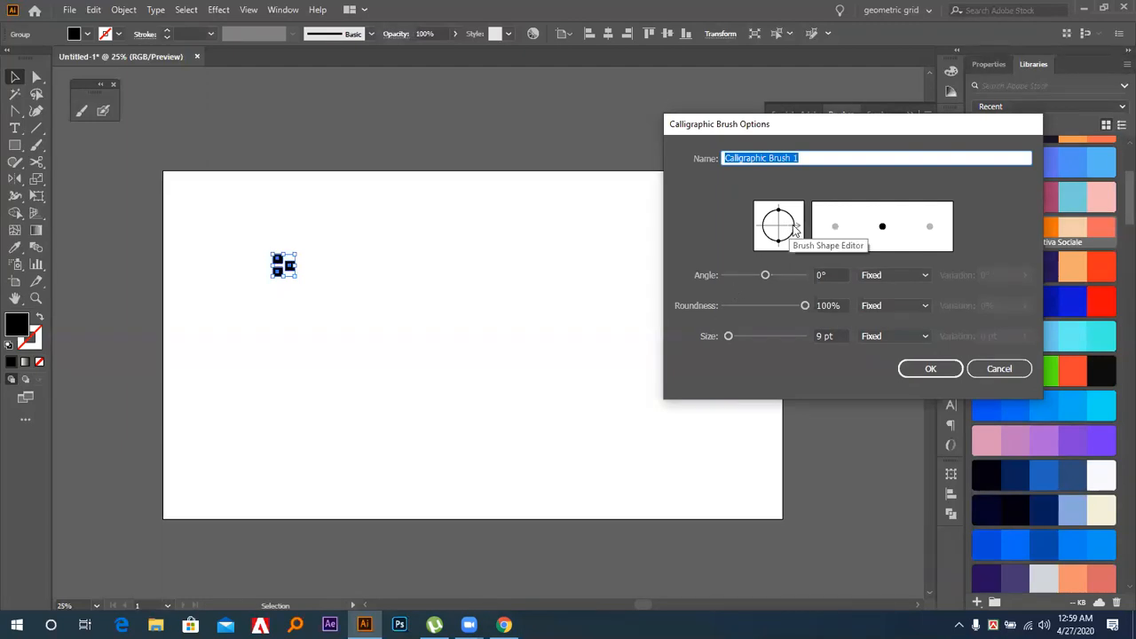
pyautogui.click(883, 277)
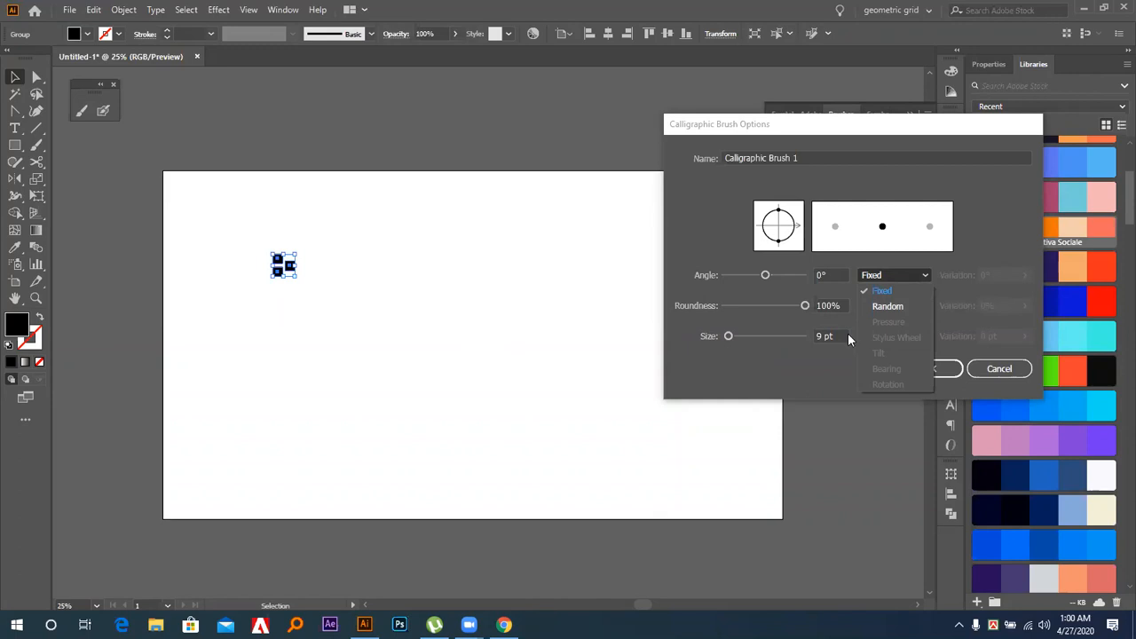
pyautogui.click(878, 306)
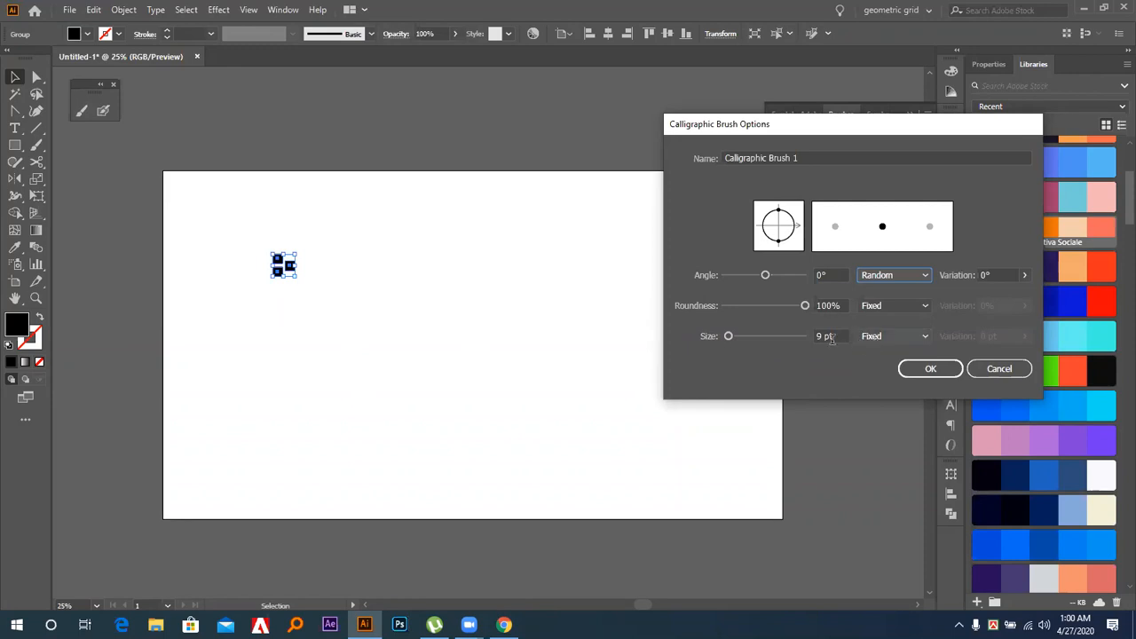
pyautogui.click(883, 335)
pyautogui.click(891, 367)
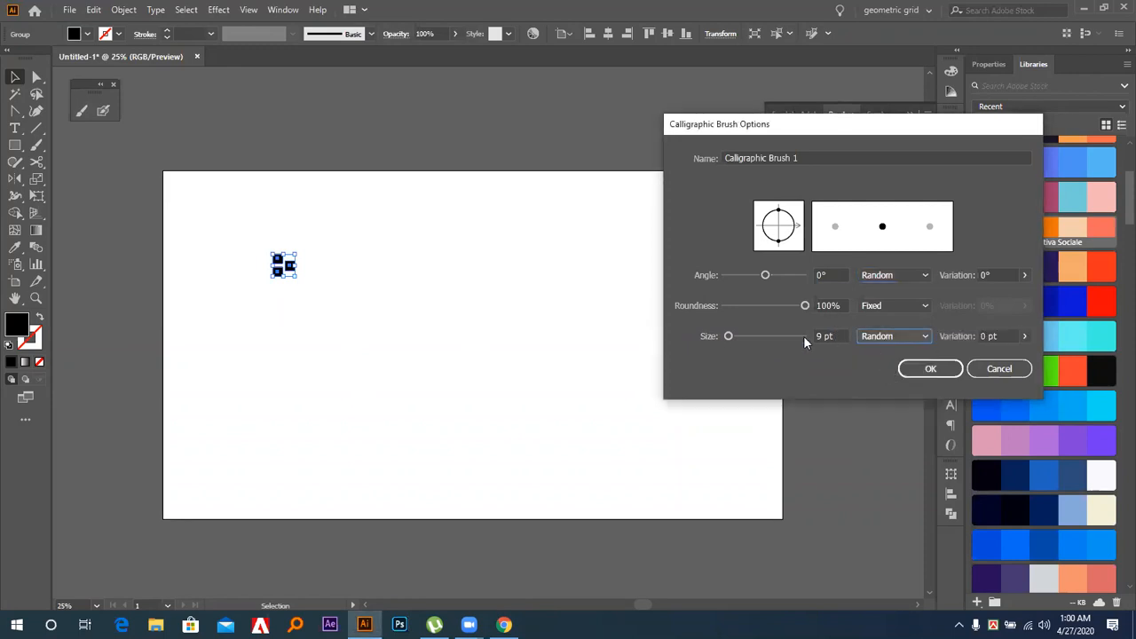
pyautogui.click(866, 305)
pyautogui.click(881, 336)
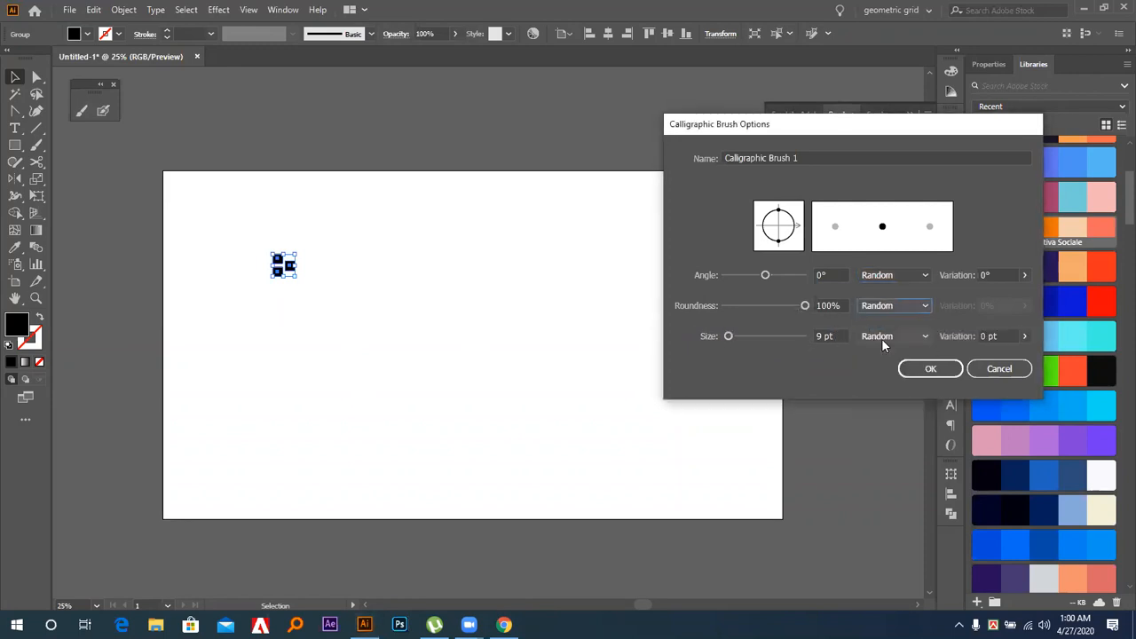
pyautogui.click(941, 370)
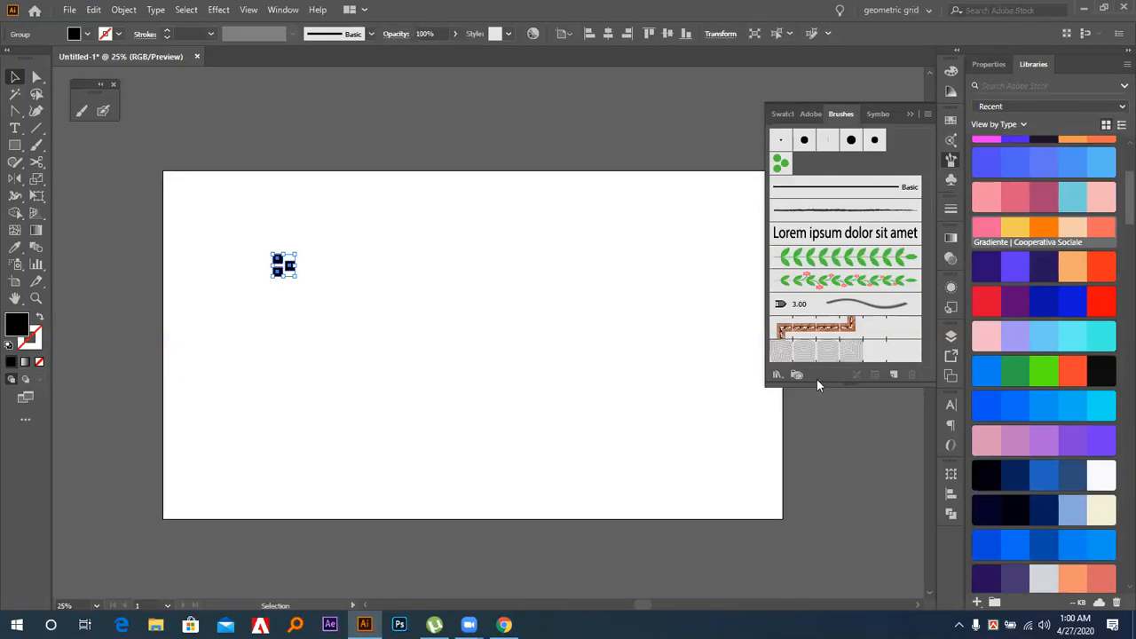
pyautogui.click(892, 374)
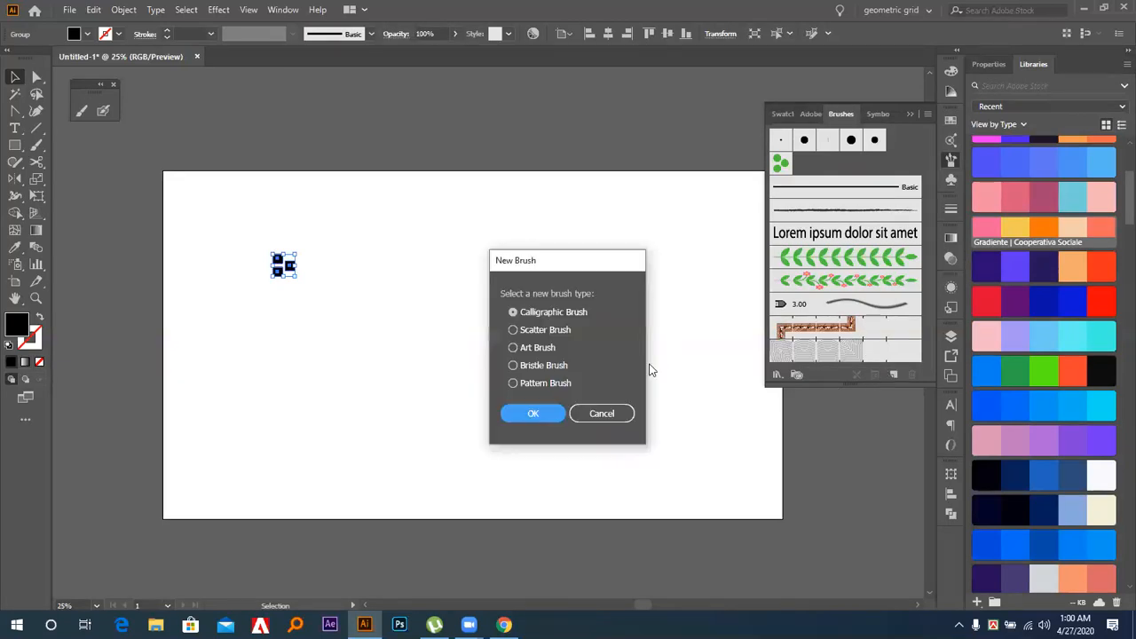
pyautogui.click(529, 415)
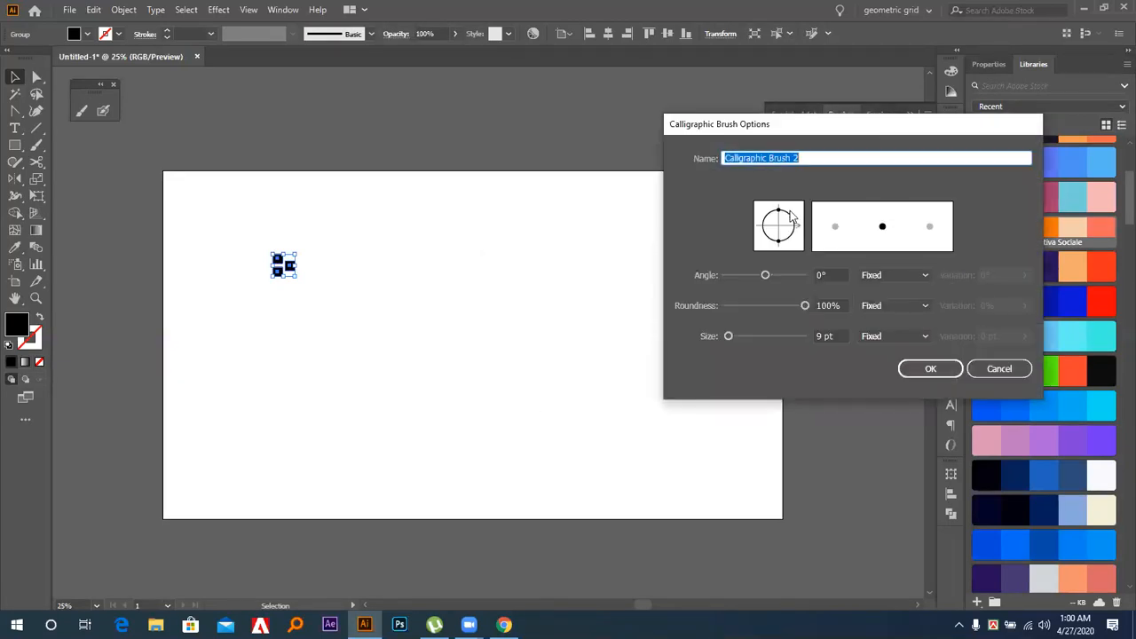
pyautogui.click(821, 157)
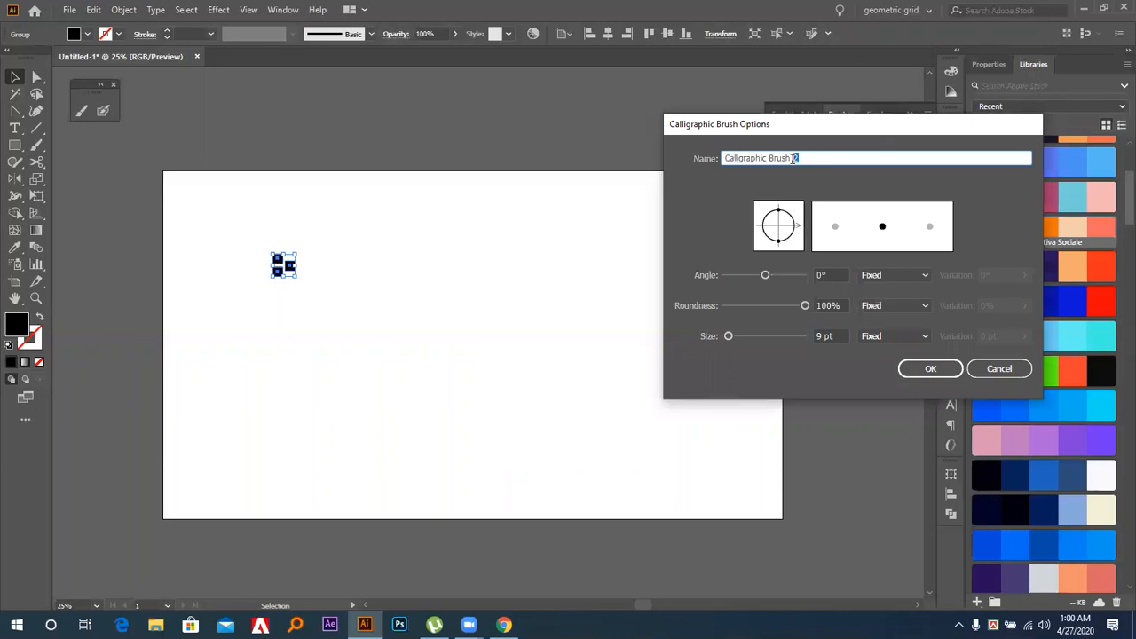
pyautogui.click(982, 368)
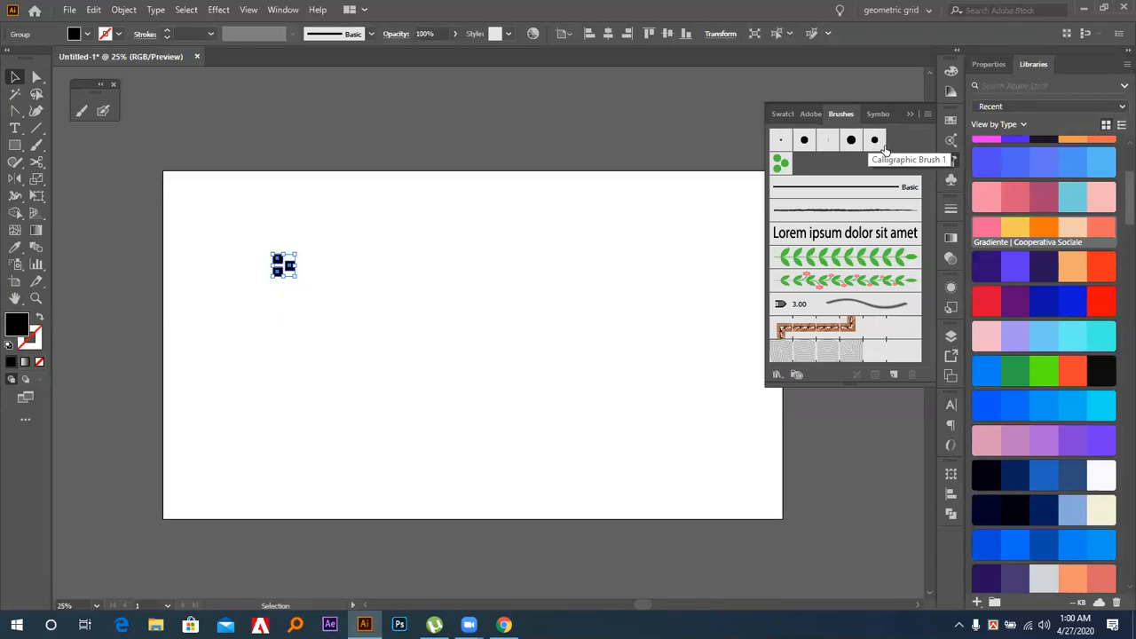
# Paint three long test strokes across the artboard with the new calligraphic brush
pyautogui.click(420, 284)
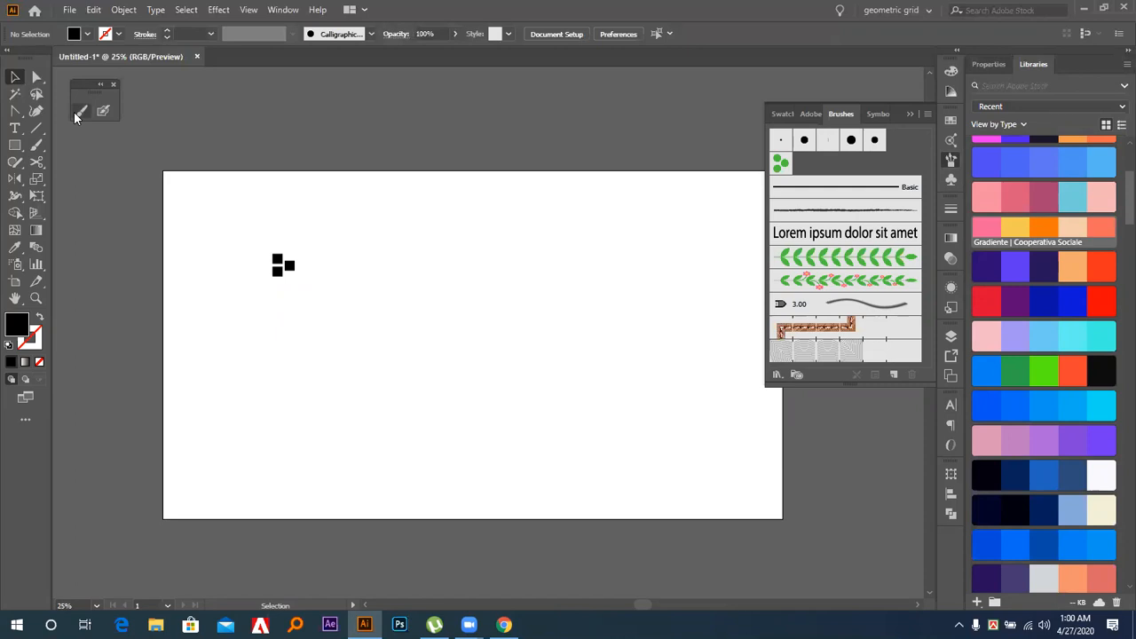
pyautogui.click(78, 111)
pyautogui.moveTo(420, 409)
pyautogui.mouseDown()
pyautogui.moveTo(665, 334)
pyautogui.moveTo(604, 253)
pyautogui.moveTo(605, 233)
pyautogui.mouseUp()
pyautogui.hotkey('ctrl', '=')
pyautogui.hotkey('ctrl', '=')
pyautogui.hotkey('ctrl', '=')
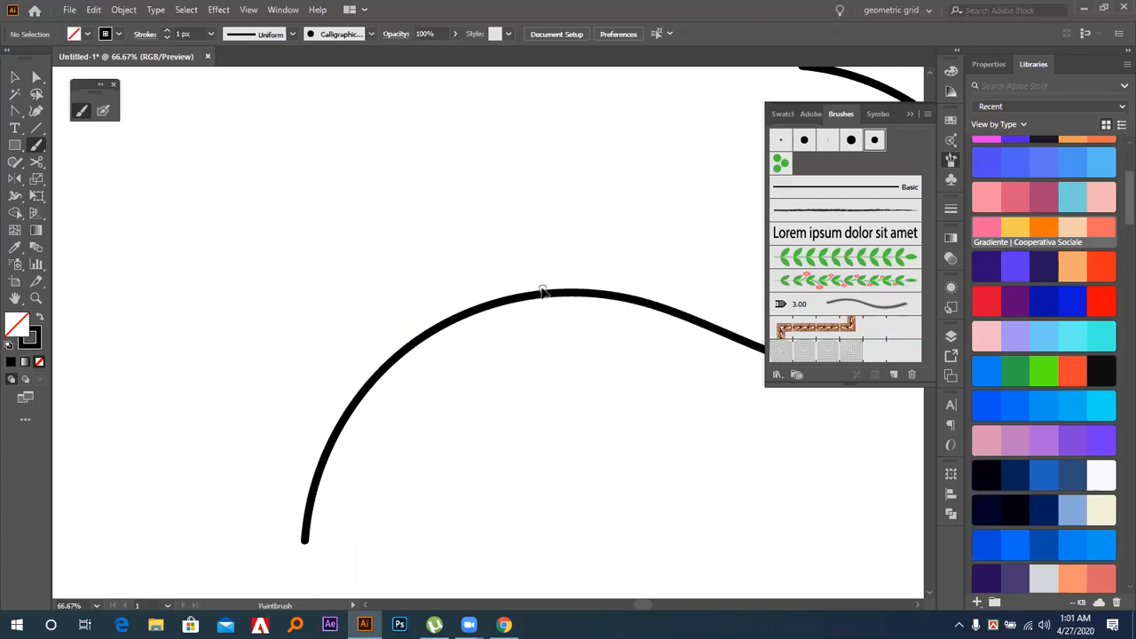
pyautogui.hotkey('ctrl', '-')
pyautogui.hotkey('ctrl', '-')
pyautogui.hotkey('ctrl', '-')
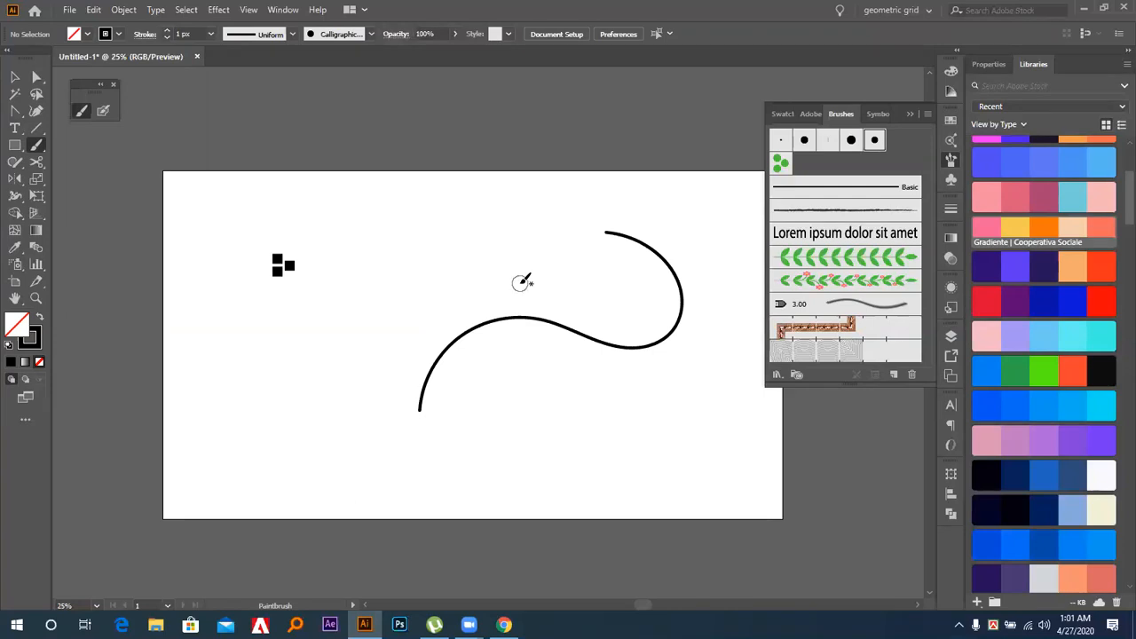
pyautogui.moveTo(269, 412)
pyautogui.mouseDown()
pyautogui.moveTo(328, 344)
pyautogui.moveTo(539, 293)
pyautogui.moveTo(510, 206)
pyautogui.mouseUp()
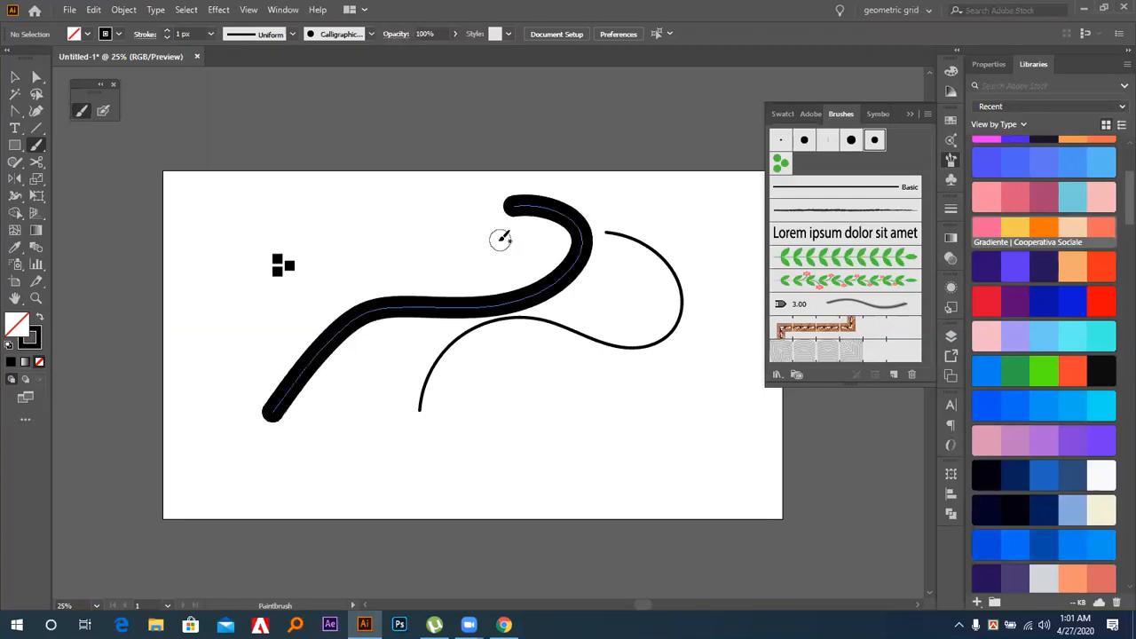
pyautogui.moveTo(402, 244)
pyautogui.mouseDown()
pyautogui.moveTo(553, 421)
pyautogui.moveTo(550, 433)
pyautogui.mouseUp()
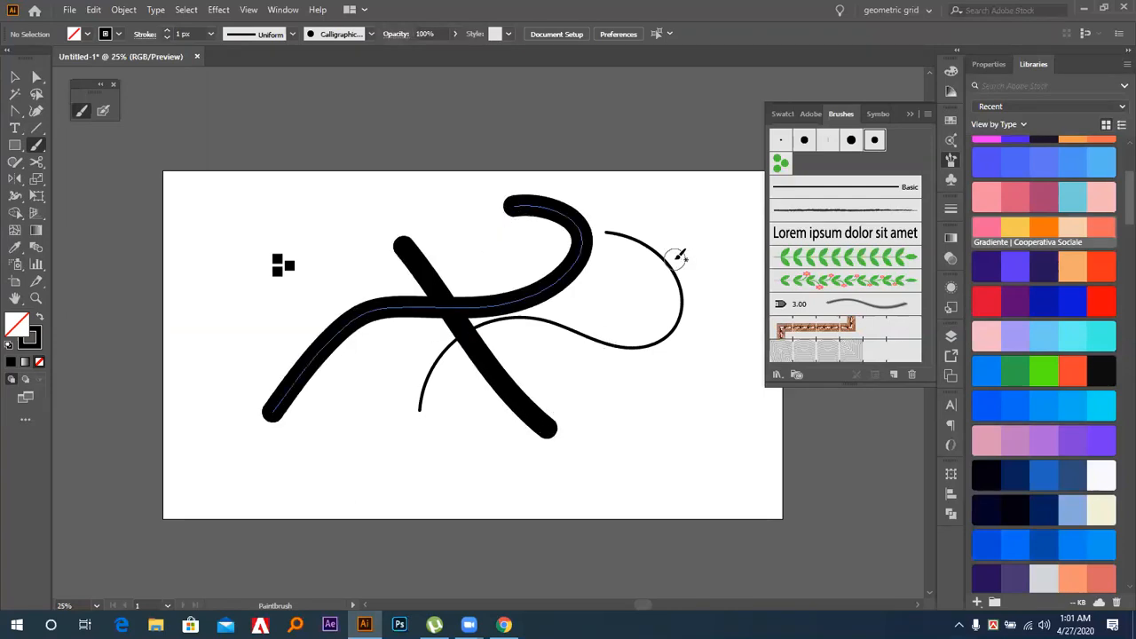
# Edit Calligraphic Brush 1 to a 41 pt size with 11 pt variation and a 51° angle with 38° variation
pyautogui.doubleClick(871, 139)
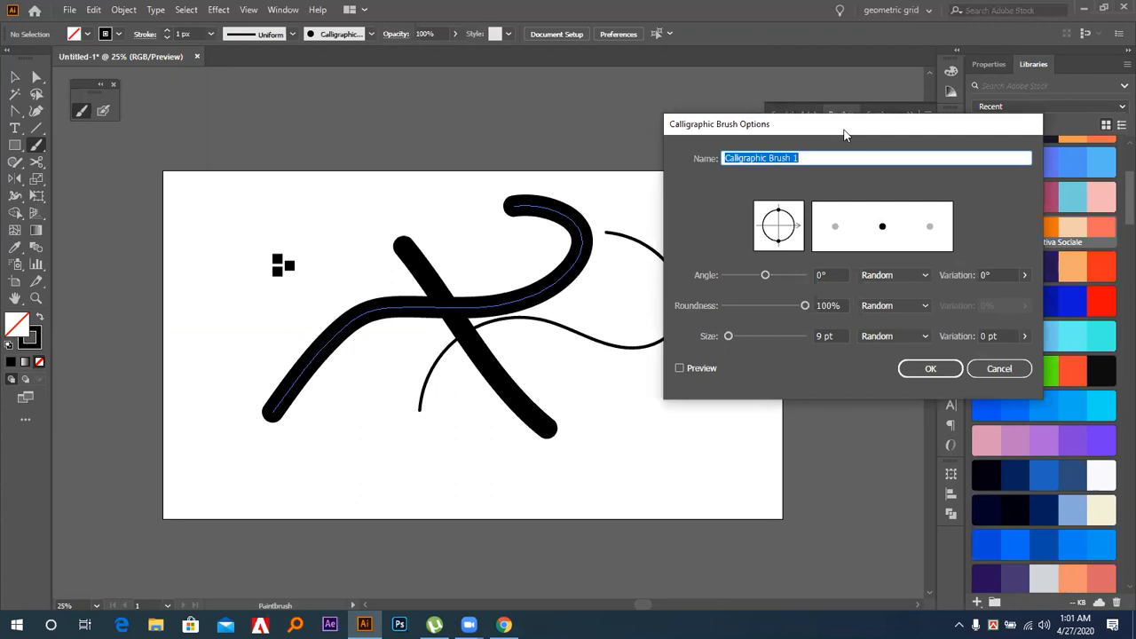
pyautogui.moveTo(843, 130); pyautogui.dragTo(881, 115)
pyautogui.moveTo(765, 326); pyautogui.dragTo(779, 327)
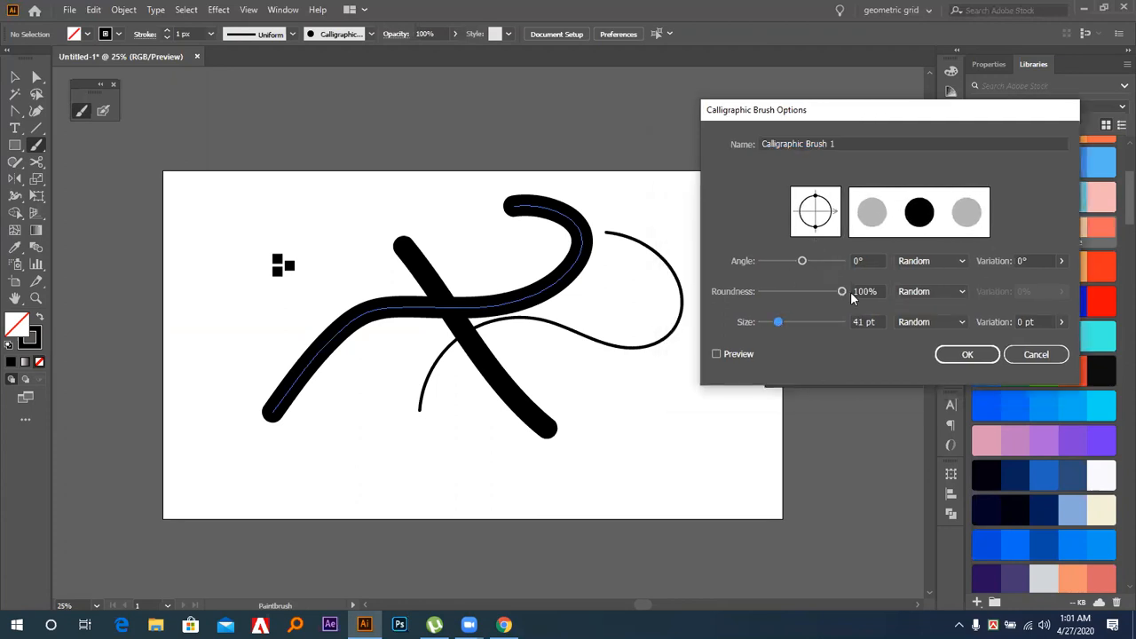
pyautogui.moveTo(802, 264); pyautogui.dragTo(813, 262)
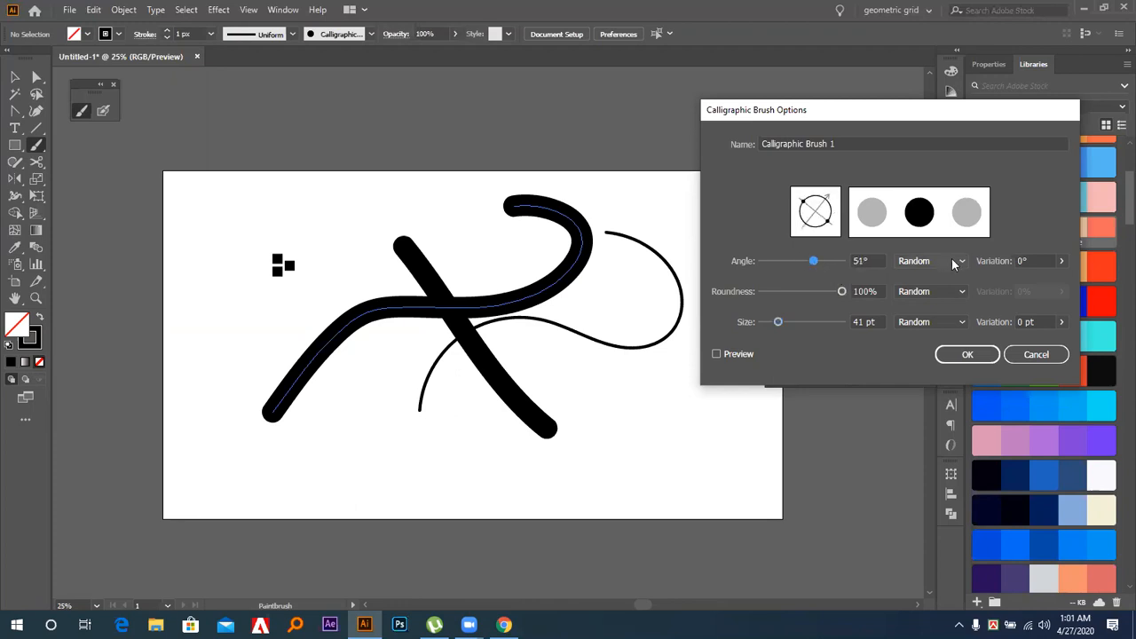
pyautogui.click(1061, 261)
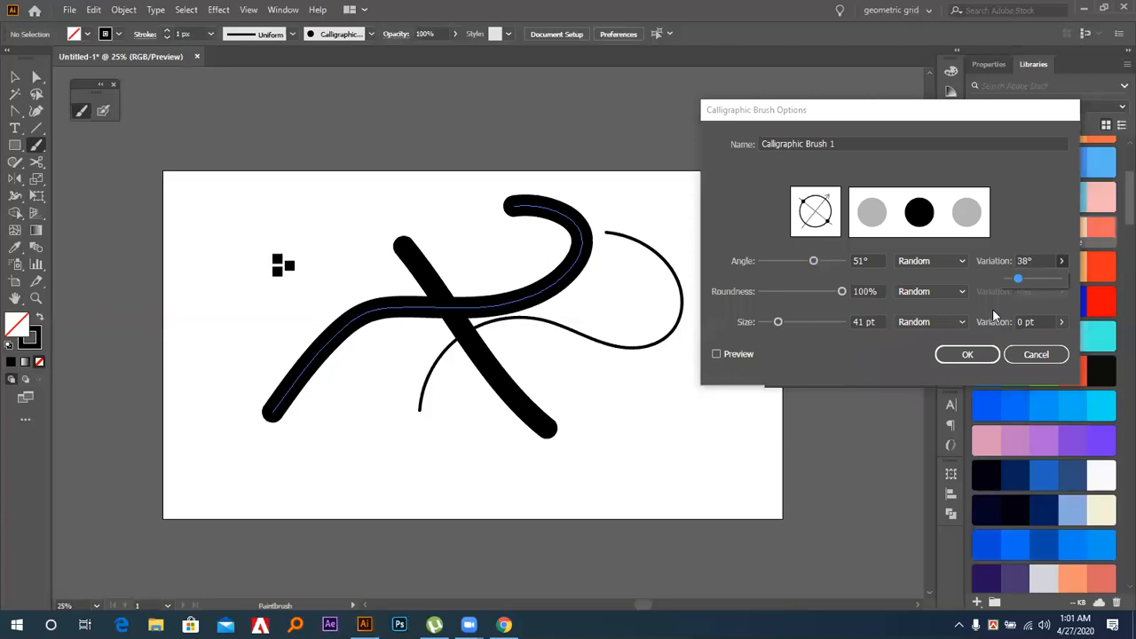
pyautogui.click(1061, 321)
pyautogui.moveTo(1009, 339); pyautogui.dragTo(1020, 336)
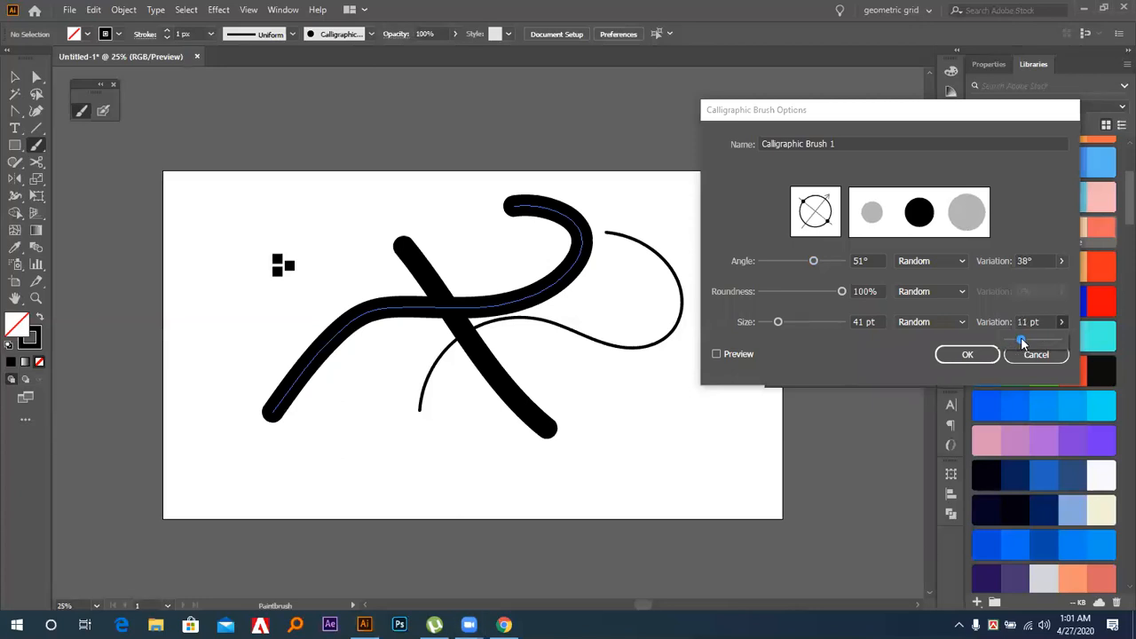
pyautogui.click(941, 324)
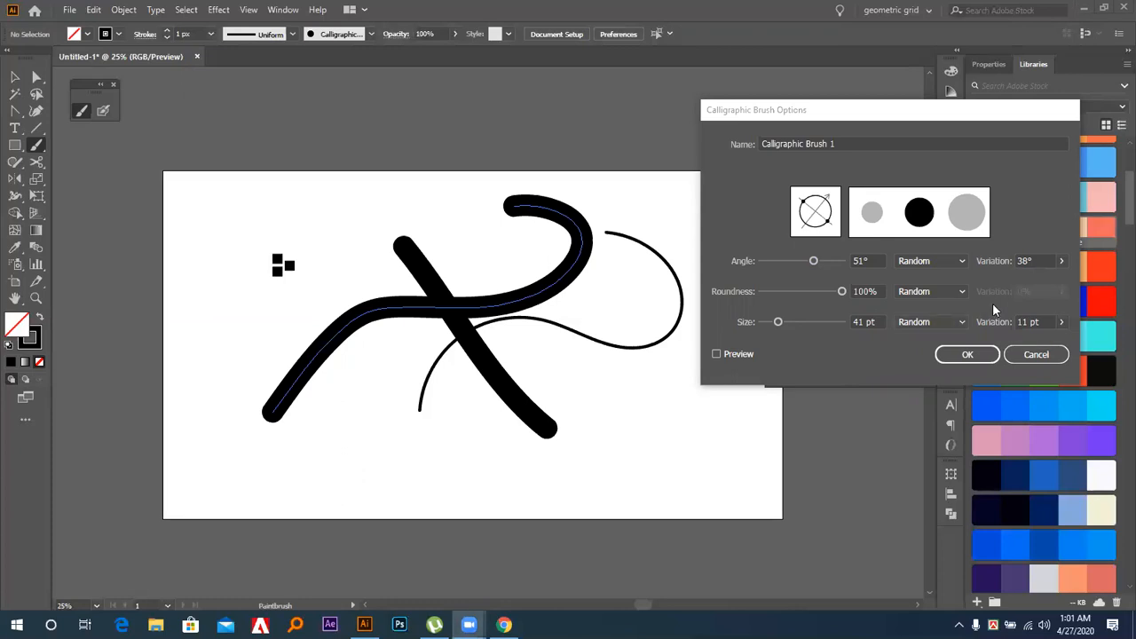
# Preview the brush changes, set the roundness to 73%, and apply the new options to the existing strokes
pyautogui.click(716, 354)
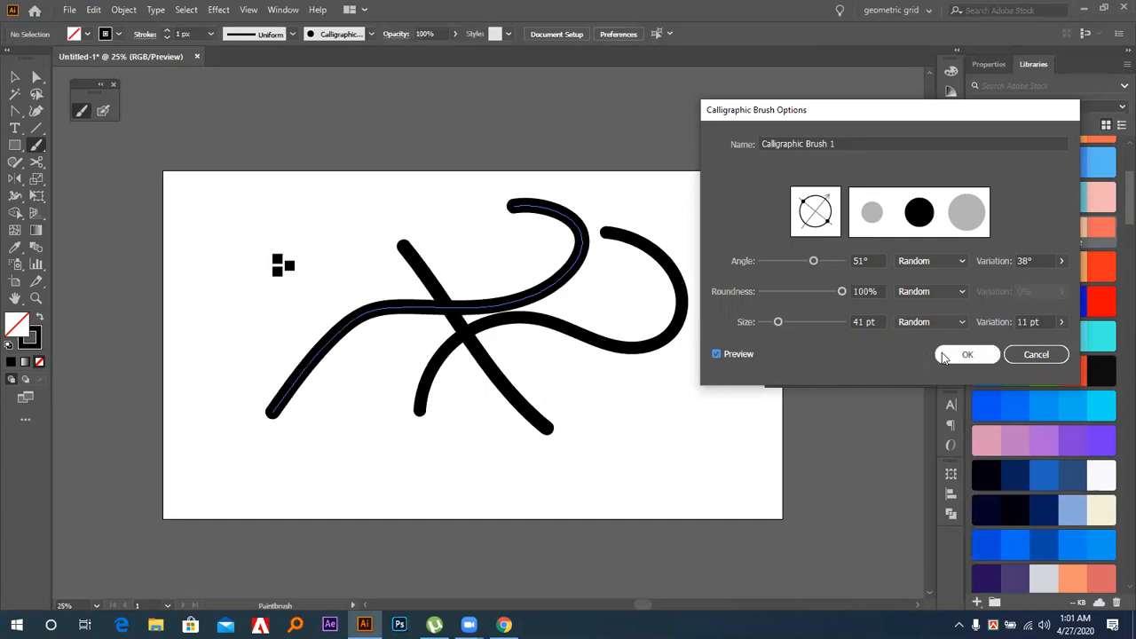
pyautogui.moveTo(842, 294); pyautogui.dragTo(819, 299)
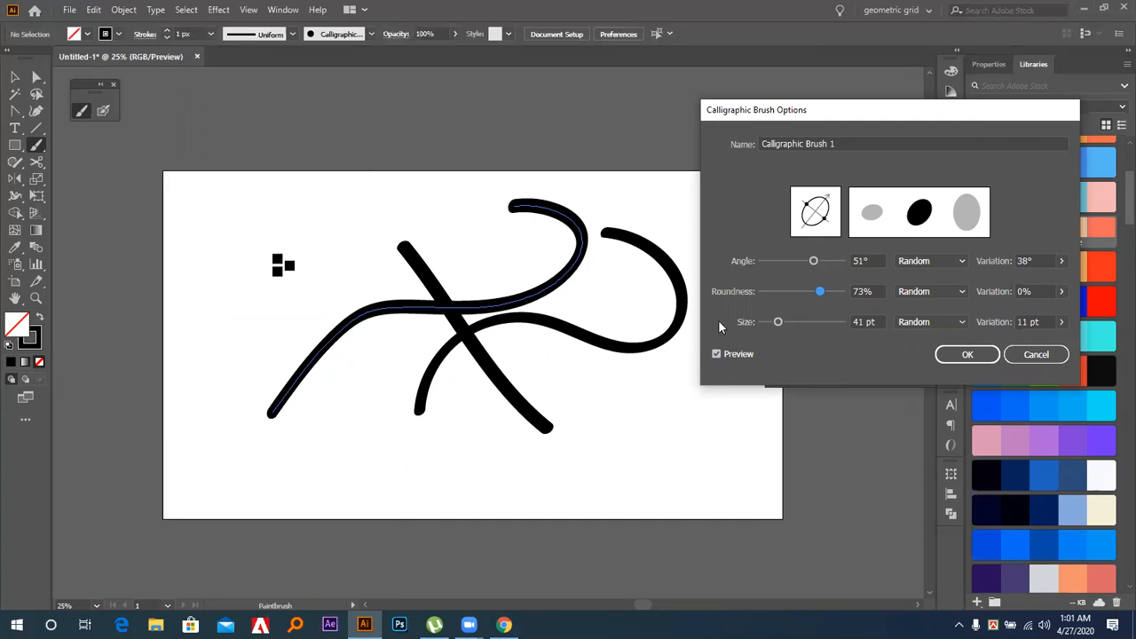
pyautogui.click(967, 355)
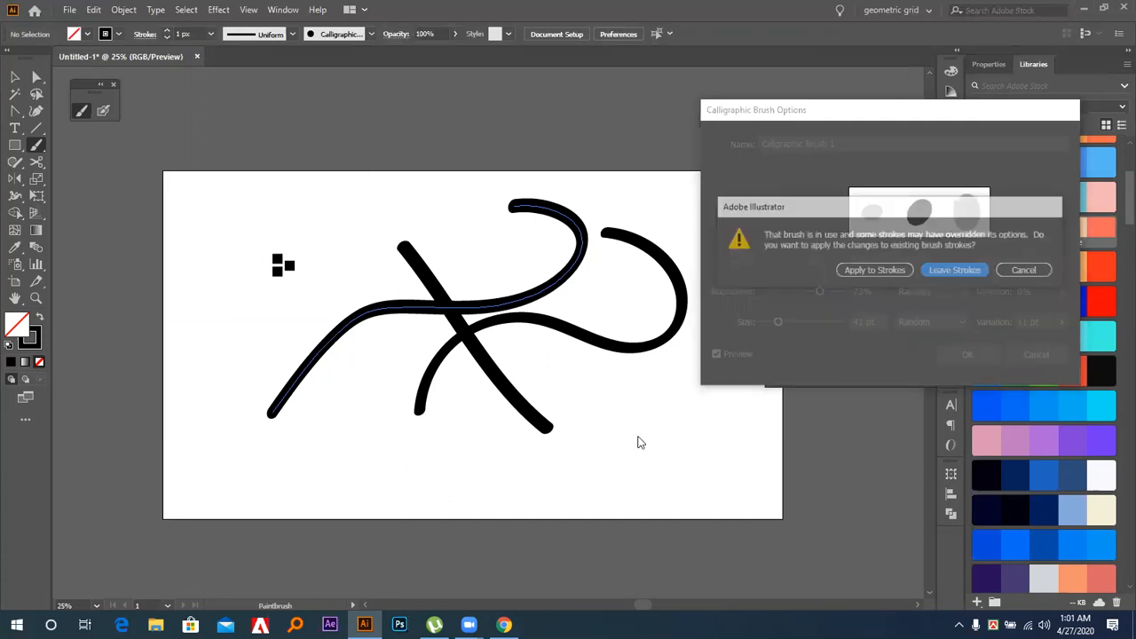
pyautogui.click(874, 270)
# Paint a looping stroke near the artboard's lower-right corner and a short hooked stroke beside the square cluster
pyautogui.moveTo(551, 469)
pyautogui.mouseDown()
pyautogui.moveTo(716, 415)
pyautogui.moveTo(652, 410)
pyautogui.mouseUp()
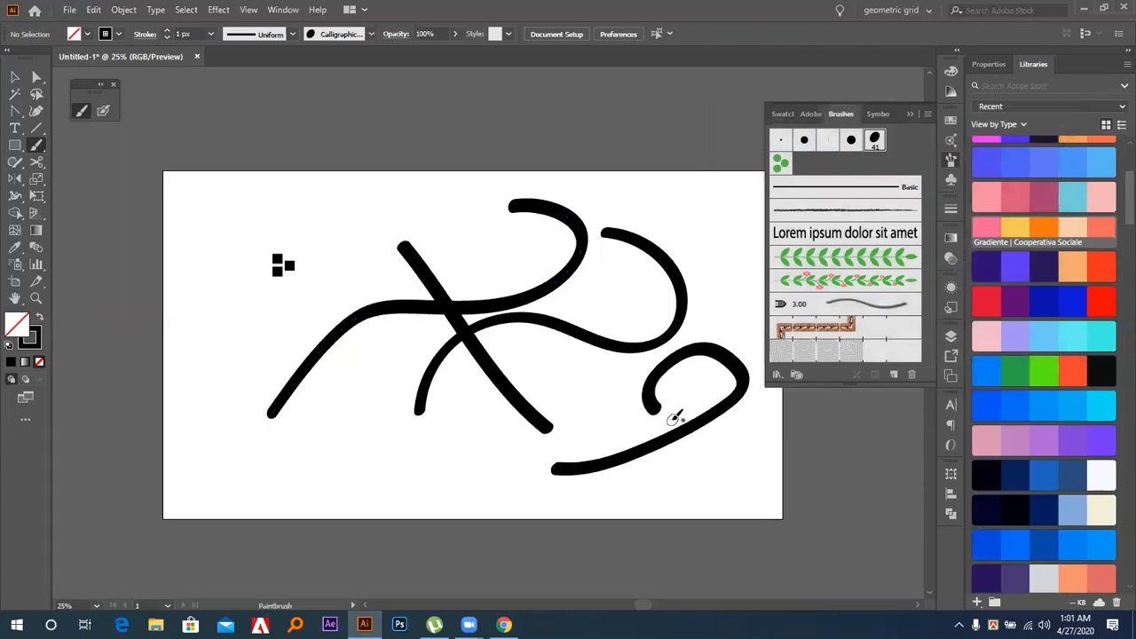
pyautogui.hotkey('ctrl', '+')
pyautogui.hotkey('ctrl', '+')
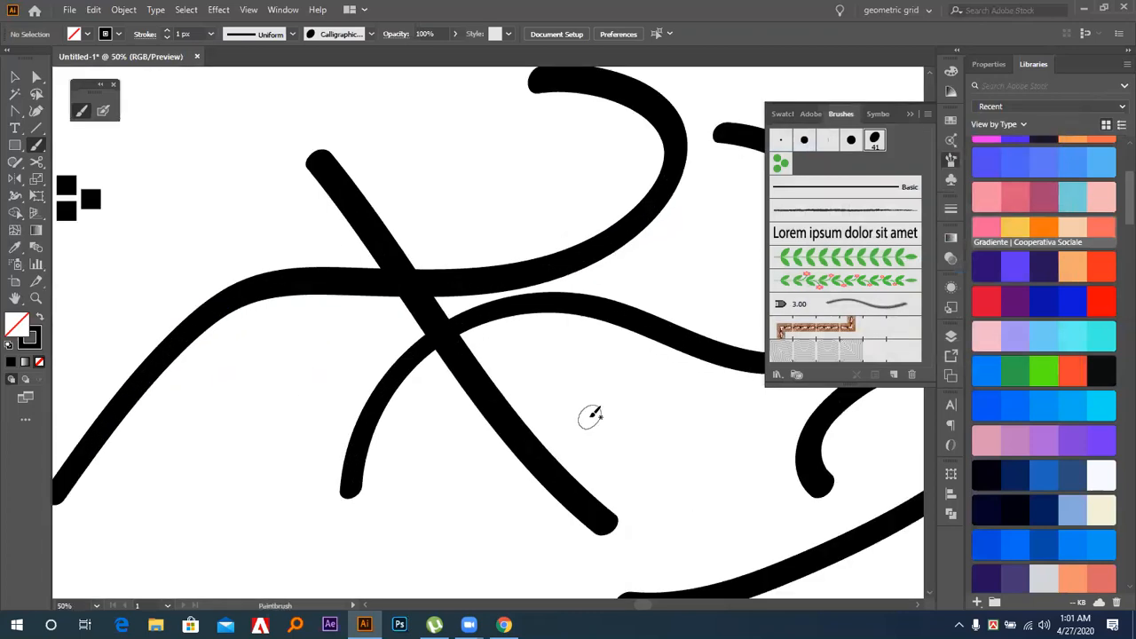
pyautogui.moveTo(588, 413)
pyautogui.mouseDown()
pyautogui.moveTo(449, 296)
pyautogui.moveTo(466, 313)
pyautogui.mouseUp()
pyautogui.moveTo(660, 375); pyautogui.dragTo(886, 446)
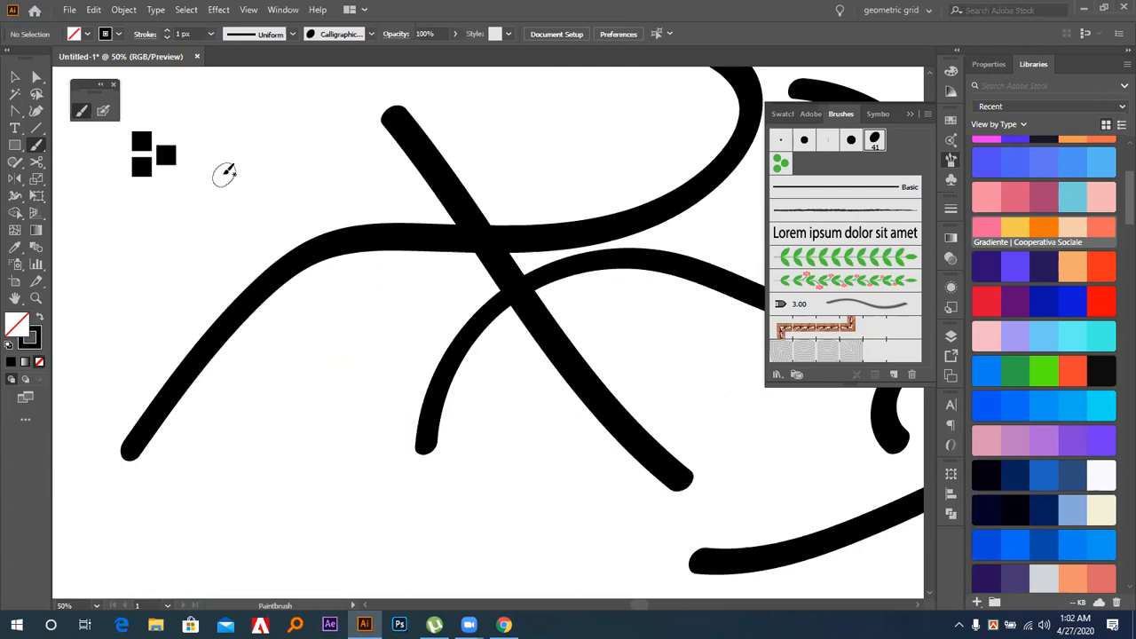
pyautogui.moveTo(216, 163)
pyautogui.mouseDown()
pyautogui.moveTo(243, 160)
pyautogui.moveTo(277, 211)
pyautogui.mouseUp()
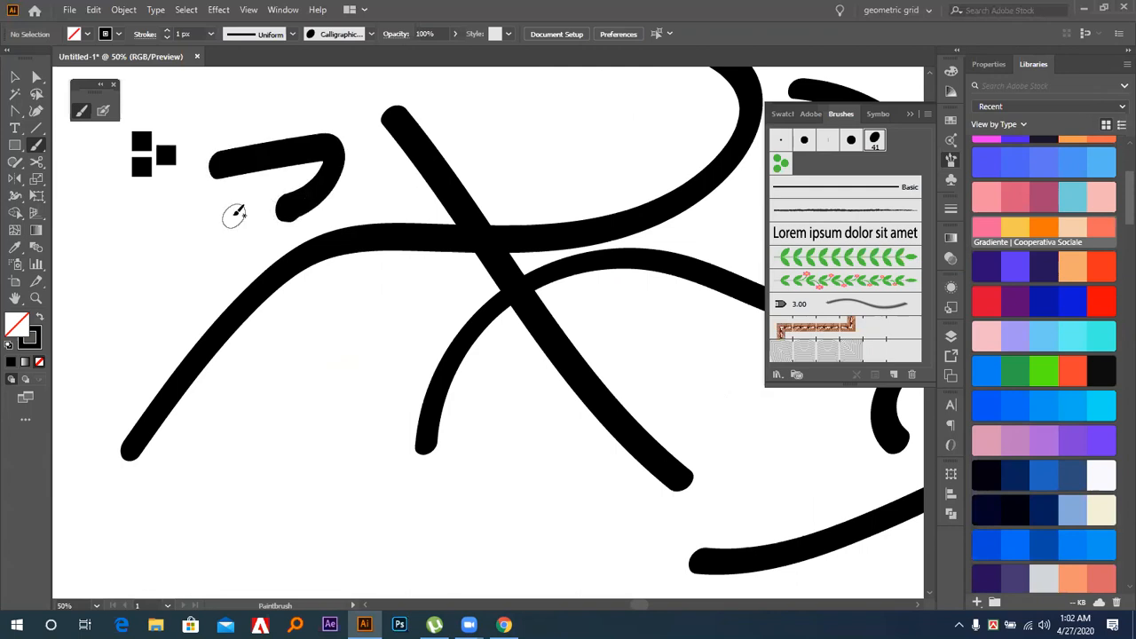
# With the square cluster selected, create a second calligraphic brush with a 67° angle, 54% roundness and 34 pt size
pyautogui.click(15, 75)
pyautogui.moveTo(95, 133); pyautogui.dragTo(178, 187)
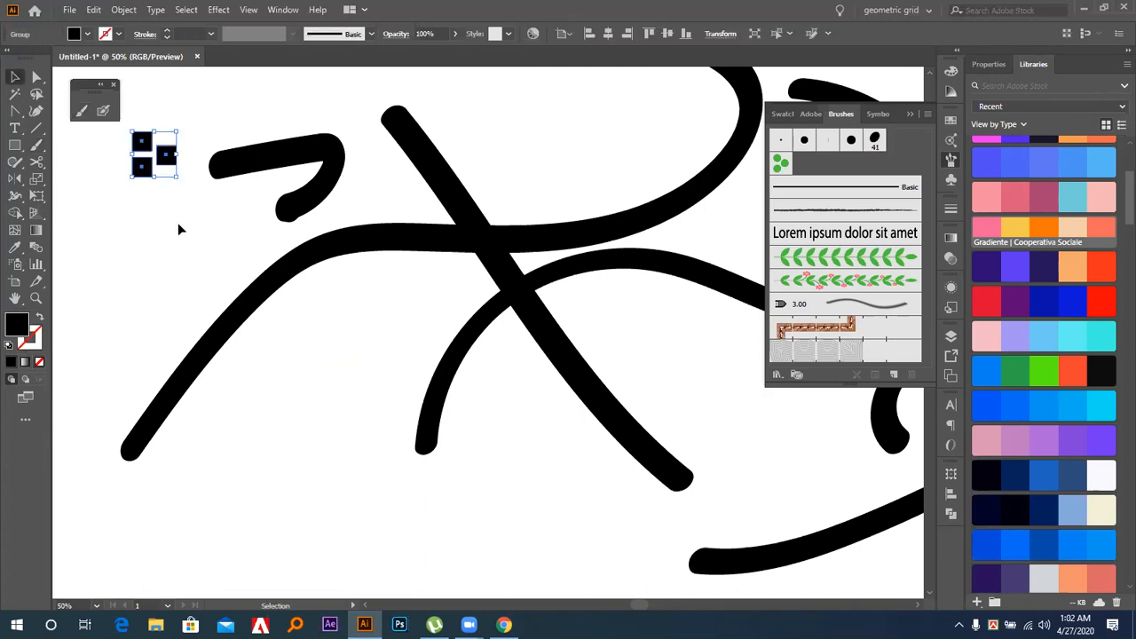
pyautogui.press('a')
pyautogui.press('v')
pyautogui.click(893, 374)
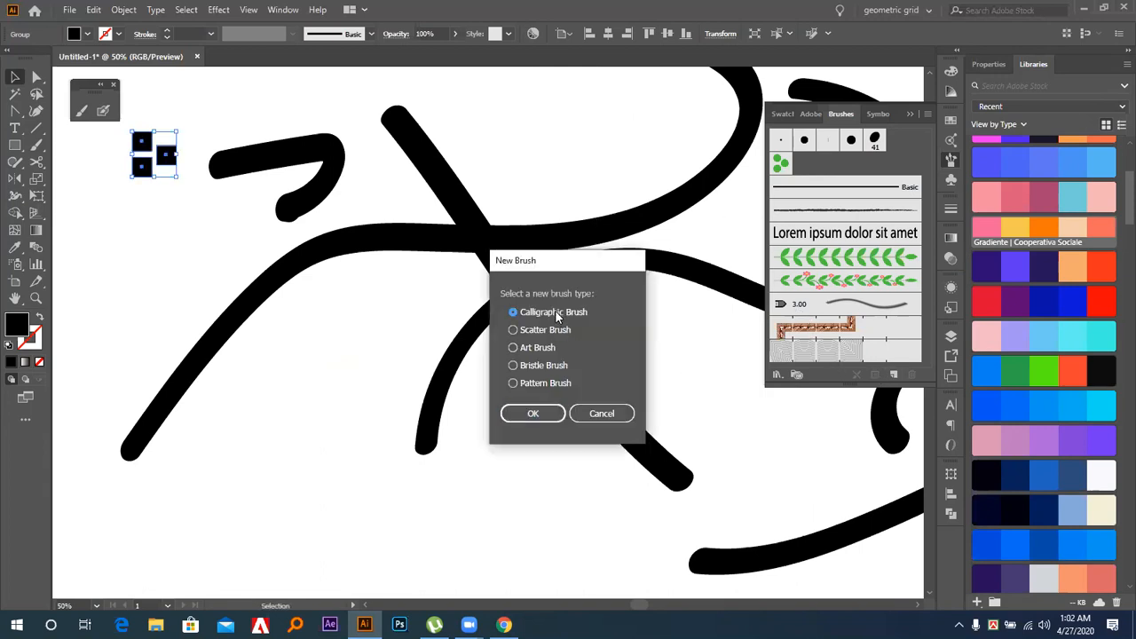
pyautogui.click(539, 413)
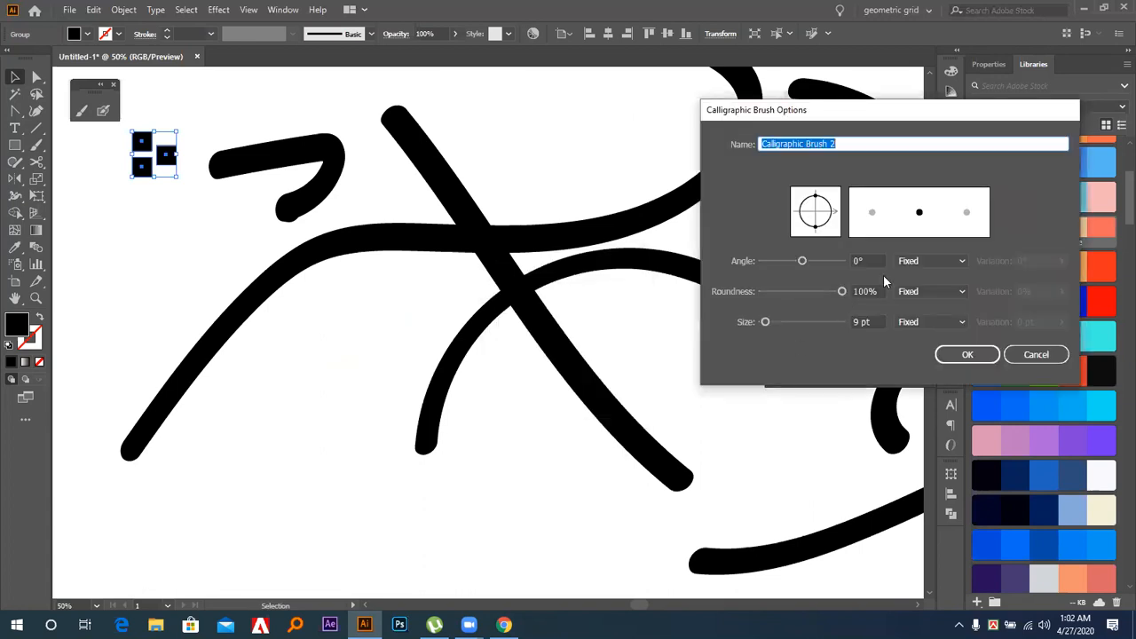
pyautogui.click(803, 261)
pyautogui.moveTo(812, 261); pyautogui.dragTo(811, 266)
pyautogui.moveTo(769, 324); pyautogui.dragTo(775, 323)
pyautogui.moveTo(838, 289); pyautogui.dragTo(804, 291)
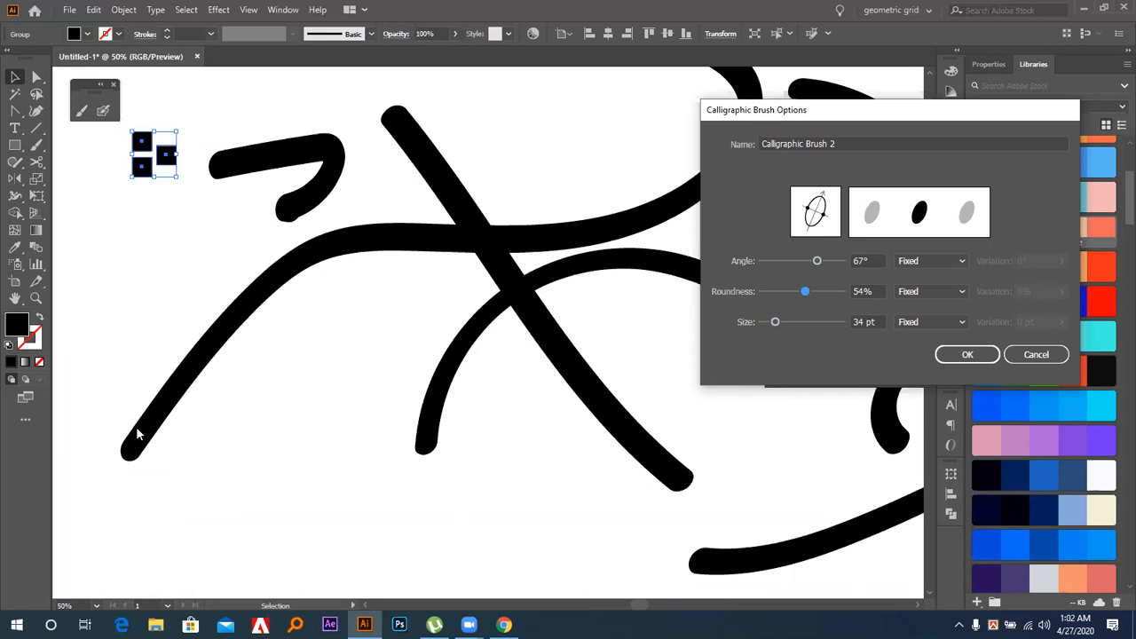
pyautogui.click(965, 355)
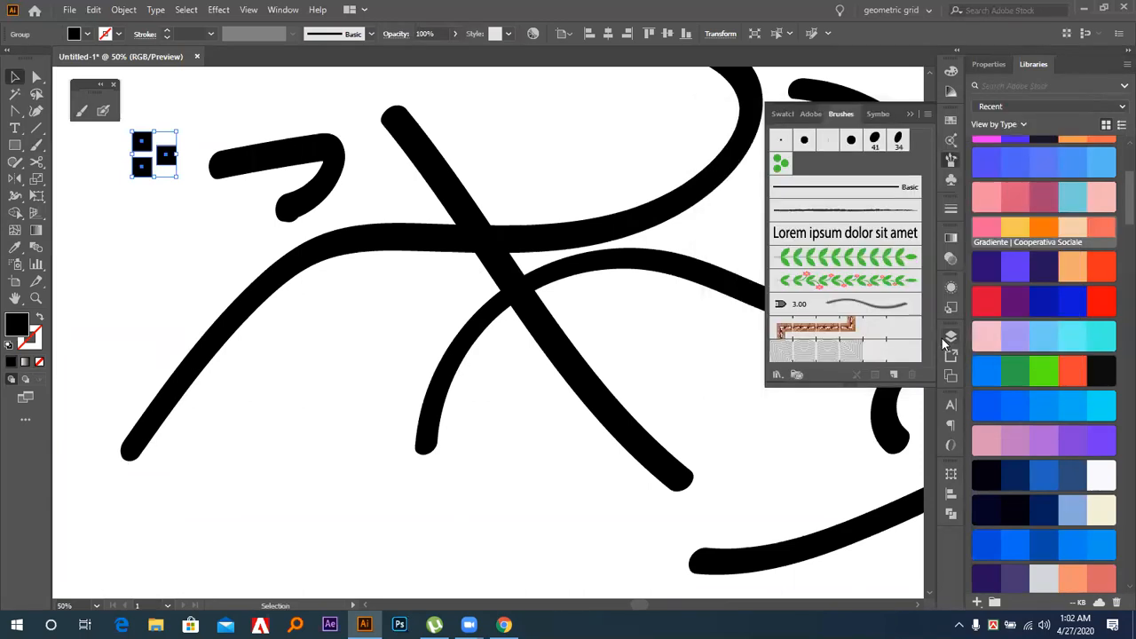
# Paint a wavy stroke with a curled end across the lower part of the artboard using the second calligraphic brush
pyautogui.hotkey('ctrl', '-')
pyautogui.hotkey('ctrl', '-')
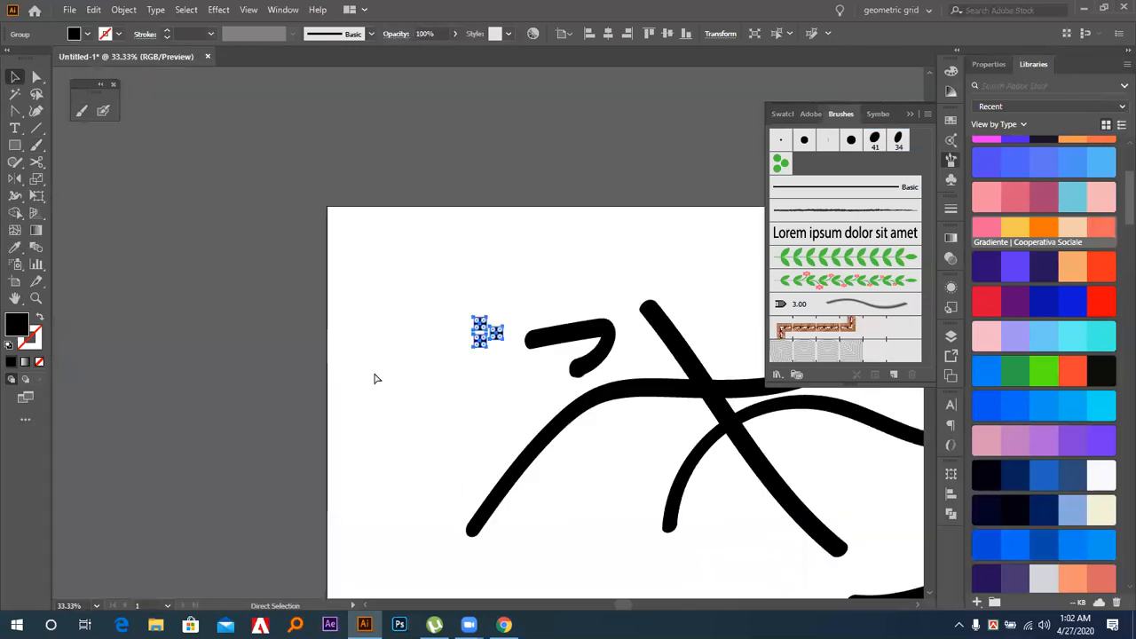
pyautogui.moveTo(520, 294); pyautogui.dragTo(356, 232)
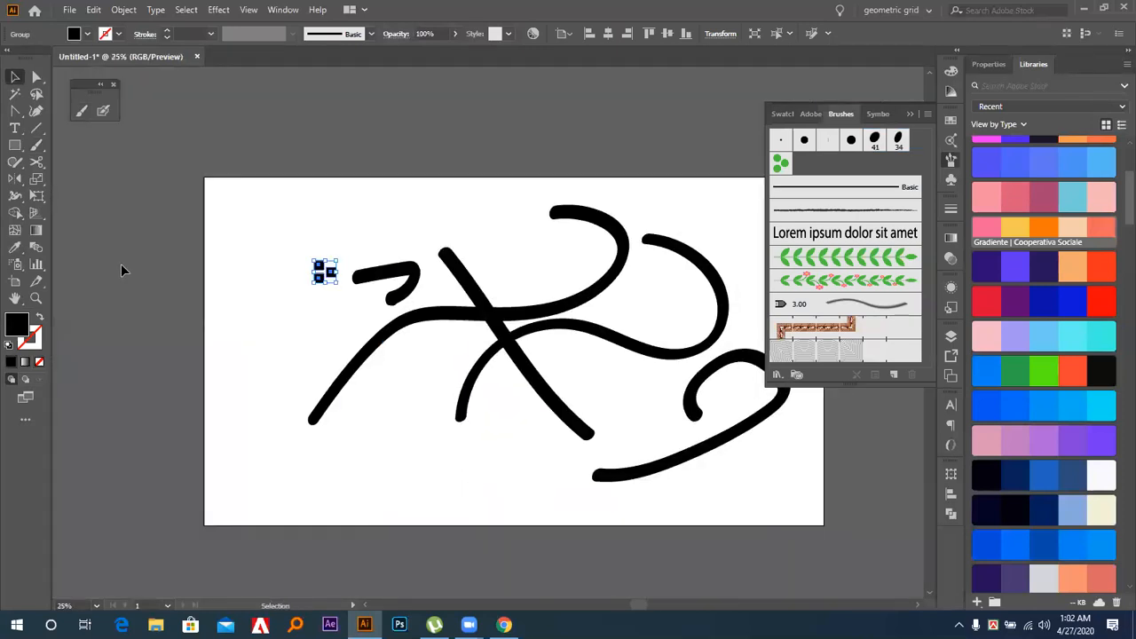
pyautogui.click(80, 111)
pyautogui.moveTo(338, 460)
pyautogui.mouseDown()
pyautogui.moveTo(360, 407)
pyautogui.moveTo(465, 417)
pyautogui.moveTo(557, 423)
pyautogui.mouseUp()
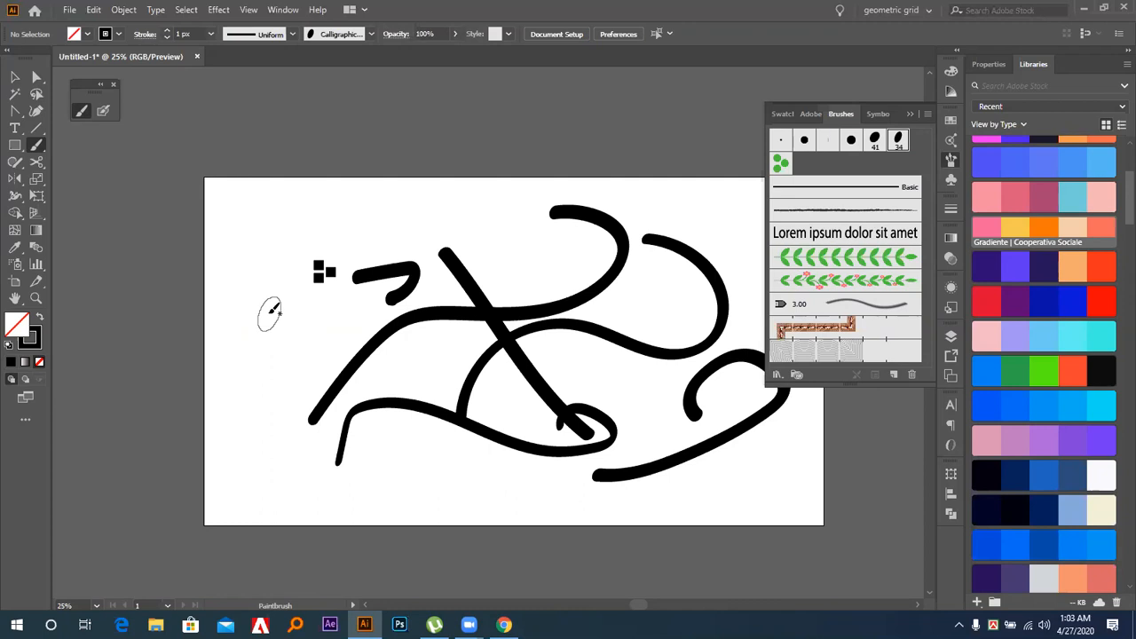
# Edit Calligraphic Brush 2 with a 0° angle and 100% roundness
pyautogui.doubleClick(897, 139)
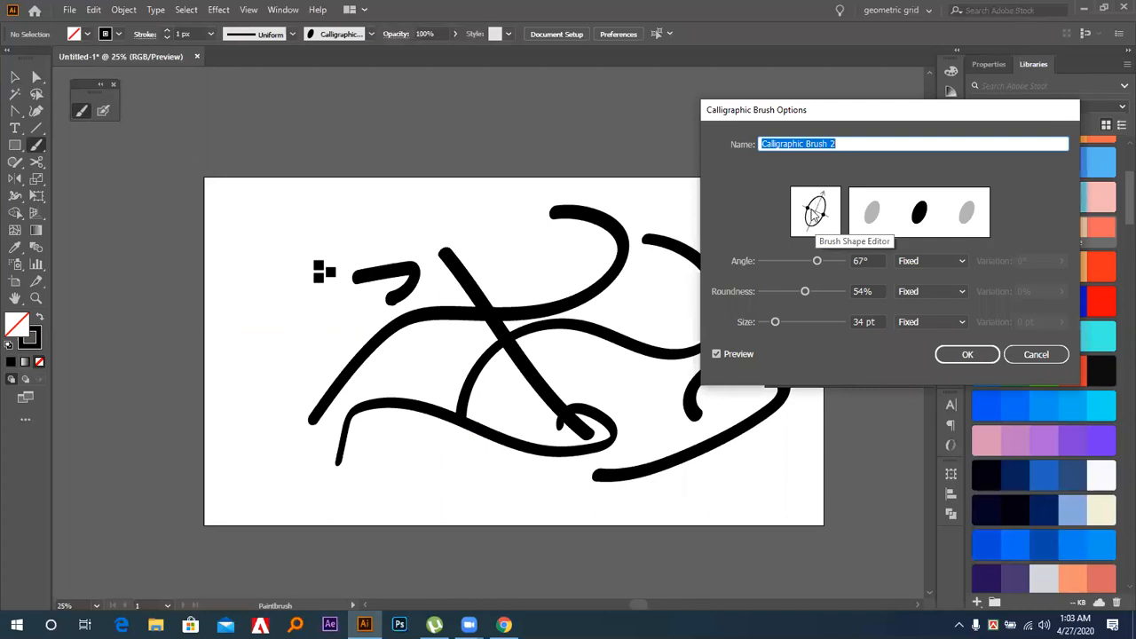
pyautogui.click(872, 260)
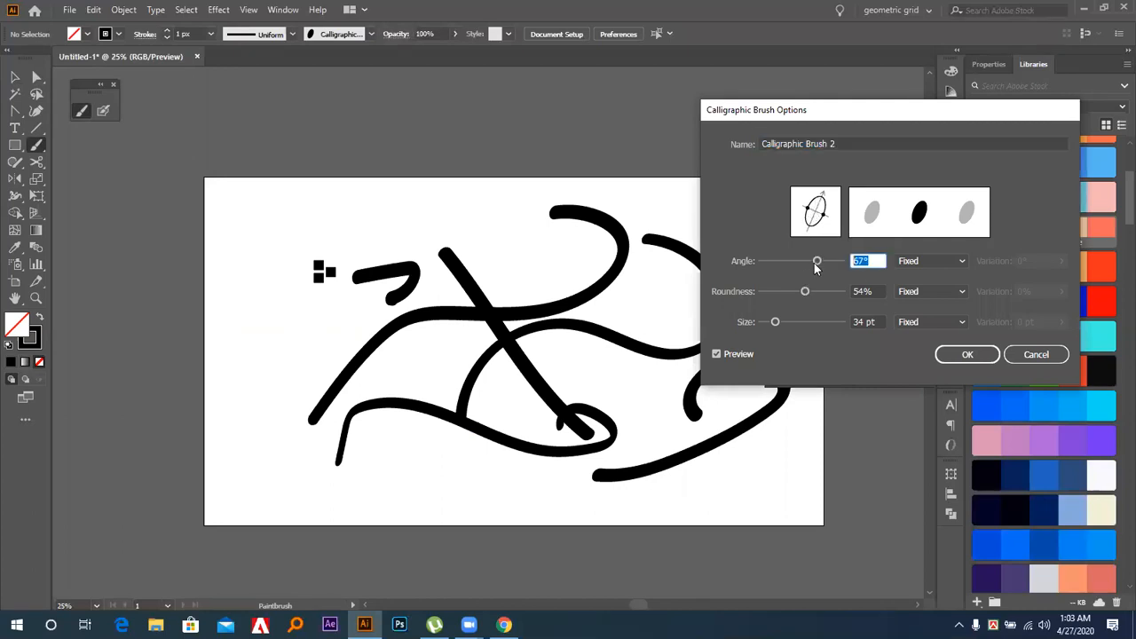
pyautogui.write('0')
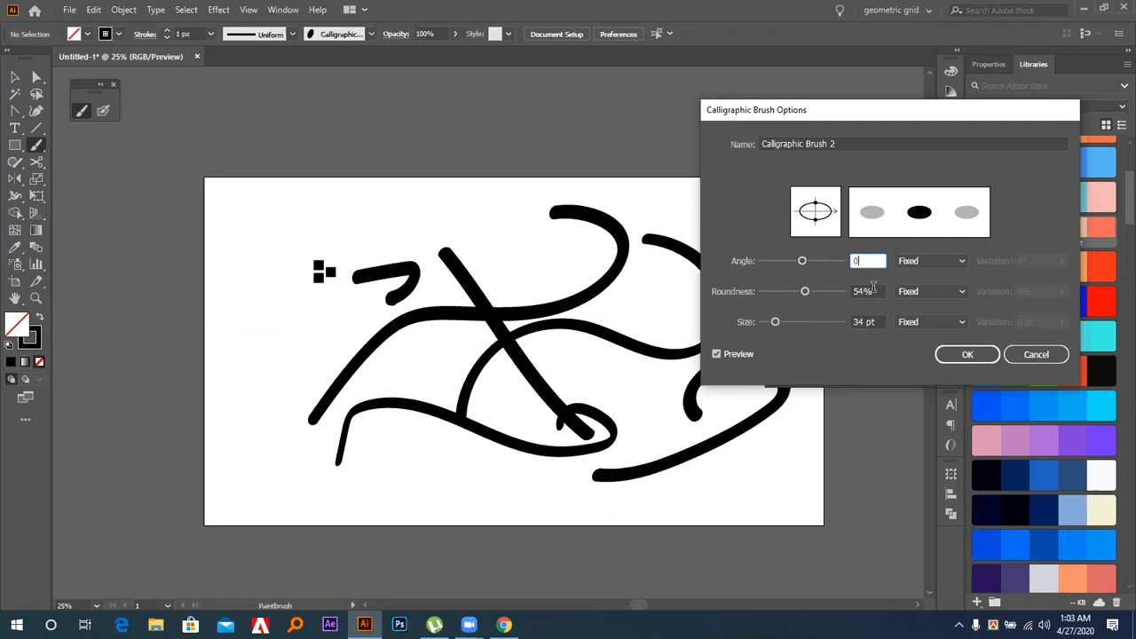
pyautogui.press('Tab')
pyautogui.write('0')
pyautogui.doubleClick(857, 292)
pyautogui.write('100')
pyautogui.press('Tab')
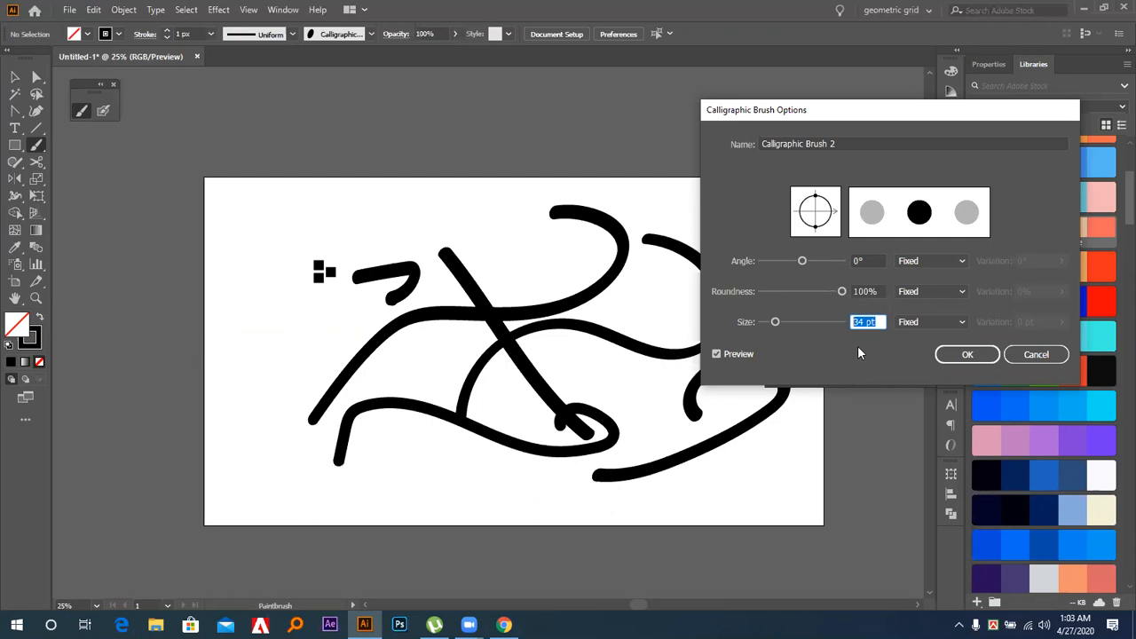
# Set the second calligraphic brush's size to 5 pt and apply the changes to its existing strokes
pyautogui.write('2')
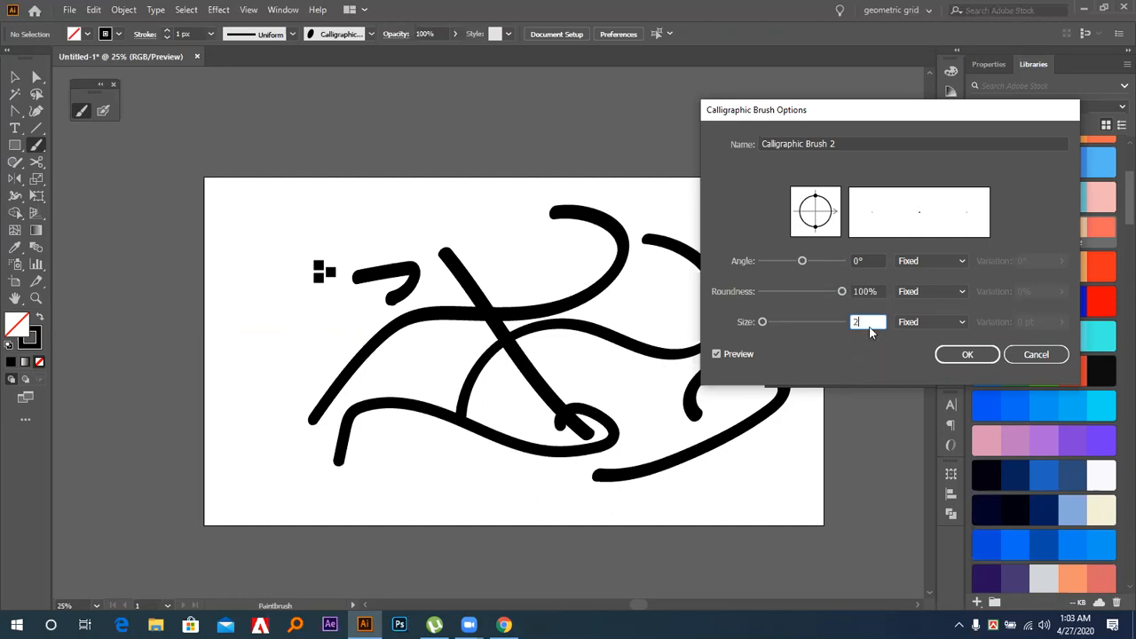
pyautogui.click(876, 292)
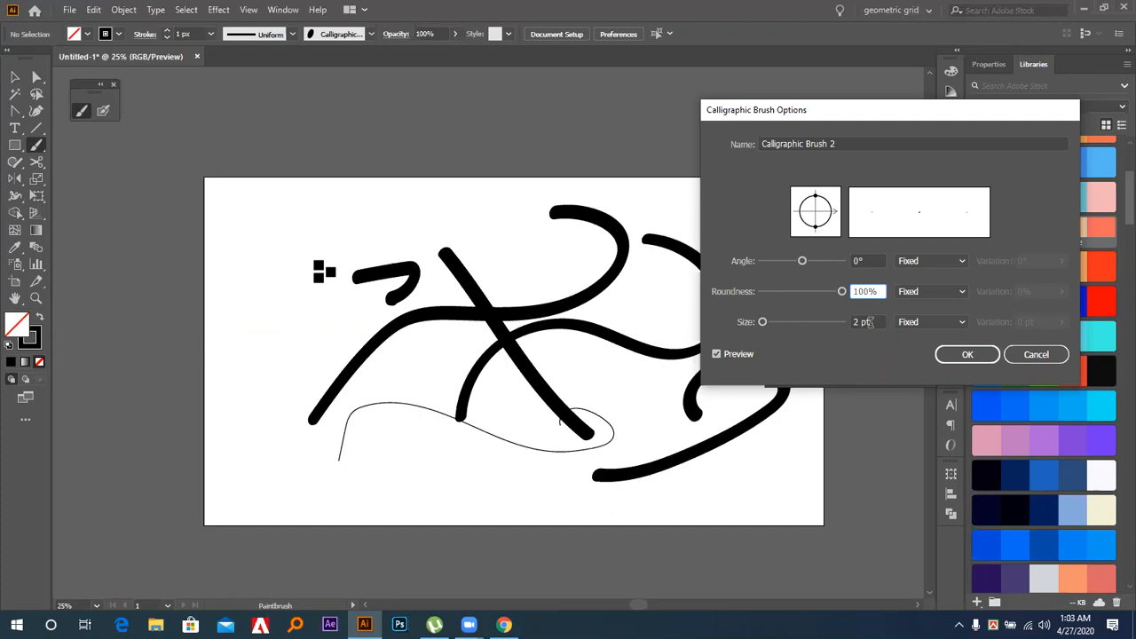
pyautogui.moveTo(879, 323); pyautogui.dragTo(811, 321)
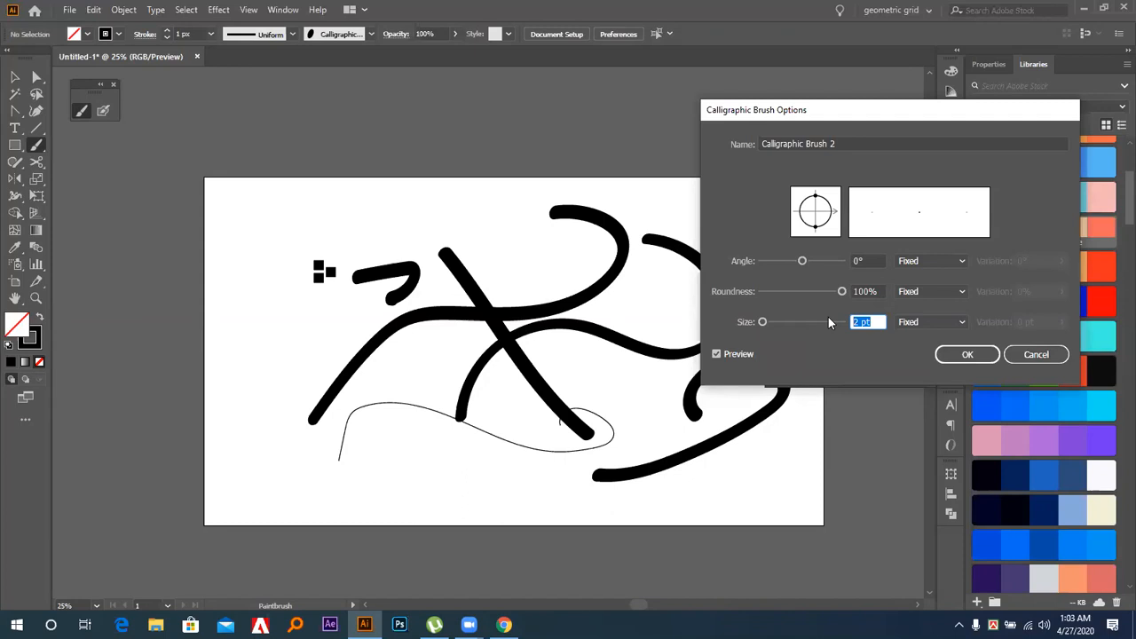
pyautogui.write('5')
pyautogui.click(967, 354)
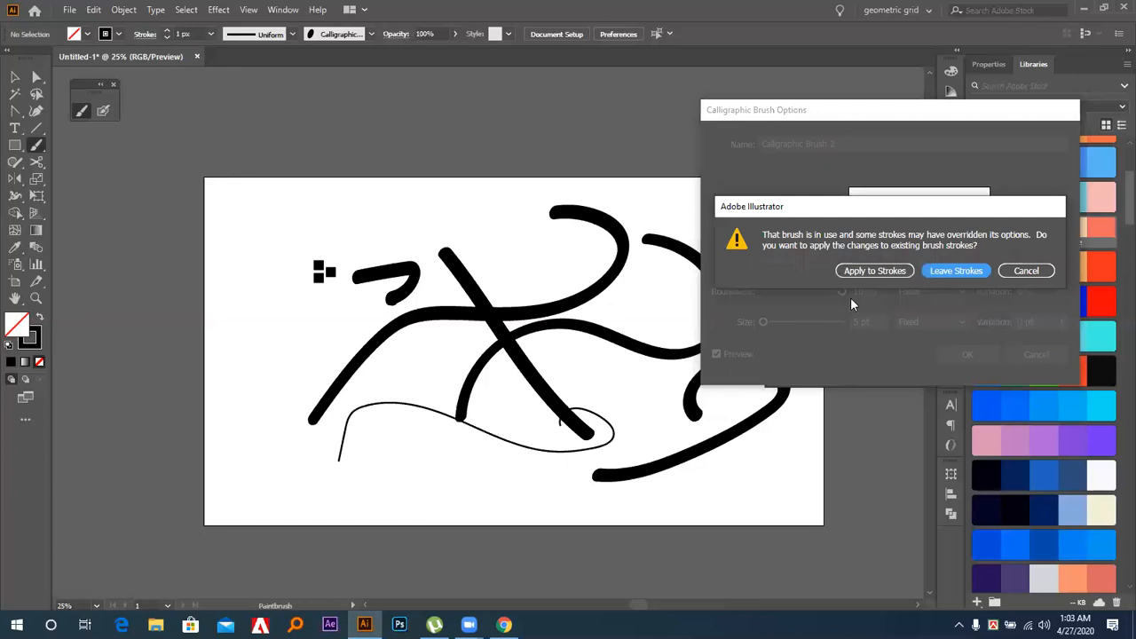
pyautogui.click(874, 271)
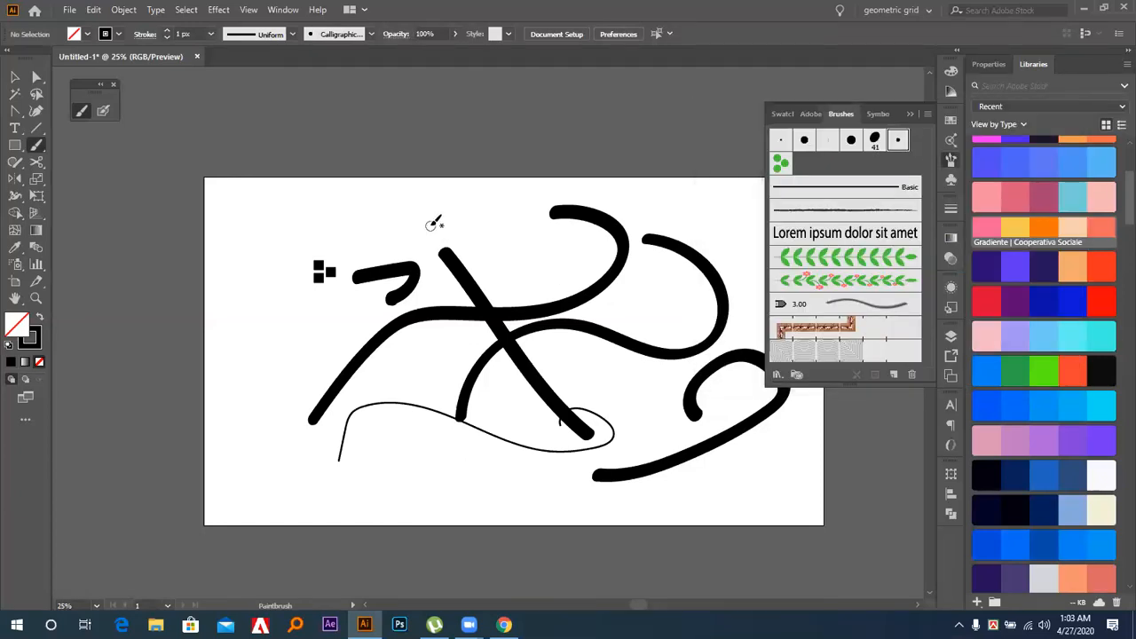
# Paint a curved test stroke over the upper-left part of the artboard and delete all the artwork
pyautogui.moveTo(304, 393)
pyautogui.mouseDown()
pyautogui.moveTo(329, 327)
pyautogui.moveTo(484, 257)
pyautogui.moveTo(416, 204)
pyautogui.mouseUp()
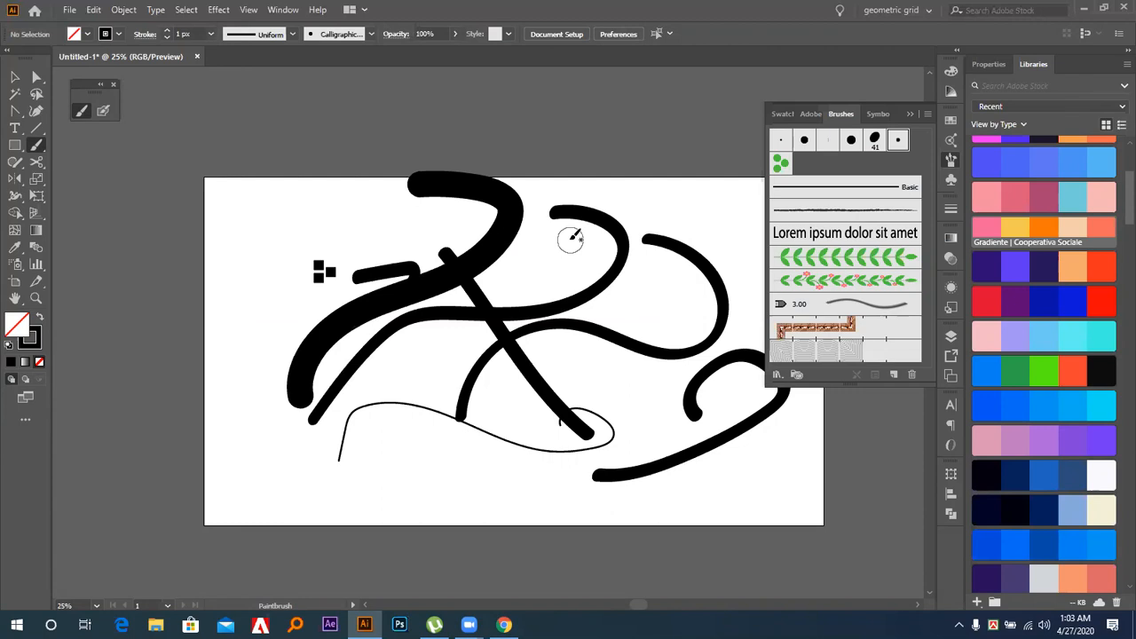
pyautogui.click(13, 78)
pyautogui.moveTo(353, 144)
pyautogui.mouseDown()
pyautogui.moveTo(761, 462)
pyautogui.moveTo(784, 495)
pyautogui.mouseUp()
pyautogui.press('Delete')
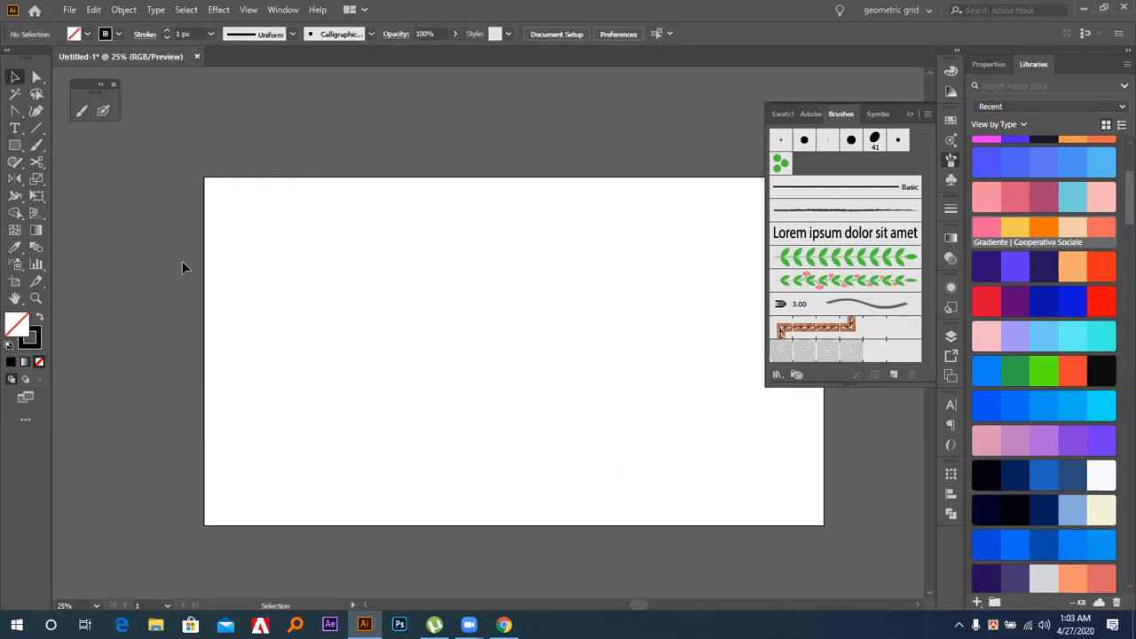
# Draw a small square on the empty artboard and swap its colours to a black fill with no stroke
pyautogui.click(13, 147)
pyautogui.click(12, 149)
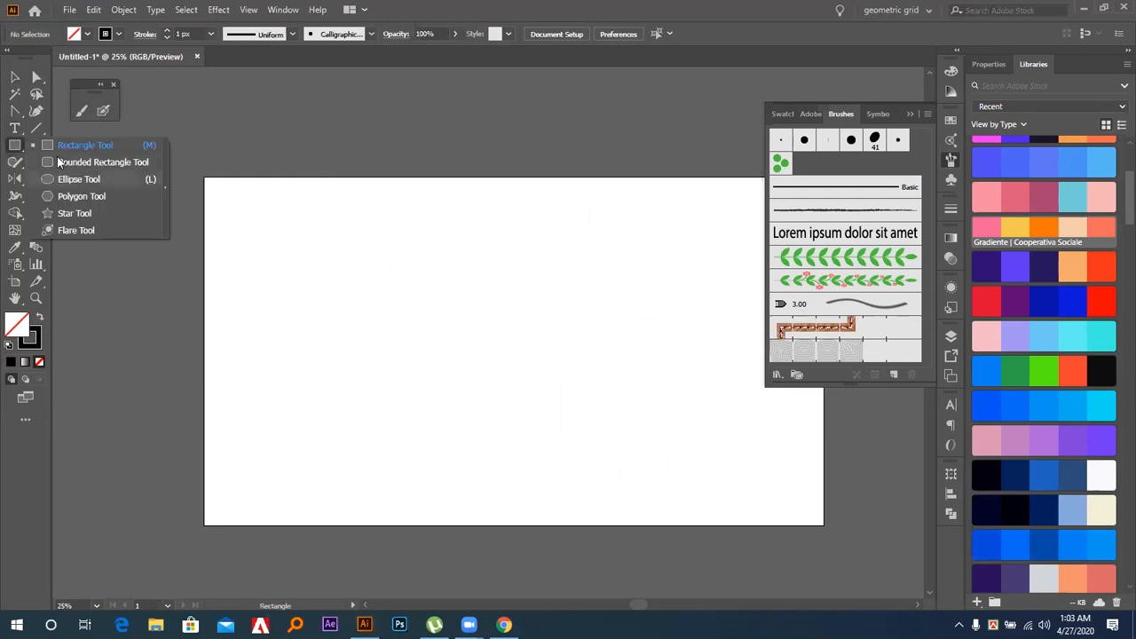
pyautogui.click(61, 149)
pyautogui.moveTo(342, 318); pyautogui.dragTo(366, 357)
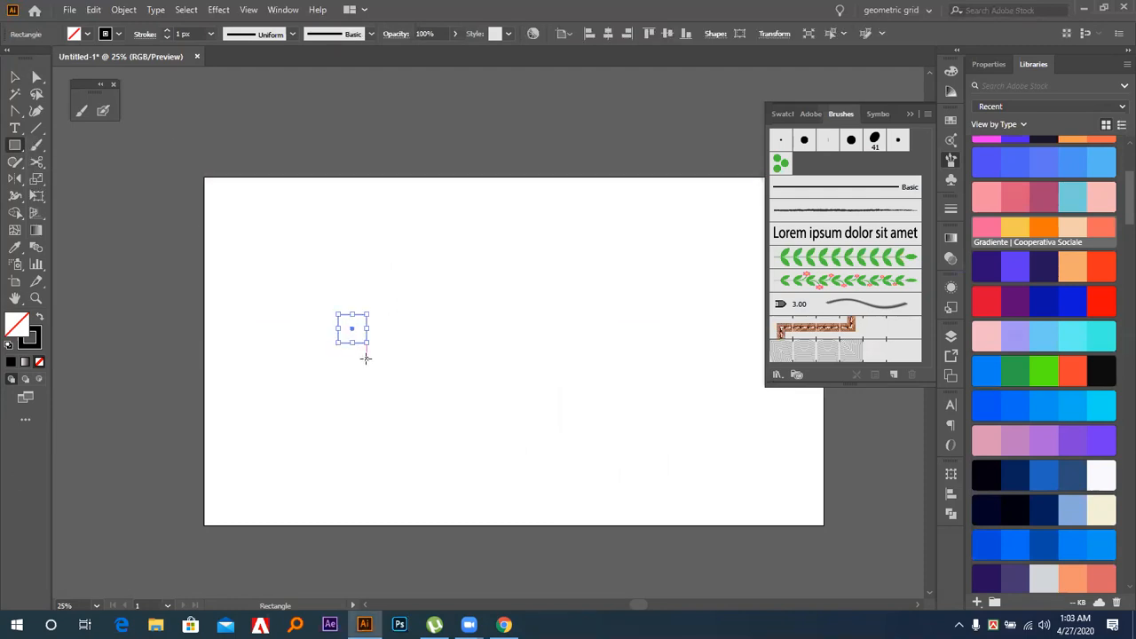
pyautogui.hotkey('shift', 'x')
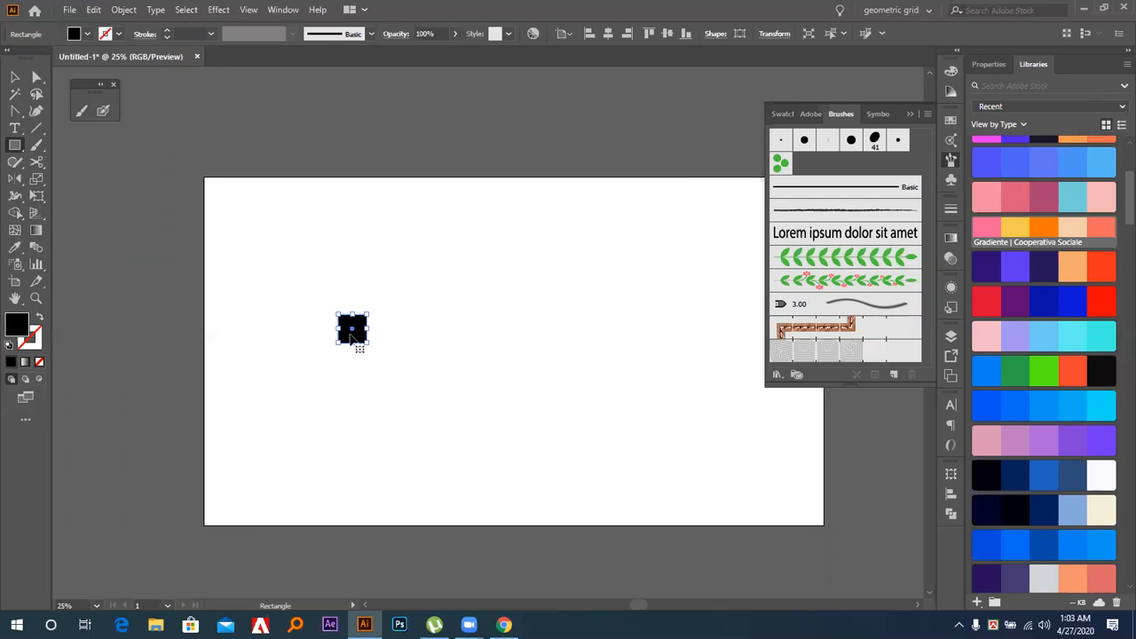
# Duplicate the black square into a cluster of two stacked squares with a third beside them, and scale the cluster down
pyautogui.press('v')
pyautogui.moveTo(352, 329); pyautogui.dragTo(353, 299)
pyautogui.moveTo(354, 242); pyautogui.dragTo(387, 315)
pyautogui.click(391, 330)
pyautogui.moveTo(345, 268); pyautogui.dragTo(387, 327)
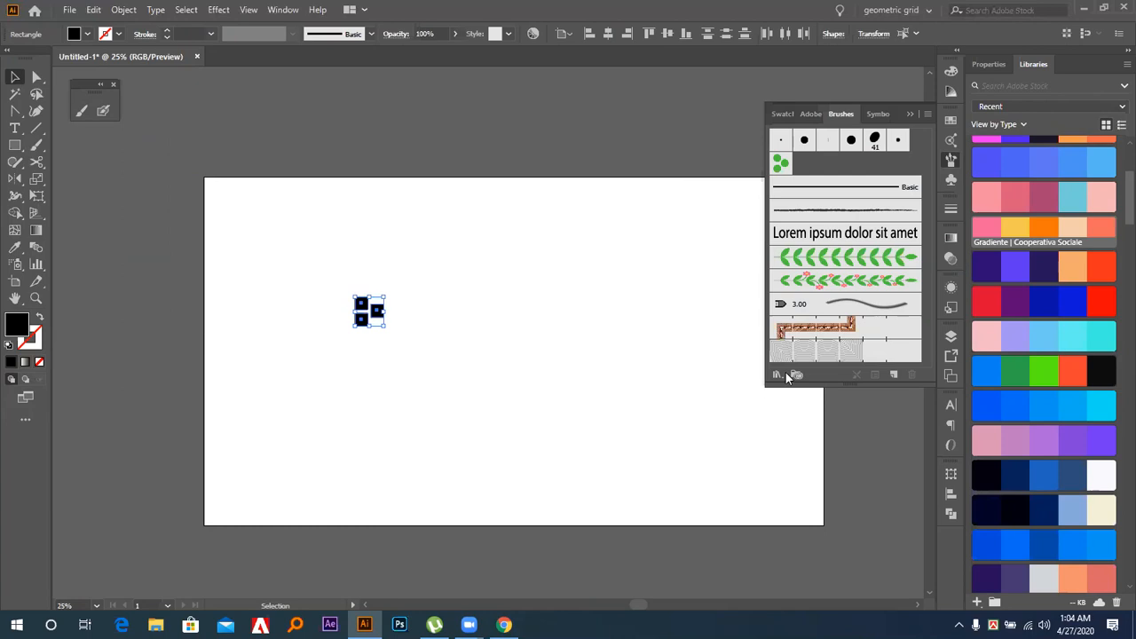
# Start a new scatter brush from the square cluster with Random size and a first size value of 300%
pyautogui.click(893, 375)
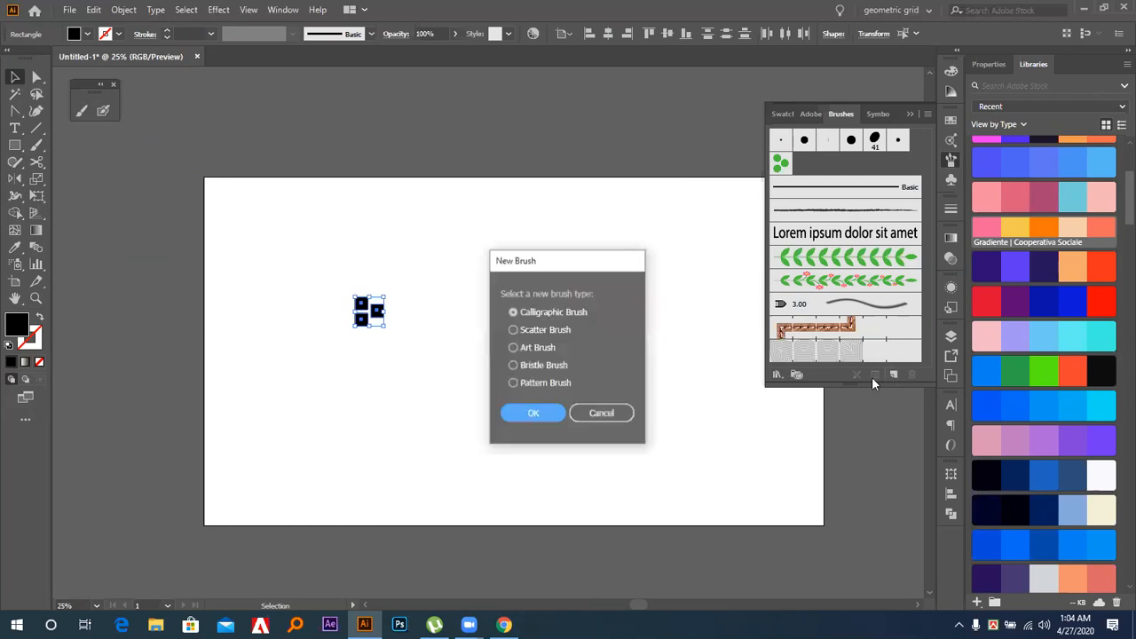
pyautogui.click(551, 333)
pyautogui.click(535, 412)
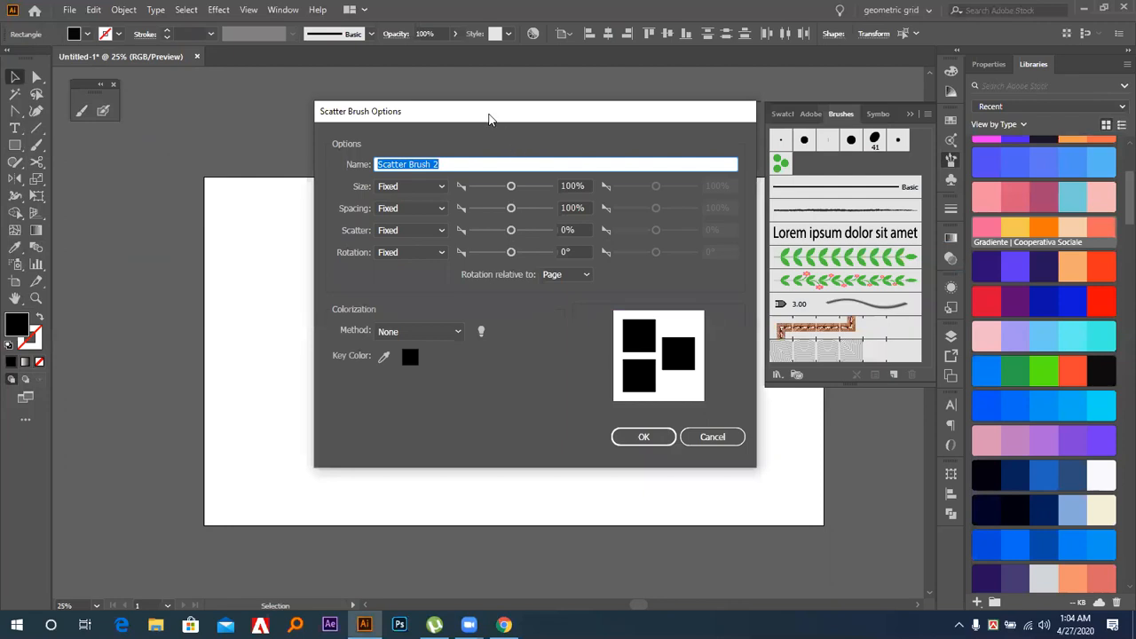
pyautogui.moveTo(487, 113); pyautogui.dragTo(606, 114)
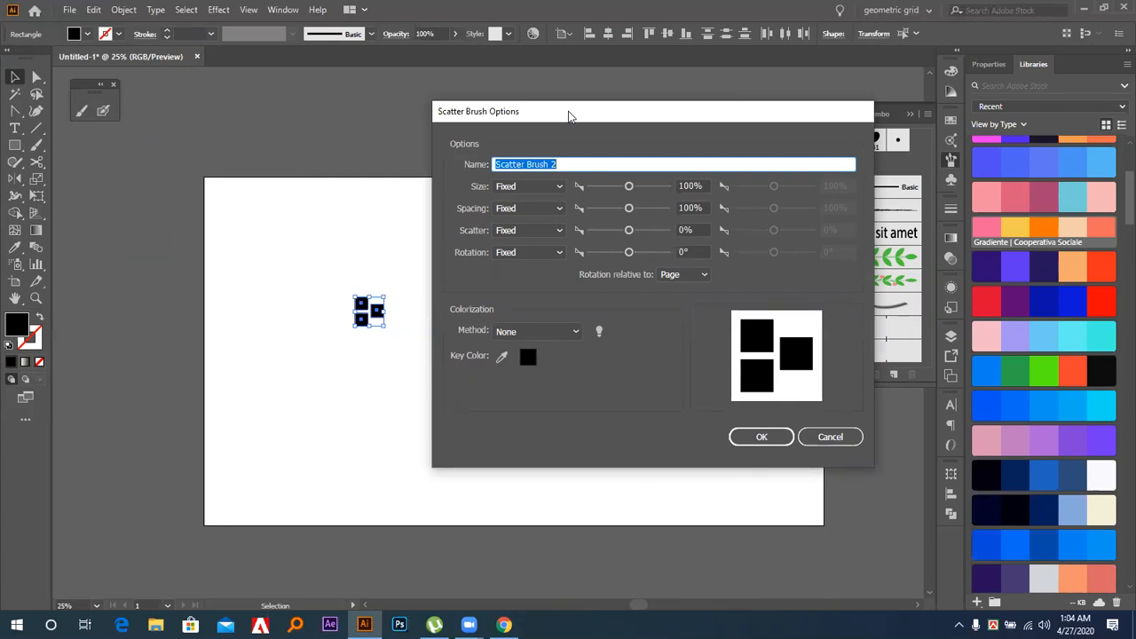
pyautogui.moveTo(557, 112); pyautogui.dragTo(555, 48)
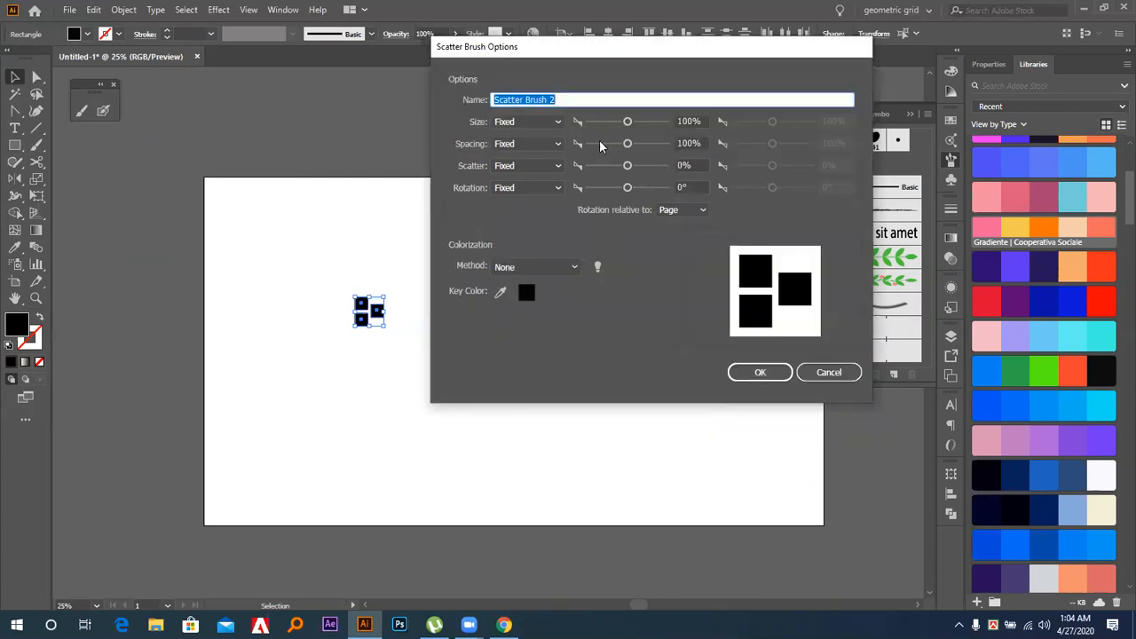
pyautogui.click(526, 122)
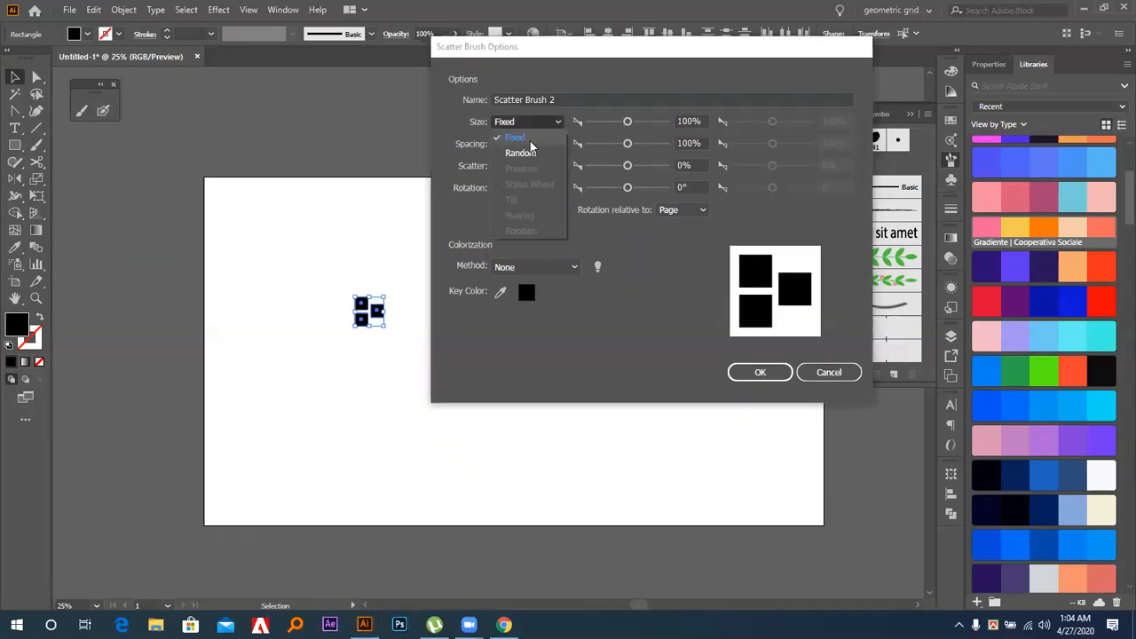
pyautogui.click(525, 147)
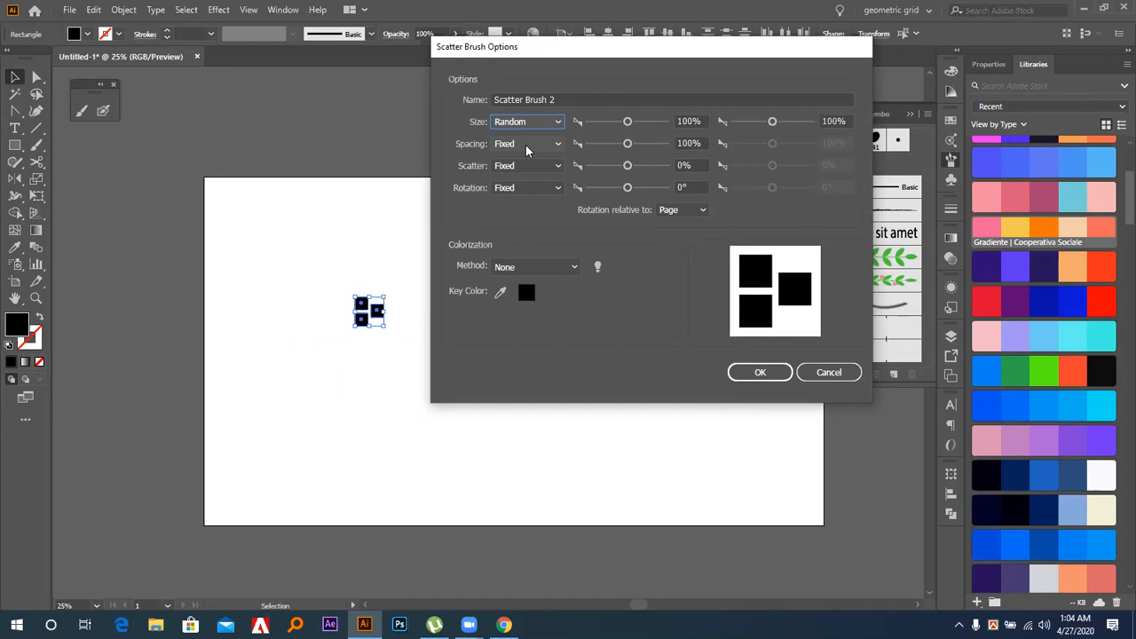
pyautogui.click(627, 122)
pyautogui.moveTo(626, 123); pyautogui.dragTo(635, 122)
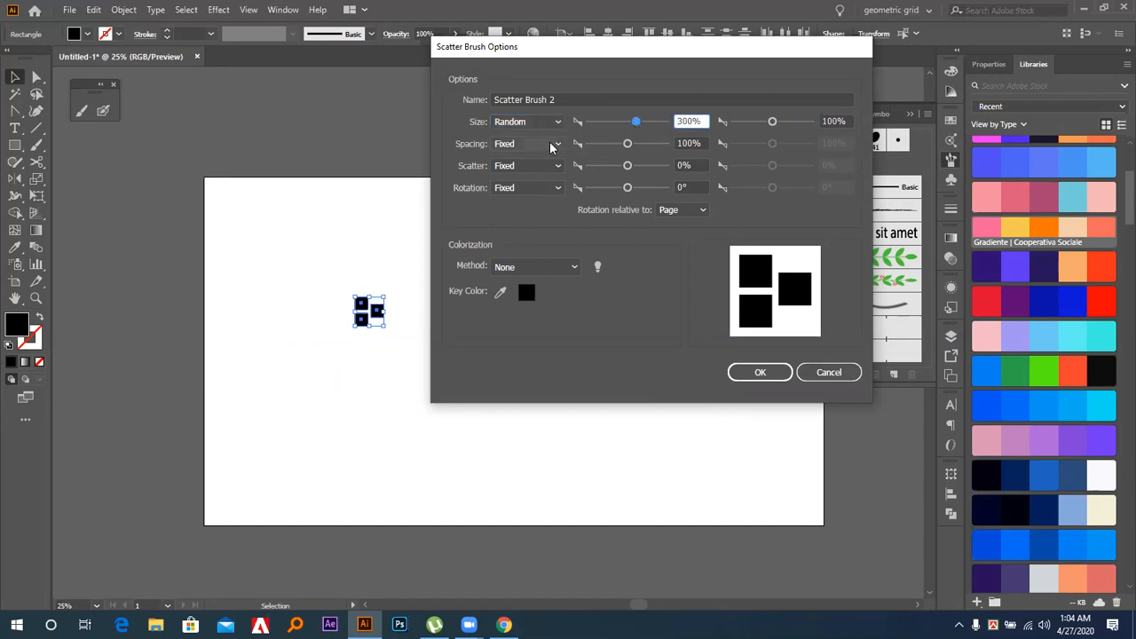
# Set the scatter brush's spacing to Random with 433% and 383%, and its second size value to 57%
pyautogui.click(553, 144)
pyautogui.click(532, 175)
pyautogui.moveTo(626, 143); pyautogui.dragTo(639, 147)
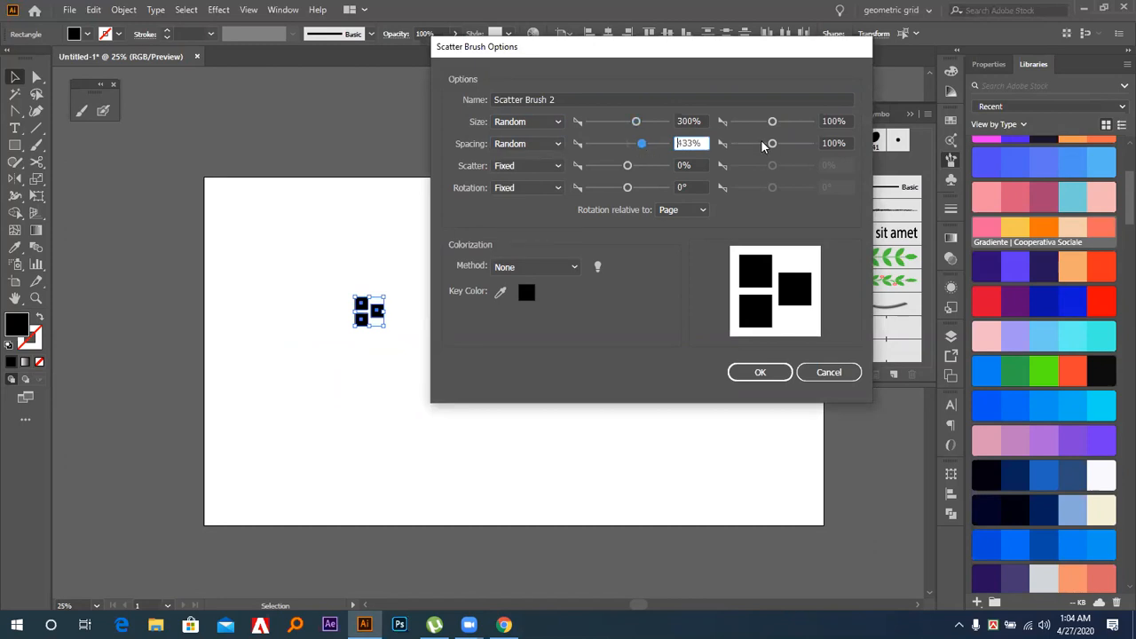
pyautogui.moveTo(772, 143); pyautogui.dragTo(753, 122)
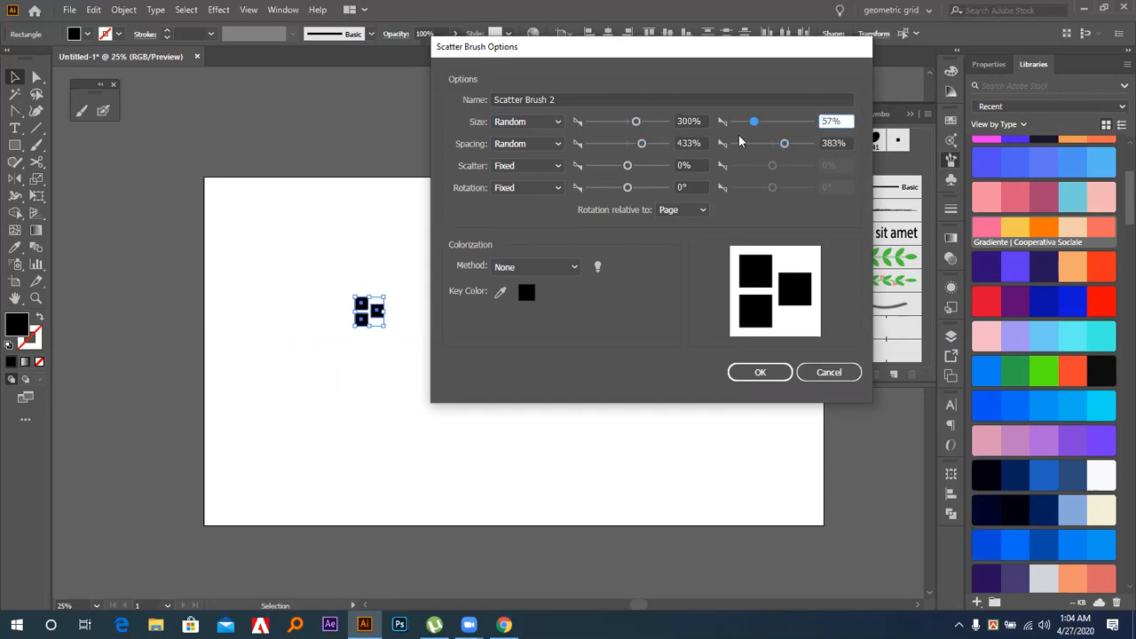
# Set scatter to Random with 185% and rotation to Random with 53° as first values, and create the brush
pyautogui.moveTo(628, 171); pyautogui.dragTo(630, 195)
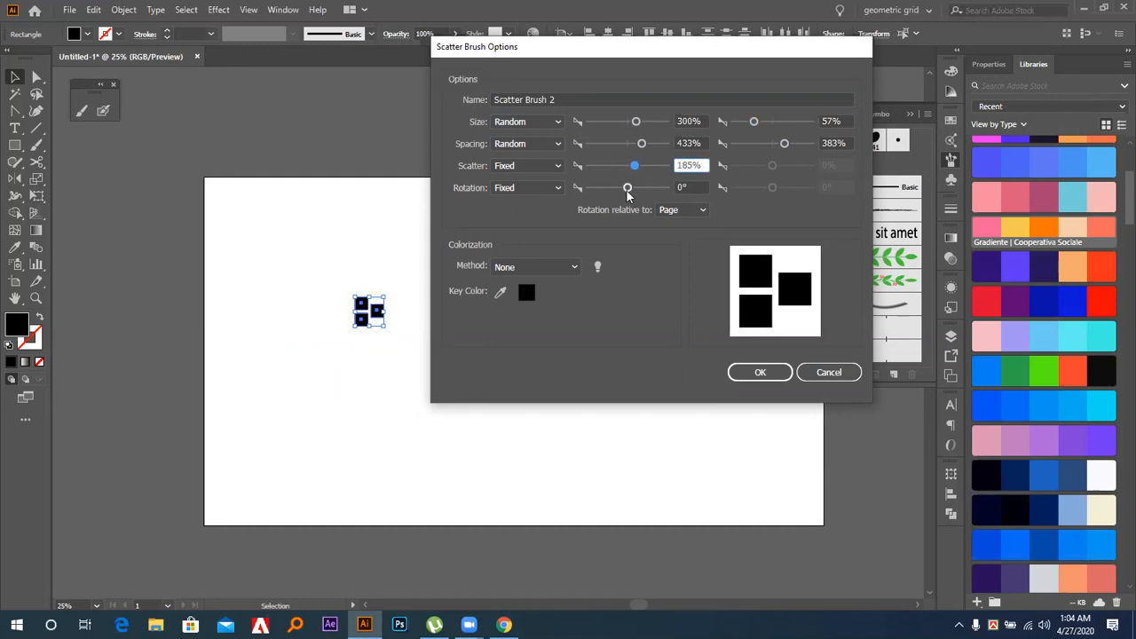
pyautogui.click(551, 170)
pyautogui.click(544, 194)
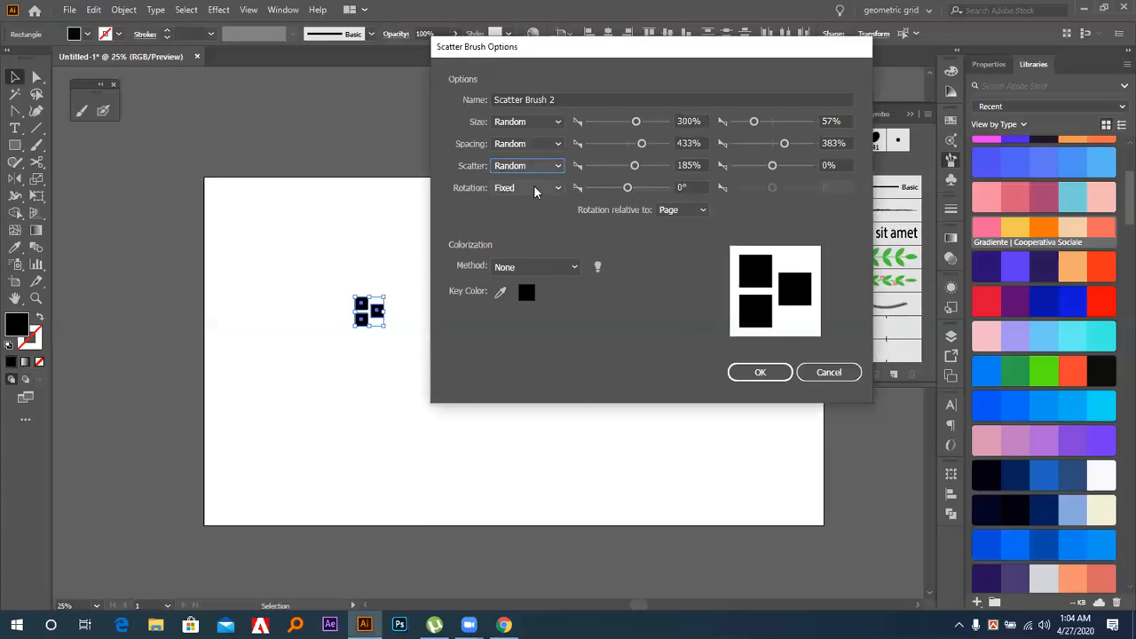
pyautogui.click(540, 188)
pyautogui.click(537, 219)
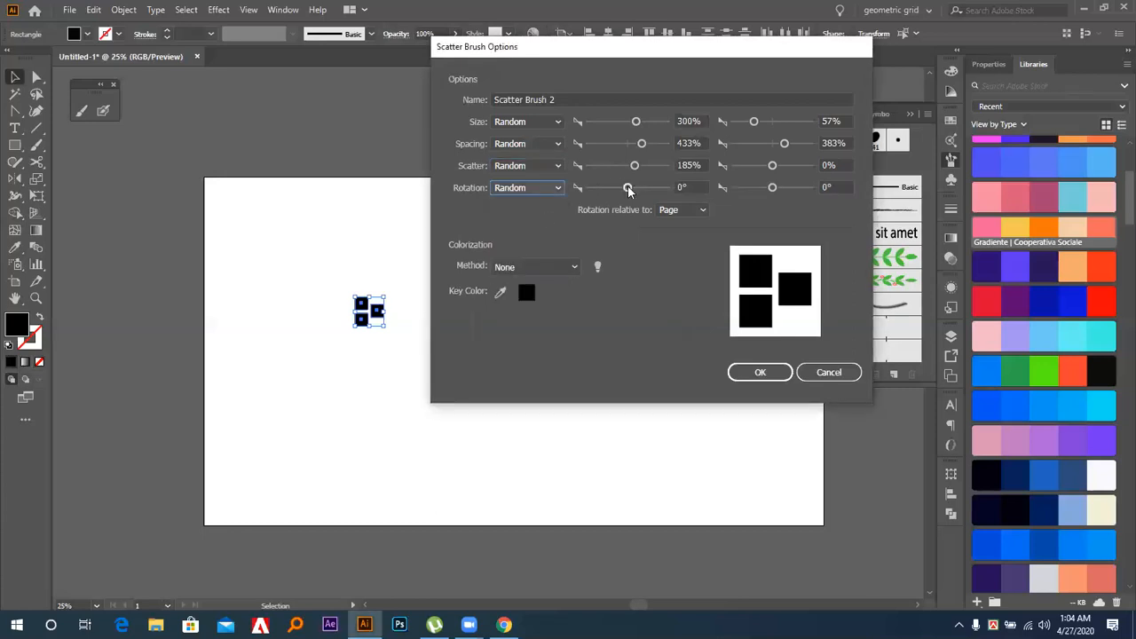
pyautogui.moveTo(629, 187); pyautogui.dragTo(639, 193)
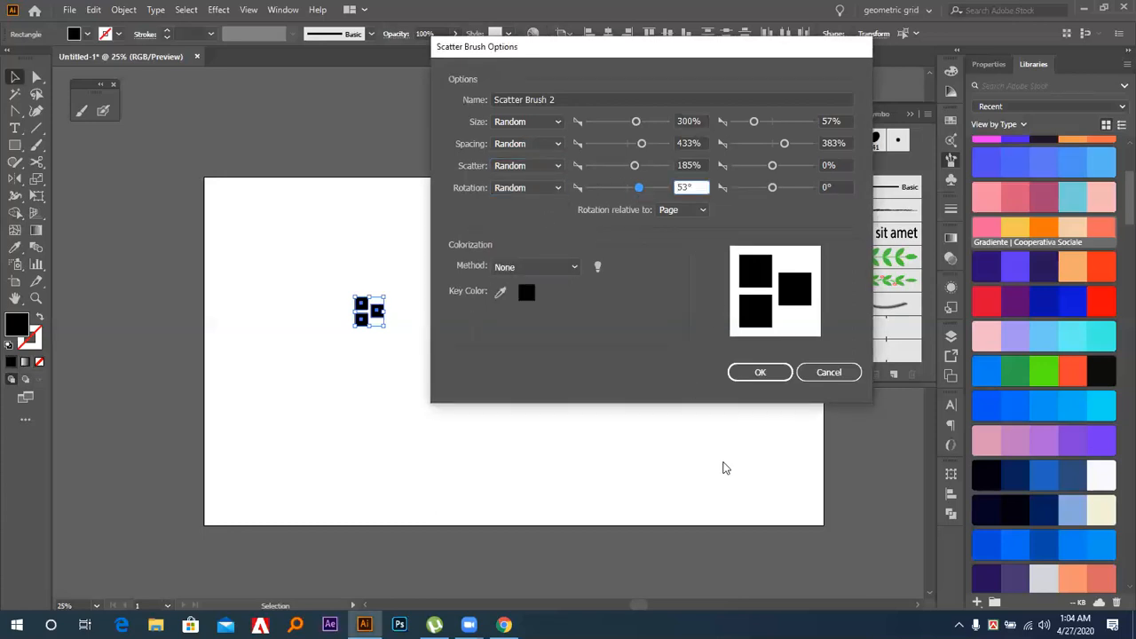
pyautogui.click(757, 373)
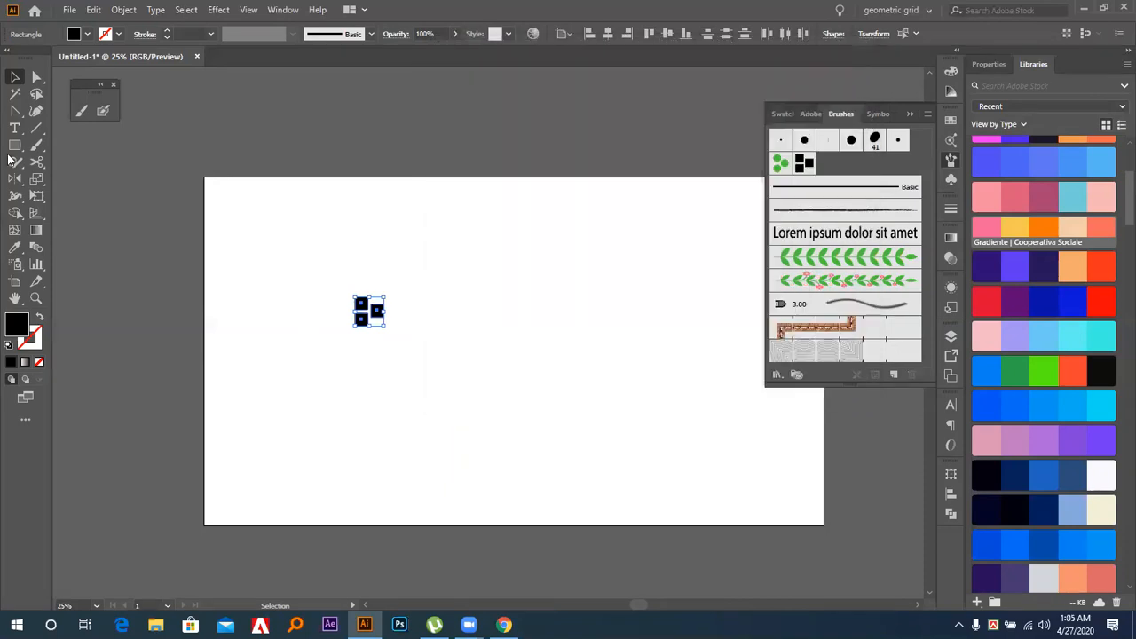
# Paint four curved strokes over and around the artboard with the new square scatter brush
pyautogui.click(35, 149)
pyautogui.moveTo(350, 413)
pyautogui.mouseDown()
pyautogui.moveTo(373, 395)
pyautogui.moveTo(502, 365)
pyautogui.moveTo(517, 322)
pyautogui.mouseUp()
pyautogui.moveTo(456, 427)
pyautogui.mouseDown()
pyautogui.moveTo(576, 402)
pyautogui.moveTo(583, 214)
pyautogui.moveTo(666, 160)
pyautogui.mouseUp()
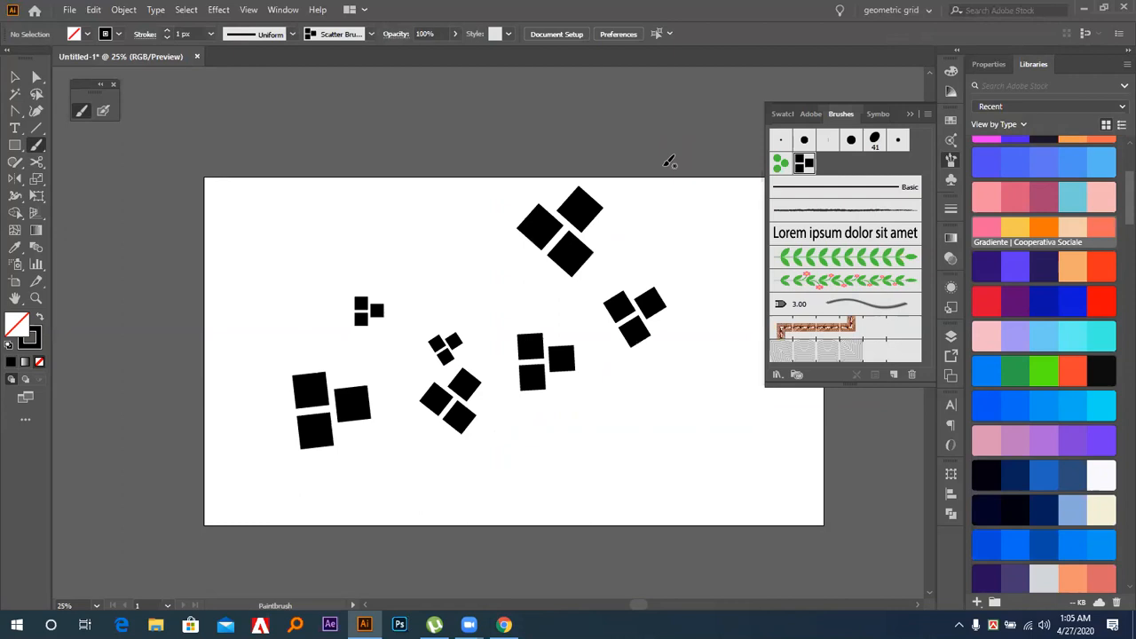
pyautogui.moveTo(500, 527); pyautogui.dragTo(702, 337)
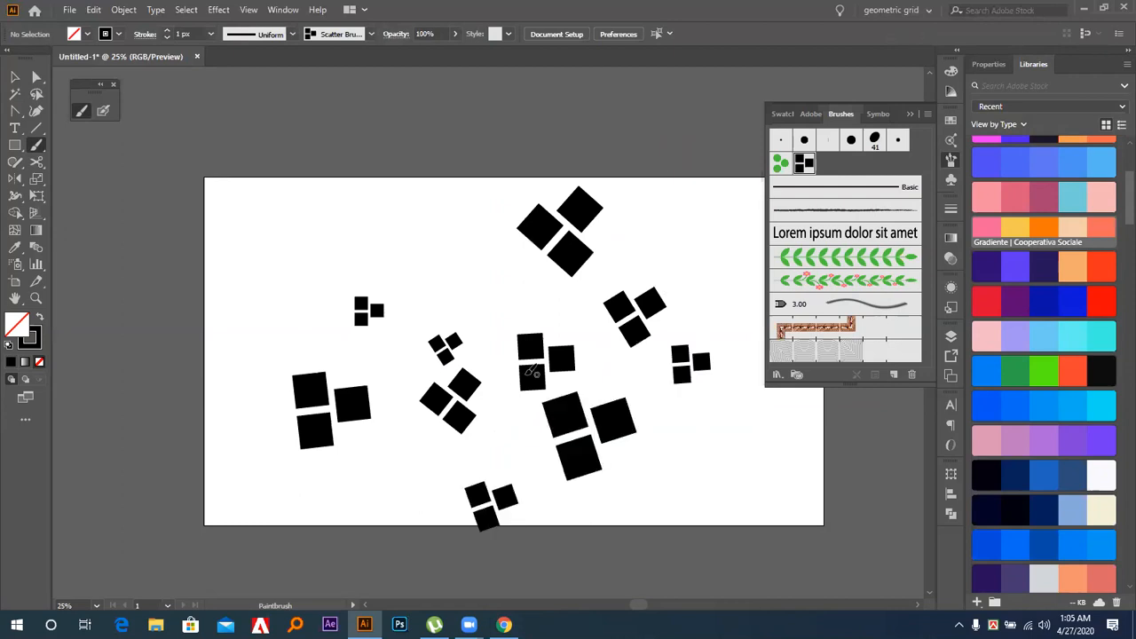
pyautogui.moveTo(346, 269)
pyautogui.mouseDown()
pyautogui.moveTo(519, 162)
pyautogui.moveTo(703, 118)
pyautogui.moveTo(696, 78)
pyautogui.mouseUp()
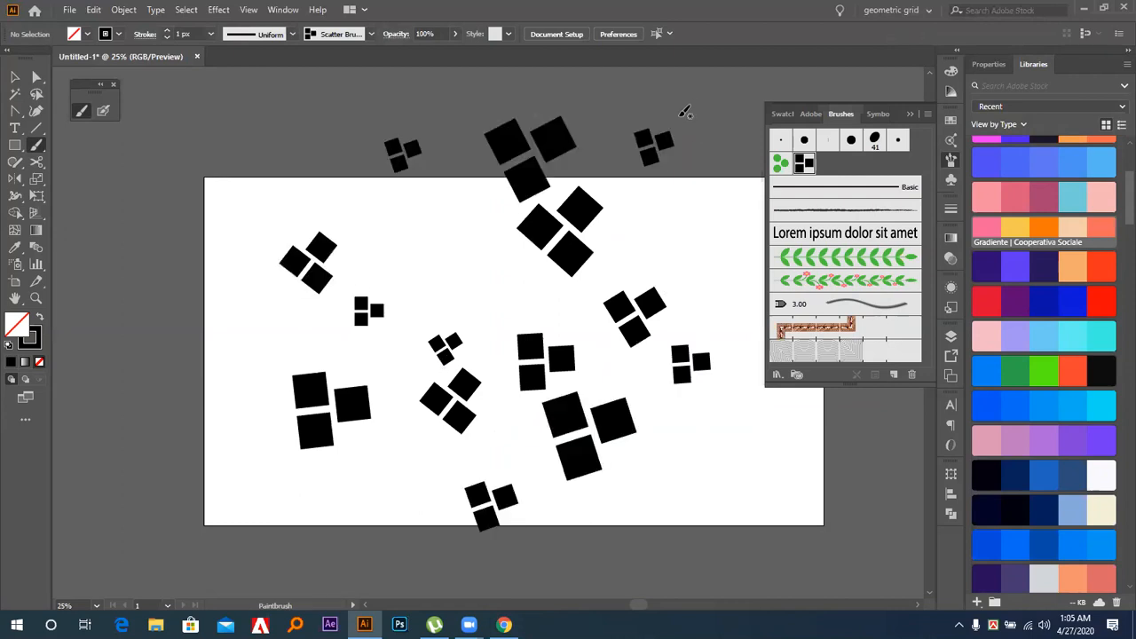
# Paint a long rising wavy stroke across the canvas above the artboard with the square scatter brush
pyautogui.hotkey('ctrl', '-')
pyautogui.hotkey('ctrl', '-')
pyautogui.hotkey('ctrl', '-')
pyautogui.hotkey('ctrl', '-')
pyautogui.hotkey('ctrl', '-')
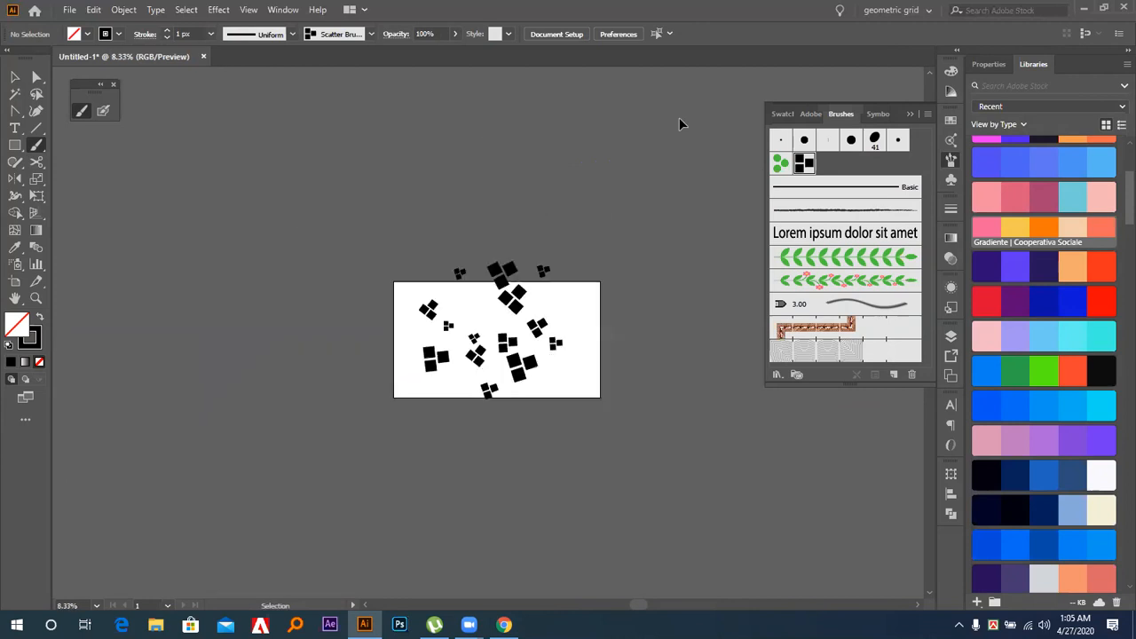
pyautogui.moveTo(100, 532)
pyautogui.mouseDown()
pyautogui.moveTo(152, 414)
pyautogui.moveTo(827, 80)
pyautogui.moveTo(818, 62)
pyautogui.mouseUp()
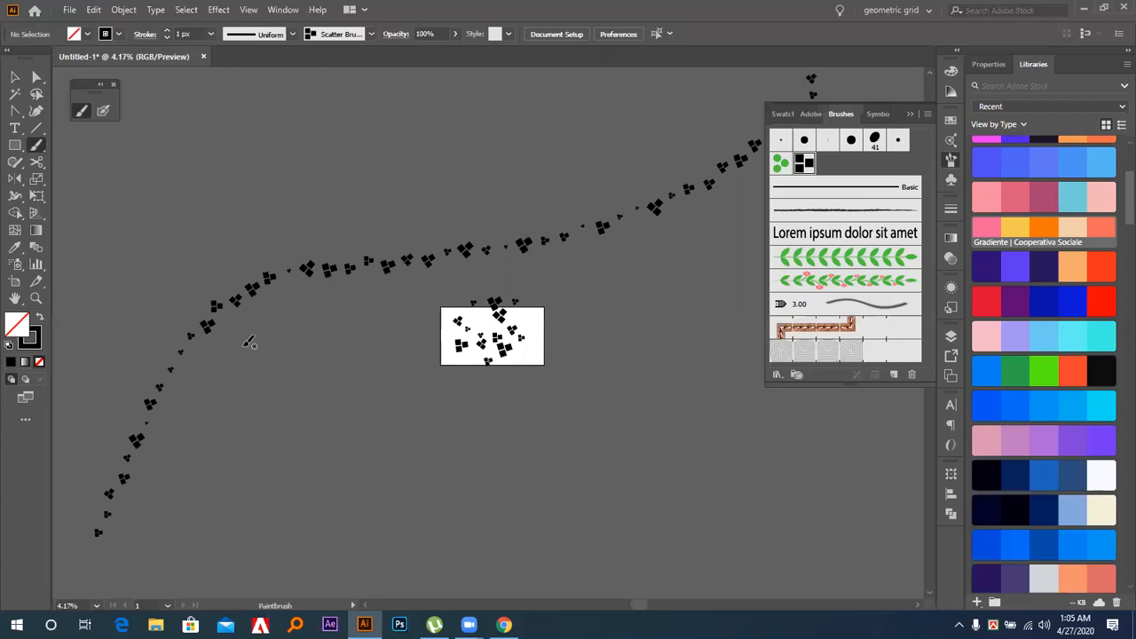
# Delete all the scatter strokes and the square cluster, and fit the artboard in the window
pyautogui.click(23, 79)
pyautogui.moveTo(365, 163); pyautogui.dragTo(585, 411)
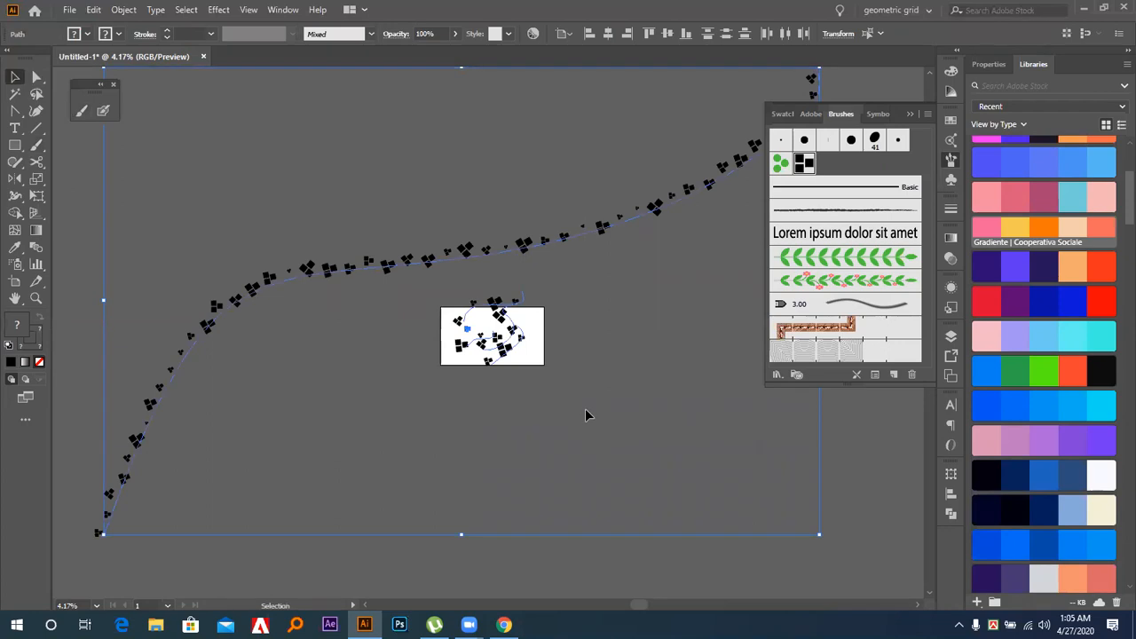
pyautogui.press('Delete')
pyautogui.hotkey('ctrl', '0')
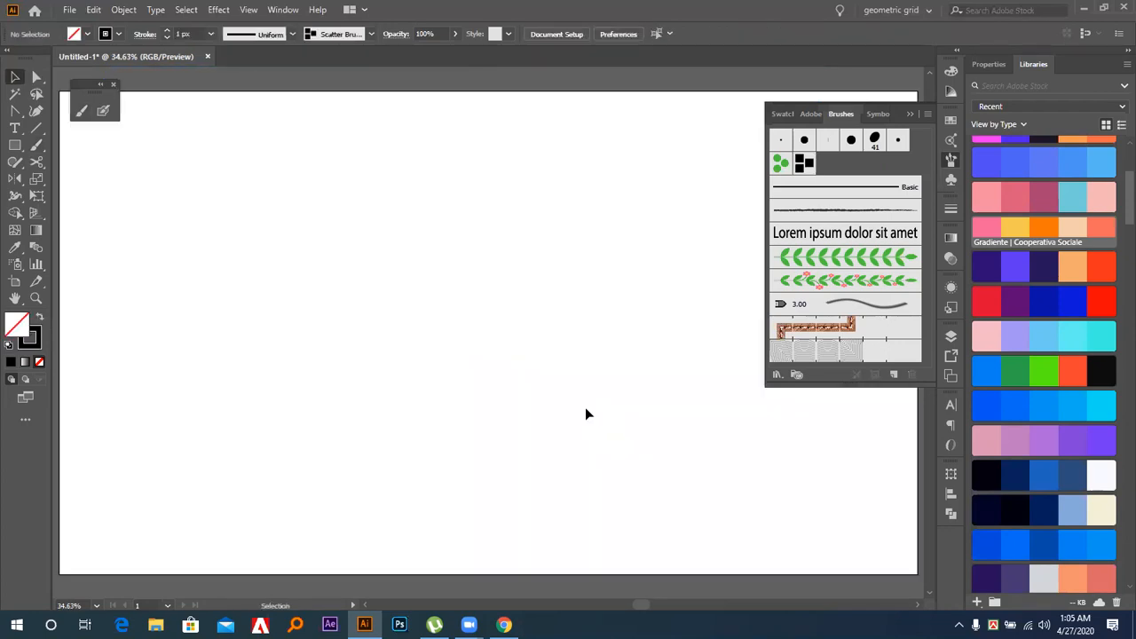
# Draw a small square left of the artboard's centre and give it a black fill with no stroke
pyautogui.click(14, 145)
pyautogui.moveTo(324, 303); pyautogui.dragTo(343, 320)
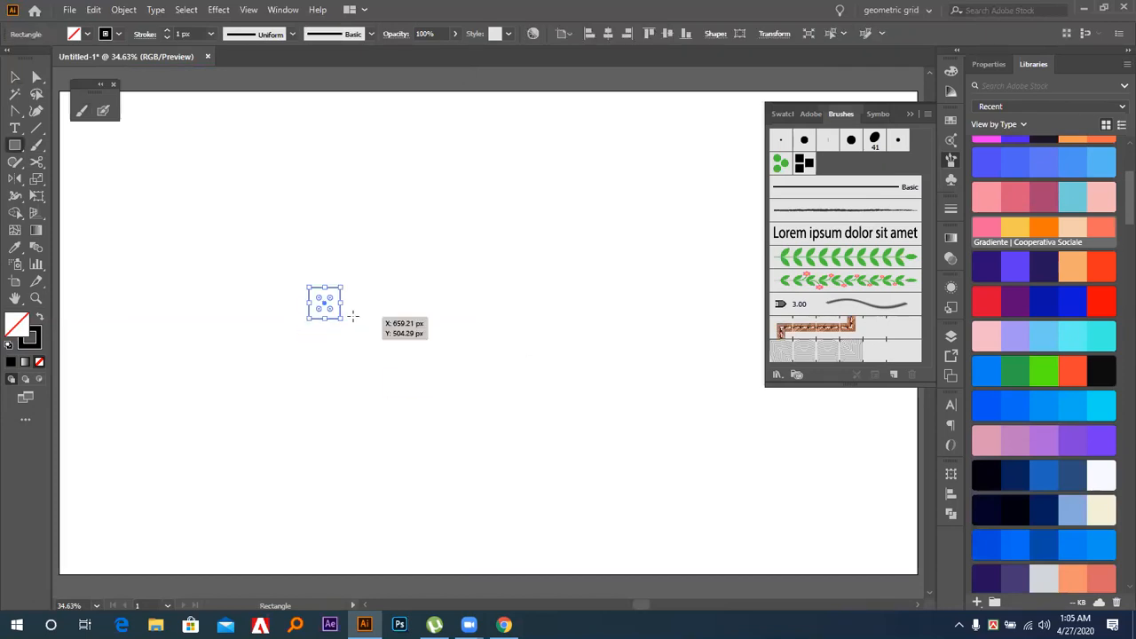
pyautogui.hotkey('shift', 'x')
pyautogui.press('v')
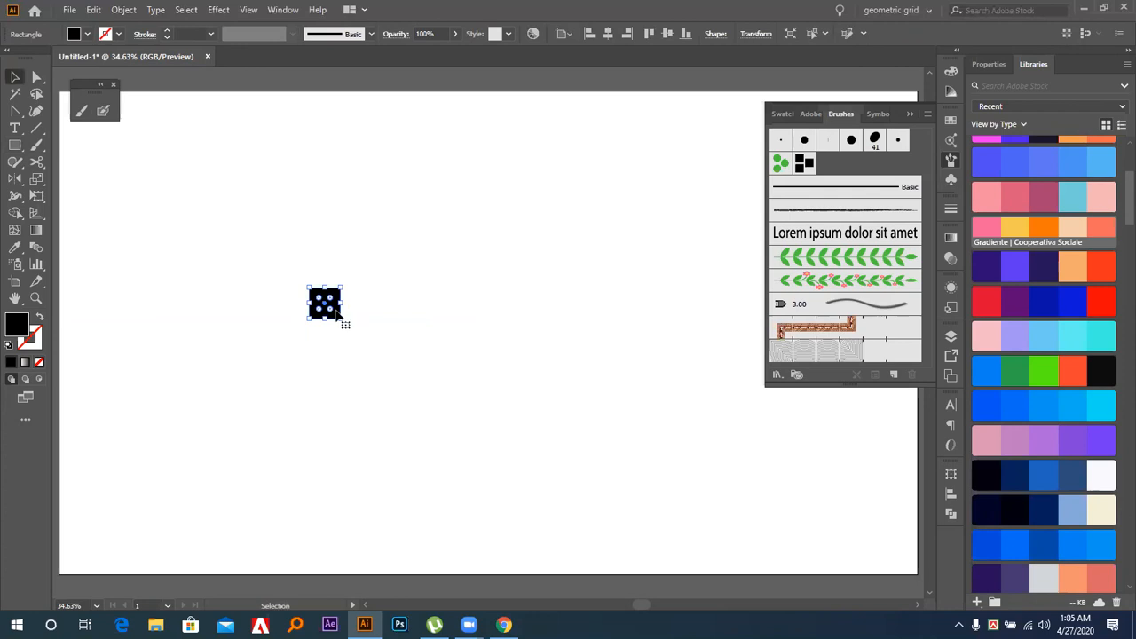
# Duplicate the square into a row of three with one above the middle, and scale the group down
pyautogui.moveTo(327, 311); pyautogui.dragTo(365, 313)
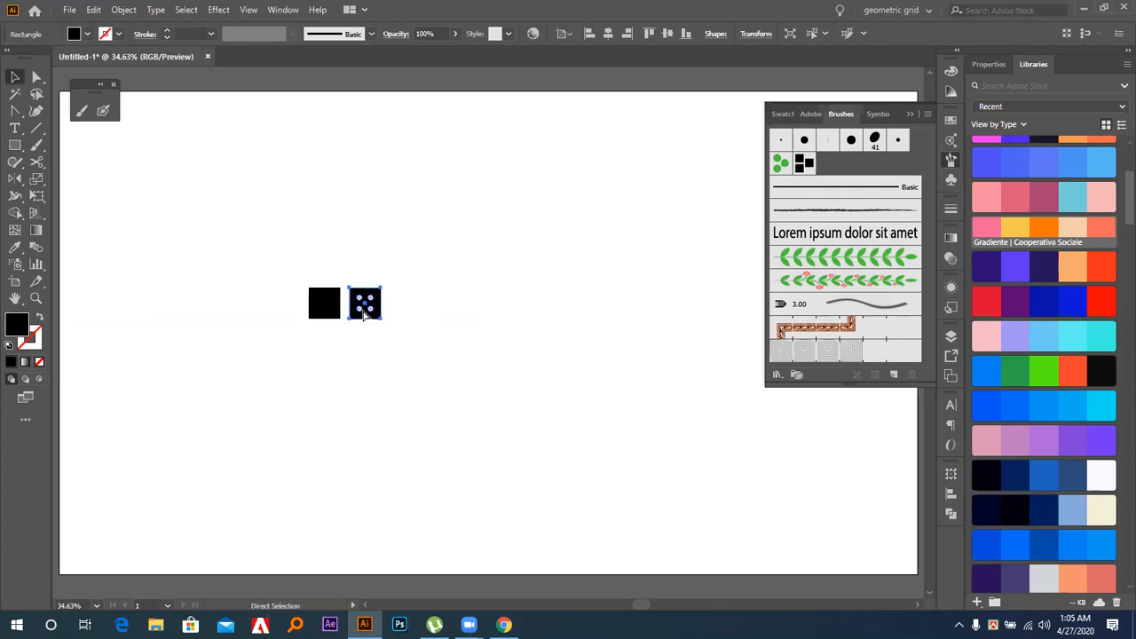
pyautogui.hotkey('ctrl', 'd')
pyautogui.moveTo(363, 301); pyautogui.dragTo(362, 265)
pyautogui.moveTo(314, 233)
pyautogui.mouseDown()
pyautogui.moveTo(420, 330)
pyautogui.moveTo(435, 313)
pyautogui.moveTo(393, 299)
pyautogui.mouseUp()
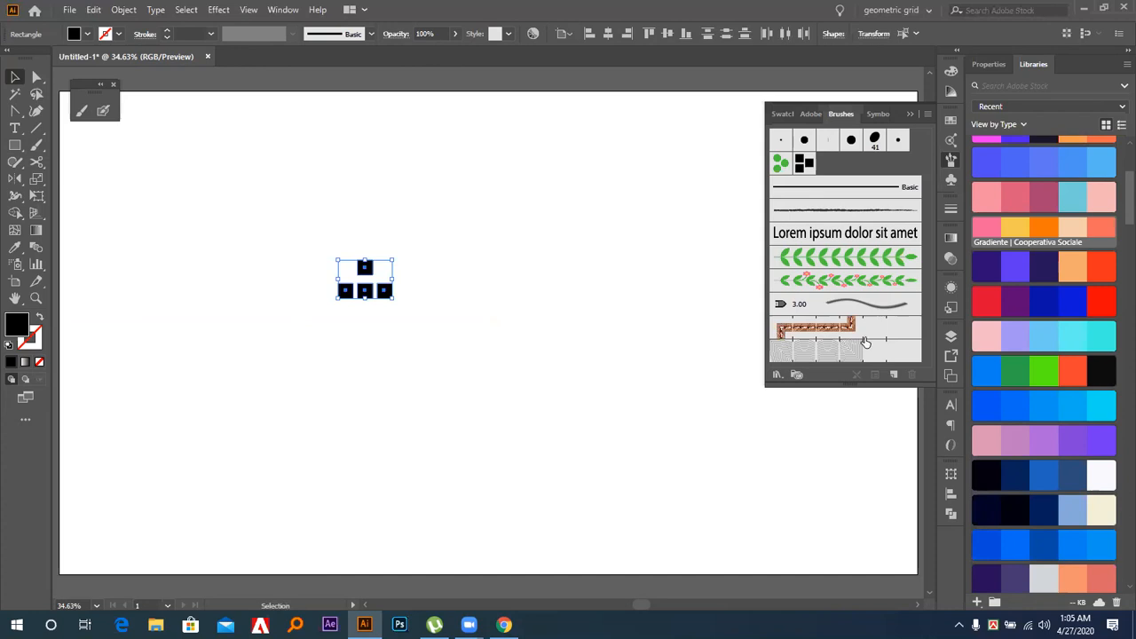
# Create an art brush from the four squares with Fixed 100% width and Stretch to Fit Stroke Length
pyautogui.click(893, 375)
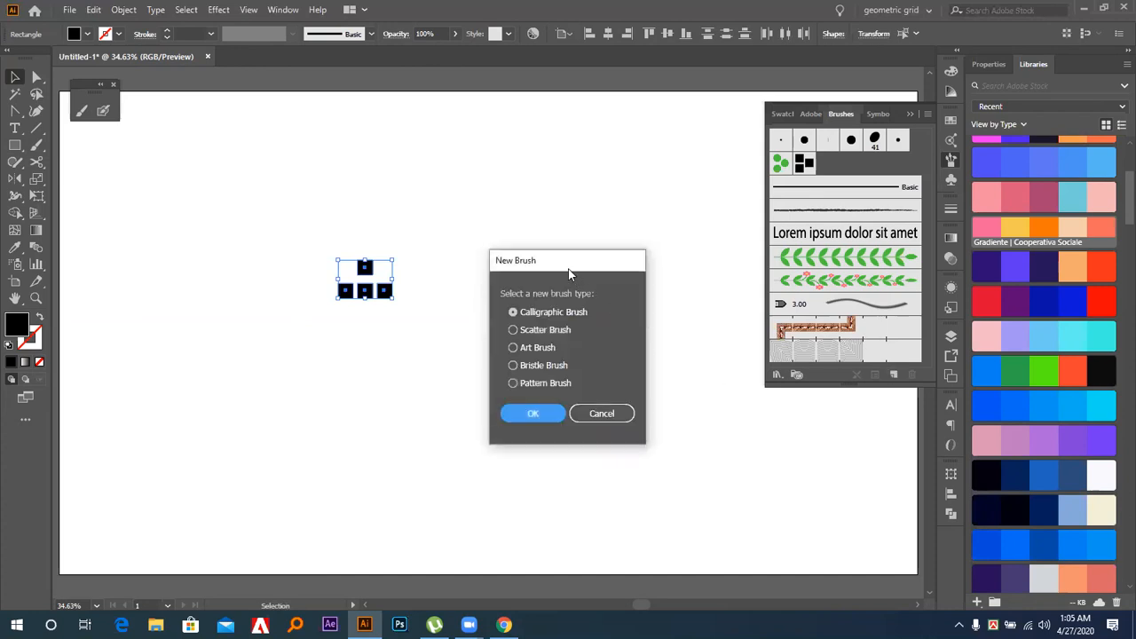
pyautogui.moveTo(566, 261); pyautogui.dragTo(630, 214)
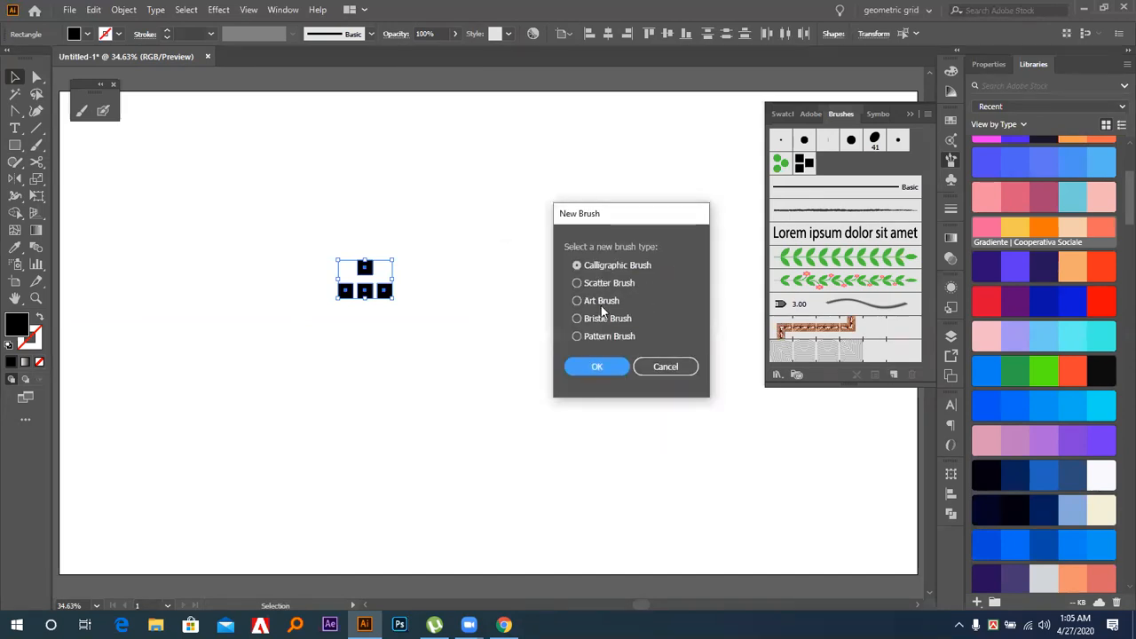
pyautogui.click(608, 301)
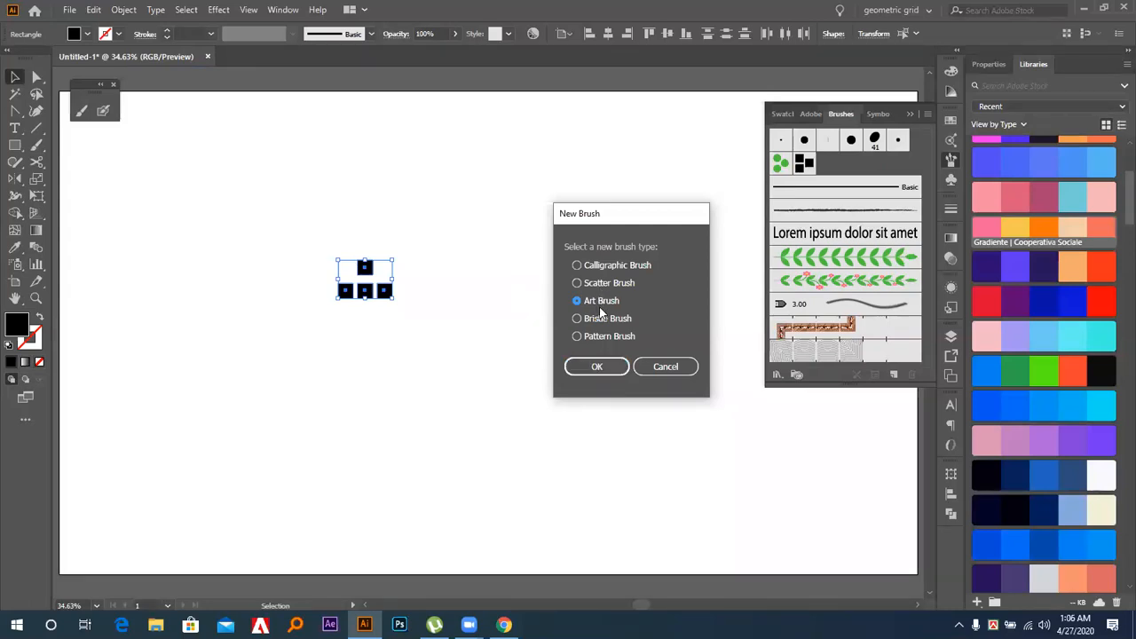
pyautogui.click(621, 368)
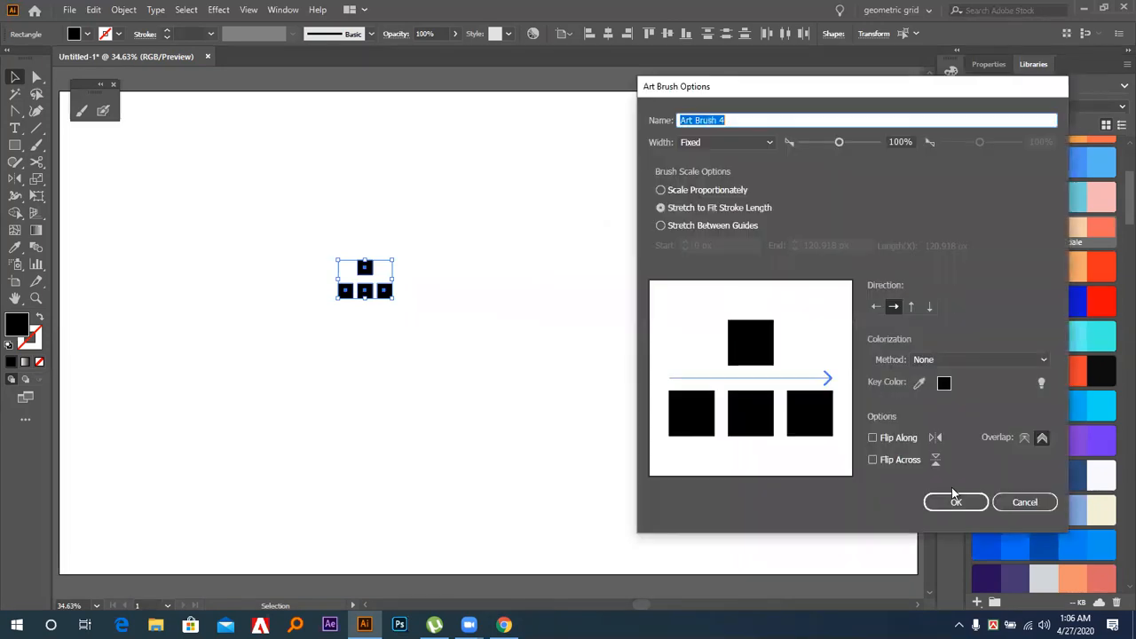
pyautogui.click(957, 503)
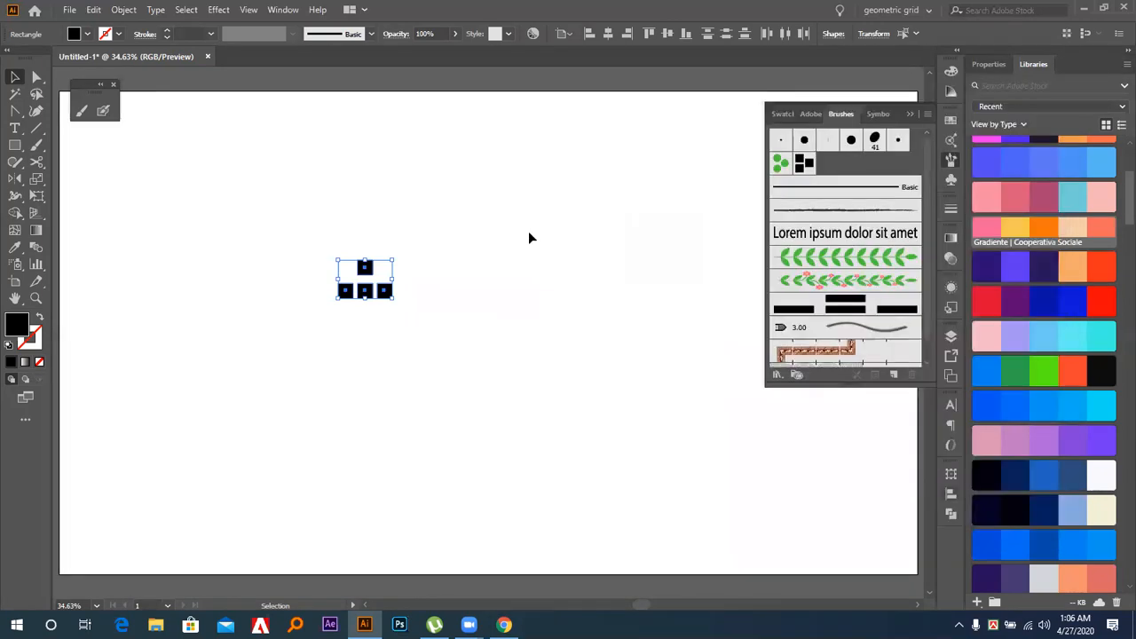
# Test the new art brush on a horizontal line above the squares and delete the line
pyautogui.click(36, 129)
pyautogui.moveTo(232, 174); pyautogui.dragTo(506, 174)
pyautogui.click(864, 305)
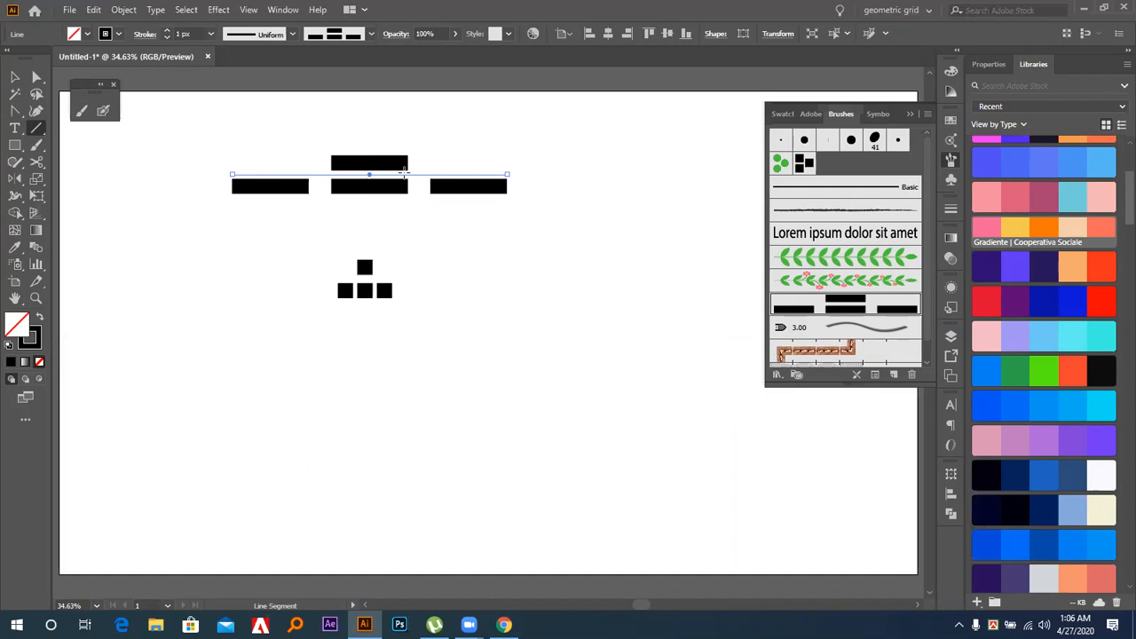
pyautogui.press('Delete')
# Draw a thin black horizontal bar above the squares and place a copy of it just above
pyautogui.click(14, 145)
pyautogui.moveTo(325, 207); pyautogui.dragTo(428, 213)
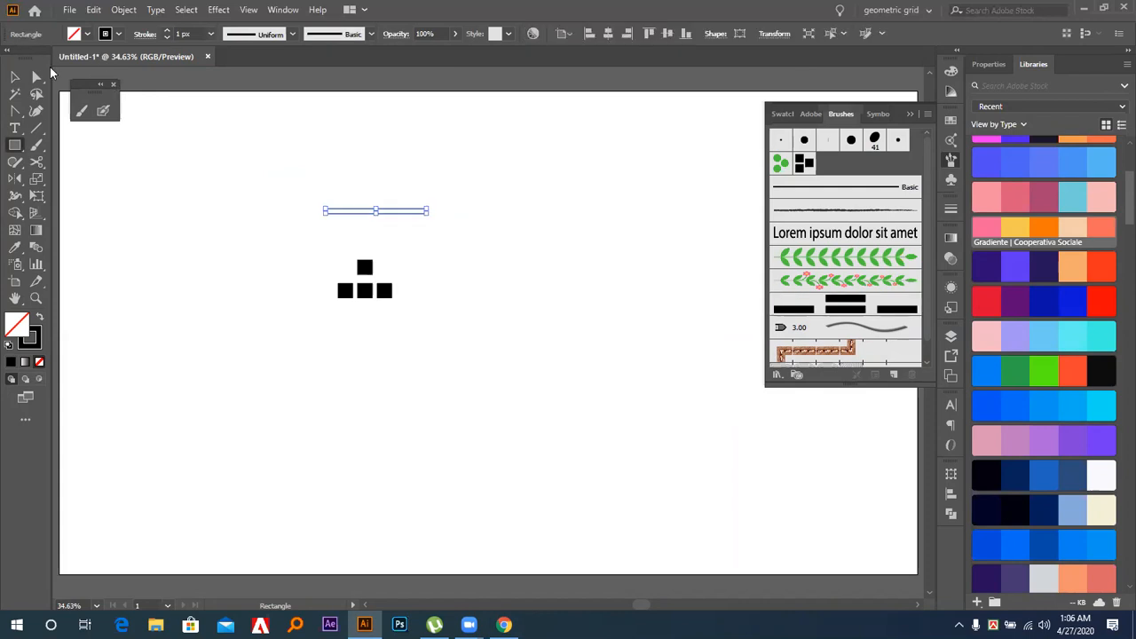
pyautogui.click(14, 77)
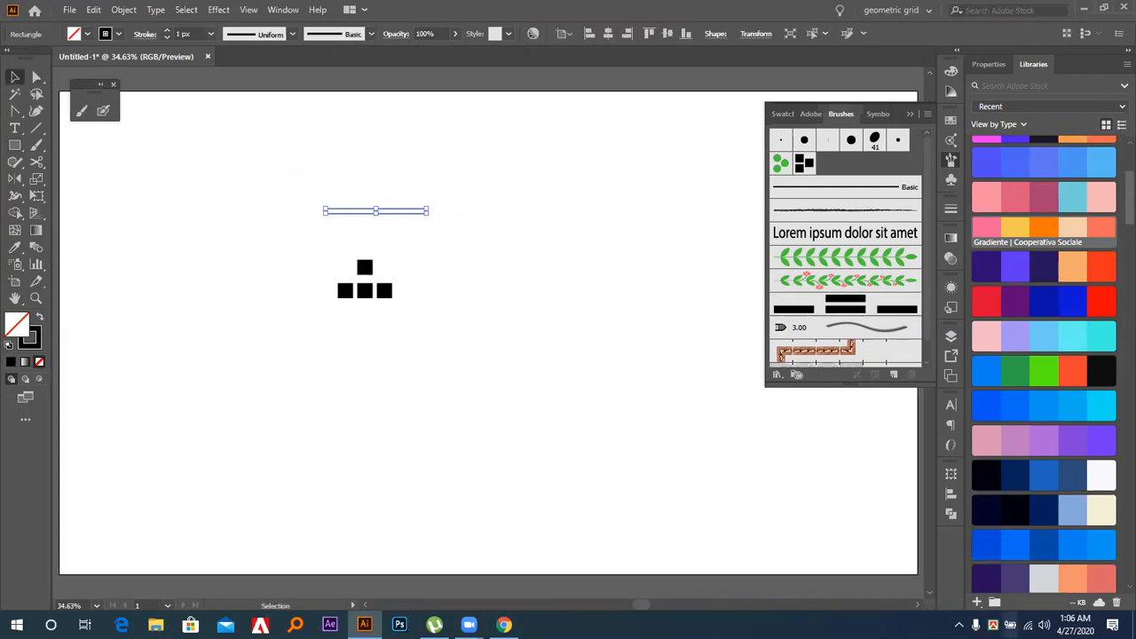
pyautogui.hotkey('shift', 'x')
pyautogui.moveTo(401, 218); pyautogui.dragTo(402, 206)
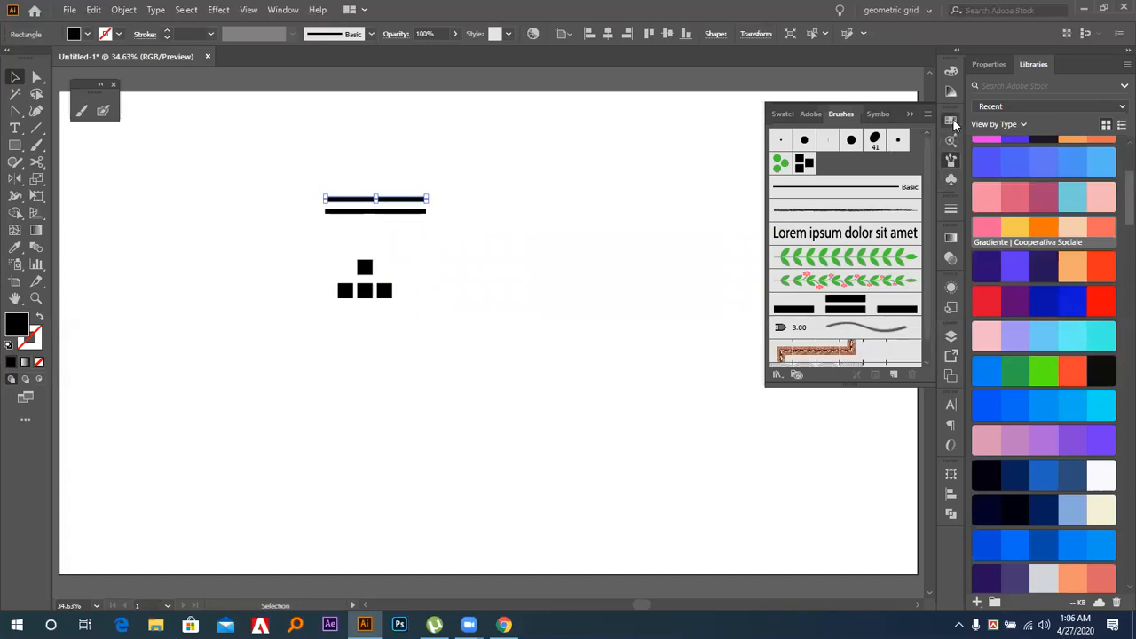
# Fill the upper of the two horizontal bars with red
pyautogui.click(953, 121)
pyautogui.click(814, 158)
pyautogui.click(389, 176)
# Create a new Art Brush from the red and black bars, keeping the default brush options
pyautogui.moveTo(389, 175); pyautogui.dragTo(461, 262)
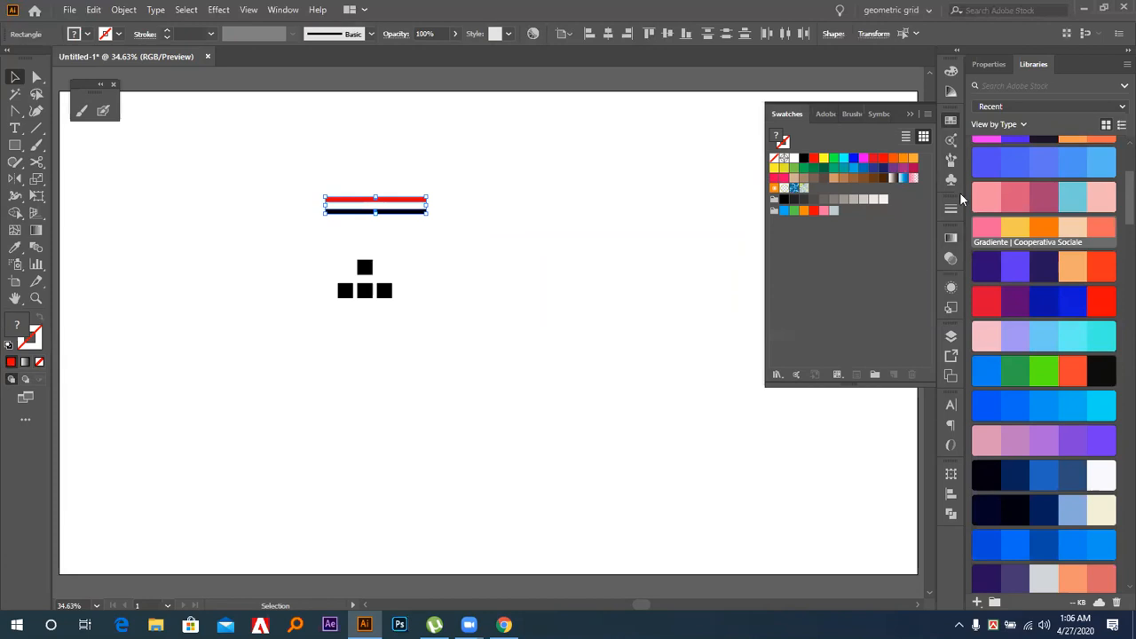
pyautogui.click(893, 374)
pyautogui.click(615, 302)
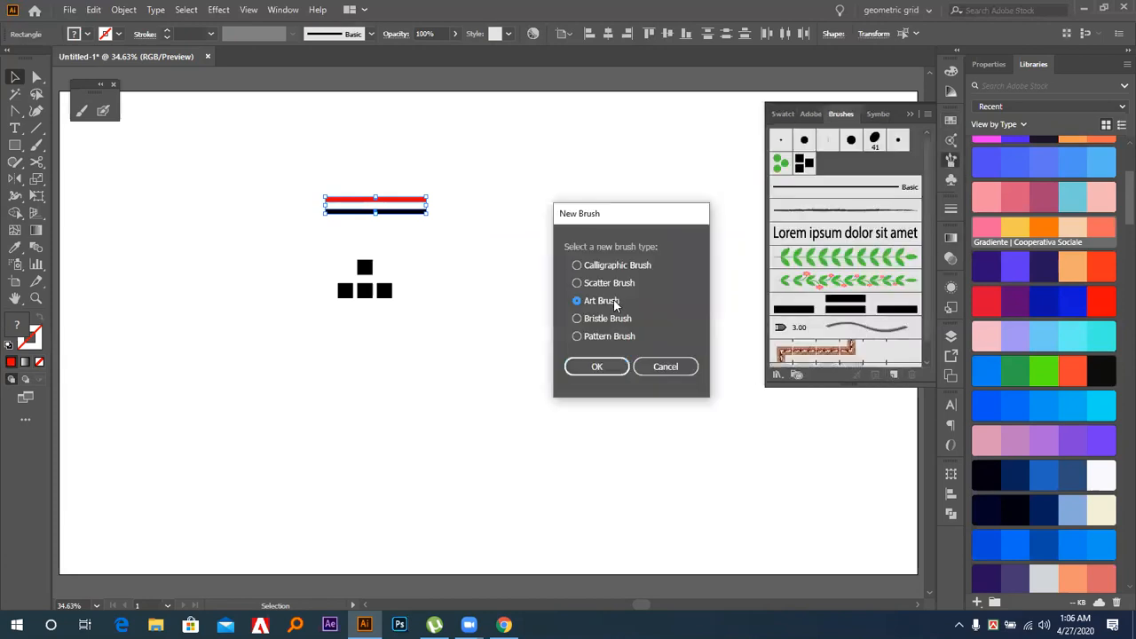
pyautogui.click(602, 365)
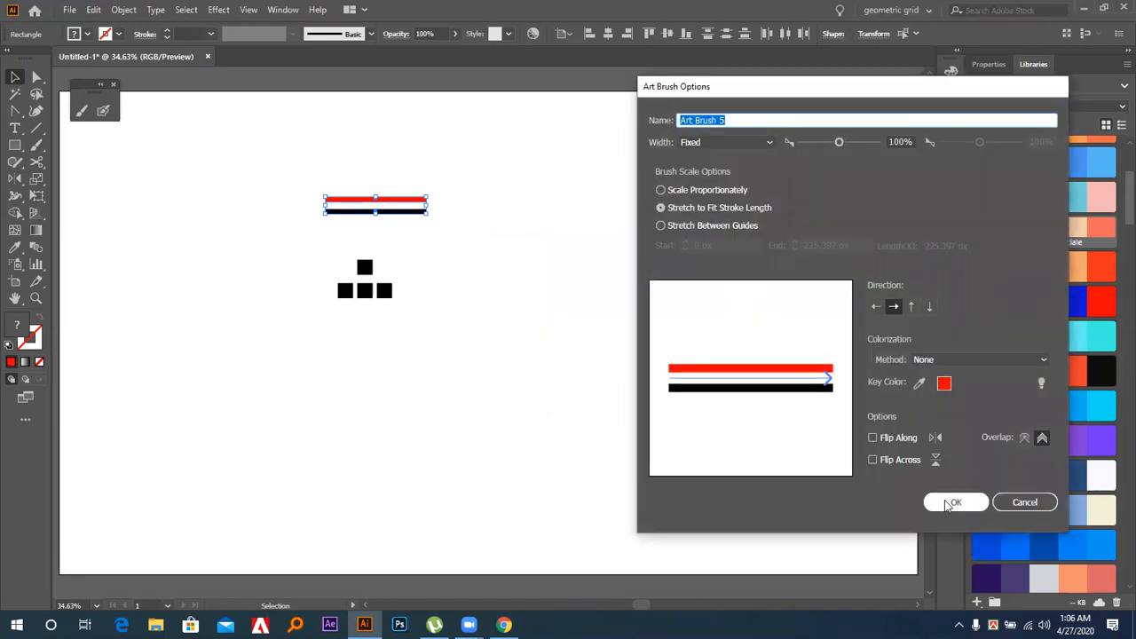
pyautogui.press('Return')
pyautogui.click(416, 333)
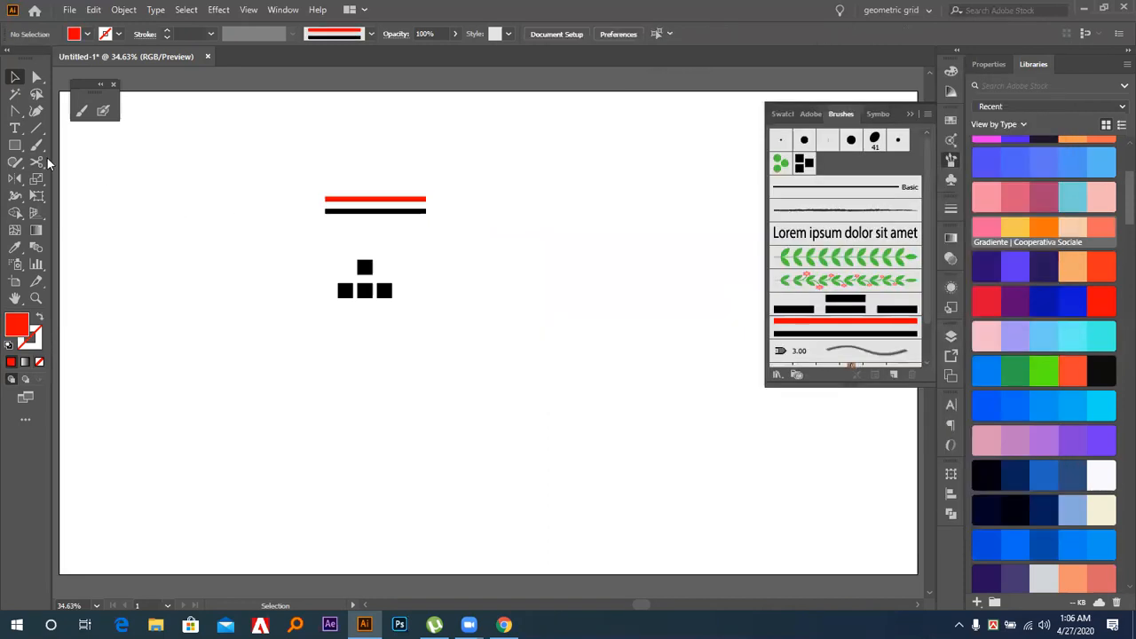
# Draw a large unfilled square in the lower-left of the artboard and stroke it with the red-and-black art brush
pyautogui.click(14, 145)
pyautogui.moveTo(168, 391); pyautogui.dragTo(274, 495)
pyautogui.hotkey('shift', 'x')
pyautogui.click(902, 327)
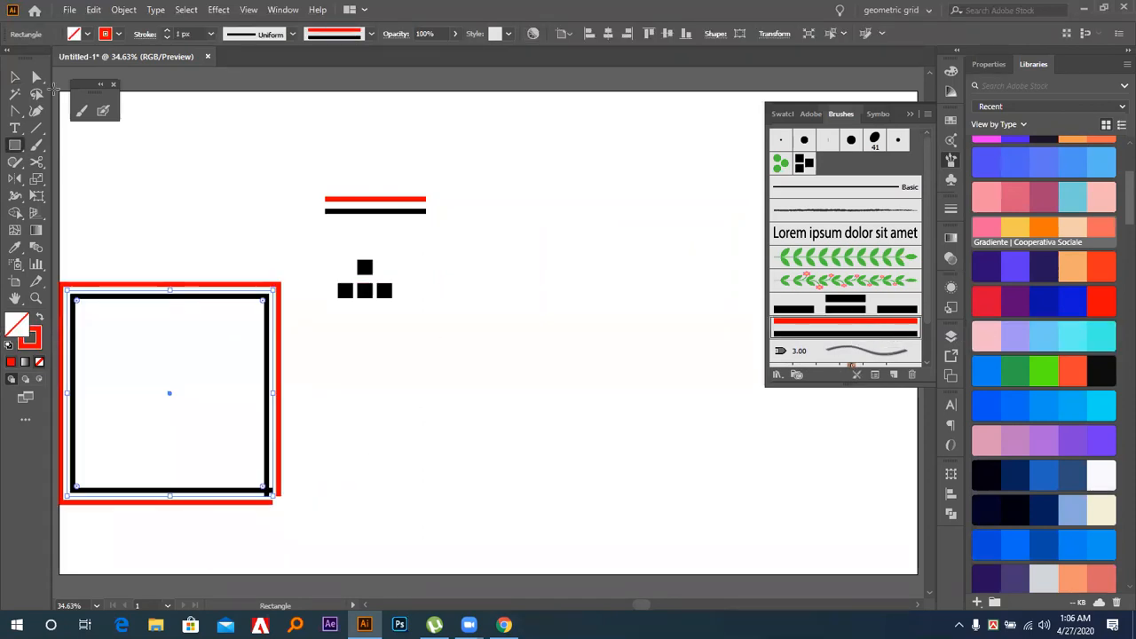
pyautogui.click(14, 77)
pyautogui.click(216, 227)
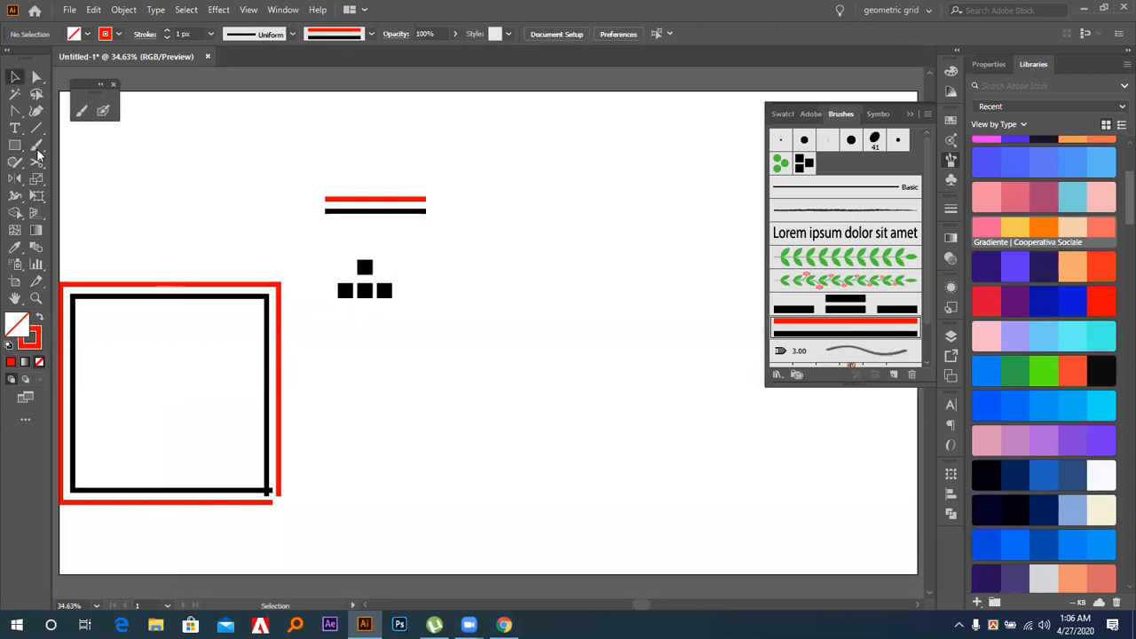
# Draw a circle about 362 px wide to the right of the square and stroke it with the red-and-black art brush
pyautogui.press('l')
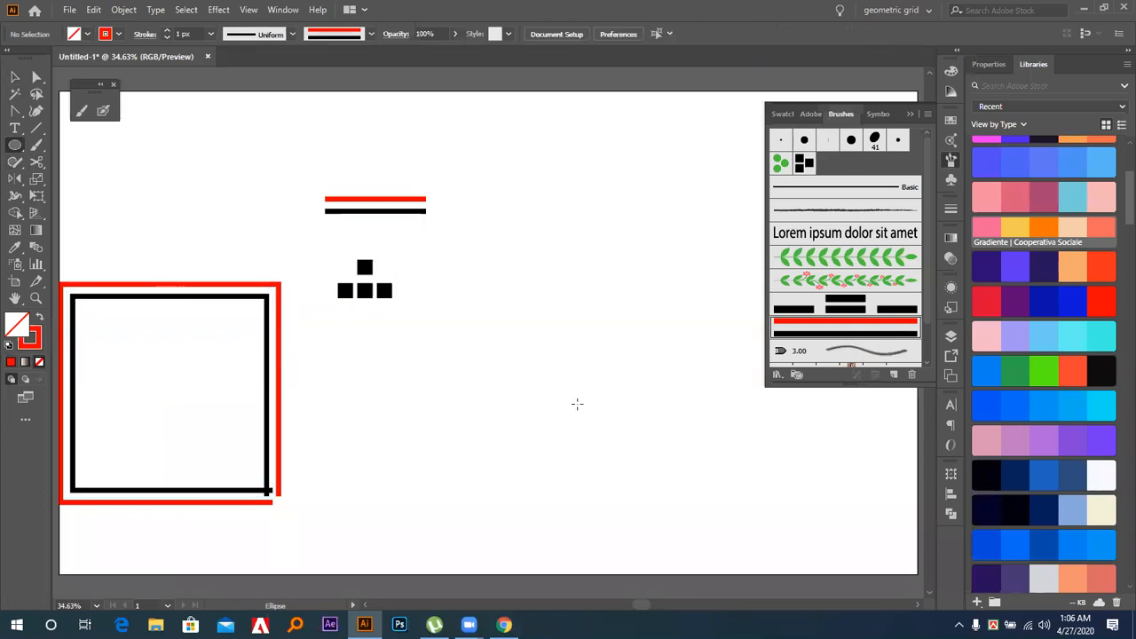
pyautogui.moveTo(606, 405); pyautogui.dragTo(689, 487)
pyautogui.click(837, 333)
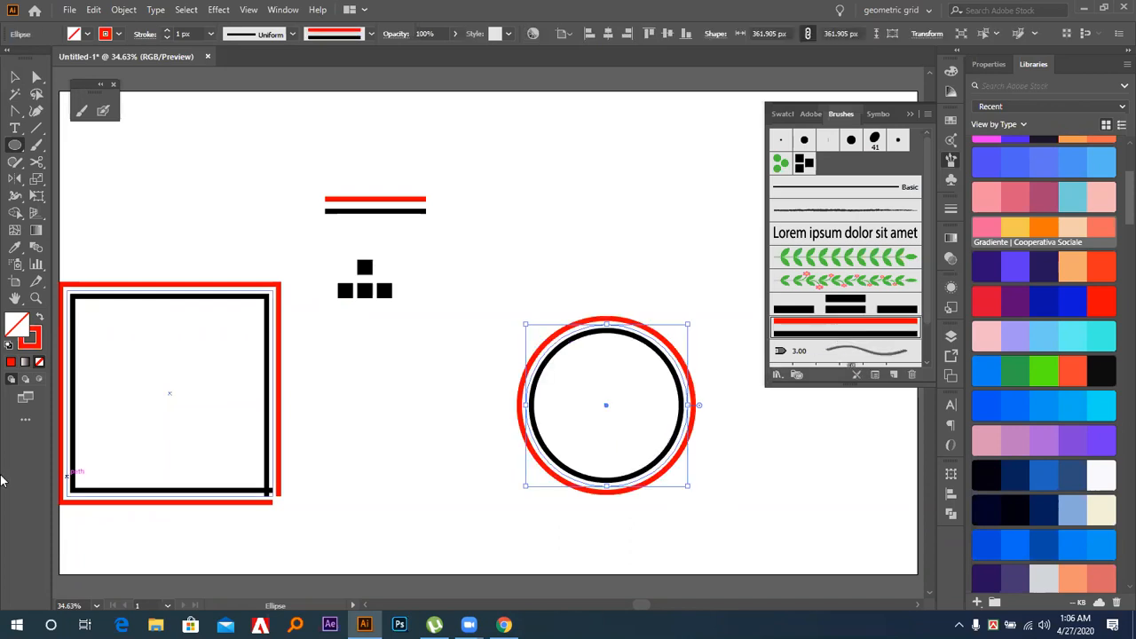
pyautogui.click(13, 79)
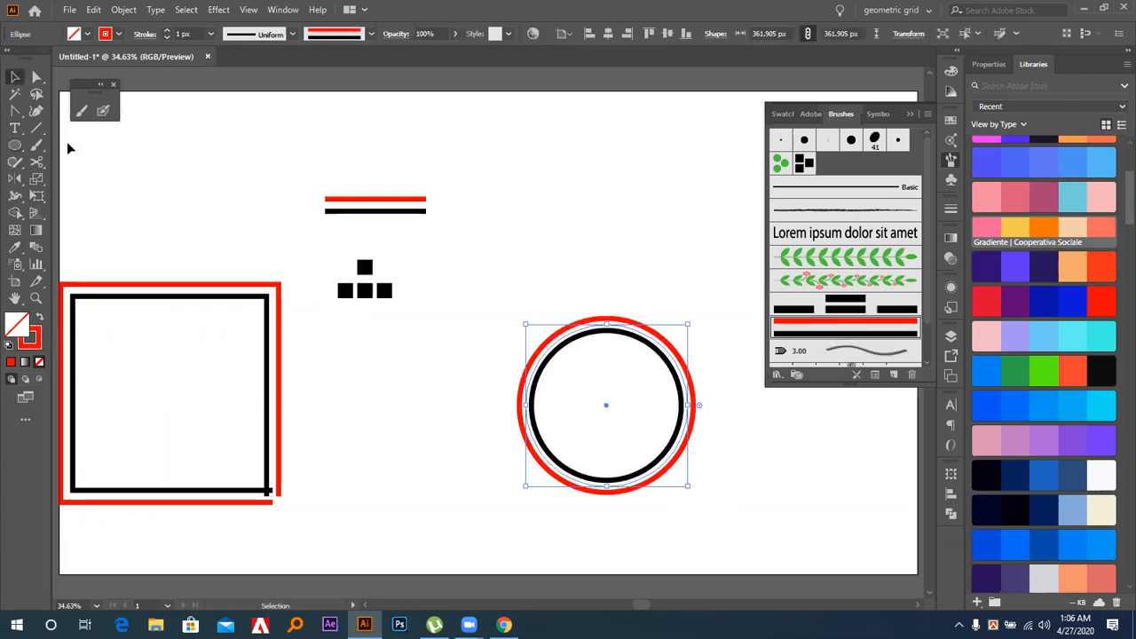
pyautogui.click(407, 371)
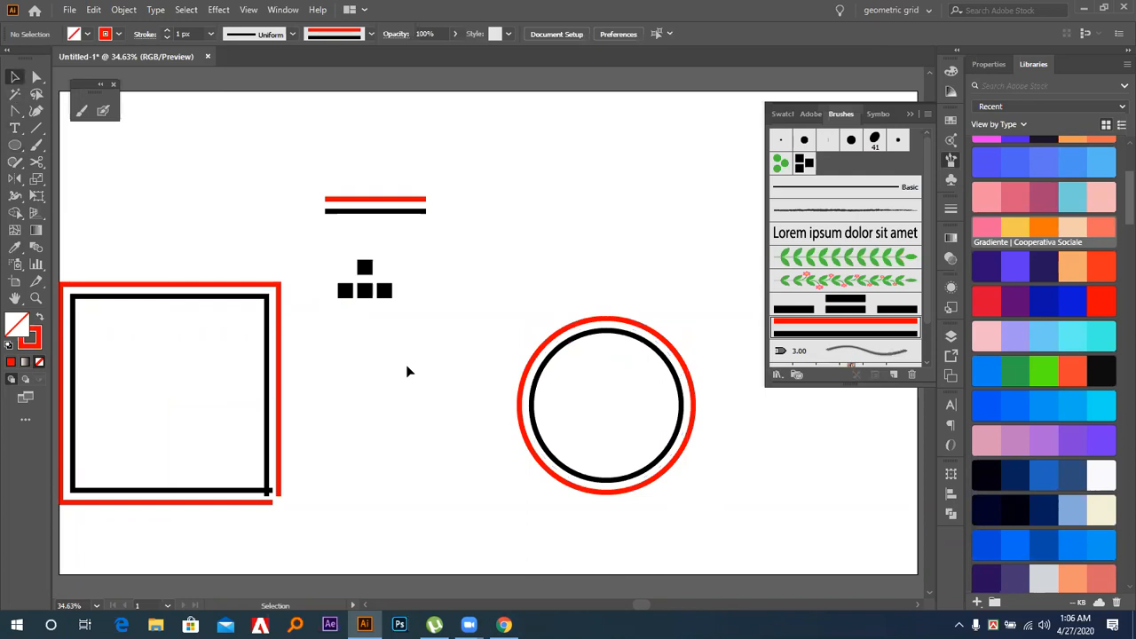
# Move the brushed square slightly inward from the artboard's left edge and select its lower-right corner anchor point
pyautogui.moveTo(273, 380); pyautogui.dragTo(292, 400)
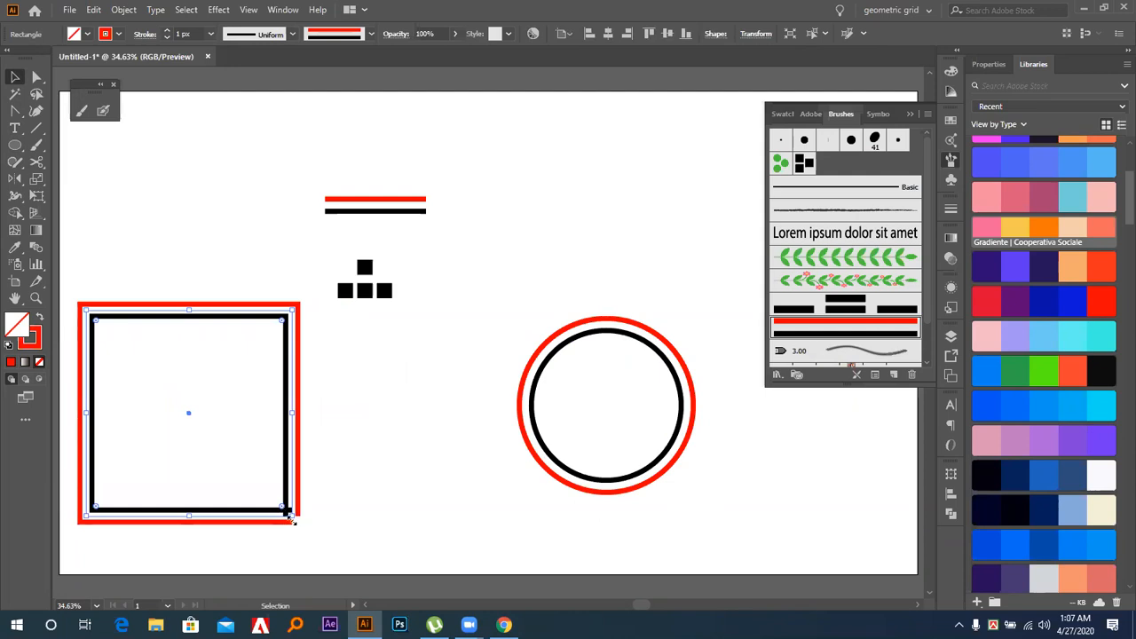
pyautogui.hotkey('ctrl', '1')
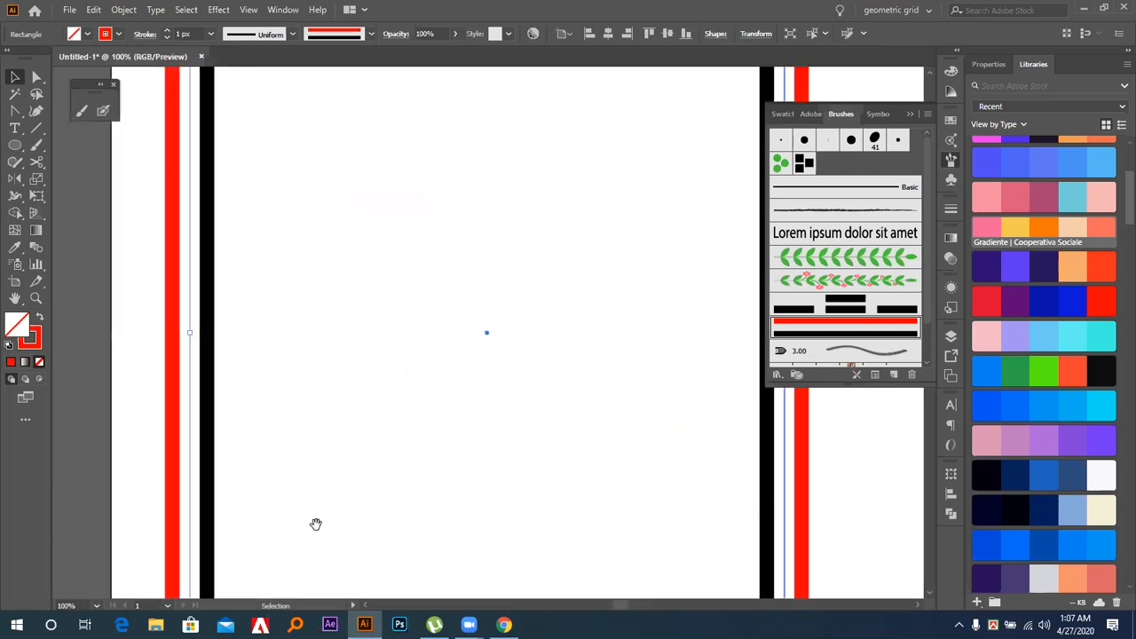
pyautogui.moveTo(314, 525); pyautogui.dragTo(219, 333)
pyautogui.moveTo(587, 454); pyautogui.dragTo(380, 469)
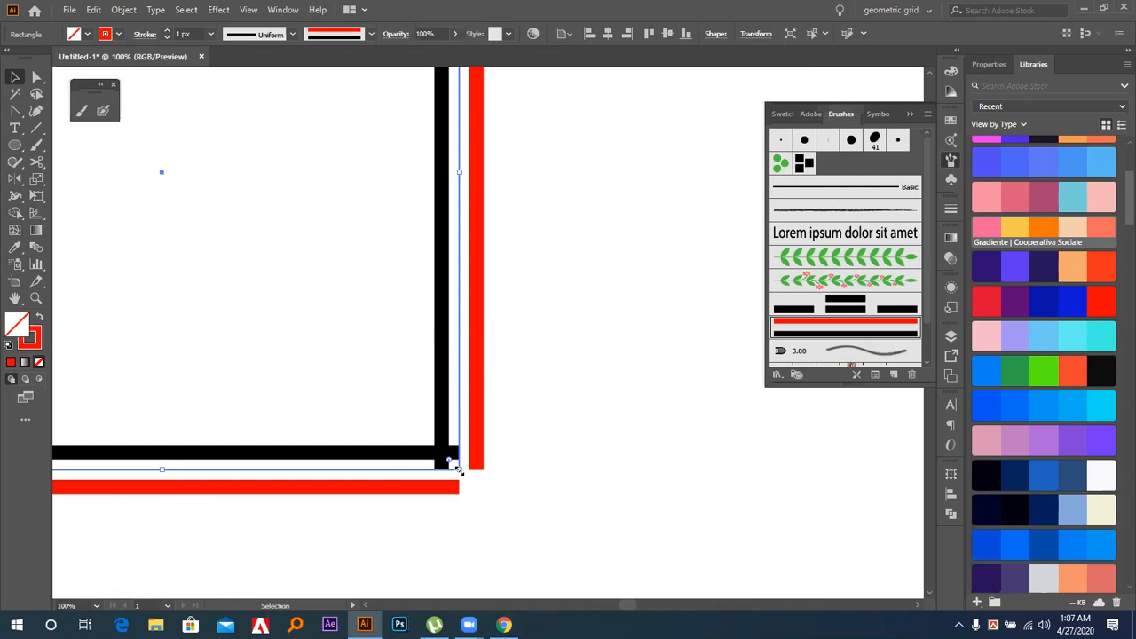
pyautogui.press('a')
pyautogui.click(489, 485)
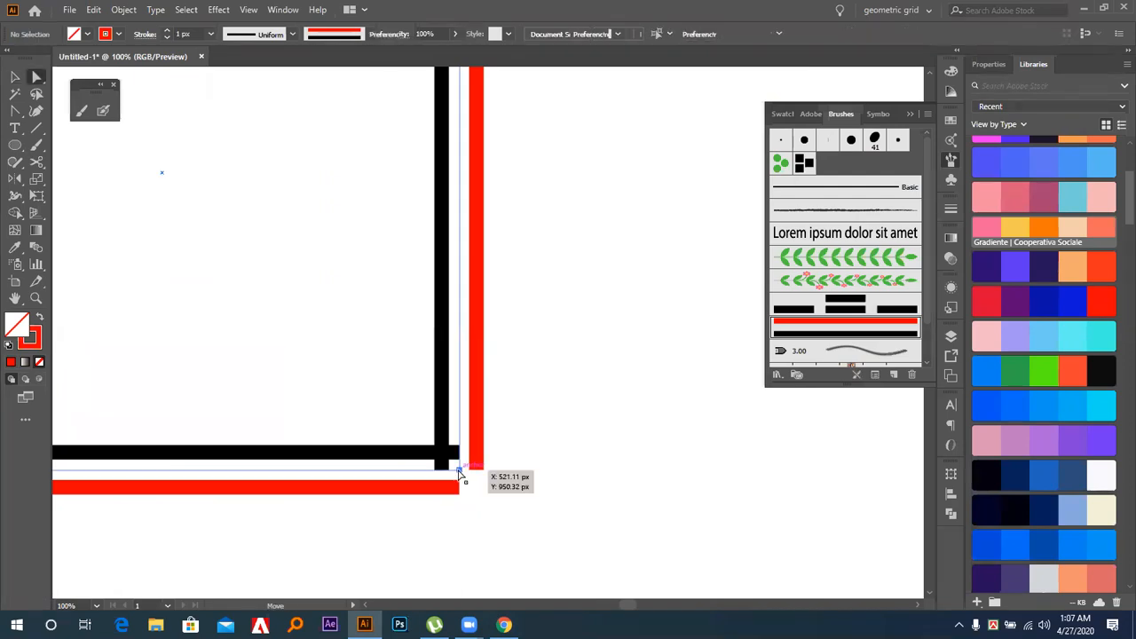
pyautogui.click(459, 470)
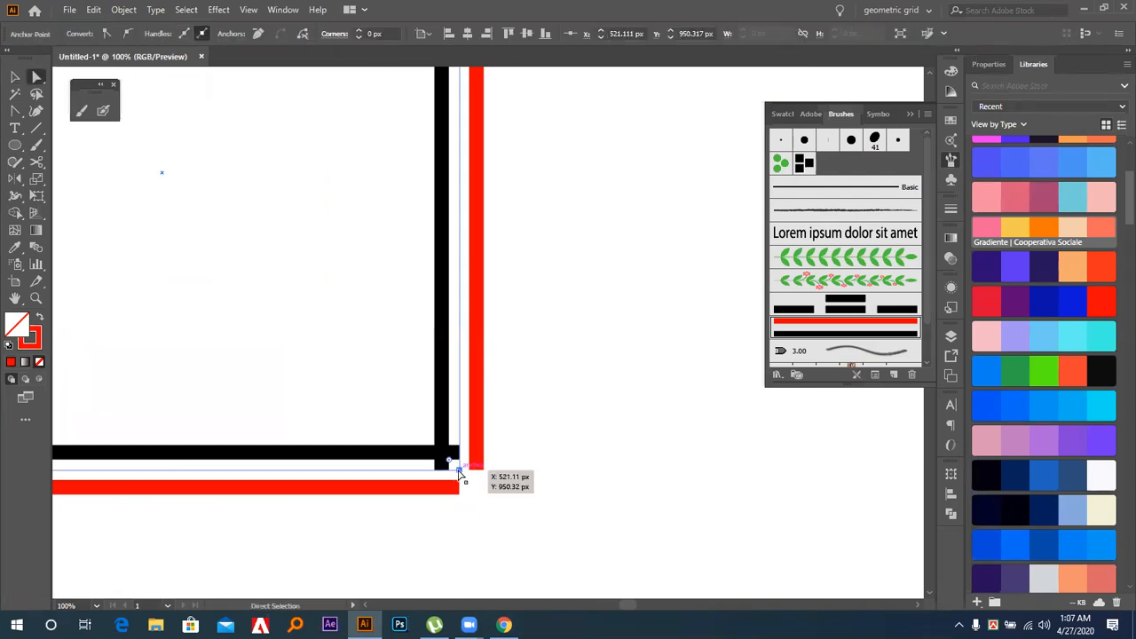
# Add an anchor point on the square's bottom edge near the lower-right corner and select the segment beside it
pyautogui.hscroll(-3, 553, 489)
pyautogui.scroll(-1, 553, 489)
pyautogui.press('p')
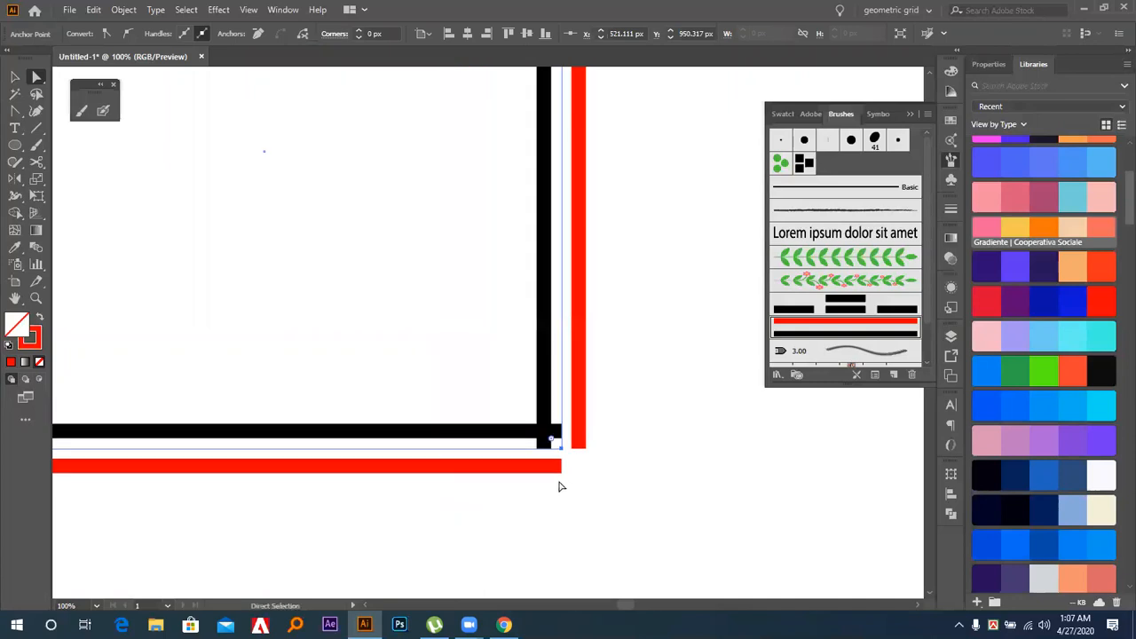
pyautogui.click(499, 448)
pyautogui.press('a')
pyautogui.click(563, 522)
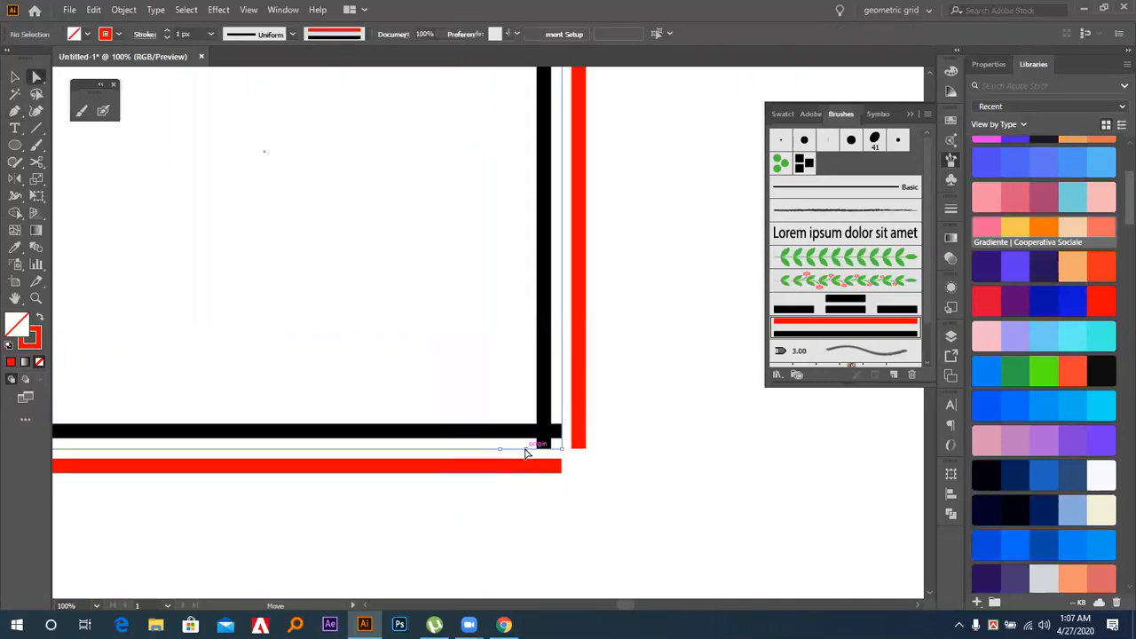
pyautogui.click(523, 451)
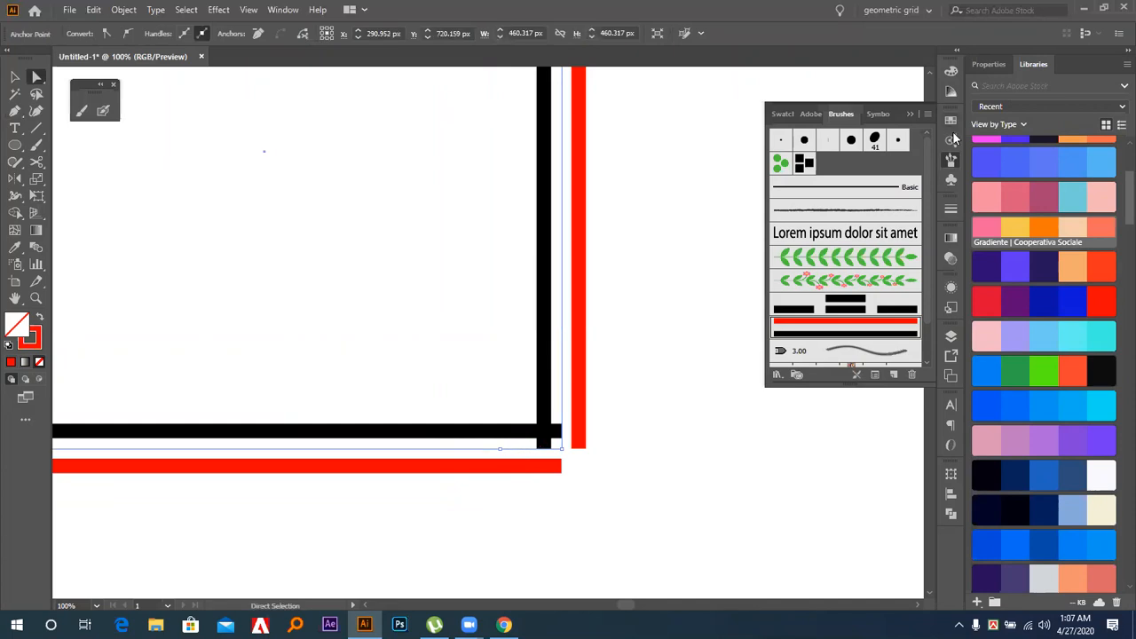
# Try the round cap on the square's stroke and return it to the butt cap
pyautogui.click(951, 208)
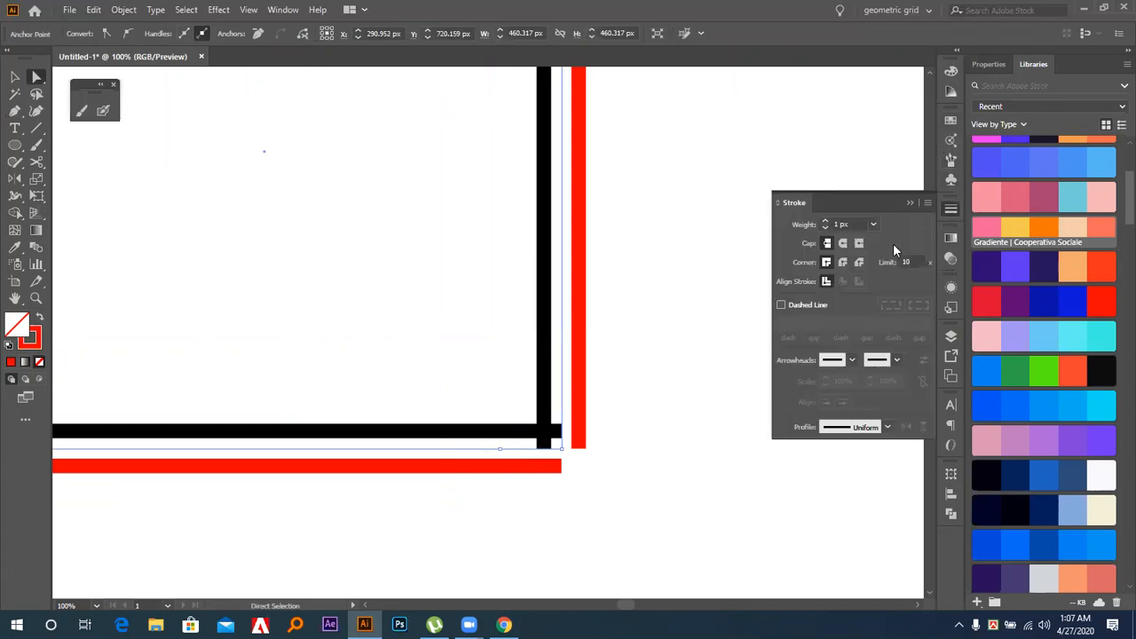
pyautogui.click(843, 245)
pyautogui.click(827, 243)
pyautogui.click(520, 411)
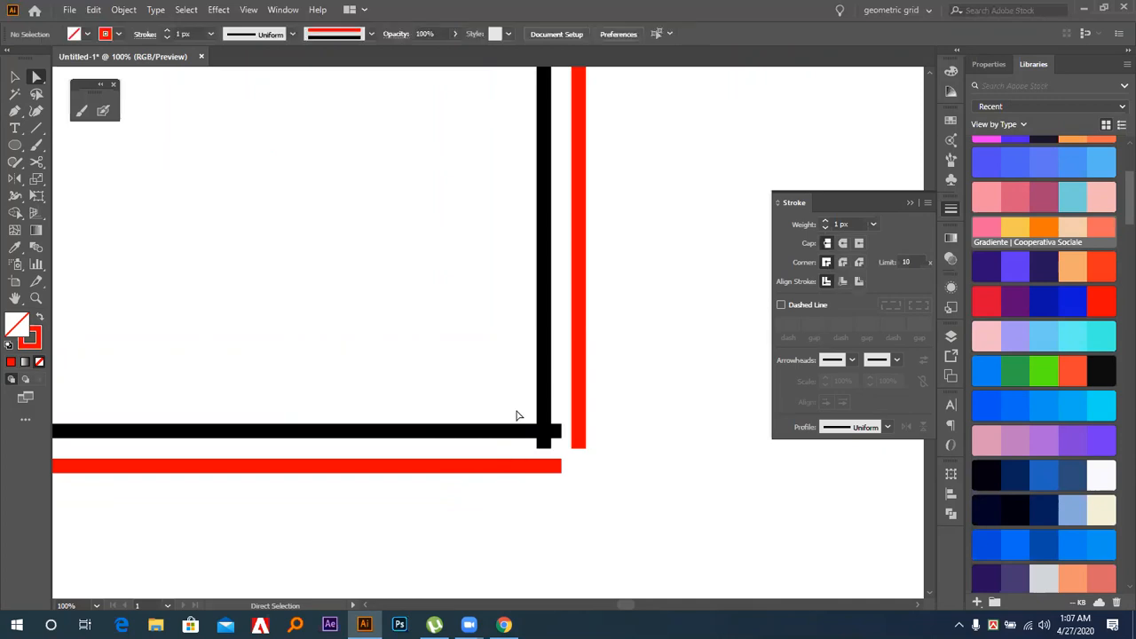
# Delete the short bottom segment next to the square's lower-right corner and shift the opened path slightly right
pyautogui.click(527, 469)
pyautogui.press('Delete')
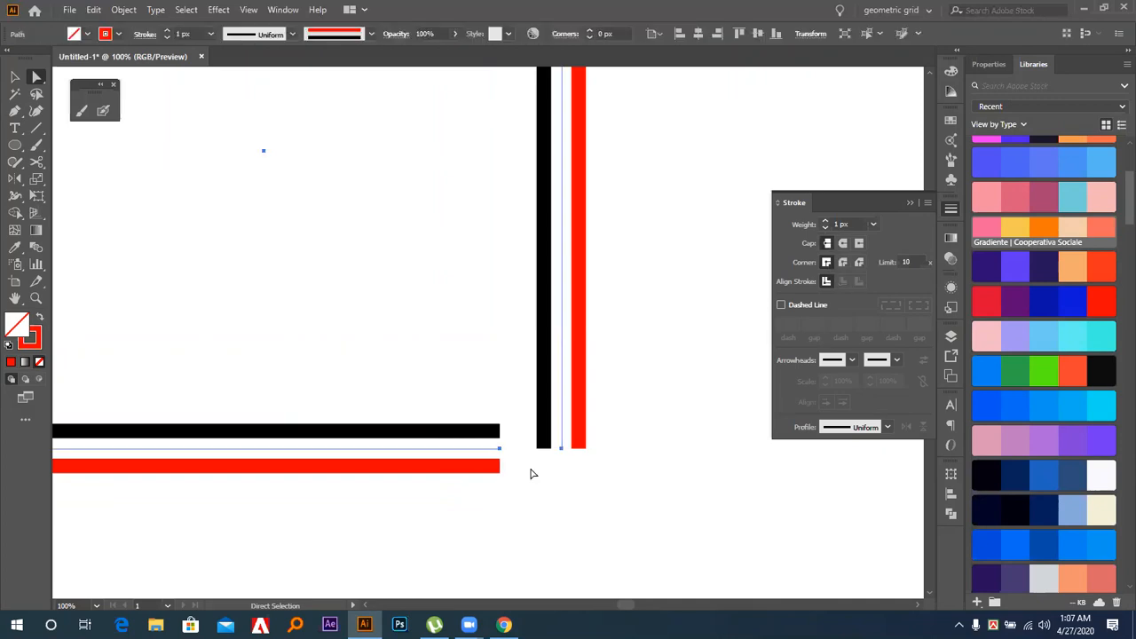
pyautogui.moveTo(541, 452); pyautogui.dragTo(552, 453)
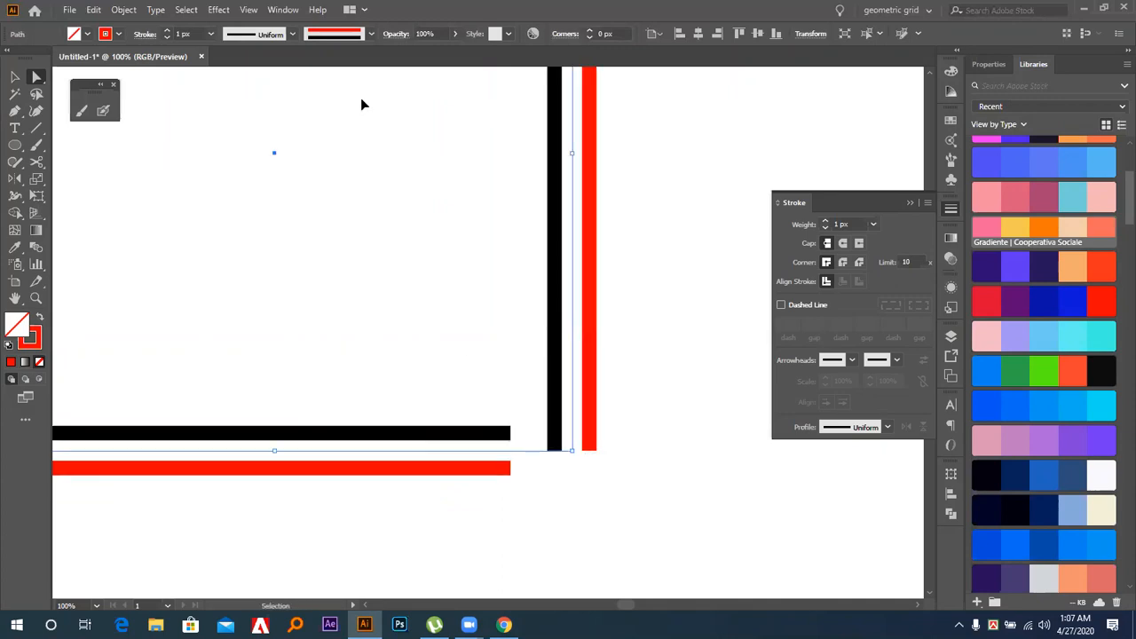
# Show the rulers and place a horizontal guide along the path of the square's bottom edge
pyautogui.hotkey('ctrl', 'r')
pyautogui.moveTo(405, 77); pyautogui.dragTo(550, 211)
pyautogui.moveTo(553, 399); pyautogui.dragTo(573, 451)
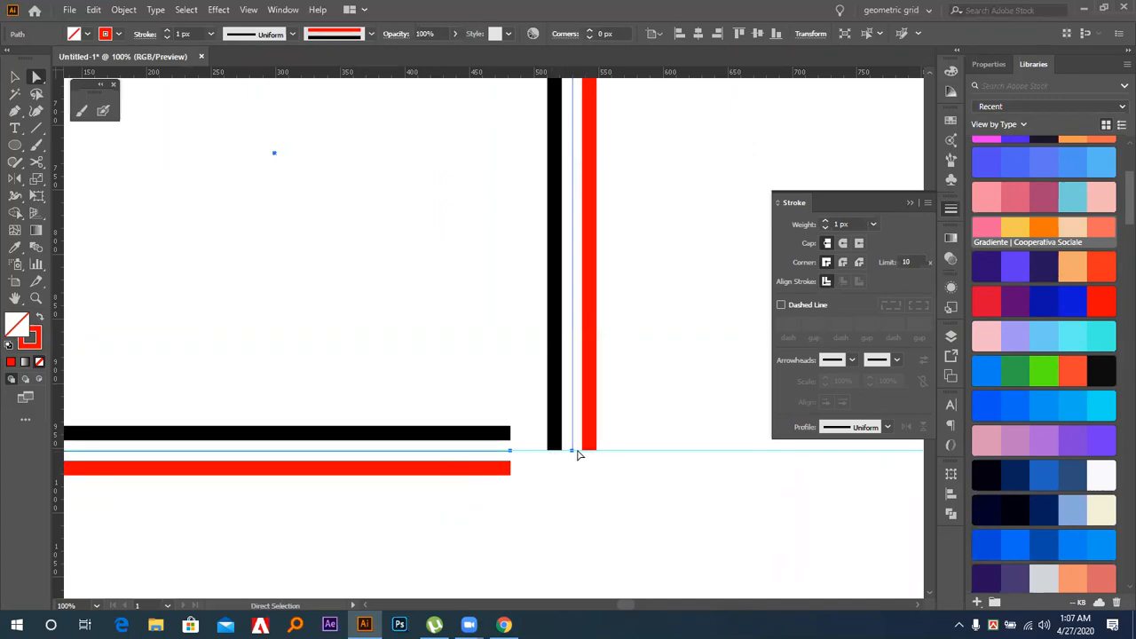
pyautogui.click(526, 382)
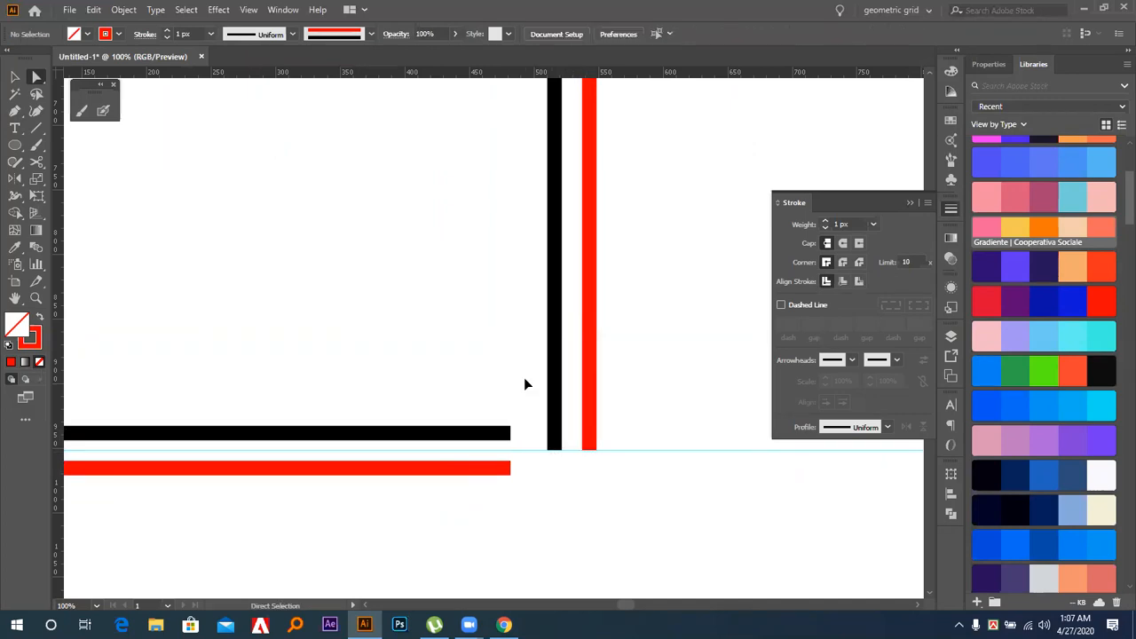
# Examine how the art brush renders on the opened square and on the circle at different magnifications
pyautogui.hotkey('ctrl', '-')
pyautogui.hotkey('ctrl', '-')
pyautogui.hotkey('ctrl', '-')
pyautogui.hotkey('ctrl', '-')
pyautogui.press('space')
pyautogui.moveTo(524, 361); pyautogui.dragTo(367, 335)
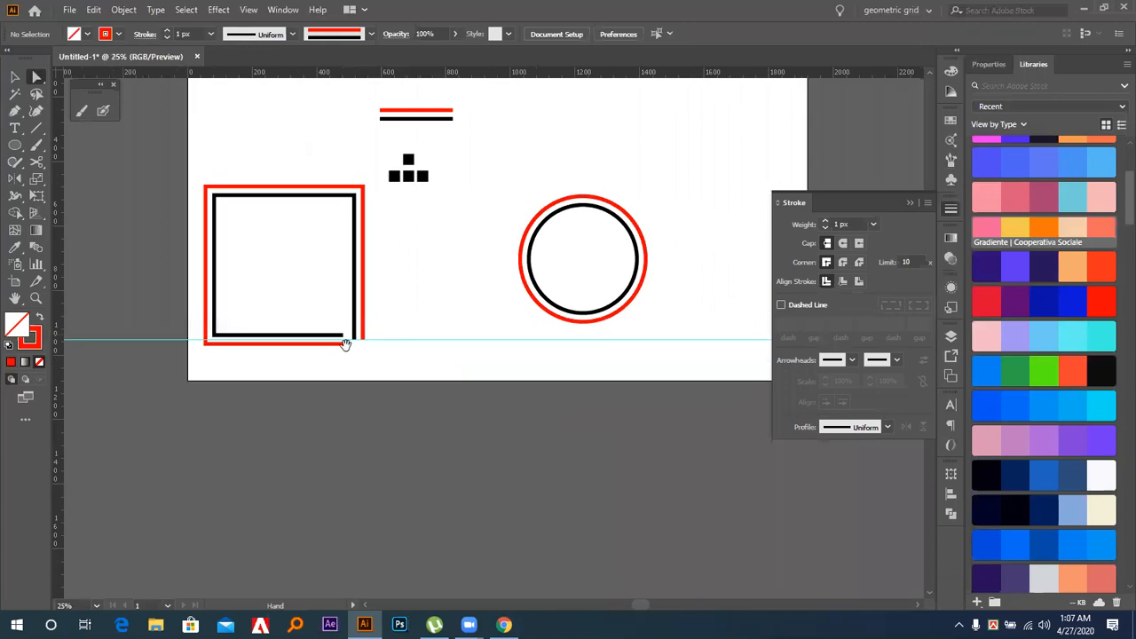
pyautogui.click(15, 77)
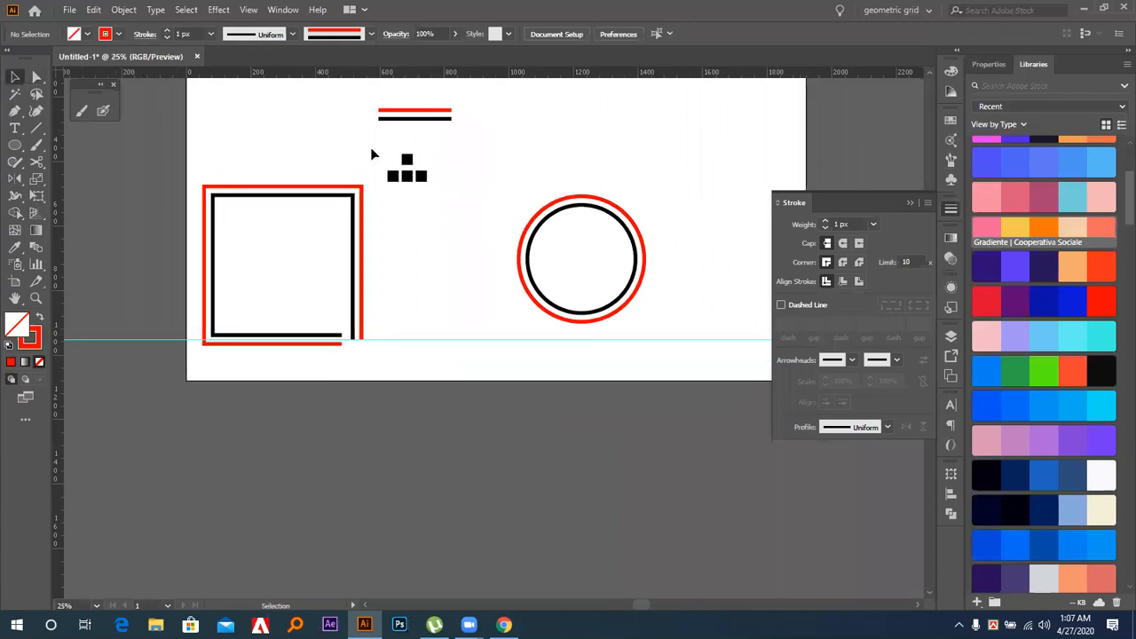
pyautogui.click(559, 208)
pyautogui.hotkey('ctrl', '+')
pyautogui.hotkey('ctrl', '+')
pyautogui.hotkey('ctrl', '+')
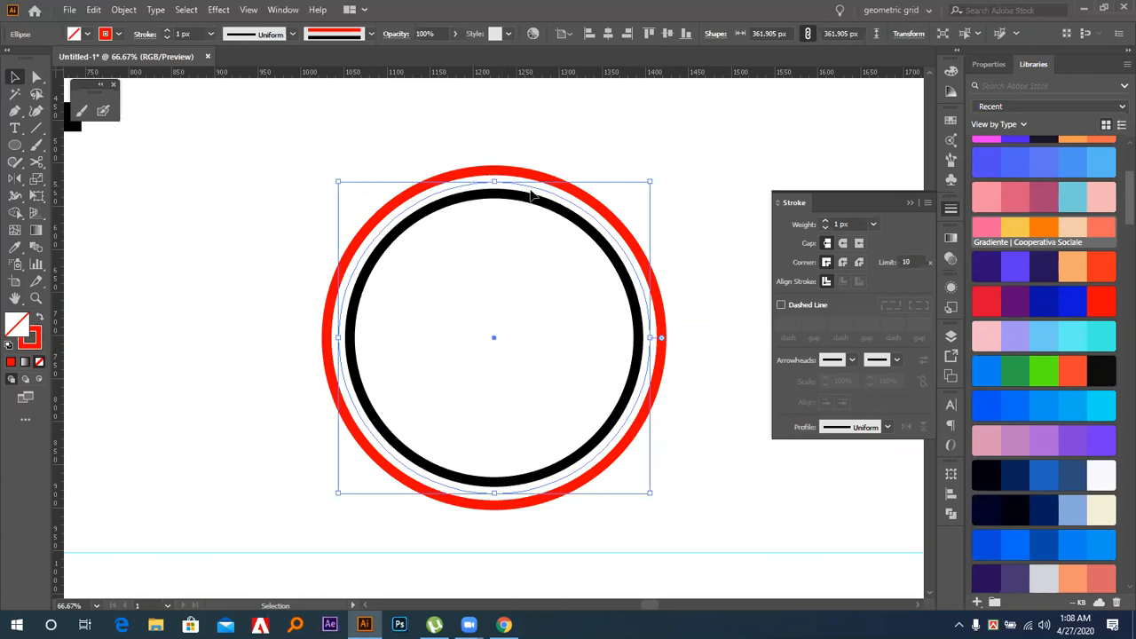
pyautogui.hotkey('ctrl', '-')
pyautogui.hotkey('ctrl', '-')
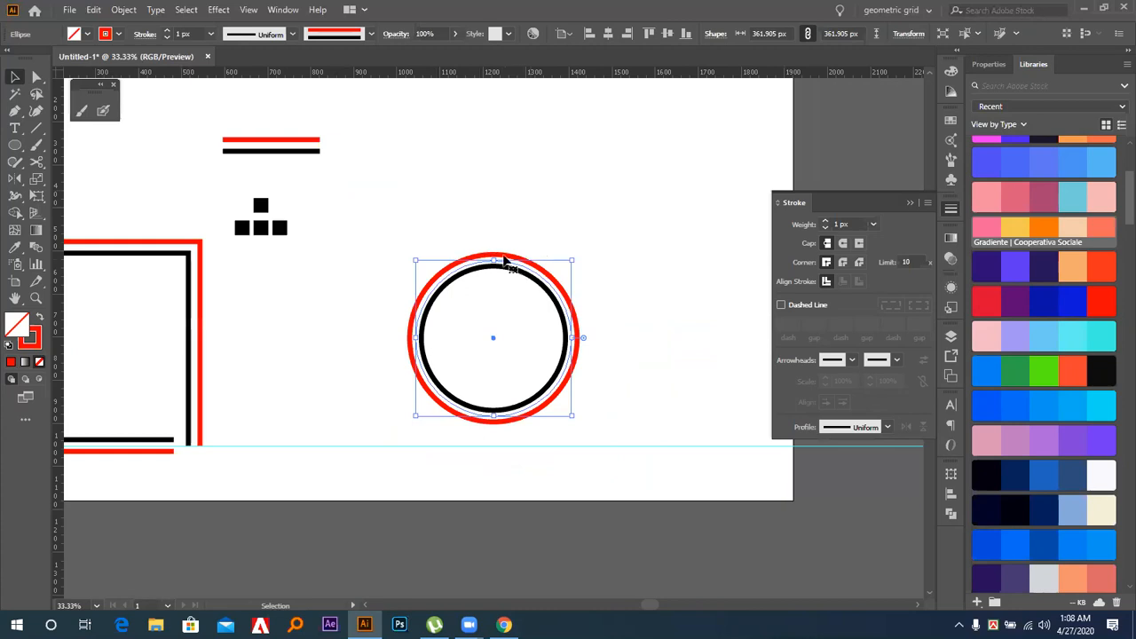
pyautogui.click(517, 227)
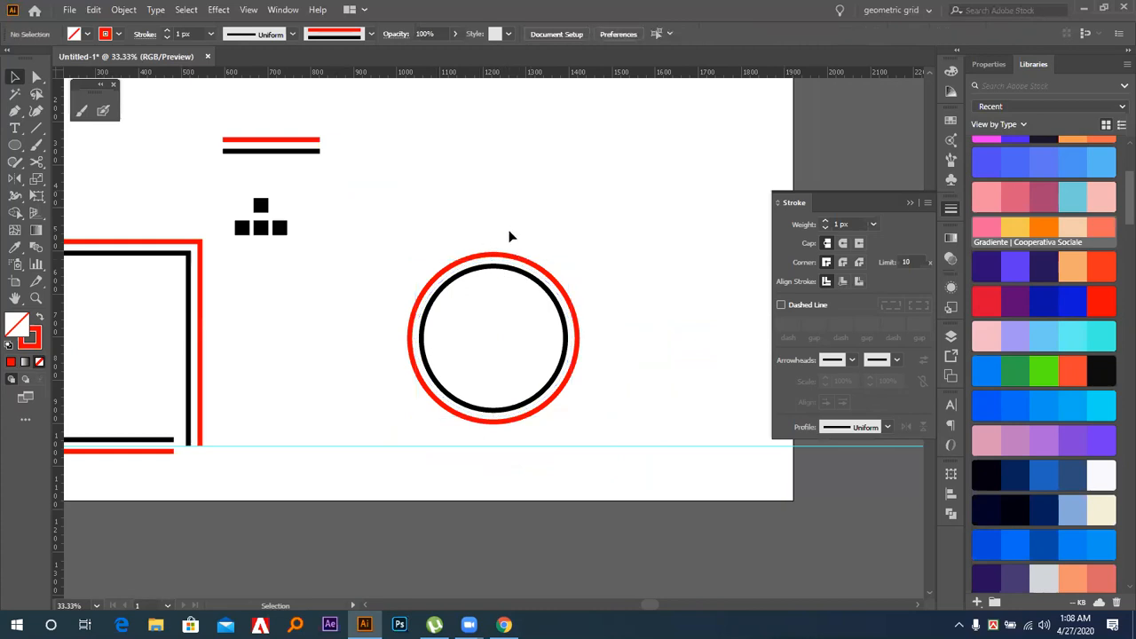
pyautogui.moveTo(293, 125); pyautogui.dragTo(312, 153)
pyautogui.hotkey('ctrl', '+')
pyautogui.hotkey('ctrl', '+')
pyautogui.hotkey('ctrl', '+')
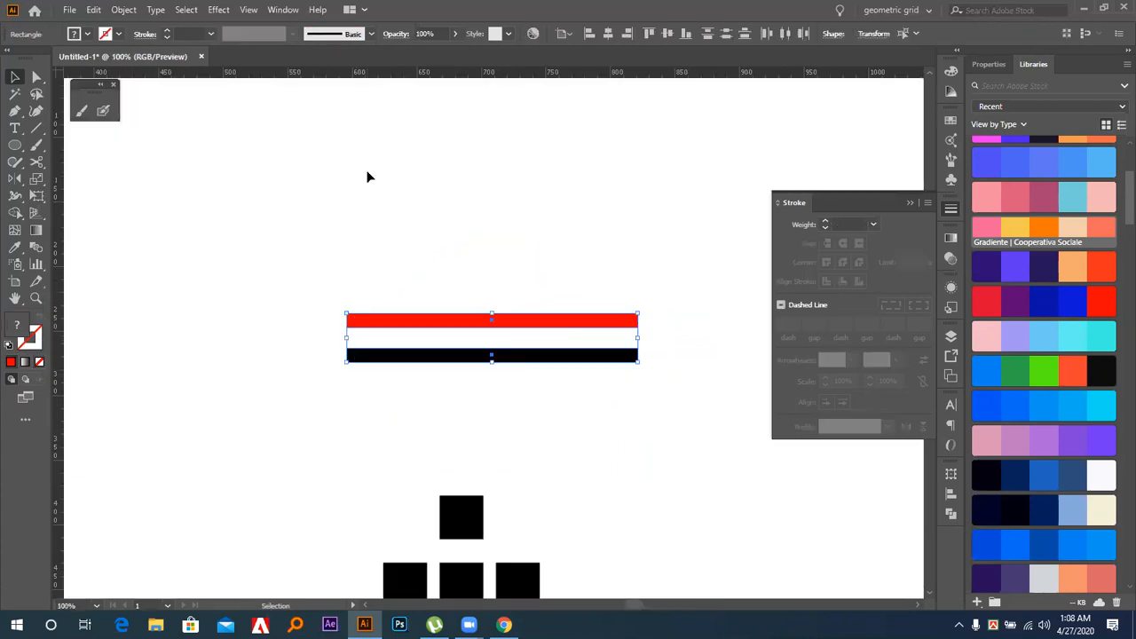
pyautogui.click(485, 205)
pyautogui.click(13, 147)
pyautogui.moveTo(14, 153); pyautogui.dragTo(64, 161)
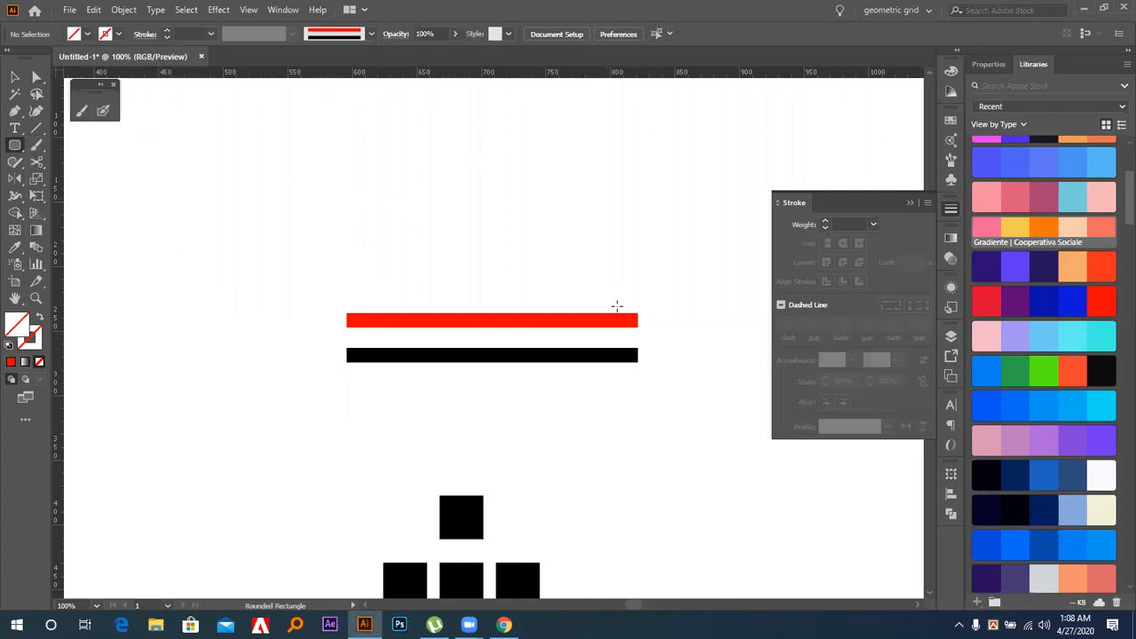
pyautogui.moveTo(636, 316); pyautogui.dragTo(623, 326)
pyautogui.hotkey('ctrl', 'shift', 'a')
# Draw a small square on the red bar's right end, match it to the bar's height, and fill it with yellow from the Gradiente | Cooperativa Sociale theme
pyautogui.press('m')
pyautogui.moveTo(638, 312); pyautogui.dragTo(635, 330)
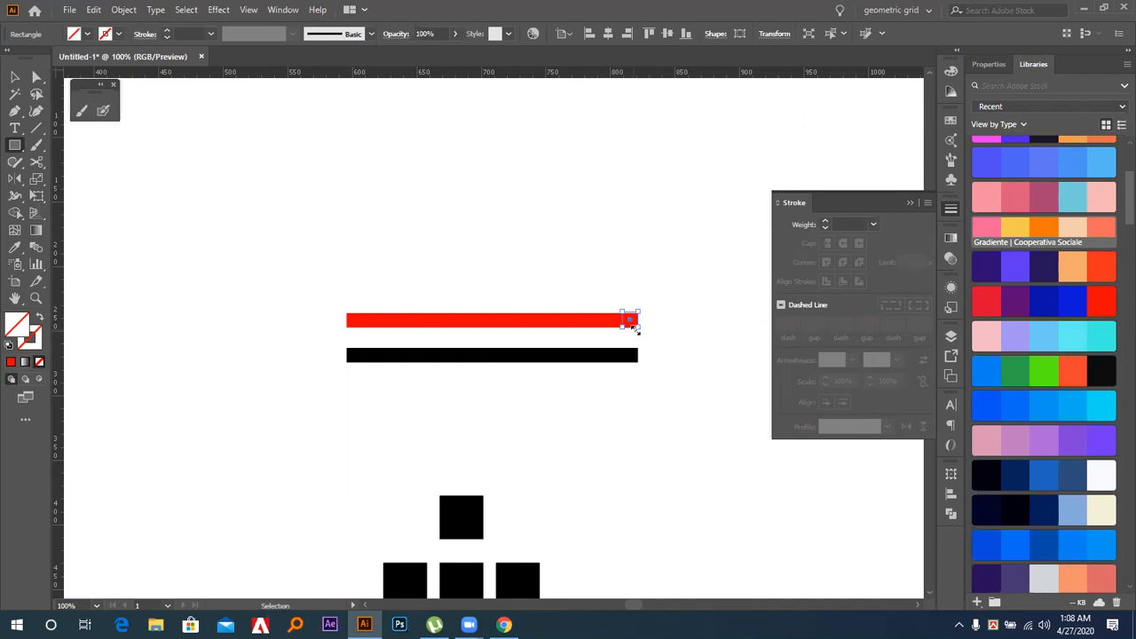
pyautogui.hotkey('ctrl', '=')
pyautogui.hotkey('ctrl', '=')
pyautogui.hotkey('ctrl', '=')
pyautogui.hotkey('ctrl', '=')
pyautogui.hotkey('ctrl', '=')
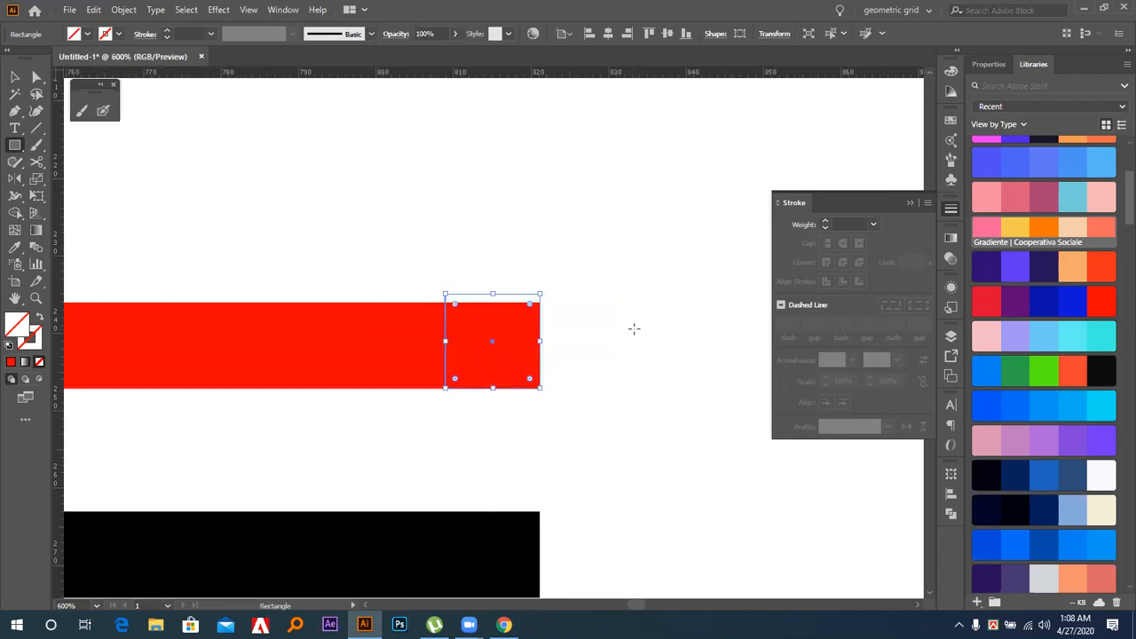
pyautogui.press('v')
pyautogui.moveTo(446, 293); pyautogui.dragTo(453, 303)
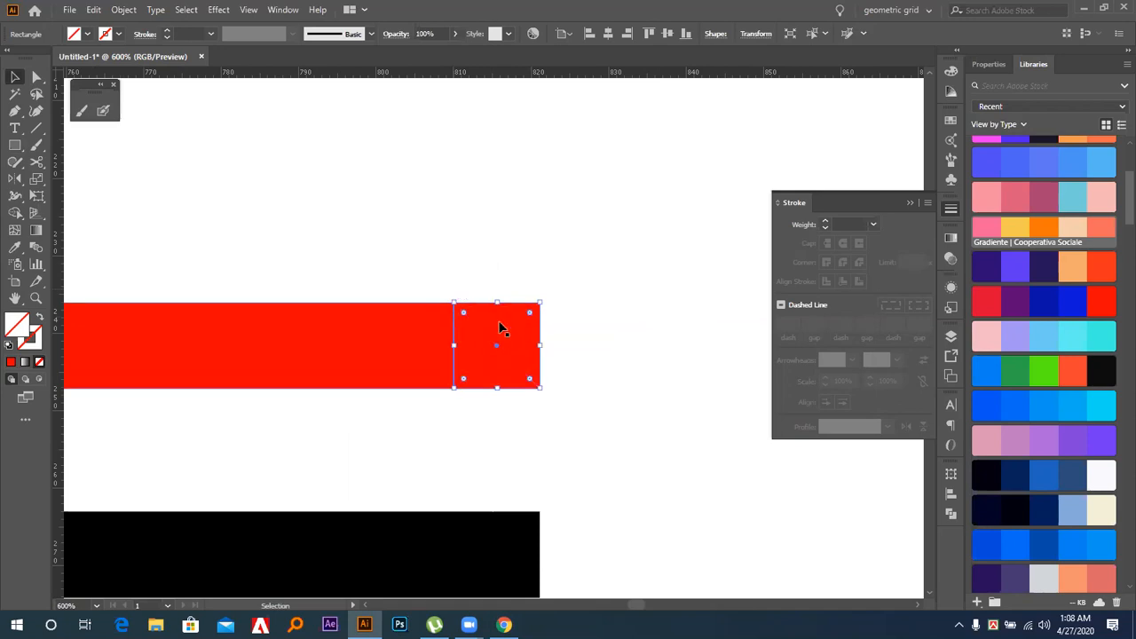
pyautogui.click(1020, 233)
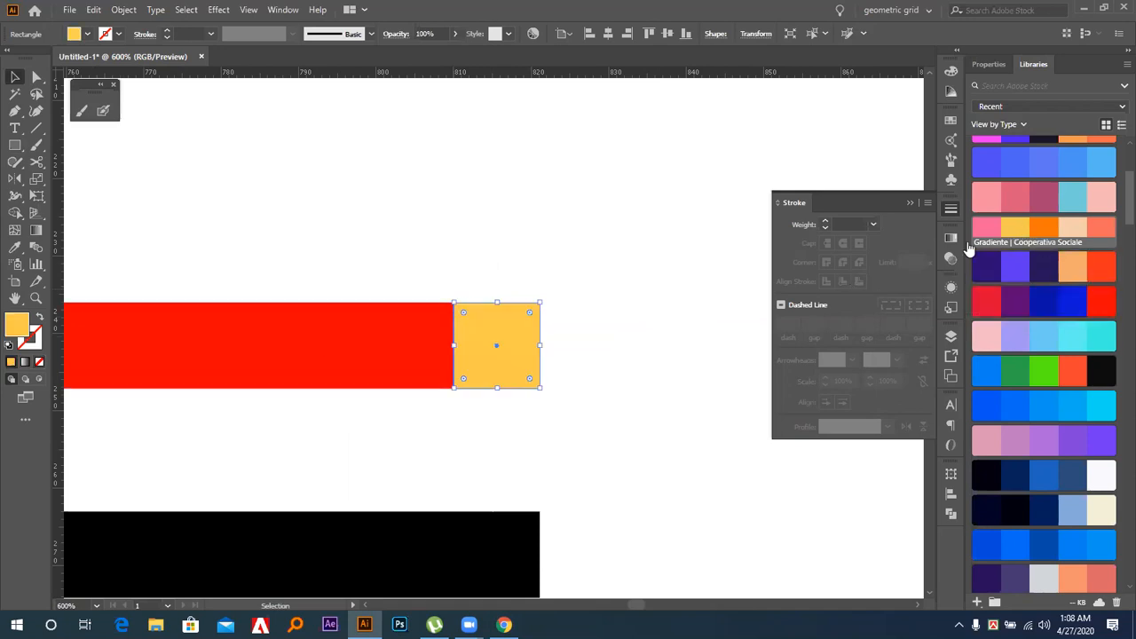
# Create a new art brush from the red and black bars together with the yellow end square
pyautogui.click(640, 254)
pyautogui.hotkey('ctrl', '-')
pyautogui.hotkey('ctrl', '-')
pyautogui.hotkey('ctrl', '-')
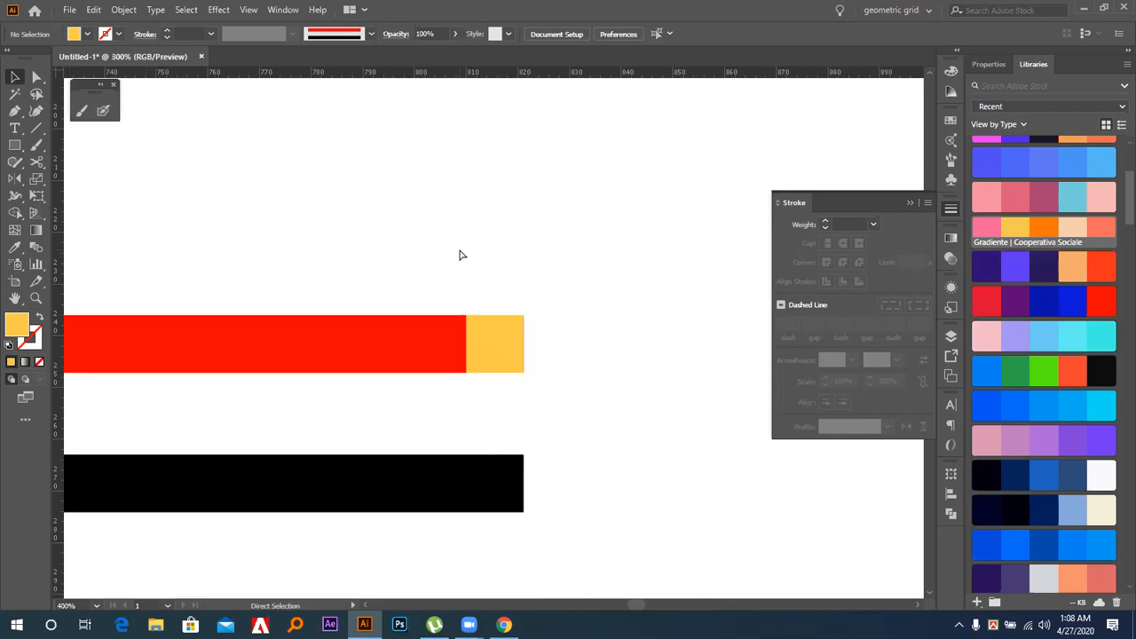
pyautogui.moveTo(504, 333); pyautogui.dragTo(575, 444)
pyautogui.press('a')
pyautogui.press('v')
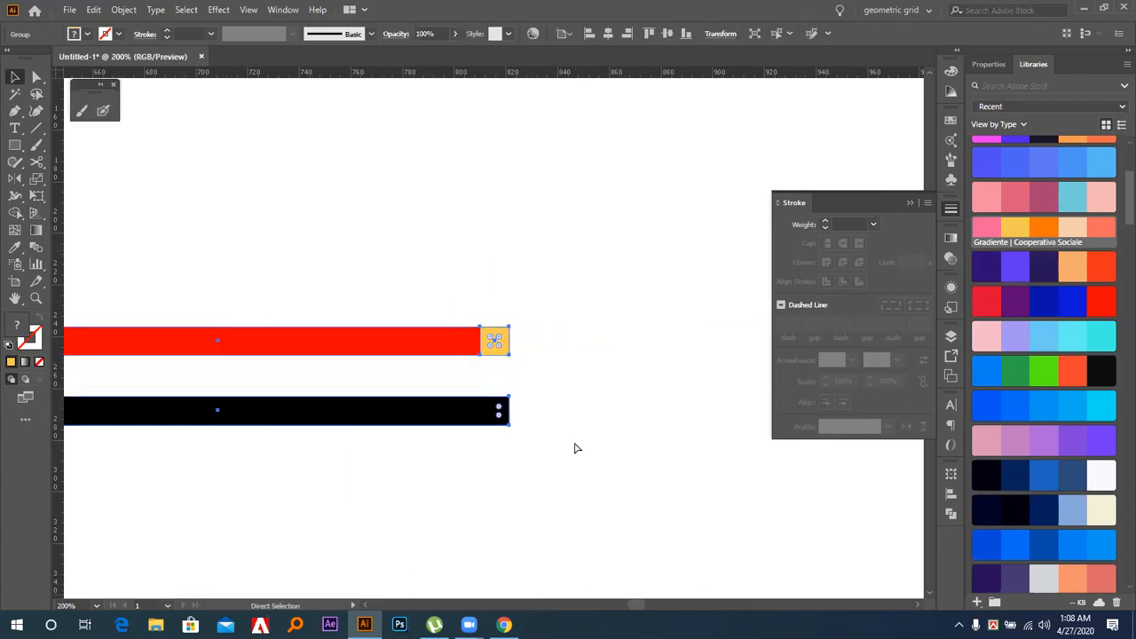
pyautogui.hotkey('ctrl', '-')
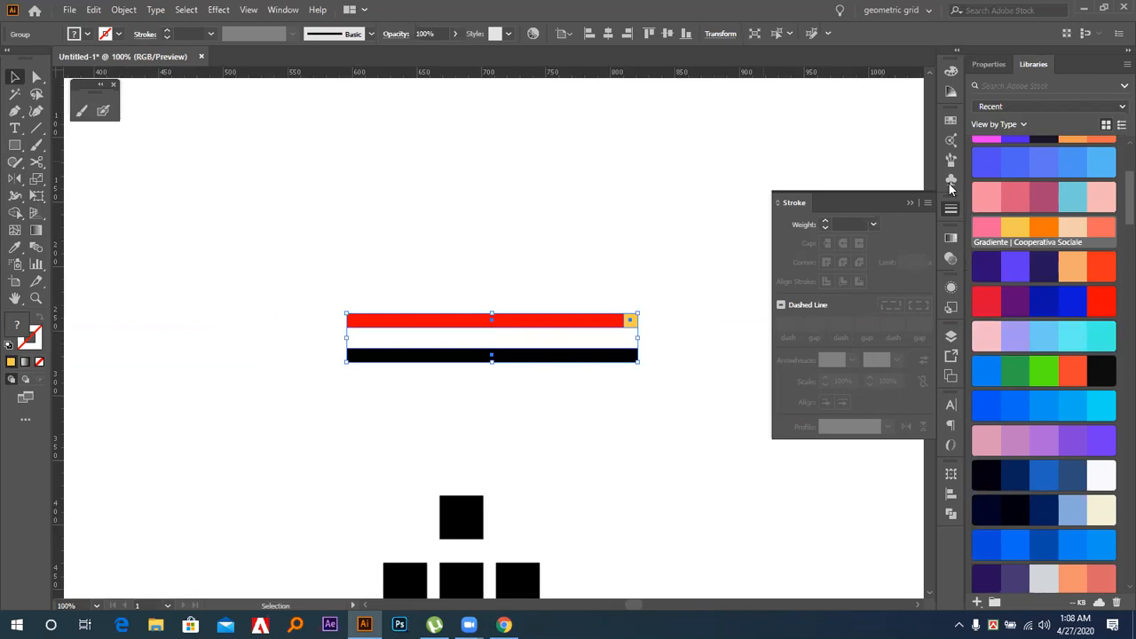
pyautogui.click(949, 165)
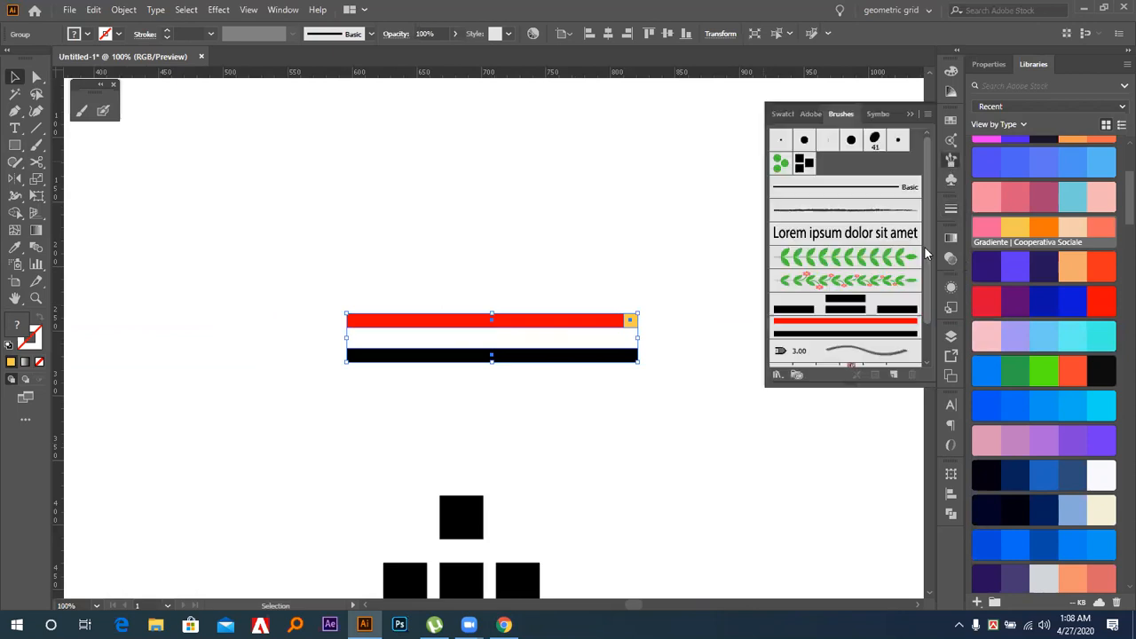
pyautogui.click(893, 374)
pyautogui.click(577, 300)
pyautogui.click(596, 367)
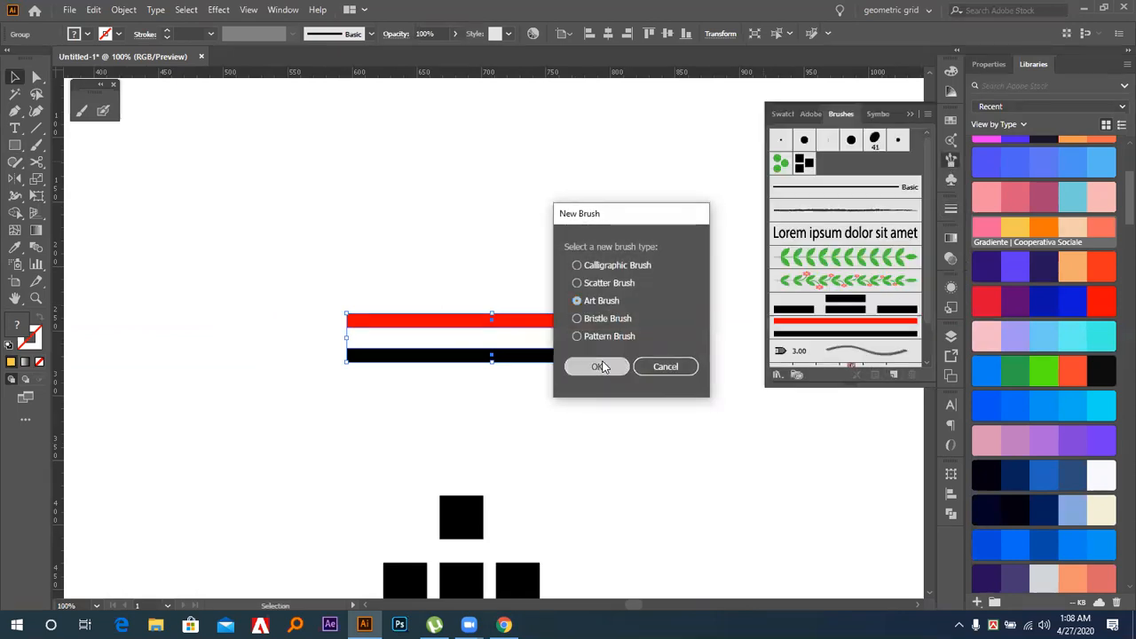
pyautogui.click(945, 503)
# Duplicate the circle beside the original, apply the new yellow-ended art brush to the copy, and place it close to the original
pyautogui.moveTo(786, 469)
pyautogui.mouseDown()
pyautogui.moveTo(535, 327)
pyautogui.moveTo(460, 307)
pyautogui.mouseUp()
pyautogui.hotkey('ctrl', '-')
pyautogui.hotkey('ctrl', '-')
pyautogui.hotkey('ctrl', '-')
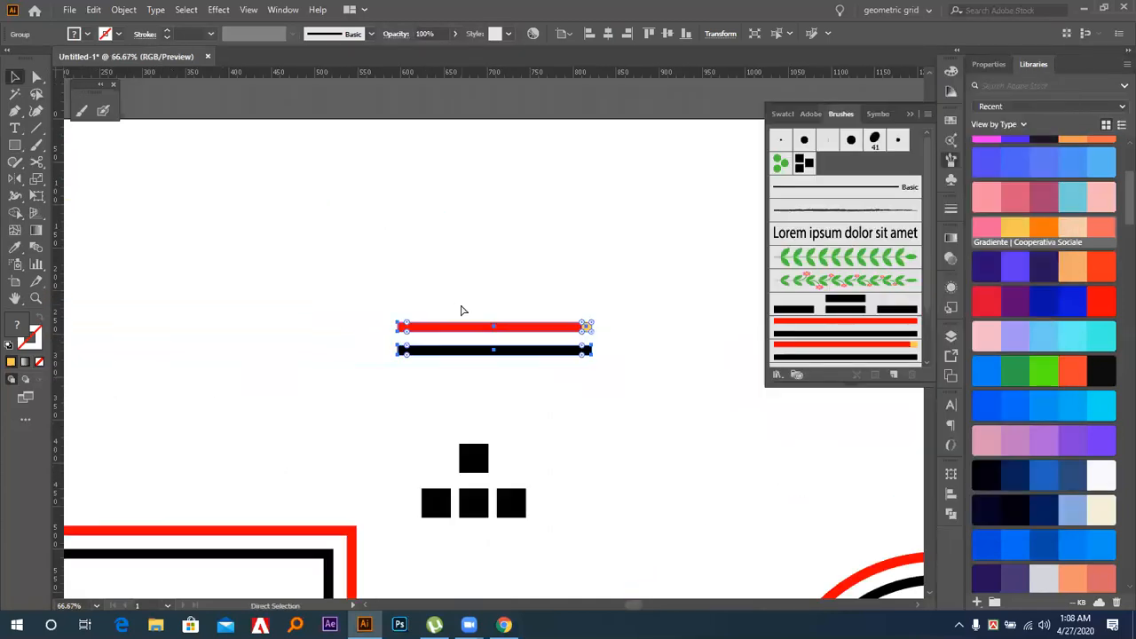
pyautogui.moveTo(459, 346); pyautogui.dragTo(206, 294)
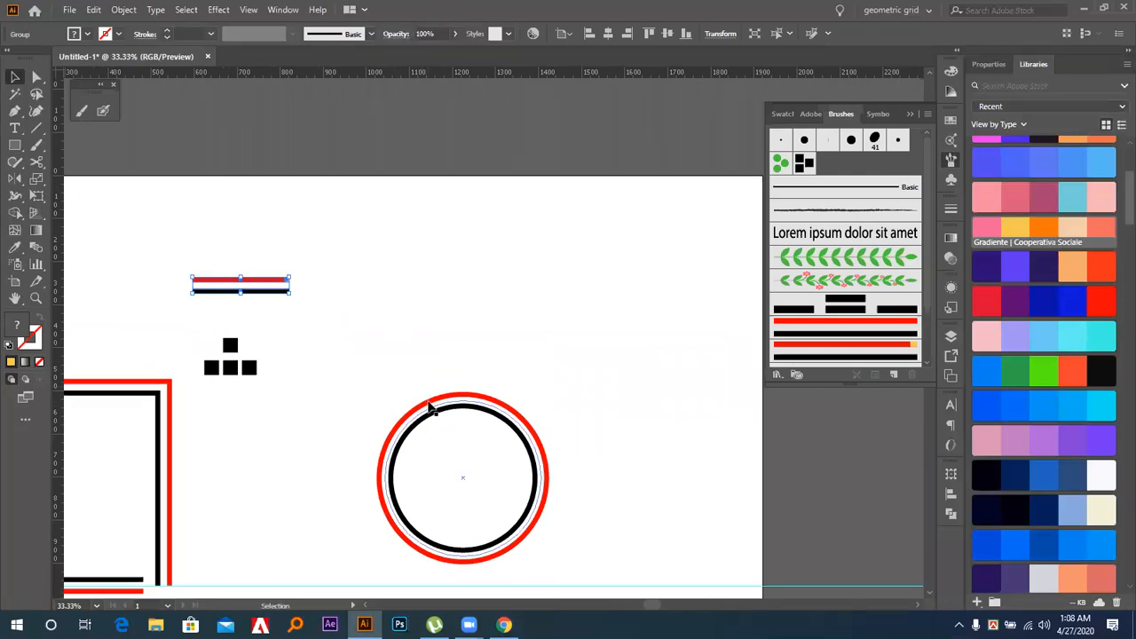
pyautogui.moveTo(435, 404); pyautogui.dragTo(664, 409)
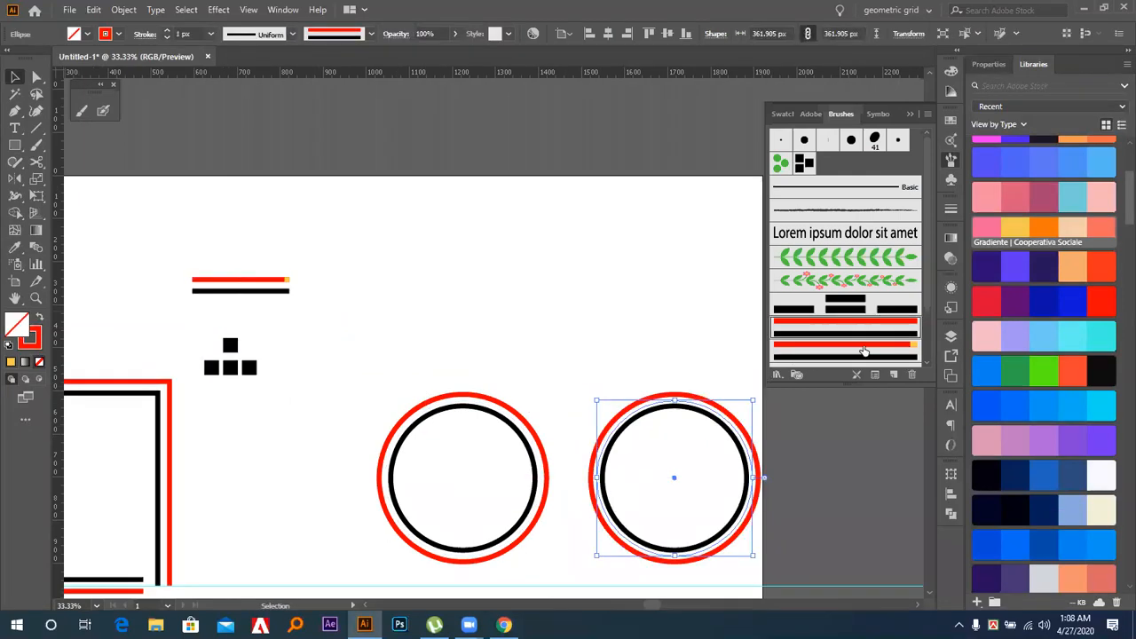
pyautogui.click(861, 348)
pyautogui.click(645, 295)
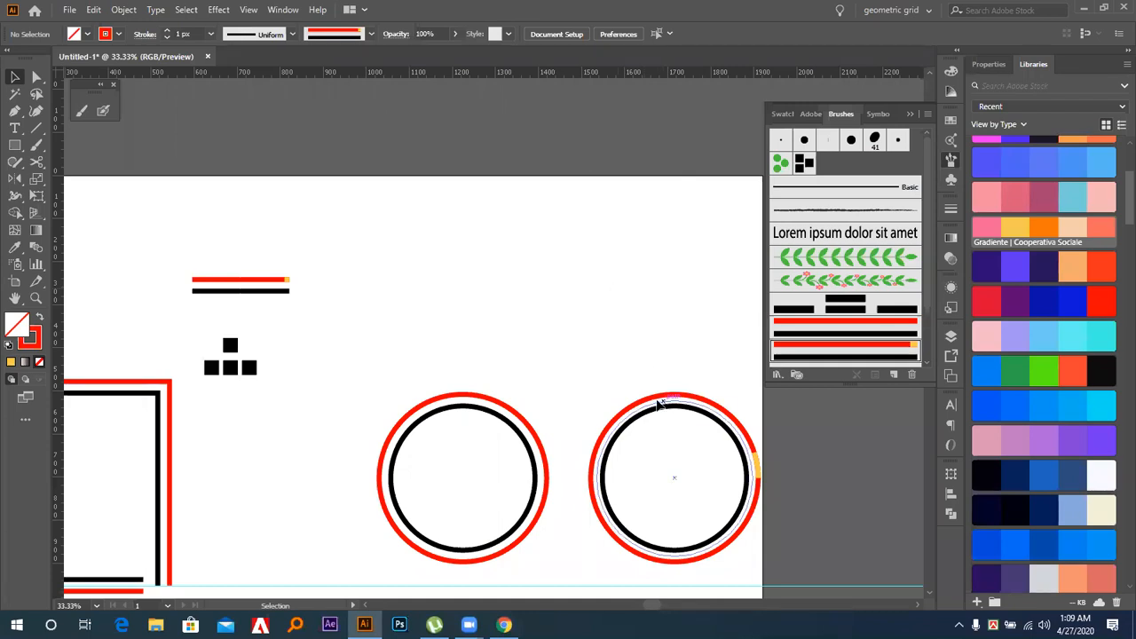
pyautogui.moveTo(658, 403); pyautogui.dragTo(633, 405)
pyautogui.click(635, 334)
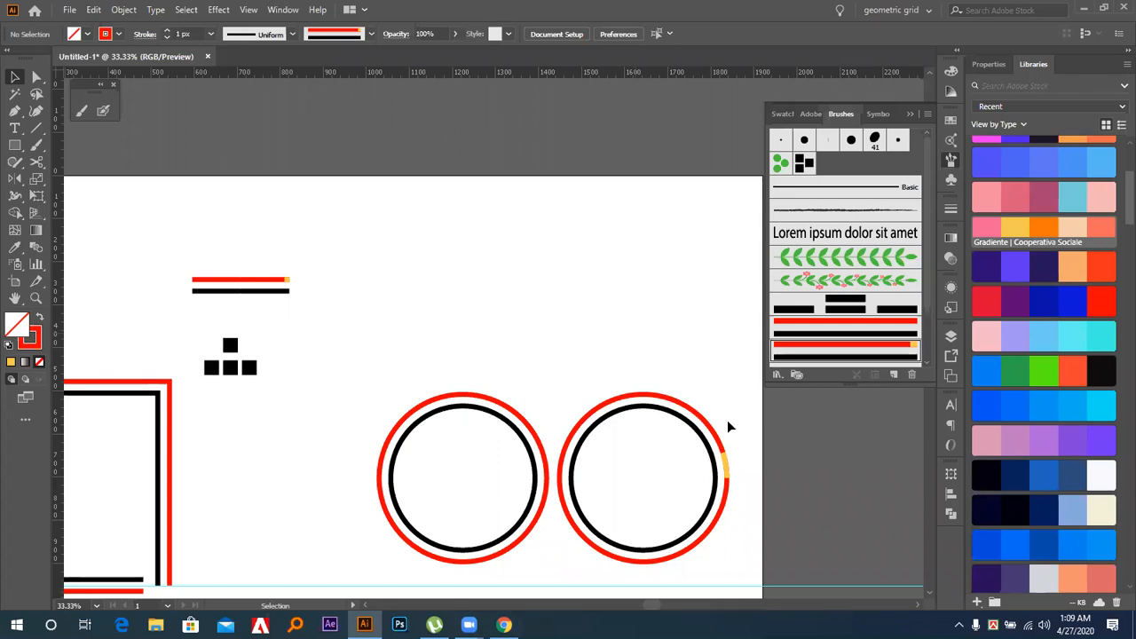
# Delete the opened square path that sits on the guide
pyautogui.moveTo(512, 445); pyautogui.dragTo(607, 380)
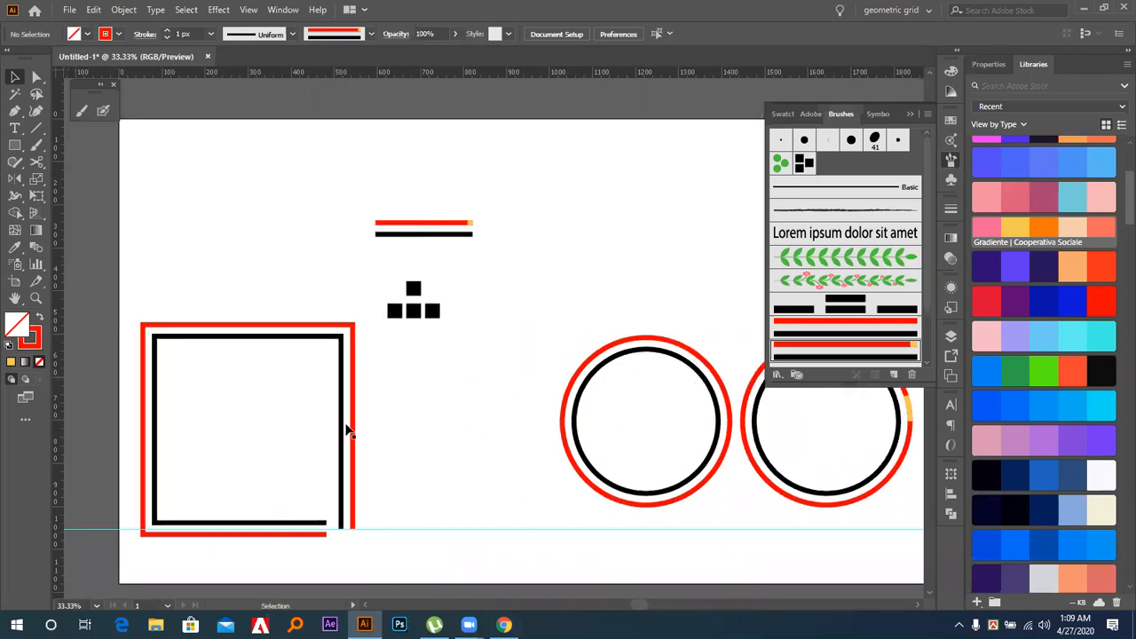
pyautogui.click(353, 436)
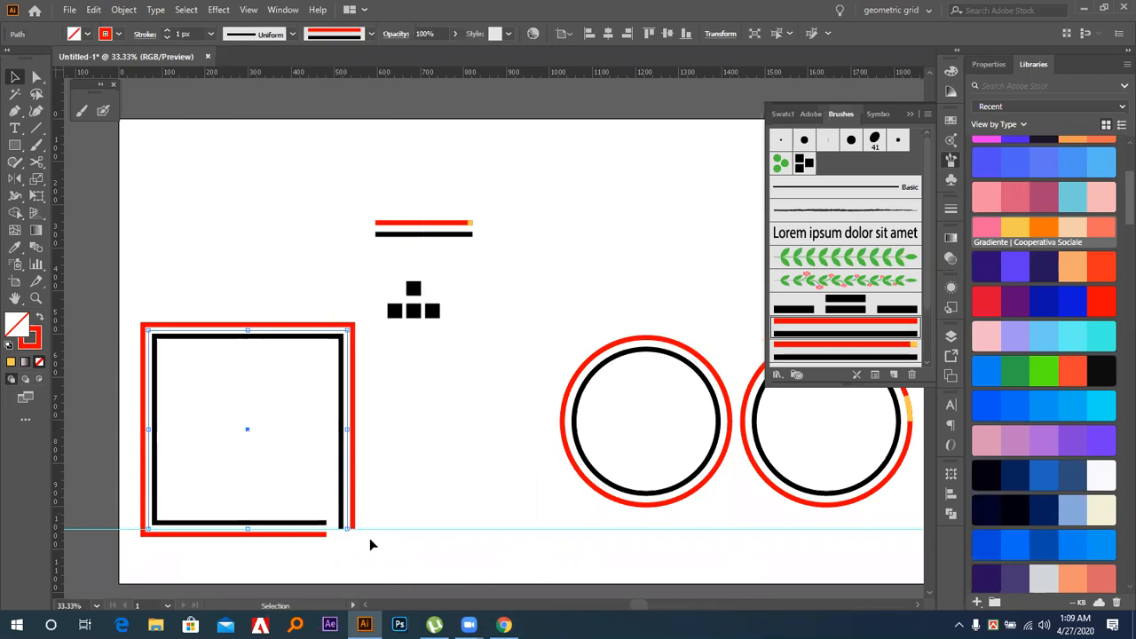
pyautogui.press('Delete')
# Draw a new large square in the artboard's lower-left area and apply the yellow-ended art brush to it
pyautogui.click(14, 145)
pyautogui.moveTo(275, 405); pyautogui.dragTo(369, 497)
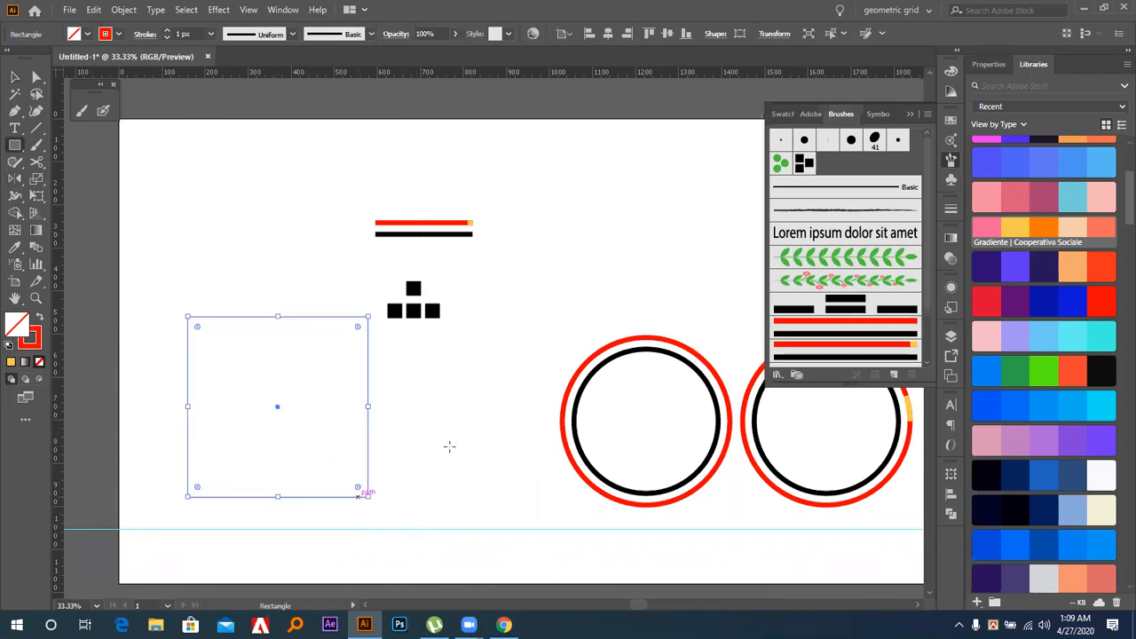
pyautogui.click(891, 348)
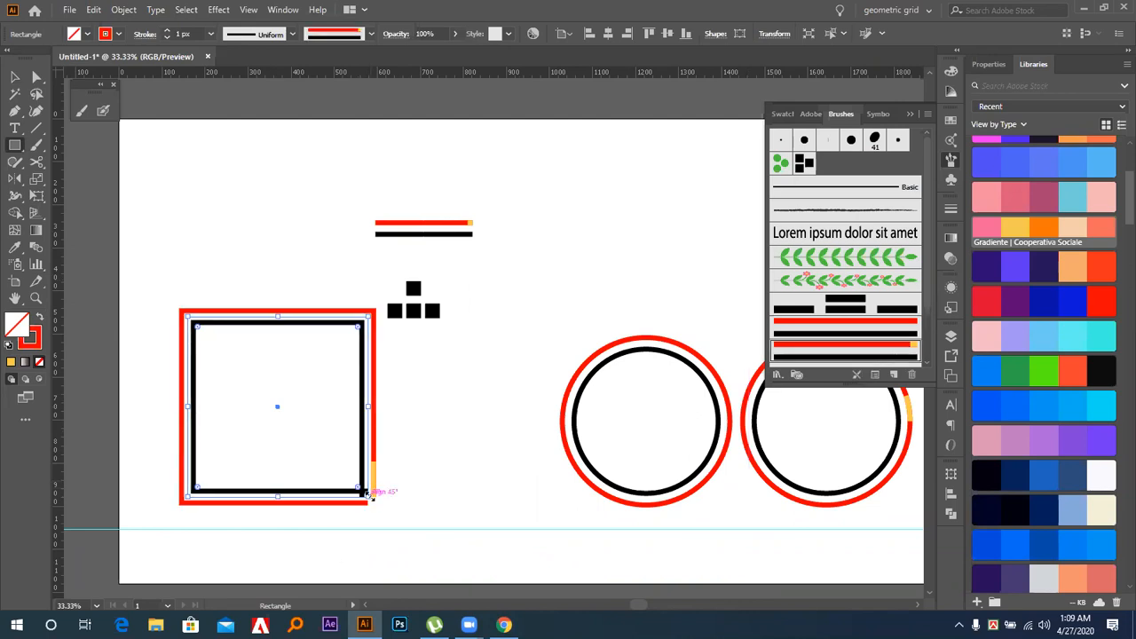
pyautogui.click(14, 78)
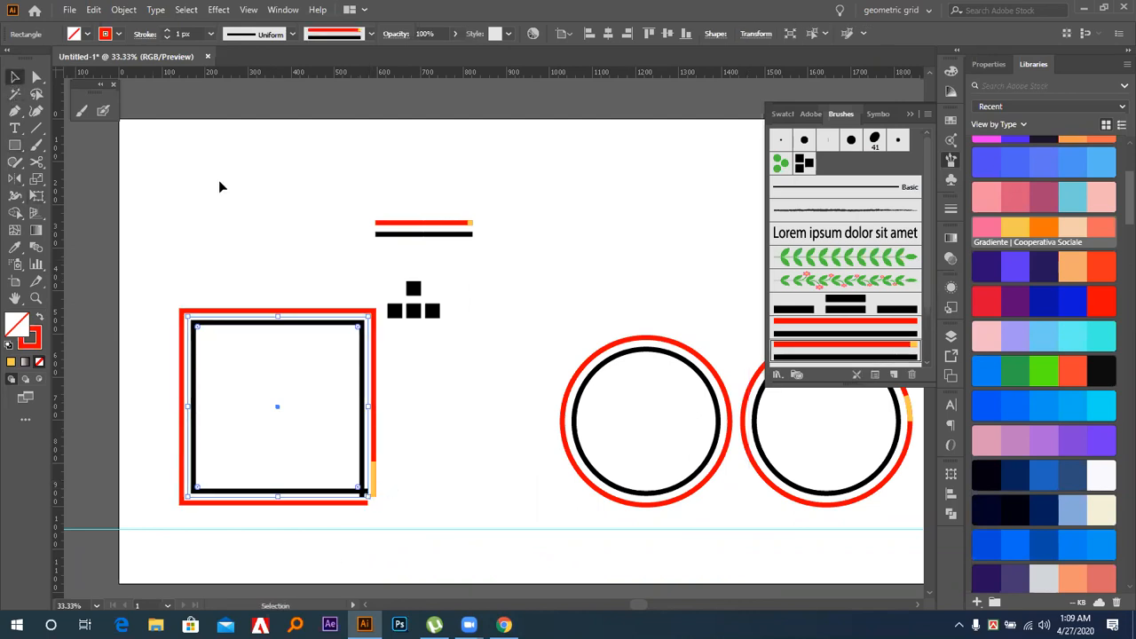
pyautogui.click(267, 208)
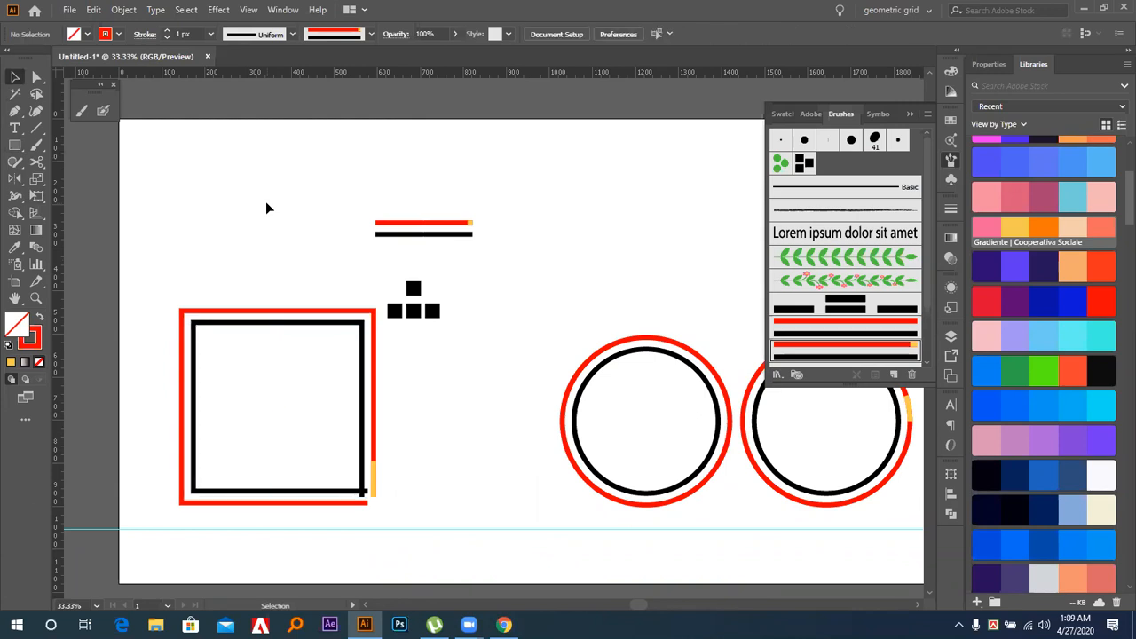
# Delete the brushed test square and the duplicate circle with the yellow segment
pyautogui.click(363, 464)
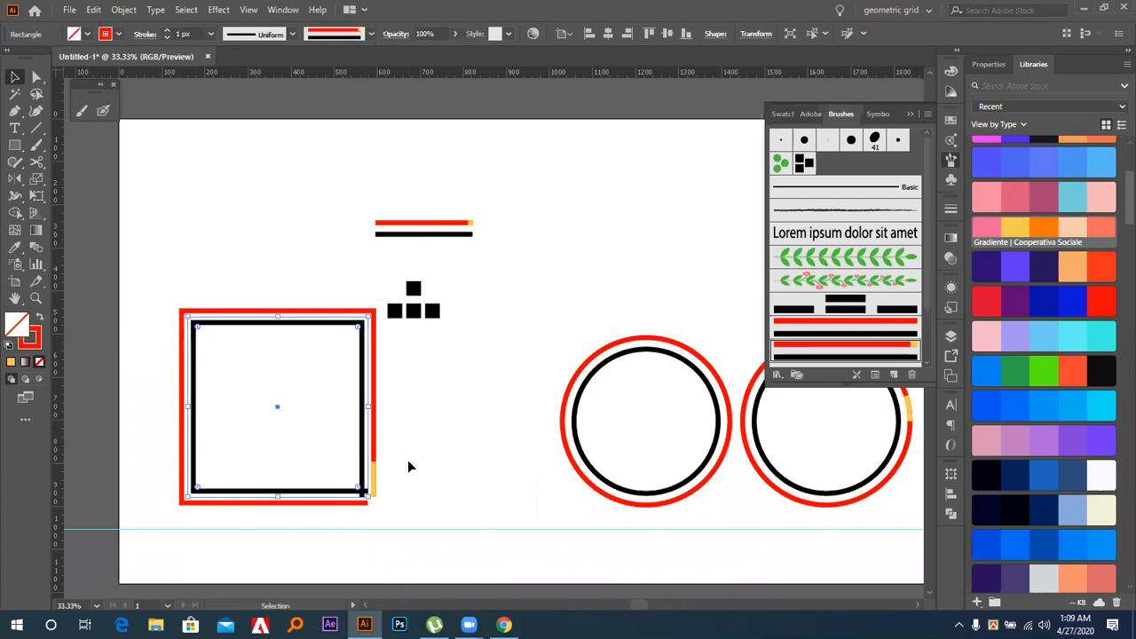
pyautogui.moveTo(407, 459); pyautogui.dragTo(245, 440)
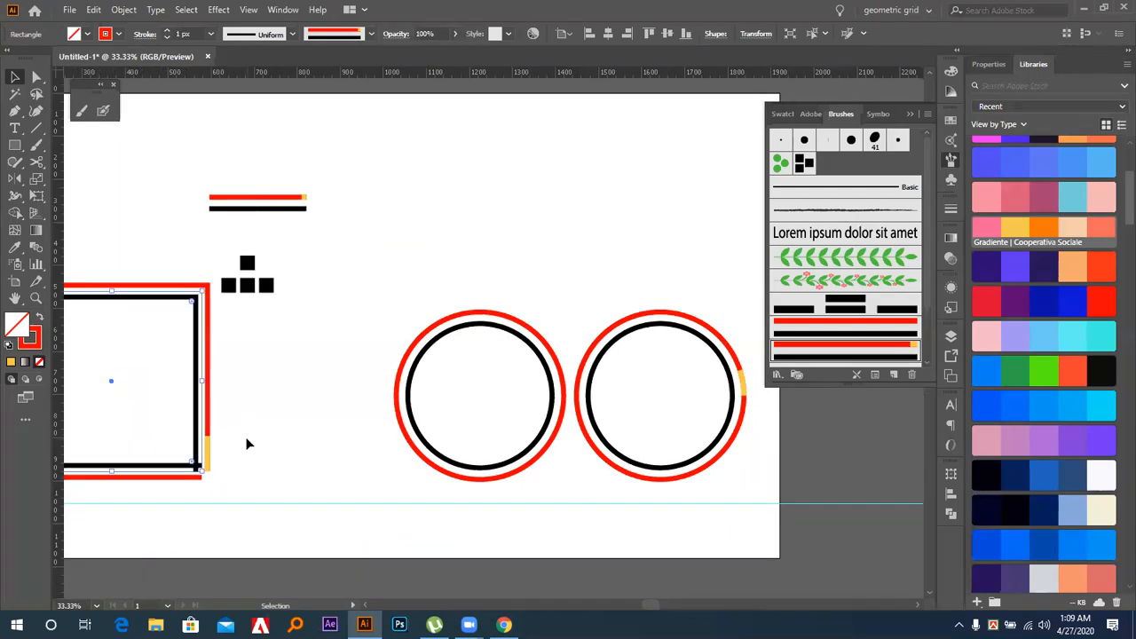
pyautogui.press('Delete')
pyautogui.moveTo(583, 284); pyautogui.dragTo(742, 401)
pyautogui.press('Delete')
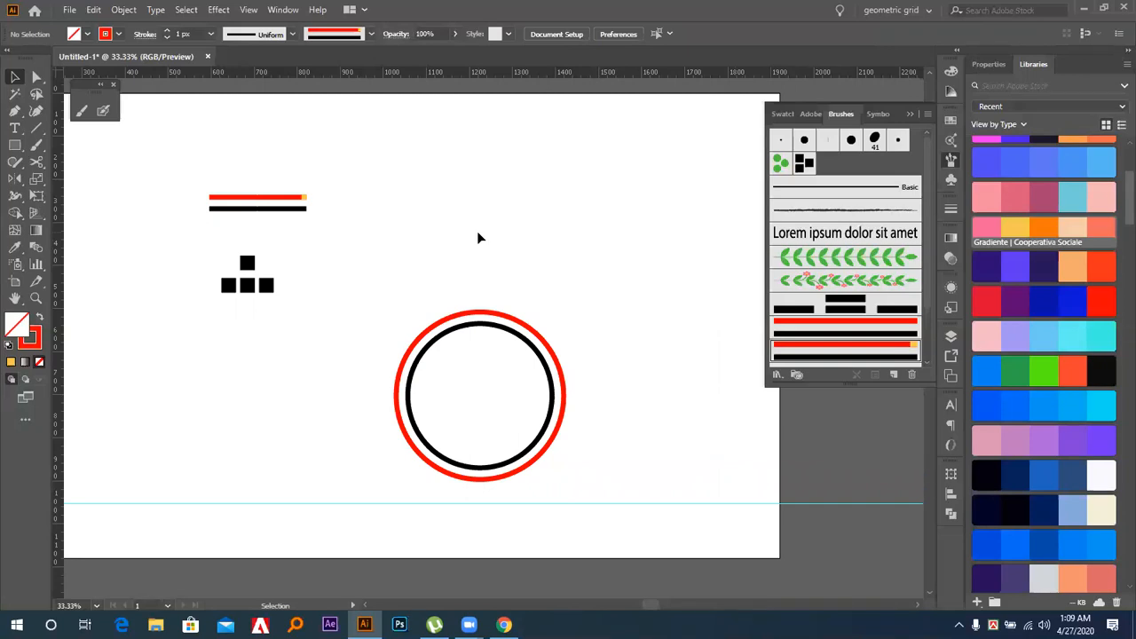
# Draw a small unfilled square with a red stroke below and left of the group of black squares
pyautogui.click(23, 146)
pyautogui.moveTo(195, 358); pyautogui.dragTo(167, 329)
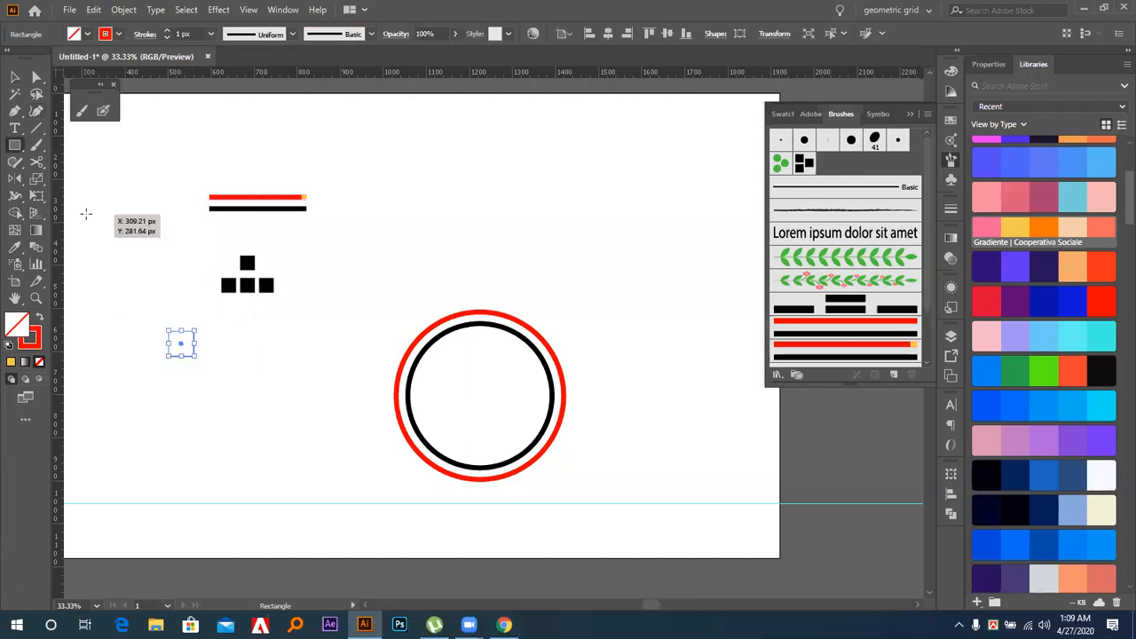
pyautogui.click(81, 111)
pyautogui.press('v')
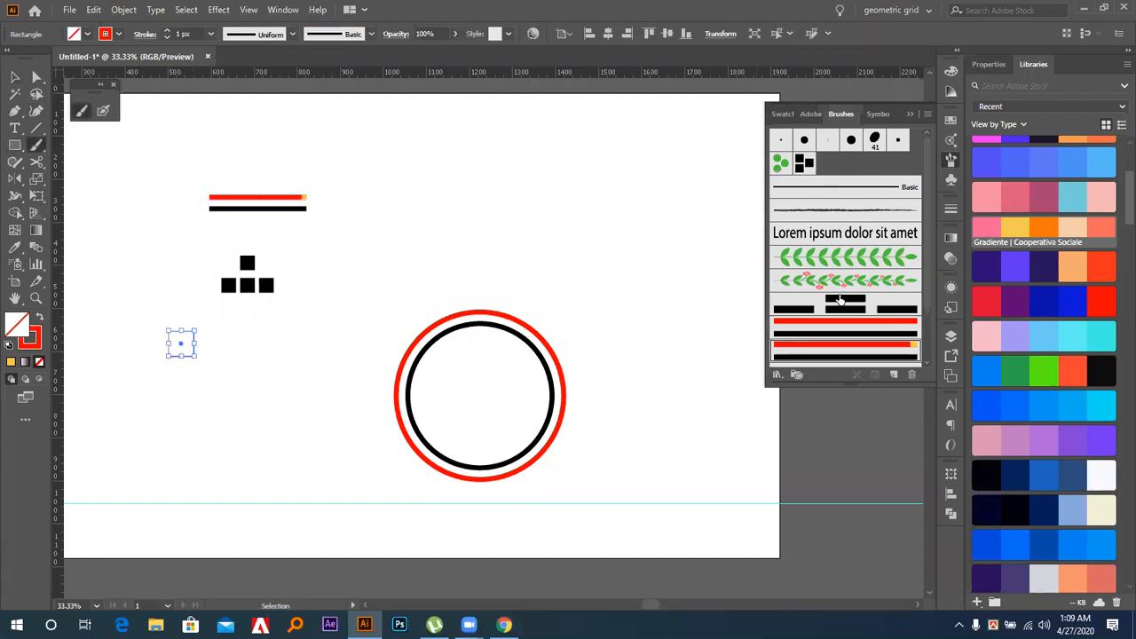
# Create a Round Point bristle brush with size 3.53 mm, bristle length 119%, density 25%, thickness 59%, paint opacity 54% and stiffness 57%
pyautogui.click(893, 373)
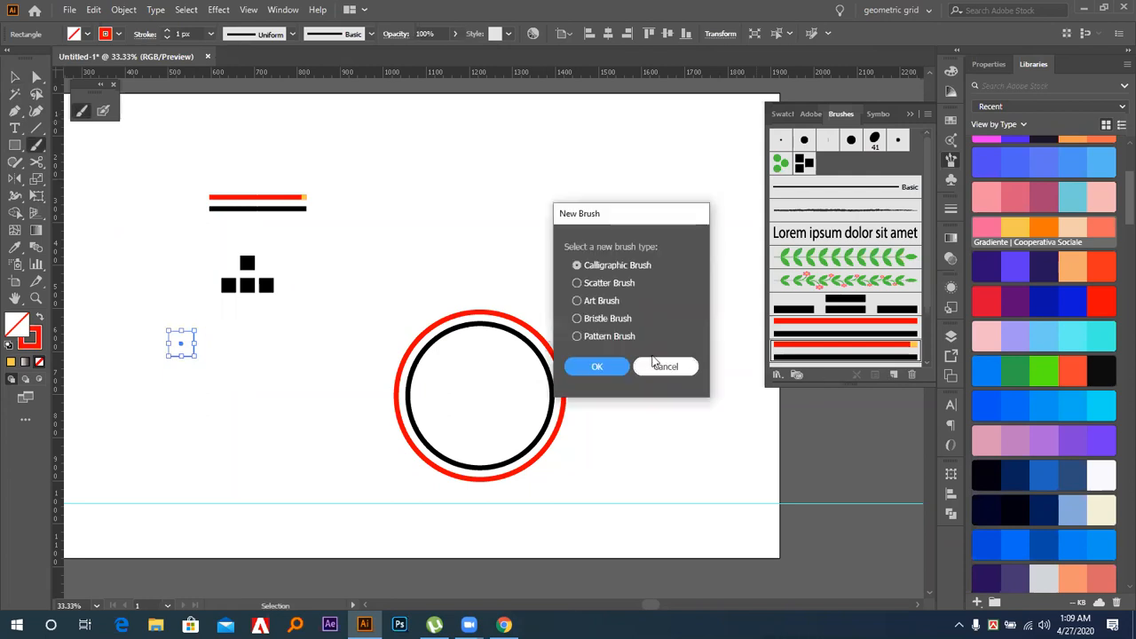
pyautogui.click(607, 320)
pyautogui.click(598, 368)
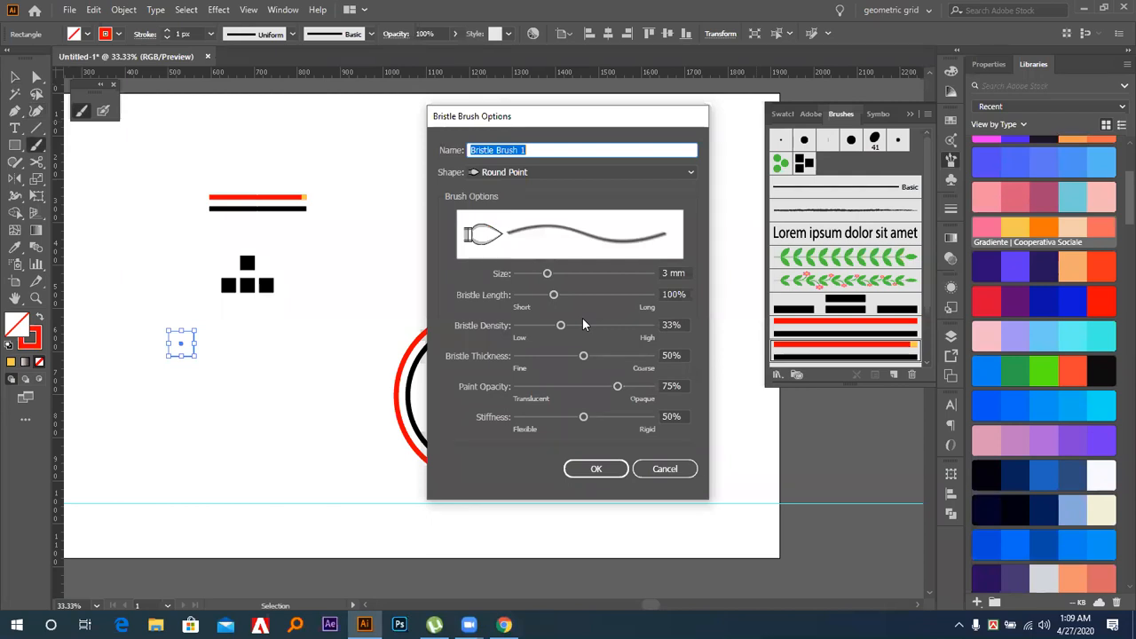
pyautogui.moveTo(548, 275); pyautogui.dragTo(554, 278)
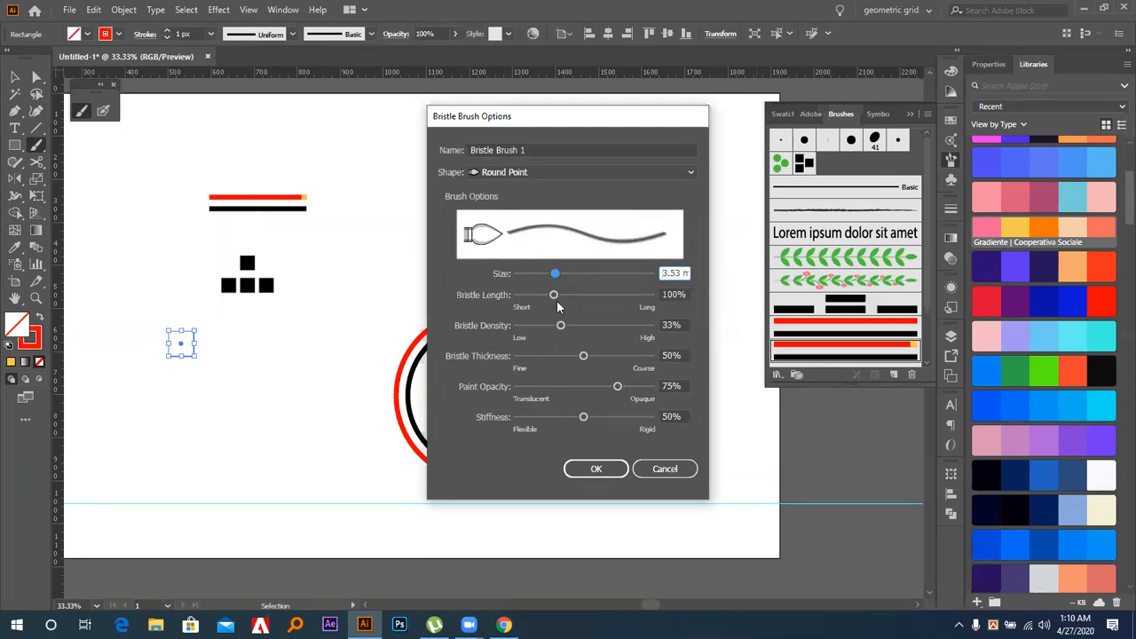
pyautogui.moveTo(554, 295)
pyautogui.mouseDown()
pyautogui.moveTo(561, 325)
pyautogui.moveTo(551, 327)
pyautogui.moveTo(600, 356)
pyautogui.moveTo(612, 388)
pyautogui.moveTo(588, 387)
pyautogui.moveTo(593, 426)
pyautogui.mouseUp()
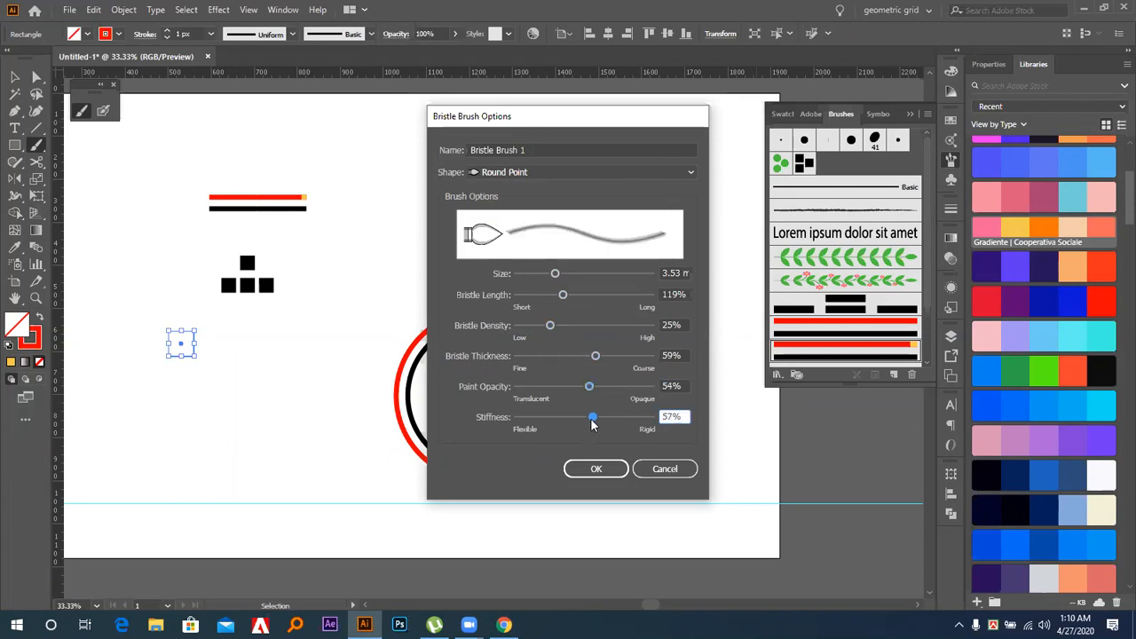
pyautogui.click(587, 467)
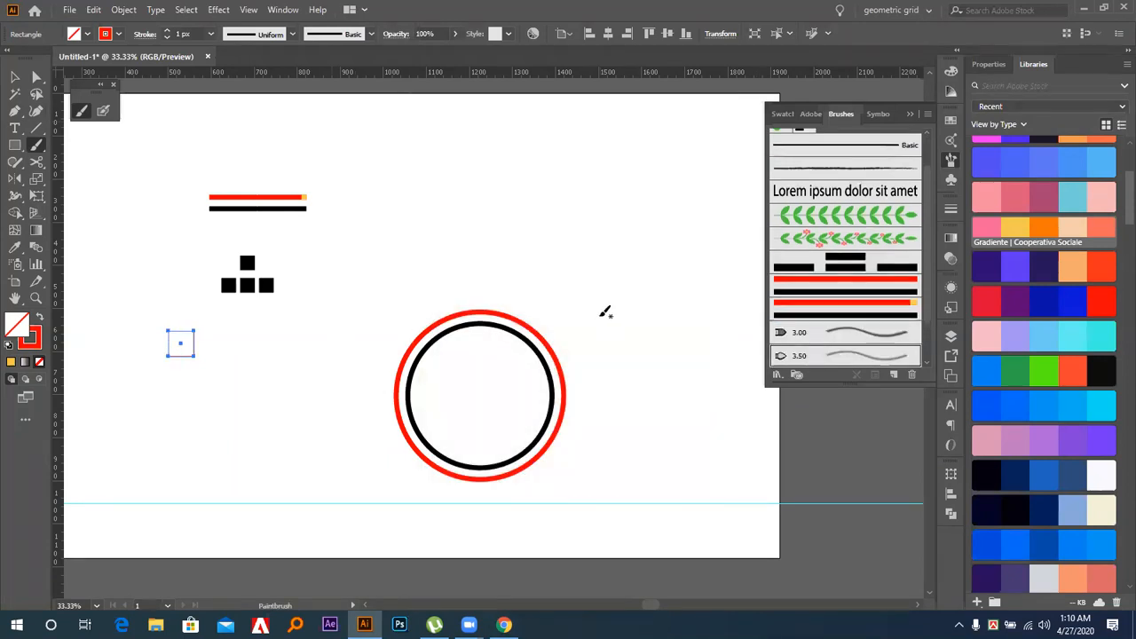
# Paint a series of long, curving freehand strokes around the circle and across the artboard with the new bristle brush in red
pyautogui.scroll(-3, 846, 320)
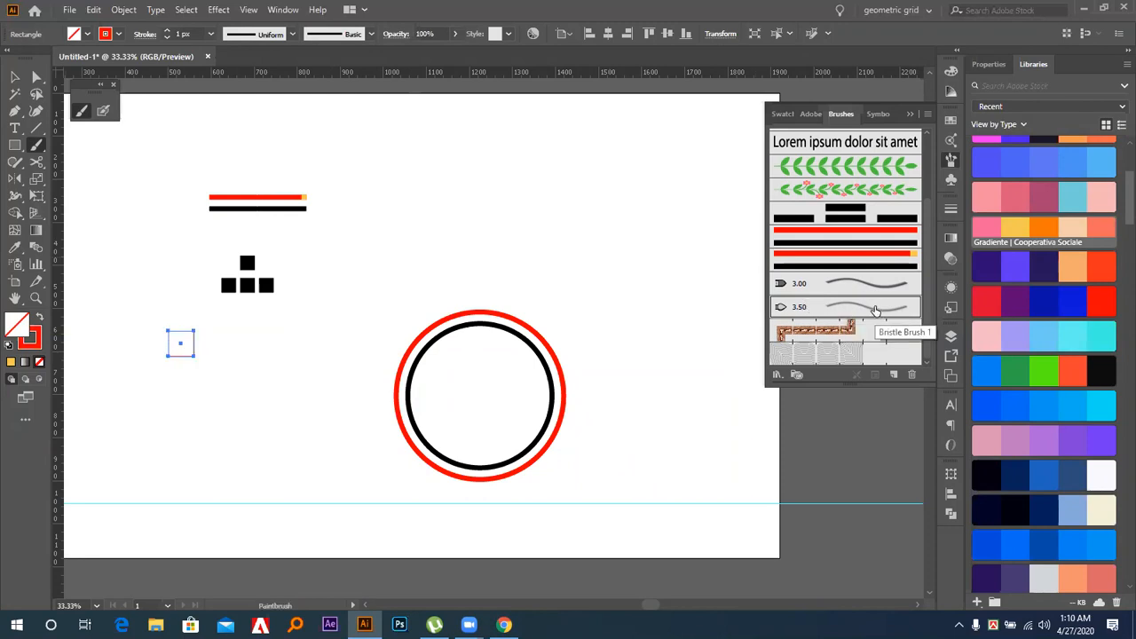
pyautogui.moveTo(436, 250)
pyautogui.mouseDown()
pyautogui.moveTo(528, 220)
pyautogui.moveTo(664, 333)
pyautogui.moveTo(660, 346)
pyautogui.mouseUp()
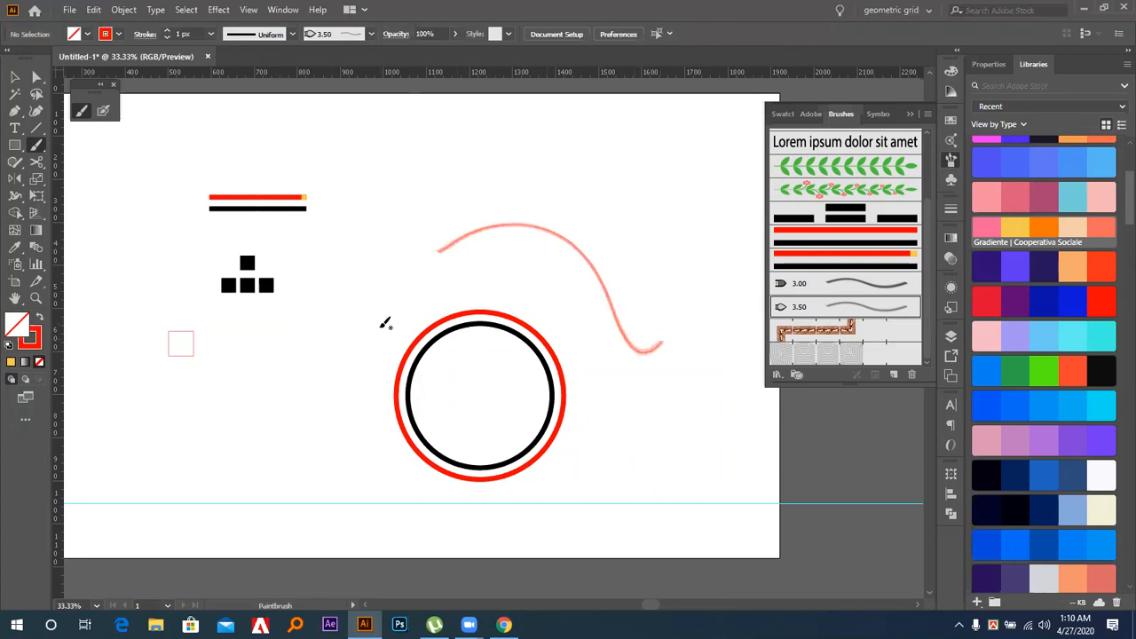
pyautogui.moveTo(274, 435)
pyautogui.mouseDown()
pyautogui.moveTo(368, 289)
pyautogui.moveTo(619, 160)
pyautogui.moveTo(657, 428)
pyautogui.mouseUp()
pyautogui.moveTo(666, 478); pyautogui.dragTo(531, 545)
pyautogui.moveTo(718, 145)
pyautogui.mouseDown()
pyautogui.moveTo(703, 410)
pyautogui.moveTo(559, 493)
pyautogui.mouseUp()
pyautogui.hotkey('ctrl', '=')
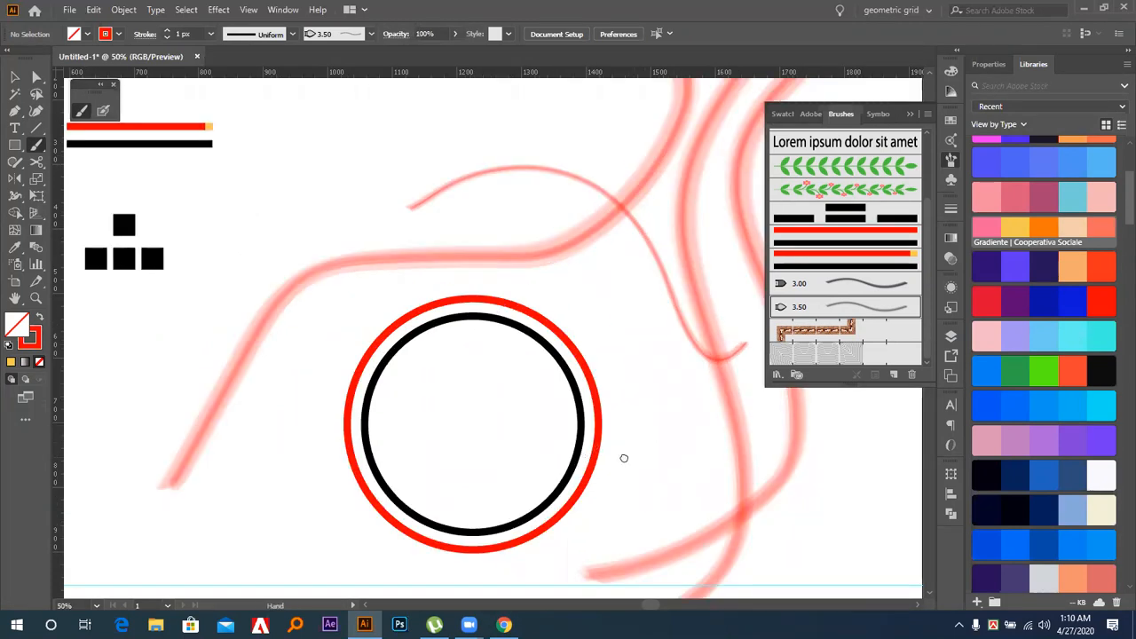
pyautogui.scroll(3, 621, 459)
pyautogui.hscroll(2, 515, 453)
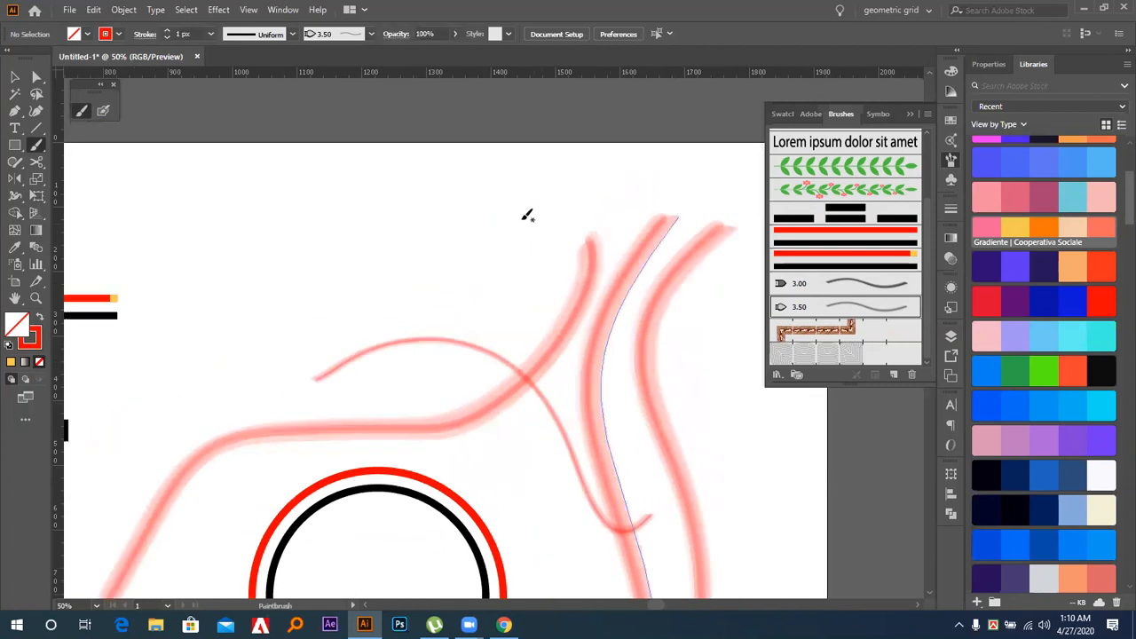
pyautogui.moveTo(565, 160)
pyautogui.mouseDown()
pyautogui.moveTo(254, 291)
pyautogui.moveTo(98, 332)
pyautogui.mouseUp()
pyautogui.moveTo(103, 373); pyautogui.dragTo(82, 421)
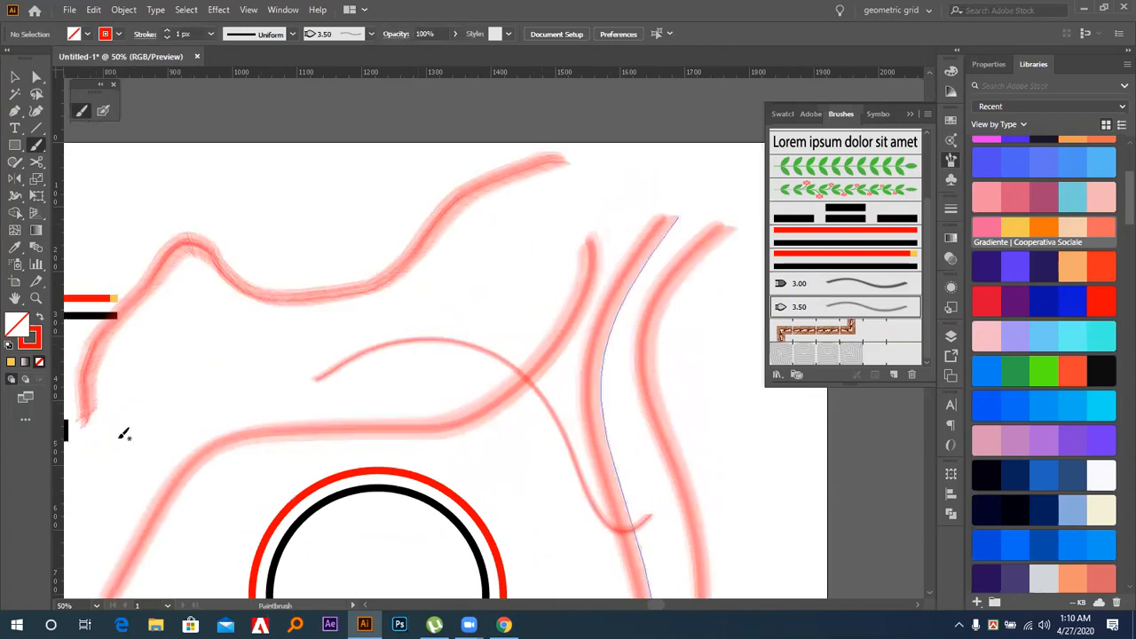
pyautogui.moveTo(304, 433)
pyautogui.mouseDown()
pyautogui.moveTo(442, 247)
pyautogui.moveTo(763, 84)
pyautogui.mouseUp()
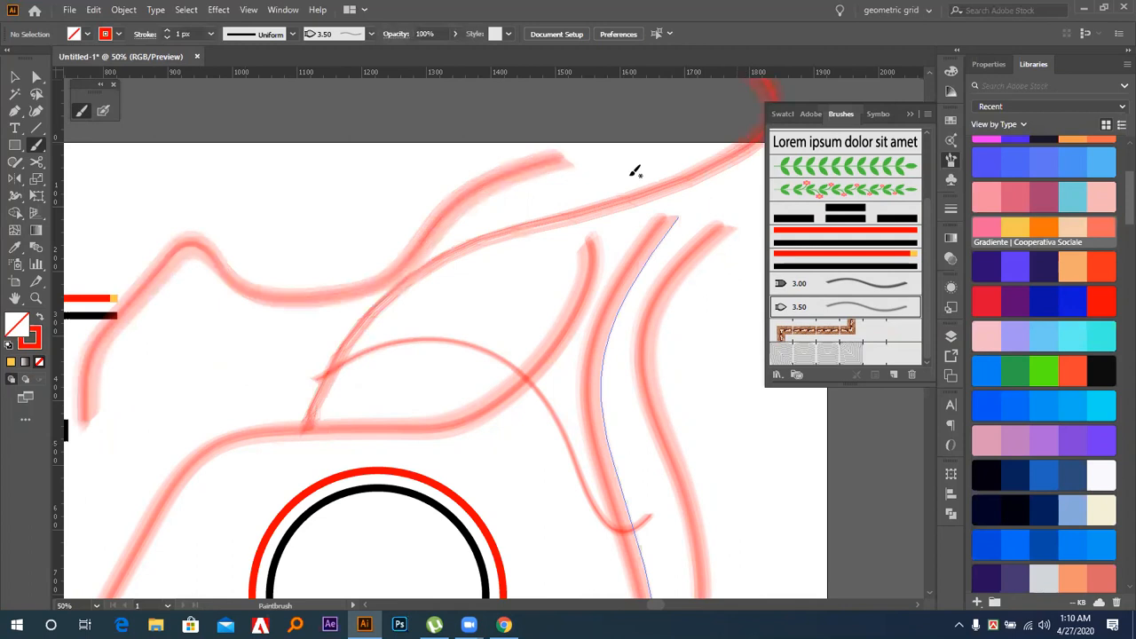
pyautogui.scroll(-2, 499, 317)
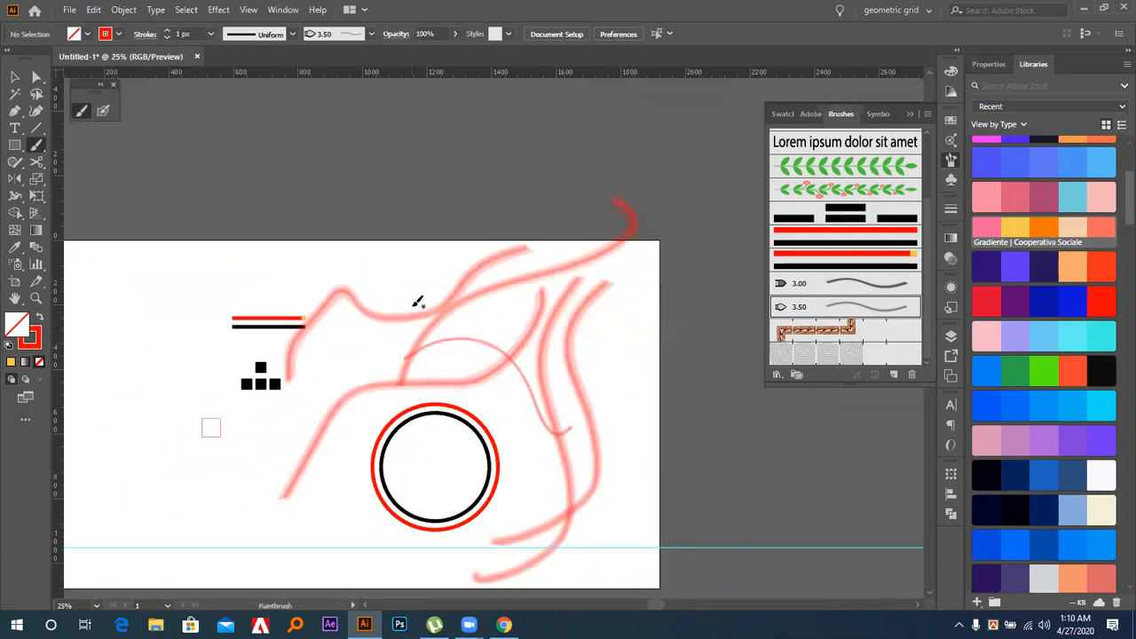
pyautogui.moveTo(438, 246)
pyautogui.mouseDown()
pyautogui.moveTo(125, 489)
pyautogui.moveTo(67, 483)
pyautogui.mouseUp()
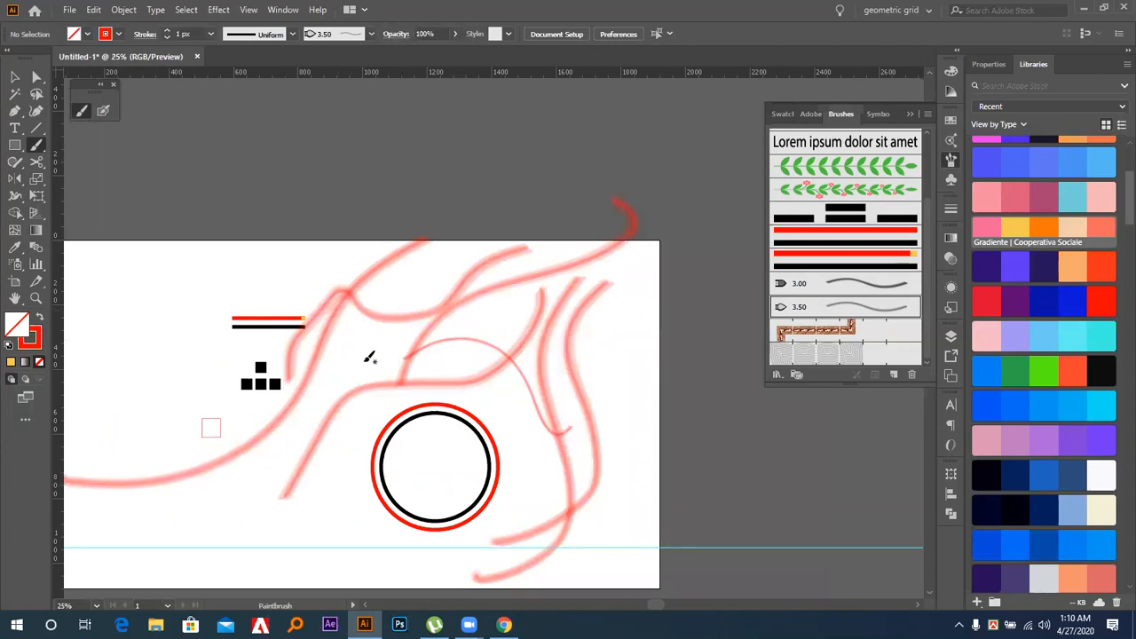
pyautogui.moveTo(395, 341)
pyautogui.mouseDown()
pyautogui.moveTo(332, 460)
pyautogui.moveTo(183, 523)
pyautogui.mouseUp()
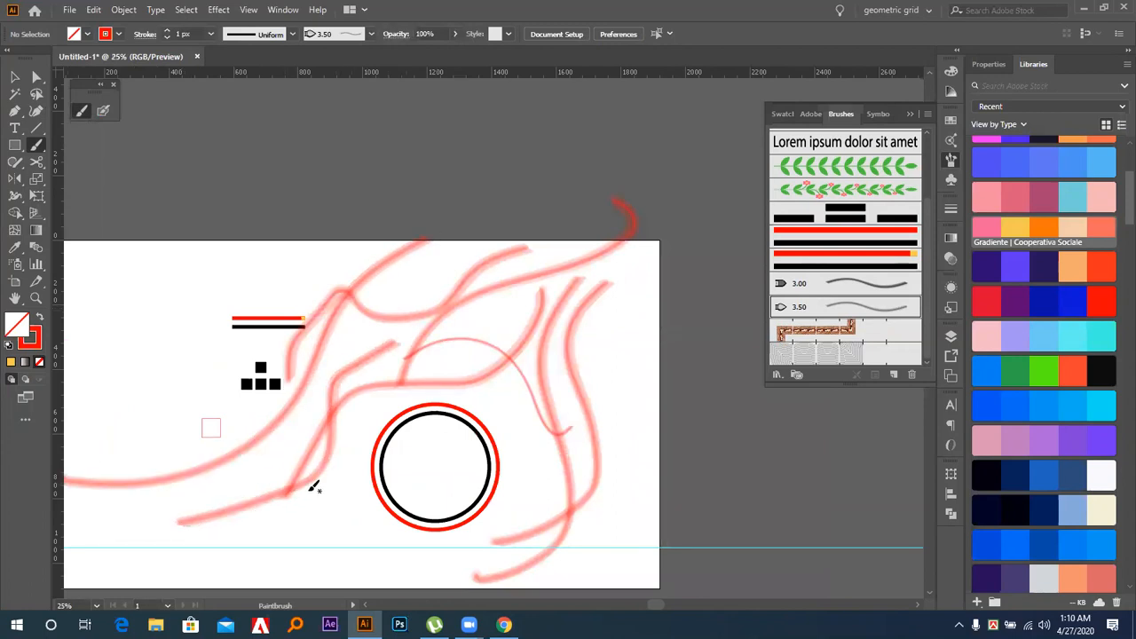
# Paint several thin, curved red bristle strokes beside the circle and across the upper-left part of the artboard
pyautogui.moveTo(353, 448)
pyautogui.mouseDown()
pyautogui.moveTo(271, 533)
pyautogui.moveTo(241, 537)
pyautogui.mouseUp()
pyautogui.moveTo(385, 418)
pyautogui.mouseDown()
pyautogui.moveTo(341, 494)
pyautogui.moveTo(289, 539)
pyautogui.mouseUp()
pyautogui.moveTo(268, 333)
pyautogui.mouseDown()
pyautogui.moveTo(121, 404)
pyautogui.moveTo(82, 405)
pyautogui.mouseUp()
pyautogui.moveTo(209, 300)
pyautogui.mouseDown()
pyautogui.moveTo(82, 373)
pyautogui.moveTo(170, 349)
pyautogui.moveTo(137, 377)
pyautogui.mouseUp()
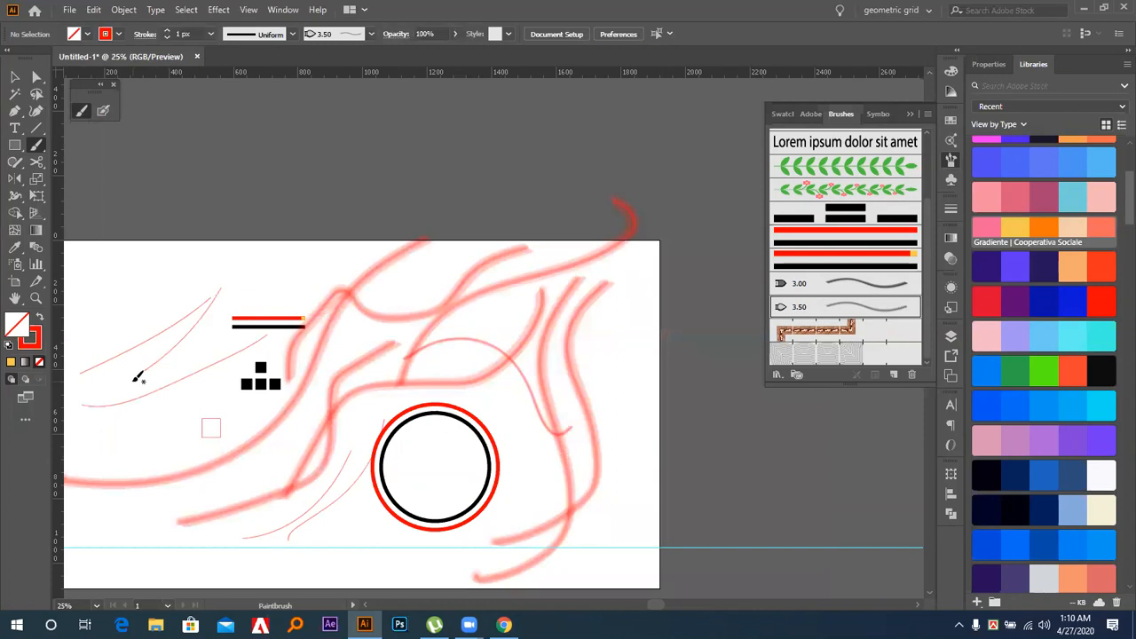
# Examine the thin bristle strokes in the artboard's upper-left area at very high magnification
pyautogui.moveTo(133, 310); pyautogui.dragTo(231, 415)
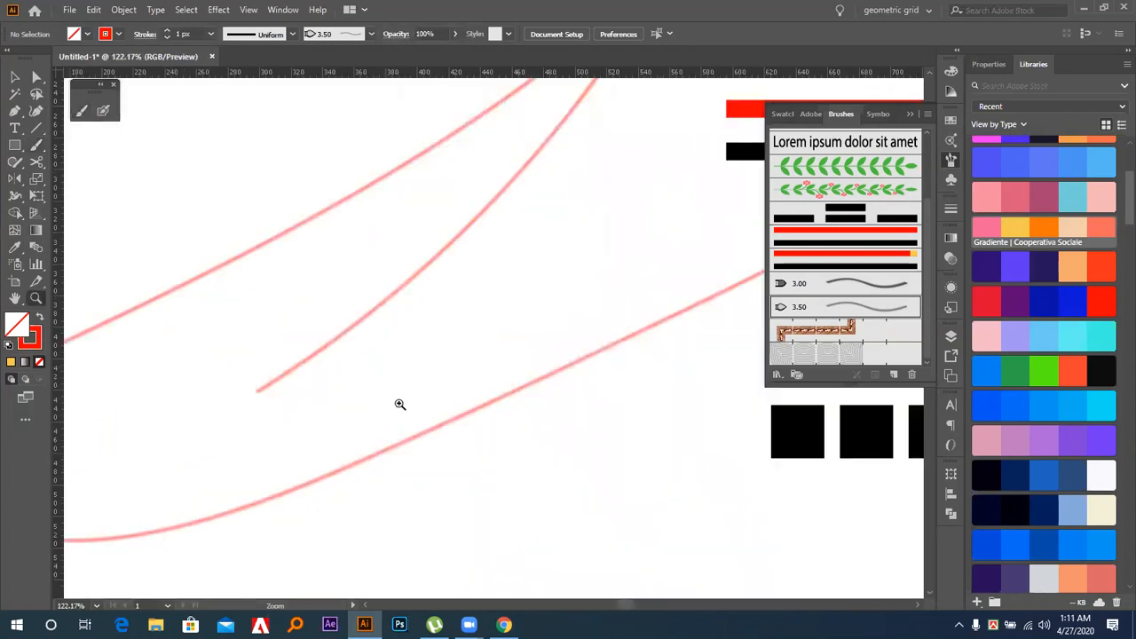
pyautogui.moveTo(399, 400); pyautogui.dragTo(215, 296)
pyautogui.moveTo(363, 357); pyautogui.dragTo(482, 449)
pyautogui.moveTo(378, 320); pyautogui.dragTo(453, 393)
pyautogui.moveTo(577, 418); pyautogui.dragTo(554, 431)
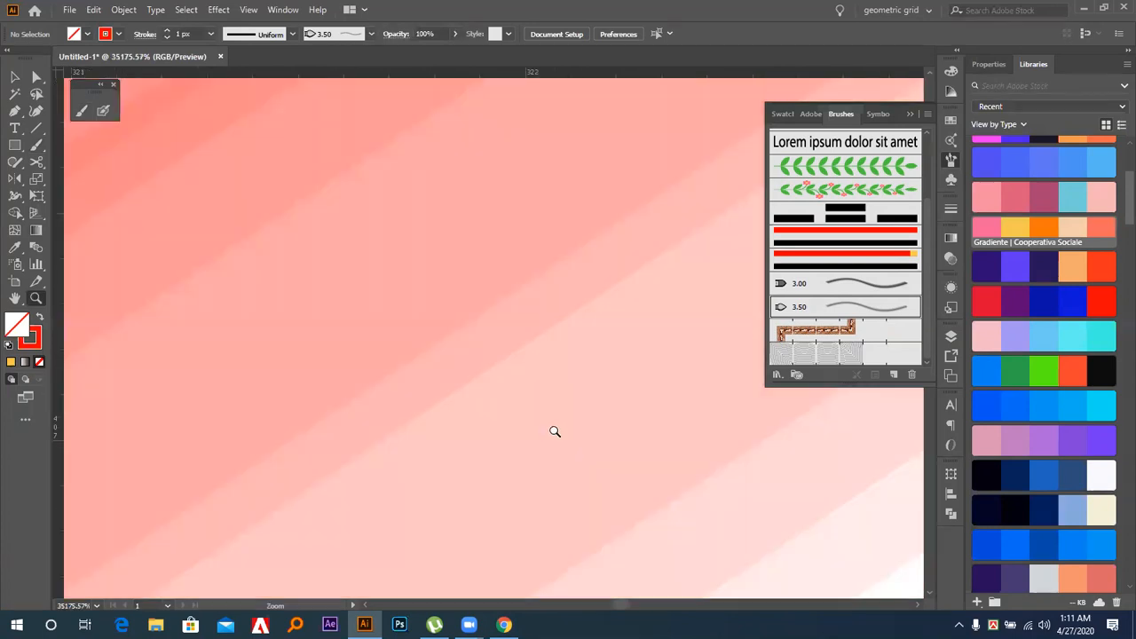
pyautogui.hotkey('ctrl', '-')
pyautogui.hotkey('ctrl', '-')
pyautogui.hotkey('ctrl', '-')
pyautogui.hotkey('ctrl', '-')
pyautogui.hotkey('ctrl', '-')
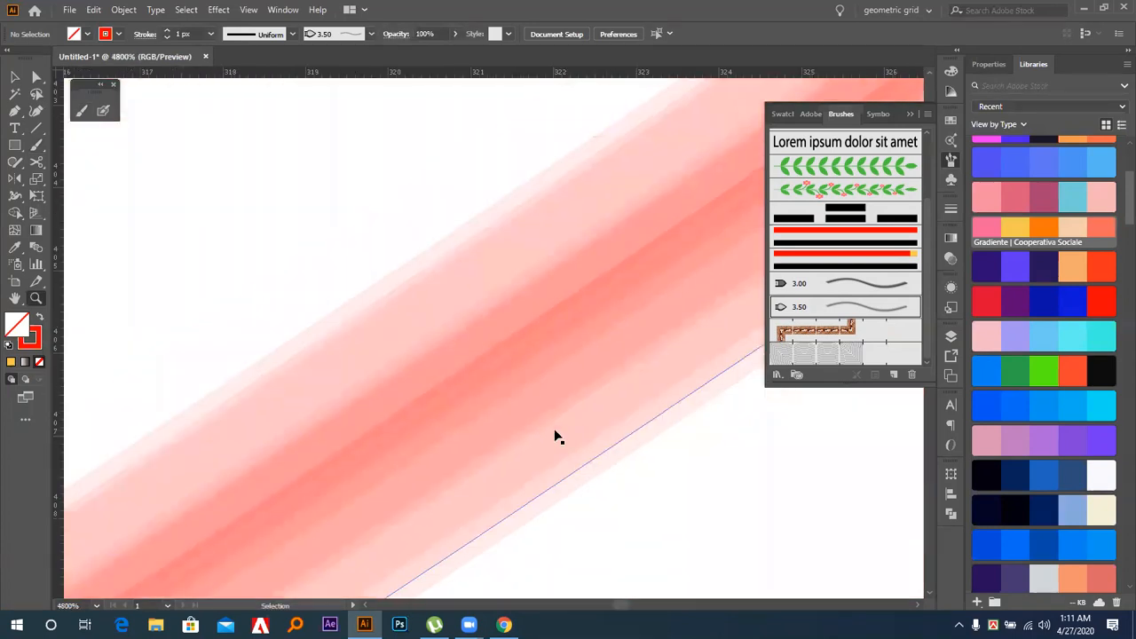
pyautogui.hotkey('ctrl', '-')
pyautogui.hotkey('ctrl', '-')
pyautogui.hotkey('ctrl', '-')
pyautogui.hotkey('ctrl', '-')
pyautogui.hotkey('ctrl', '-')
pyautogui.hotkey('ctrl', '-')
pyautogui.hotkey('ctrl', '-')
pyautogui.hotkey('ctrl', '-')
pyautogui.hotkey('ctrl', '-')
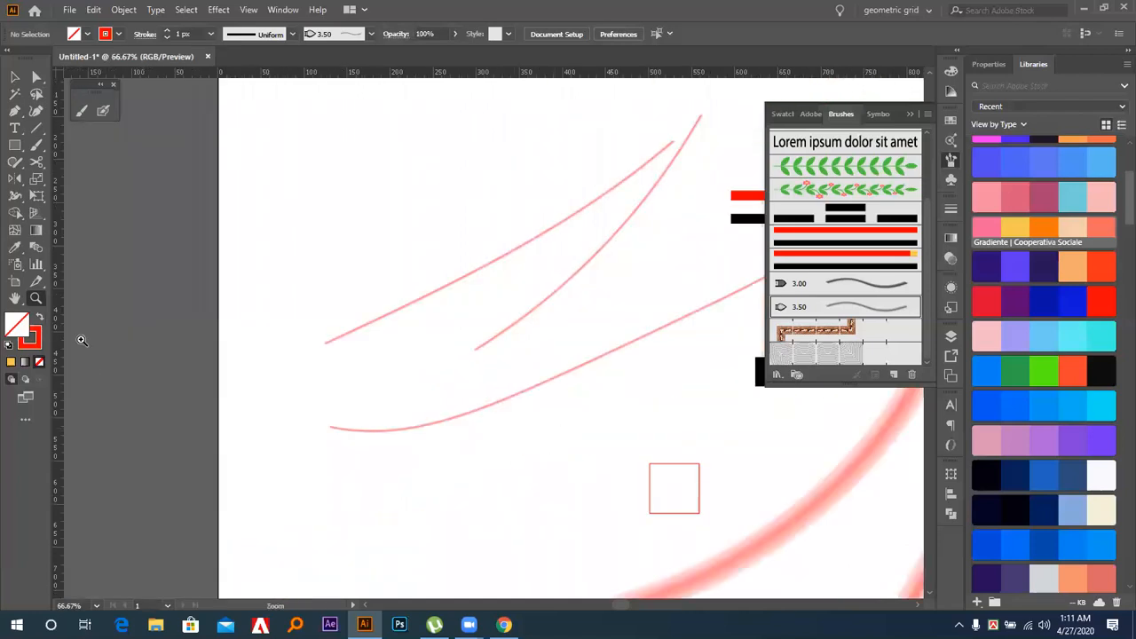
# Select the long, thick curved bristle stroke passing beside the black squares and expand its appearance
pyautogui.click(32, 78)
pyautogui.click(771, 513)
pyautogui.moveTo(771, 512)
pyautogui.mouseDown()
pyautogui.moveTo(221, 375)
pyautogui.moveTo(375, 382)
pyautogui.mouseUp()
pyautogui.moveTo(449, 343); pyautogui.dragTo(503, 380)
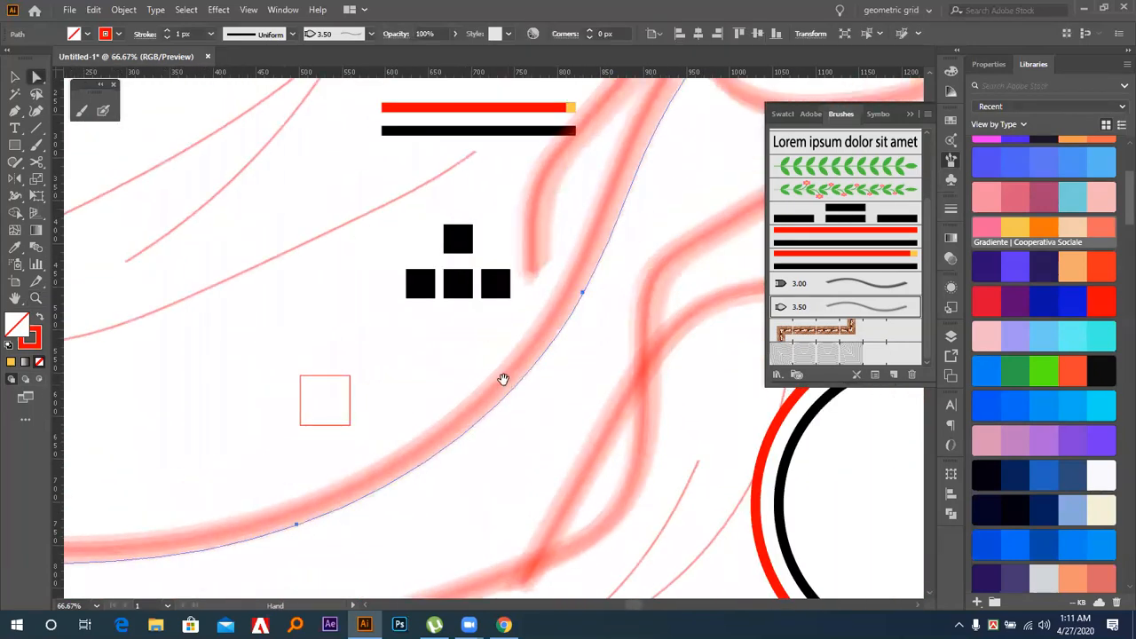
pyautogui.click(124, 10)
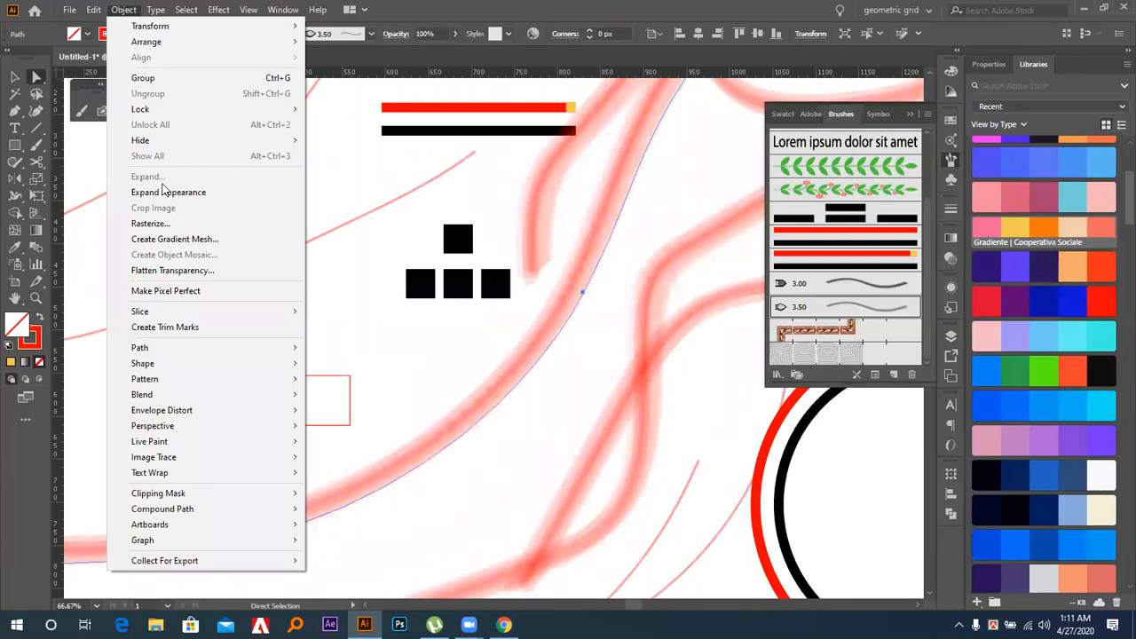
pyautogui.click(174, 193)
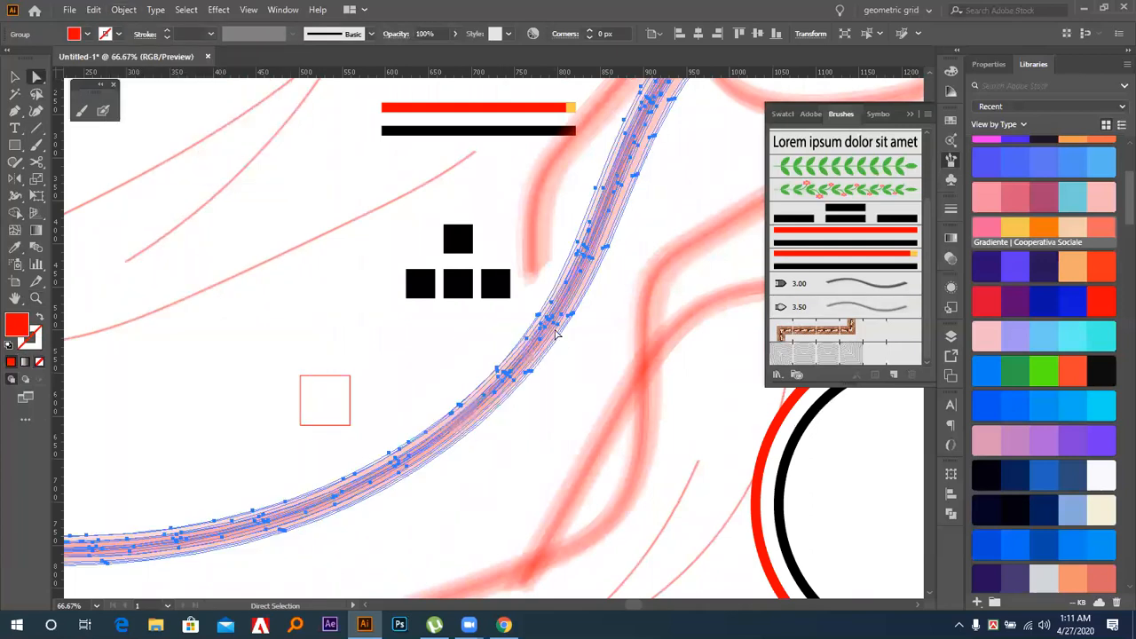
# Ungroup the expanded bristle stroke and move some of its translucent strips away from the rest
pyautogui.rightClick(556, 334)
pyautogui.click(594, 441)
pyautogui.click(550, 421)
pyautogui.click(524, 373)
pyautogui.moveTo(507, 375); pyautogui.dragTo(542, 400)
pyautogui.click(558, 392)
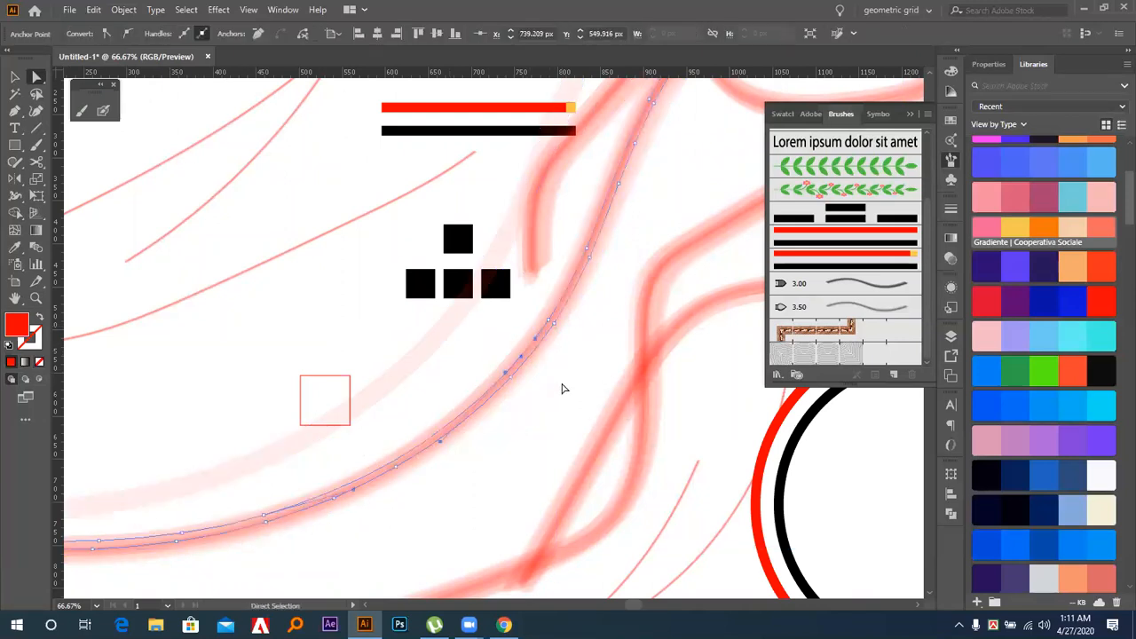
pyautogui.press('v')
pyautogui.moveTo(538, 363)
pyautogui.mouseDown()
pyautogui.moveTo(565, 386)
pyautogui.moveTo(525, 368)
pyautogui.moveTo(563, 418)
pyautogui.moveTo(527, 386)
pyautogui.moveTo(542, 410)
pyautogui.moveTo(509, 385)
pyautogui.moveTo(526, 411)
pyautogui.mouseUp()
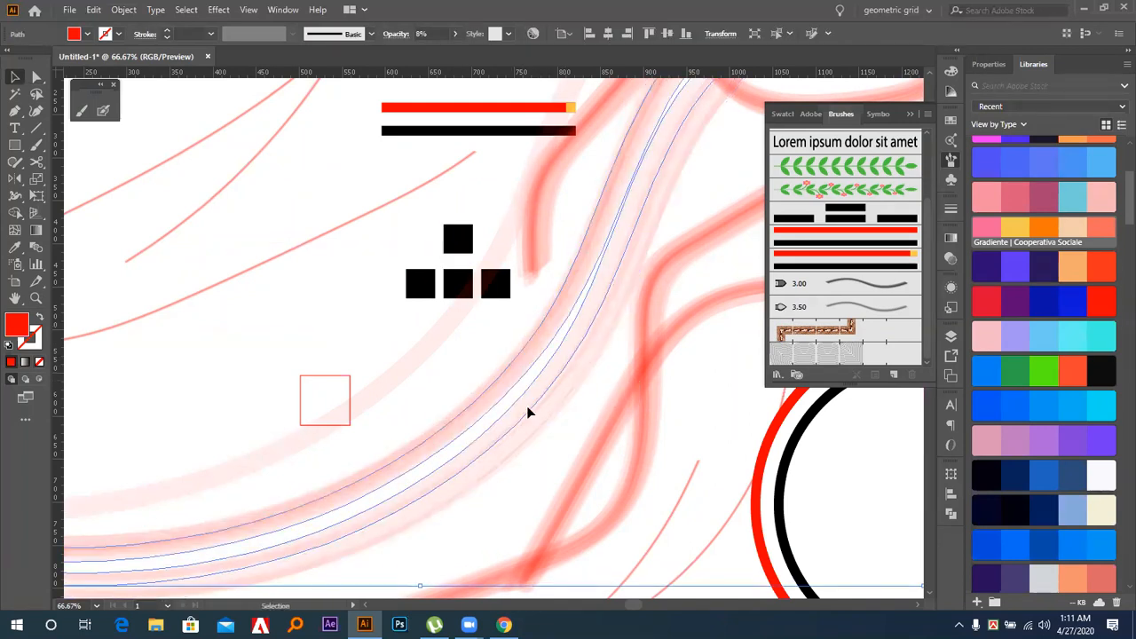
pyautogui.click(572, 420)
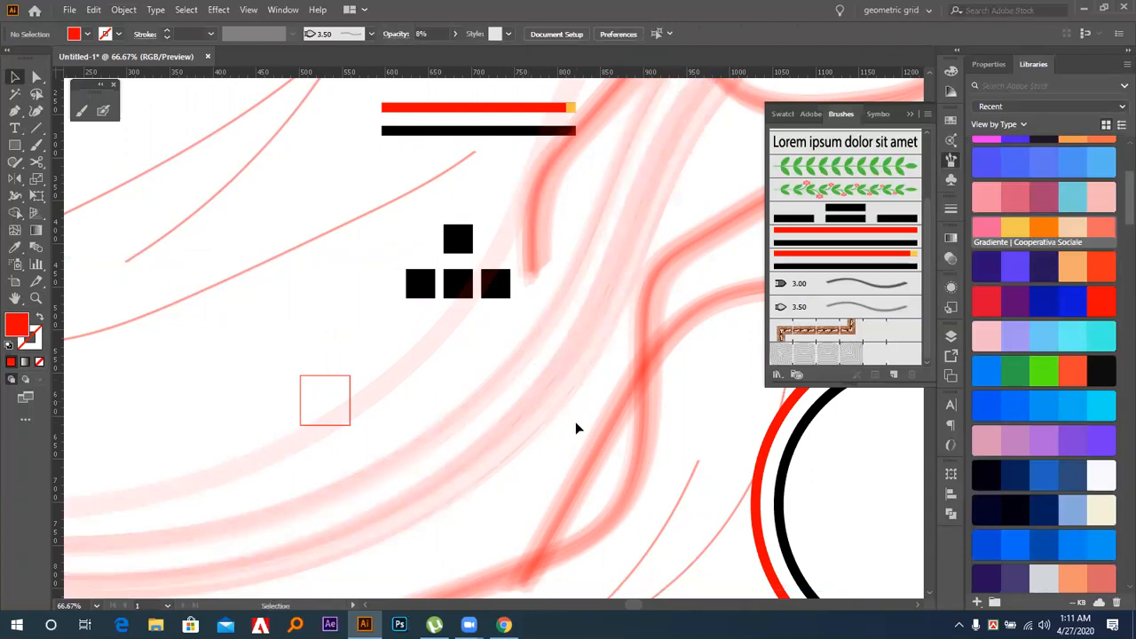
# Shift one more translucent strip of the ungrouped stroke slightly downward near the black squares
pyautogui.hotkey('ctrl', '=')
pyautogui.hotkey('ctrl', '=')
pyautogui.hotkey('ctrl', '=')
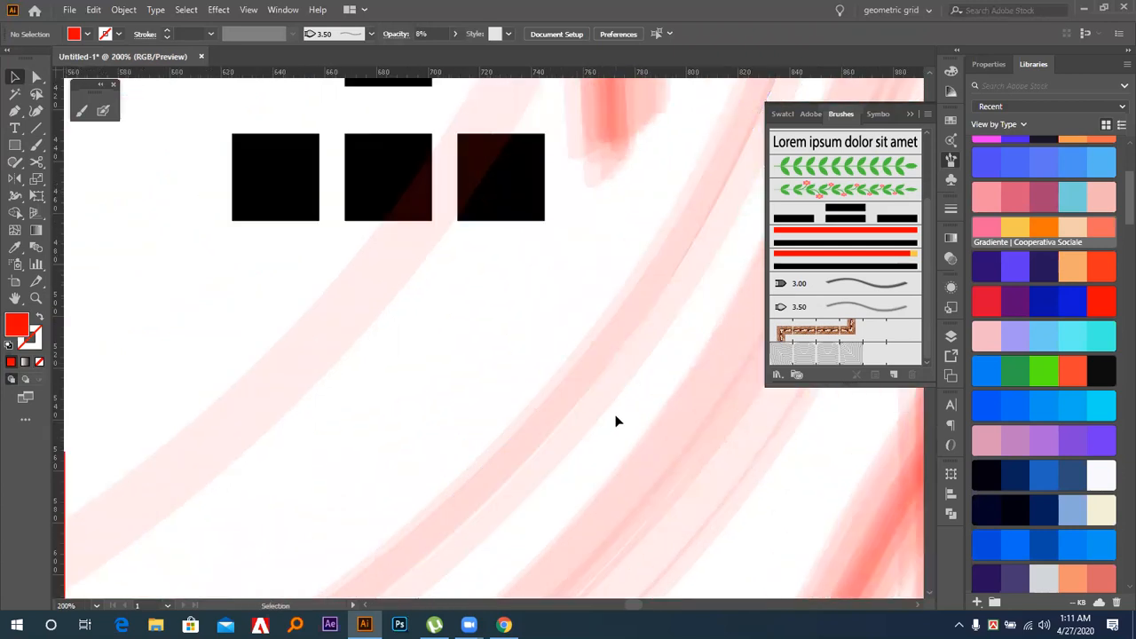
pyautogui.moveTo(575, 394)
pyautogui.mouseDown()
pyautogui.moveTo(623, 435)
pyautogui.moveTo(568, 400)
pyautogui.moveTo(579, 462)
pyautogui.mouseUp()
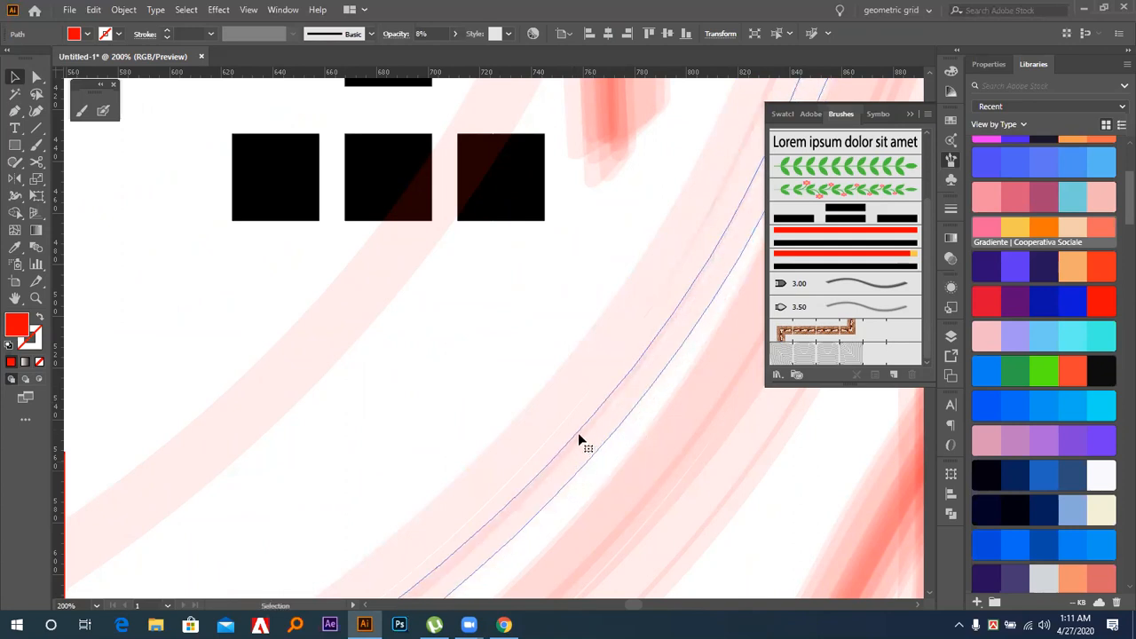
pyautogui.click(627, 433)
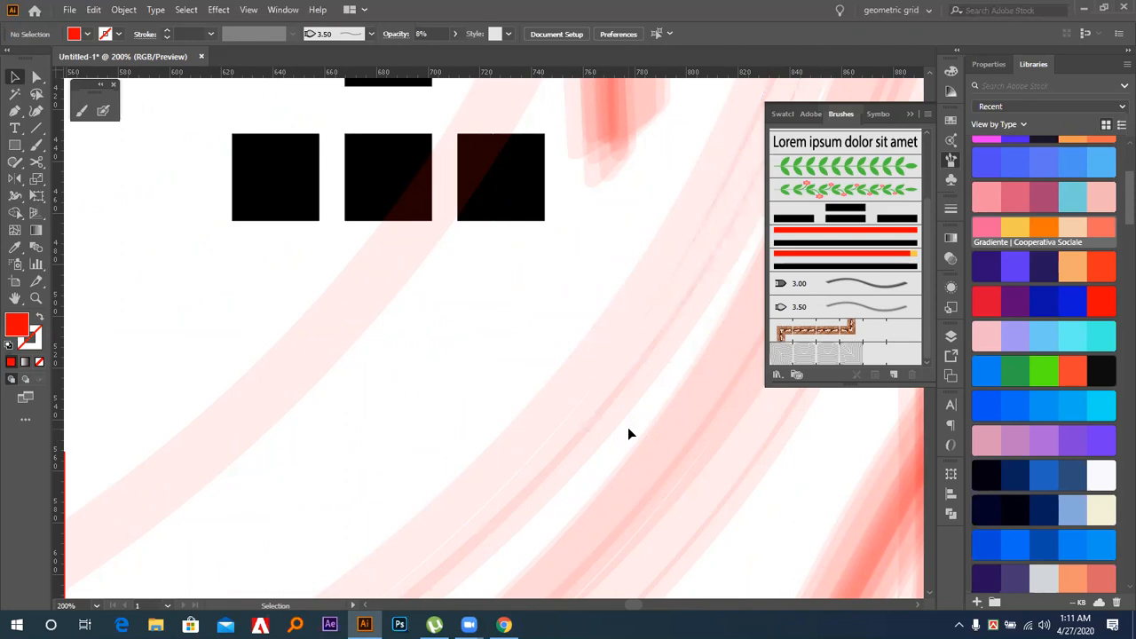
# Delete all the test artwork so the artboard is empty
pyautogui.hotkey('ctrl', '-')
pyautogui.hotkey('ctrl', '-')
pyautogui.hotkey('ctrl', '-')
pyautogui.hotkey('ctrl', '-')
pyautogui.hotkey('ctrl', '-')
pyautogui.hotkey('ctrl', '-')
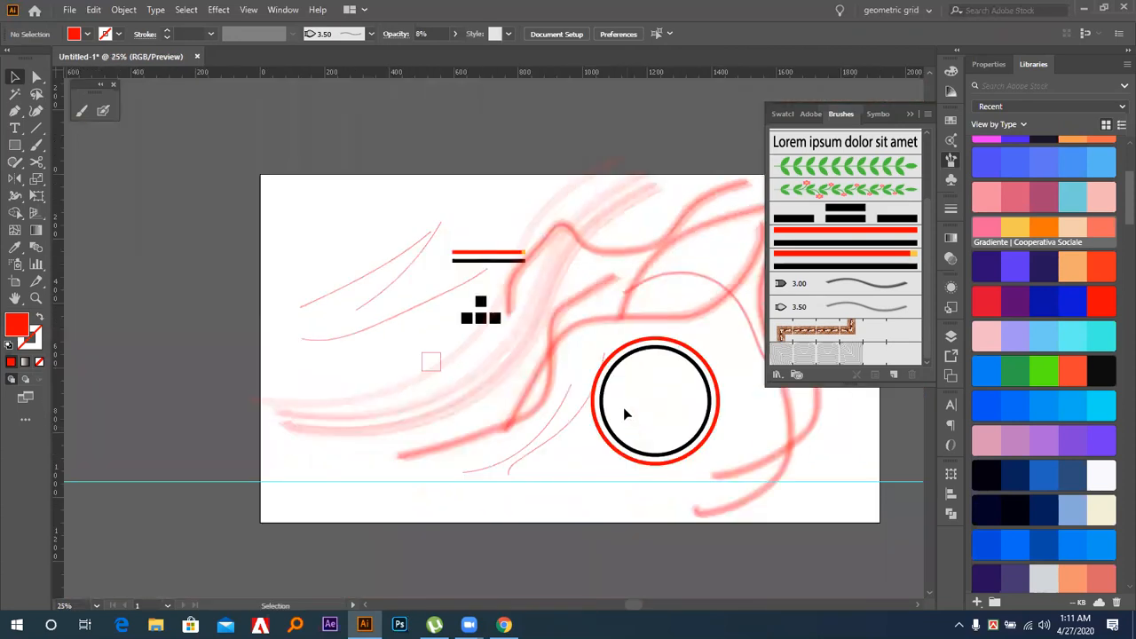
pyautogui.moveTo(370, 193); pyautogui.dragTo(824, 500)
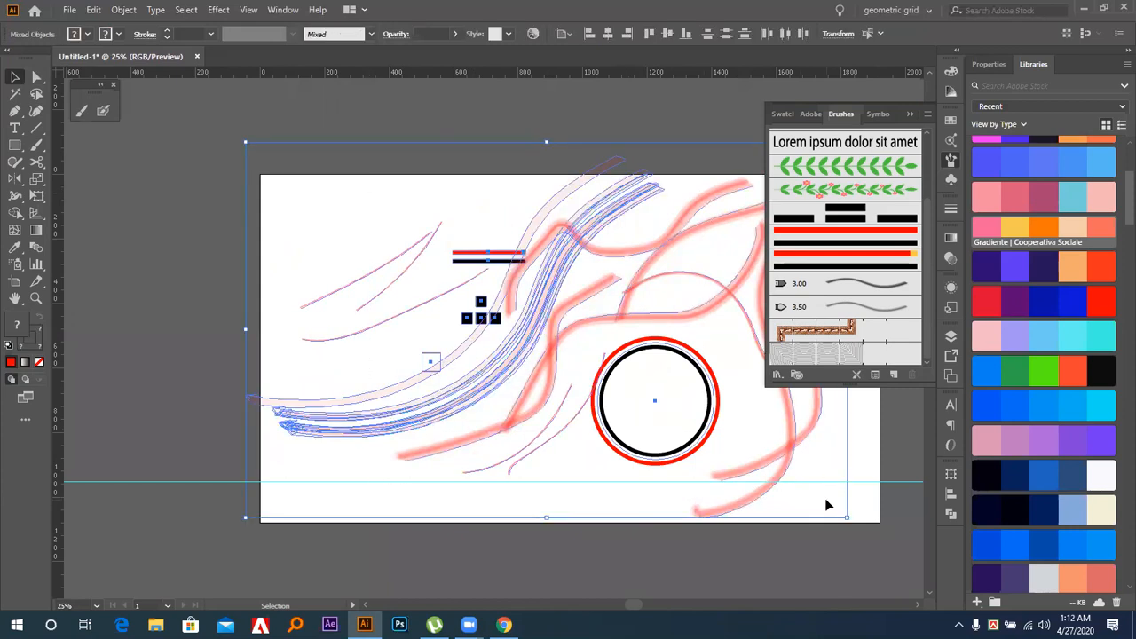
pyautogui.press('Delete')
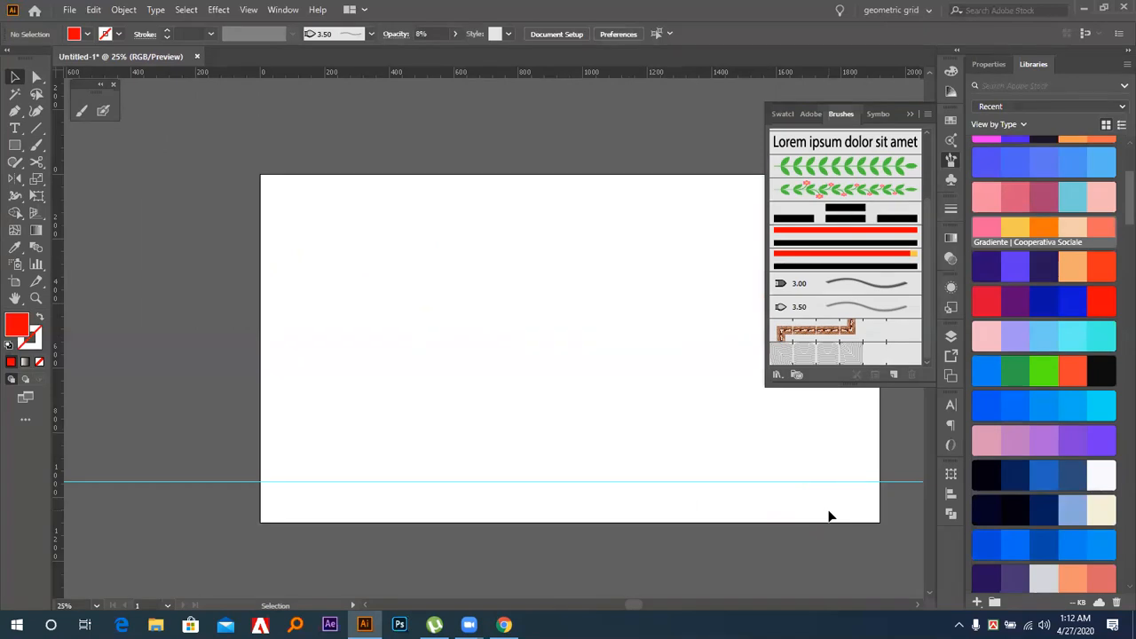
# Draw a horizontal line about 220 px long in the artboard's upper-left area and give it a black stroke
pyautogui.scroll(1, 829, 516)
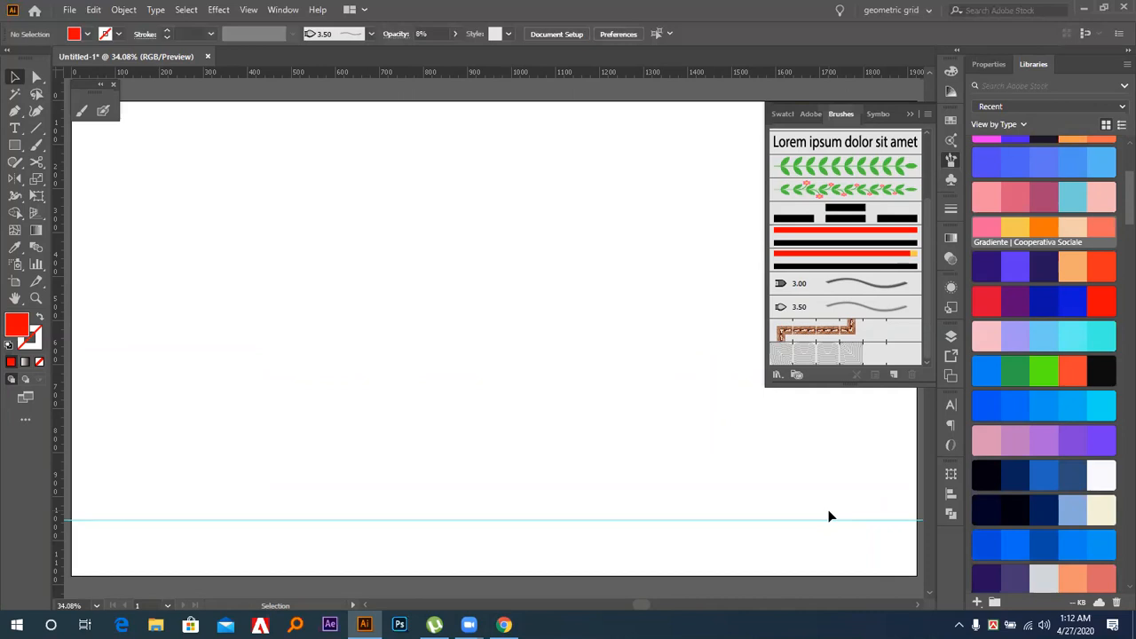
pyautogui.click(15, 145)
pyautogui.click(38, 132)
pyautogui.moveTo(260, 228)
pyautogui.mouseDown()
pyautogui.moveTo(361, 228)
pyautogui.moveTo(322, 245)
pyautogui.mouseUp()
pyautogui.press('v')
pyautogui.hotkey('ctrl', 'z')
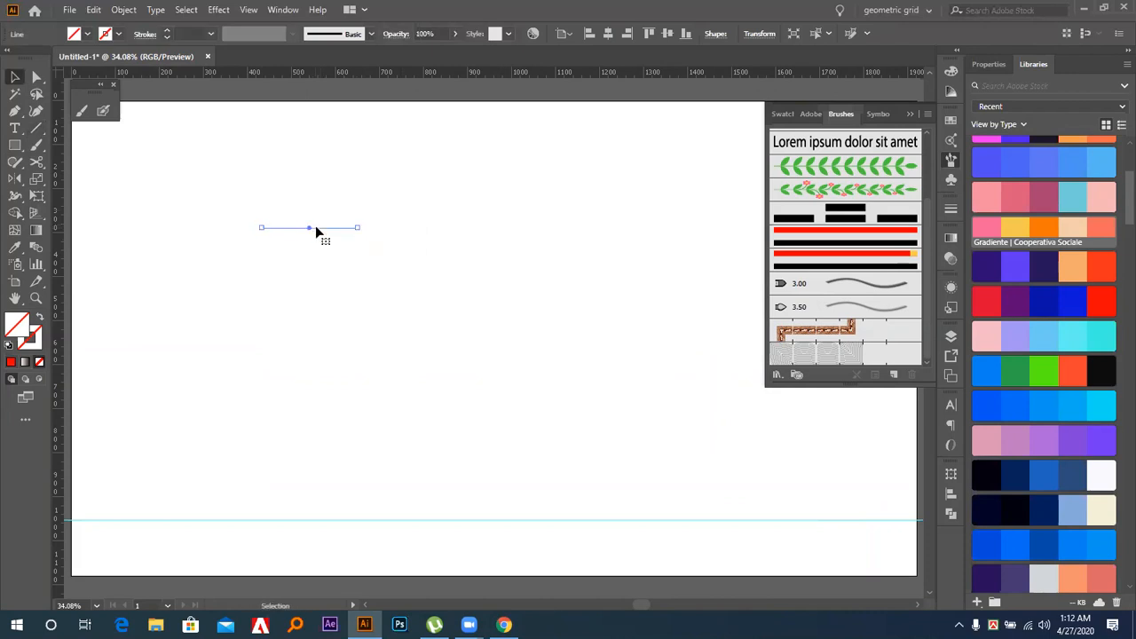
pyautogui.click(62, 346)
pyautogui.press('F6')
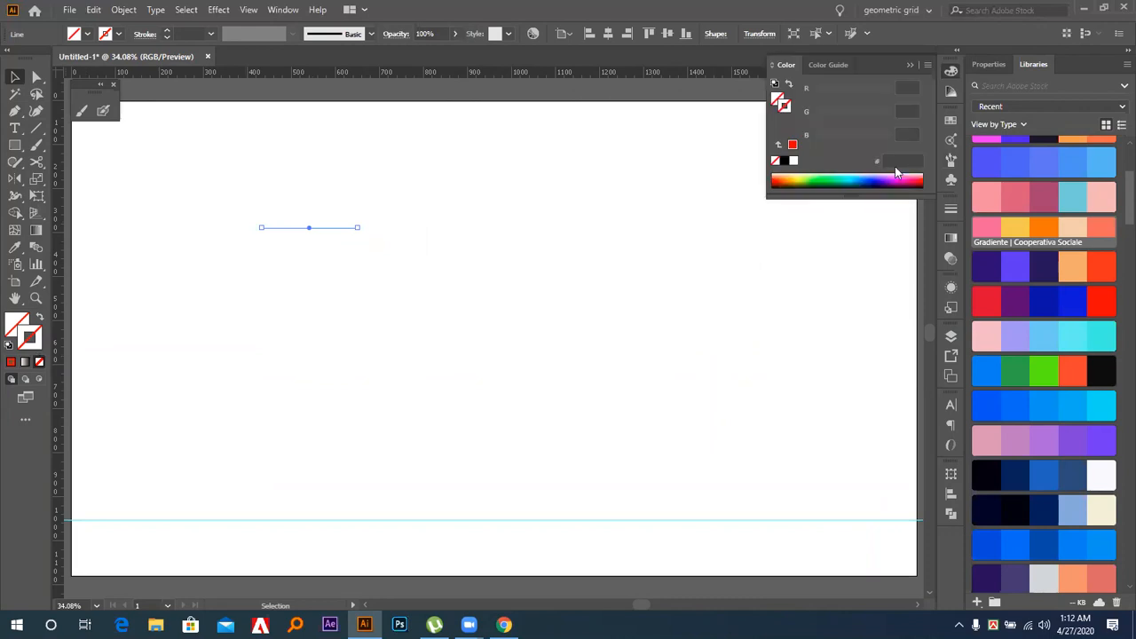
pyautogui.click(784, 162)
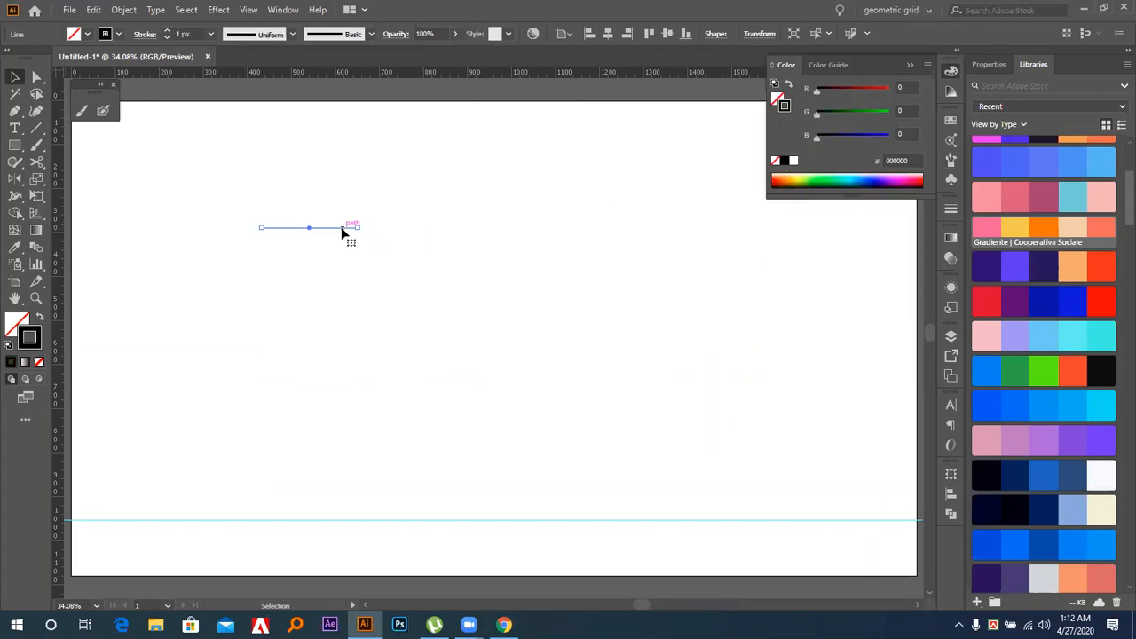
# Duplicate the black line repeatedly downward to build a stack of evenly spaced parallel lines
pyautogui.moveTo(343, 228); pyautogui.dragTo(344, 232)
pyautogui.press('a')
pyautogui.hotkey('alt', 'Down')
pyautogui.hotkey('alt', 'Down')
pyautogui.hotkey('alt', 'Down')
pyautogui.hotkey('alt', 'Down')
pyautogui.hotkey('alt', 'Down')
pyautogui.hotkey('alt', 'Down')
pyautogui.hotkey('alt', 'Down')
pyautogui.hotkey('alt', 'Down')
pyautogui.hotkey('alt', 'Down')
pyautogui.hotkey('alt', 'Down')
pyautogui.hotkey('alt', 'Down')
pyautogui.hotkey('alt', 'Down')
pyautogui.hotkey('alt', 'Down')
pyautogui.press('v')
# Select all the stacked lines and group them
pyautogui.moveTo(303, 214); pyautogui.dragTo(373, 323)
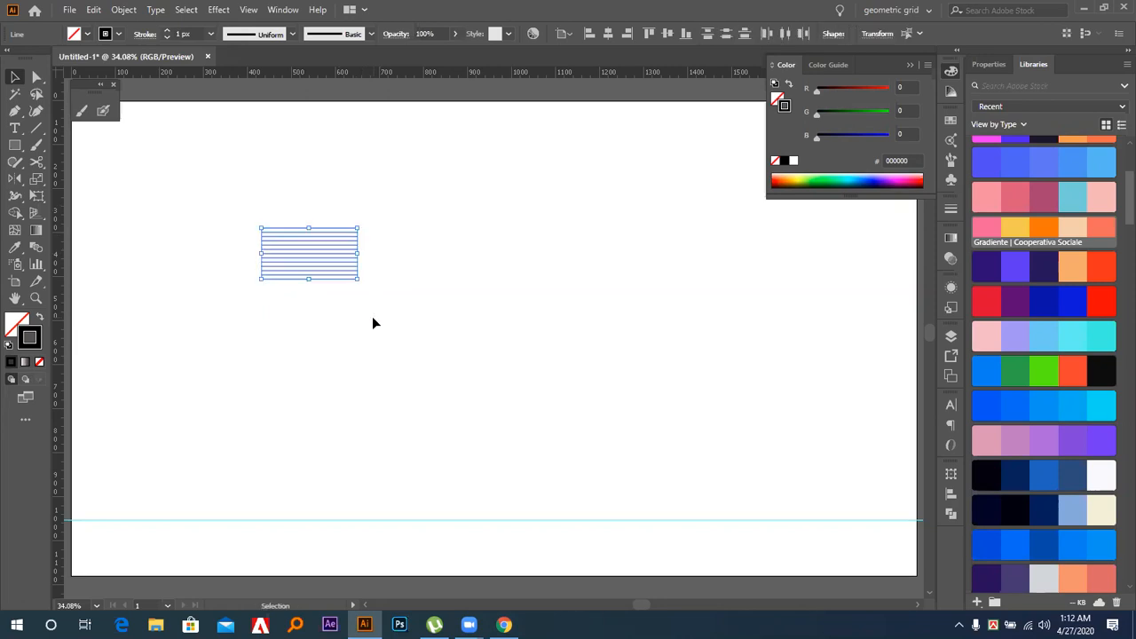
pyautogui.moveTo(277, 184); pyautogui.dragTo(372, 330)
pyautogui.press('a')
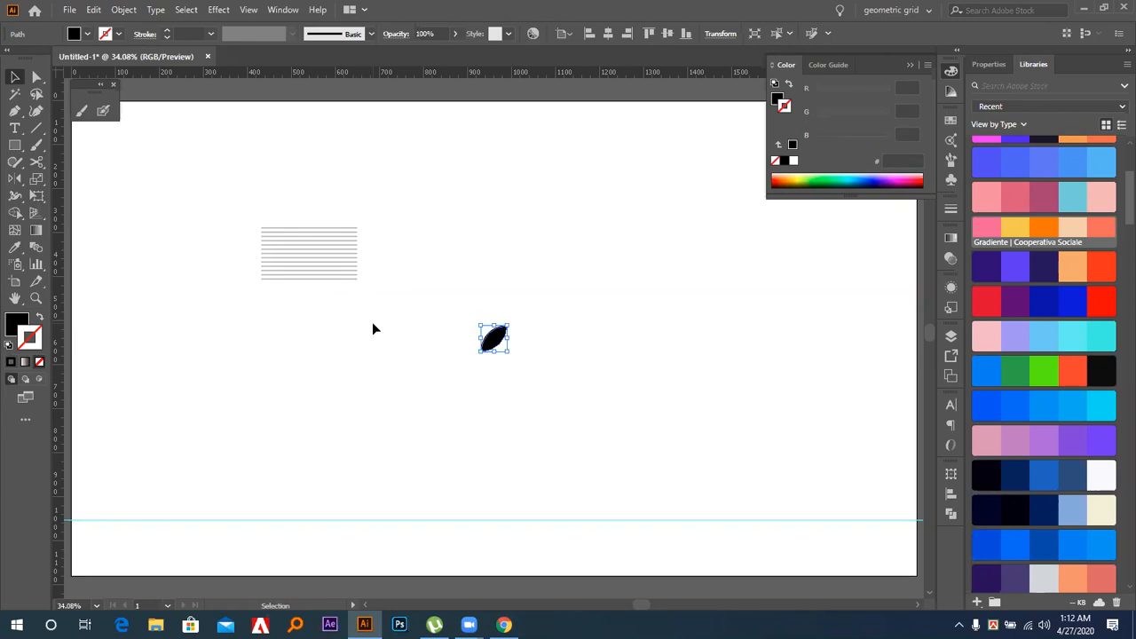
pyautogui.press('v')
pyautogui.moveTo(278, 153); pyautogui.dragTo(360, 329)
pyautogui.press('a')
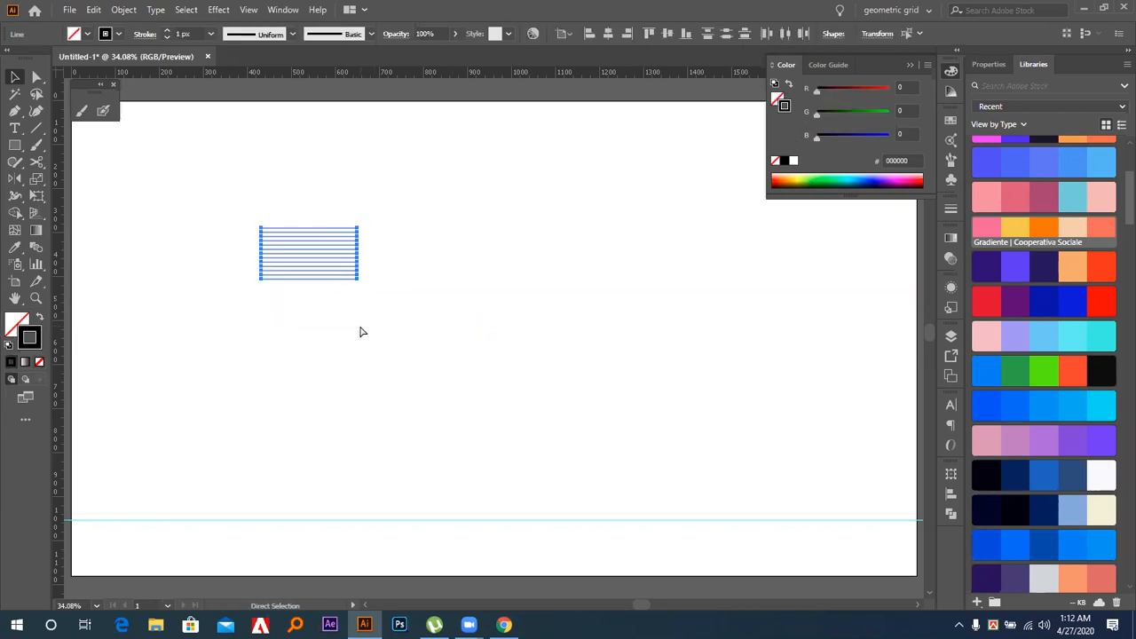
pyautogui.press('v')
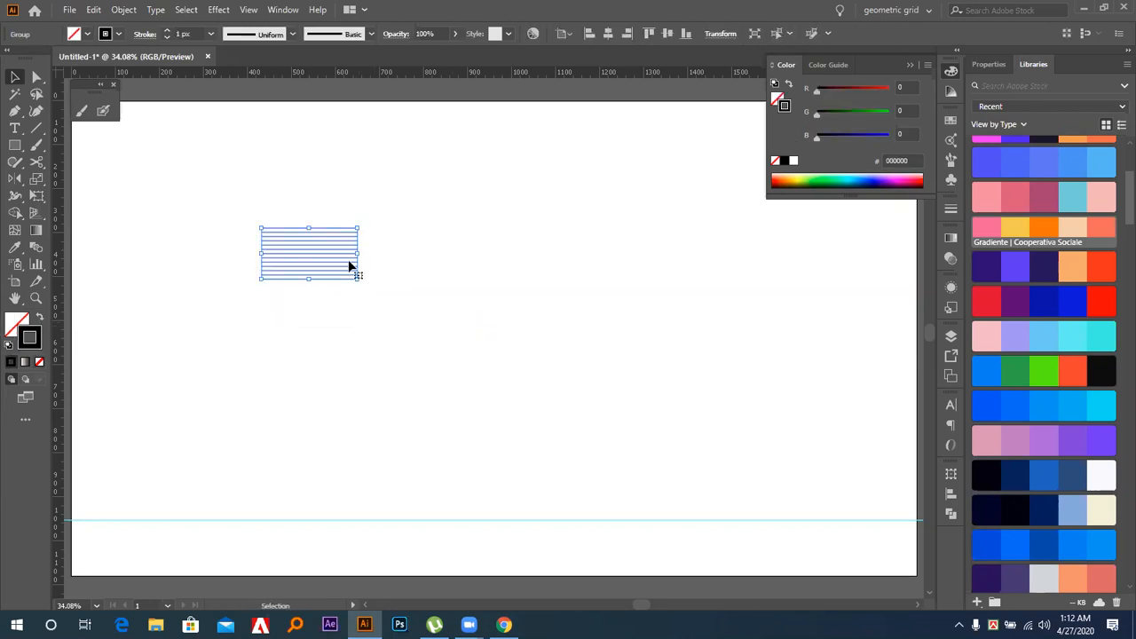
# Apply a 42° Twist effect to the line group and expand its appearance
pyautogui.click(213, 11)
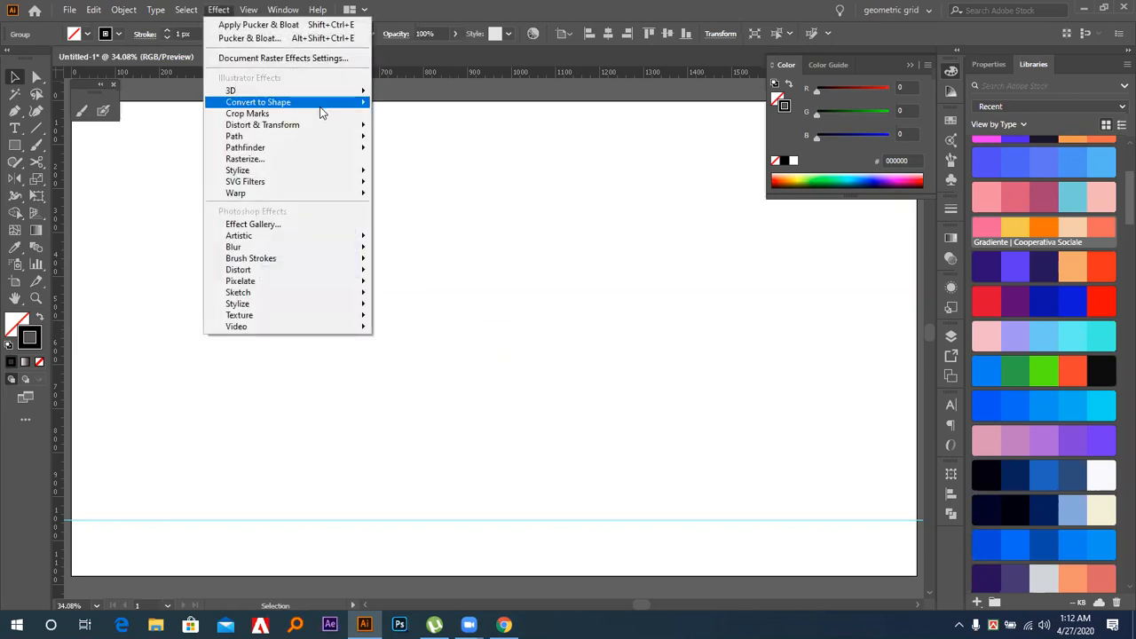
pyautogui.moveTo(332, 126)
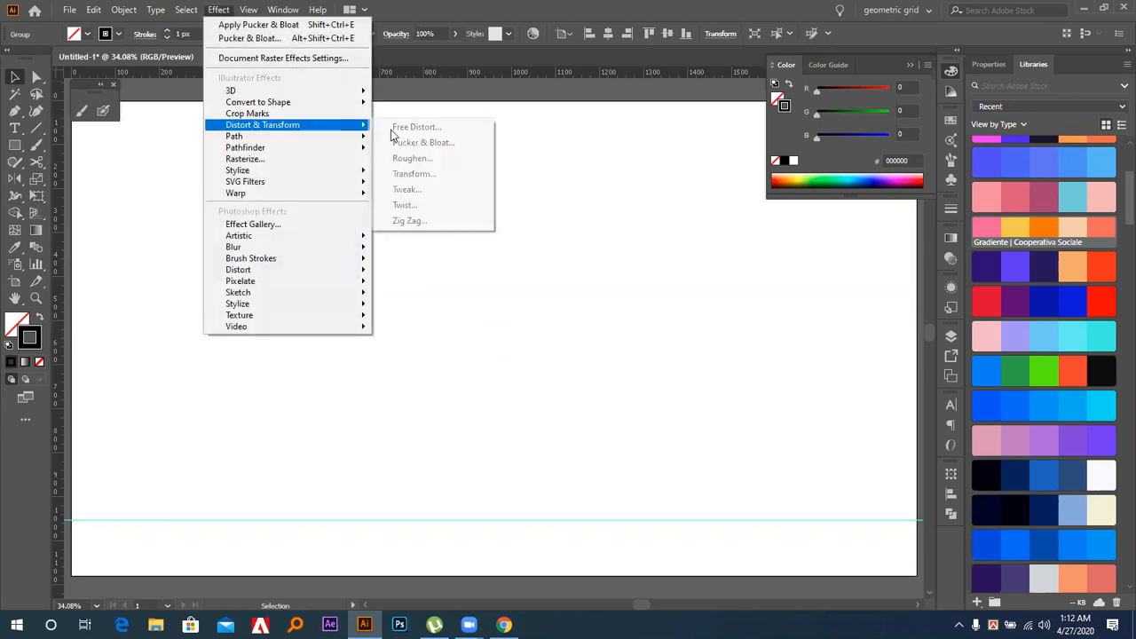
pyautogui.click(414, 205)
pyautogui.click(477, 325)
pyautogui.click(504, 290)
pyautogui.click(504, 290)
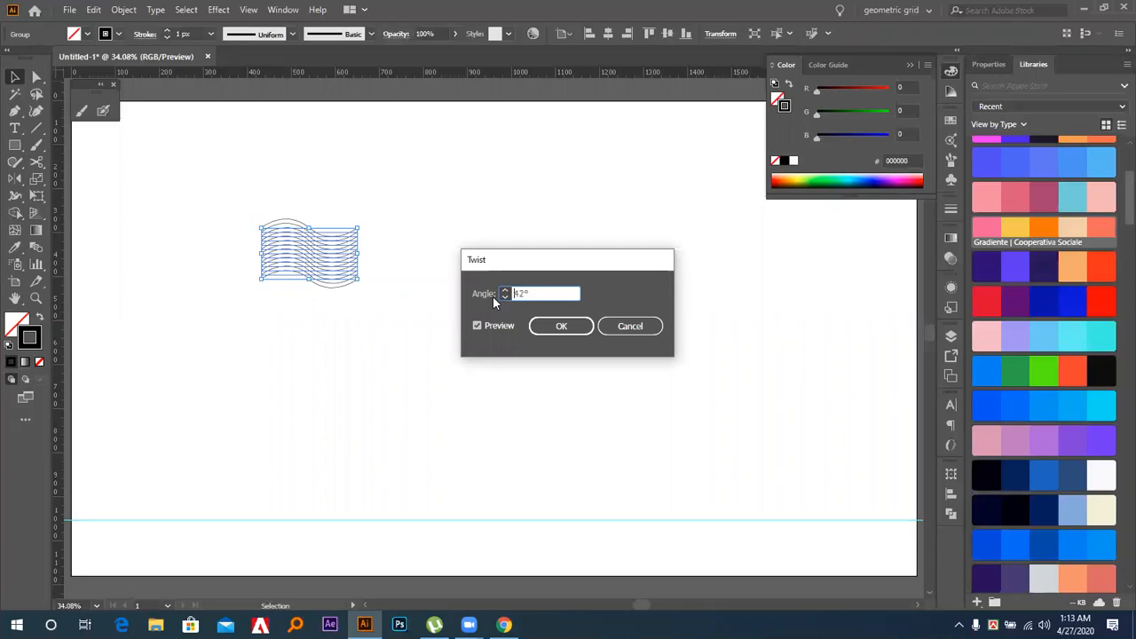
pyautogui.click(561, 326)
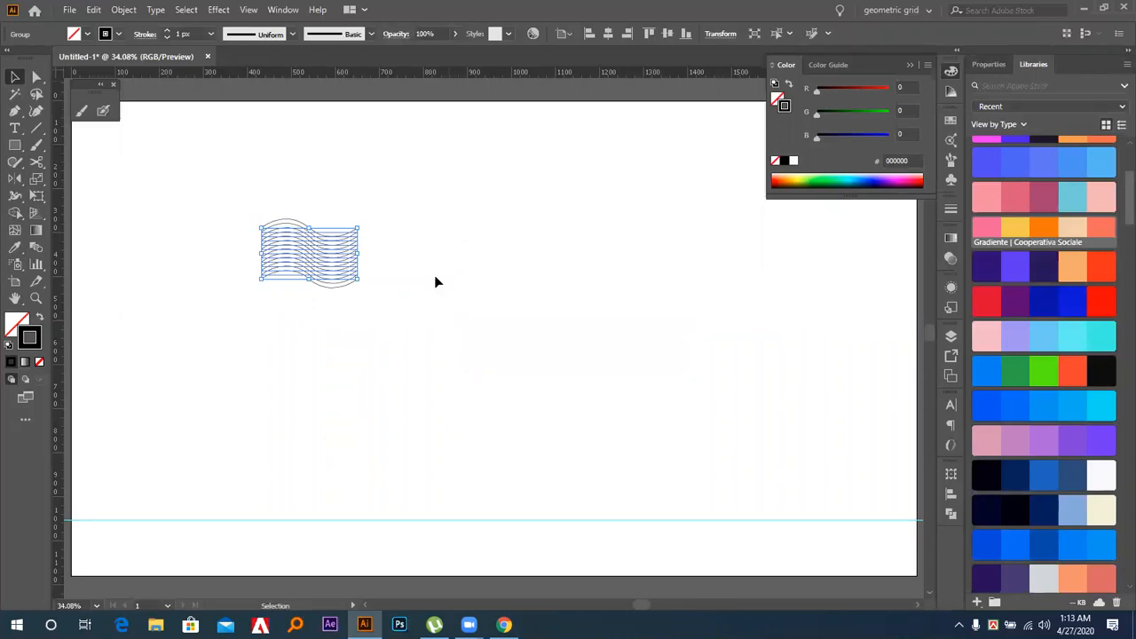
pyautogui.click(123, 10)
pyautogui.click(195, 193)
# Scale the wavy line group down to about half its size and set its stroke weight to 2 px
pyautogui.moveTo(356, 218); pyautogui.dragTo(344, 236)
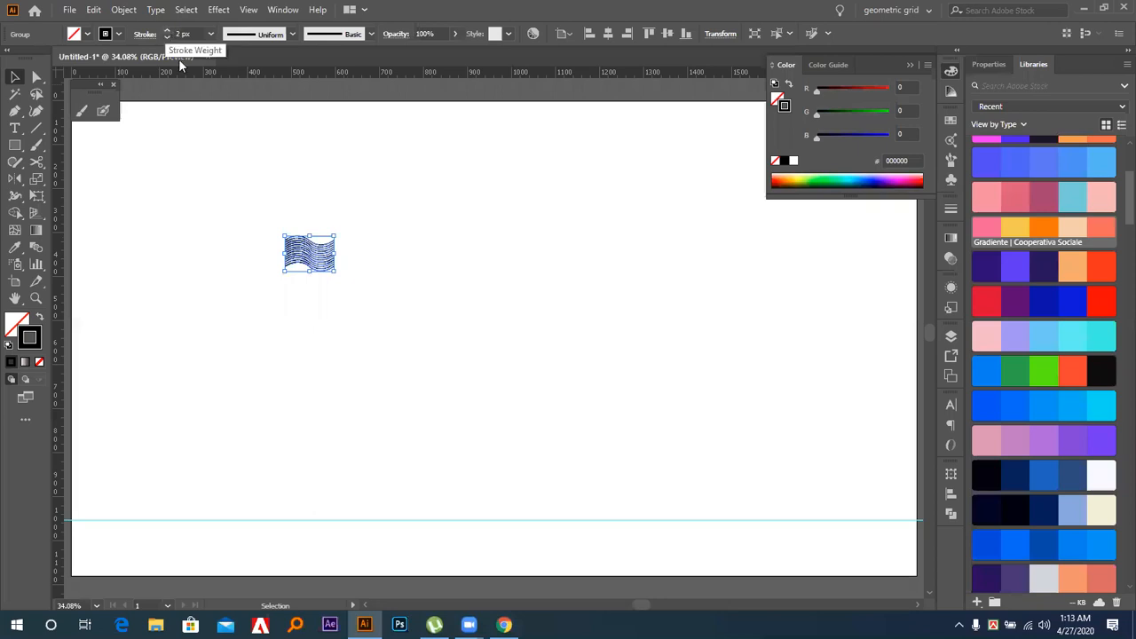
pyautogui.click(328, 165)
# Start a new pattern brush from the wavy line group
pyautogui.moveTo(269, 188)
pyautogui.mouseDown()
pyautogui.moveTo(353, 283)
pyautogui.moveTo(318, 342)
pyautogui.mouseUp()
pyautogui.click(951, 161)
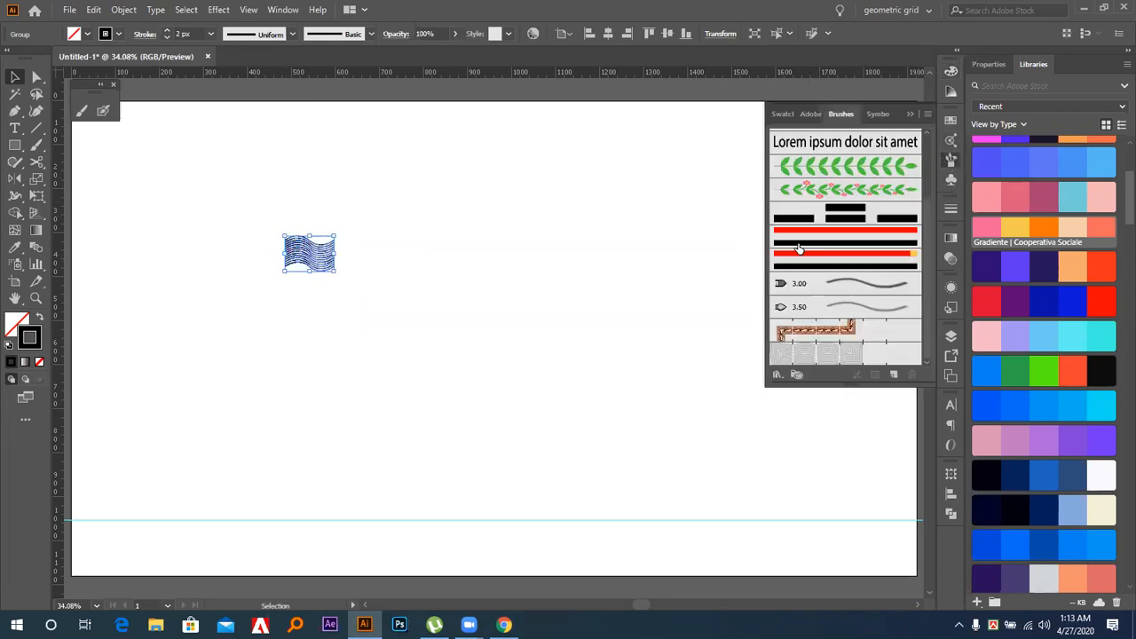
pyautogui.click(894, 375)
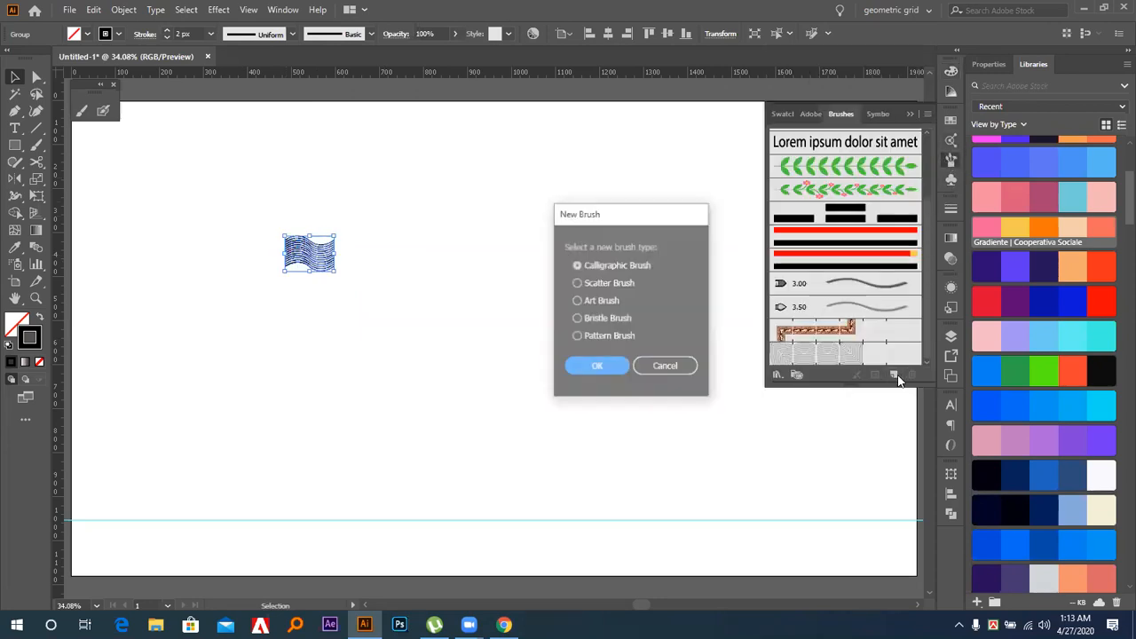
pyautogui.click(594, 337)
pyautogui.click(598, 366)
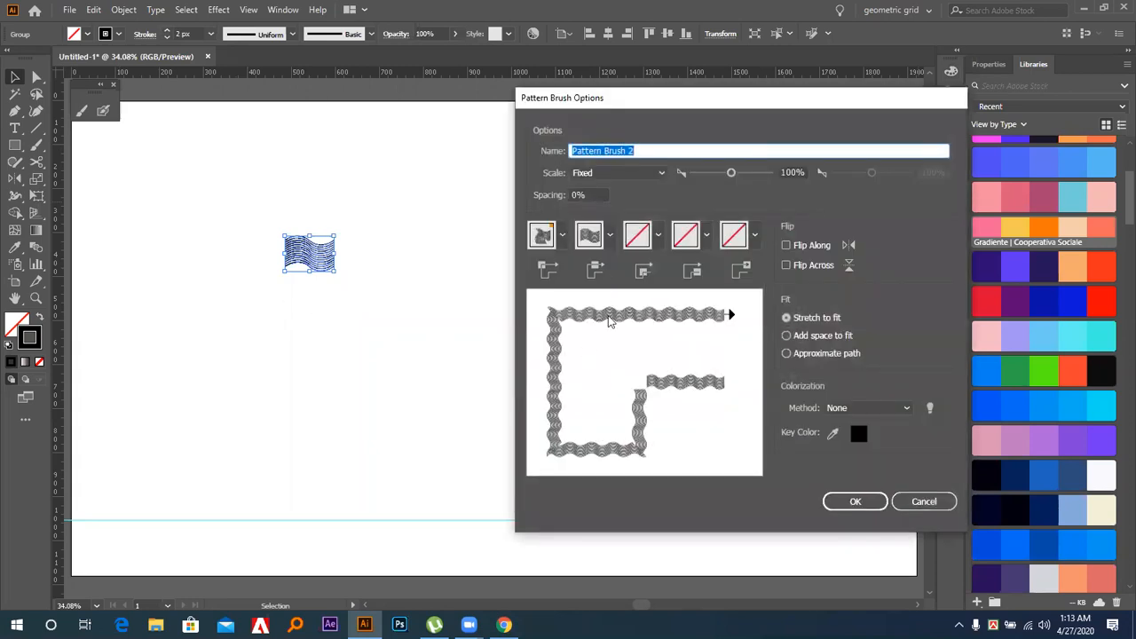
# Set the pattern brush's inner corner tile to Auto-Sliced, keep the other tiles as they are, and save the brush
pyautogui.click(608, 233)
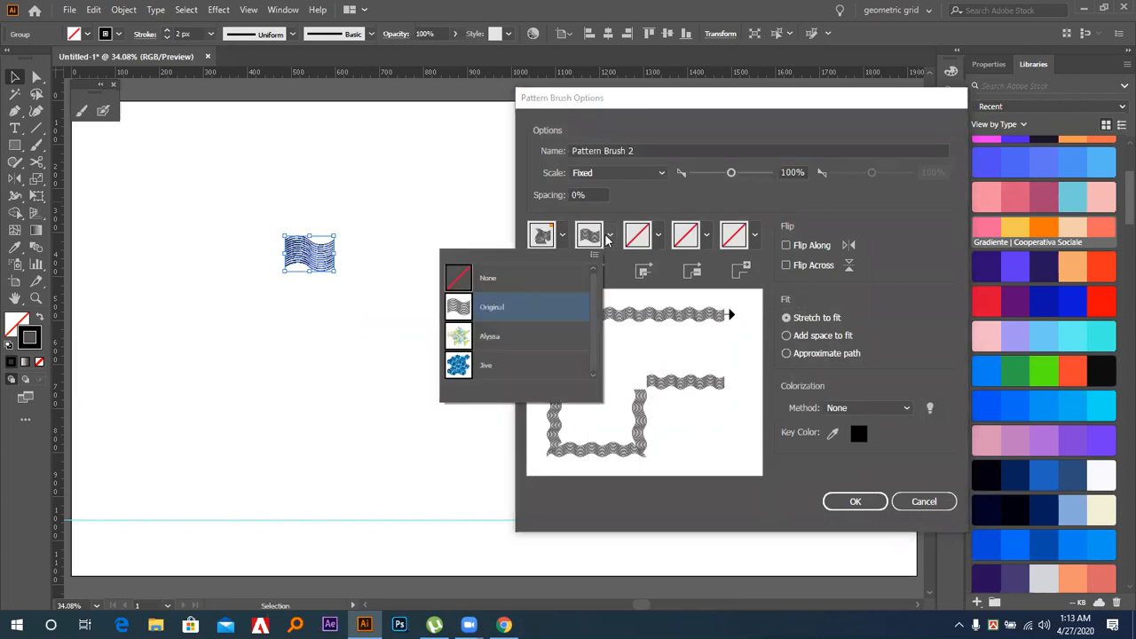
pyautogui.click(608, 220)
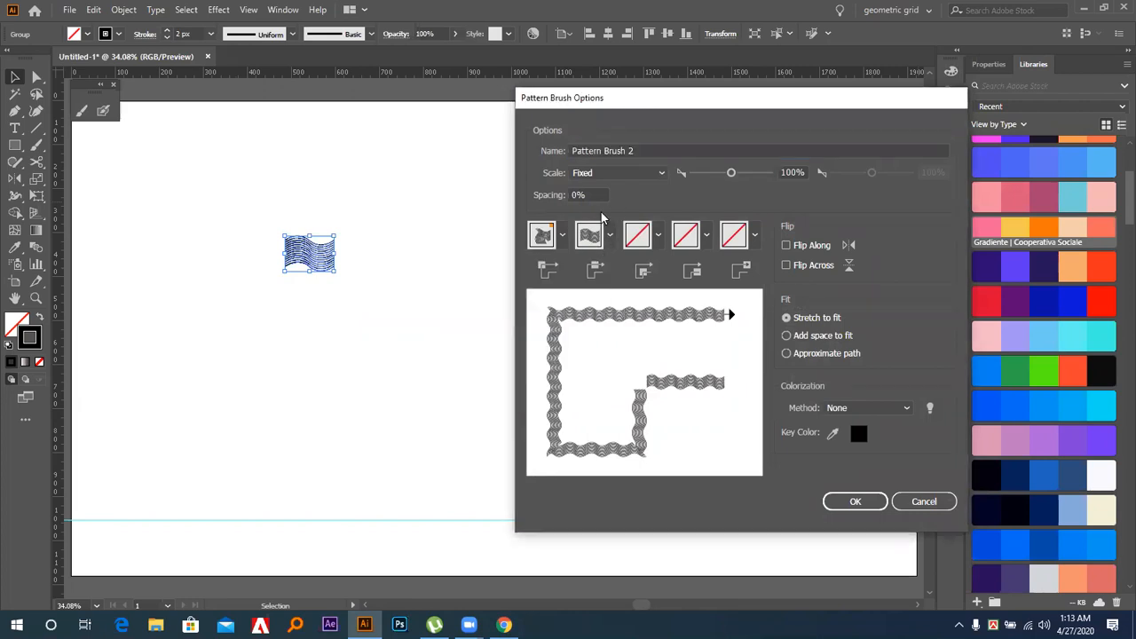
pyautogui.click(561, 235)
pyautogui.click(439, 293)
pyautogui.click(658, 236)
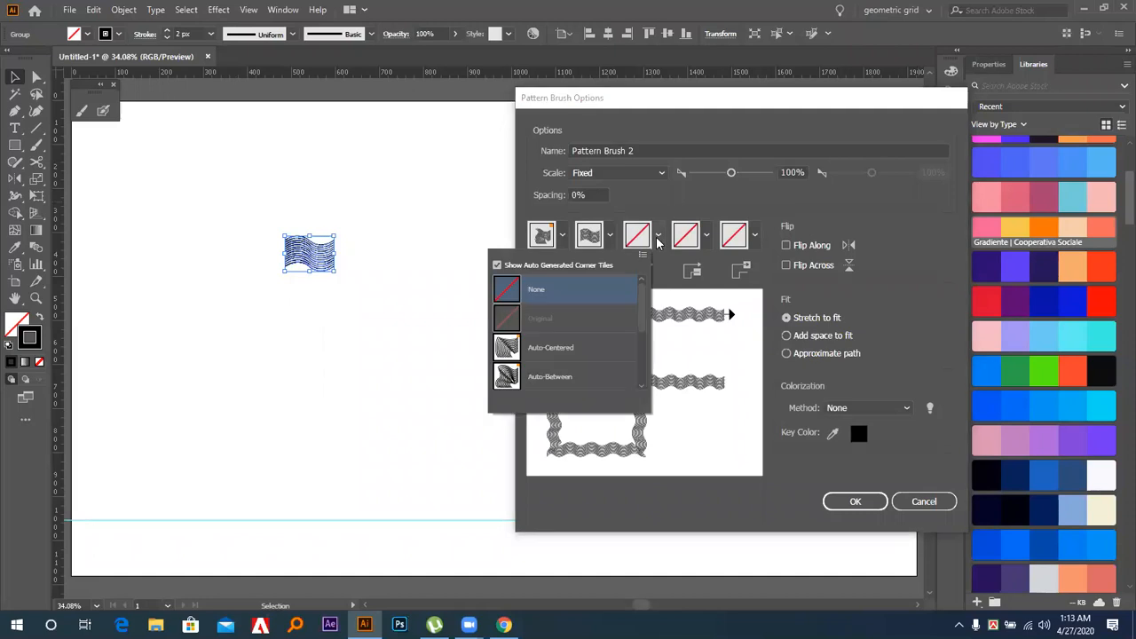
pyautogui.click(543, 380)
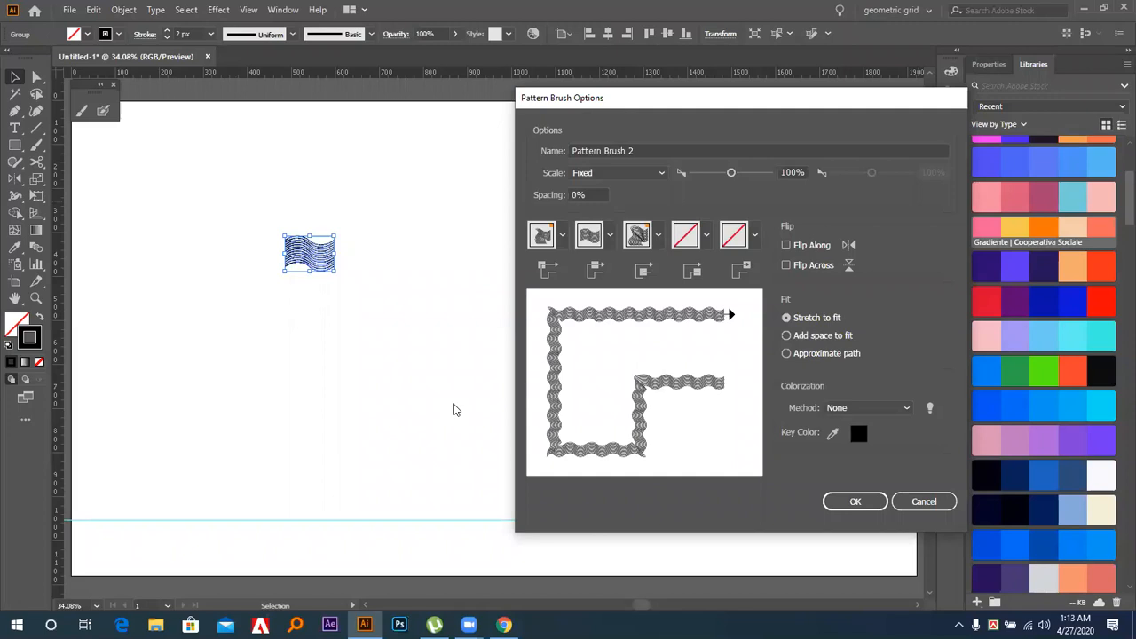
pyautogui.click(658, 236)
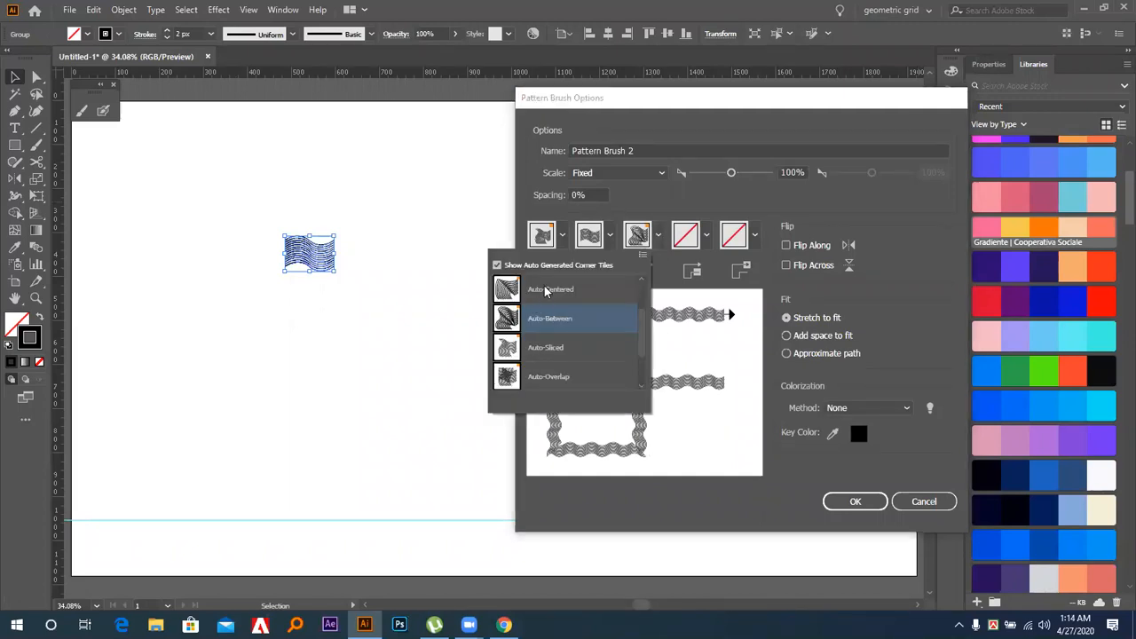
pyautogui.click(529, 351)
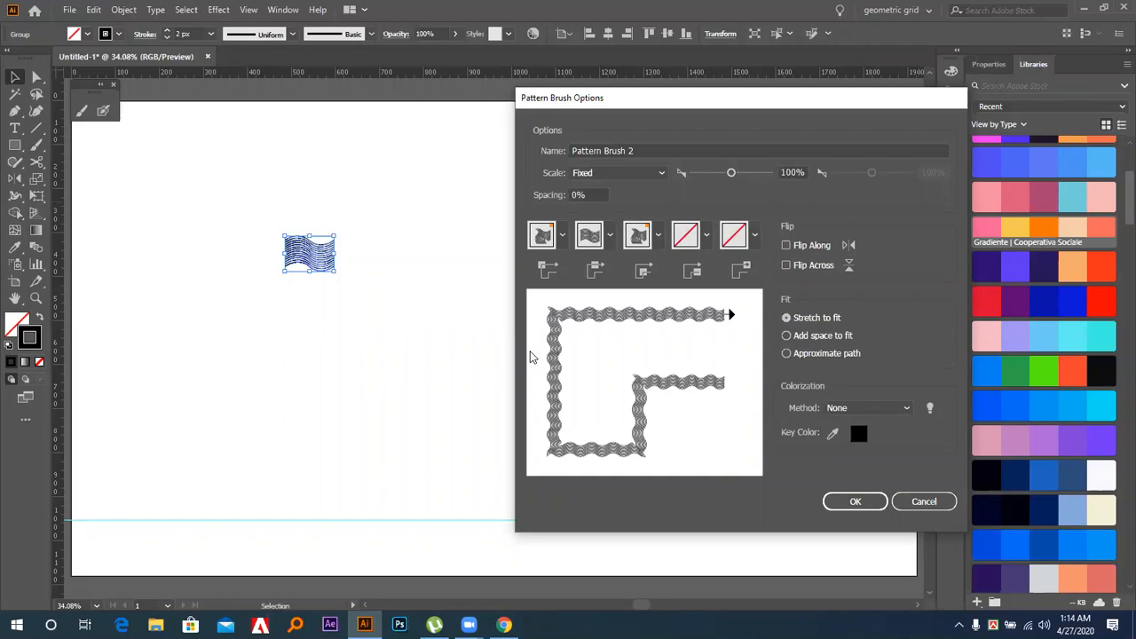
pyautogui.click(852, 502)
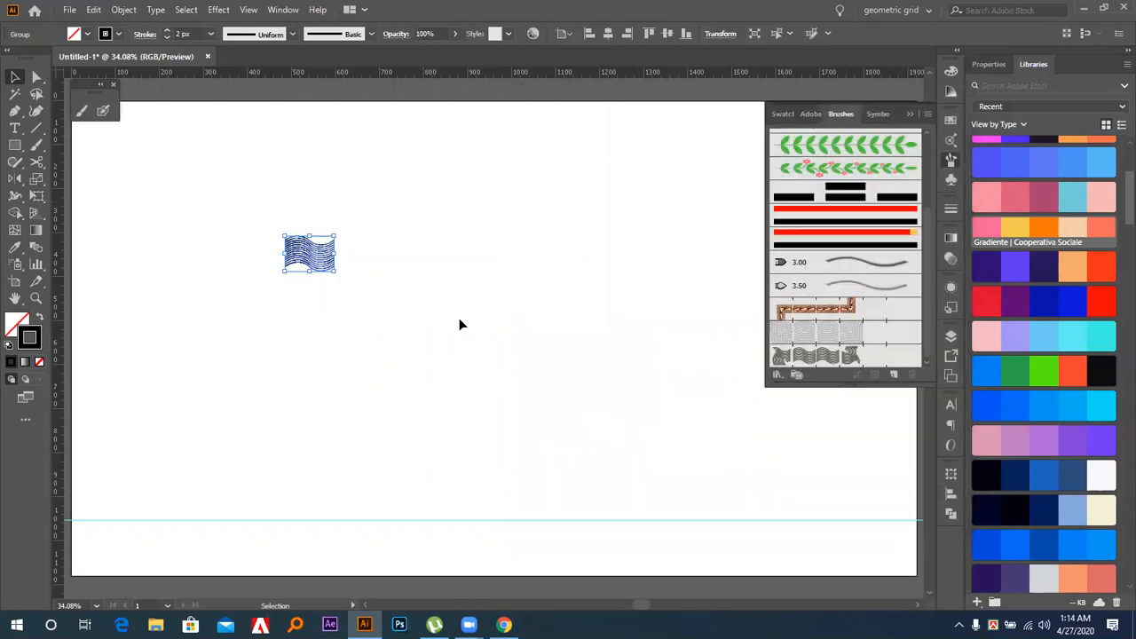
# Delete the original wavy line group from the artboard
pyautogui.hotkey('ctrl', '-')
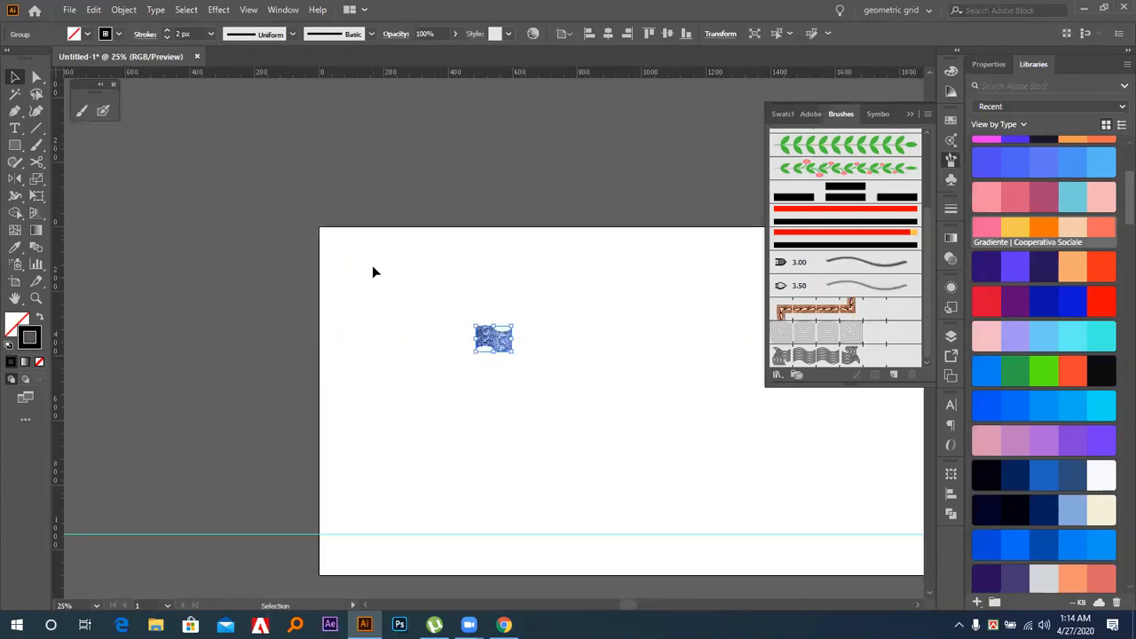
pyautogui.moveTo(438, 296); pyautogui.dragTo(362, 265)
pyautogui.click(364, 265)
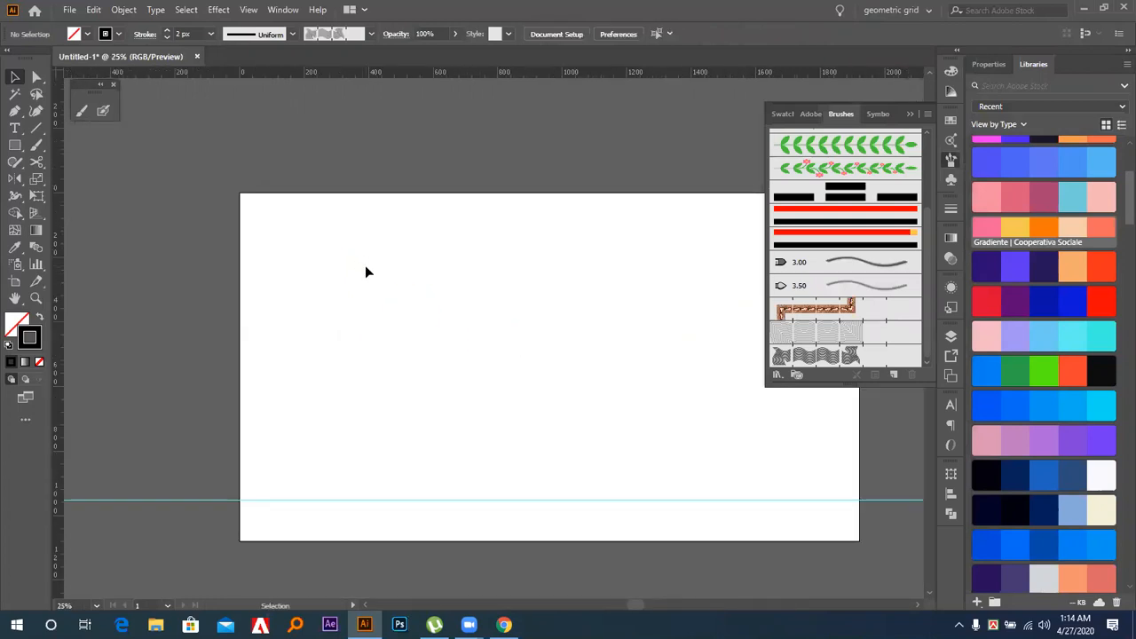
# Draw a large square in the middle of the artboard with no fill and a black 1 px stroke
pyautogui.click(14, 145)
pyautogui.moveTo(499, 339)
pyautogui.mouseDown()
pyautogui.moveTo(559, 416)
pyautogui.moveTo(595, 434)
pyautogui.mouseUp()
pyautogui.click(15, 78)
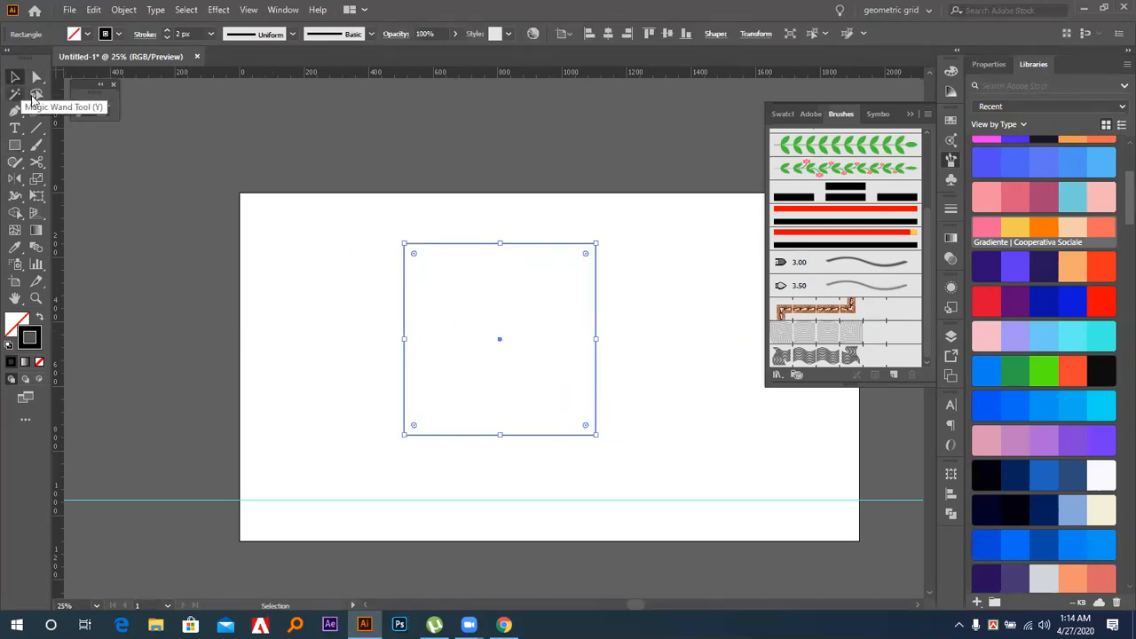
pyautogui.hotkey('shift', 'x')
pyautogui.hotkey('shift', 'x')
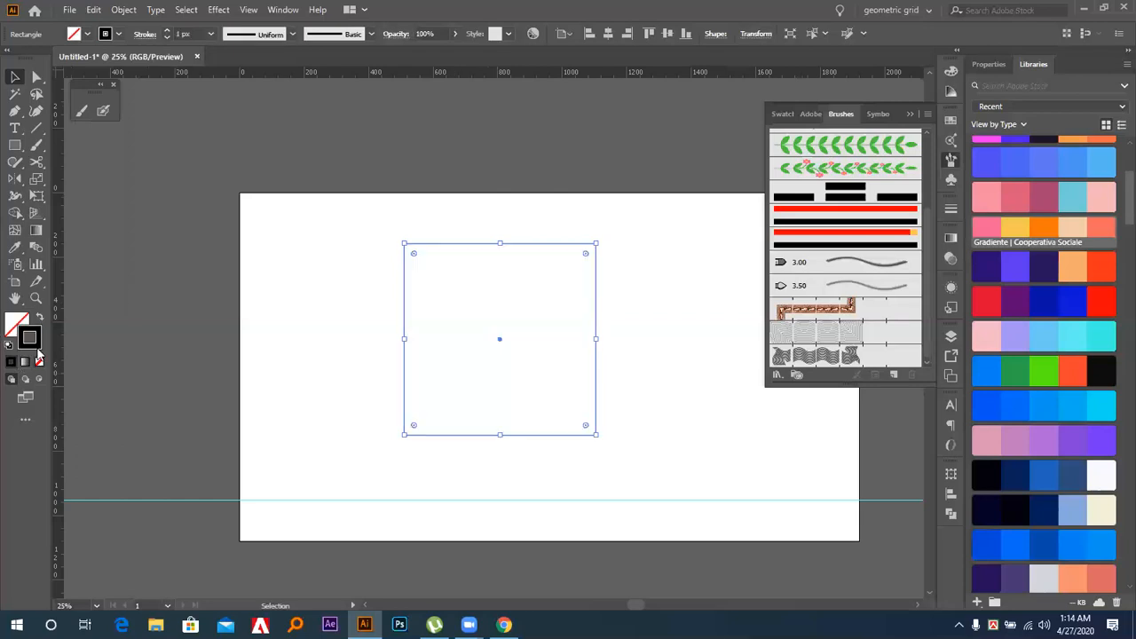
# Apply the new wavy pattern brush to the square and widen it evenly on both sides into a rectangle
pyautogui.click(821, 355)
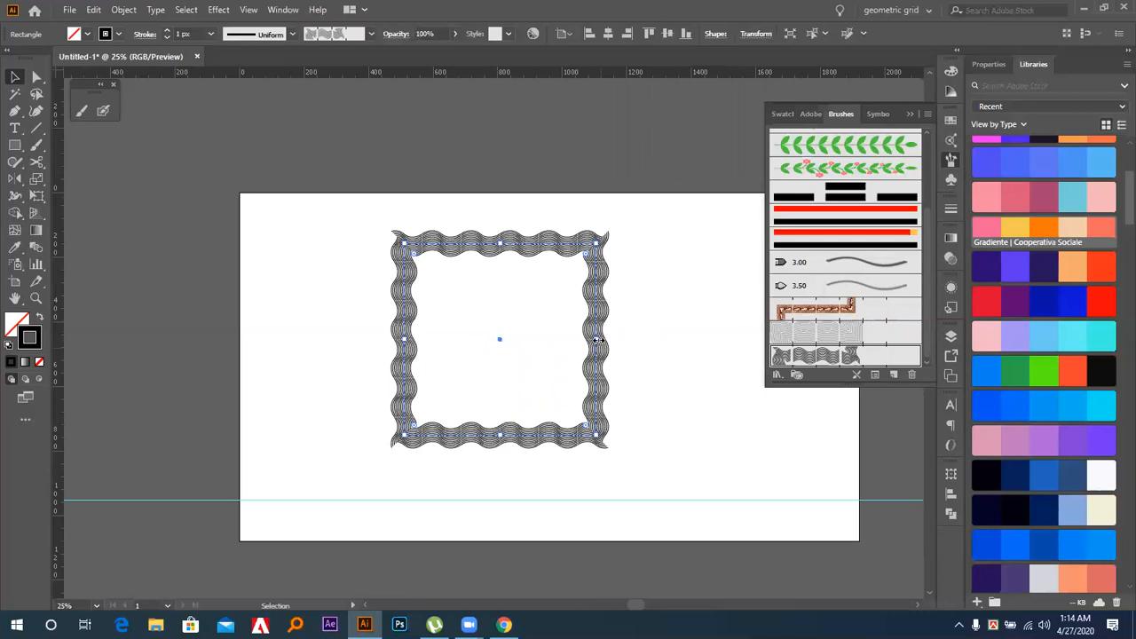
pyautogui.moveTo(599, 339); pyautogui.dragTo(693, 340)
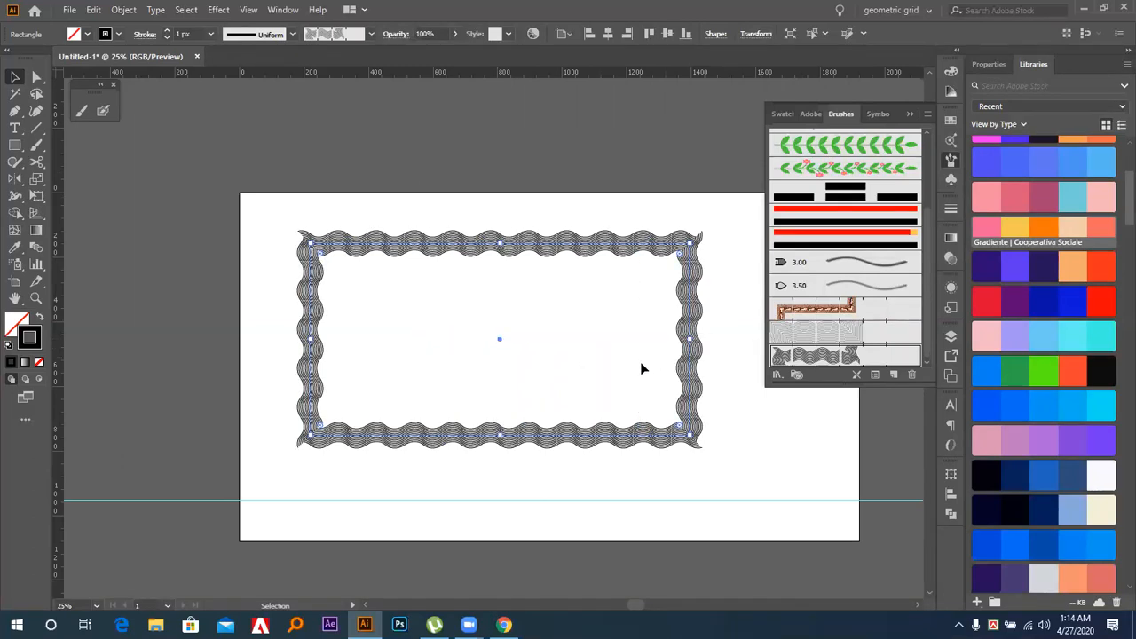
pyautogui.click(643, 367)
# Check the corners of the wavy-bordered rectangle, then delete the rectangle
pyautogui.hotkey('ctrl', '+')
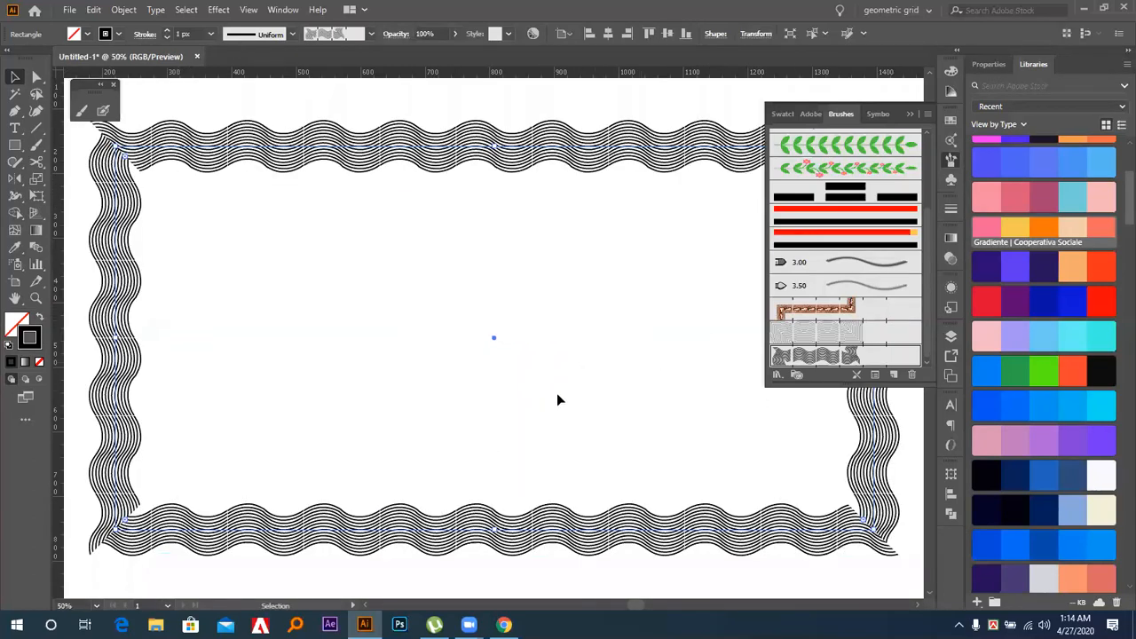
pyautogui.scroll(2, 558, 399)
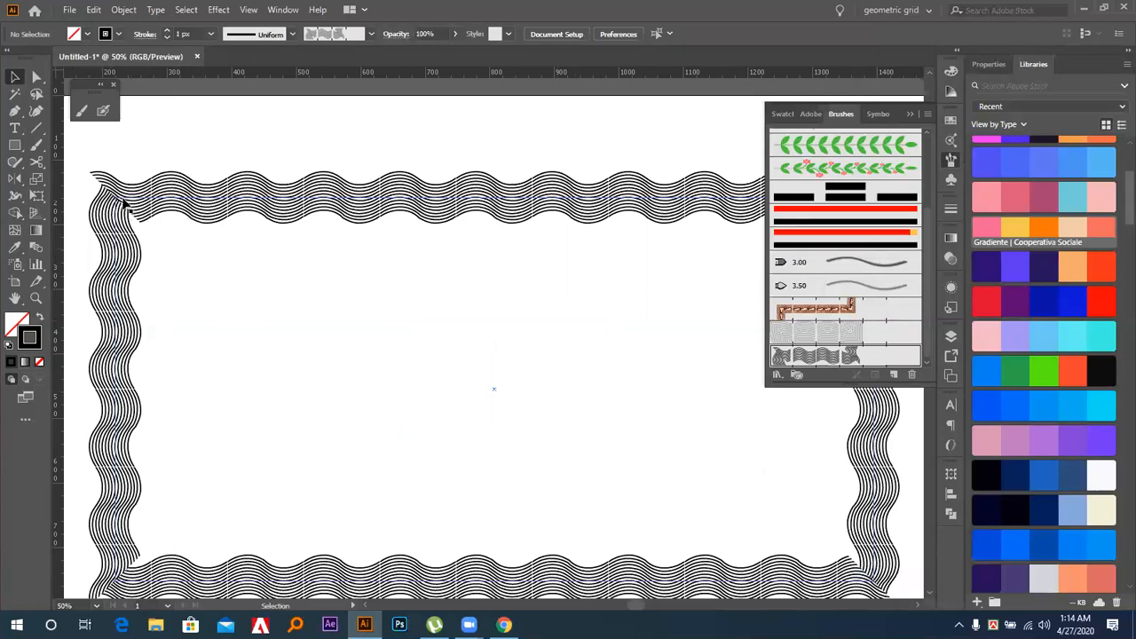
pyautogui.moveTo(621, 262); pyautogui.dragTo(313, 314)
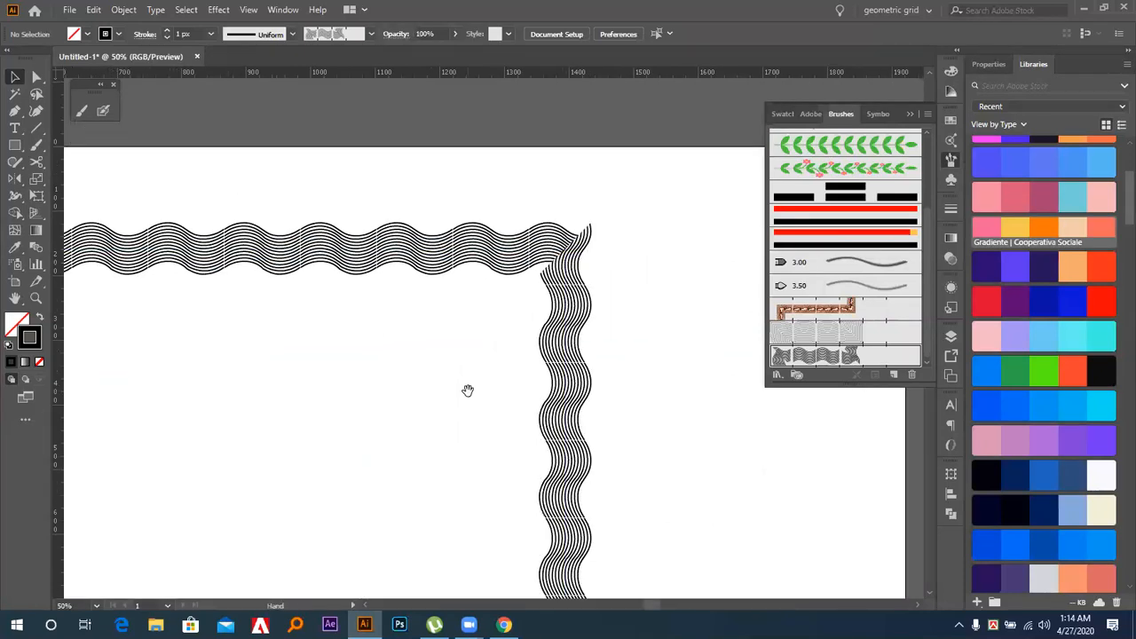
pyautogui.moveTo(467, 391); pyautogui.dragTo(565, 373)
pyautogui.hotkey('ctrl', '-')
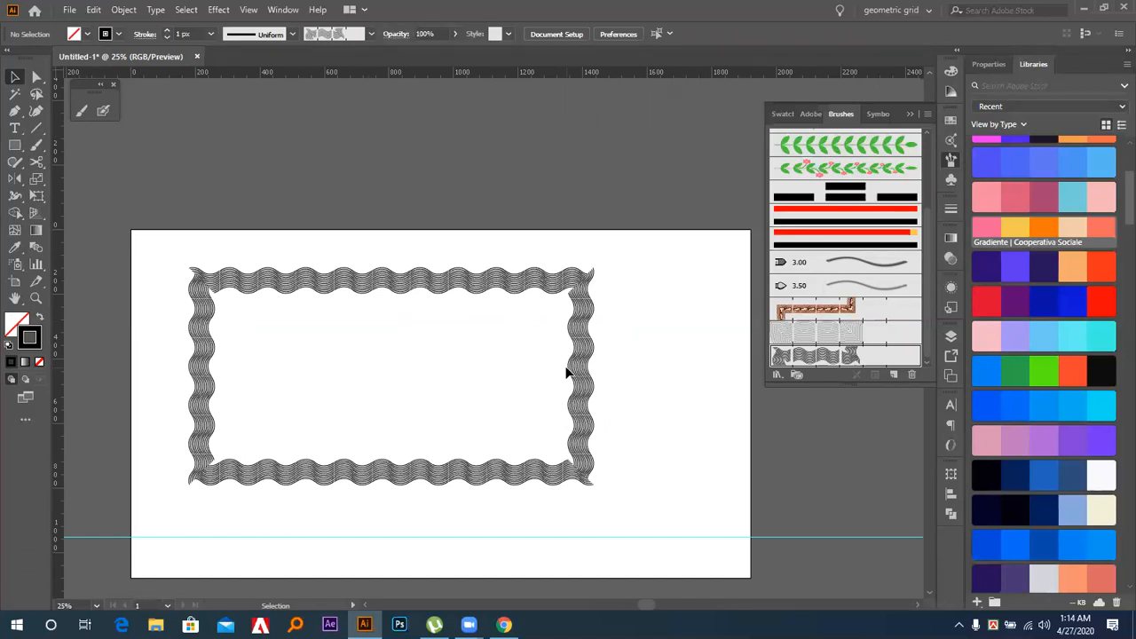
pyautogui.click(582, 338)
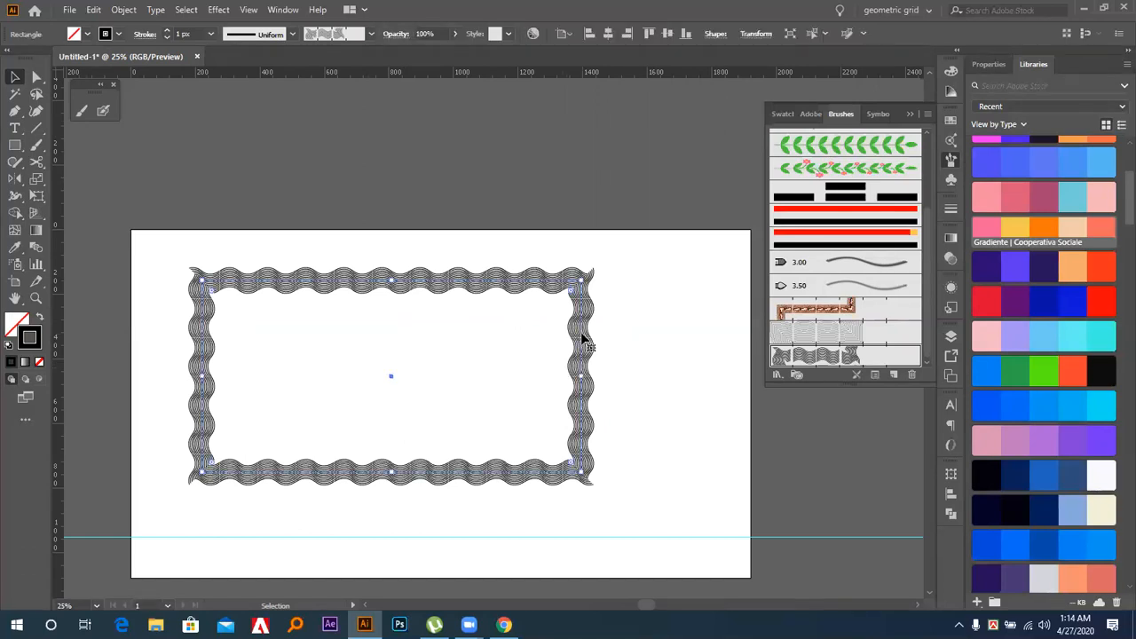
pyautogui.press('Delete')
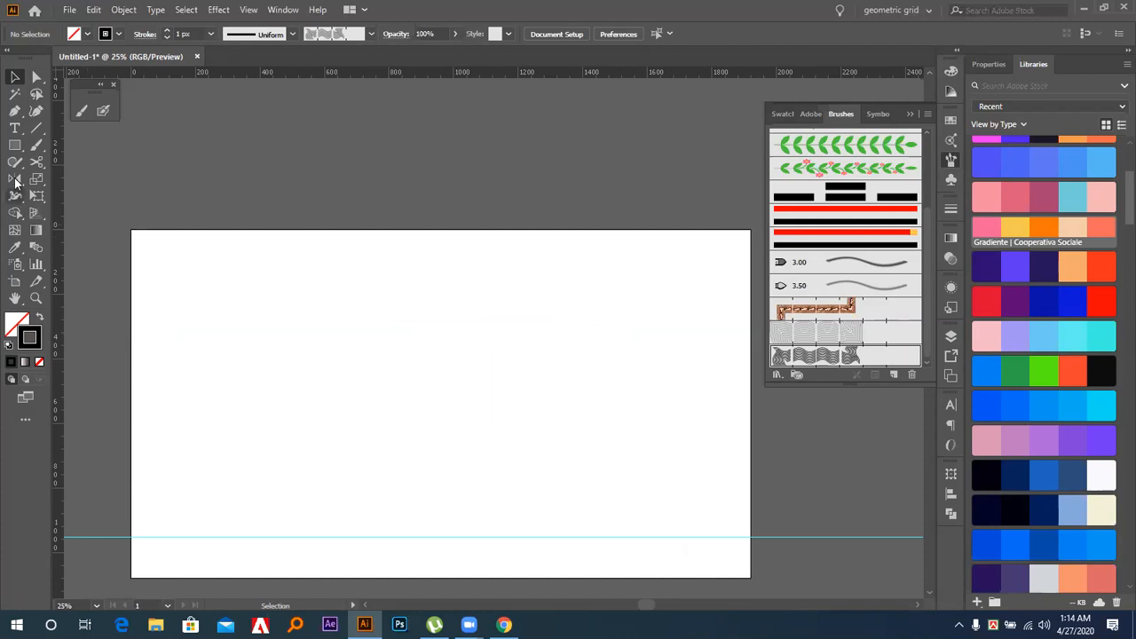
# Draw a circle about 88 px across near the artboard's centre and apply the wavy pattern brush to it
pyautogui.click(14, 144)
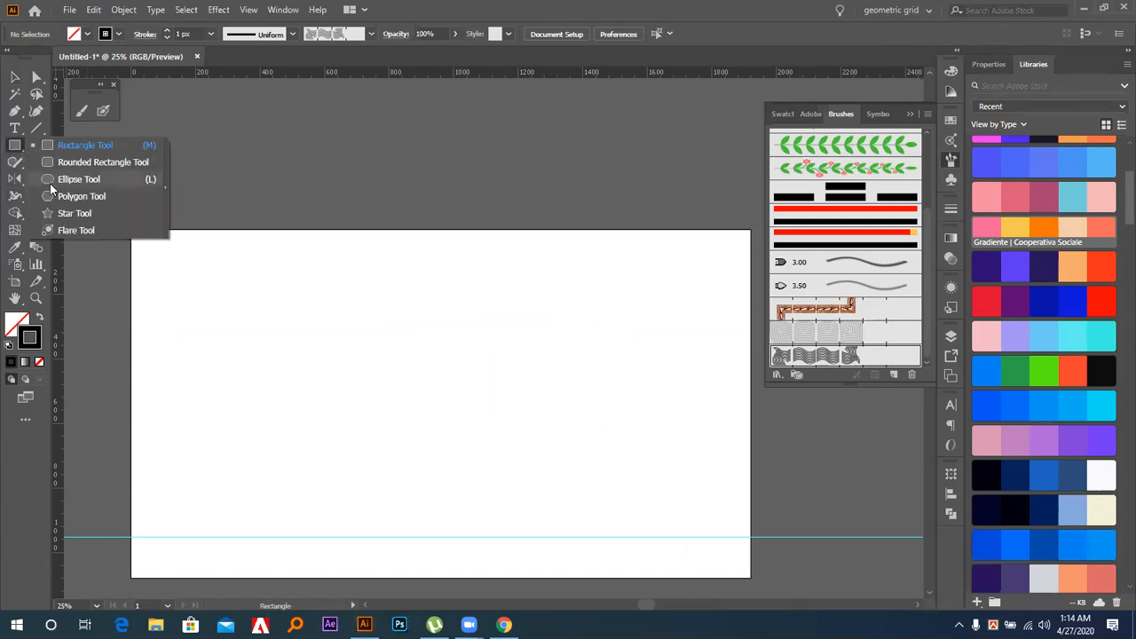
pyautogui.click(50, 183)
pyautogui.moveTo(421, 399); pyautogui.dragTo(443, 413)
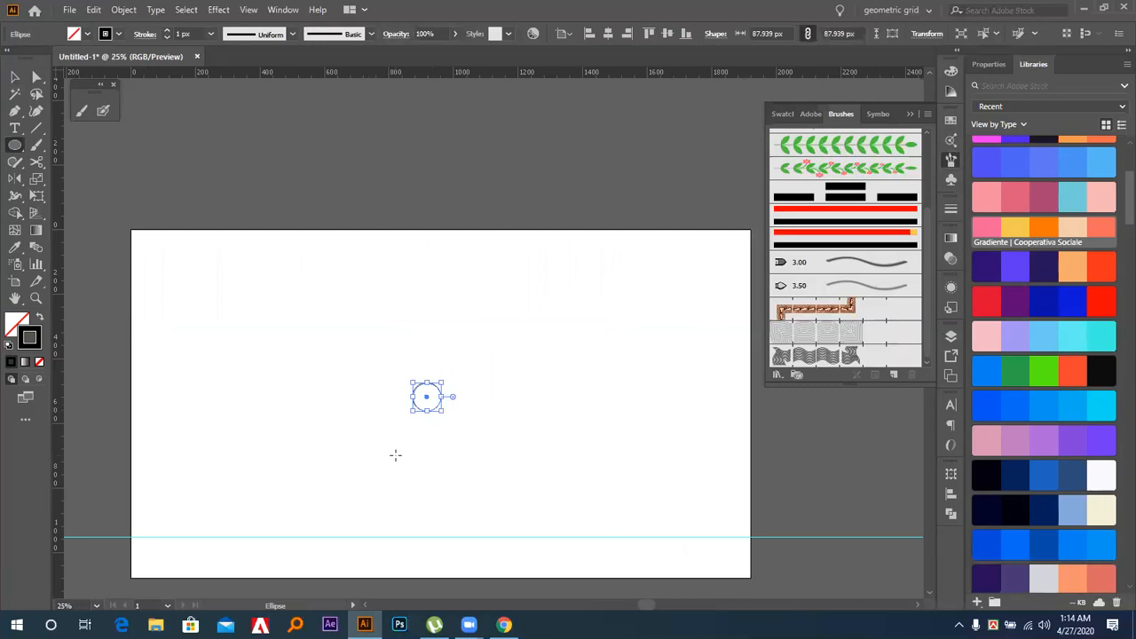
pyautogui.click(834, 354)
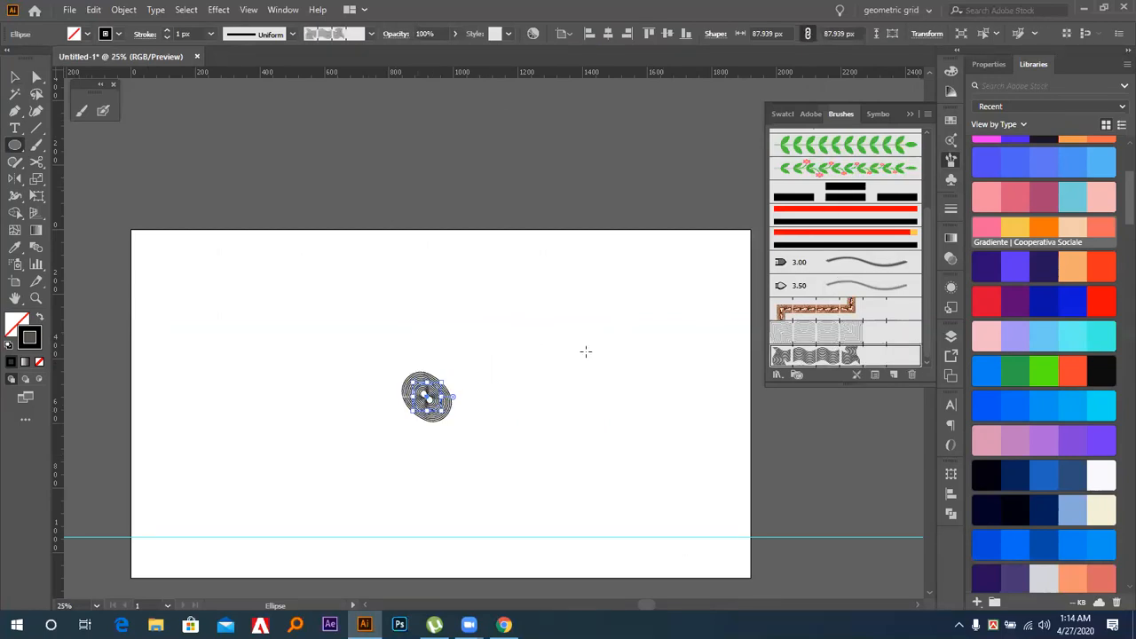
# Resize the wavy-brushed circle about its centre to about 118 px across, trying a larger 138.5 px size first
pyautogui.hotkey('ctrl', '+')
pyautogui.hotkey('ctrl', '+')
pyautogui.hotkey('ctrl', '+')
pyautogui.hotkey('ctrl', '+')
pyautogui.hotkey('ctrl', '+')
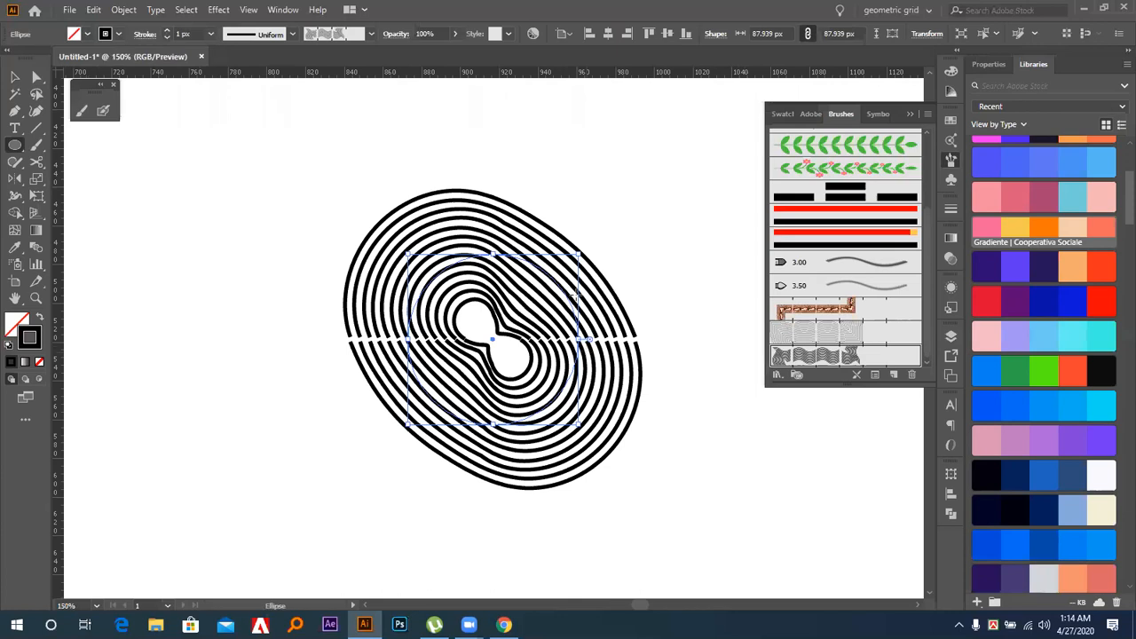
pyautogui.moveTo(581, 421)
pyautogui.mouseDown()
pyautogui.moveTo(595, 417)
pyautogui.moveTo(603, 441)
pyautogui.moveTo(645, 473)
pyautogui.mouseUp()
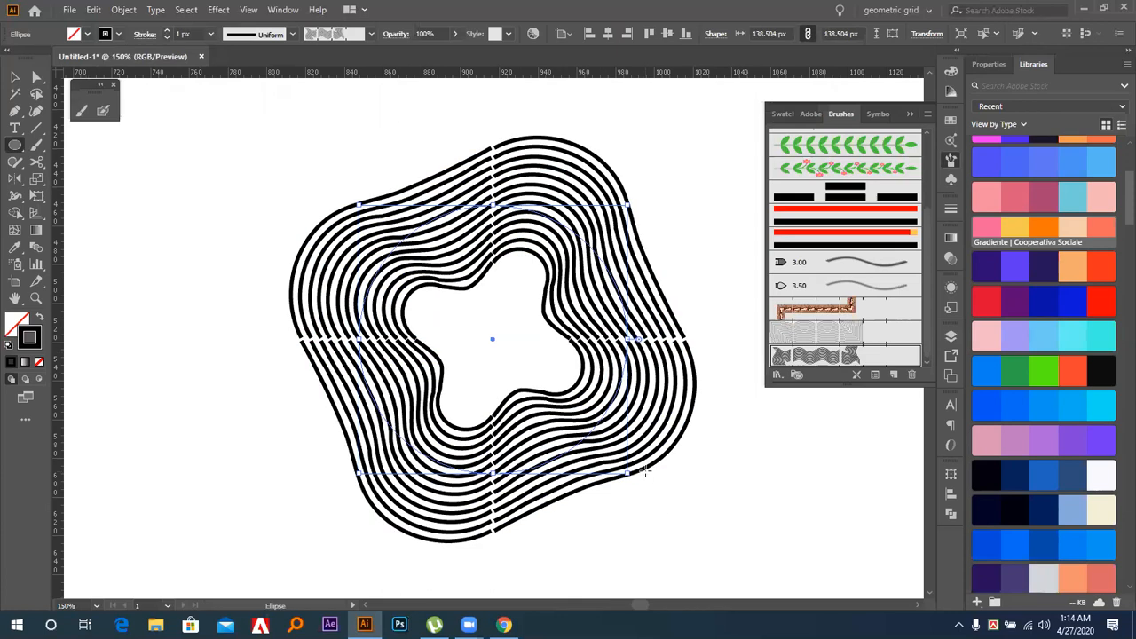
pyautogui.hotkey('ctrl', '-')
pyautogui.hotkey('ctrl', '-')
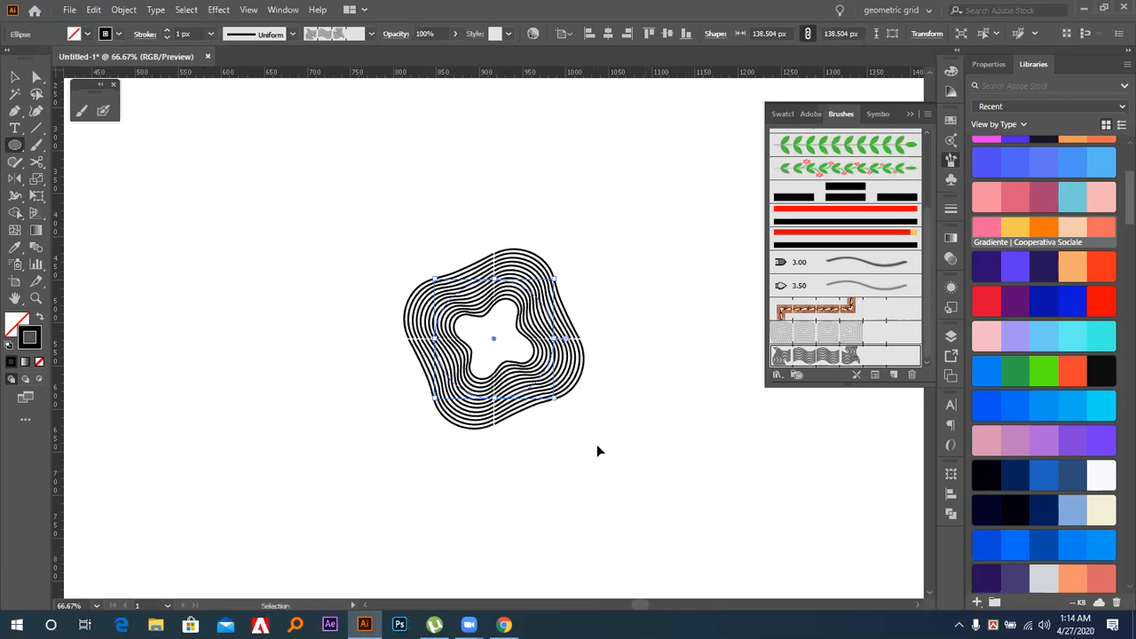
pyautogui.hotkey('ctrl', '-')
pyautogui.moveTo(542, 383); pyautogui.dragTo(532, 368)
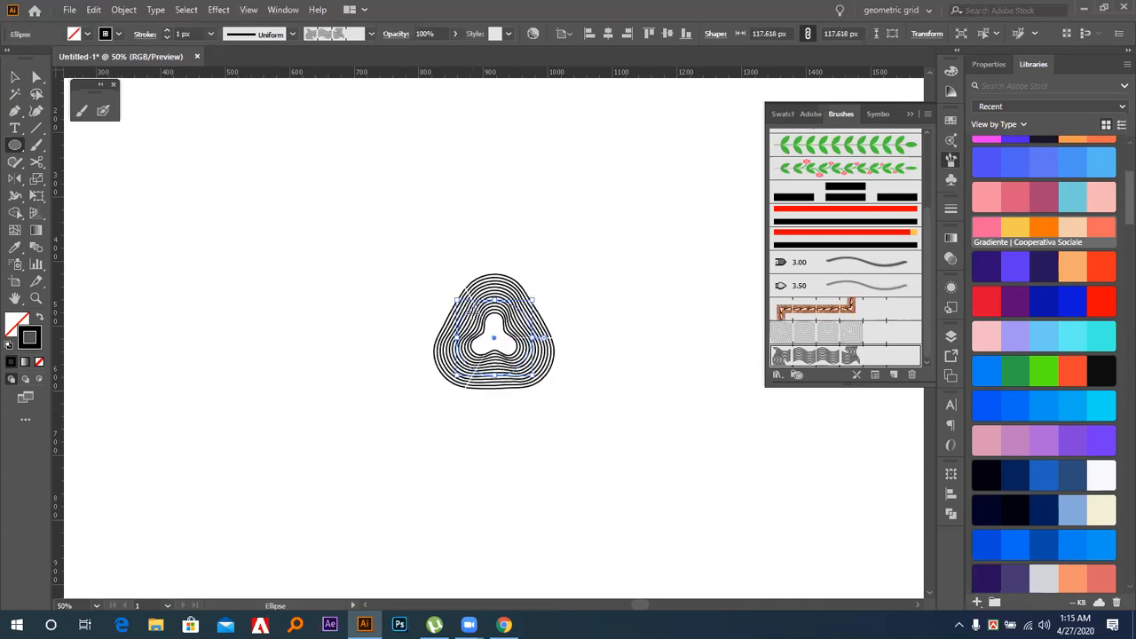
# Duplicate the wavy ring twice in a row beside the original, enlarging the copies to about 167 px and 233 px across
pyautogui.press('v')
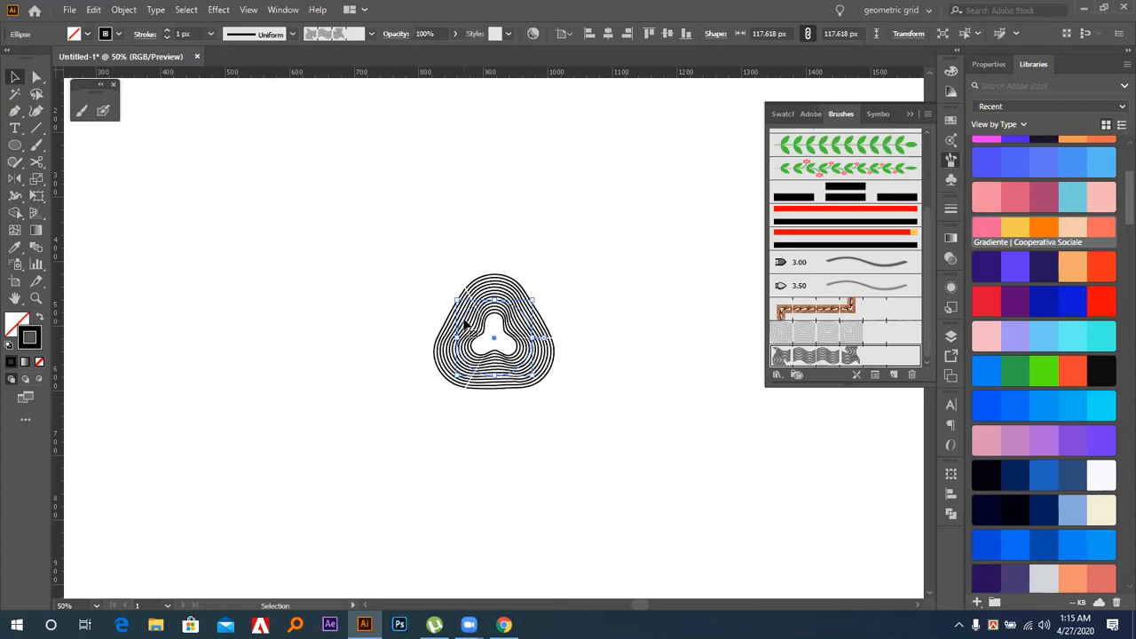
pyautogui.moveTo(464, 320); pyautogui.dragTo(301, 323)
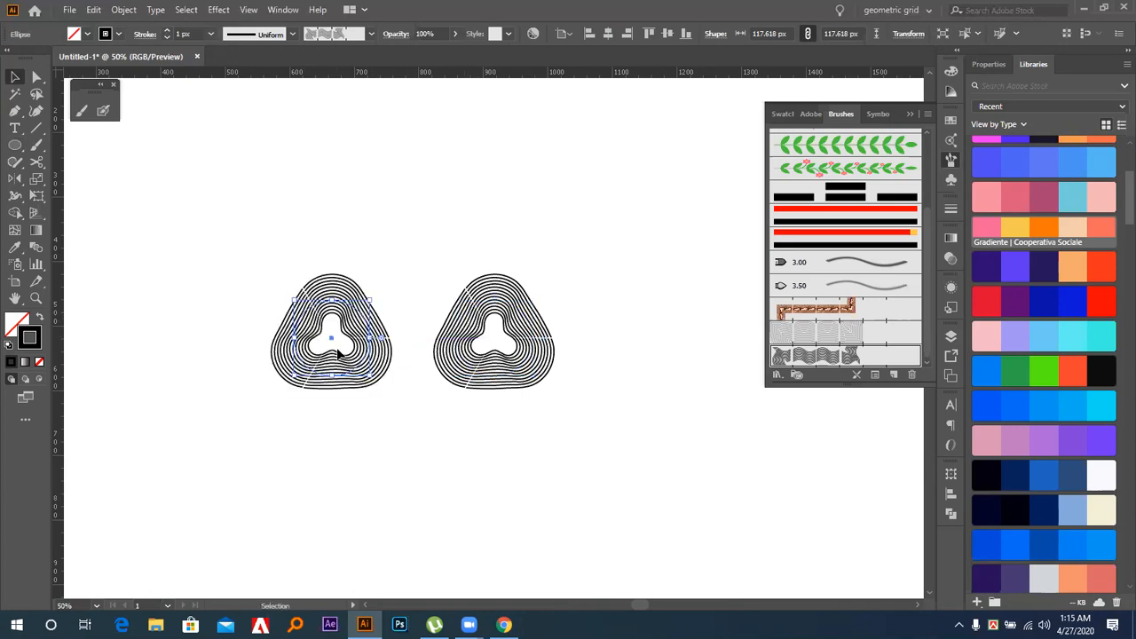
pyautogui.moveTo(370, 378); pyautogui.dragTo(510, 409)
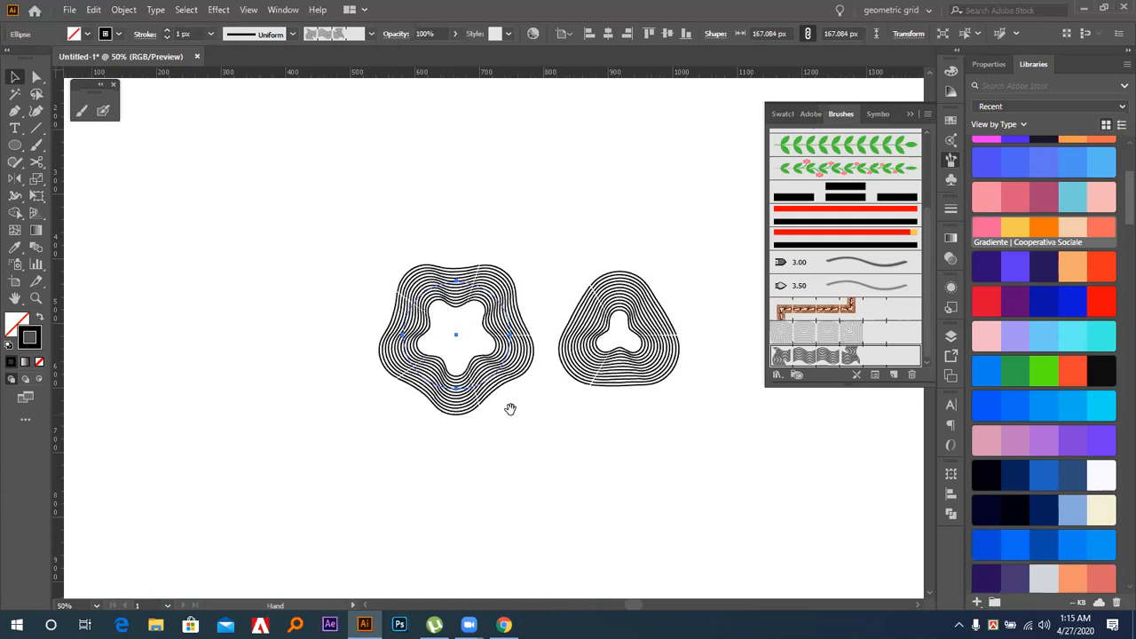
pyautogui.moveTo(512, 358); pyautogui.dragTo(329, 410)
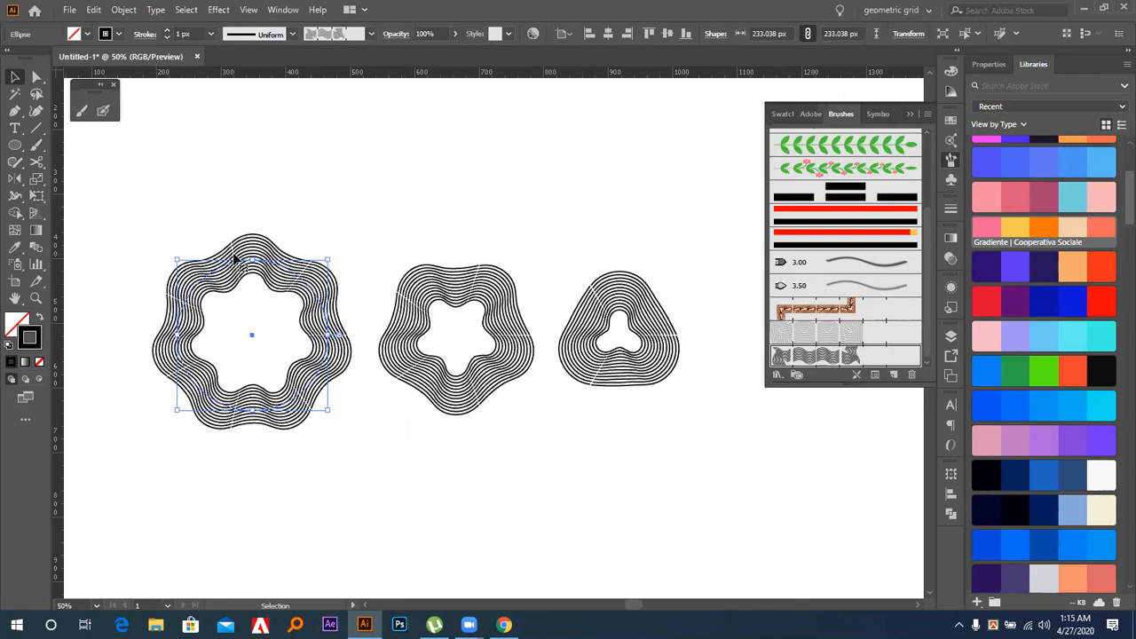
# Delete the three wavy rings from the artboard and put the brush library away
pyautogui.moveTo(213, 193); pyautogui.dragTo(689, 448)
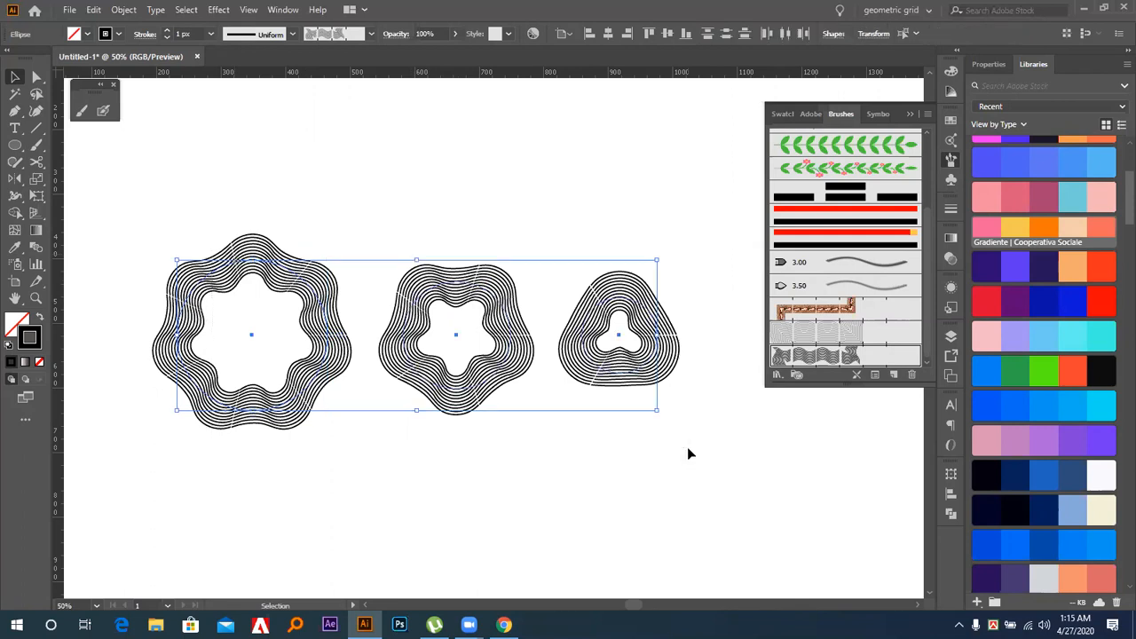
pyautogui.scroll(-3, 690, 454)
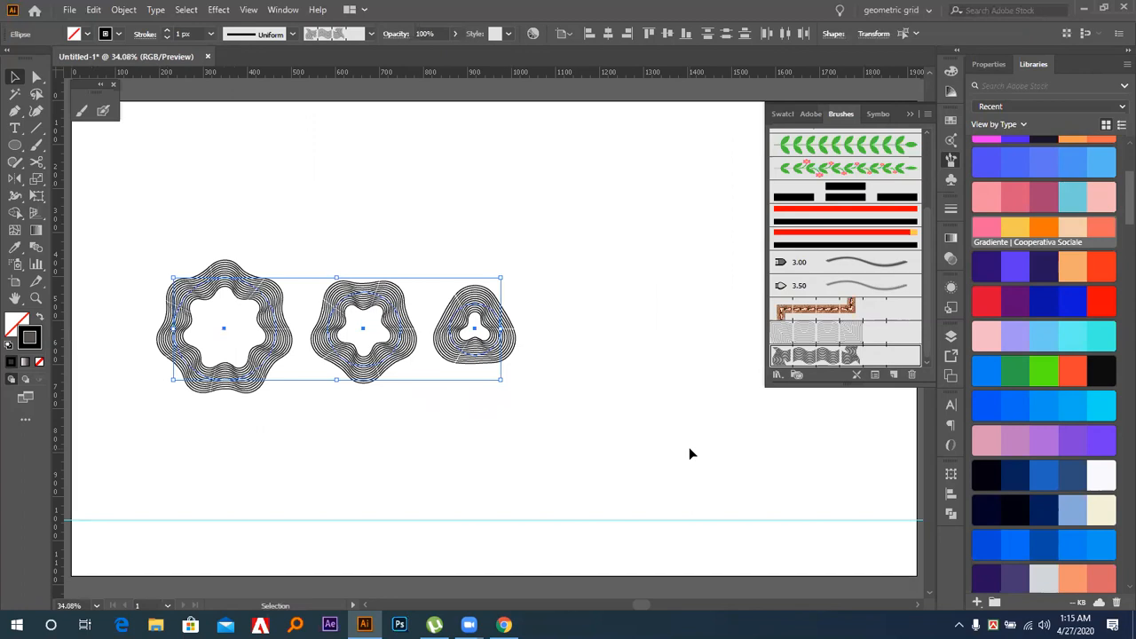
pyautogui.press('Delete')
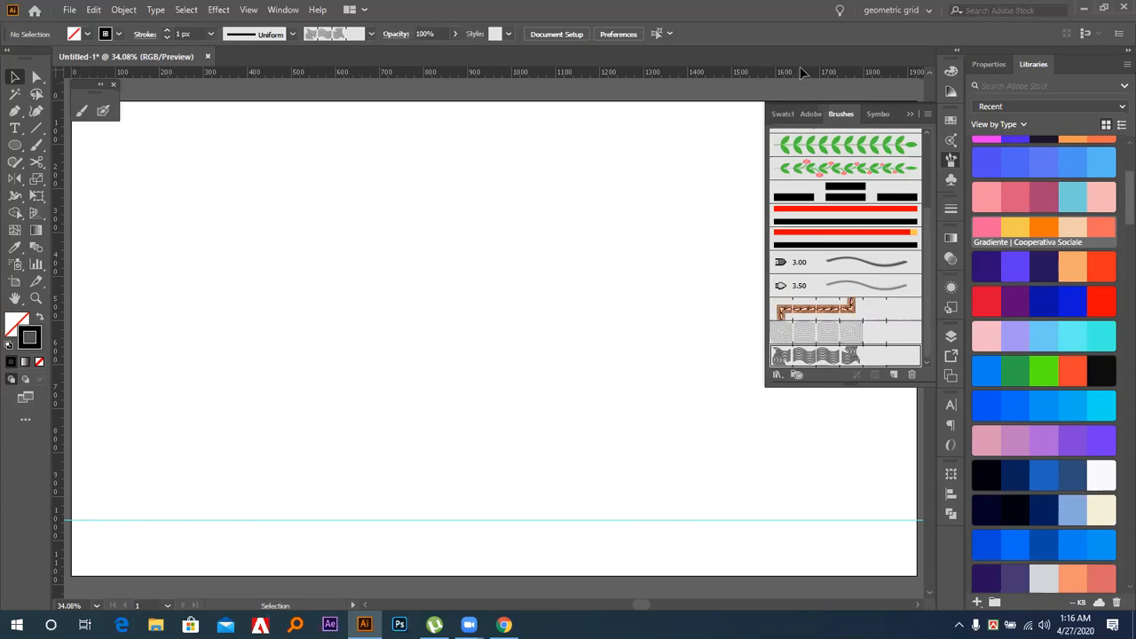
pyautogui.click(950, 160)
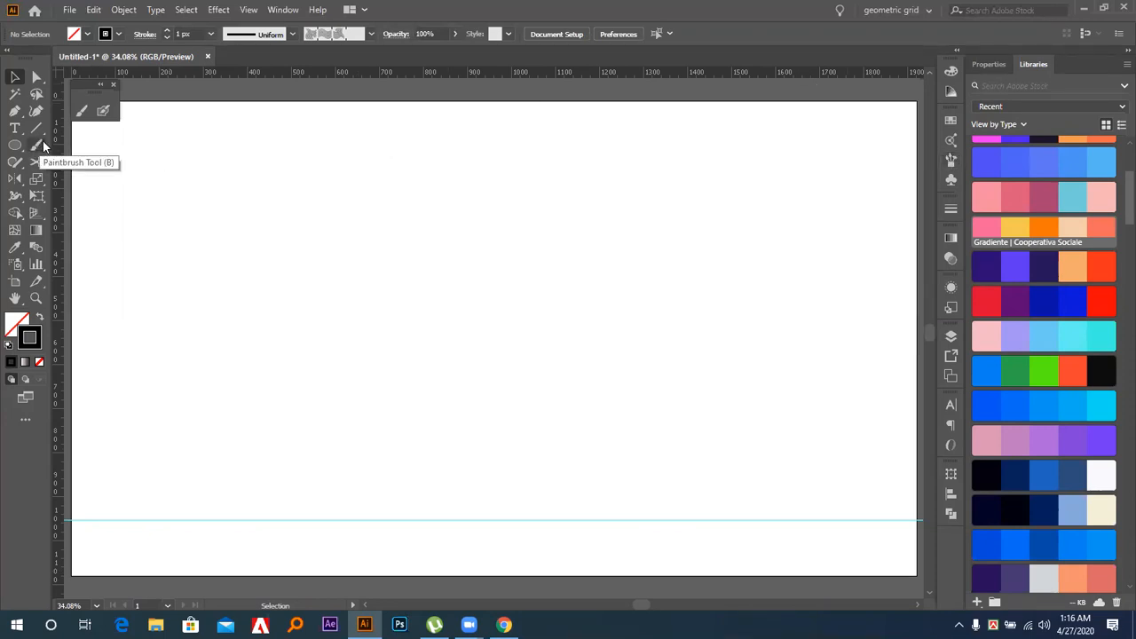
# Paint a curvy black shape with the Blob Brush, adding a second stroke that overlaps and merges with its end
pyautogui.click(103, 110)
pyautogui.moveTo(268, 411)
pyautogui.mouseDown()
pyautogui.moveTo(383, 289)
pyautogui.moveTo(406, 407)
pyautogui.moveTo(493, 273)
pyautogui.moveTo(588, 317)
pyautogui.mouseUp()
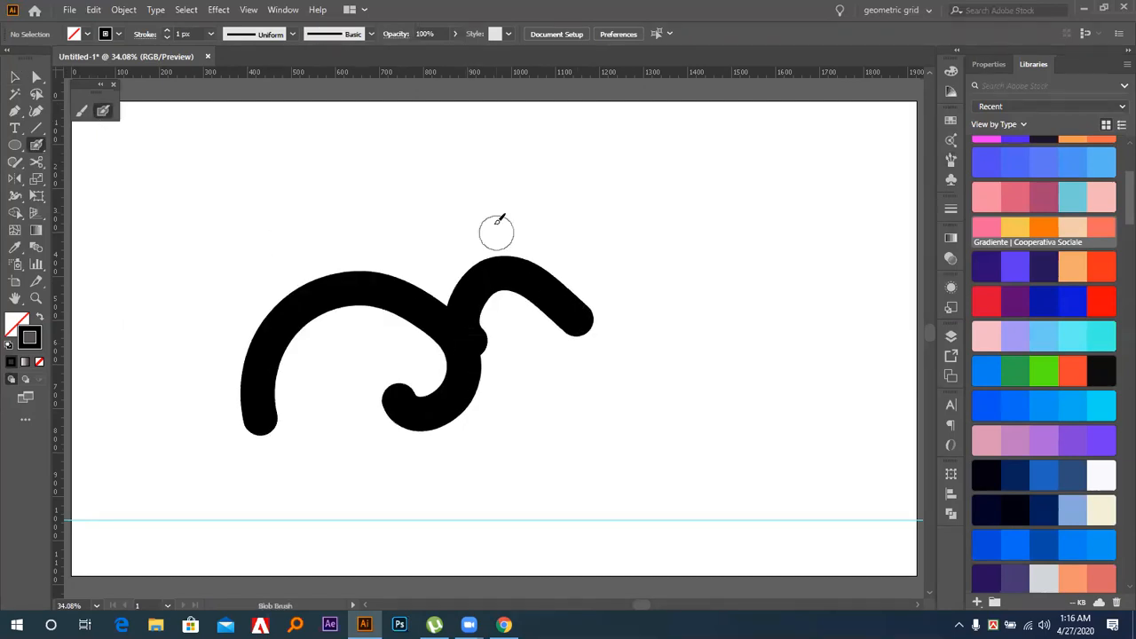
pyautogui.moveTo(492, 213); pyautogui.dragTo(577, 315)
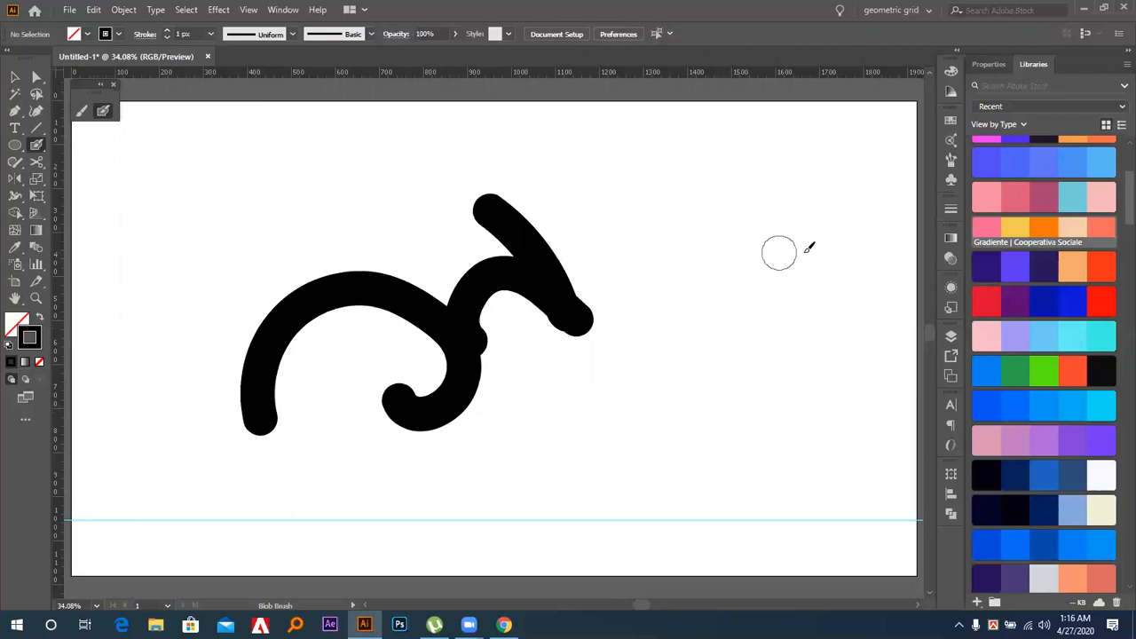
pyautogui.click(1095, 267)
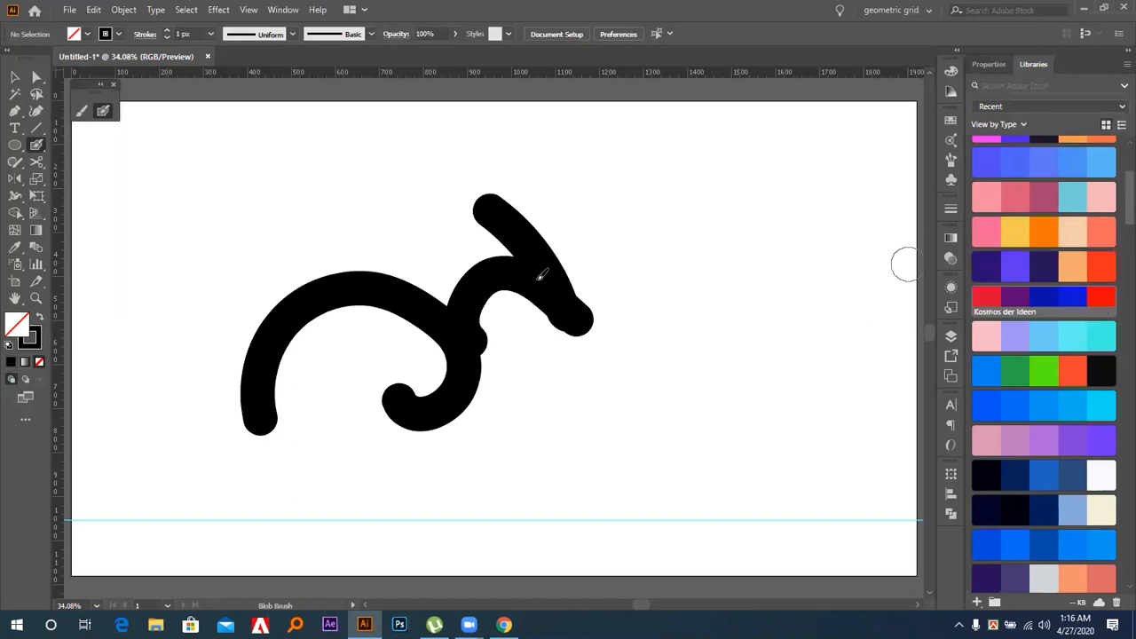
pyautogui.click(16, 80)
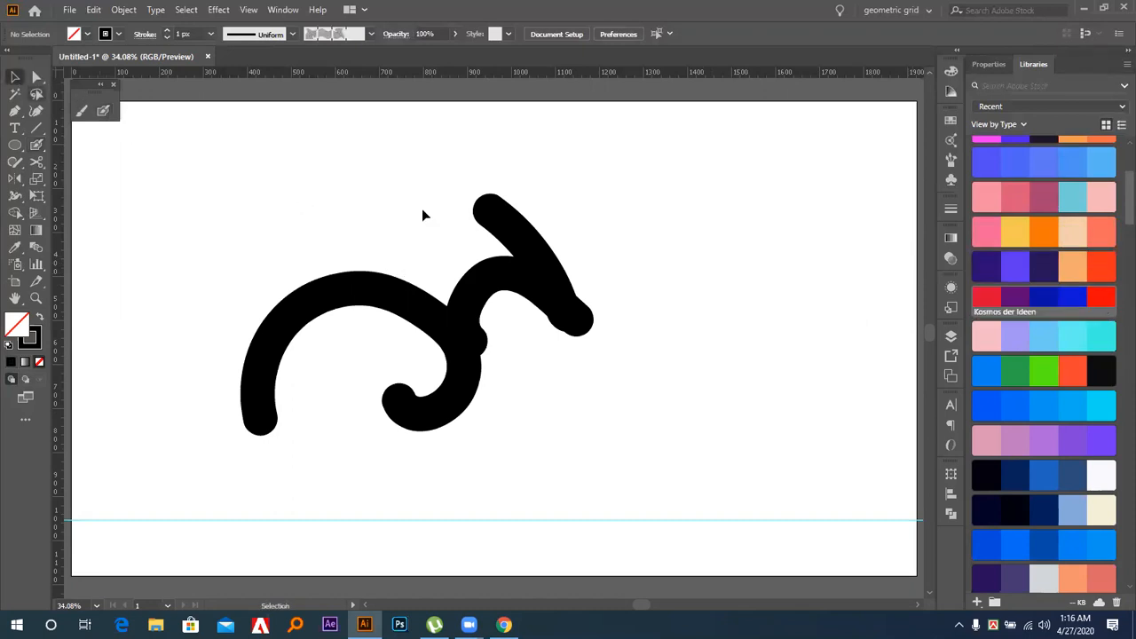
pyautogui.hotkey('ctrl', '0')
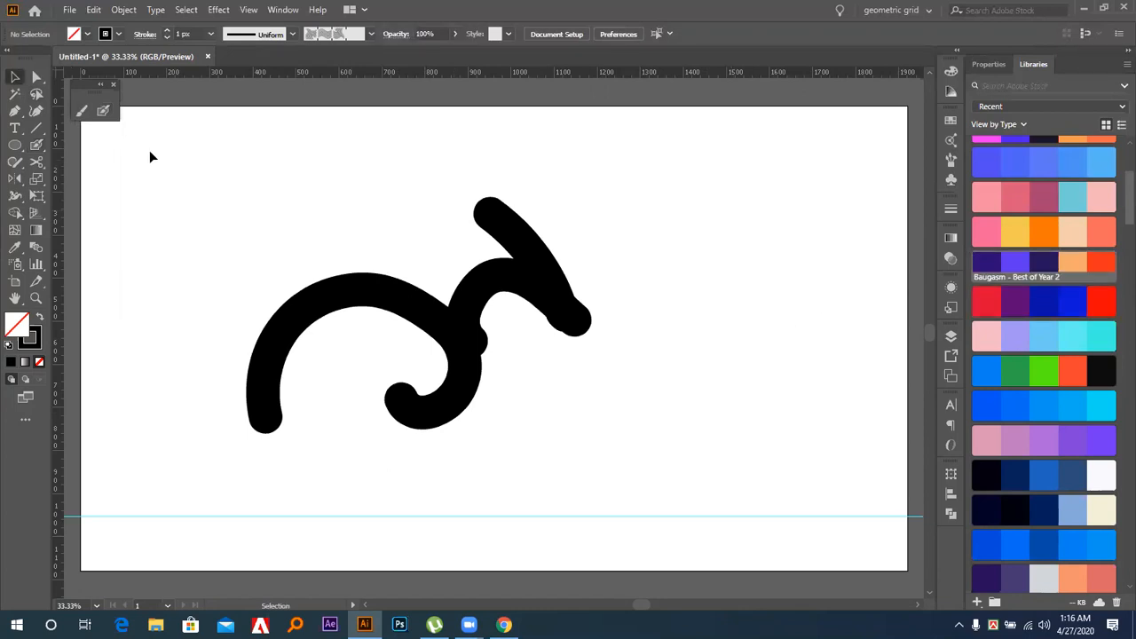
# Paint two separate black Blob Brush curves, one above the first shape and one to its right
pyautogui.click(106, 115)
pyautogui.moveTo(158, 206); pyautogui.dragTo(188, 175)
pyautogui.moveTo(296, 228); pyautogui.dragTo(286, 230)
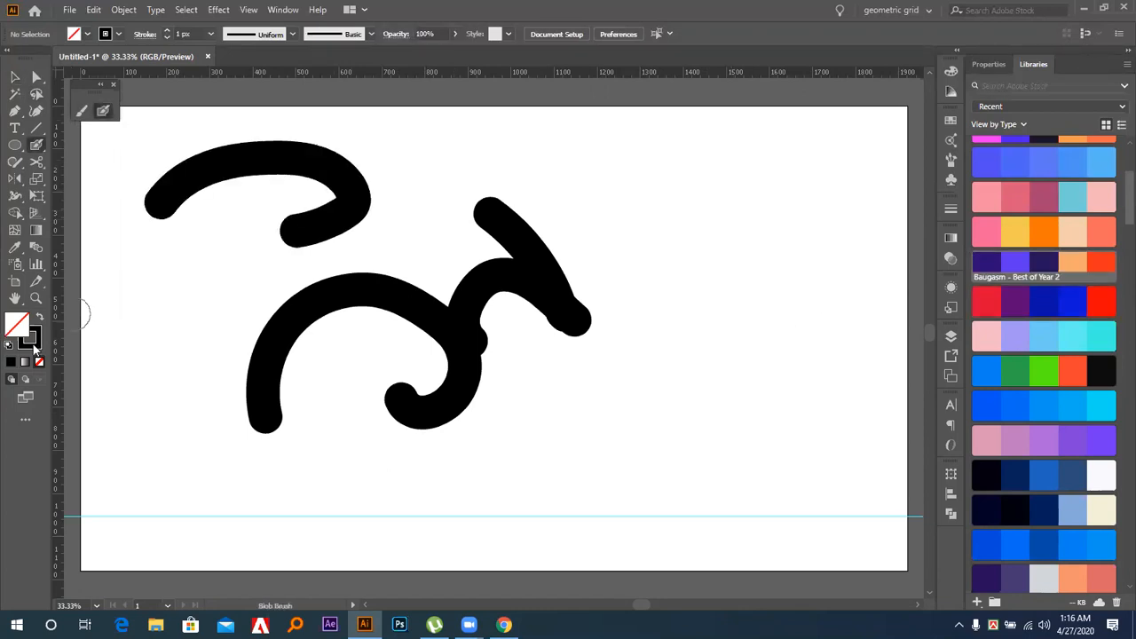
pyautogui.click(33, 345)
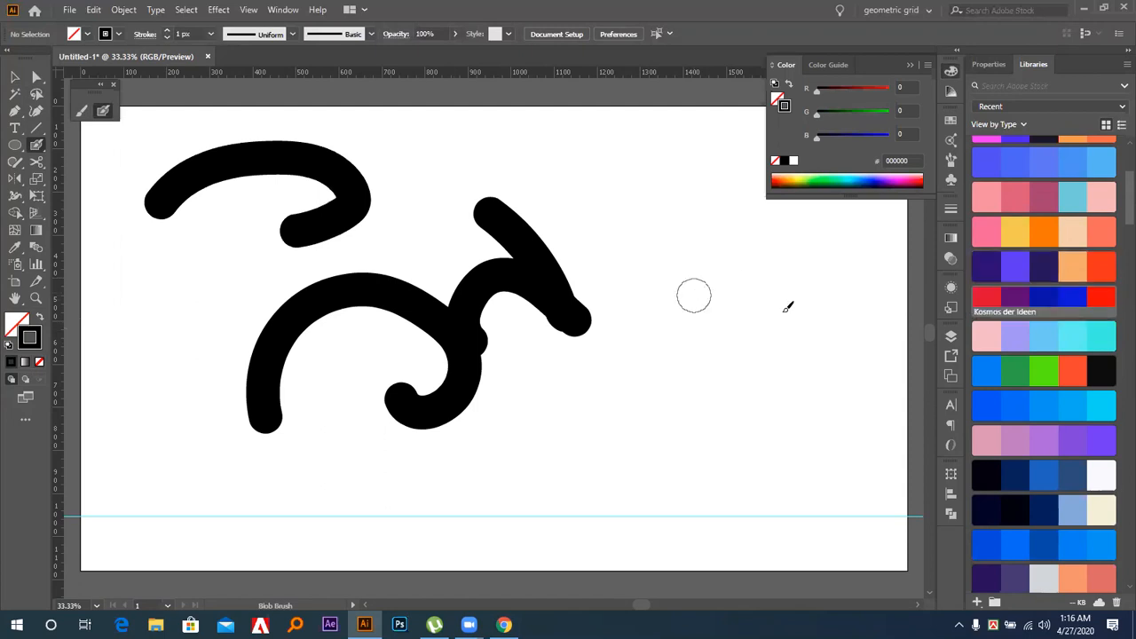
pyautogui.moveTo(692, 293)
pyautogui.mouseDown()
pyautogui.moveTo(680, 405)
pyautogui.moveTo(634, 404)
pyautogui.mouseUp()
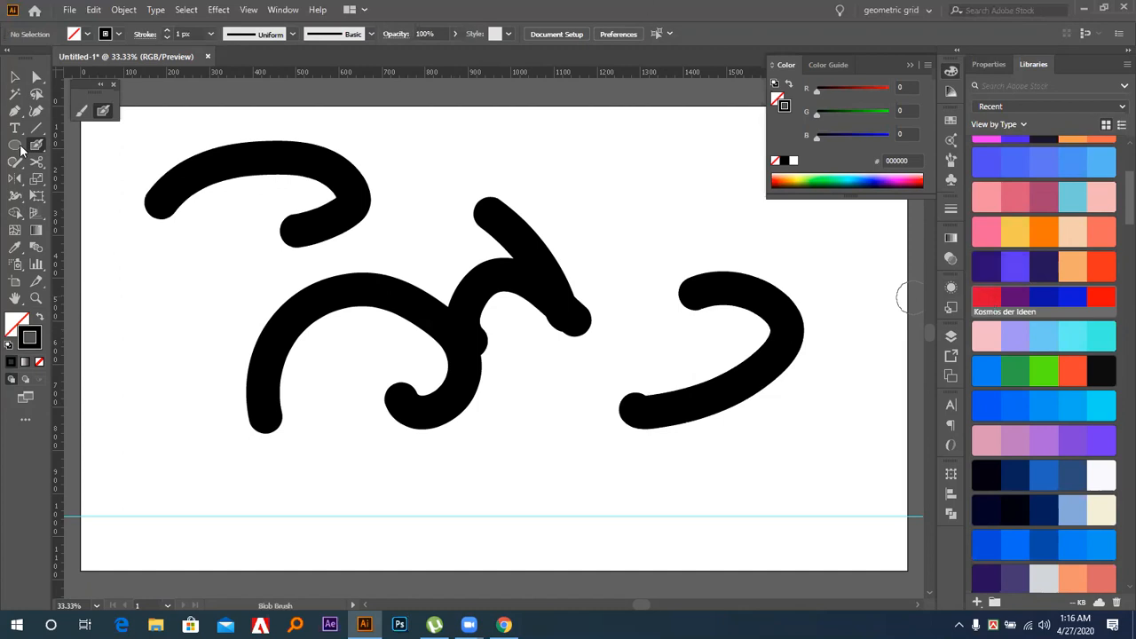
# Set the stroke colour to red and paint an open curve, a loop and a solid filled-in blob with the Blob Brush
pyautogui.click(950, 122)
pyautogui.click(813, 158)
pyautogui.moveTo(479, 403)
pyautogui.mouseDown()
pyautogui.moveTo(599, 436)
pyautogui.moveTo(444, 471)
pyautogui.mouseUp()
pyautogui.moveTo(577, 337)
pyautogui.mouseDown()
pyautogui.moveTo(404, 373)
pyautogui.moveTo(389, 349)
pyautogui.mouseUp()
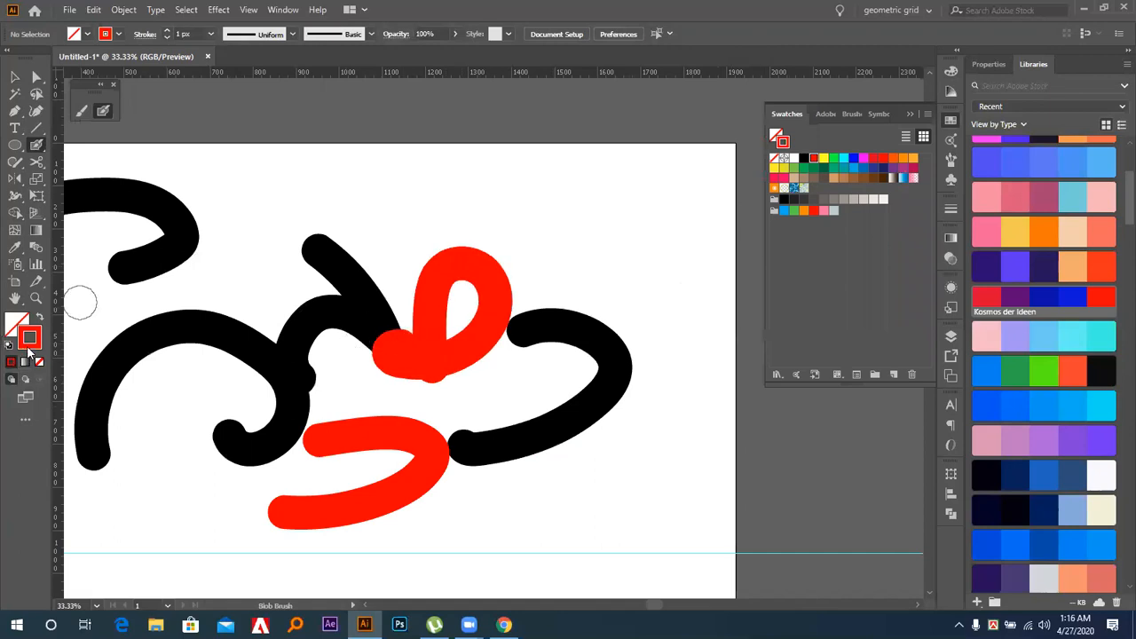
pyautogui.moveTo(413, 227)
pyautogui.mouseDown()
pyautogui.moveTo(608, 152)
pyautogui.moveTo(524, 246)
pyautogui.moveTo(589, 216)
pyautogui.moveTo(535, 157)
pyautogui.moveTo(583, 188)
pyautogui.moveTo(481, 198)
pyautogui.moveTo(549, 216)
pyautogui.mouseUp()
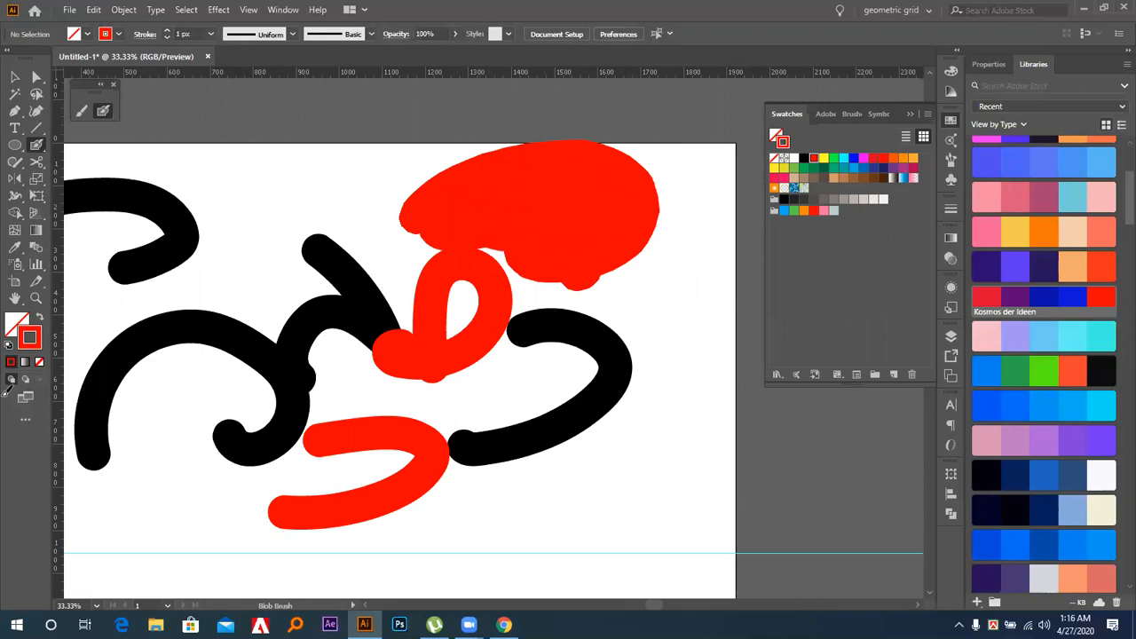
# Delete all the red and black Blob Brush shapes and fit the artboard in the window
pyautogui.click(15, 77)
pyautogui.moveTo(325, 163); pyautogui.dragTo(646, 509)
pyautogui.press('Delete')
pyautogui.moveTo(297, 314); pyautogui.dragTo(431, 328)
pyautogui.moveTo(364, 196); pyautogui.dragTo(258, 325)
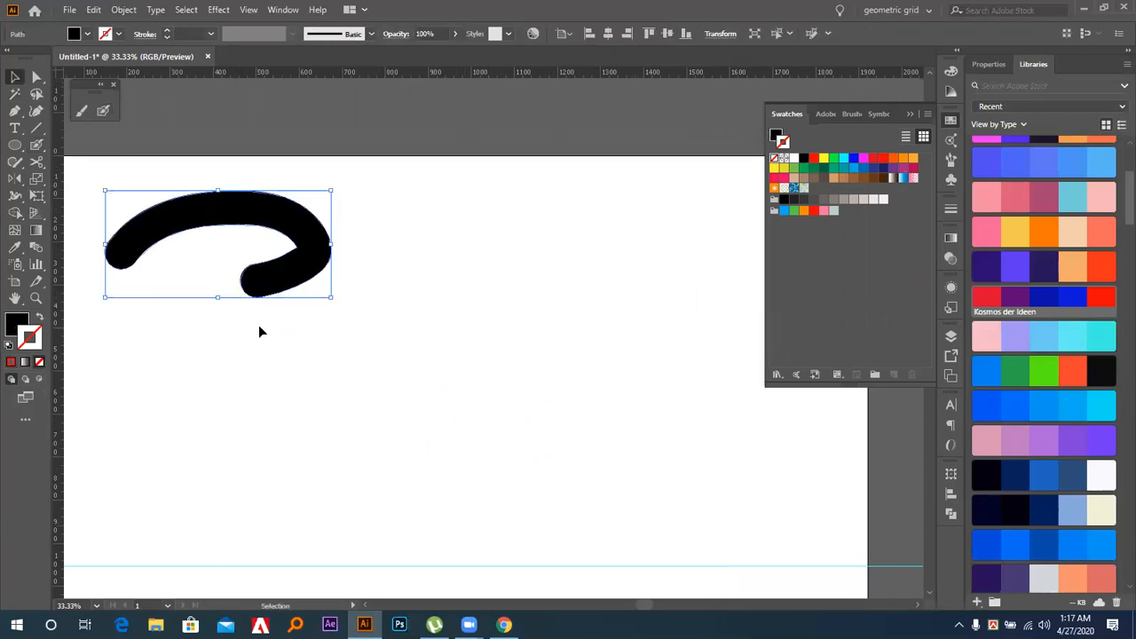
pyautogui.press('Delete')
pyautogui.hotkey('ctrl', '0')
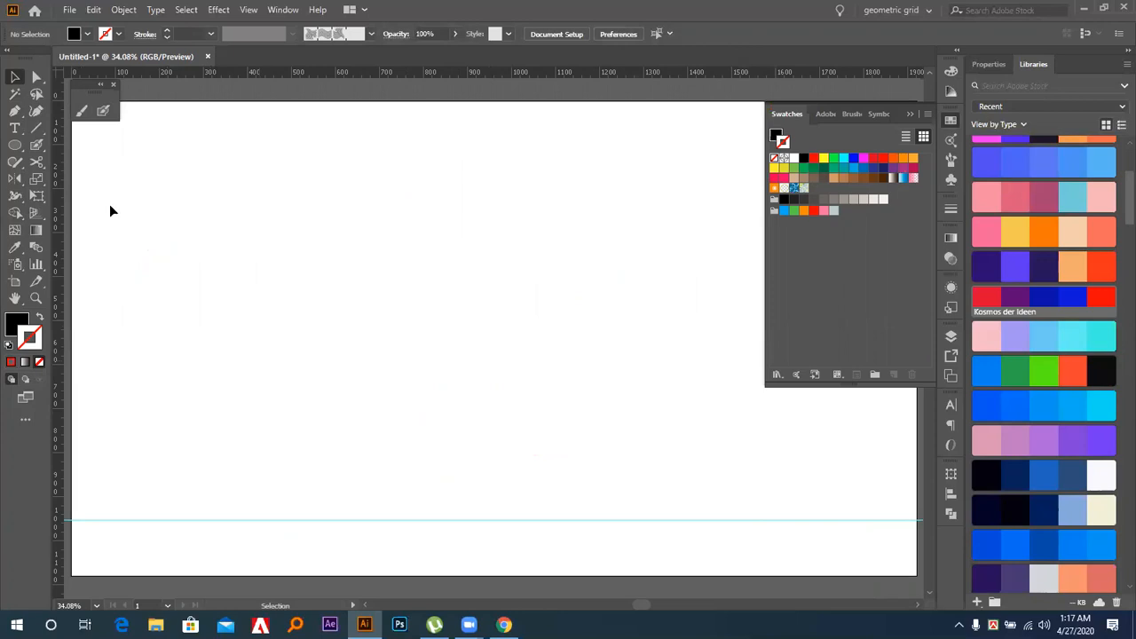
# Move the floating brush tool group slightly inward over the artboard and activate the Shaper tool
pyautogui.click(39, 142)
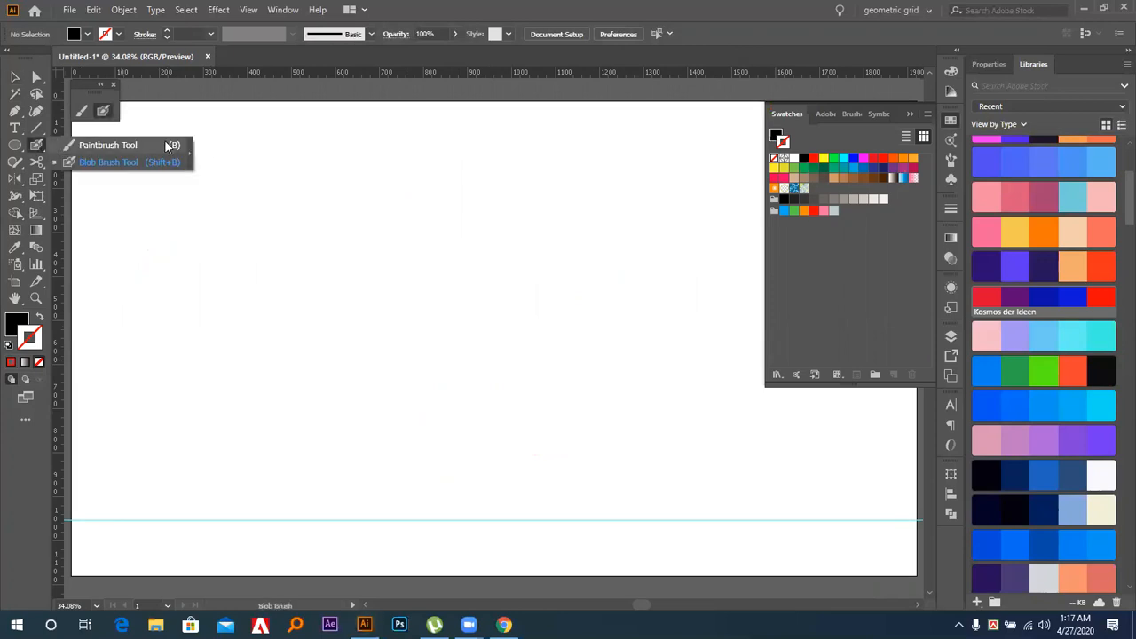
pyautogui.click(189, 151)
pyautogui.moveTo(55, 160)
pyautogui.mouseDown()
pyautogui.moveTo(166, 120)
pyautogui.moveTo(101, 121)
pyautogui.mouseUp()
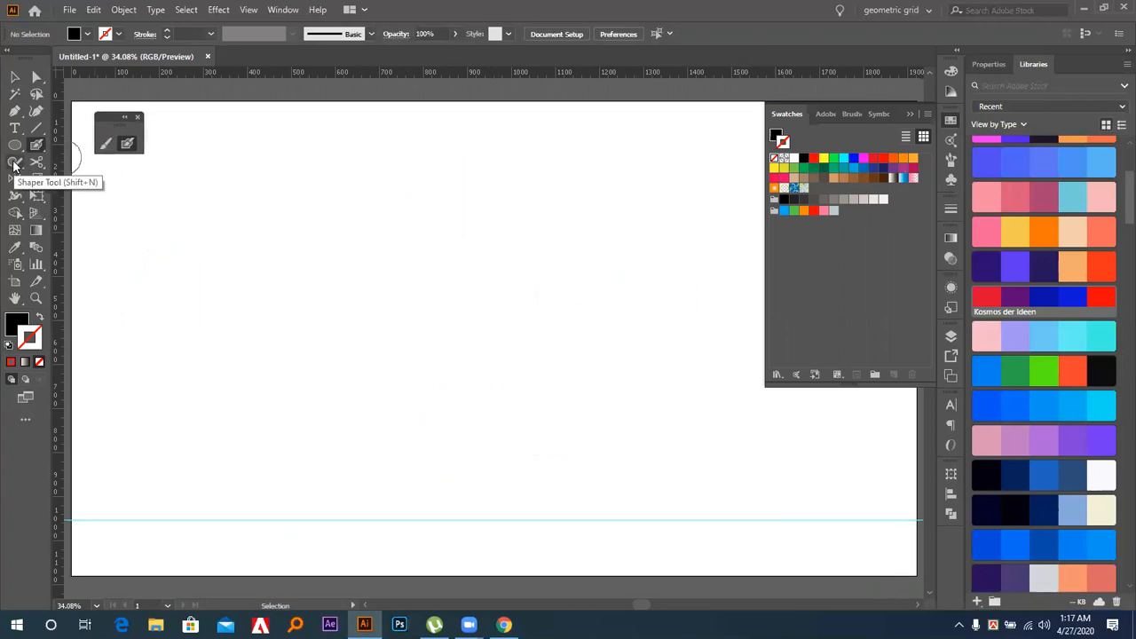
pyautogui.click(14, 163)
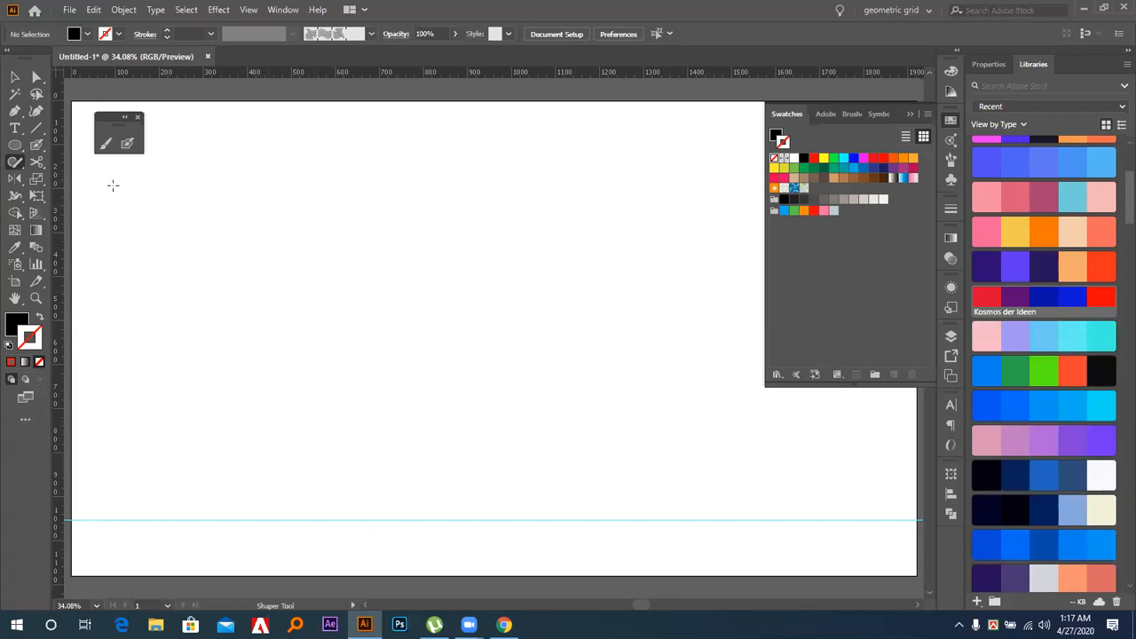
# Paint a freehand four-sided outline using the Paintbrush with the wavy pattern brush, and delete it
pyautogui.moveTo(37, 147); pyautogui.dragTo(89, 145)
pyautogui.moveTo(284, 364)
pyautogui.mouseDown()
pyautogui.moveTo(514, 221)
pyautogui.moveTo(325, 202)
pyautogui.moveTo(322, 246)
pyautogui.mouseUp()
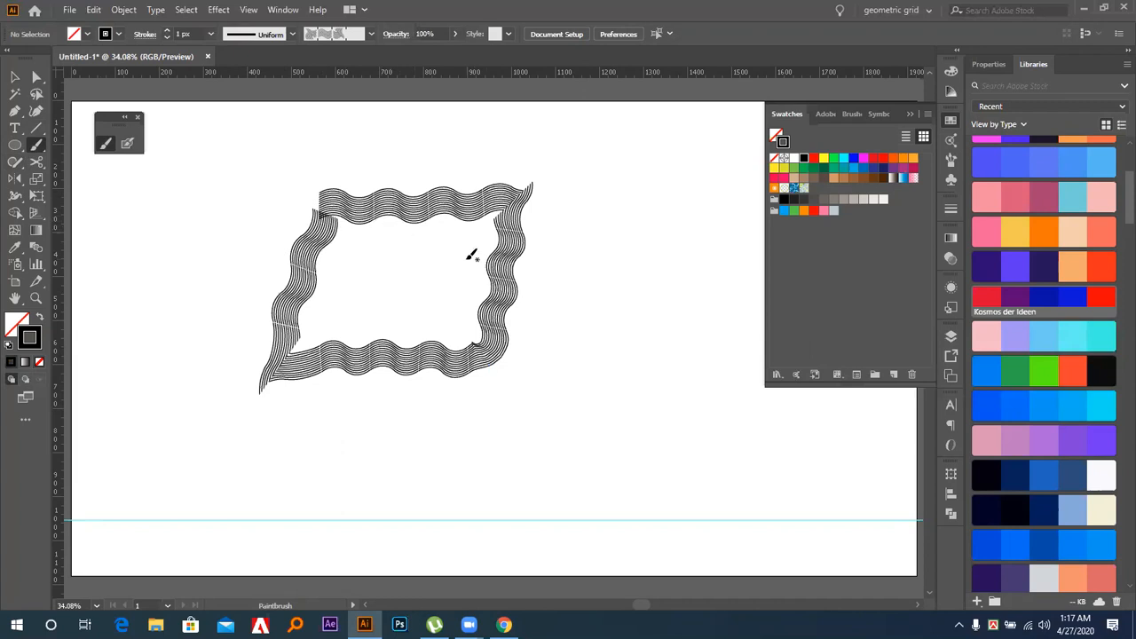
pyautogui.click(15, 78)
pyautogui.moveTo(400, 264); pyautogui.dragTo(405, 261)
pyautogui.press('Delete')
# Sketch a large rough rectangle and a circle to its right with the Shaper tool, letting it clean up both shapes
pyautogui.click(16, 164)
pyautogui.moveTo(284, 199)
pyautogui.mouseDown()
pyautogui.moveTo(267, 371)
pyautogui.moveTo(458, 361)
pyautogui.moveTo(534, 266)
pyautogui.moveTo(533, 191)
pyautogui.moveTo(282, 201)
pyautogui.mouseUp()
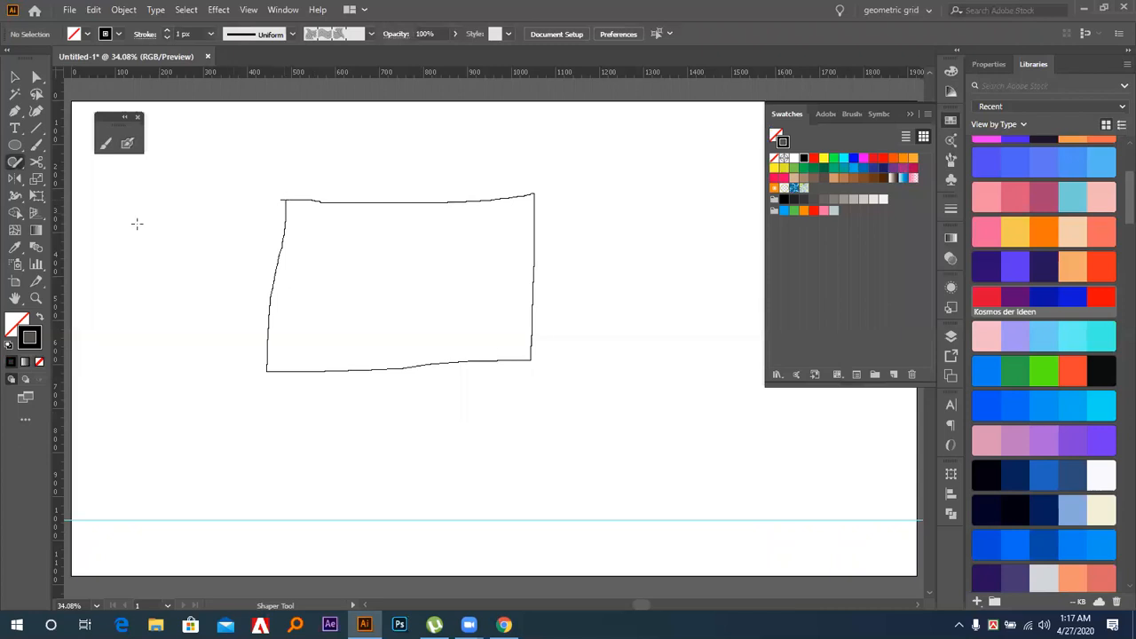
pyautogui.click(725, 233)
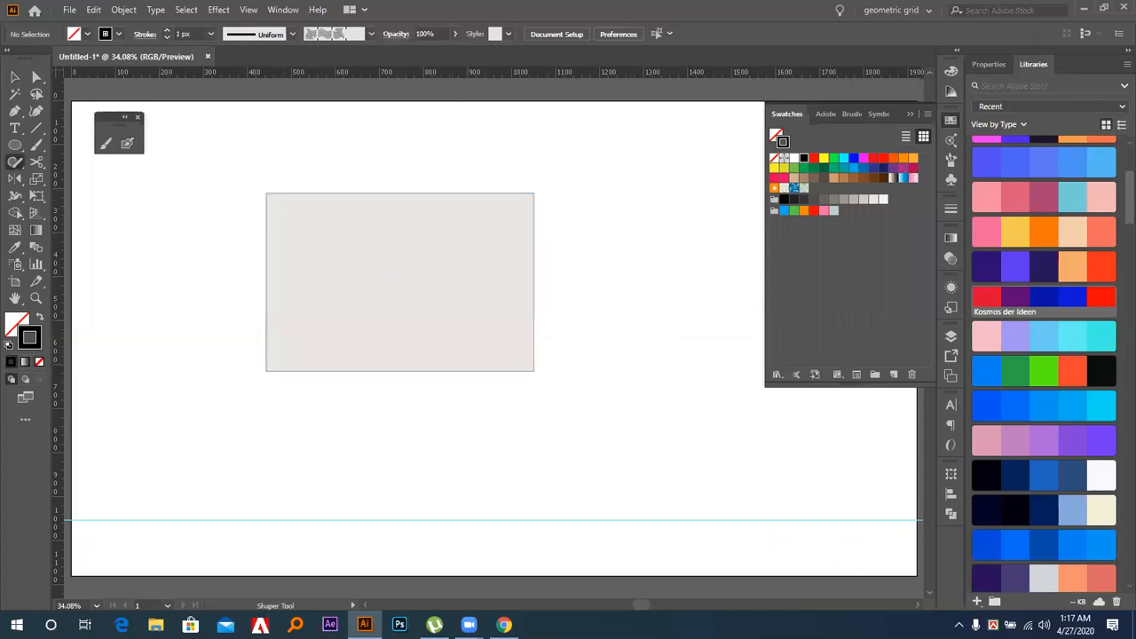
pyautogui.moveTo(557, 313); pyautogui.dragTo(416, 338)
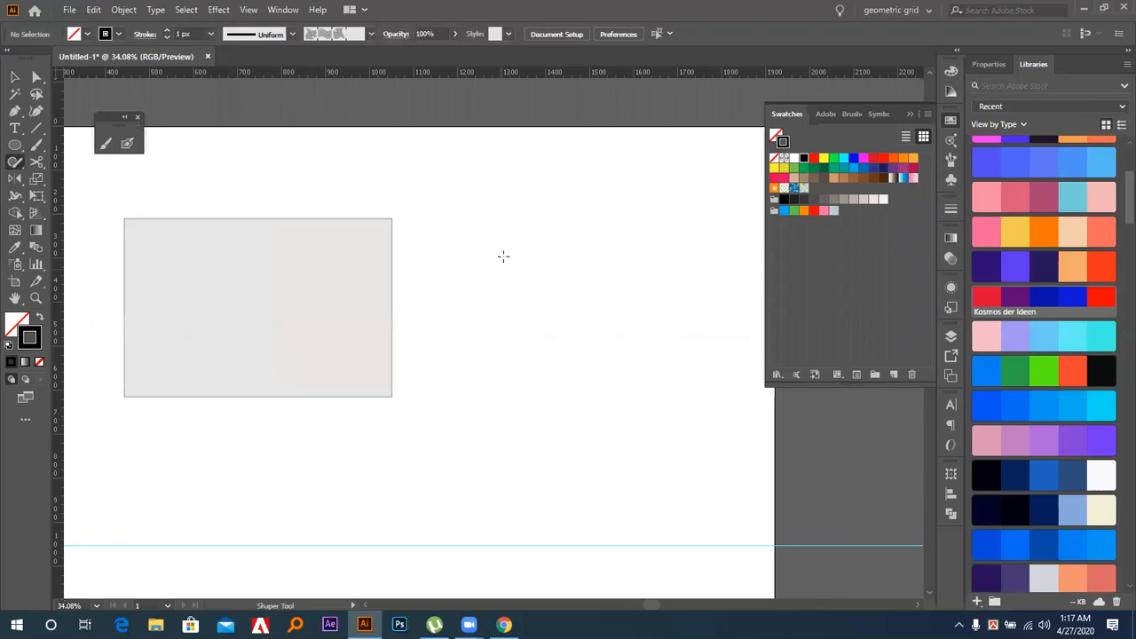
pyautogui.moveTo(541, 221)
pyautogui.mouseDown()
pyautogui.moveTo(509, 375)
pyautogui.moveTo(517, 219)
pyautogui.moveTo(509, 247)
pyautogui.moveTo(567, 174)
pyautogui.mouseUp()
pyautogui.moveTo(545, 232)
pyautogui.mouseDown()
pyautogui.moveTo(582, 380)
pyautogui.moveTo(586, 253)
pyautogui.moveTo(552, 239)
pyautogui.mouseUp()
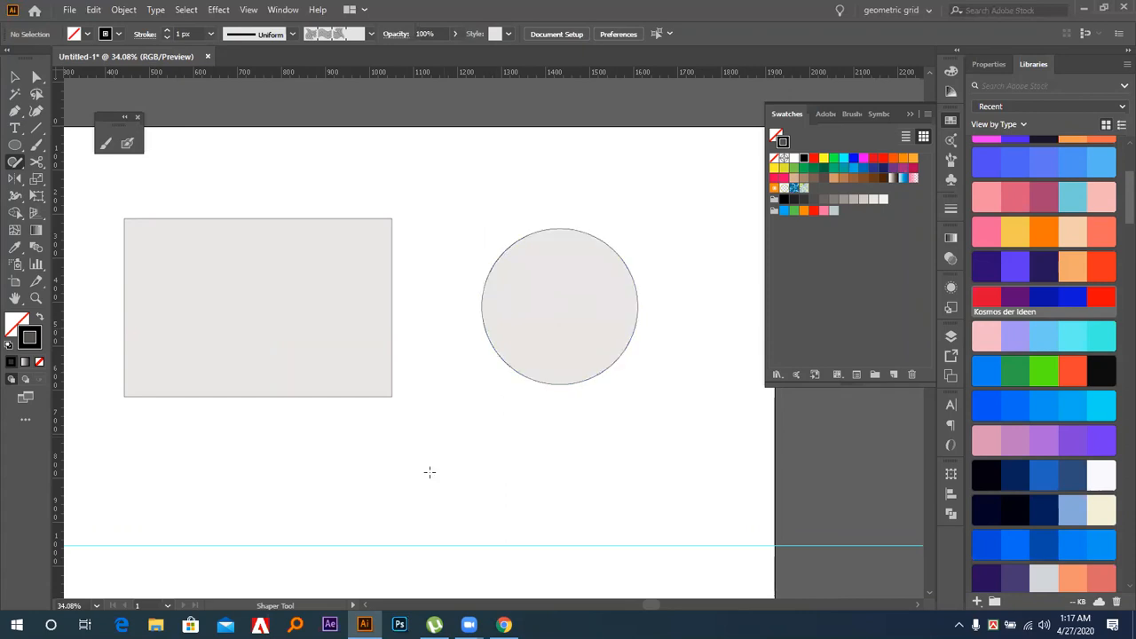
# Sketch a small triangle below the rectangle and a tall narrow rectangle below the circle with the Shaper tool
pyautogui.scroll(-2, 428, 461)
pyautogui.hscroll(-3, 429, 461)
pyautogui.moveTo(351, 356)
pyautogui.mouseDown()
pyautogui.moveTo(436, 434)
pyautogui.moveTo(355, 452)
pyautogui.mouseUp()
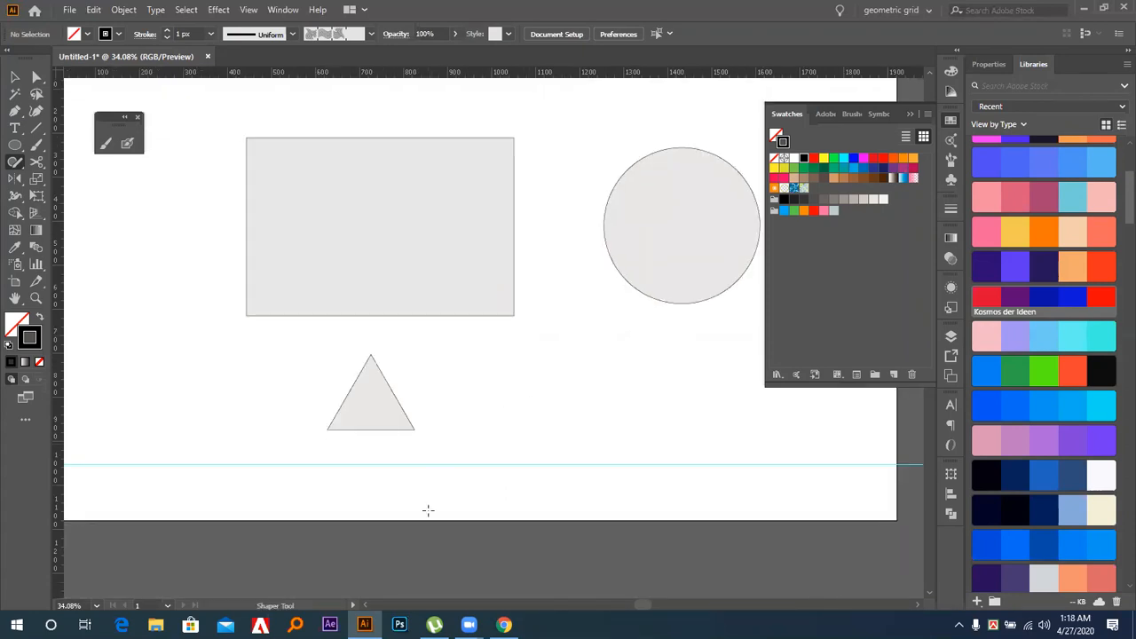
pyautogui.moveTo(485, 398); pyautogui.dragTo(410, 442)
pyautogui.moveTo(520, 376)
pyautogui.mouseDown()
pyautogui.moveTo(602, 361)
pyautogui.moveTo(614, 524)
pyautogui.moveTo(517, 537)
pyautogui.moveTo(530, 384)
pyautogui.mouseUp()
pyautogui.moveTo(527, 325)
pyautogui.mouseDown()
pyautogui.moveTo(601, 499)
pyautogui.moveTo(529, 458)
pyautogui.moveTo(528, 319)
pyautogui.mouseUp()
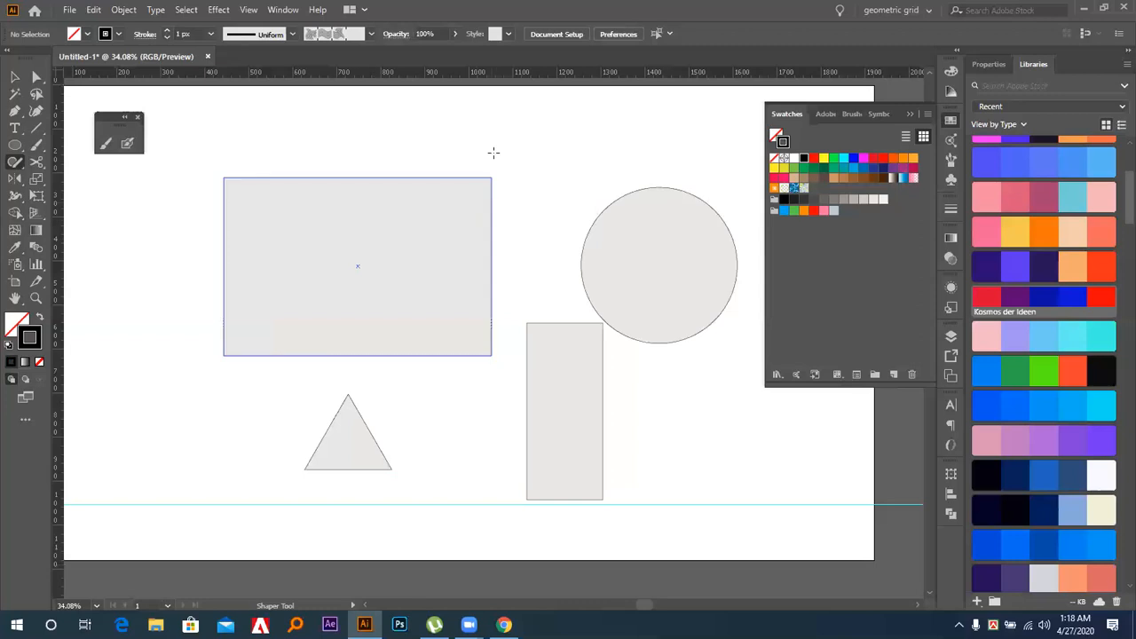
# Delete the rectangles, circle and triangle made with the Shaper tool
pyautogui.scroll(1, 507, 221)
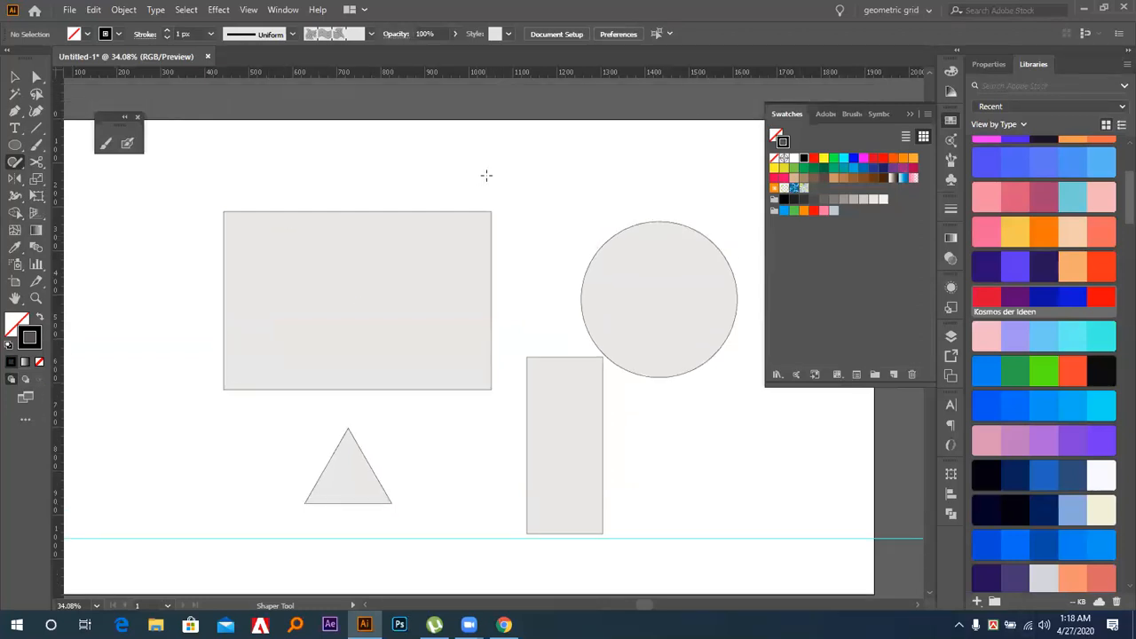
pyautogui.moveTo(486, 157)
pyautogui.mouseDown()
pyautogui.moveTo(361, 254)
pyautogui.moveTo(480, 280)
pyautogui.moveTo(534, 188)
pyautogui.moveTo(468, 157)
pyautogui.moveTo(446, 247)
pyautogui.moveTo(370, 261)
pyautogui.mouseUp()
pyautogui.press('v')
pyautogui.moveTo(229, 146); pyautogui.dragTo(450, 287)
pyautogui.press('Delete')
pyautogui.moveTo(352, 233); pyautogui.dragTo(672, 459)
pyautogui.press('Delete')
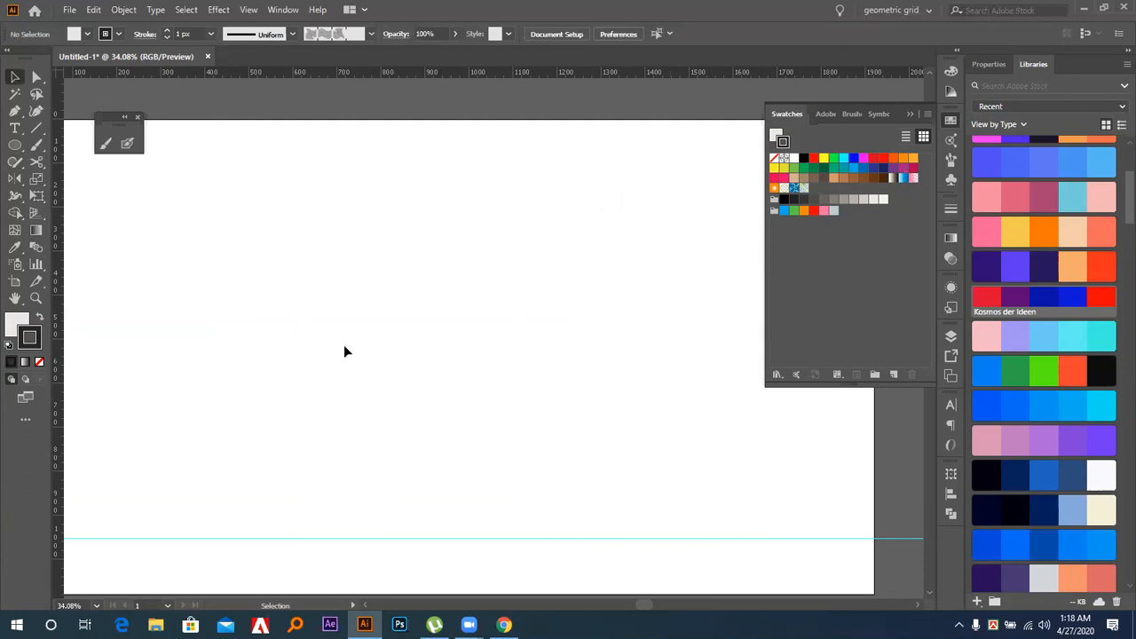
# Sketch two overlapping circles with the Shaper tool, the smaller one on the right about 216 px across
pyautogui.click(15, 163)
pyautogui.moveTo(316, 269)
pyautogui.mouseDown()
pyautogui.moveTo(385, 214)
pyautogui.moveTo(346, 234)
pyautogui.mouseUp()
pyautogui.moveTo(448, 222)
pyautogui.mouseDown()
pyautogui.moveTo(456, 296)
pyautogui.moveTo(398, 284)
pyautogui.moveTo(411, 195)
pyautogui.moveTo(401, 280)
pyautogui.moveTo(394, 274)
pyautogui.moveTo(413, 292)
pyautogui.moveTo(402, 272)
pyautogui.mouseUp()
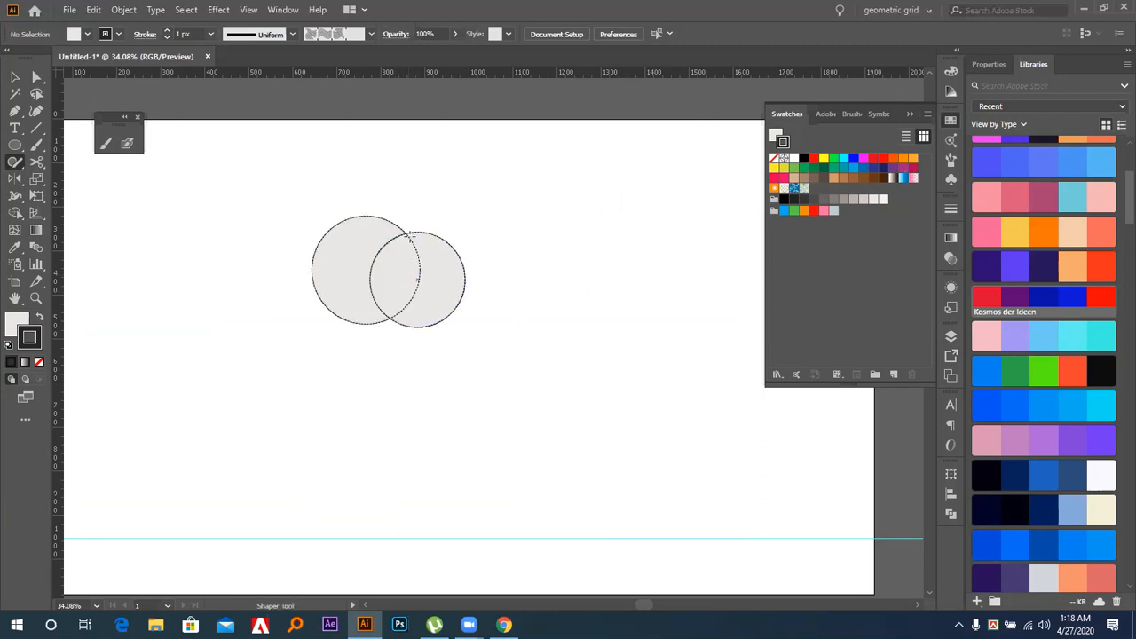
# Scribble over the overlapping circles with the Shaper tool, leaving only the larger left circle
pyautogui.moveTo(411, 232); pyautogui.dragTo(398, 264)
pyautogui.click(404, 275)
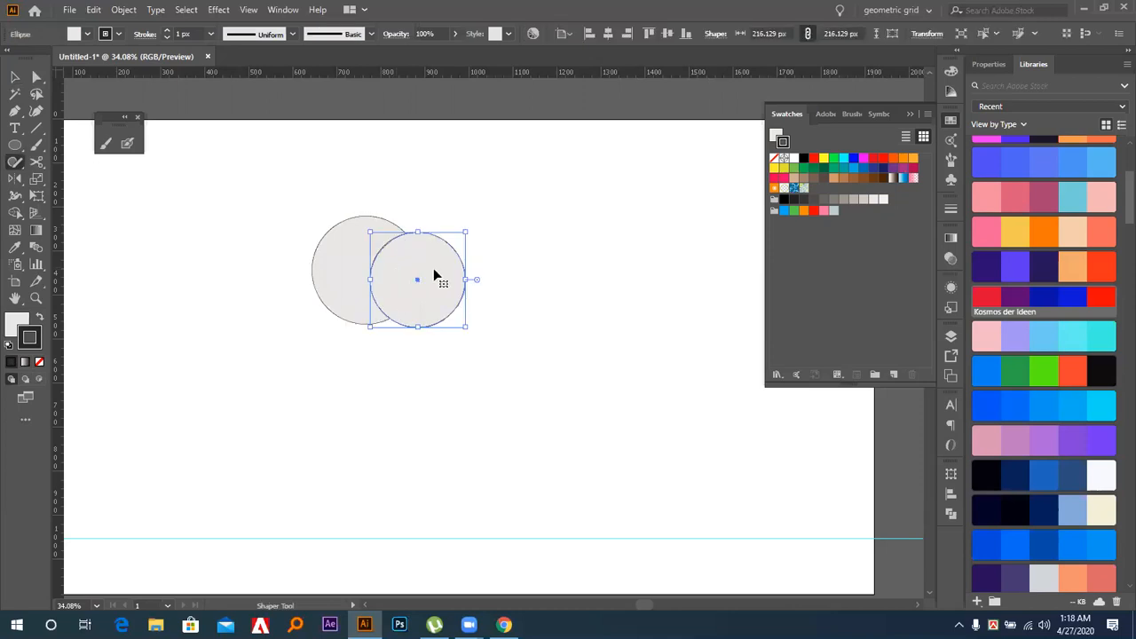
pyautogui.moveTo(380, 254); pyautogui.dragTo(376, 258)
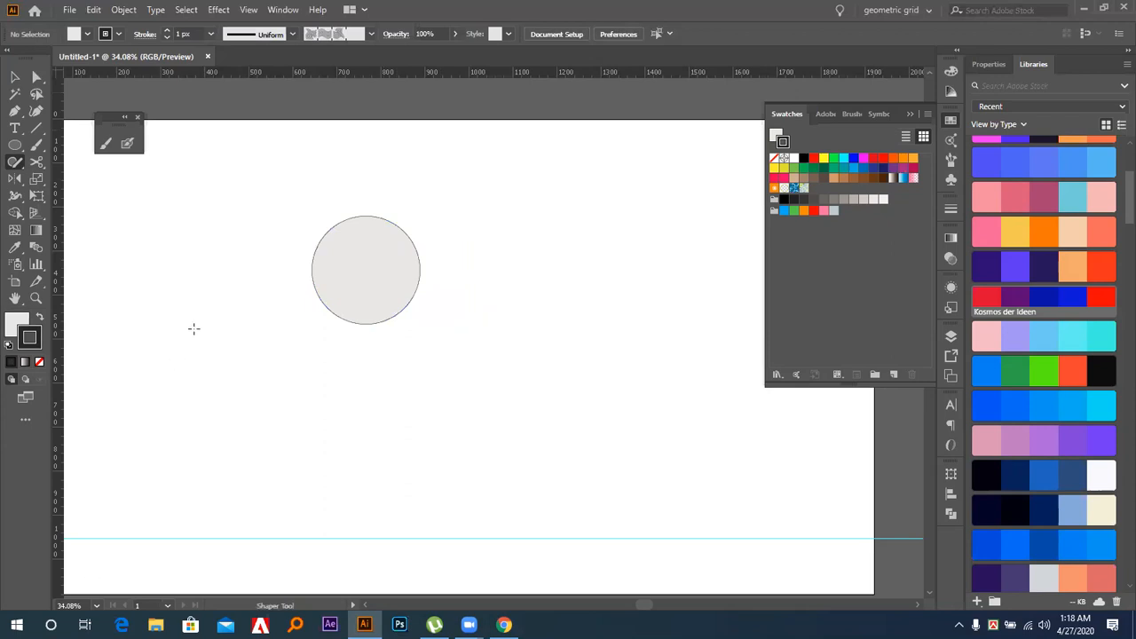
# Sketch a triangle overlapping the circle's lower half with the Shaper tool and shift it slightly down and to the right
pyautogui.moveTo(361, 270)
pyautogui.mouseDown()
pyautogui.moveTo(316, 376)
pyautogui.moveTo(391, 345)
pyautogui.moveTo(363, 280)
pyautogui.mouseUp()
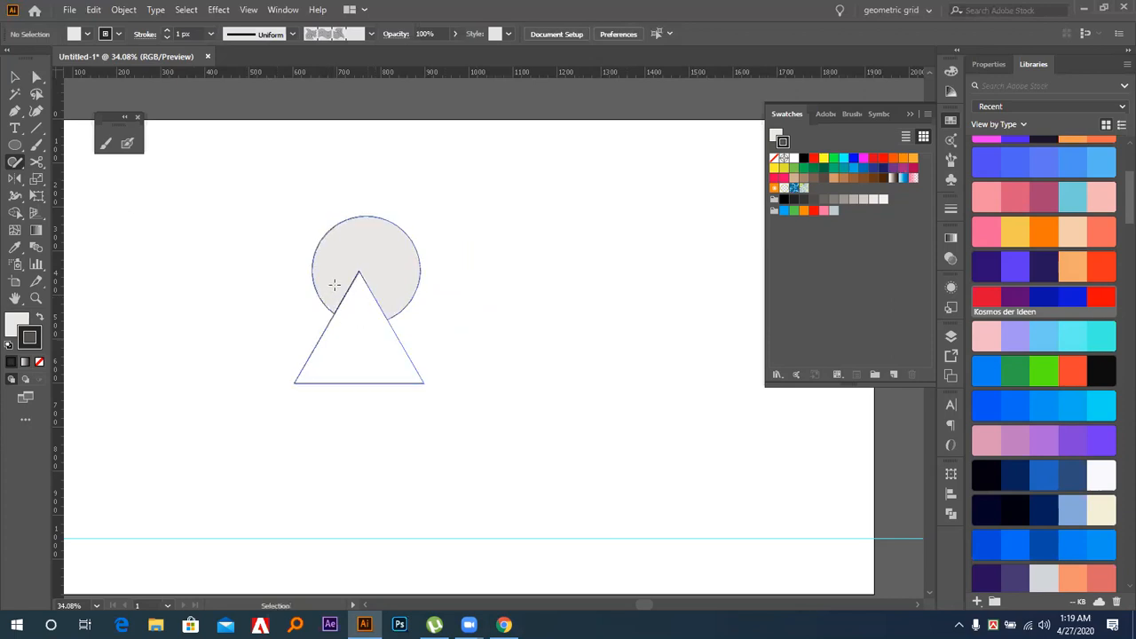
pyautogui.click(363, 302)
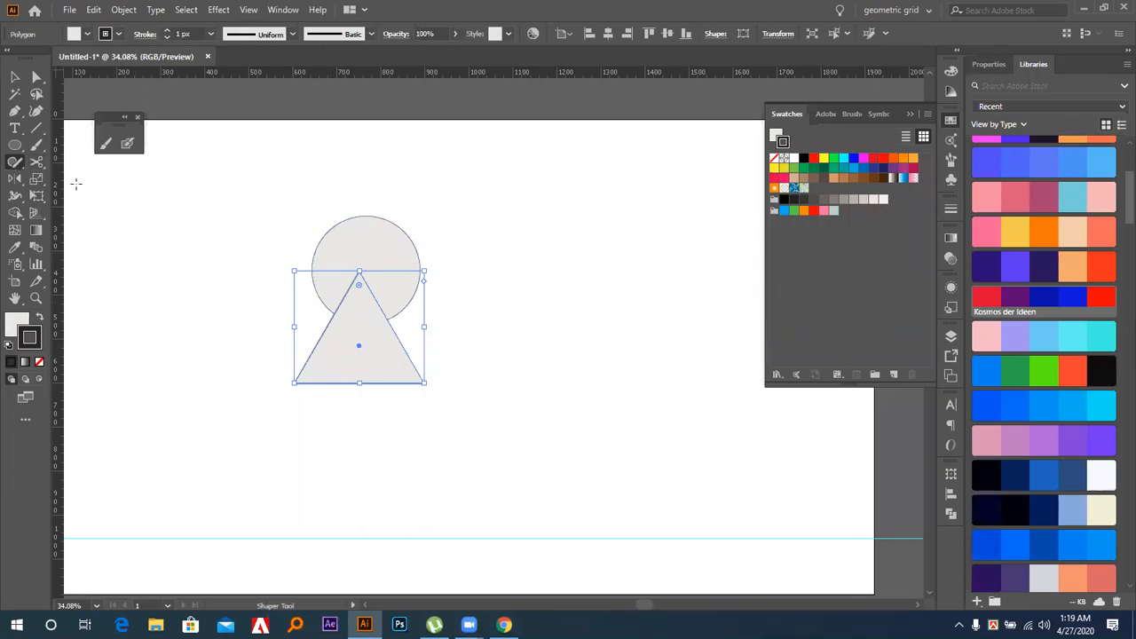
pyautogui.moveTo(336, 264)
pyautogui.mouseDown()
pyautogui.moveTo(354, 285)
pyautogui.moveTo(363, 279)
pyautogui.moveTo(506, 139)
pyautogui.moveTo(445, 210)
pyautogui.mouseUp()
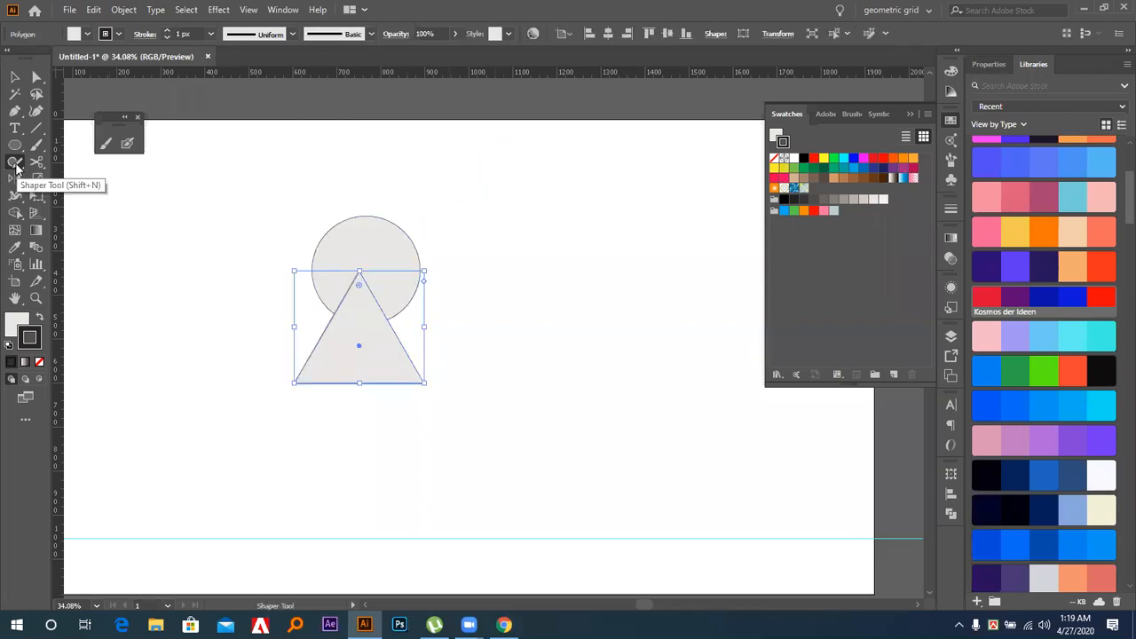
pyautogui.moveTo(355, 303); pyautogui.dragTo(360, 317)
pyautogui.click(14, 78)
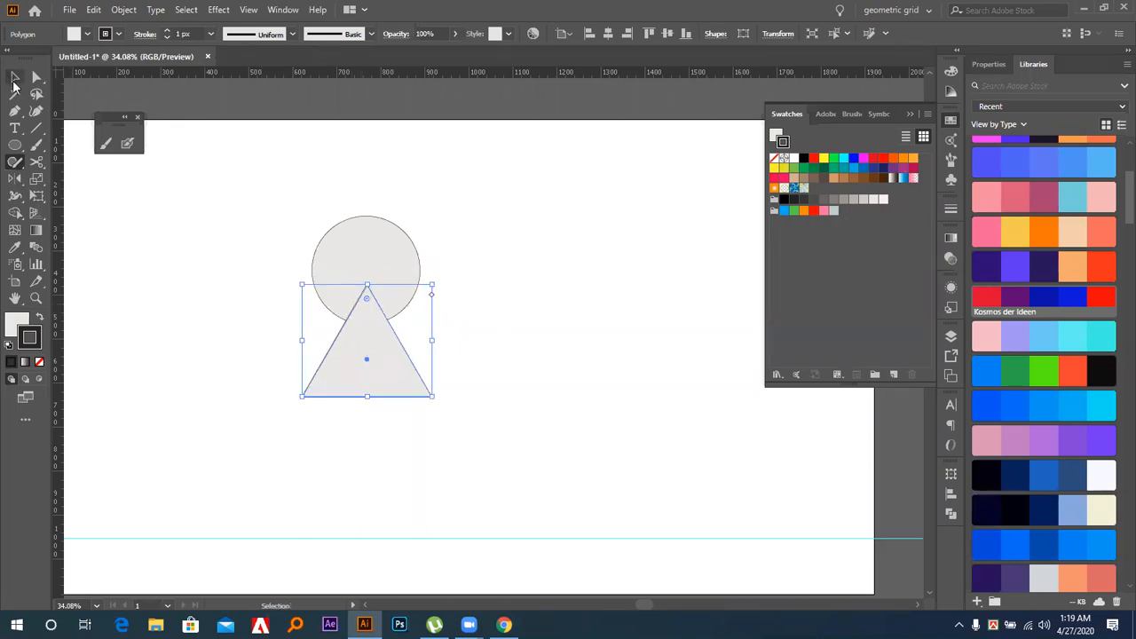
# Replace the circle and triangle with a Shaper tool ellipse overlapped at its upper right by a smaller circle, with the overlap cut out
pyautogui.click(418, 360)
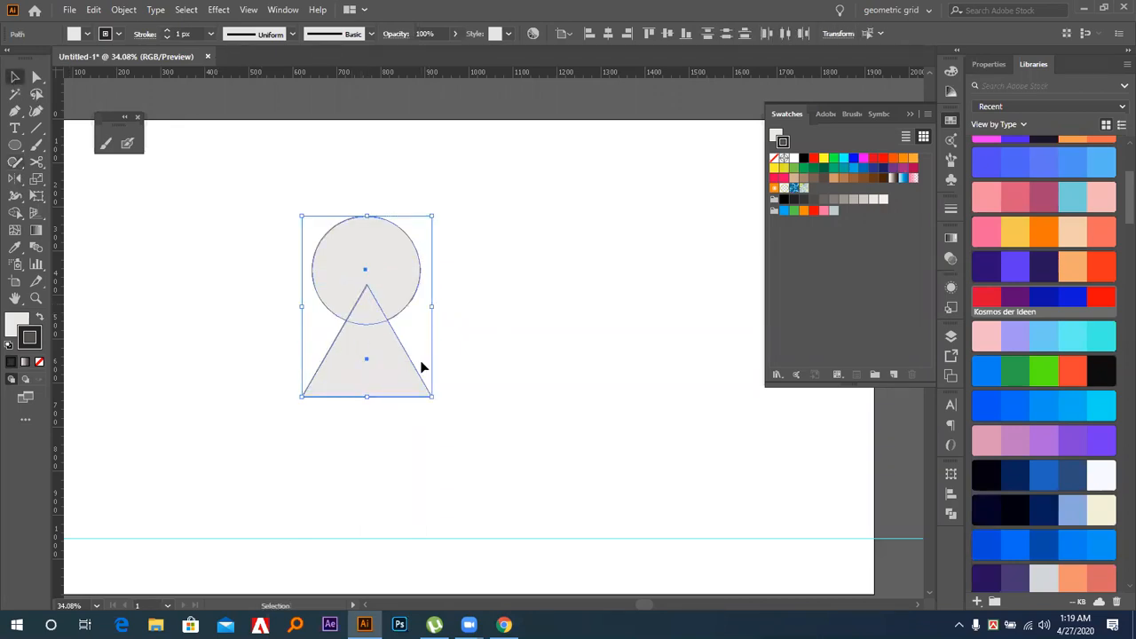
pyautogui.press('Delete')
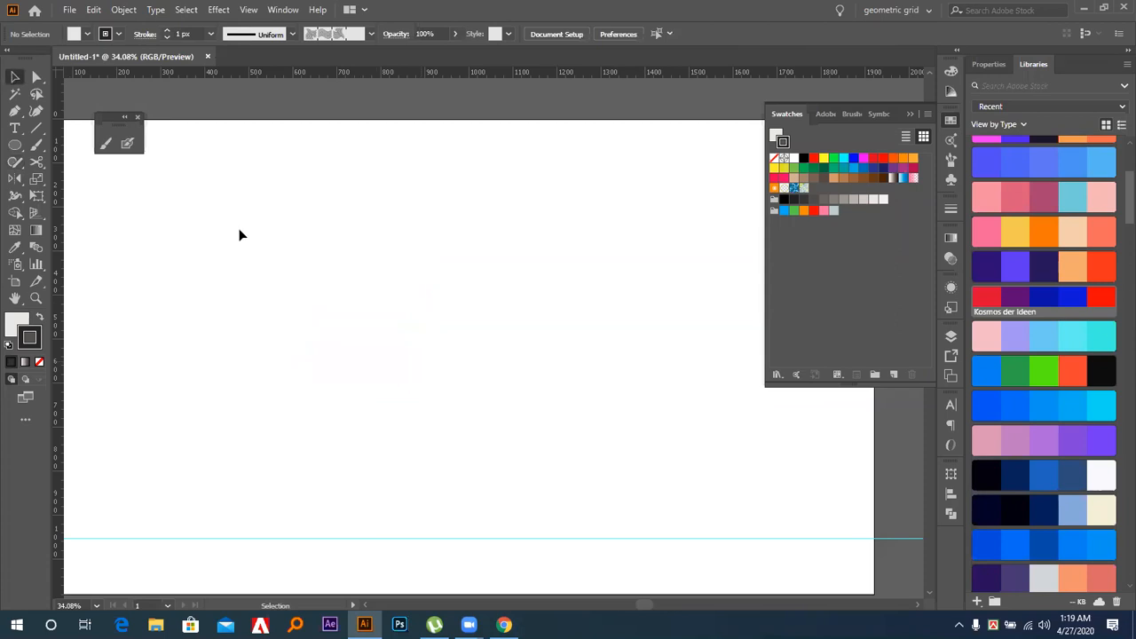
pyautogui.click(14, 144)
pyautogui.click(15, 162)
pyautogui.moveTo(363, 310)
pyautogui.mouseDown()
pyautogui.moveTo(363, 381)
pyautogui.moveTo(404, 293)
pyautogui.moveTo(391, 330)
pyautogui.mouseUp()
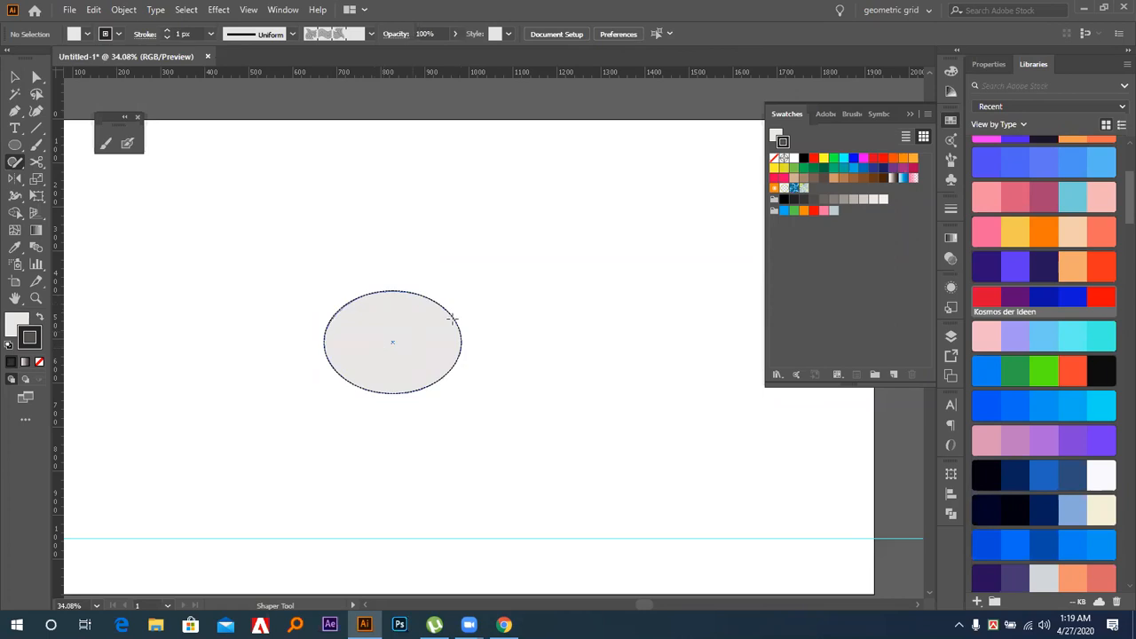
pyautogui.moveTo(401, 252)
pyautogui.mouseDown()
pyautogui.moveTo(480, 315)
pyautogui.moveTo(415, 261)
pyautogui.moveTo(438, 327)
pyautogui.moveTo(408, 291)
pyautogui.moveTo(433, 328)
pyautogui.mouseUp()
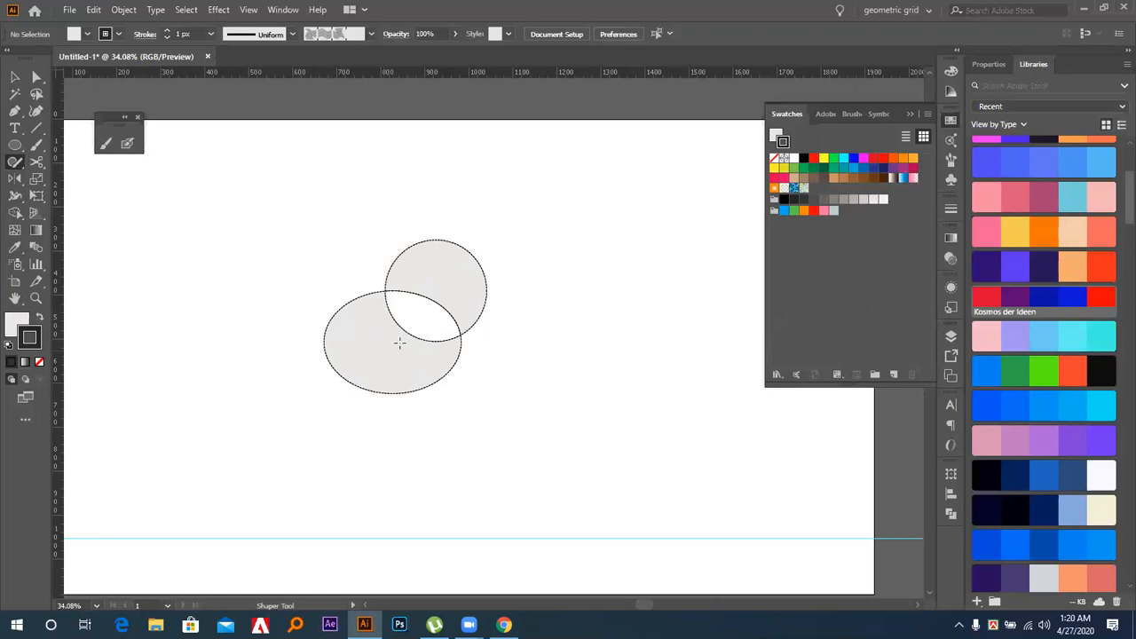
# Scribble over the remaining filled part of the upper circle with the Shaper tool to remove its fill
pyautogui.moveTo(444, 272)
pyautogui.mouseDown()
pyautogui.moveTo(462, 296)
pyautogui.moveTo(449, 303)
pyautogui.mouseUp()
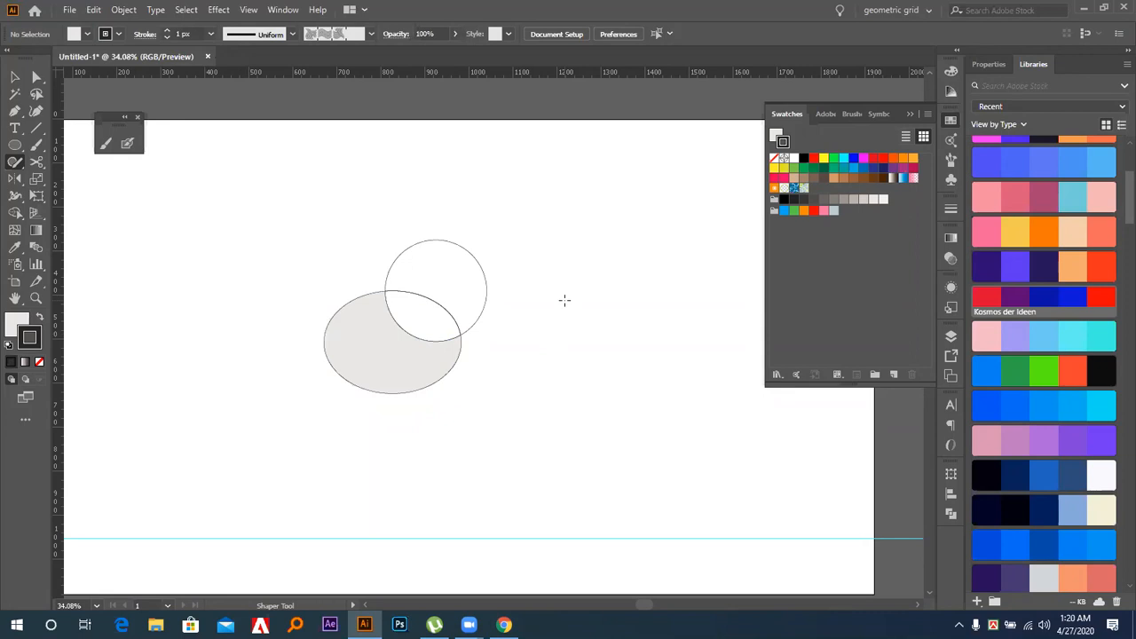
pyautogui.moveTo(607, 345)
pyautogui.mouseDown()
pyautogui.moveTo(542, 314)
pyautogui.moveTo(527, 349)
pyautogui.moveTo(572, 367)
pyautogui.moveTo(538, 398)
pyautogui.moveTo(556, 434)
pyautogui.moveTo(593, 417)
pyautogui.moveTo(579, 477)
pyautogui.moveTo(660, 451)
pyautogui.moveTo(657, 401)
pyautogui.moveTo(709, 348)
pyautogui.moveTo(690, 327)
pyautogui.moveTo(663, 333)
pyautogui.moveTo(629, 256)
pyautogui.moveTo(601, 337)
pyautogui.mouseUp()
pyautogui.moveTo(644, 264)
pyautogui.mouseDown()
pyautogui.moveTo(589, 217)
pyautogui.moveTo(598, 293)
pyautogui.moveTo(560, 310)
pyautogui.moveTo(629, 357)
pyautogui.moveTo(648, 349)
pyautogui.moveTo(700, 268)
pyautogui.moveTo(646, 252)
pyautogui.mouseUp()
# Select the whole Shaper group of ellipse and circle and delete it
pyautogui.click(14, 77)
pyautogui.moveTo(260, 190); pyautogui.dragTo(510, 347)
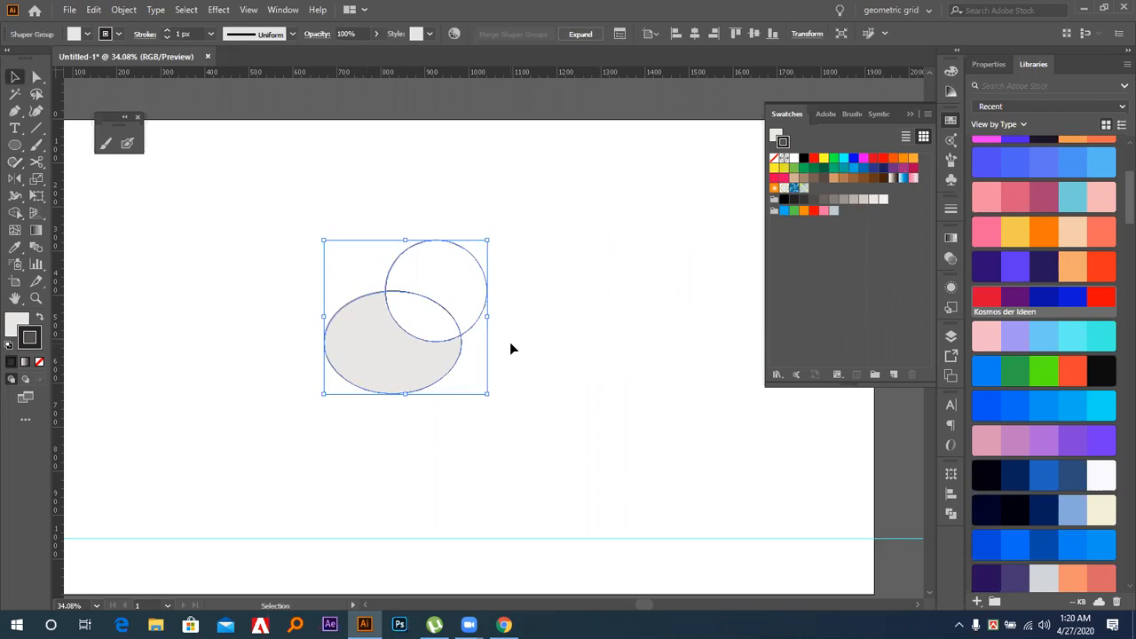
pyautogui.press('Delete')
# Sketch a circle with the Shaper tool and a smaller one overlapping its right side, with the overlap cut out
pyautogui.click(14, 162)
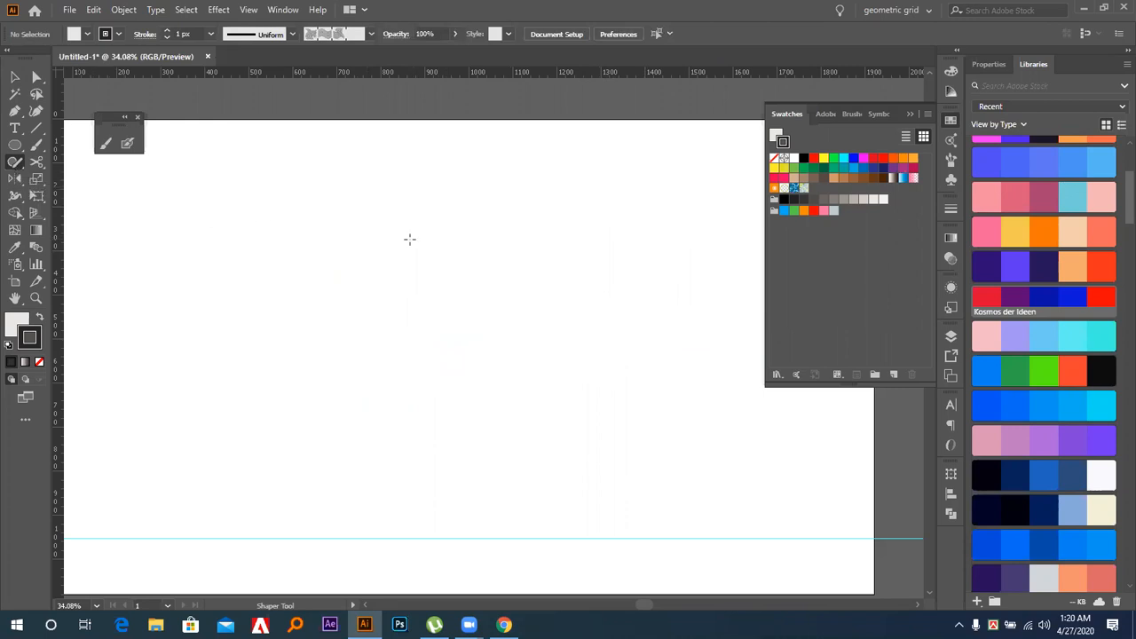
pyautogui.moveTo(397, 327); pyautogui.dragTo(424, 286)
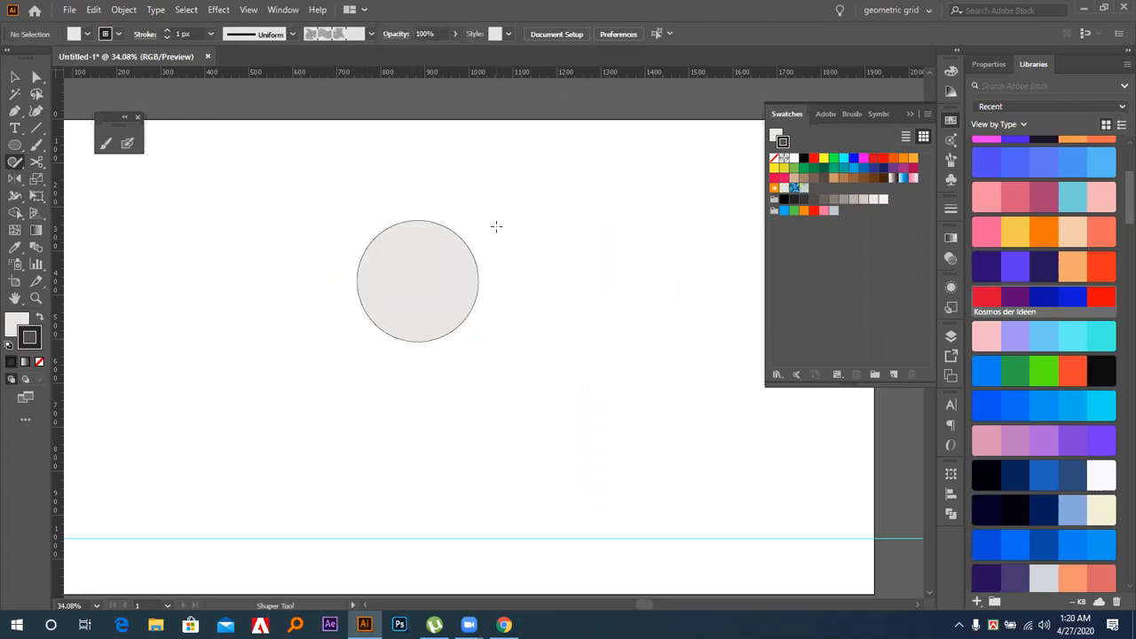
pyautogui.moveTo(513, 314)
pyautogui.mouseDown()
pyautogui.moveTo(489, 242)
pyautogui.moveTo(463, 301)
pyautogui.mouseUp()
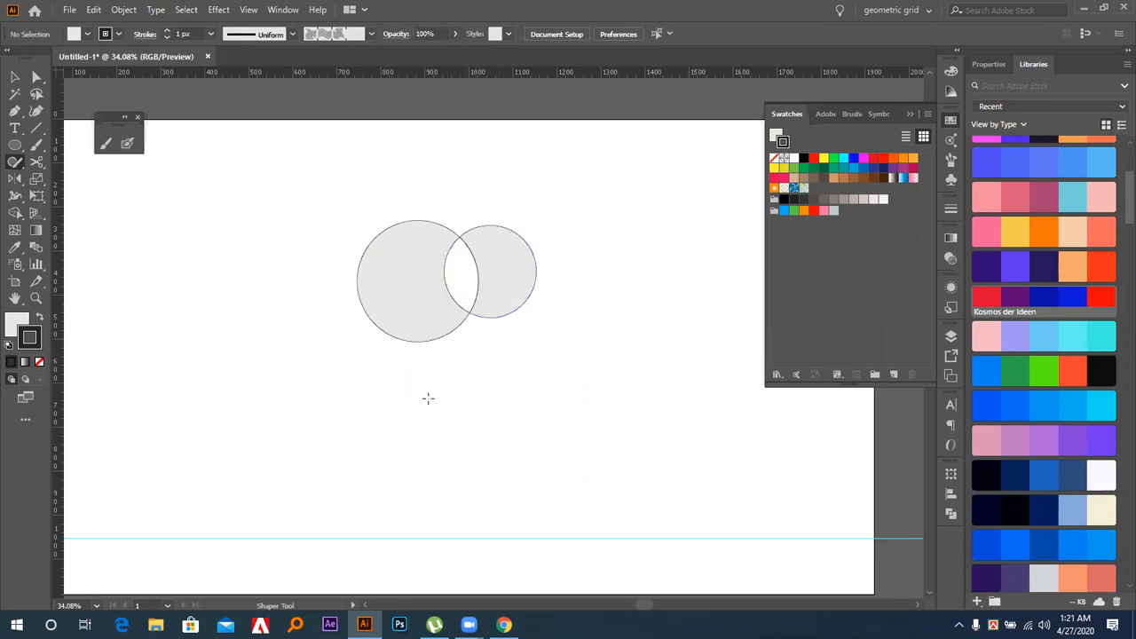
# Delete the two overlapping circles to clear the artboard
pyautogui.press('v')
pyautogui.moveTo(235, 196); pyautogui.dragTo(522, 299)
pyautogui.press('Delete')
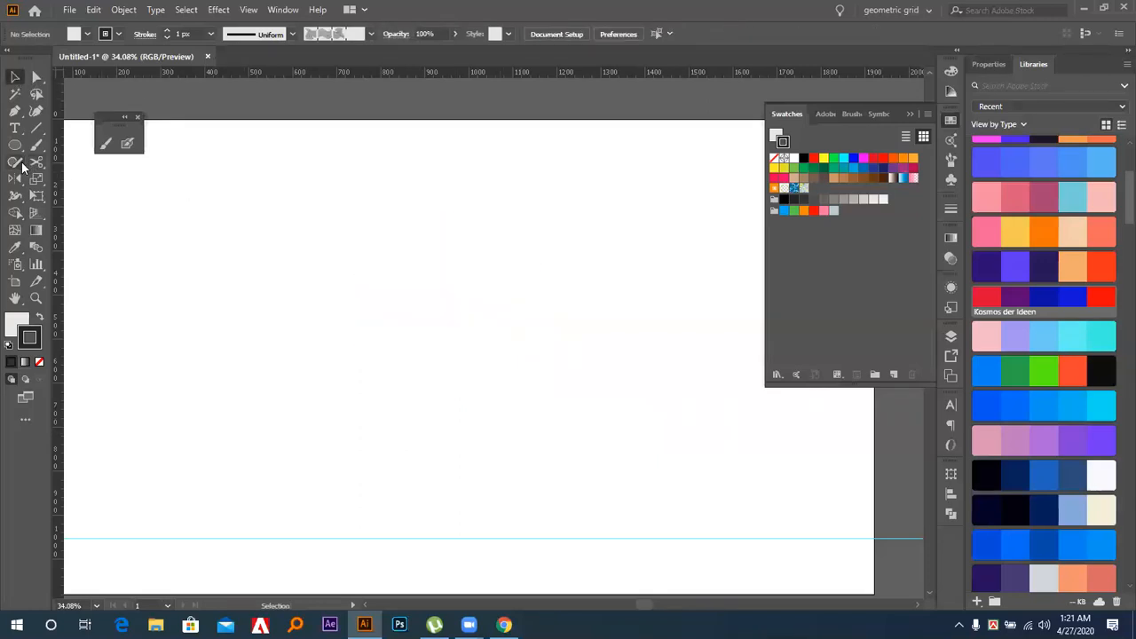
# Detach the Shaper tool group as a floating palette over the upper left of the artboard
pyautogui.click(15, 162)
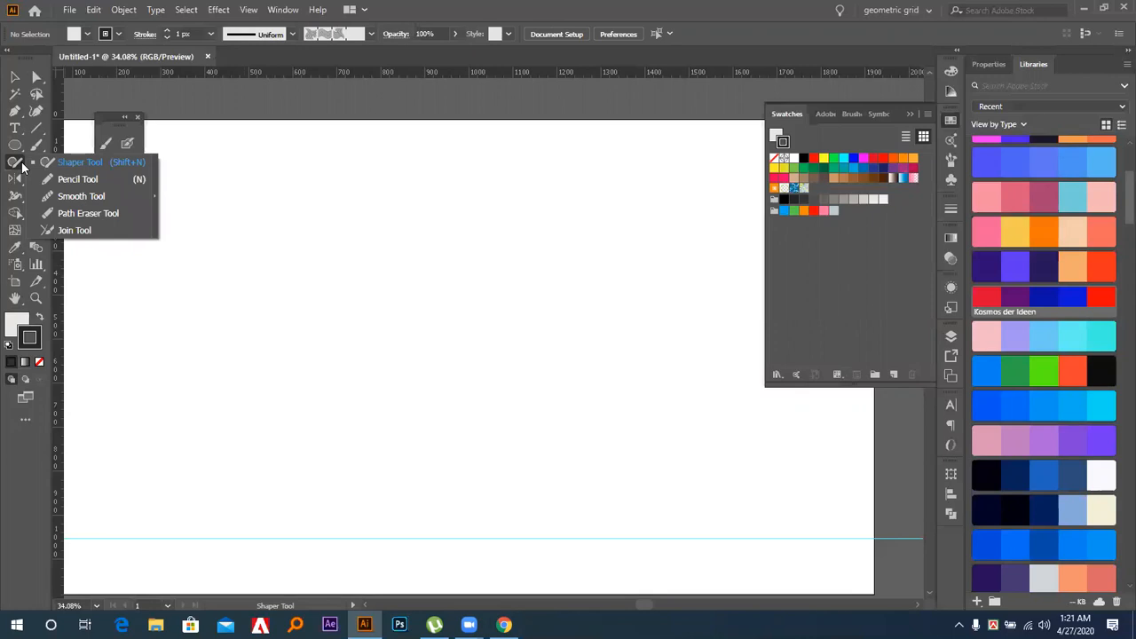
pyautogui.click(156, 203)
pyautogui.moveTo(60, 166); pyautogui.dragTo(160, 180)
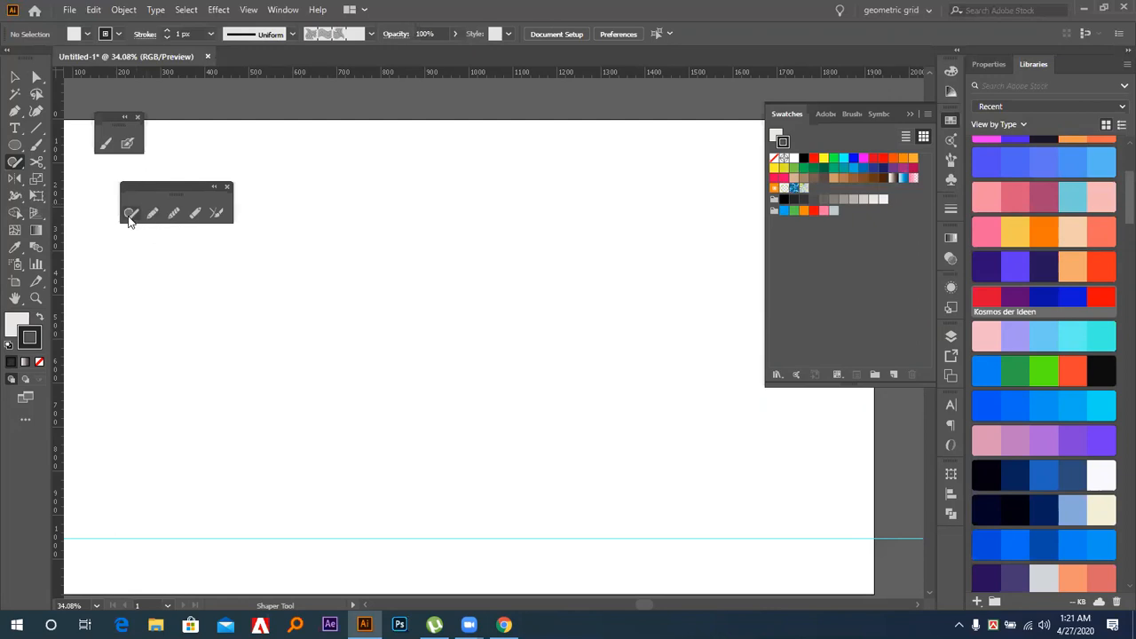
# Draw two freehand curves with the Pencil tool, a large hooked one and a shorter one below it
pyautogui.click(153, 215)
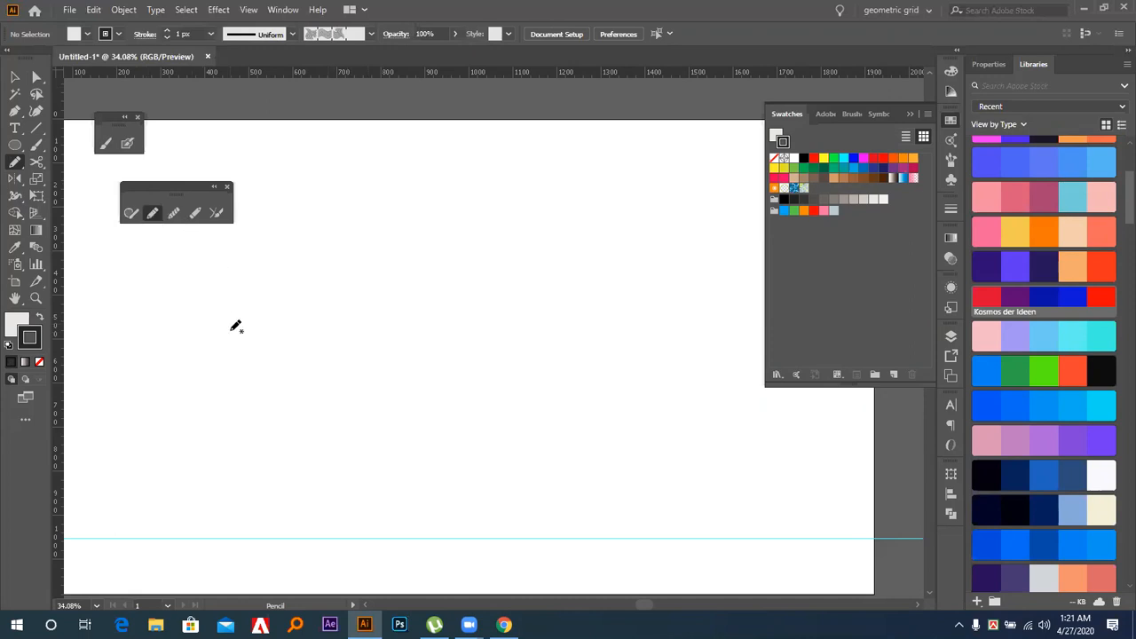
pyautogui.moveTo(227, 394)
pyautogui.mouseDown()
pyautogui.moveTo(334, 345)
pyautogui.moveTo(451, 291)
pyautogui.moveTo(365, 237)
pyautogui.mouseUp()
pyautogui.moveTo(280, 397); pyautogui.dragTo(470, 348)
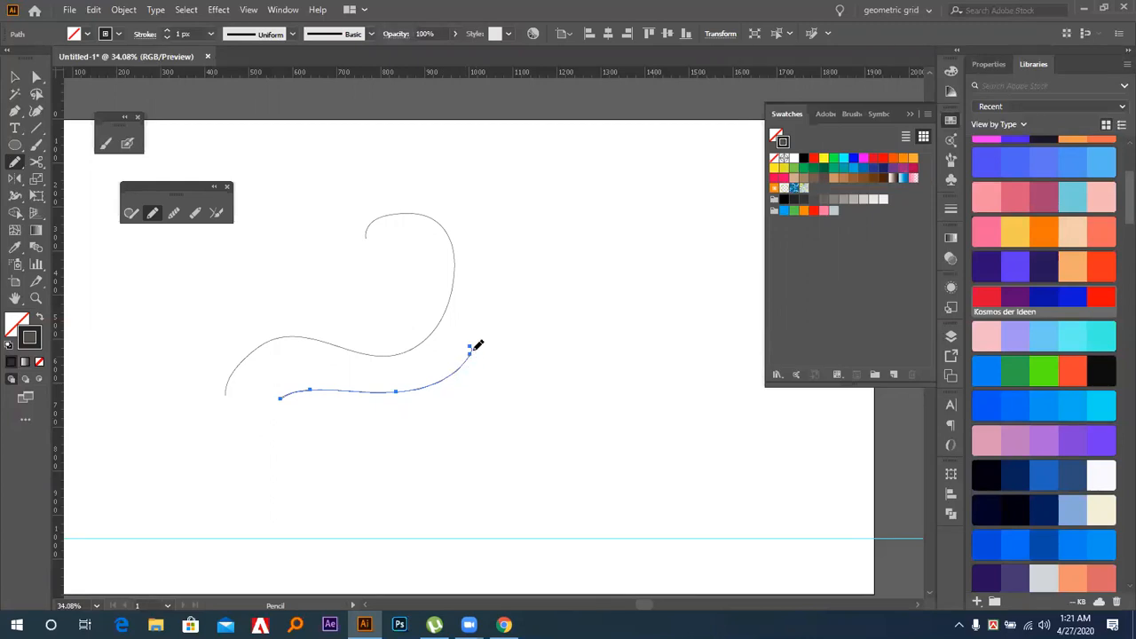
# Reshape the lower curve with the Pencil tool, redrawing its right end up into a hook and its left part downward
pyautogui.moveTo(436, 380)
pyautogui.mouseDown()
pyautogui.moveTo(586, 241)
pyautogui.moveTo(559, 214)
pyautogui.mouseUp()
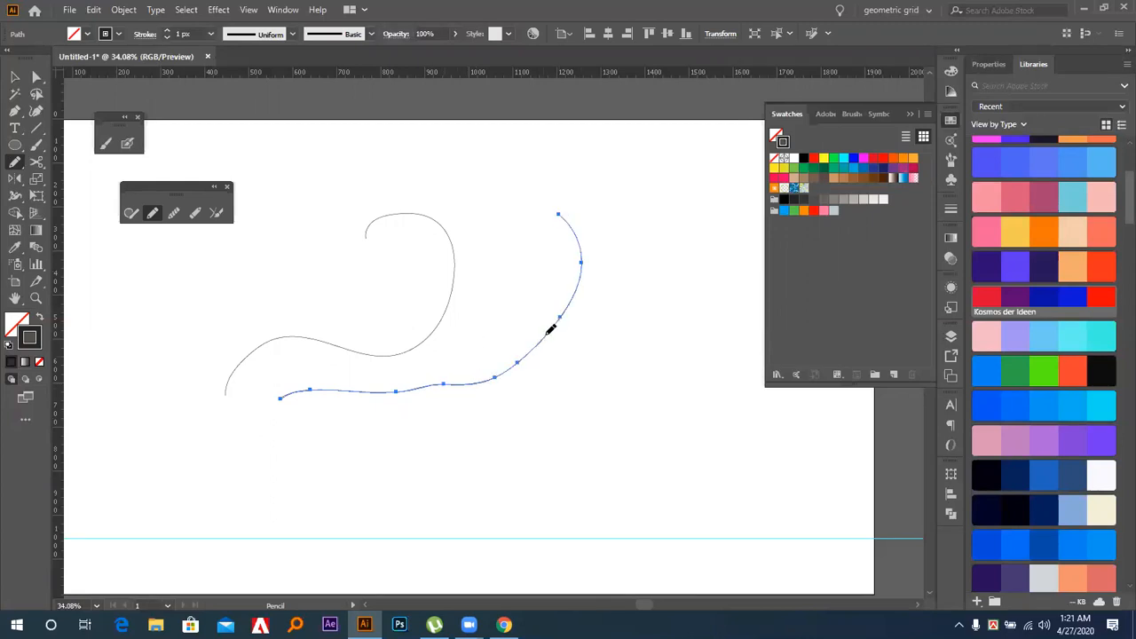
pyautogui.moveTo(545, 332)
pyautogui.mouseDown()
pyautogui.moveTo(635, 224)
pyautogui.moveTo(574, 173)
pyautogui.mouseUp()
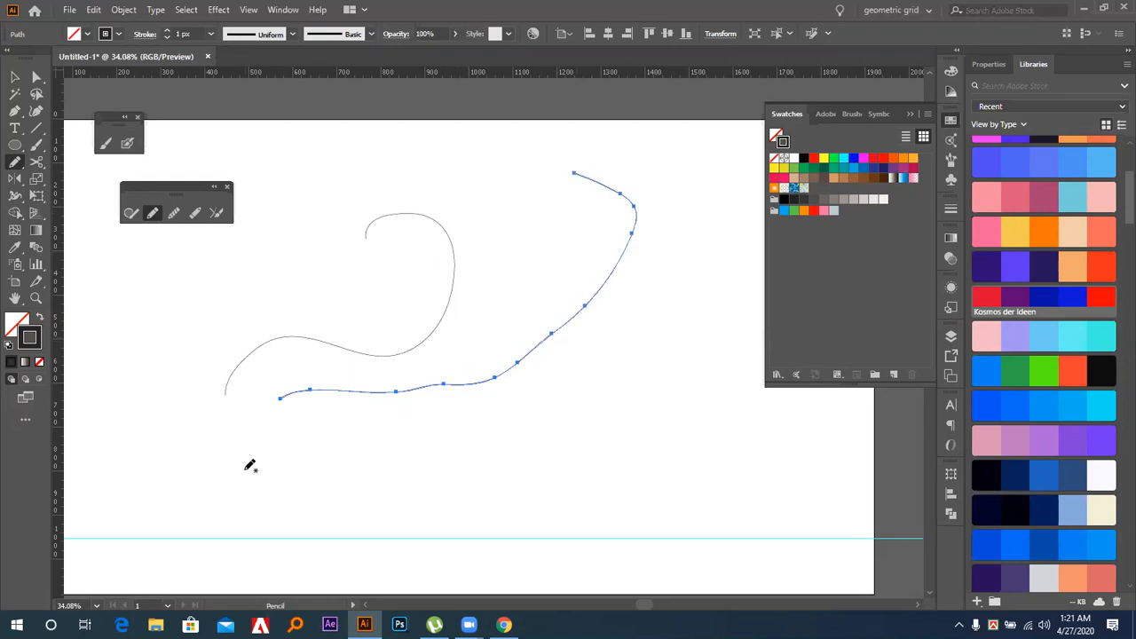
pyautogui.moveTo(515, 362)
pyautogui.mouseDown()
pyautogui.moveTo(374, 502)
pyautogui.moveTo(471, 516)
pyautogui.mouseUp()
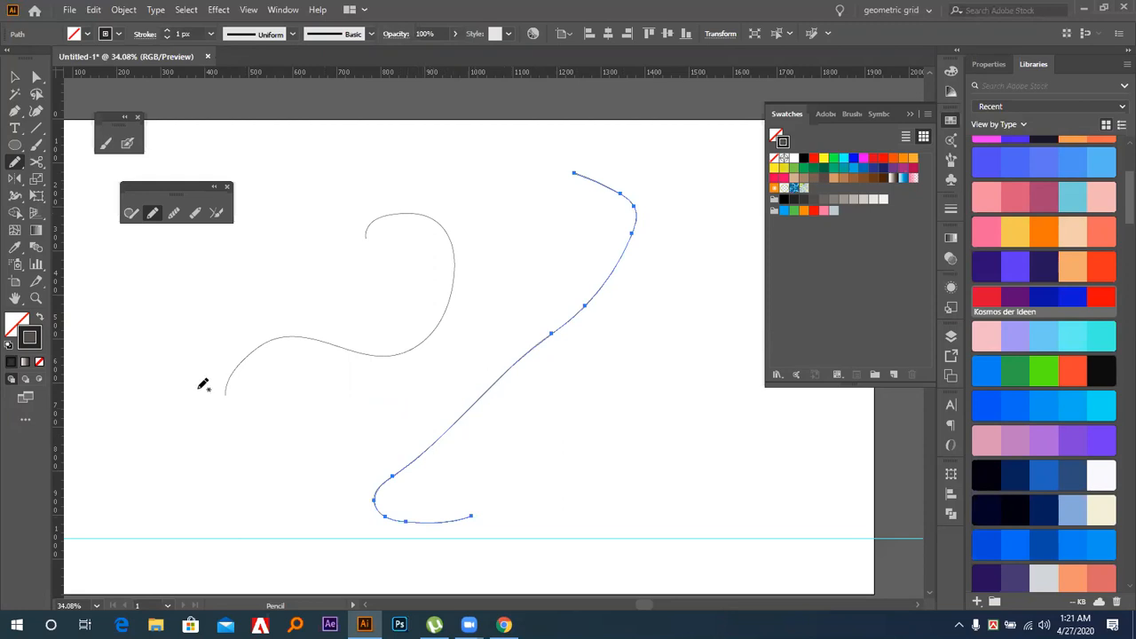
# Select both freehand Pencil curves and delete them
pyautogui.click(15, 77)
pyautogui.moveTo(288, 142); pyautogui.dragTo(697, 319)
pyautogui.press('Delete')
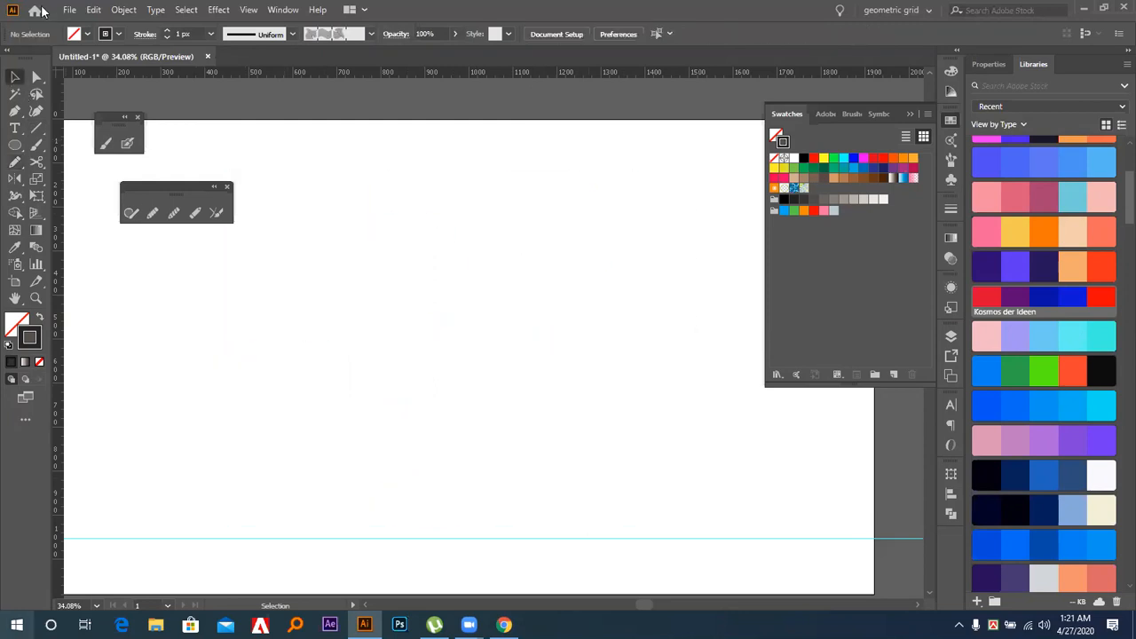
# Draw a long wavy path with the Pencil tool and redraw its left end upward and right end downward into an S-shape
pyautogui.click(153, 213)
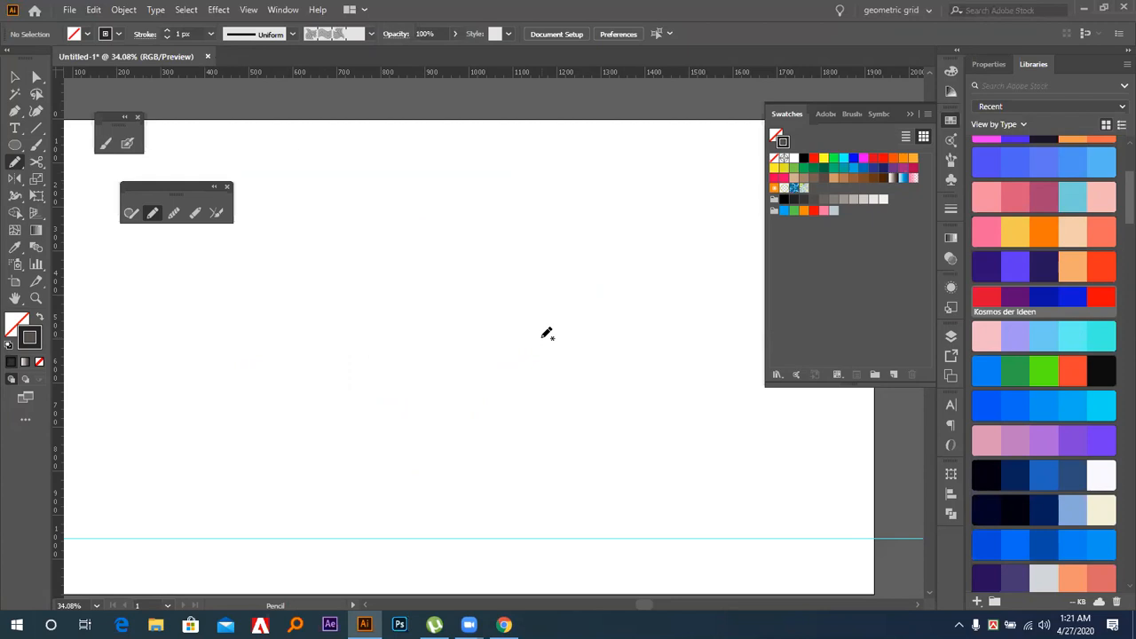
pyautogui.moveTo(542, 336)
pyautogui.mouseDown()
pyautogui.moveTo(529, 309)
pyautogui.moveTo(471, 271)
pyautogui.moveTo(279, 301)
pyautogui.moveTo(190, 254)
pyautogui.mouseUp()
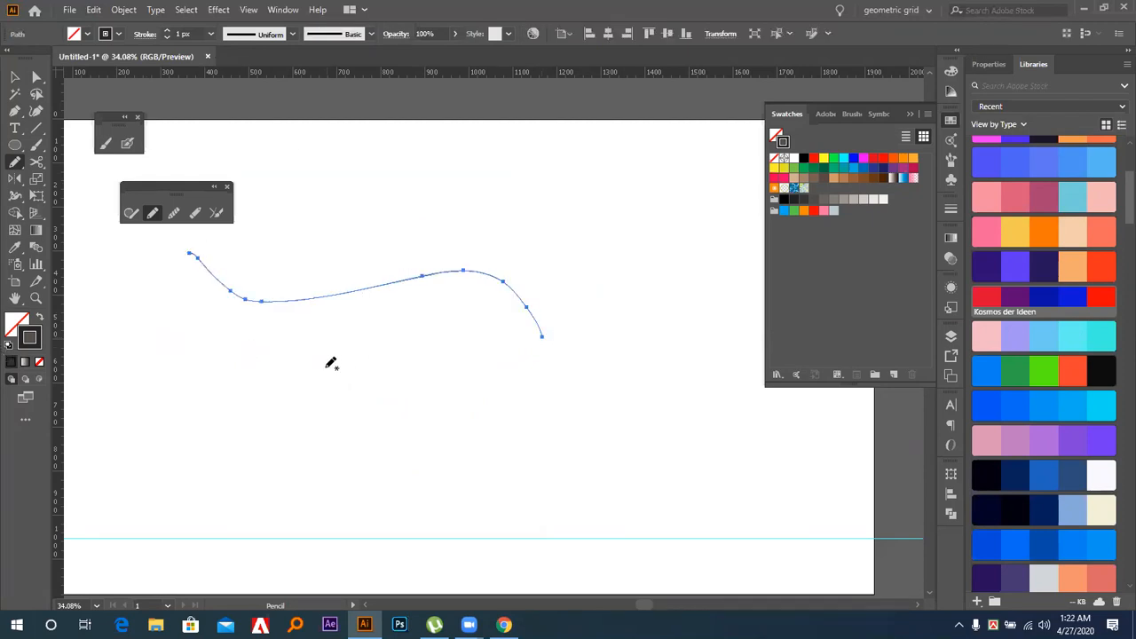
pyautogui.moveTo(400, 377); pyautogui.dragTo(505, 394)
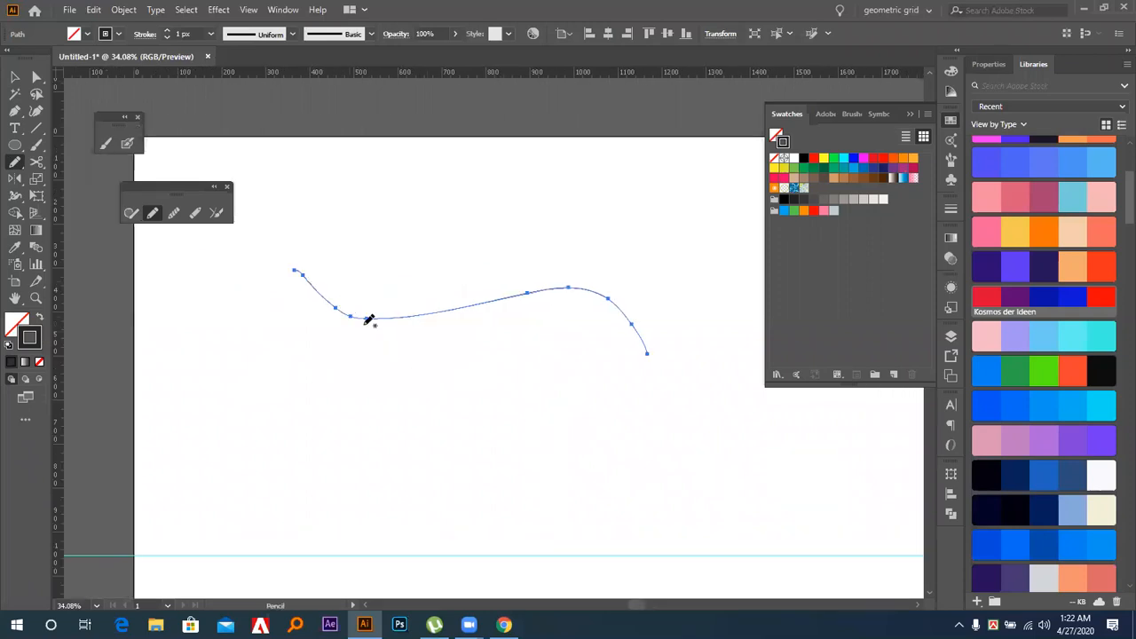
pyautogui.moveTo(408, 314)
pyautogui.mouseDown()
pyautogui.moveTo(355, 304)
pyautogui.moveTo(327, 276)
pyautogui.moveTo(331, 201)
pyautogui.moveTo(354, 178)
pyautogui.mouseUp()
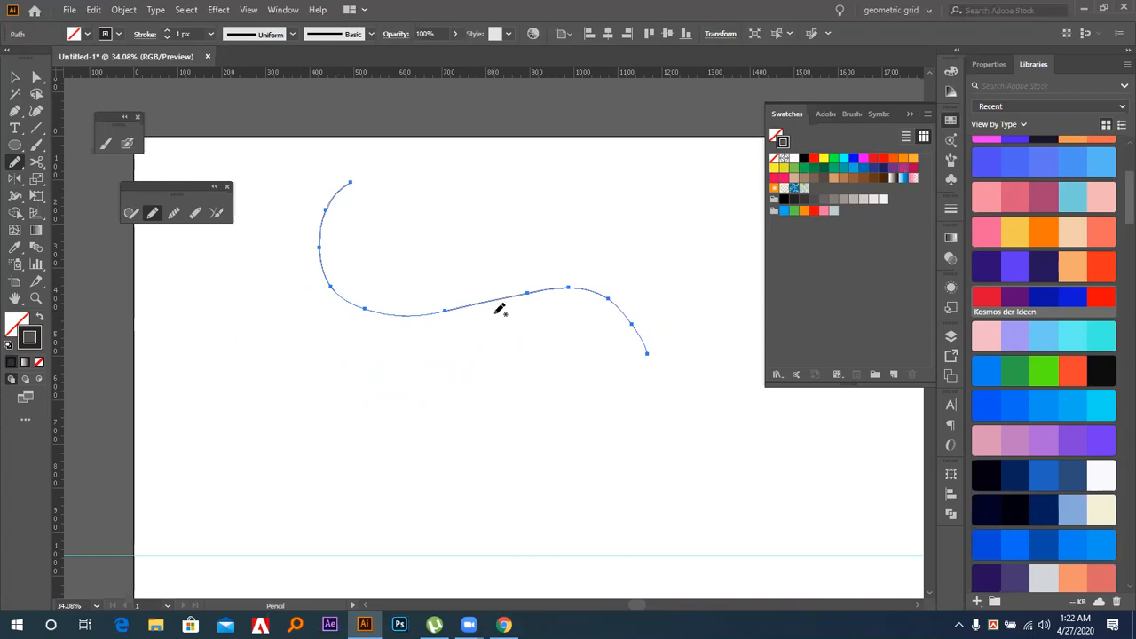
pyautogui.moveTo(499, 296)
pyautogui.mouseDown()
pyautogui.moveTo(552, 376)
pyautogui.moveTo(530, 410)
pyautogui.mouseUp()
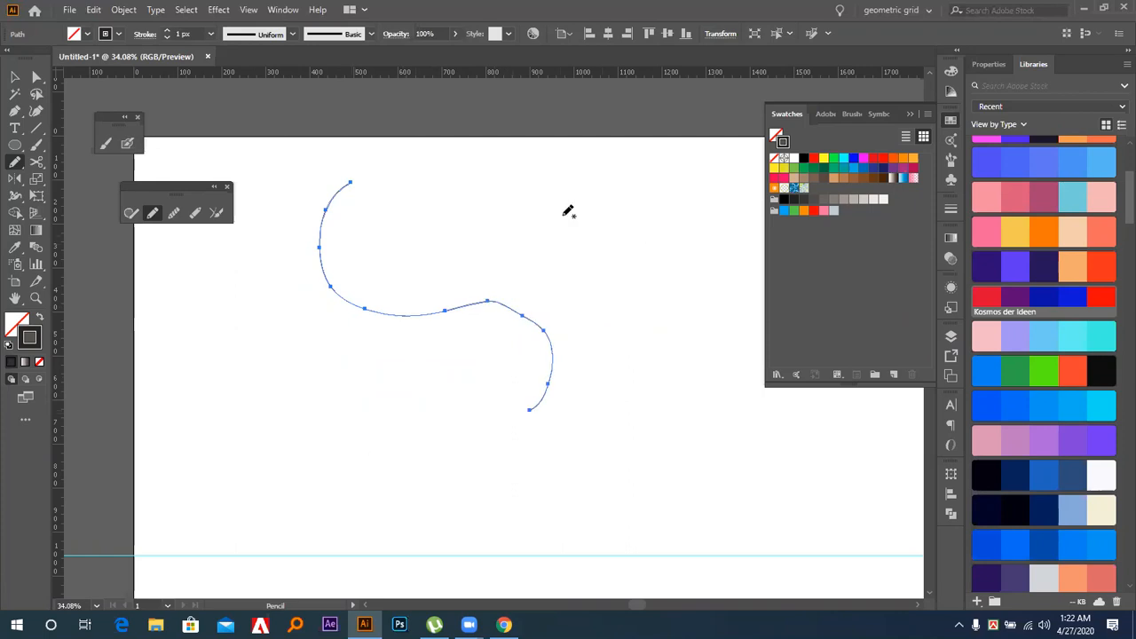
# Smooth the bends of the S-shaped path with the Smooth tool along its right and lower-left curves
pyautogui.press('space')
pyautogui.moveTo(501, 221); pyautogui.dragTo(464, 223)
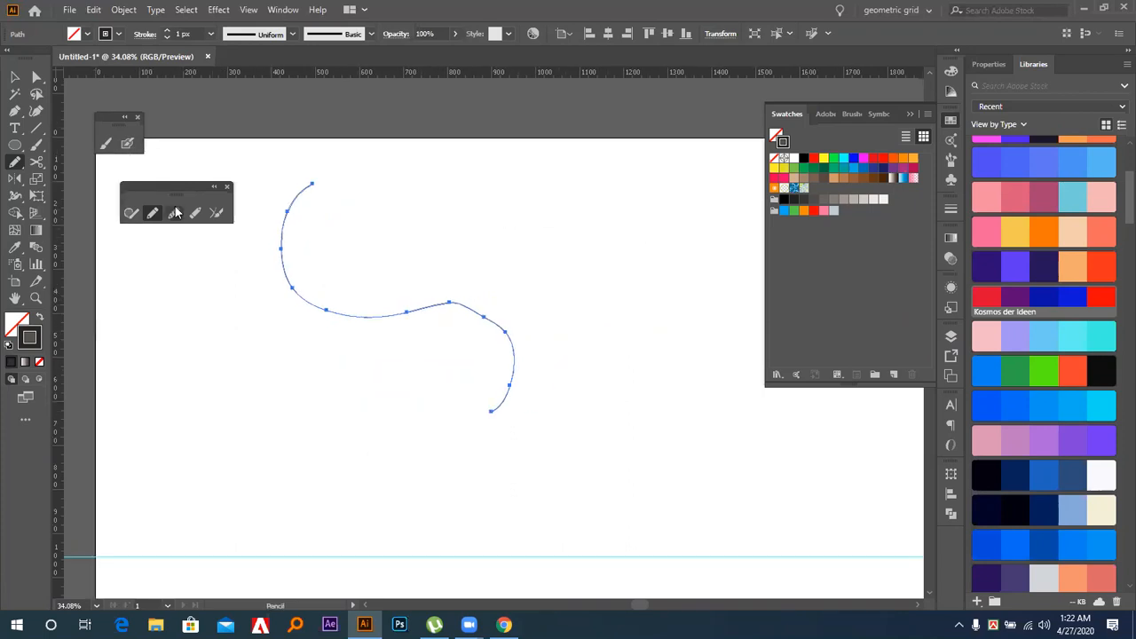
pyautogui.click(175, 214)
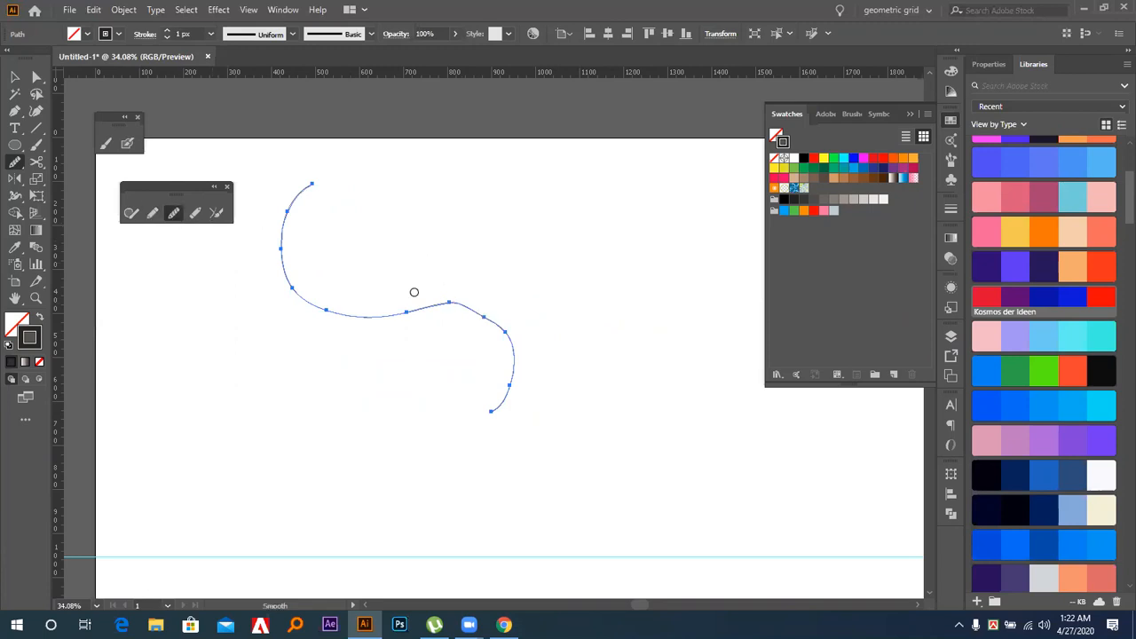
pyautogui.keyDown('ctrl'); pyautogui.click(189, 174); pyautogui.keyUp('ctrl')
pyautogui.keyDown('ctrl'); pyautogui.click(281, 250); pyautogui.keyUp('ctrl')
pyautogui.moveTo(428, 302)
pyautogui.mouseDown()
pyautogui.moveTo(506, 328)
pyautogui.moveTo(499, 337)
pyautogui.mouseUp()
pyautogui.moveTo(507, 381); pyautogui.dragTo(505, 400)
pyautogui.moveTo(406, 312)
pyautogui.mouseDown()
pyautogui.moveTo(362, 324)
pyautogui.moveTo(408, 310)
pyautogui.moveTo(356, 321)
pyautogui.moveTo(230, 311)
pyautogui.mouseUp()
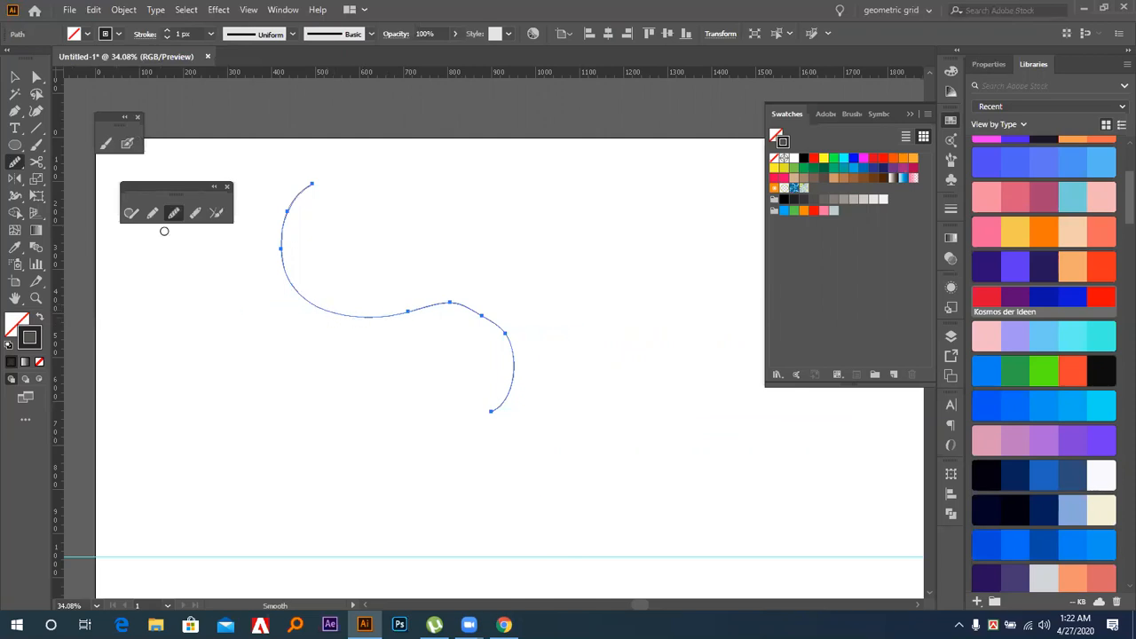
# Erase the upper-left stretch and parts of the middle of the S-shaped path with the Path Eraser tool
pyautogui.click(190, 214)
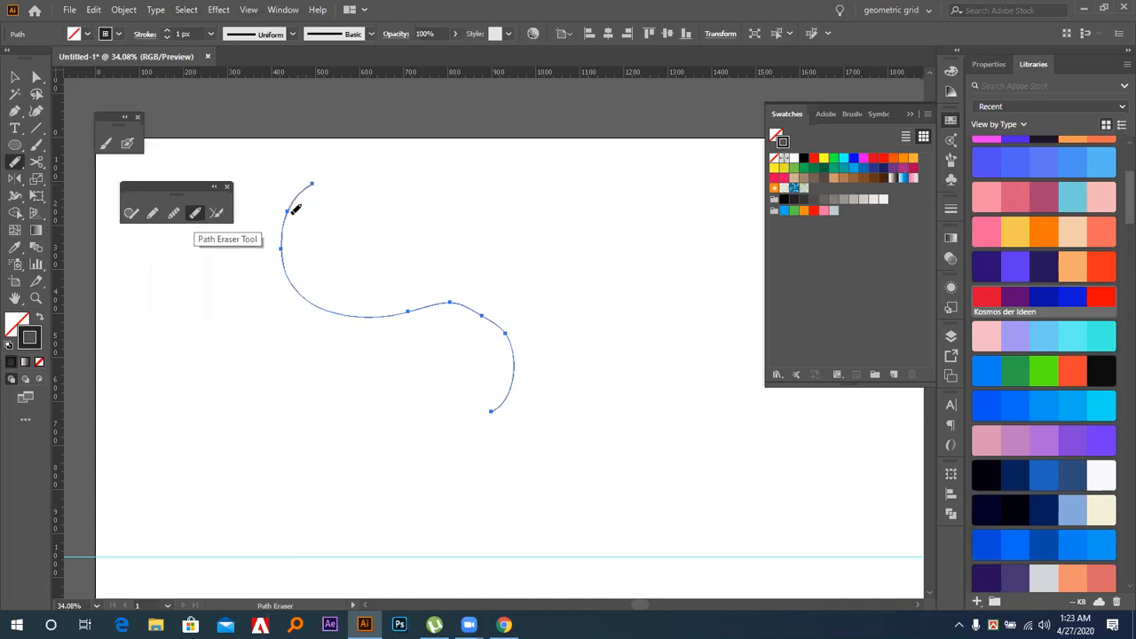
pyautogui.moveTo(317, 178)
pyautogui.mouseDown()
pyautogui.moveTo(284, 216)
pyautogui.moveTo(285, 269)
pyautogui.moveTo(294, 290)
pyautogui.moveTo(370, 340)
pyautogui.mouseUp()
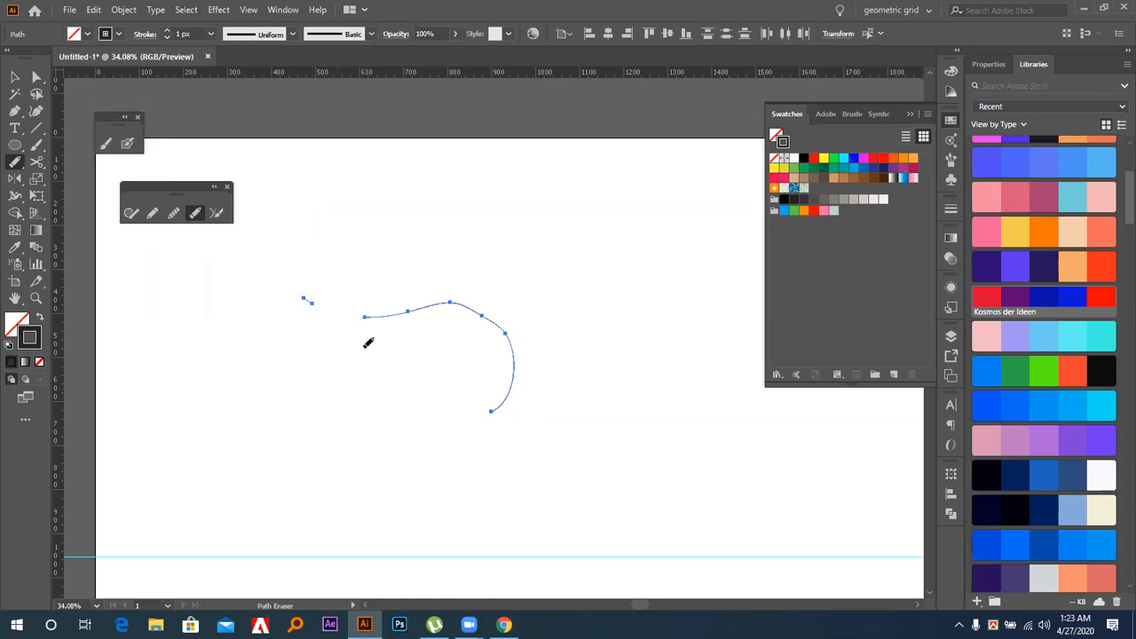
pyautogui.moveTo(426, 307); pyautogui.dragTo(463, 302)
pyautogui.moveTo(364, 316); pyautogui.dragTo(395, 310)
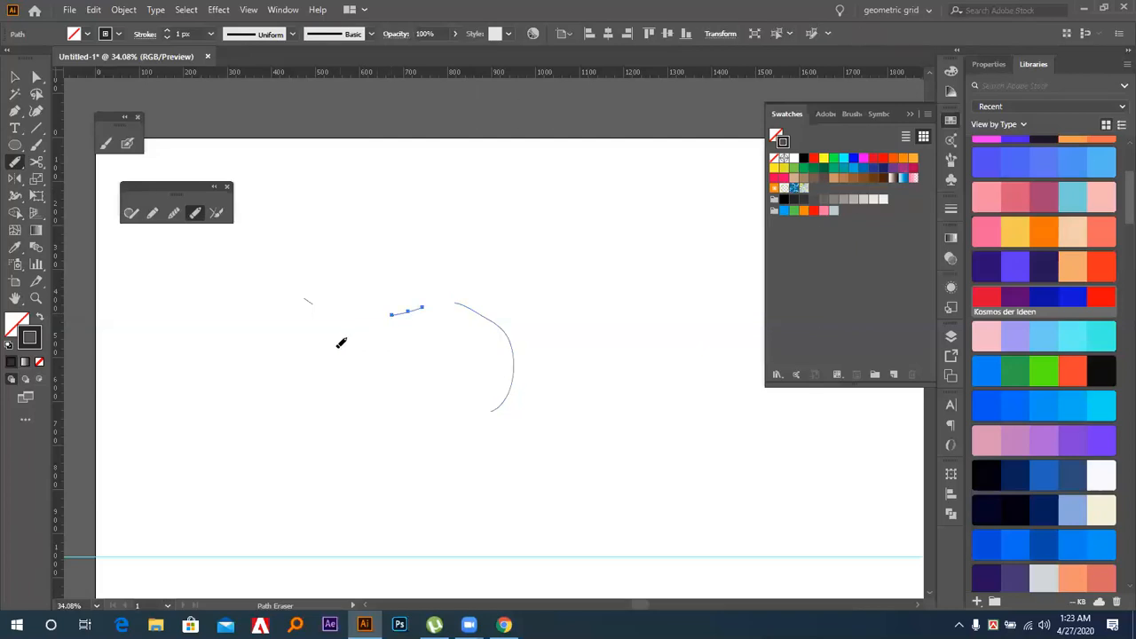
pyautogui.moveTo(311, 302)
pyautogui.mouseDown()
pyautogui.moveTo(278, 279)
pyautogui.moveTo(279, 298)
pyautogui.mouseUp()
# Delete the remaining fragments of the erased path
pyautogui.click(15, 77)
pyautogui.moveTo(286, 256); pyautogui.dragTo(581, 392)
pyautogui.press('Delete')
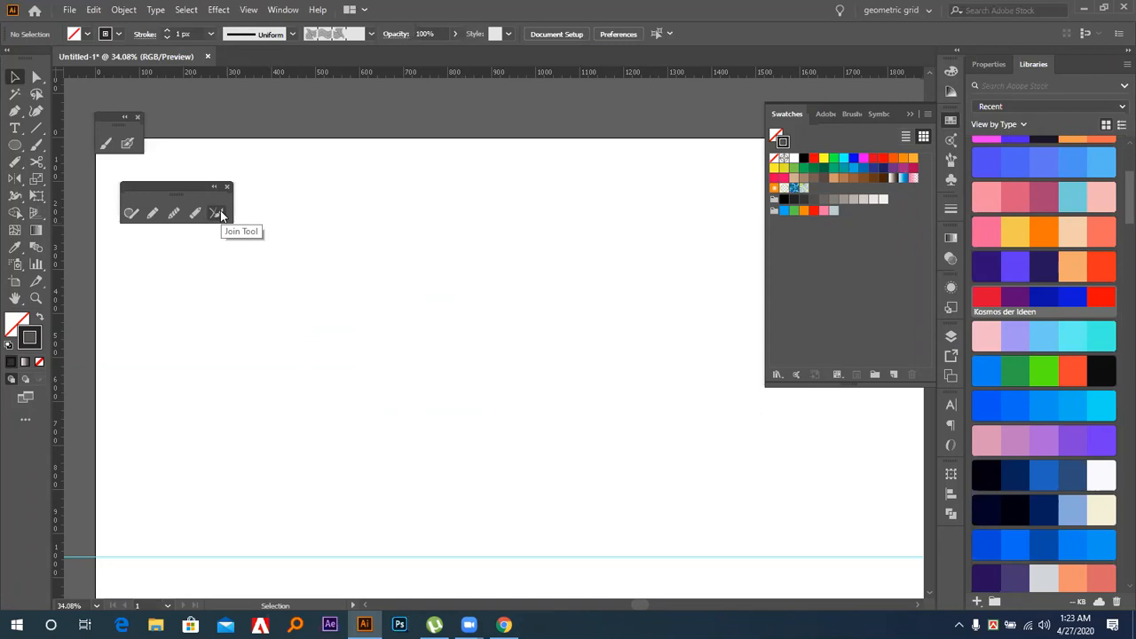
# Draw an open triangle with the Pen tool, leaving a small gap at its apex, and deselect it
pyautogui.click(16, 111)
pyautogui.click(349, 288)
pyautogui.click(306, 374)
pyautogui.click(422, 382)
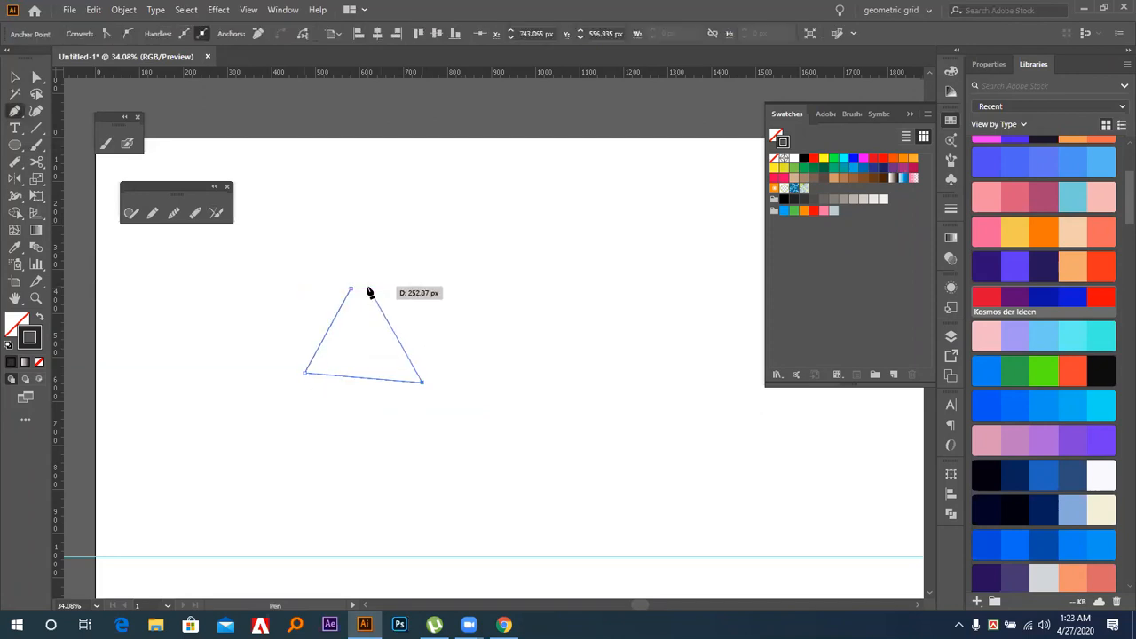
pyautogui.click(363, 289)
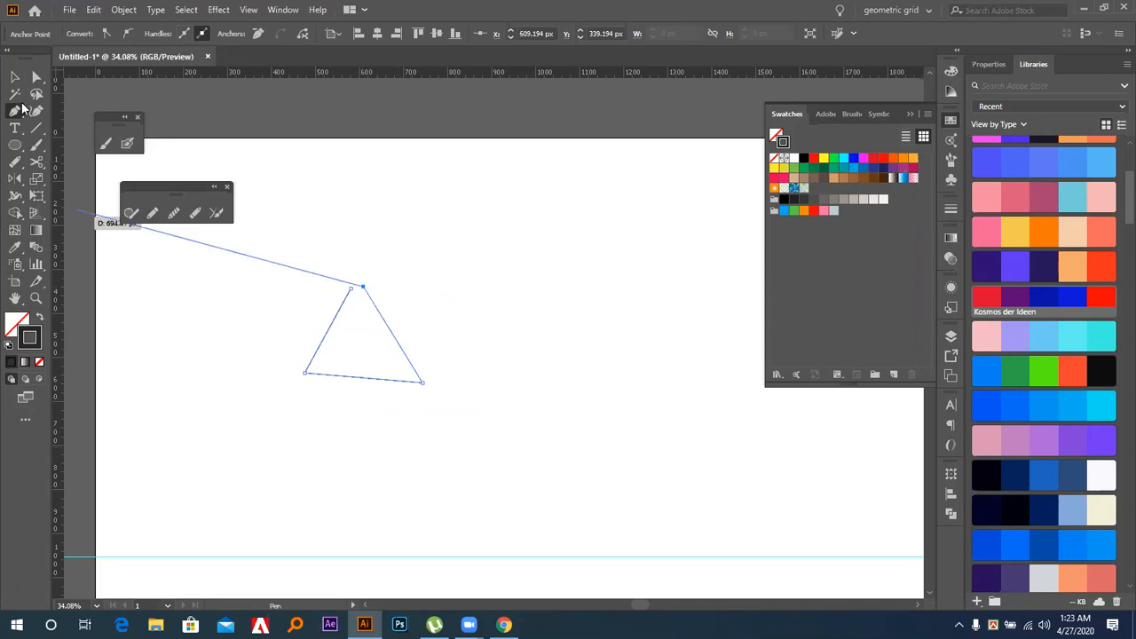
pyautogui.click(16, 77)
pyautogui.click(343, 145)
# Try to close the gap at the triangle's apex by joining its two end anchors with the Join command, and undo it
pyautogui.hotkey('ctrl', '=')
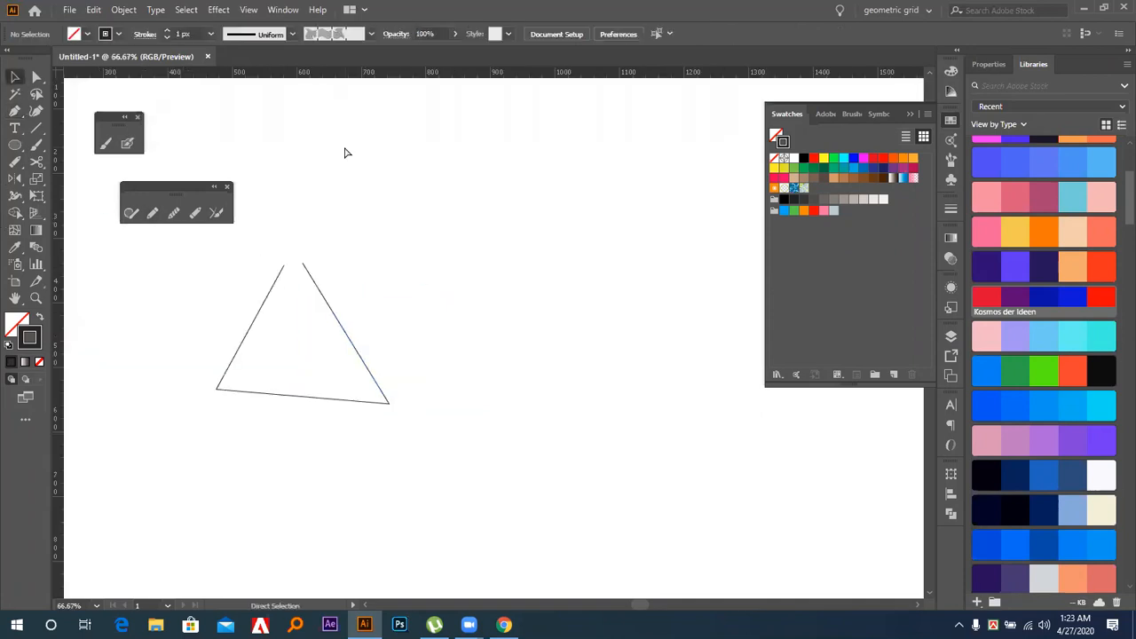
pyautogui.moveTo(324, 140); pyautogui.dragTo(426, 232)
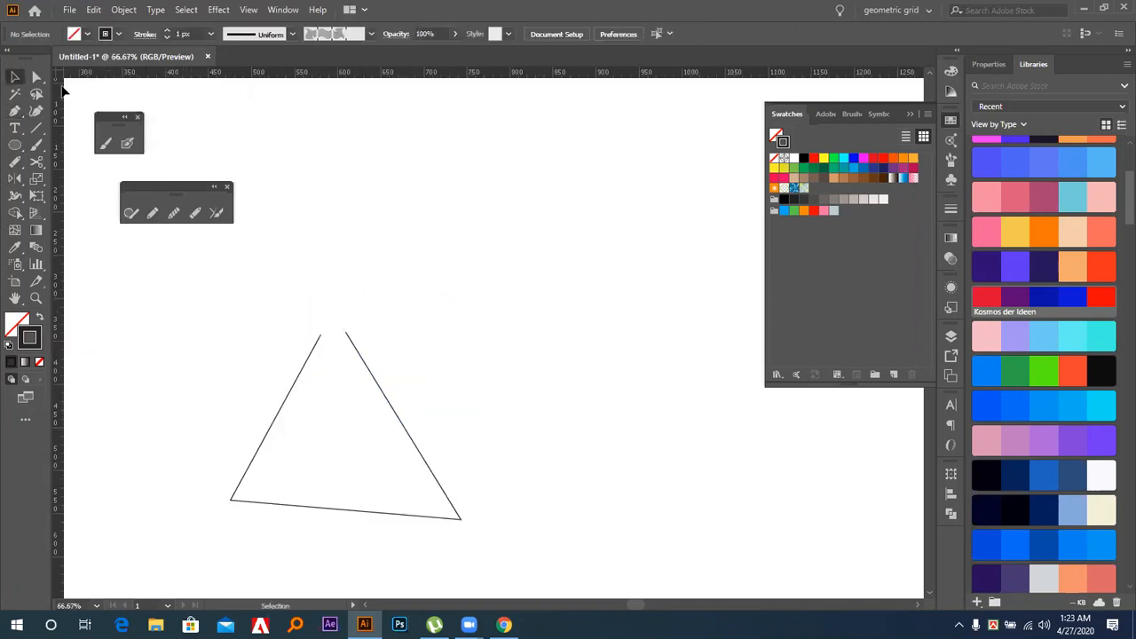
pyautogui.press('a')
pyautogui.moveTo(302, 319); pyautogui.dragTo(351, 342)
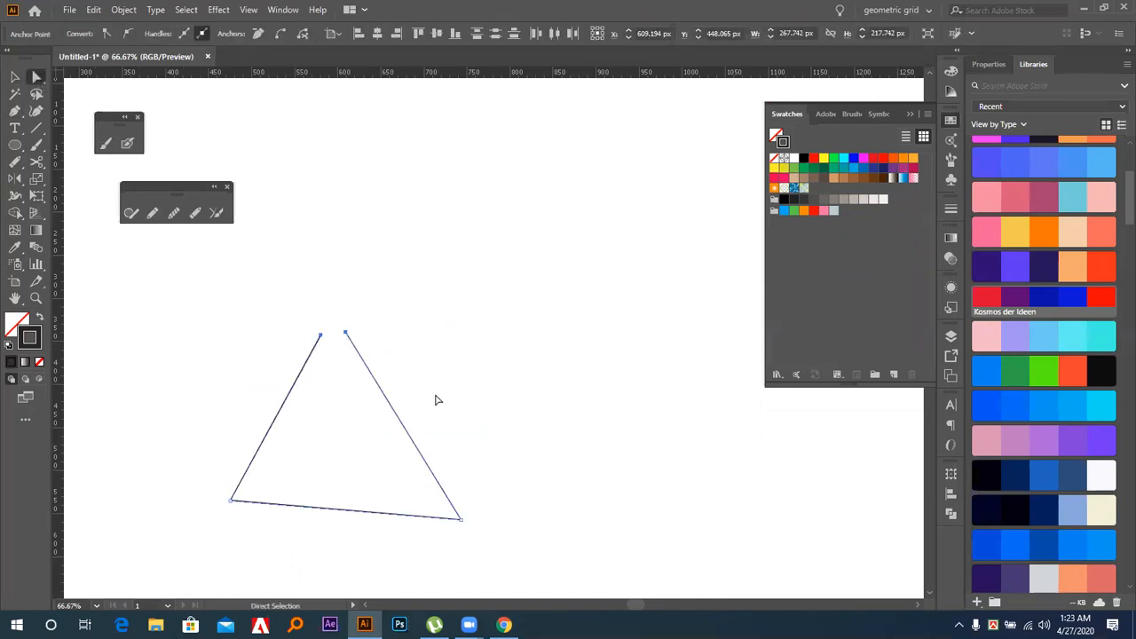
pyautogui.press('v')
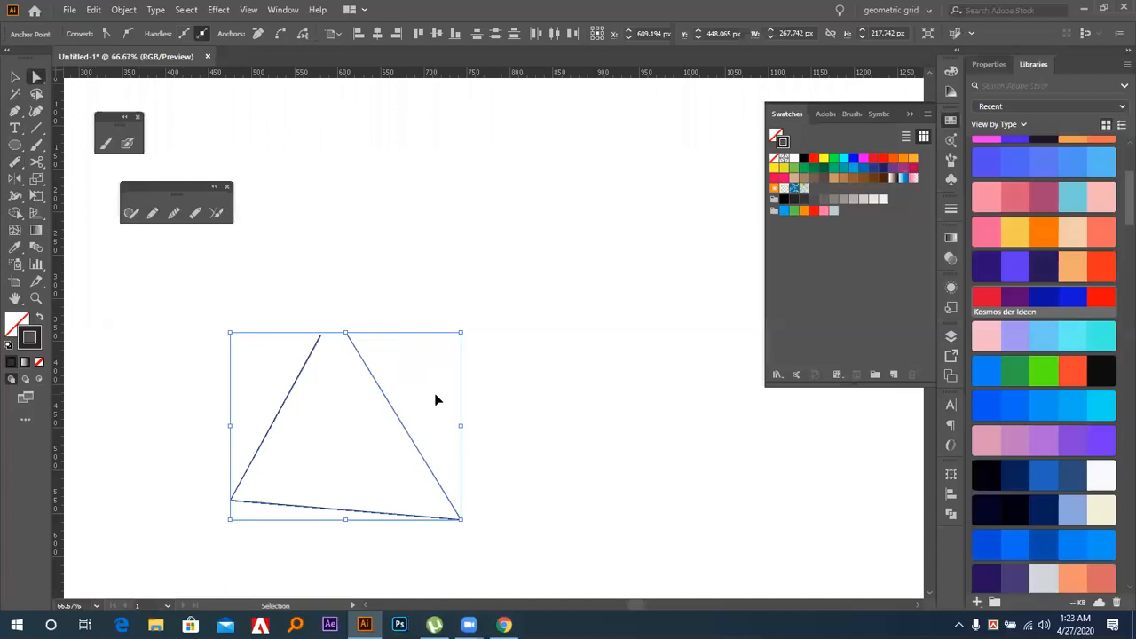
pyautogui.press('a')
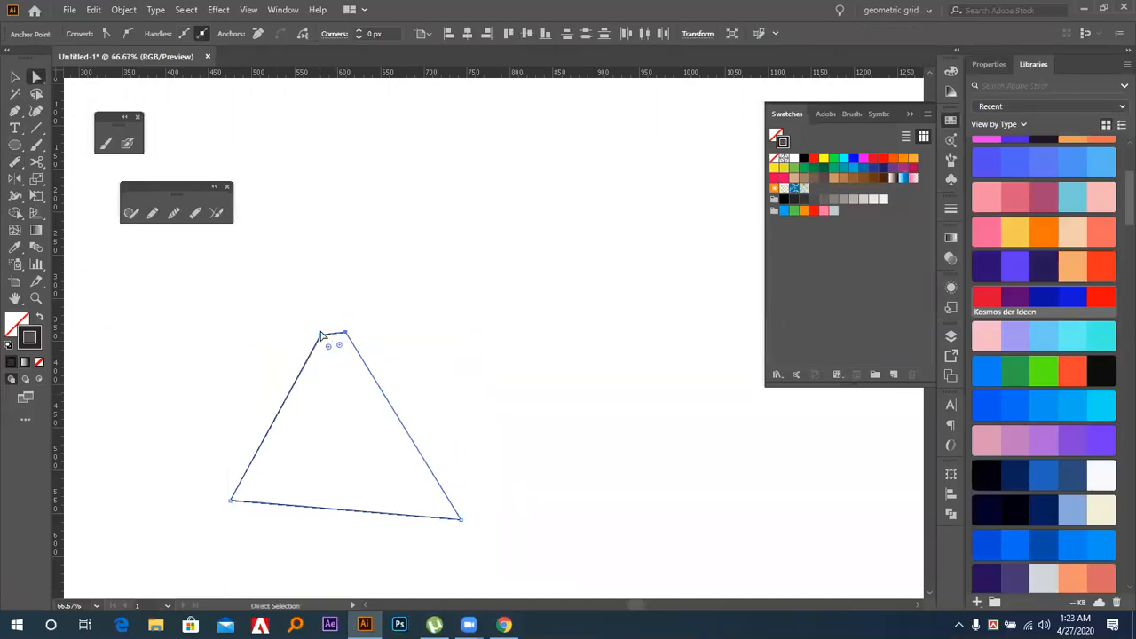
pyautogui.press('v')
pyautogui.press('a')
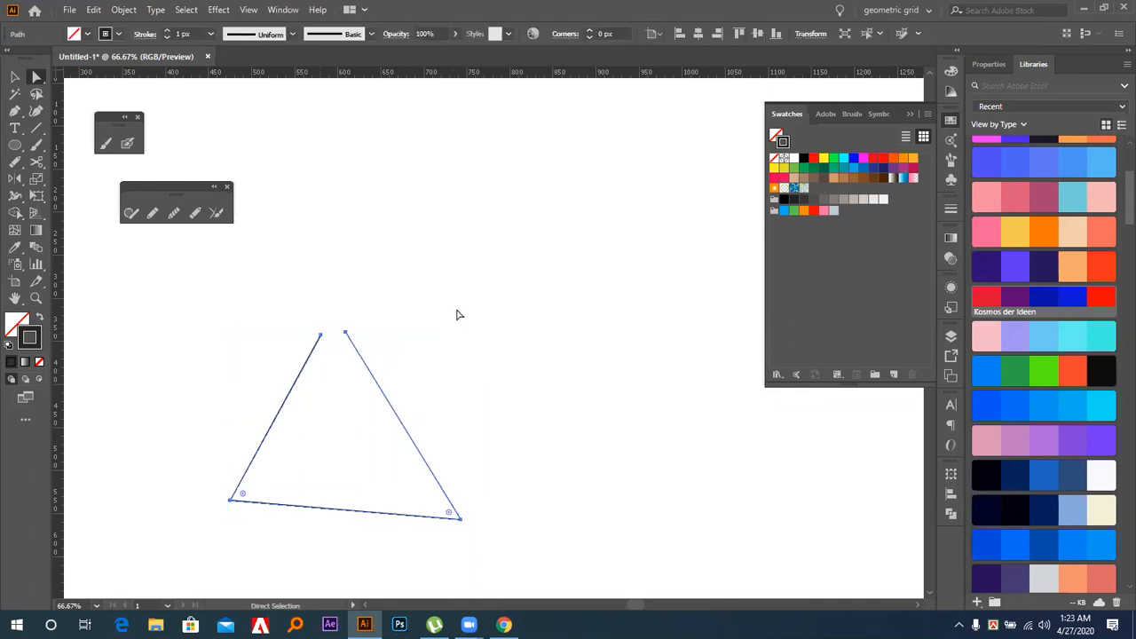
pyautogui.rightClick(340, 340)
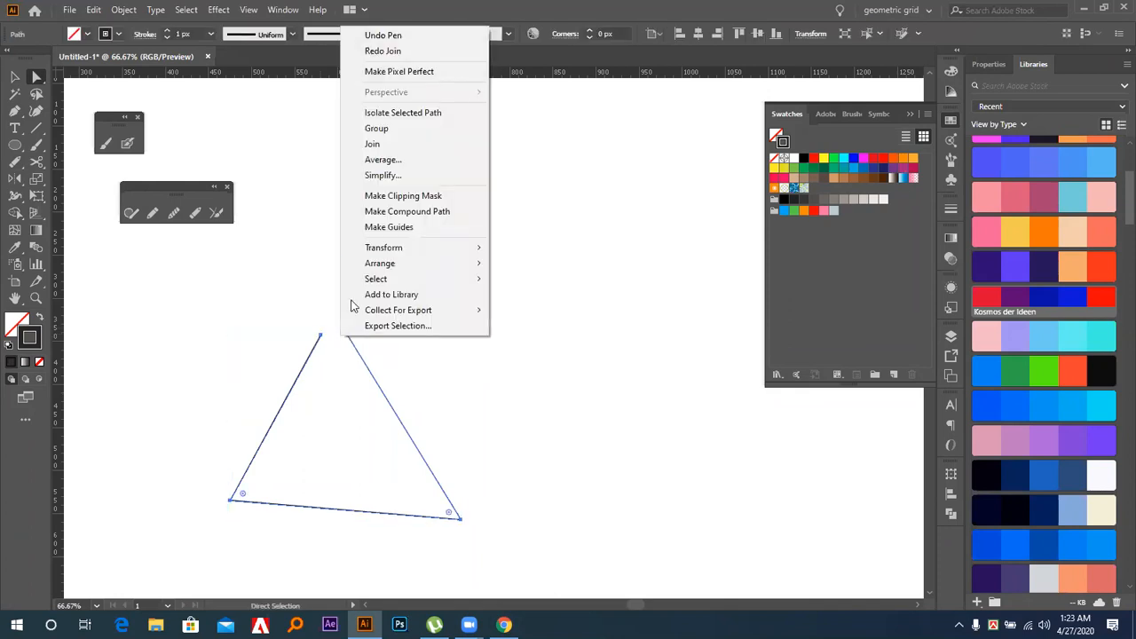
pyautogui.click(383, 151)
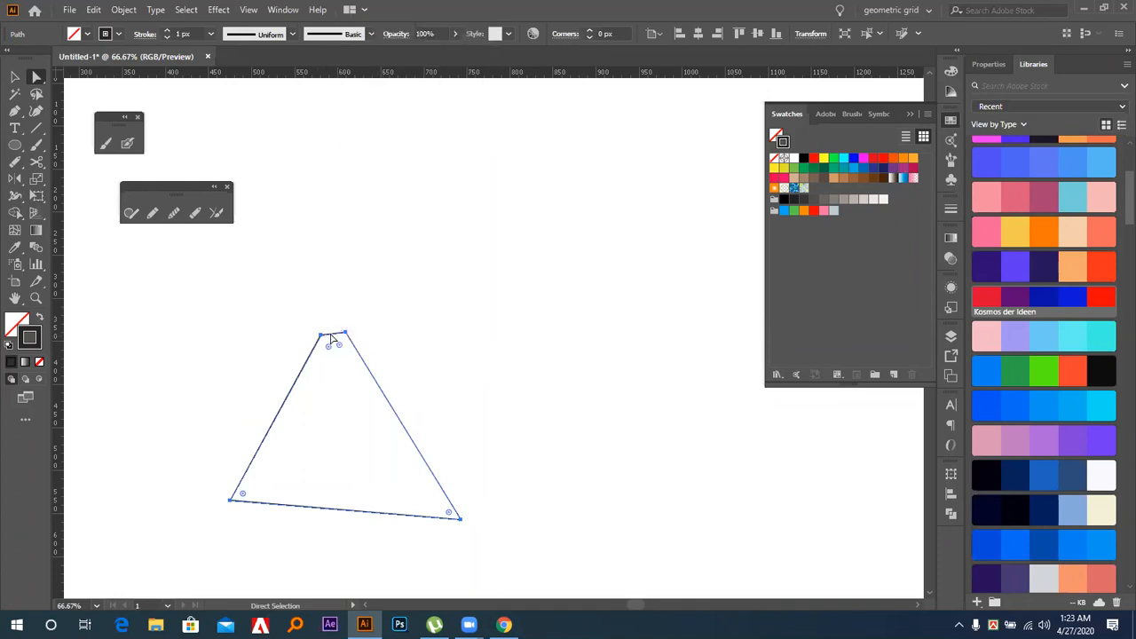
pyautogui.hotkey('ctrl', 'z')
# Close the gap at the triangle's apex into a sharp corner with the Join tool
pyautogui.click(215, 213)
pyautogui.moveTo(318, 333)
pyautogui.mouseDown()
pyautogui.moveTo(329, 324)
pyautogui.moveTo(334, 341)
pyautogui.mouseUp()
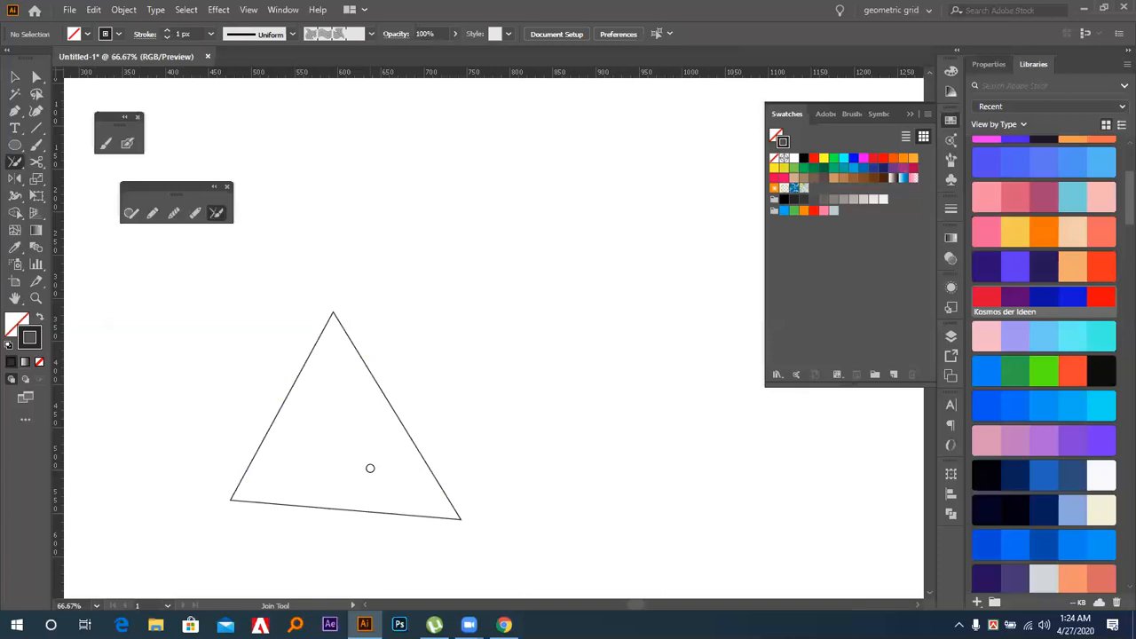
pyautogui.click(34, 130)
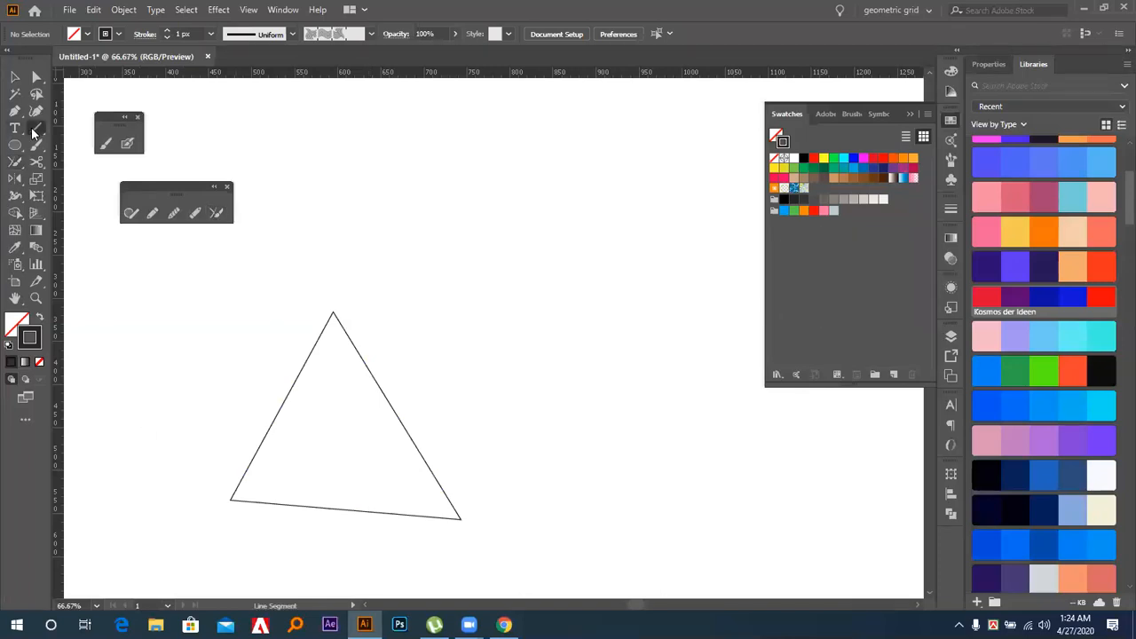
pyautogui.click(15, 77)
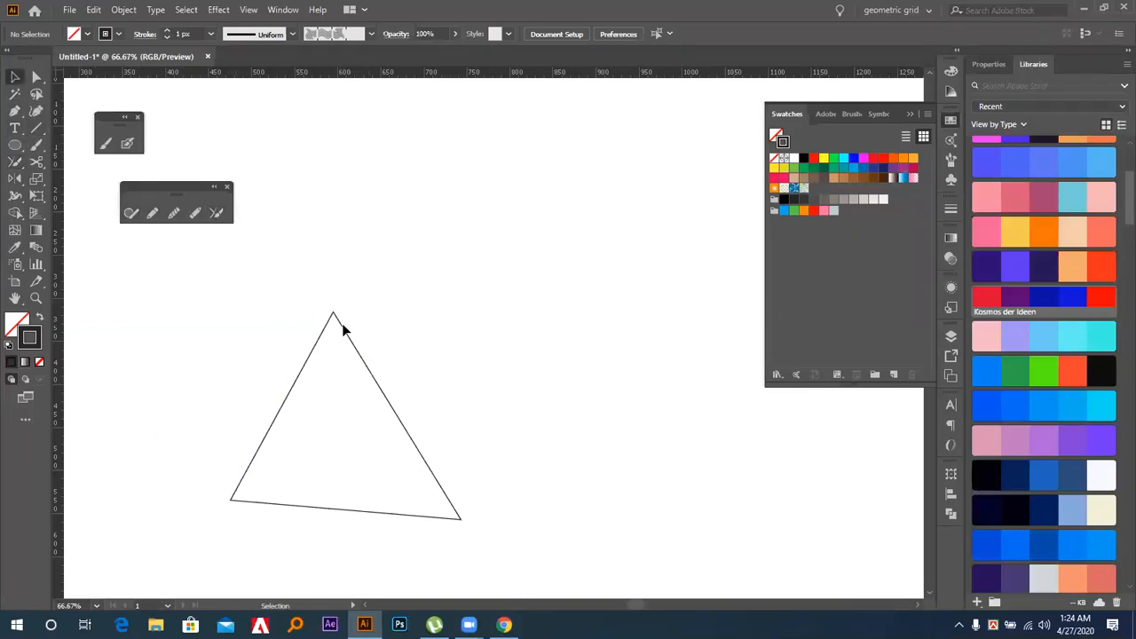
# Duplicate the triangle slightly to its right, and delete both the copy and the original
pyautogui.moveTo(343, 331); pyautogui.dragTo(407, 330)
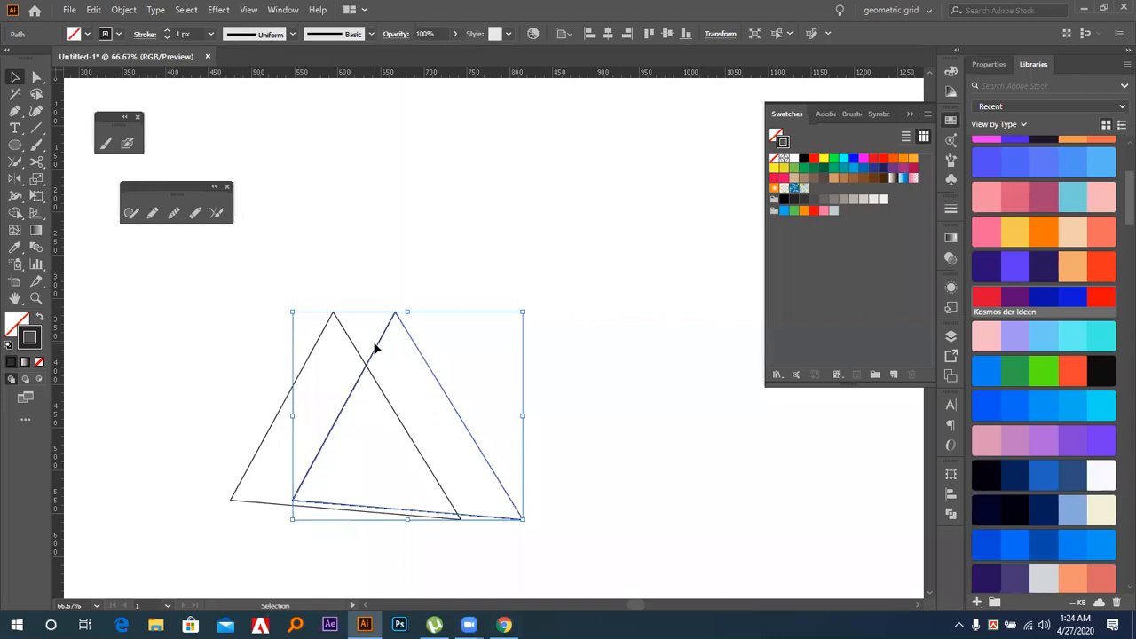
pyautogui.press('Delete')
pyautogui.moveTo(283, 311); pyautogui.dragTo(429, 374)
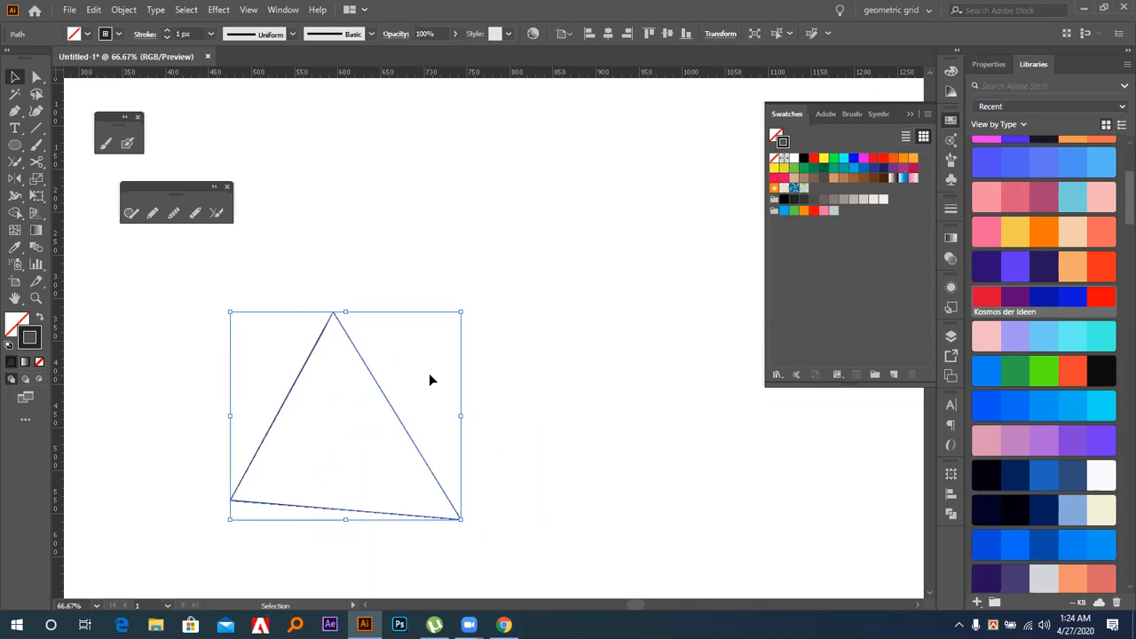
pyautogui.click(218, 214)
pyautogui.press('v')
pyautogui.moveTo(279, 268); pyautogui.dragTo(397, 376)
pyautogui.press('Delete')
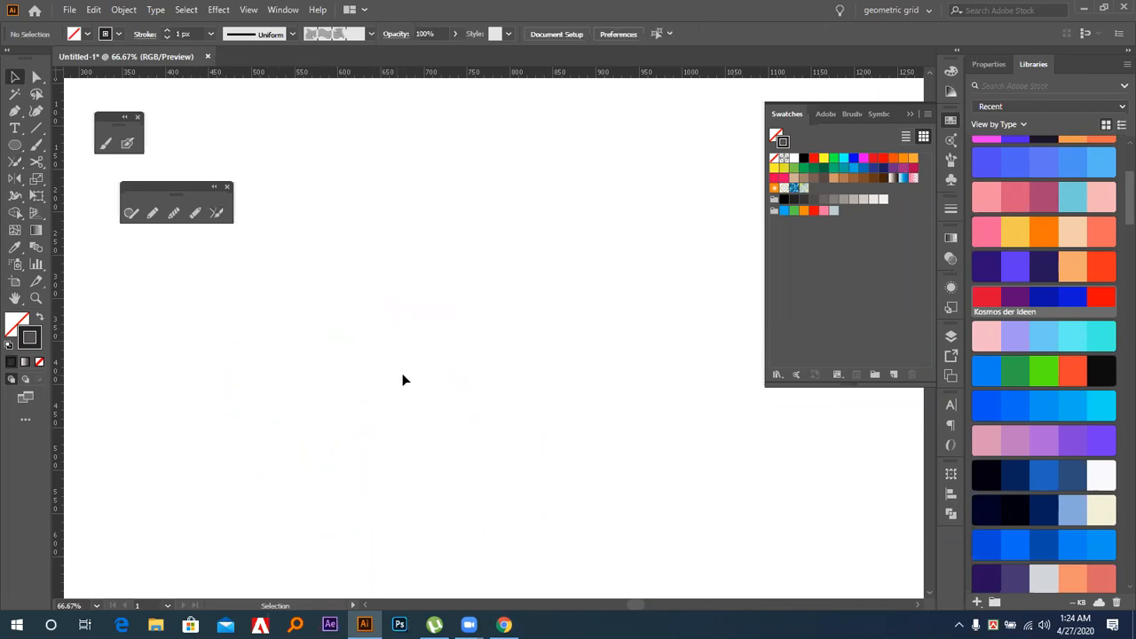
# Detach the Eraser, Scissors and Knife tool group as a floating toolbar below the other detached tools
pyautogui.click(39, 171)
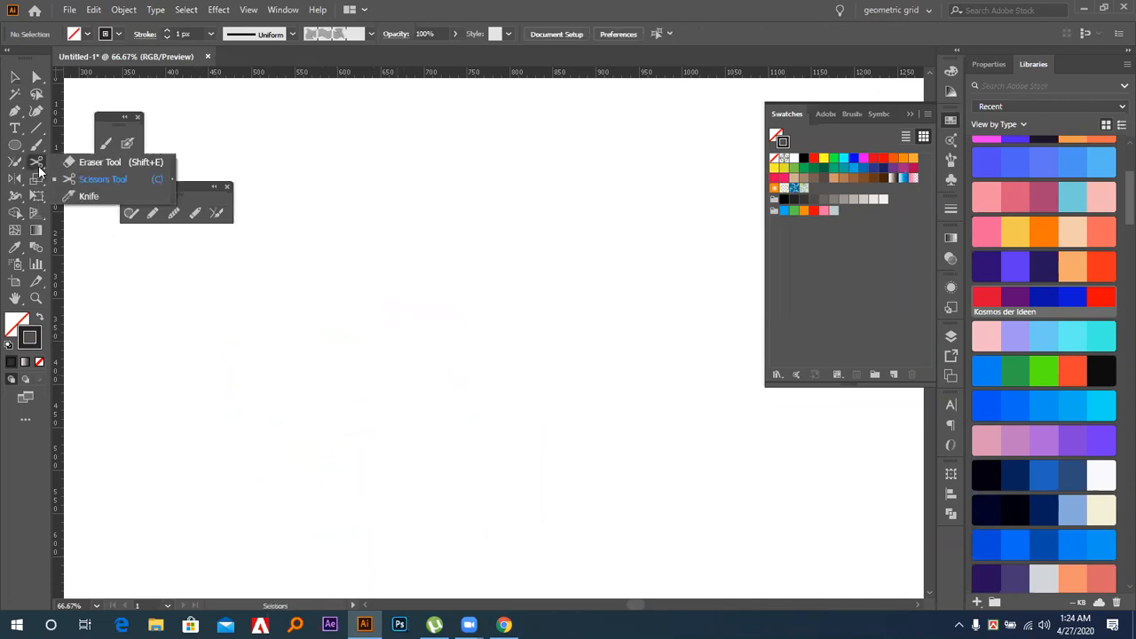
pyautogui.click(172, 178)
pyautogui.moveTo(62, 178); pyautogui.dragTo(115, 281)
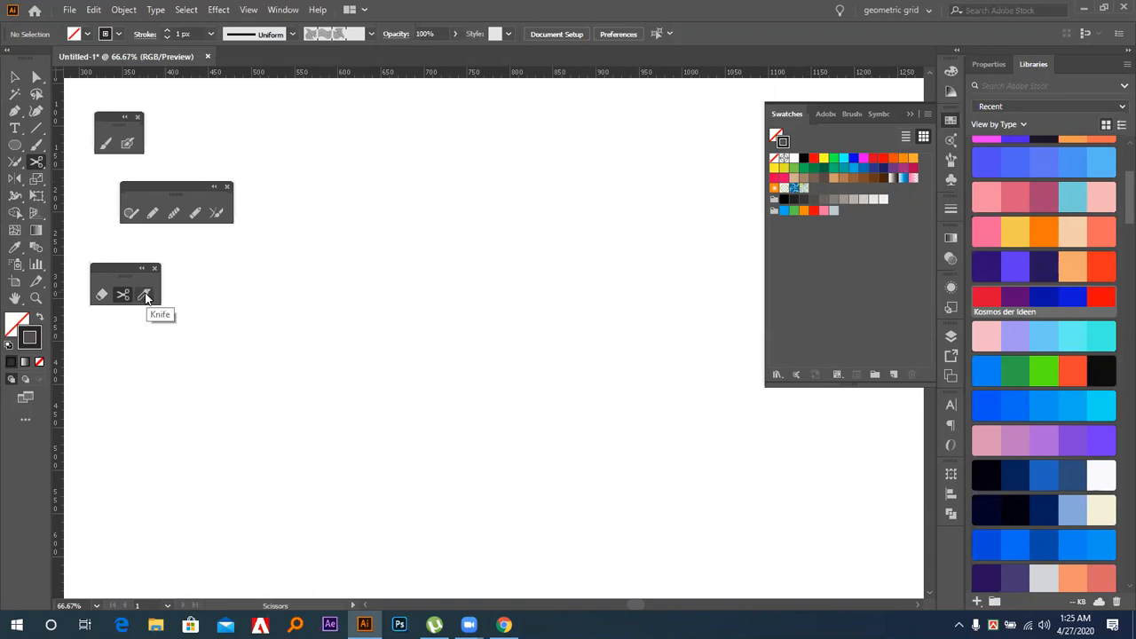
# Draw an unfilled circle about 259 px in diameter with the Ellipse tool
pyautogui.click(102, 296)
pyautogui.click(13, 146)
pyautogui.moveTo(371, 315)
pyautogui.mouseDown()
pyautogui.moveTo(467, 426)
pyautogui.moveTo(484, 427)
pyautogui.mouseUp()
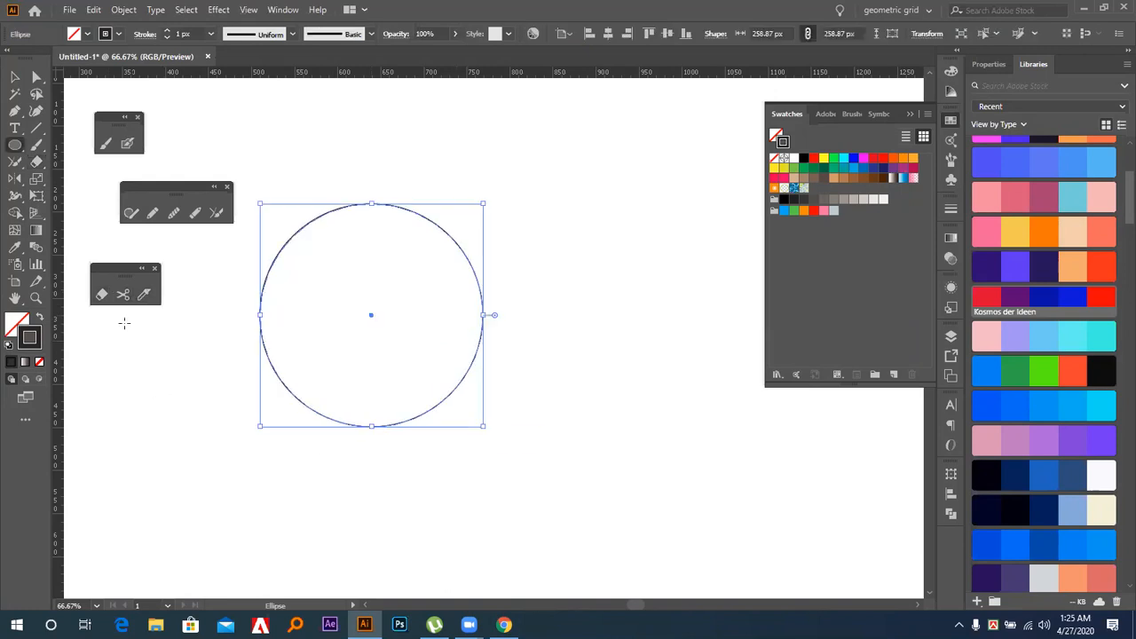
# Erase a thin curved channel from the circle's left edge past its center with the Eraser tool
pyautogui.click(103, 296)
pyautogui.moveTo(268, 315)
pyautogui.mouseDown()
pyautogui.moveTo(298, 314)
pyautogui.moveTo(395, 361)
pyautogui.mouseUp()
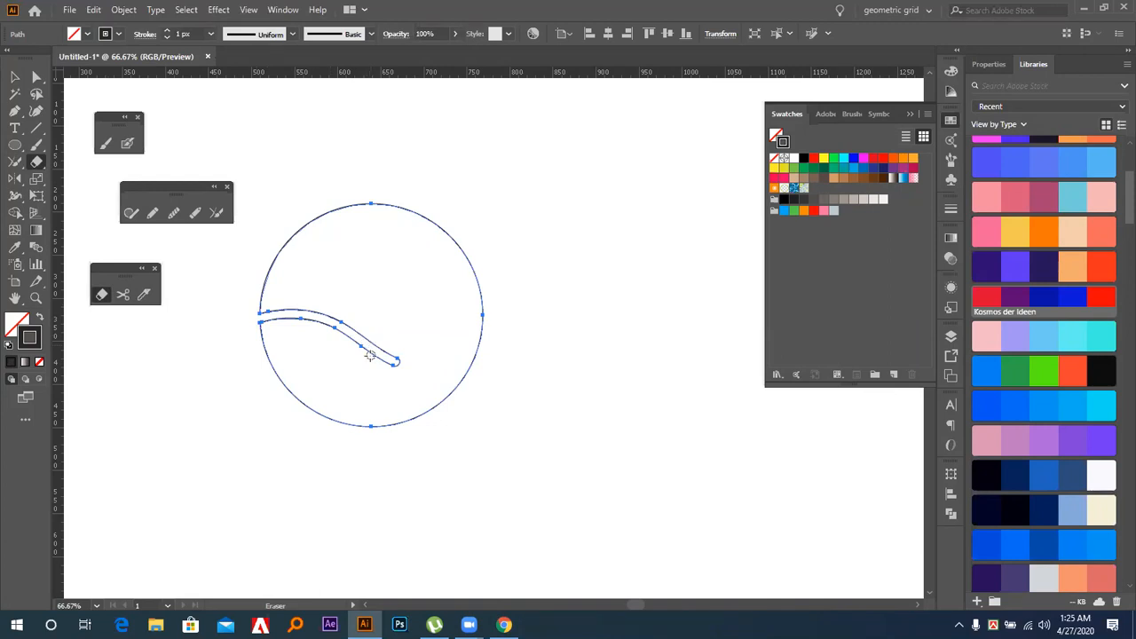
pyautogui.hotkey('ctrl', '+')
pyautogui.hotkey('ctrl', '+')
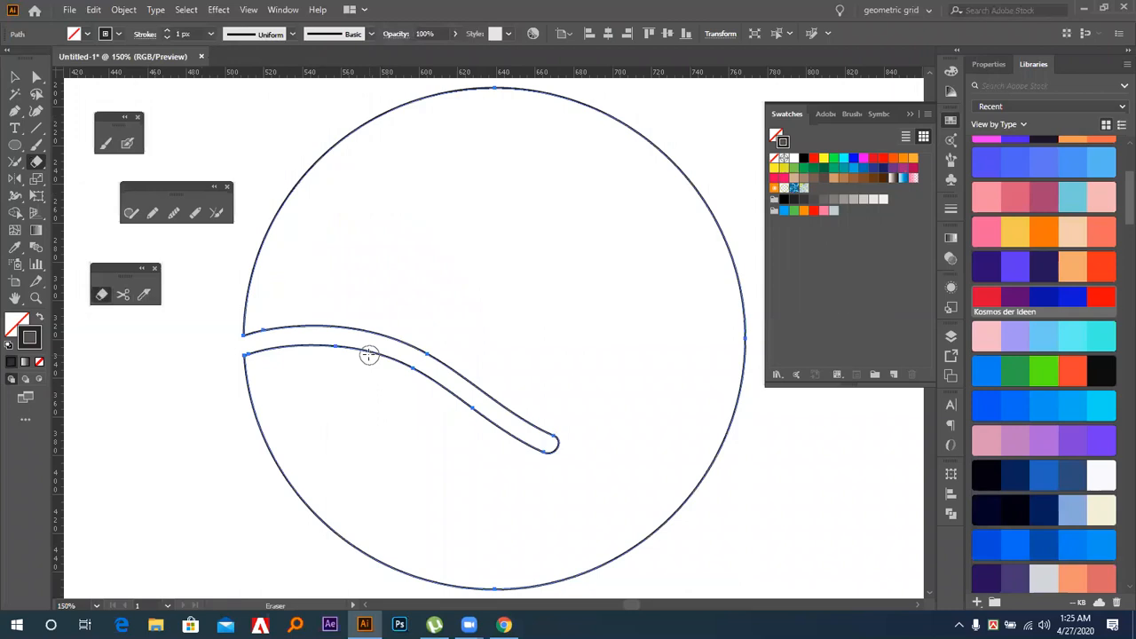
pyautogui.hotkey('ctrl', '-')
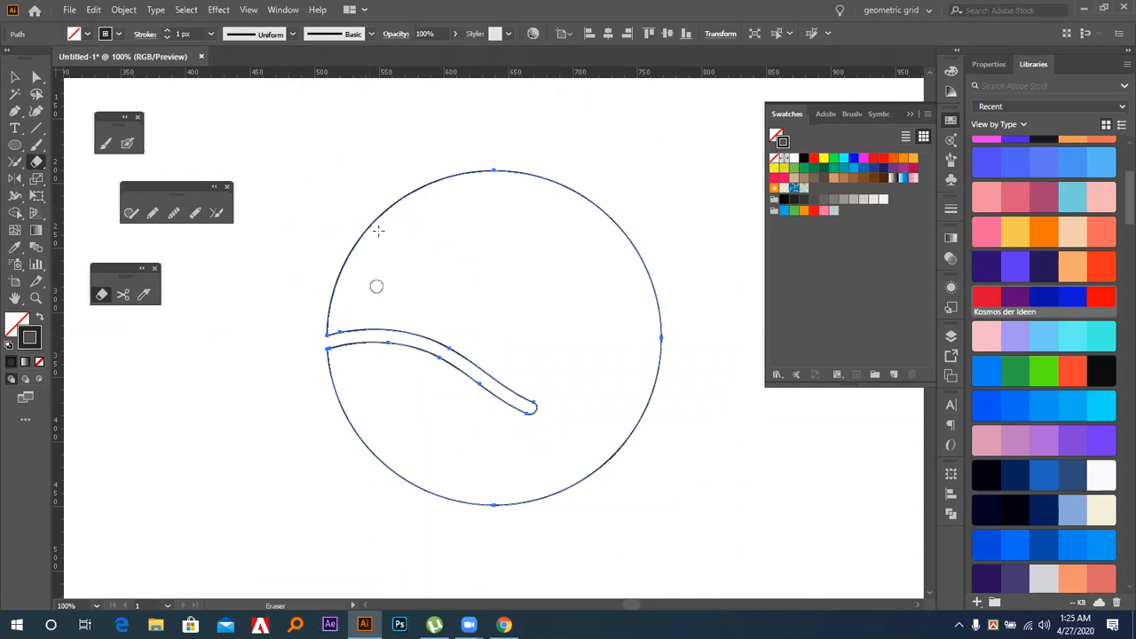
# Enlarge the eraser, swap the circle's fill and stroke, erase a wide channel inward from its left edge, and deselect it
pyautogui.press(']')
pyautogui.press(']')
pyautogui.press(']')
pyautogui.press(']')
pyautogui.press(']')
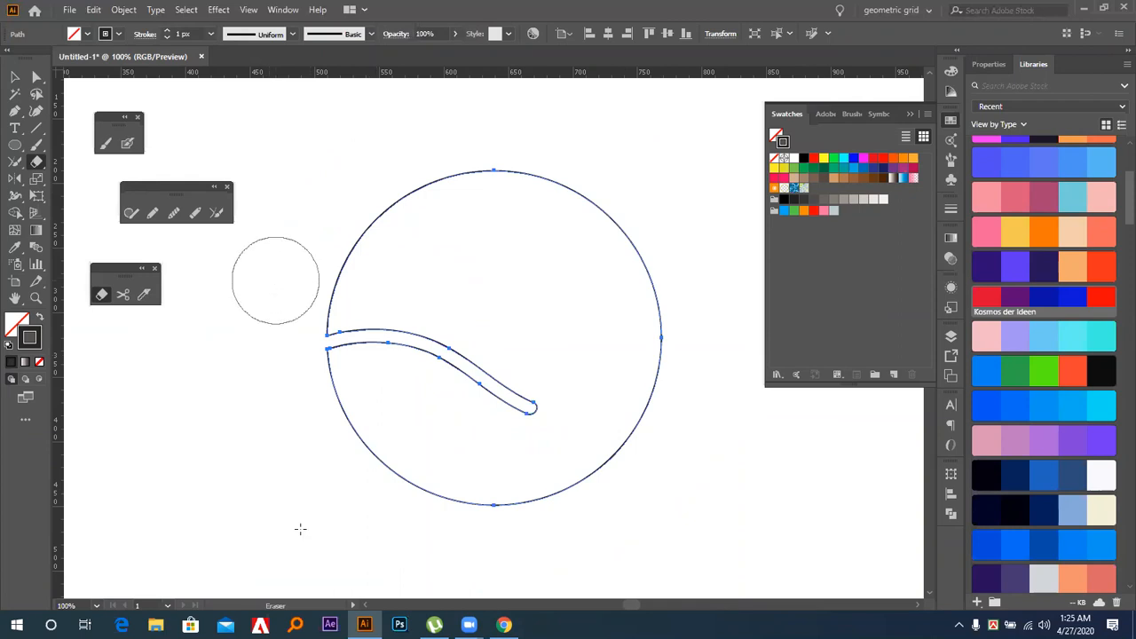
pyautogui.hotkey('shift', 'x')
pyautogui.moveTo(355, 335)
pyautogui.mouseDown()
pyautogui.moveTo(337, 329)
pyautogui.moveTo(550, 380)
pyautogui.mouseUp()
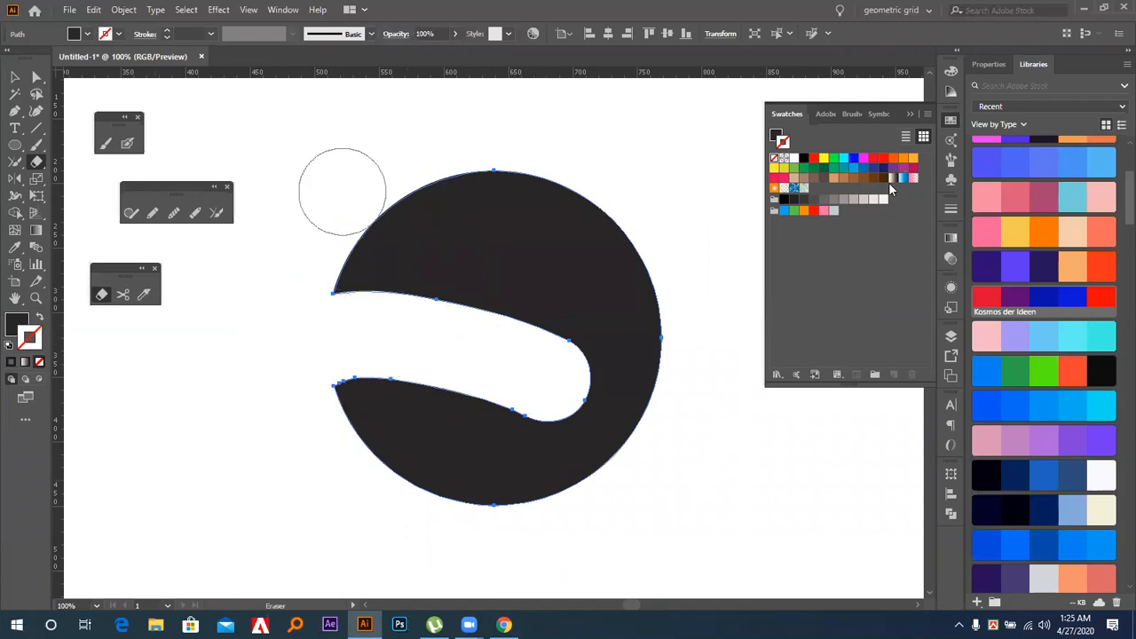
pyautogui.press('v')
pyautogui.hotkey('ctrl', 'shift', 'a')
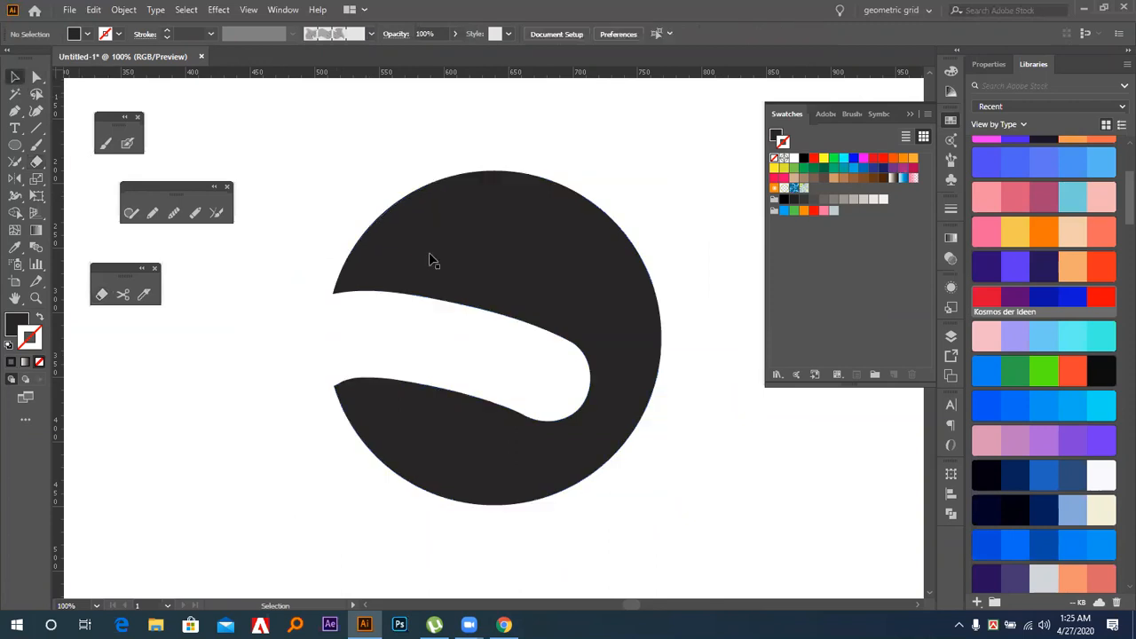
# Swap the erased circle's fill and stroke to show it as an outline, and swap them back
pyautogui.click(515, 280)
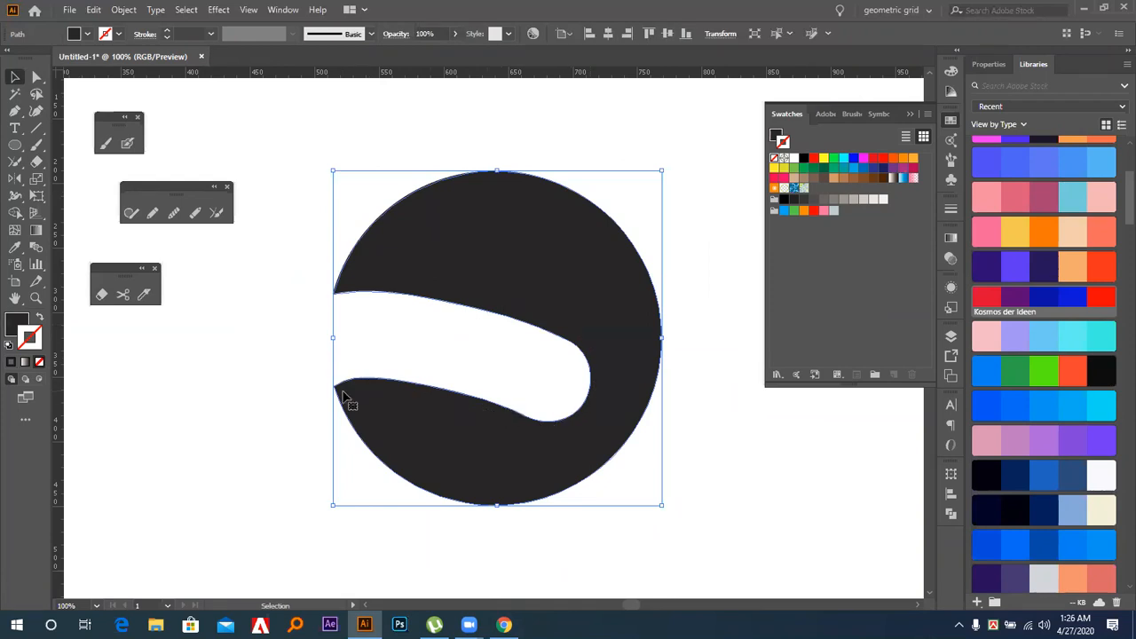
pyautogui.click(39, 318)
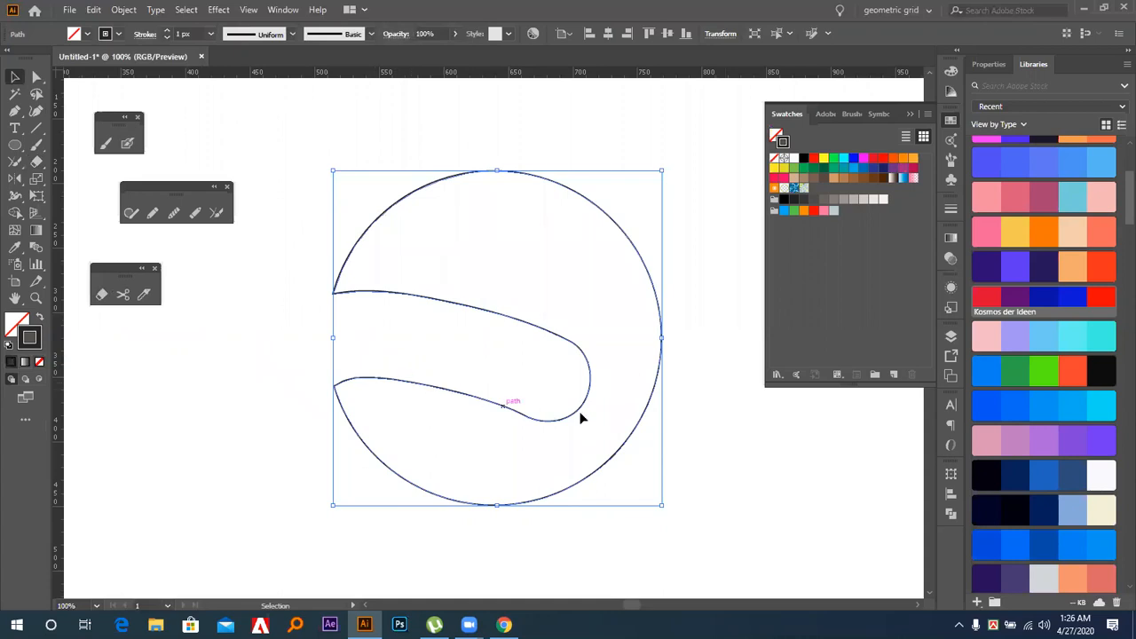
pyautogui.click(39, 318)
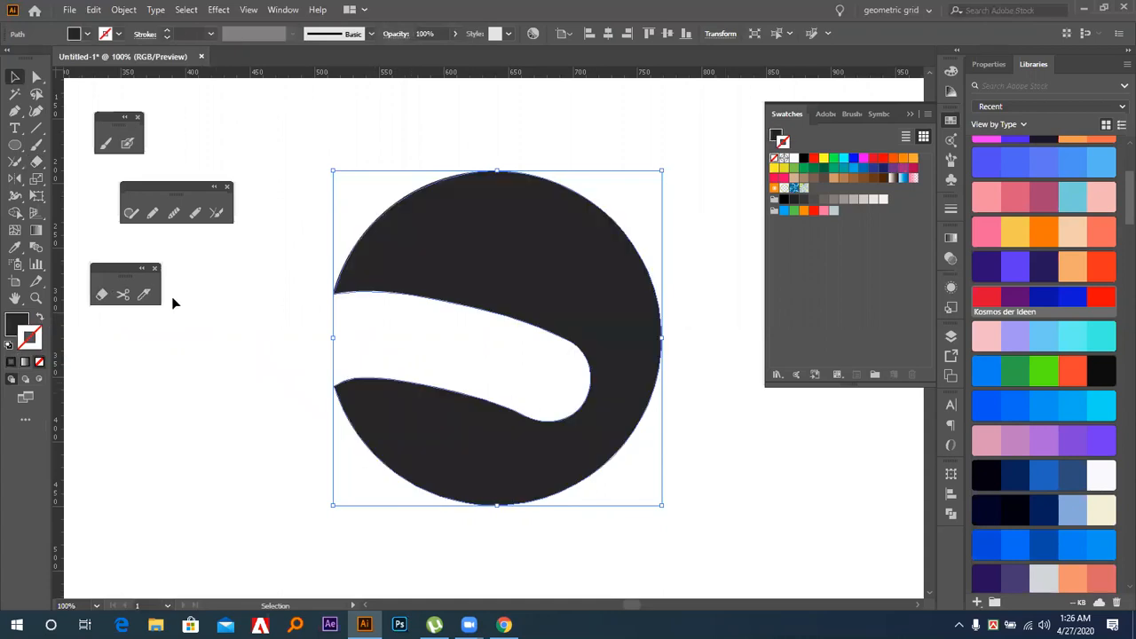
# Erase most of the circle's upper-left area with the large Eraser
pyautogui.click(100, 293)
pyautogui.moveTo(349, 296)
pyautogui.mouseDown()
pyautogui.moveTo(456, 261)
pyautogui.moveTo(578, 261)
pyautogui.moveTo(499, 243)
pyautogui.mouseUp()
pyautogui.click(15, 76)
# Draw a horizontal black-stroked line above the circle and erase its right part with the Eraser tool
pyautogui.click(38, 127)
pyautogui.moveTo(207, 126); pyautogui.dragTo(460, 126)
pyautogui.click(803, 160)
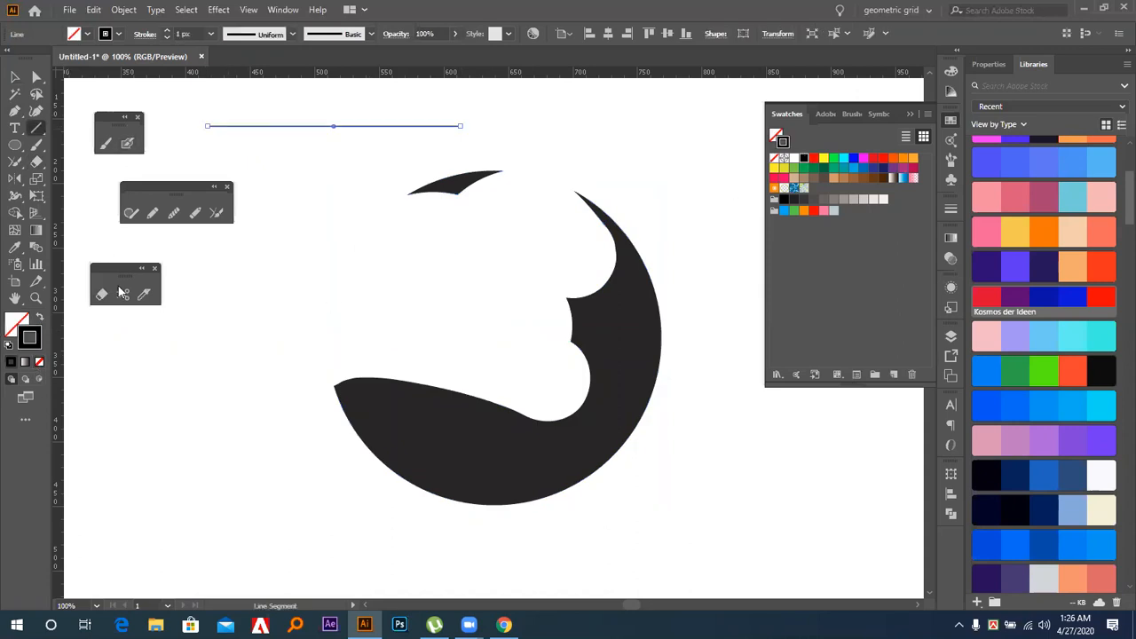
pyautogui.hotkey('shift', 'e')
pyautogui.moveTo(525, 112)
pyautogui.mouseDown()
pyautogui.moveTo(383, 122)
pyautogui.moveTo(361, 148)
pyautogui.mouseUp()
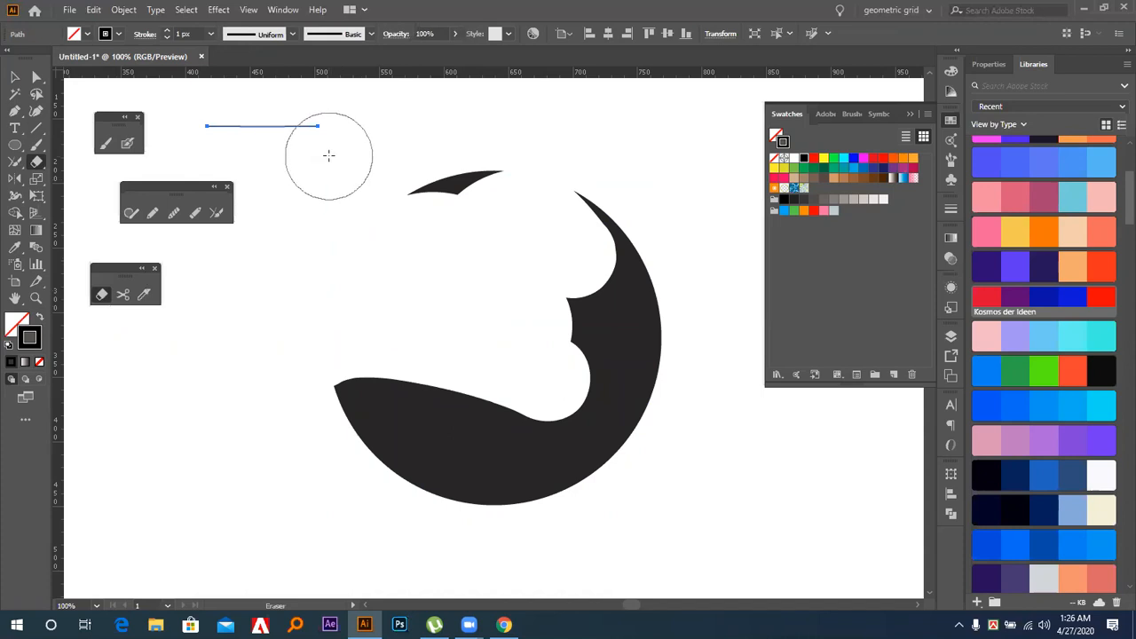
# Delete the shortened line and the remaining pieces of the erased circle
pyautogui.click(15, 77)
pyautogui.click(262, 126)
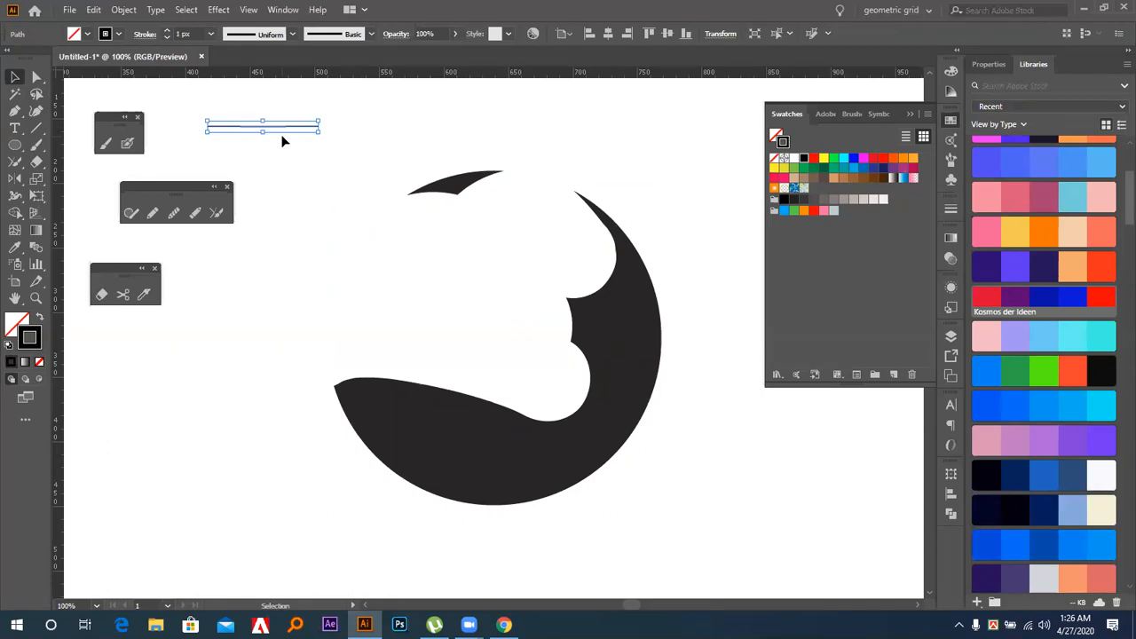
pyautogui.press('Delete')
pyautogui.click(379, 299)
pyautogui.moveTo(376, 121); pyautogui.dragTo(657, 529)
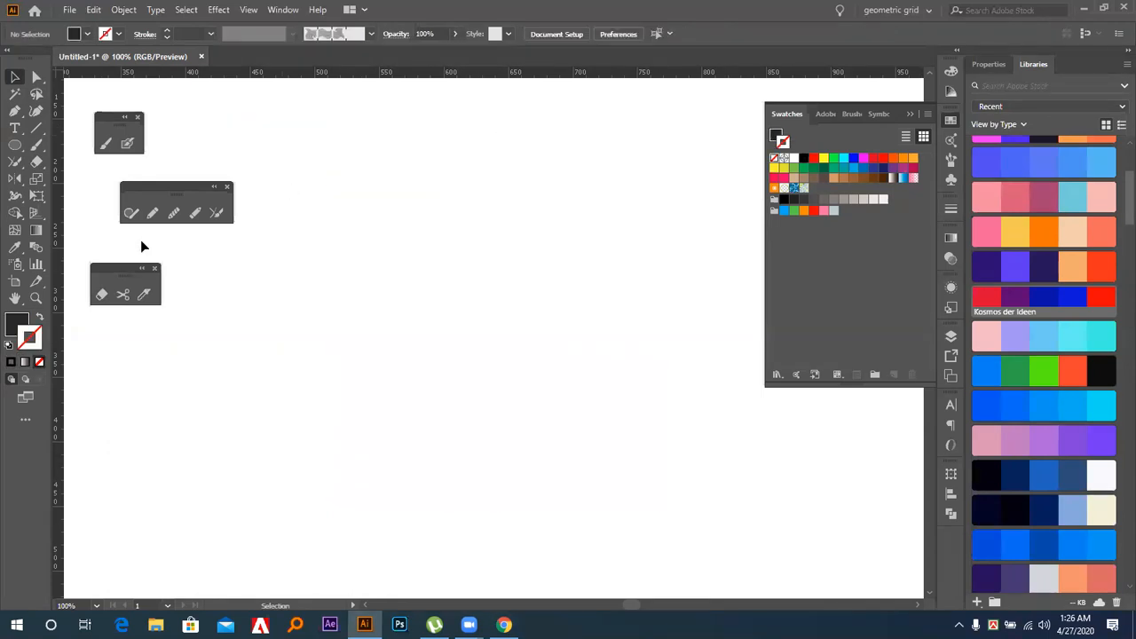
# Draw a dark filled circle about 179 px in diameter and split it with a wavy band using a smaller Eraser
pyautogui.click(14, 145)
pyautogui.moveTo(472, 312); pyautogui.dragTo(518, 427)
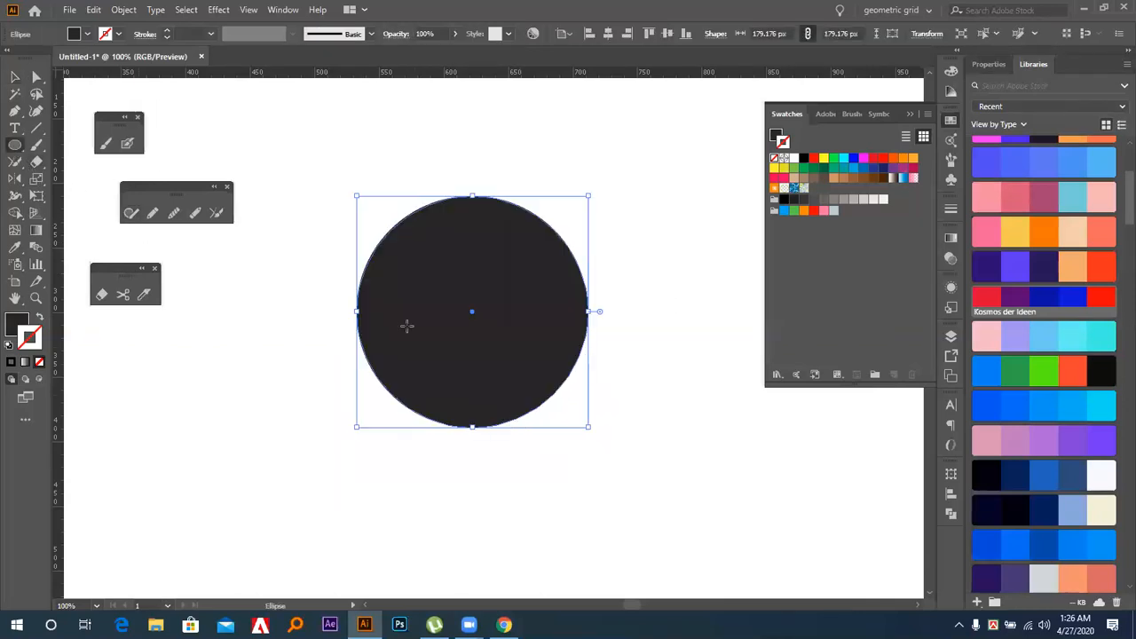
pyautogui.click(102, 293)
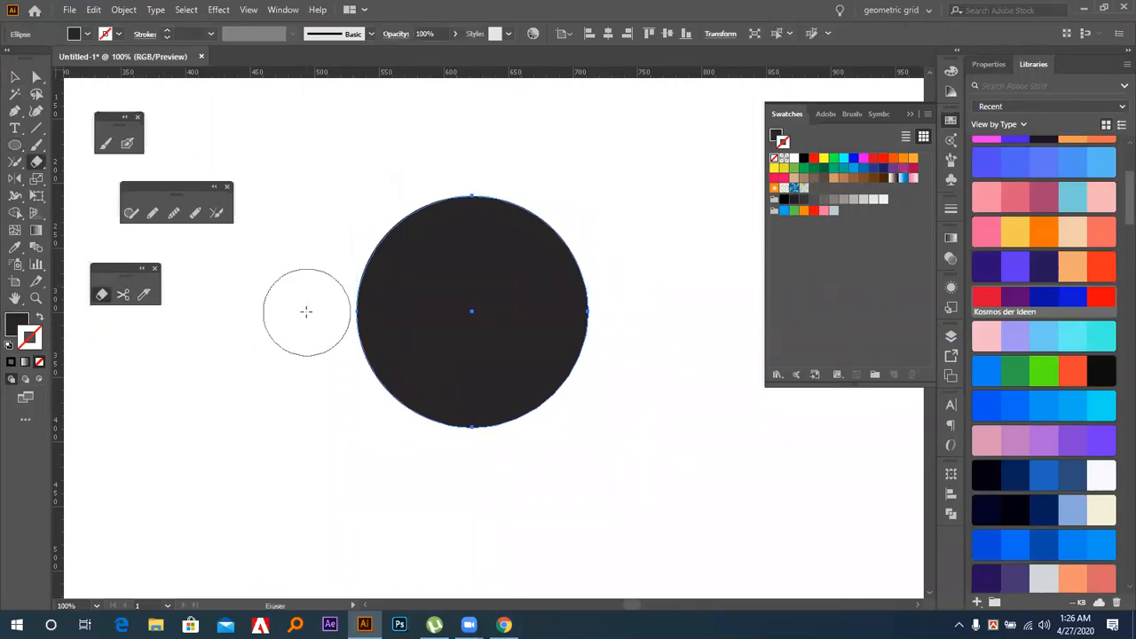
pyautogui.press('[')
pyautogui.press('[')
pyautogui.press('[')
pyautogui.press('[')
pyautogui.press('[')
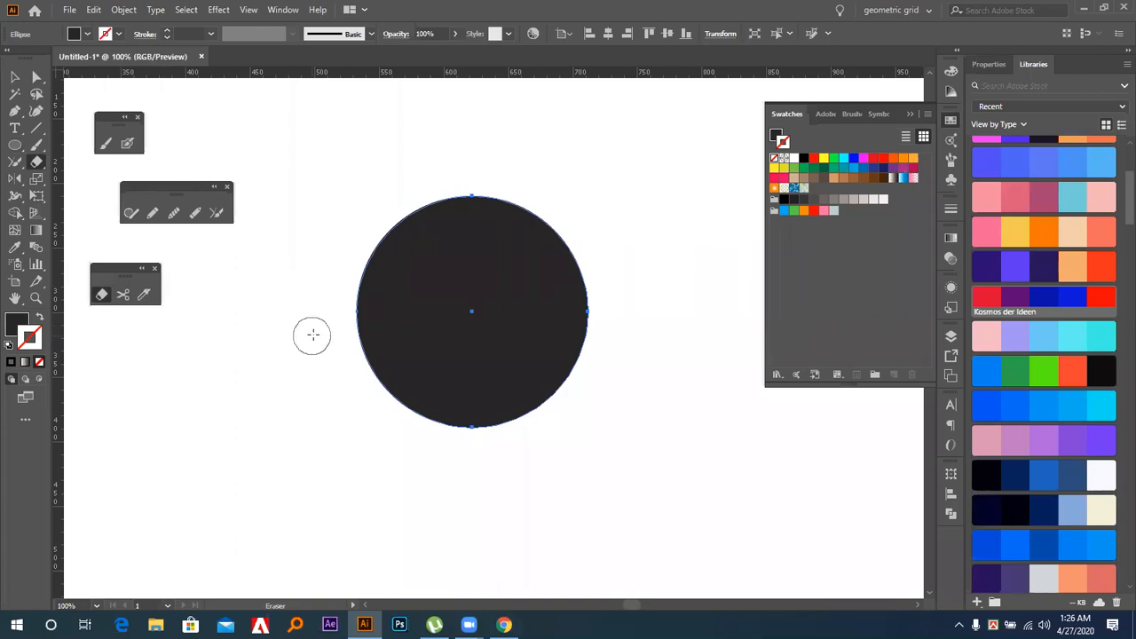
pyautogui.moveTo(317, 329)
pyautogui.mouseDown()
pyautogui.moveTo(409, 300)
pyautogui.moveTo(514, 323)
pyautogui.moveTo(640, 306)
pyautogui.mouseUp()
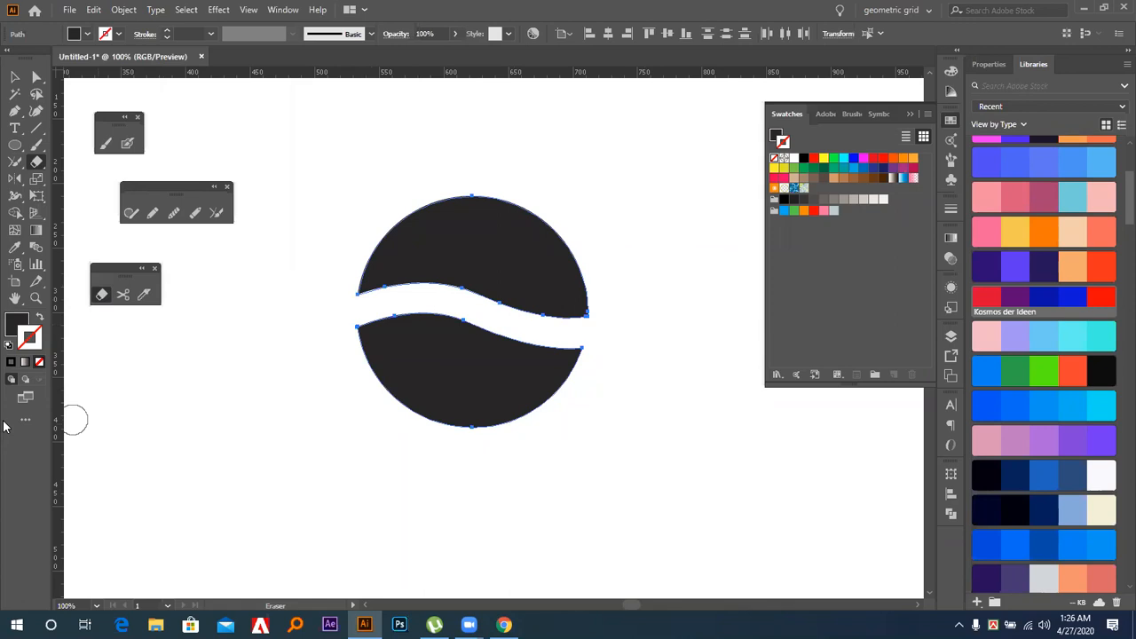
pyautogui.press('v')
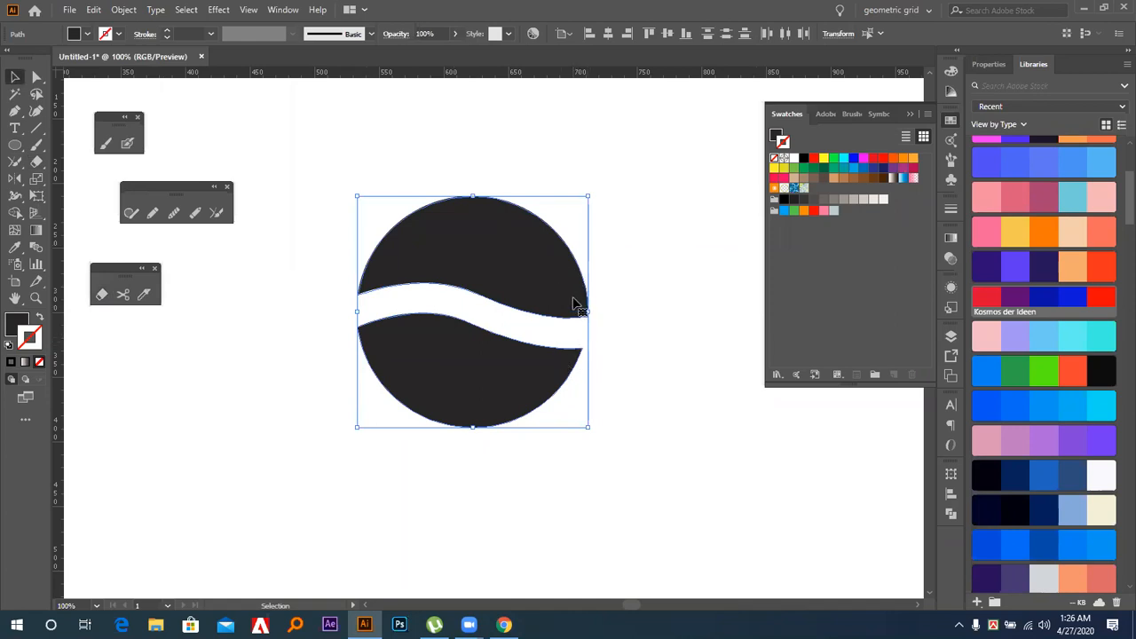
# Fill the circle's lower piece with bright blue from the VPNMundo color theme
pyautogui.click(609, 332)
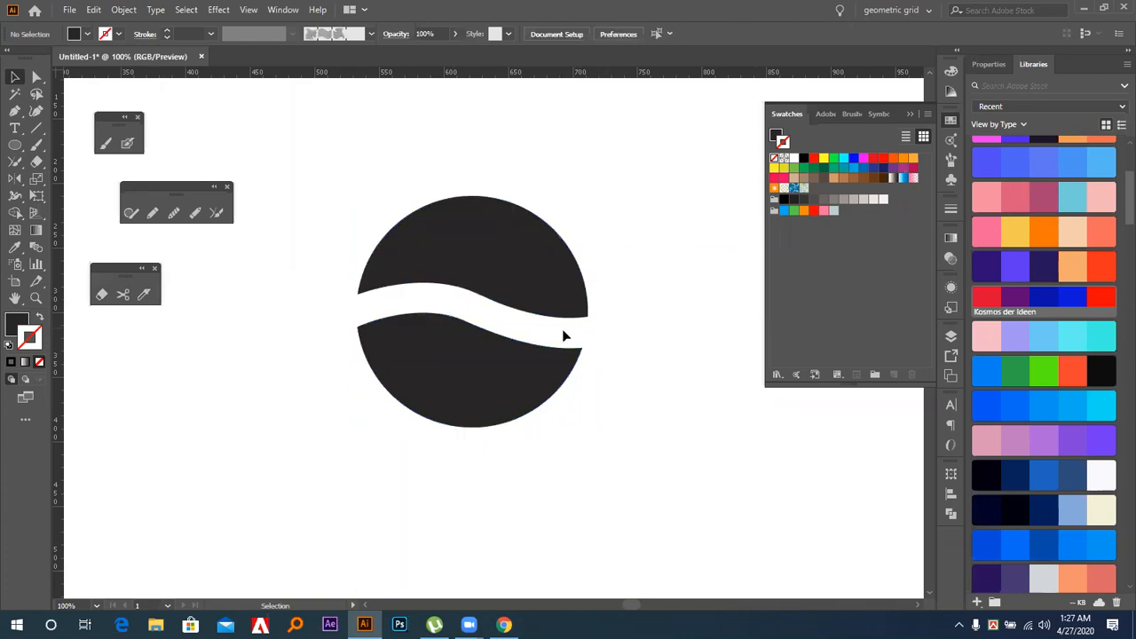
pyautogui.click(513, 311)
pyautogui.click(502, 367)
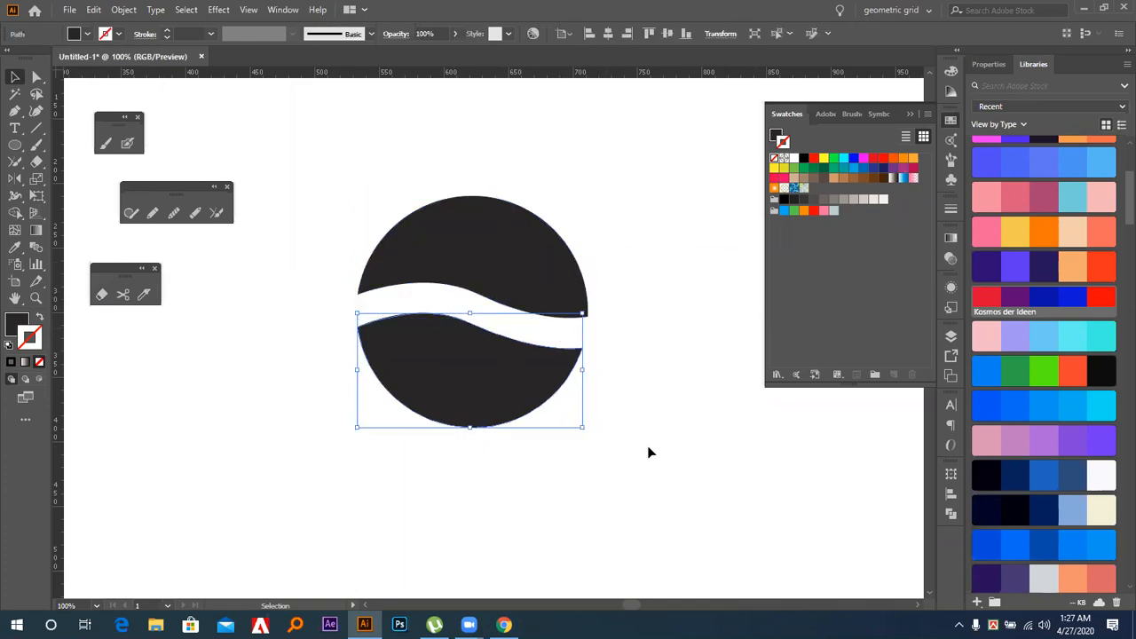
pyautogui.click(603, 426)
pyautogui.click(523, 384)
pyautogui.press('x')
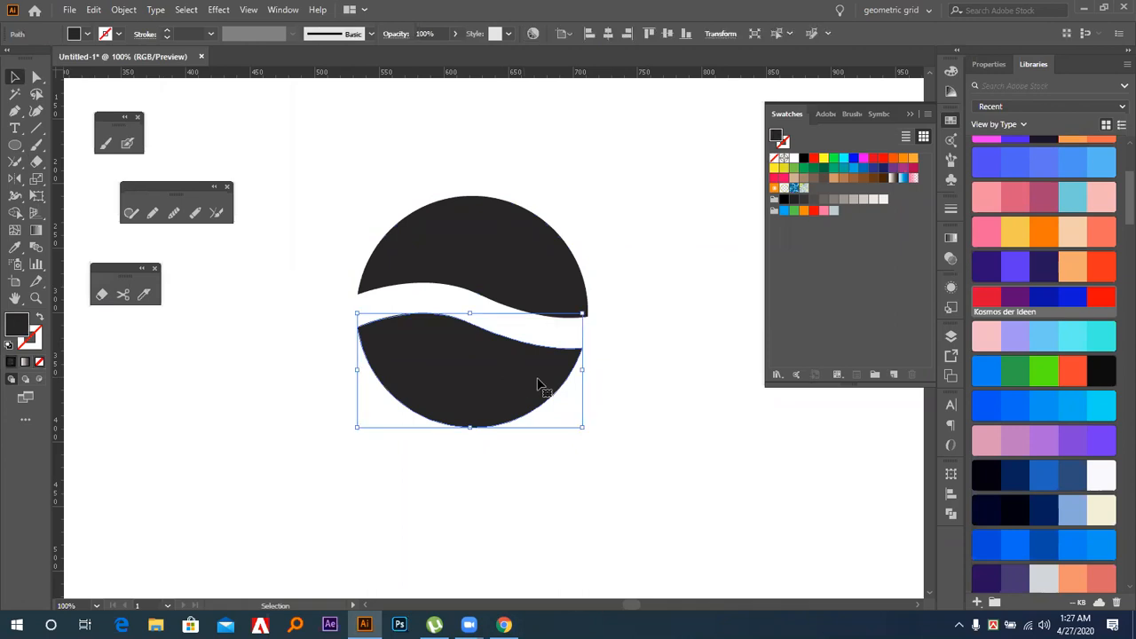
pyautogui.click(1003, 404)
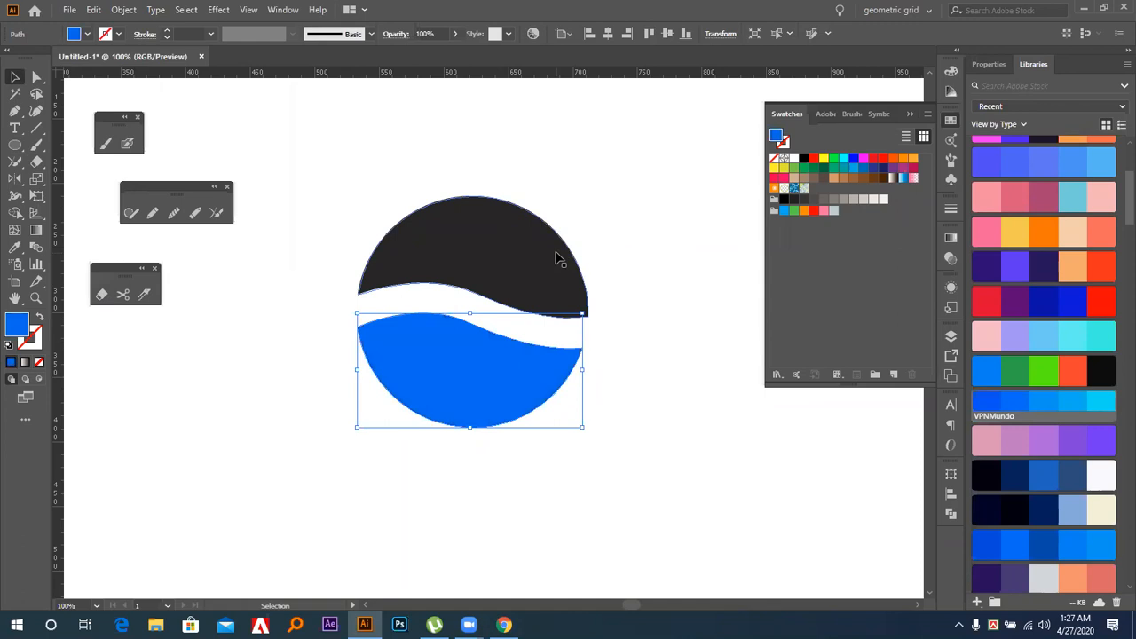
# Fill the circle's upper piece with red from the Kosmos der Ideen color theme
pyautogui.click(558, 254)
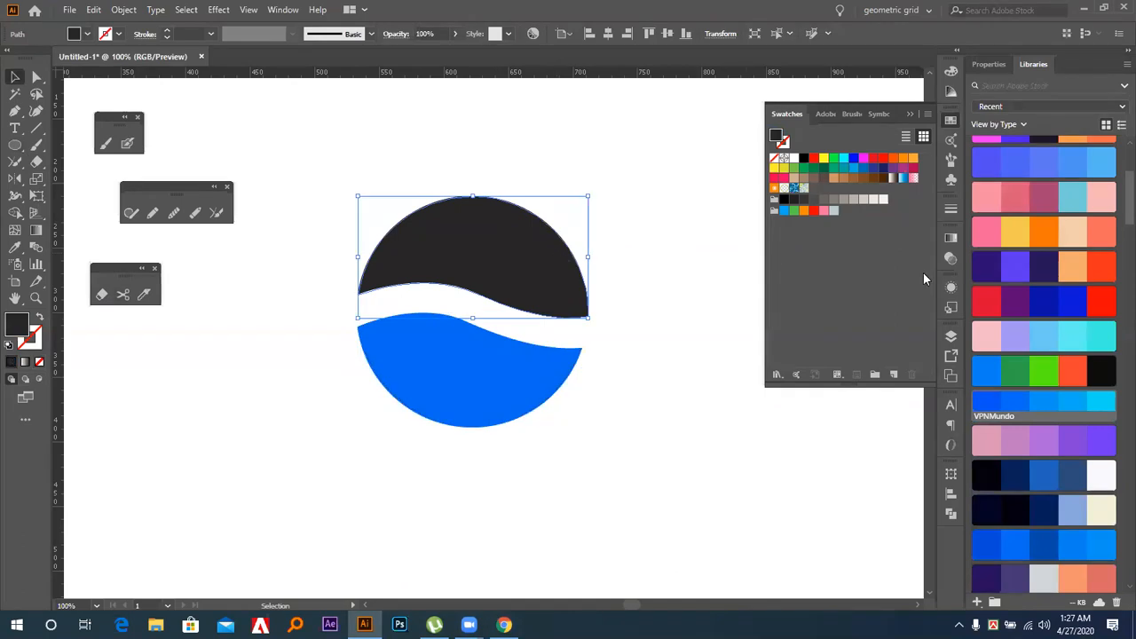
pyautogui.click(977, 300)
pyautogui.click(672, 326)
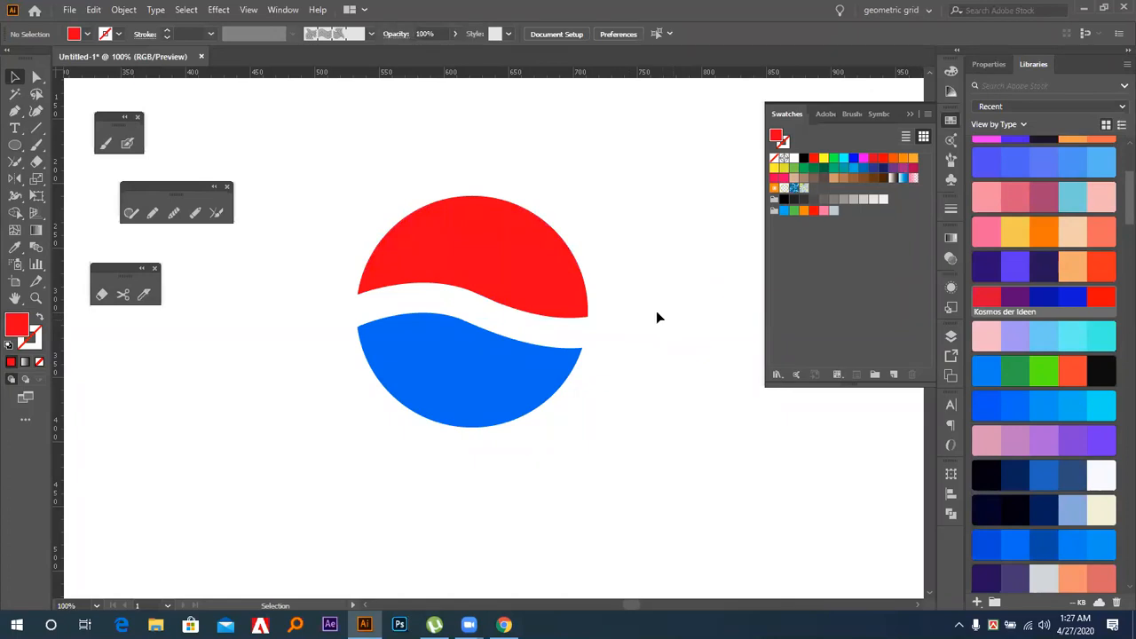
# Recolor the circle's lower piece with the dark blue from the FAMA color theme
pyautogui.click(561, 394)
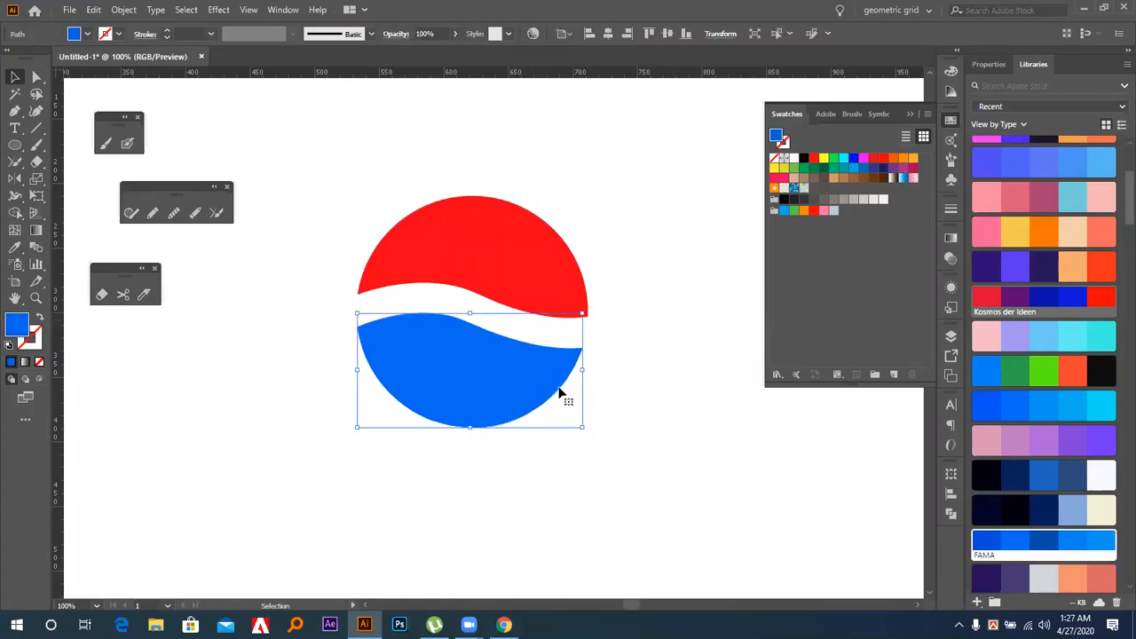
pyautogui.click(1044, 541)
pyautogui.click(704, 486)
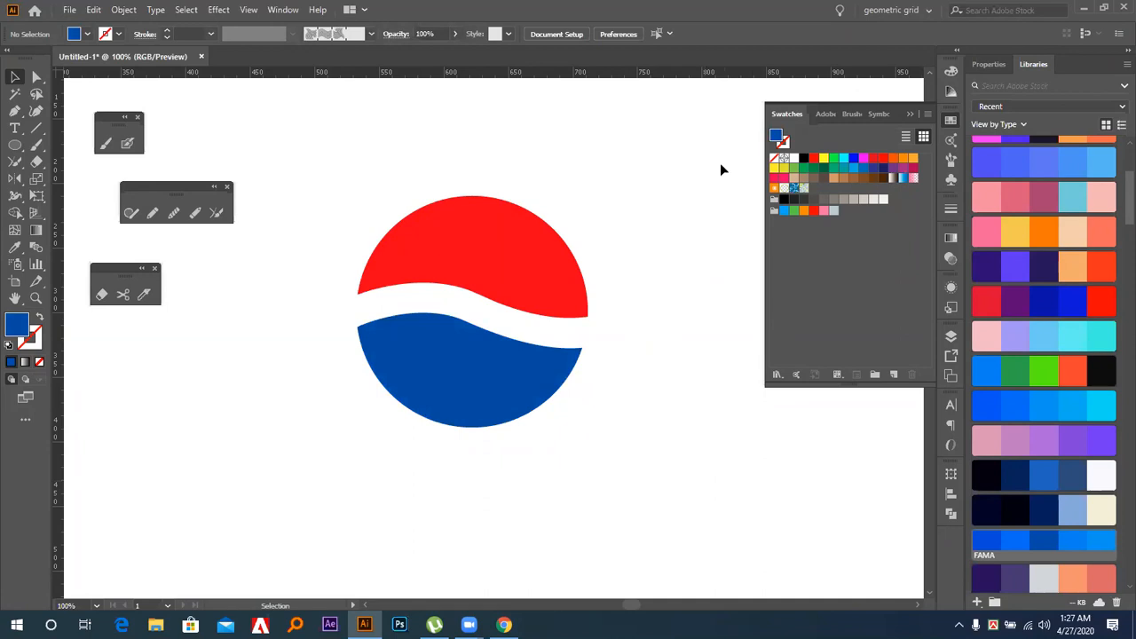
# Select both the red and blue pieces of the split circle and delete them
pyautogui.click(514, 221)
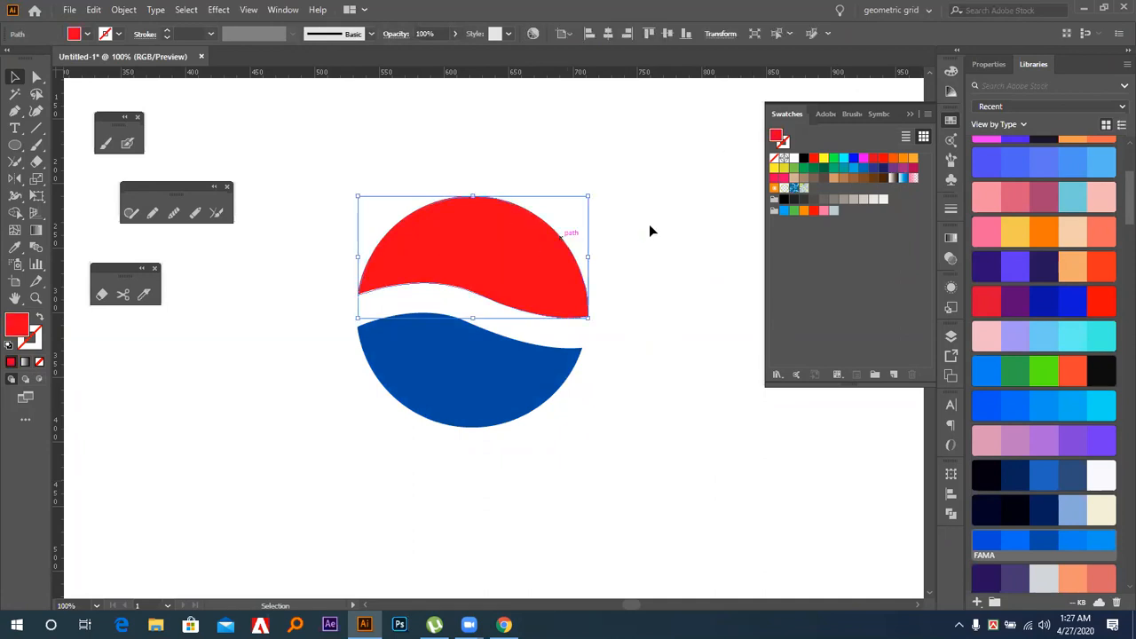
pyautogui.click(101, 294)
pyautogui.click(15, 78)
pyautogui.moveTo(343, 173); pyautogui.dragTo(510, 454)
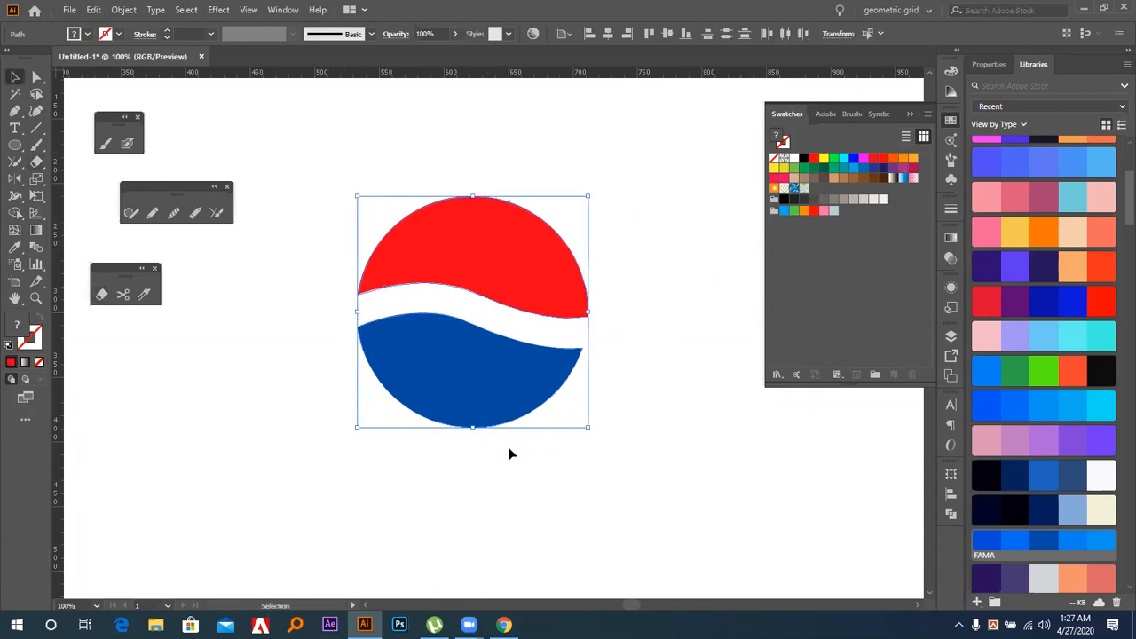
pyautogui.press('Delete')
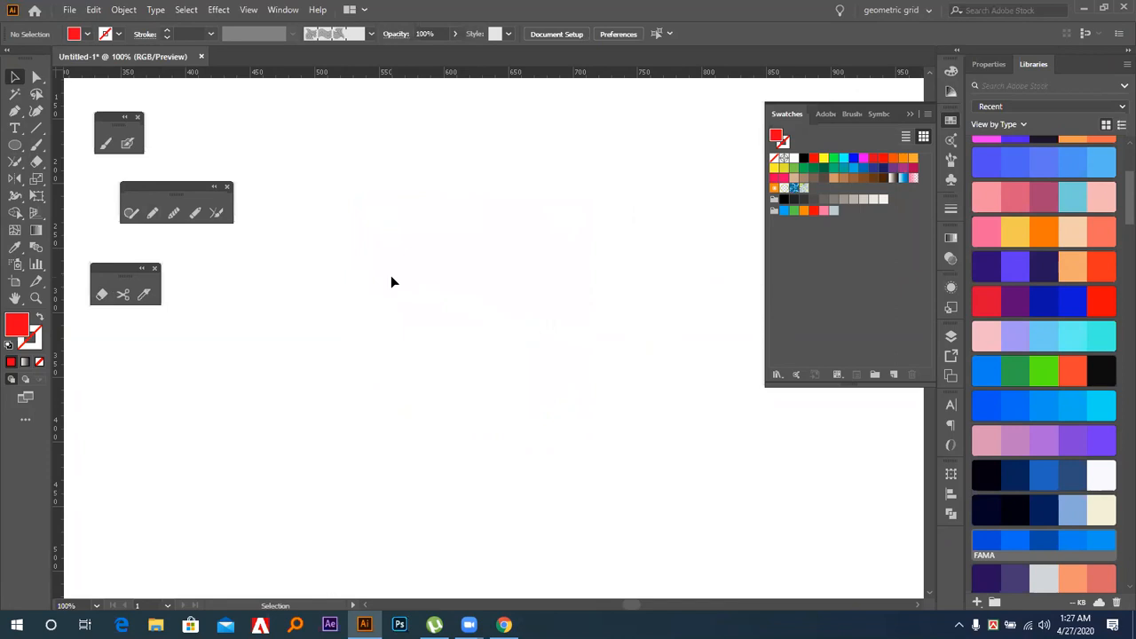
# Draw a diagonal red-filled leaf shape about 173 px long with two curved sides using the Pen tool
pyautogui.click(127, 144)
pyautogui.click(14, 77)
pyautogui.press('p')
pyautogui.moveTo(410, 377); pyautogui.dragTo(489, 299)
pyautogui.moveTo(566, 226)
pyautogui.mouseDown()
pyautogui.moveTo(684, 224)
pyautogui.moveTo(680, 206)
pyautogui.mouseUp()
pyautogui.click(567, 225)
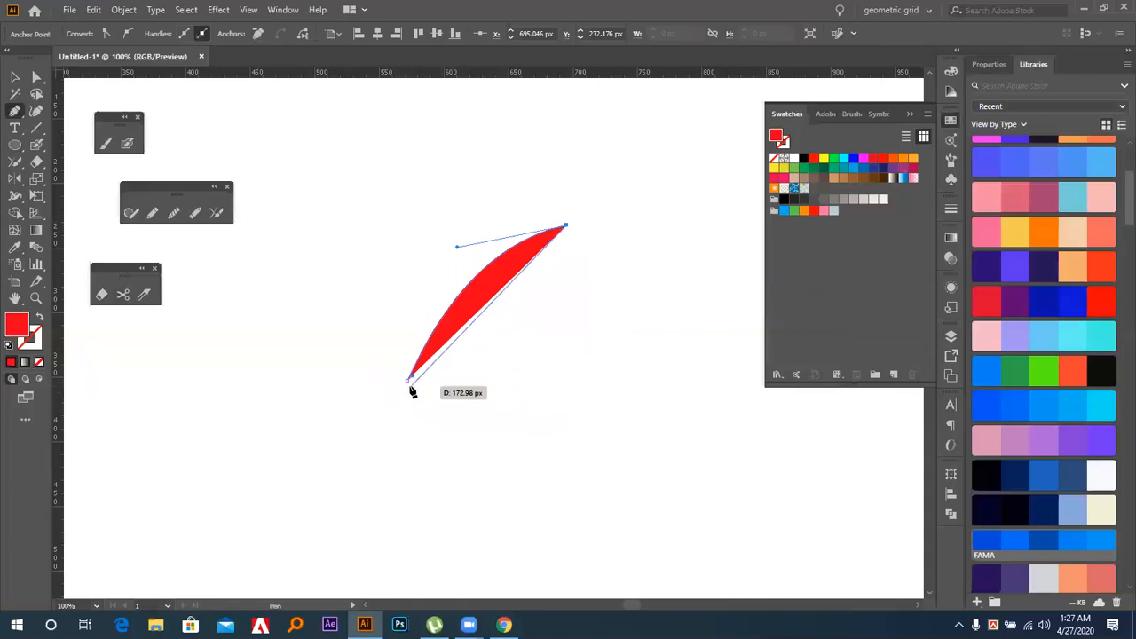
pyautogui.moveTo(408, 383); pyautogui.dragTo(277, 424)
pyautogui.click(15, 77)
pyautogui.click(354, 251)
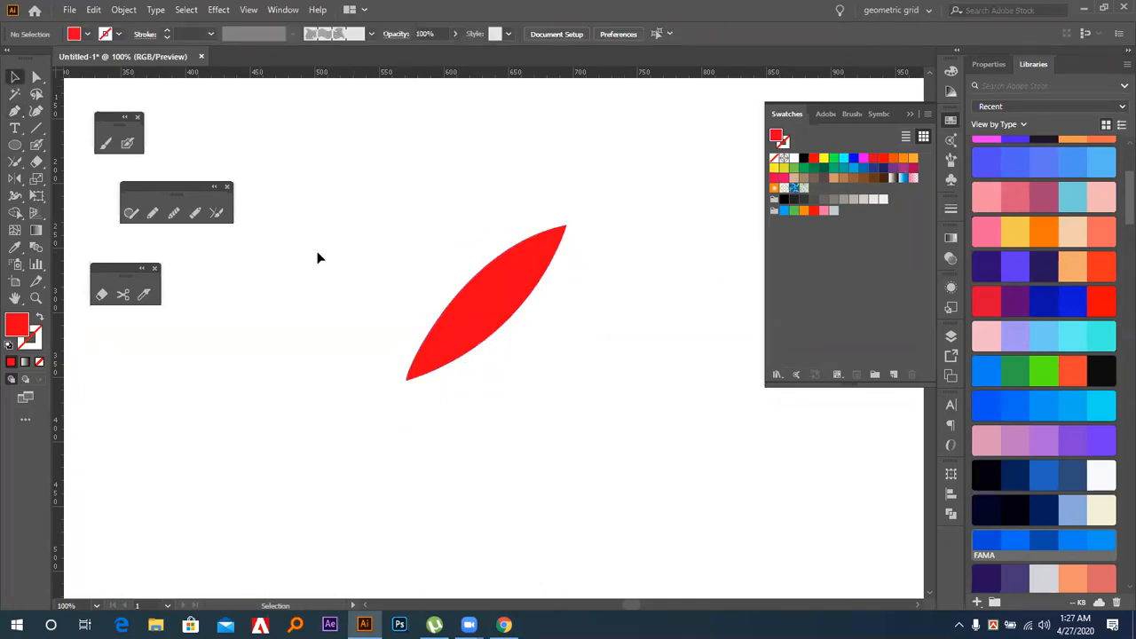
# Try erasing a curved slit from the leaf's middle to its lower-left edge, and undo the stroke
pyautogui.click(490, 301)
pyautogui.click(101, 294)
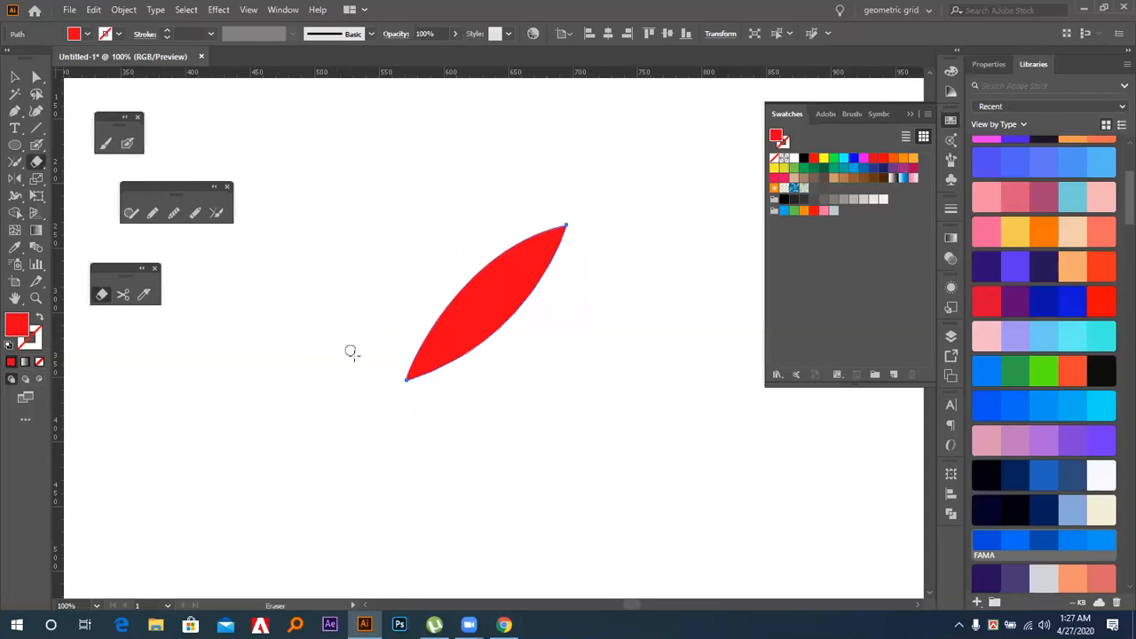
pyautogui.moveTo(491, 294); pyautogui.dragTo(386, 390)
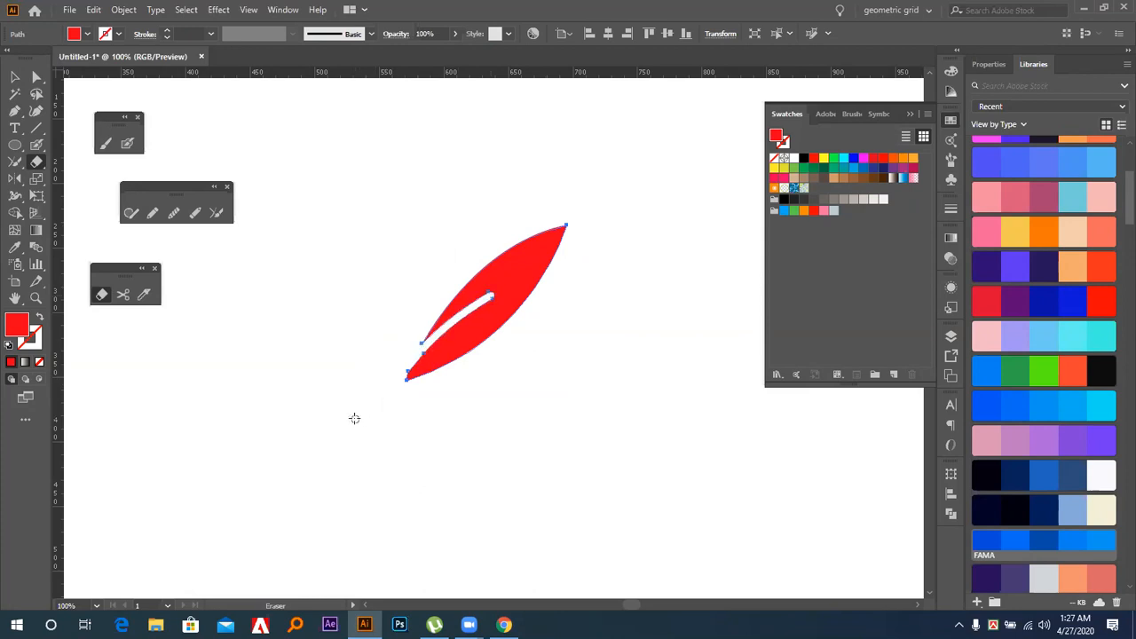
pyautogui.hotkey('ctrl', 'z')
# Erase a slit along the leaf's middle out through its lower-left end and widen it with further Eraser strokes
pyautogui.moveTo(513, 275)
pyautogui.mouseDown()
pyautogui.moveTo(416, 358)
pyautogui.moveTo(388, 398)
pyautogui.mouseUp()
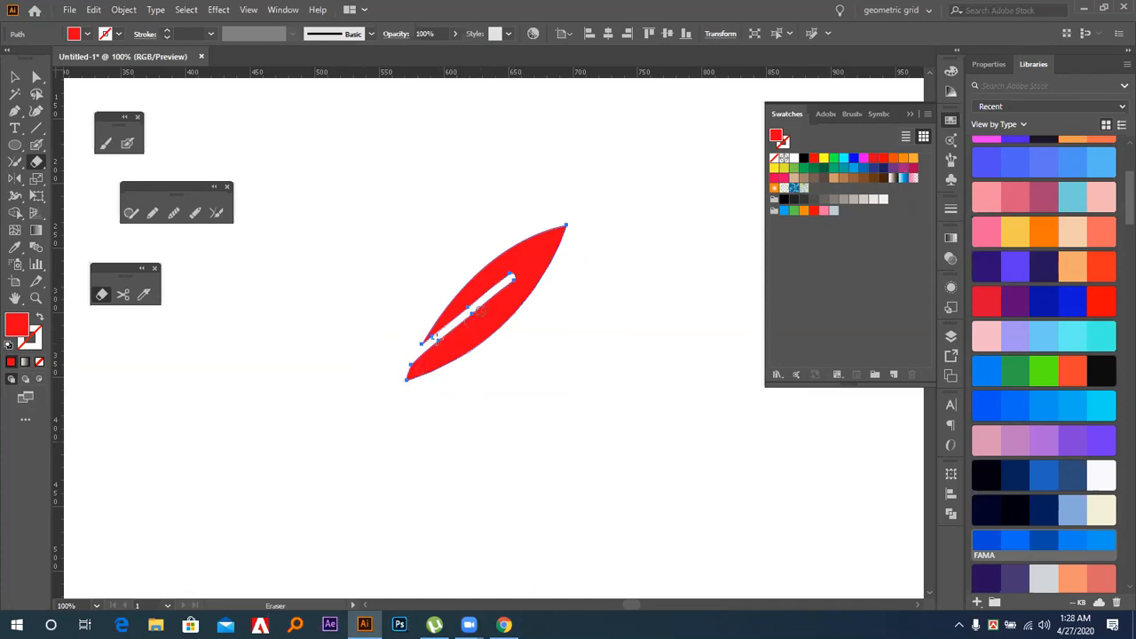
pyautogui.moveTo(410, 367); pyautogui.dragTo(455, 324)
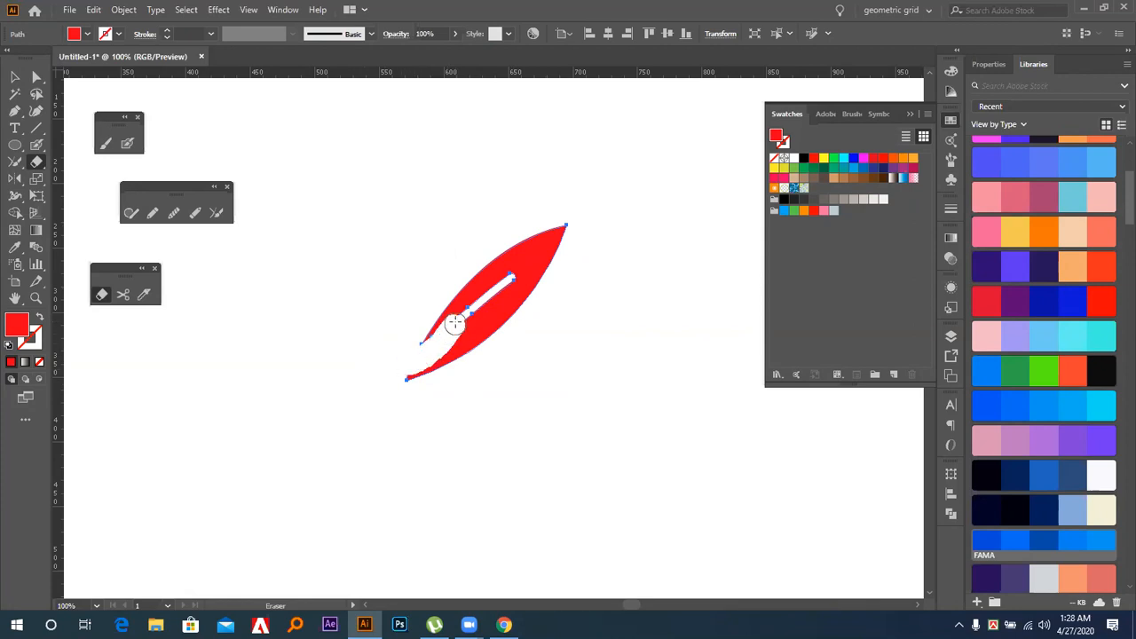
pyautogui.moveTo(426, 367)
pyautogui.mouseDown()
pyautogui.moveTo(470, 306)
pyautogui.moveTo(450, 323)
pyautogui.moveTo(448, 333)
pyautogui.moveTo(516, 271)
pyautogui.mouseUp()
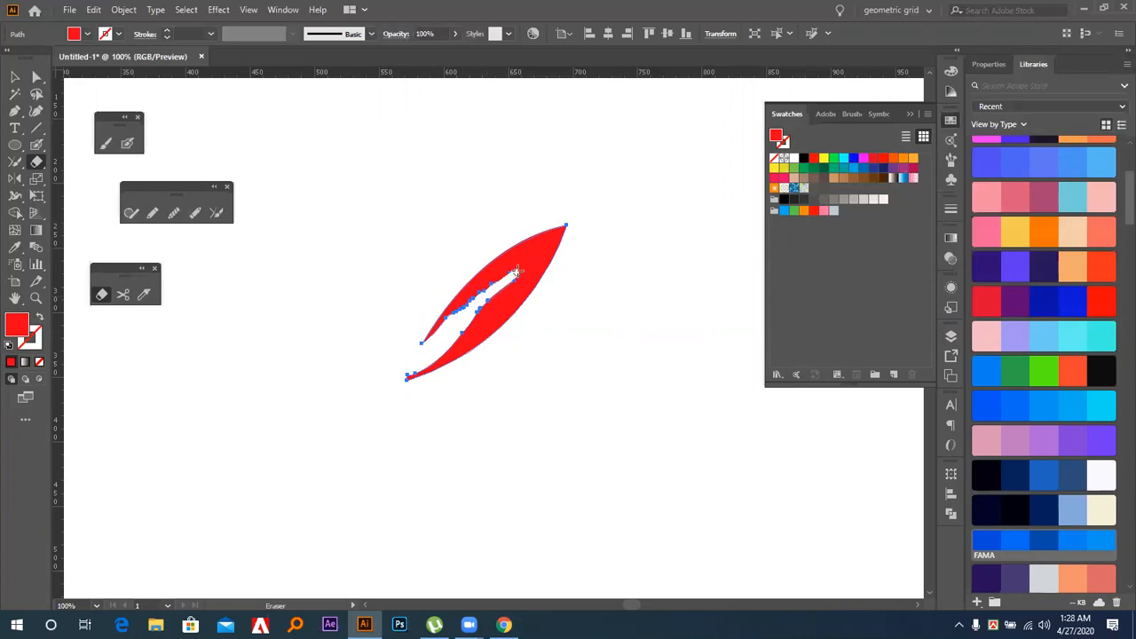
# Select the partly erased red leaf and delete it
pyautogui.press('v')
pyautogui.click(351, 255)
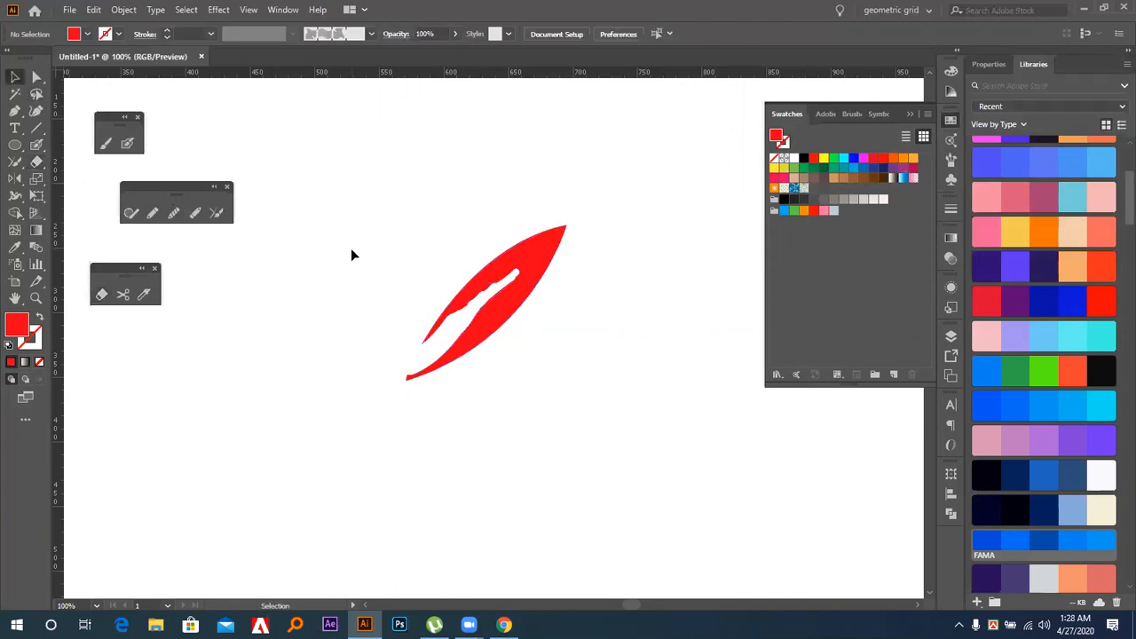
pyautogui.click(515, 315)
pyautogui.press('Delete')
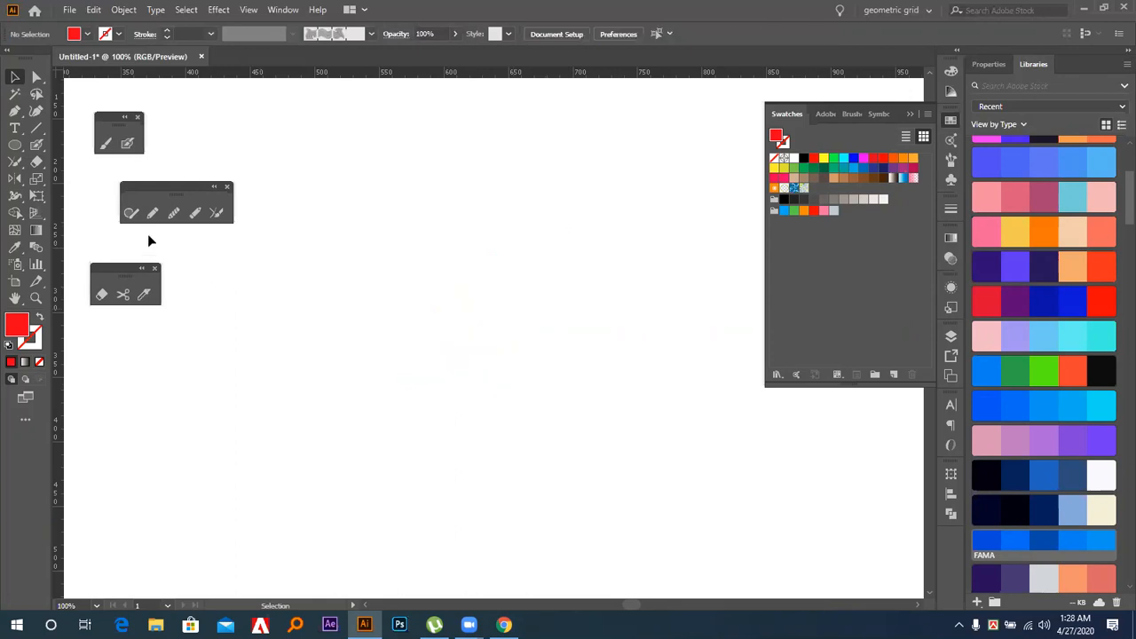
# Draw a circle about 152 px in diameter with a 1 px red stroke and no fill
pyautogui.click(15, 145)
pyautogui.moveTo(370, 315); pyautogui.dragTo(396, 413)
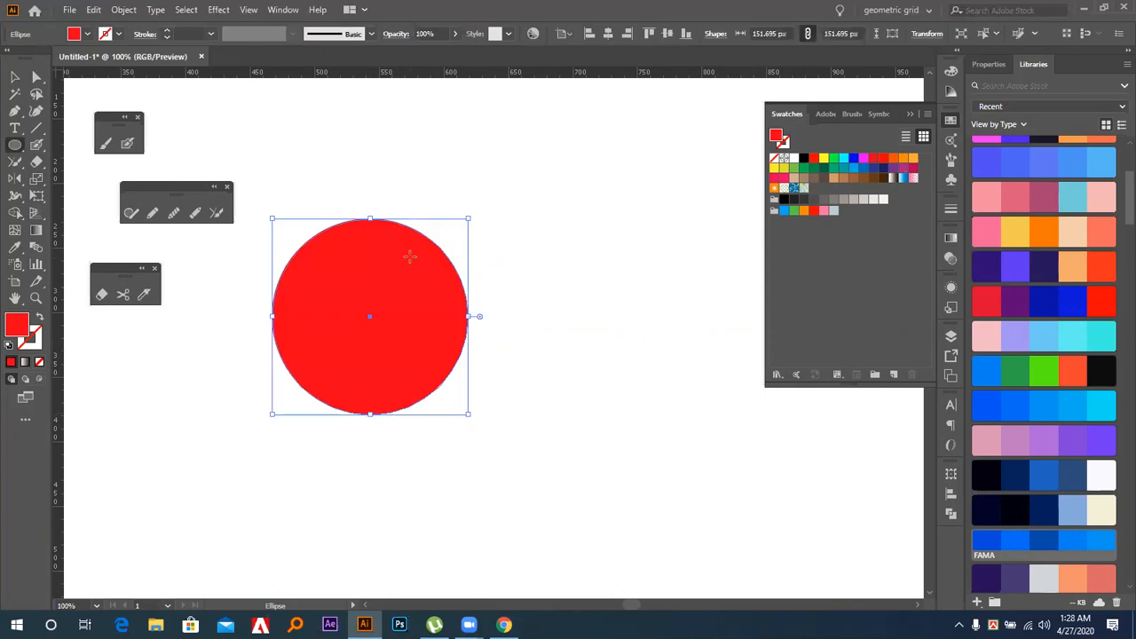
pyautogui.hotkey('shift', 'x')
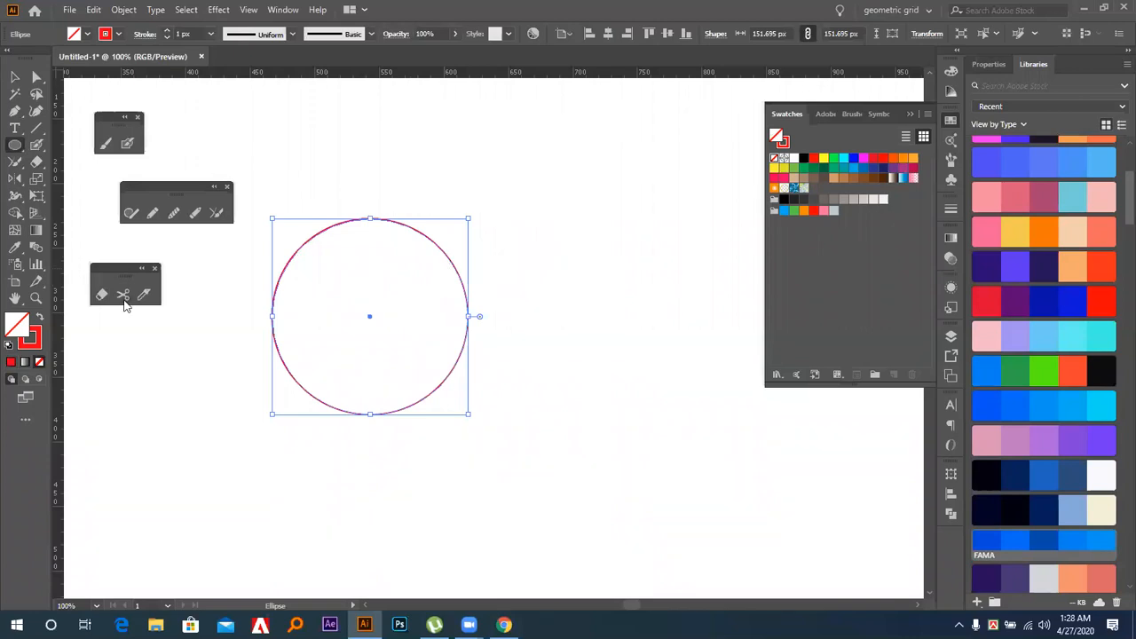
# Cut the circle at its left anchor and upper-left edge with Scissors, and move the cut arc away to the left
pyautogui.click(122, 294)
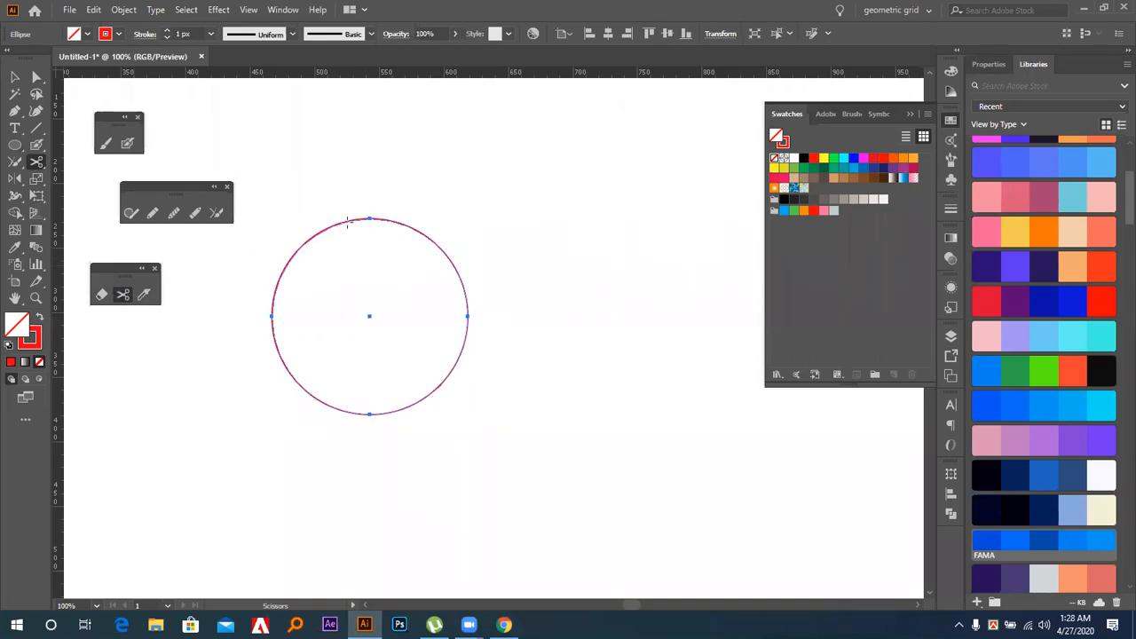
pyautogui.click(467, 316)
pyautogui.click(271, 316)
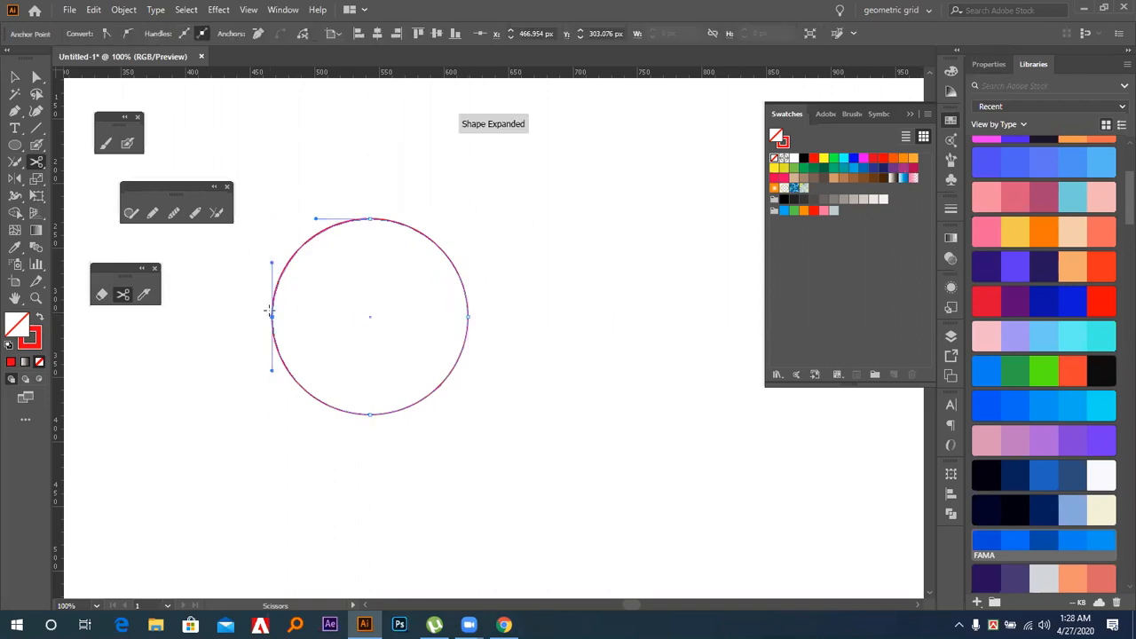
pyautogui.press('v')
pyautogui.click(271, 276)
pyautogui.click(272, 276)
pyautogui.moveTo(284, 279); pyautogui.dragTo(237, 268)
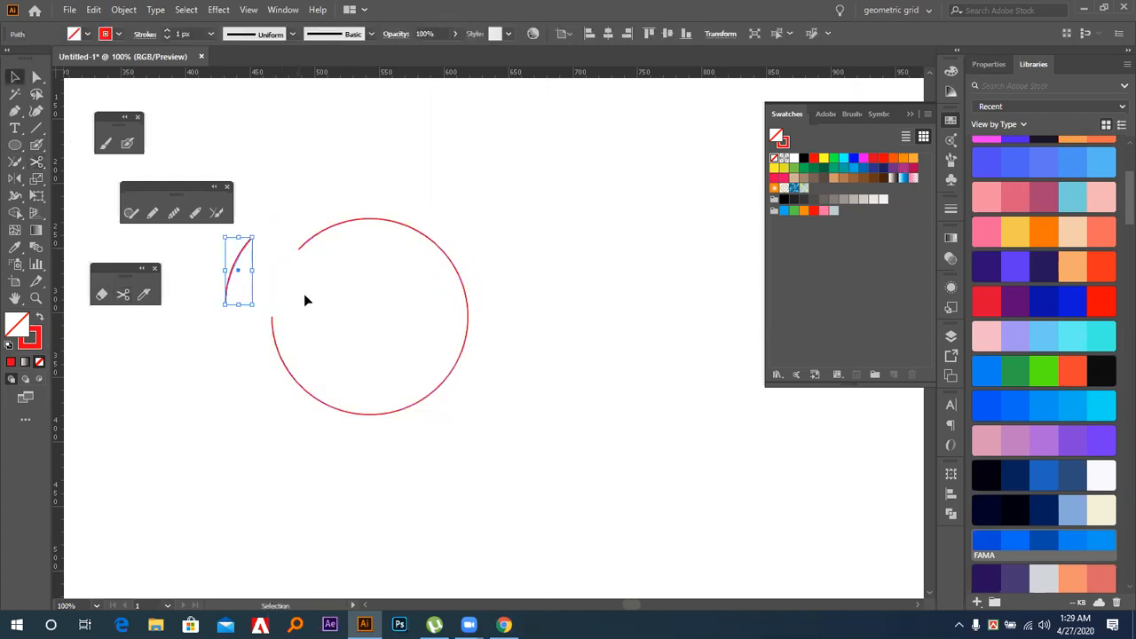
# Undo the arc's move and the Scissors cuts to restore the whole circle
pyautogui.press('a')
pyautogui.hotkey('ctrl', '+')
pyautogui.hotkey('ctrl', 'z')
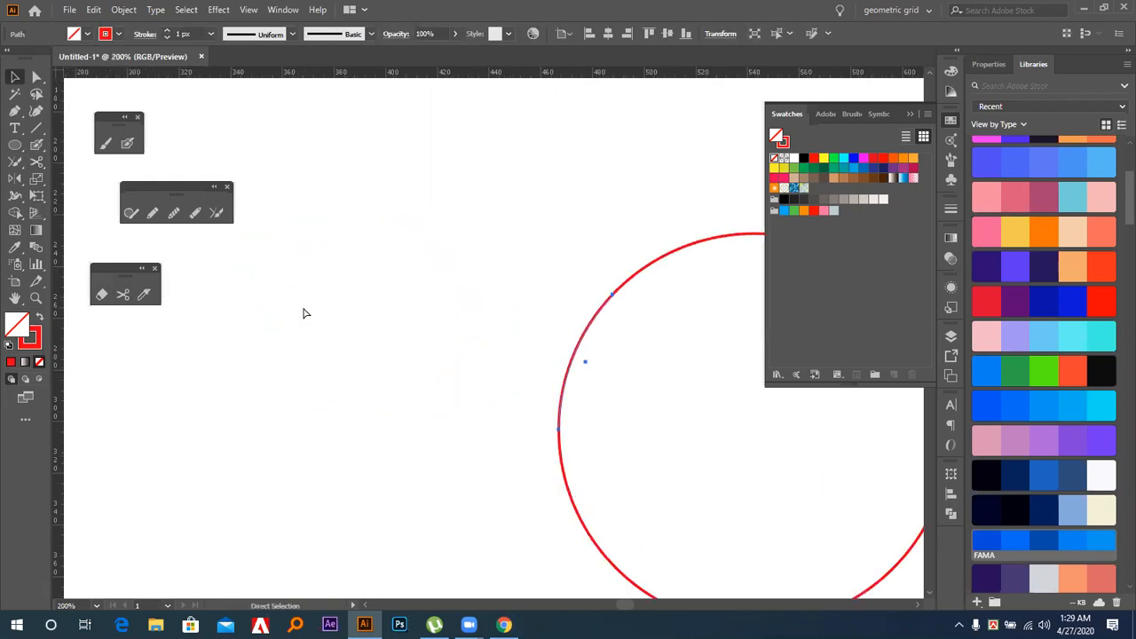
pyautogui.hotkey('ctrl', 'z')
# Cut the circle at a single point on its upper-left edge with Scissors and move it up and to the right
pyautogui.moveTo(401, 290); pyautogui.dragTo(232, 292)
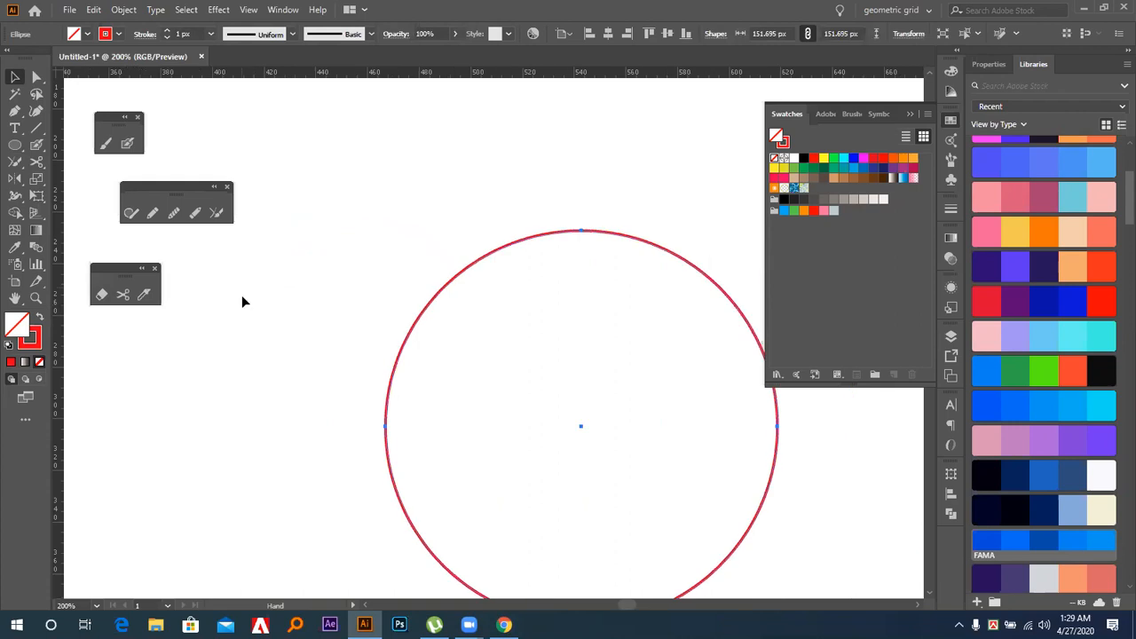
pyautogui.click(126, 296)
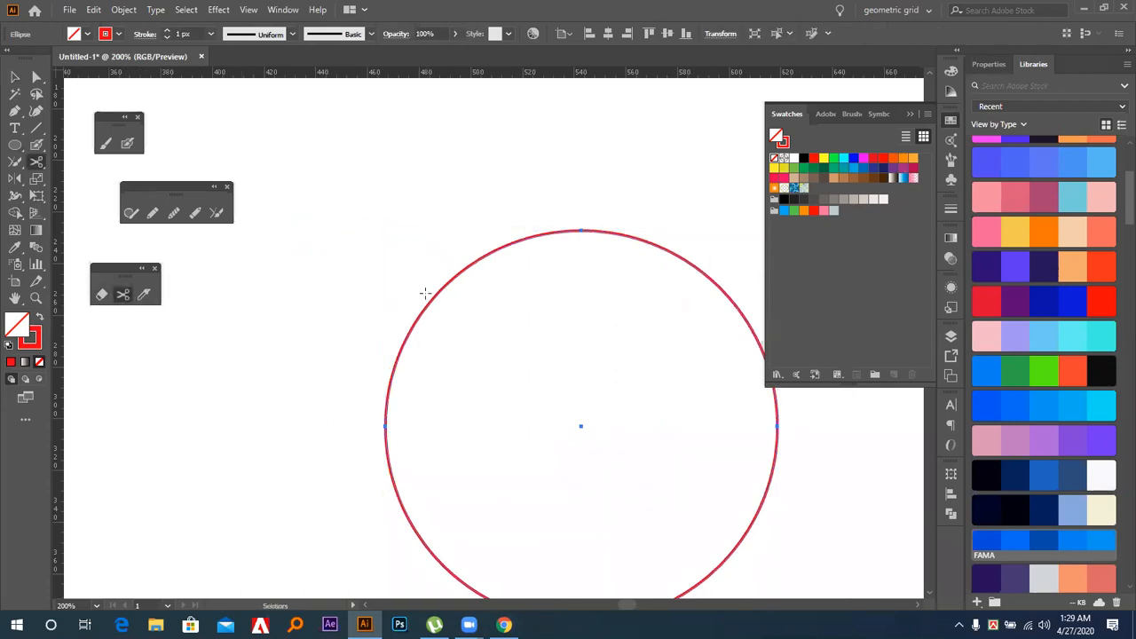
pyautogui.click(434, 293)
pyautogui.click(14, 77)
pyautogui.moveTo(563, 233); pyautogui.dragTo(645, 186)
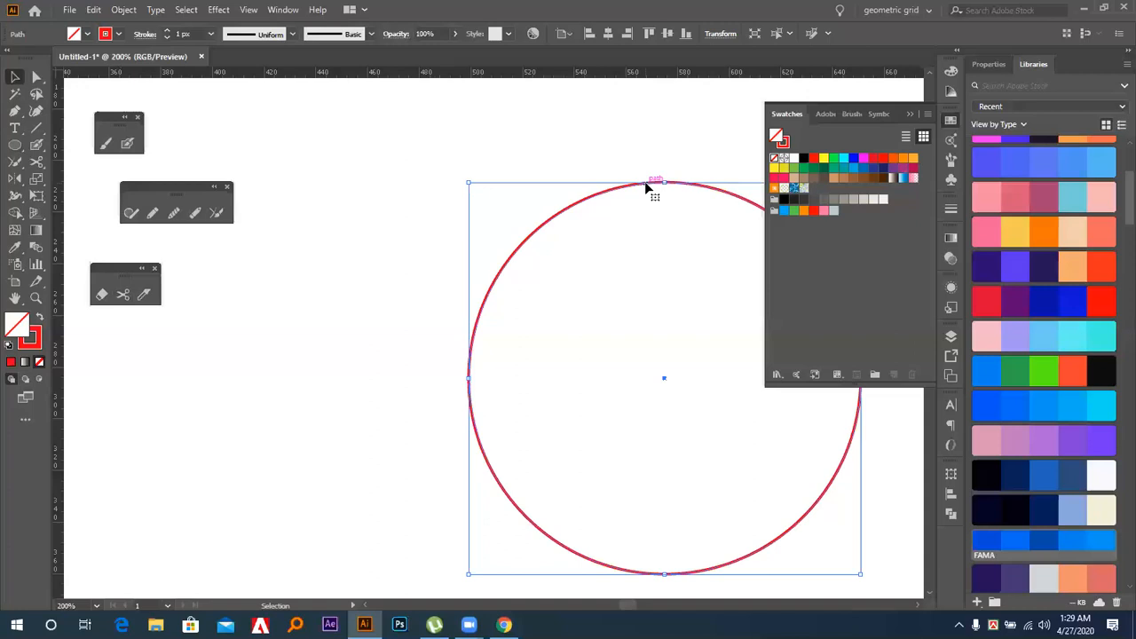
pyautogui.hotkey('ctrl', '-')
pyautogui.hotkey('ctrl', '-')
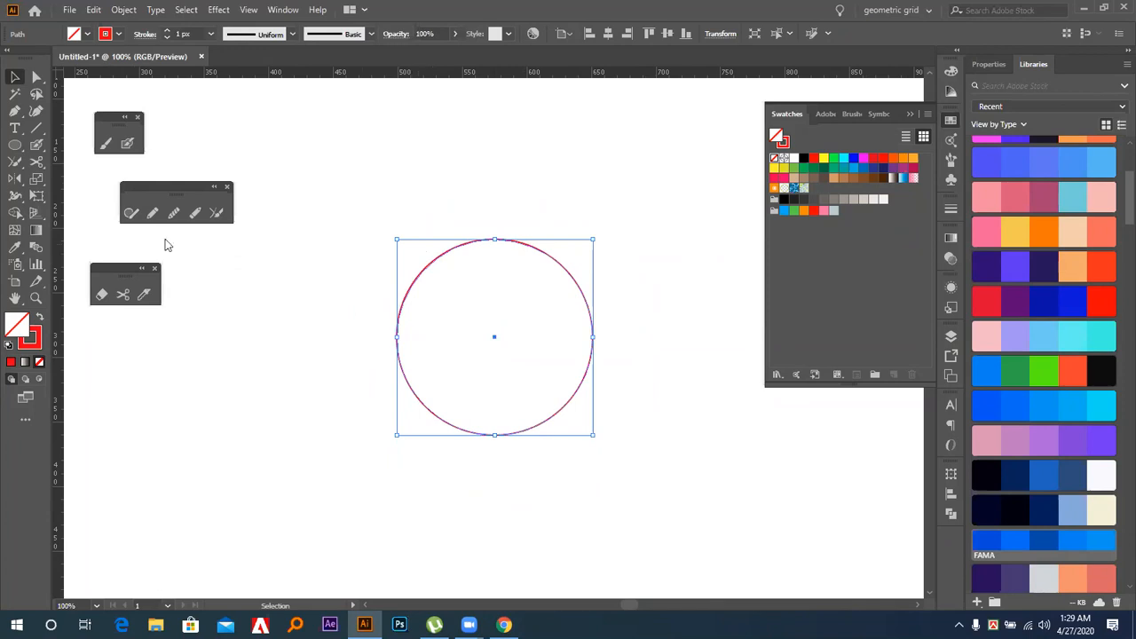
# Cut the circle at its upper-right edge with Scissors and move the top arc upward away from the rest
pyautogui.click(123, 294)
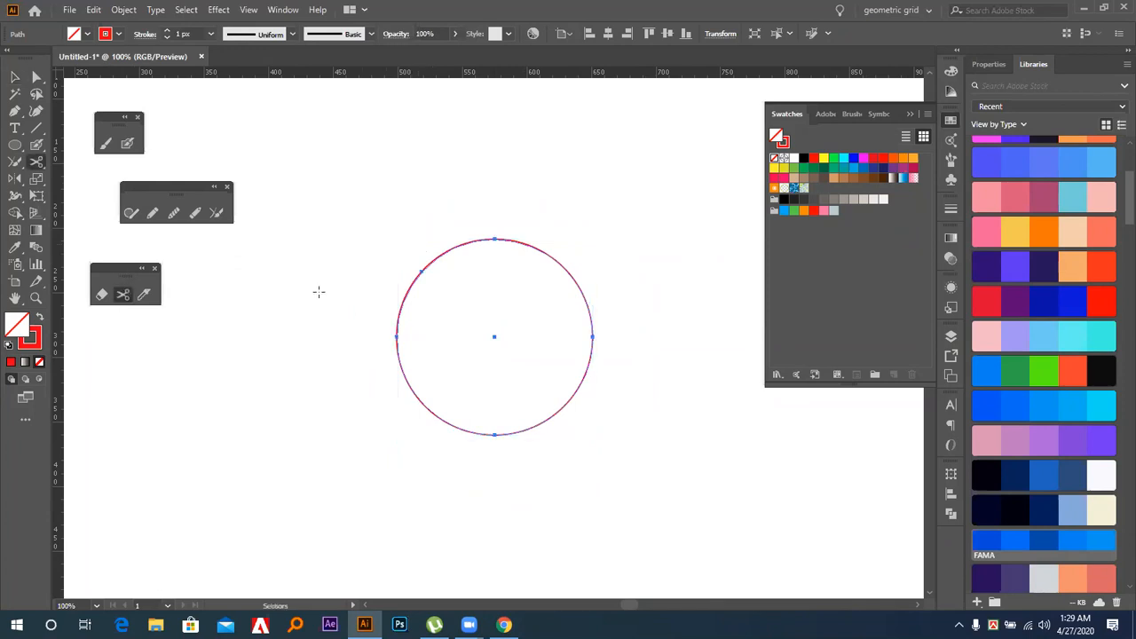
pyautogui.click(568, 269)
pyautogui.press('v')
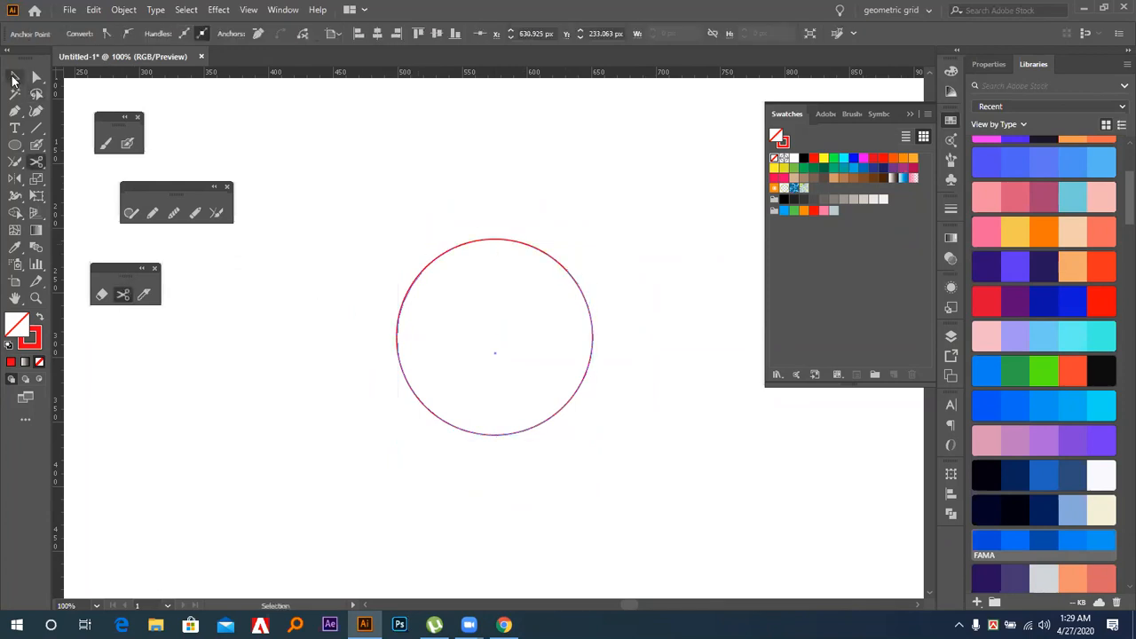
pyautogui.moveTo(495, 240); pyautogui.dragTo(515, 236)
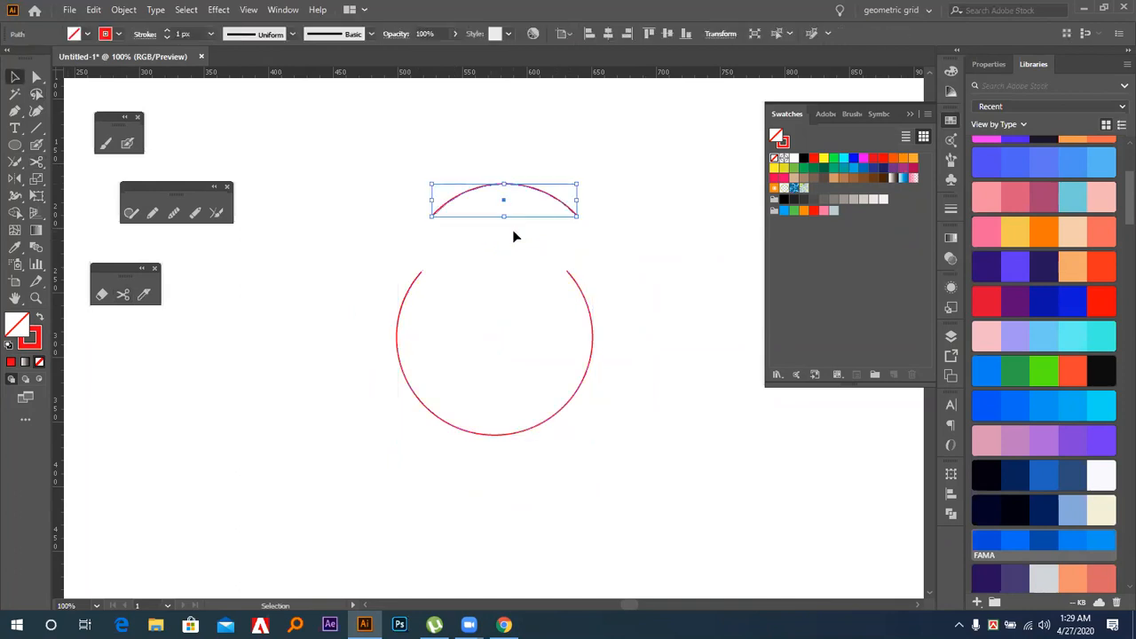
# Undo the top arc's move, the Scissors cuts and the circle's move
pyautogui.press('a')
pyautogui.hotkey('ctrl', 'z')
pyautogui.hotkey('ctrl', 'z')
pyautogui.hotkey('ctrl', 'z')
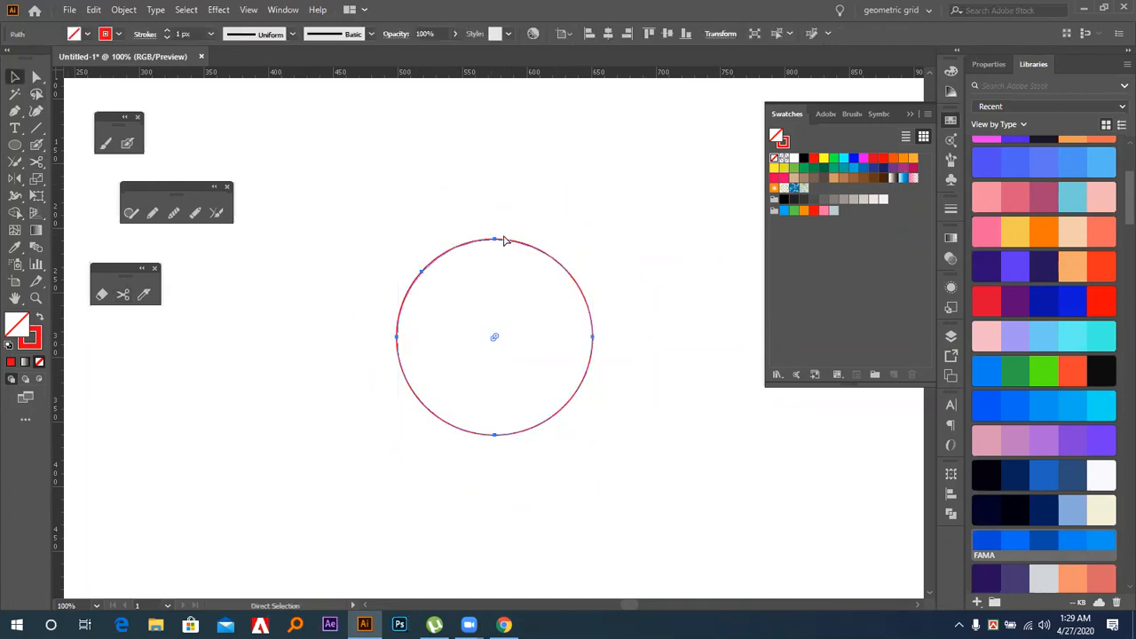
pyautogui.press('v')
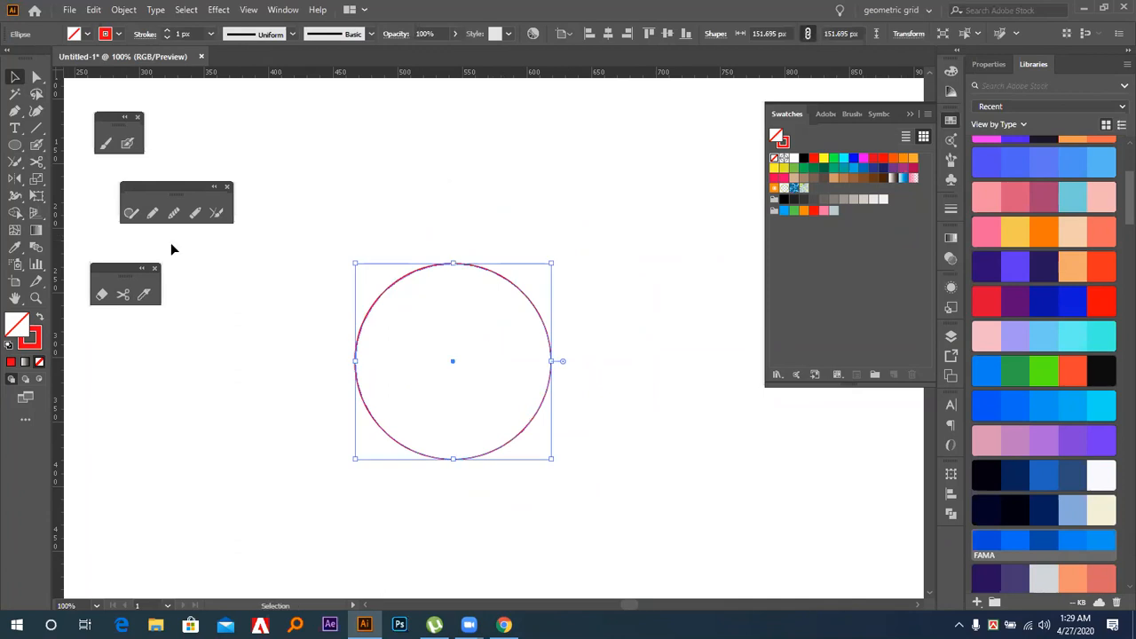
# Cut the circle at its top anchor point with Scissors and bend the upper-right arc upward into a bulge
pyautogui.click(123, 296)
pyautogui.click(452, 263)
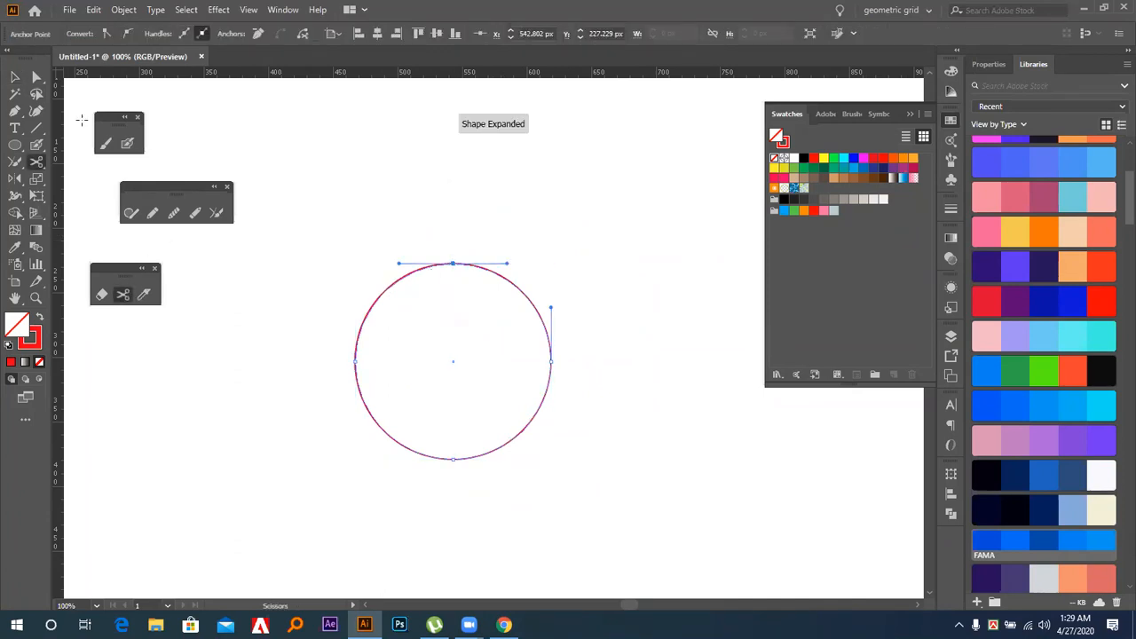
pyautogui.press('a')
pyautogui.hotkey('ctrl', 'shift', 'a')
pyautogui.moveTo(486, 273); pyautogui.dragTo(470, 232)
pyautogui.moveTo(459, 264); pyautogui.dragTo(459, 263)
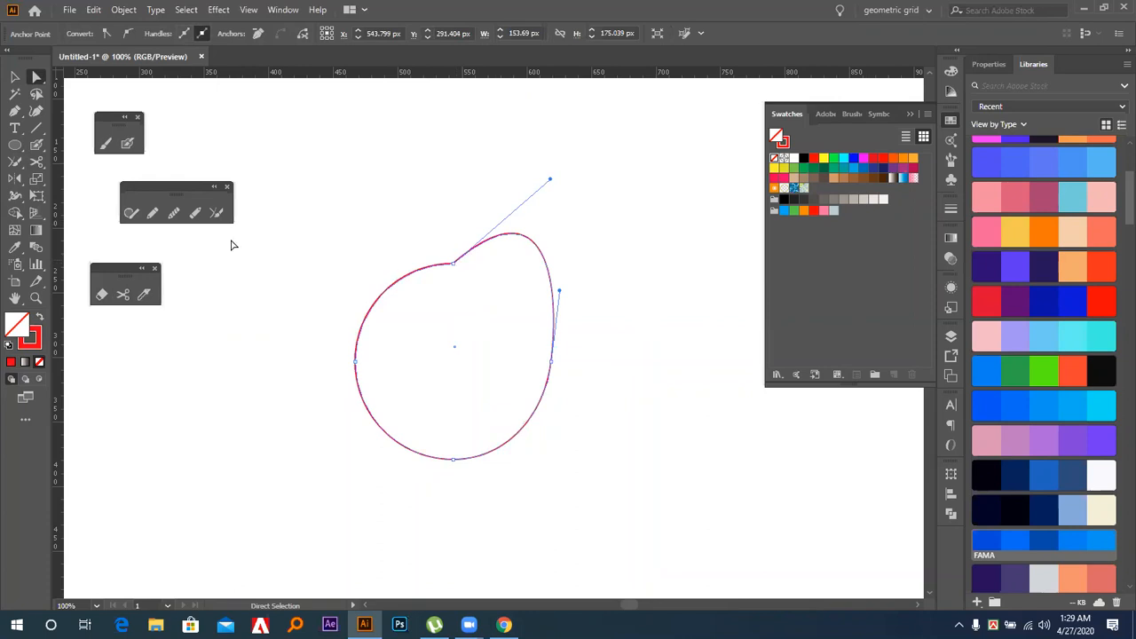
# Cut the outline with Scissors at the bulge's starting corner and slightly up its slope, and delete the short segment between the cuts
pyautogui.click(122, 293)
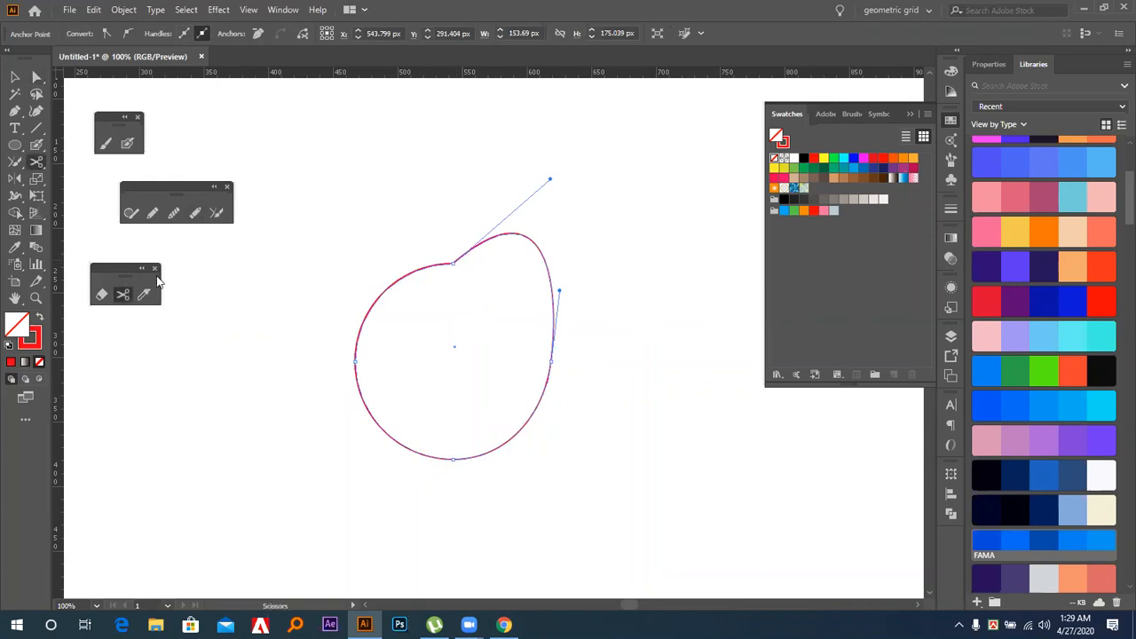
pyautogui.click(455, 263)
pyautogui.click(703, 330)
pyautogui.click(469, 247)
pyautogui.click(41, 81)
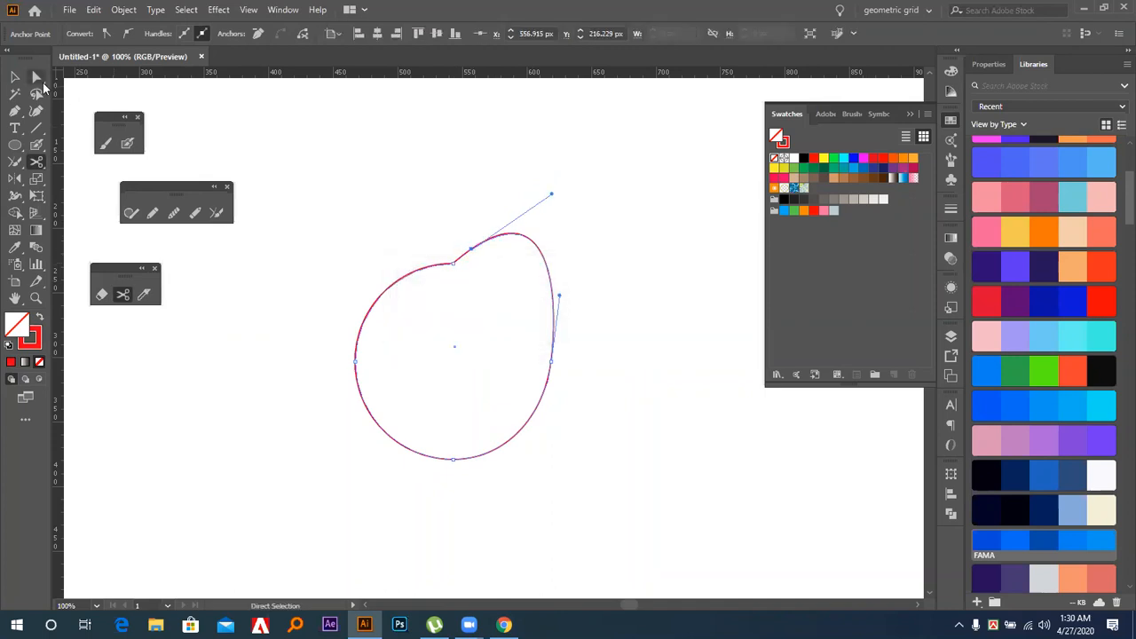
pyautogui.click(463, 257)
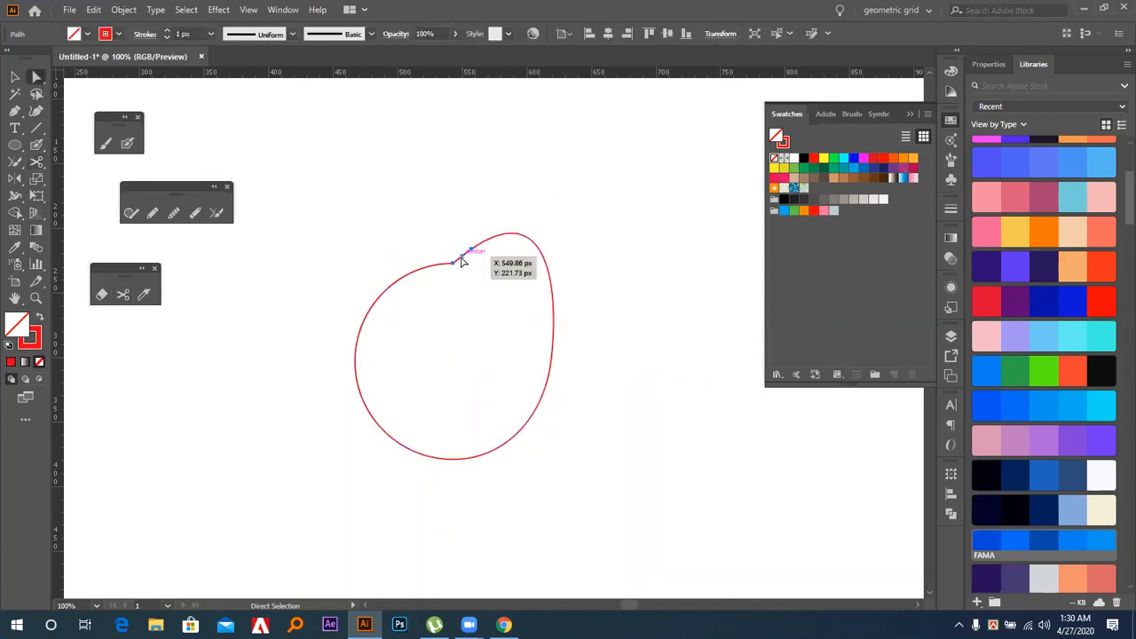
# Move the bulge's open end down and to the right of the circle, and delete that curve segment
pyautogui.click(471, 248)
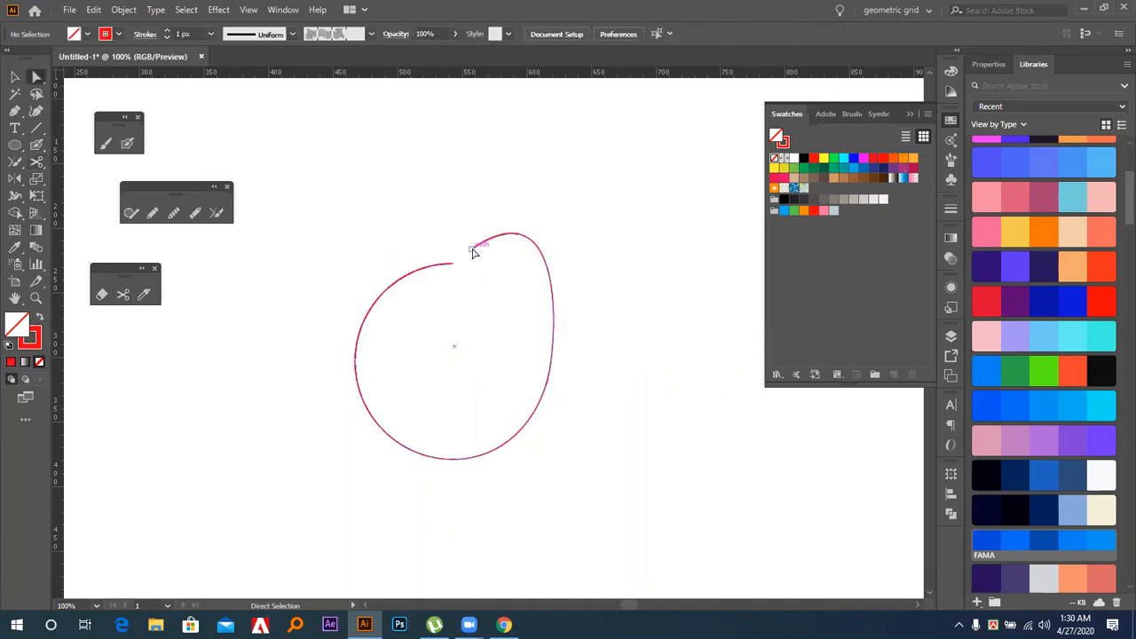
pyautogui.moveTo(471, 248); pyautogui.dragTo(676, 417)
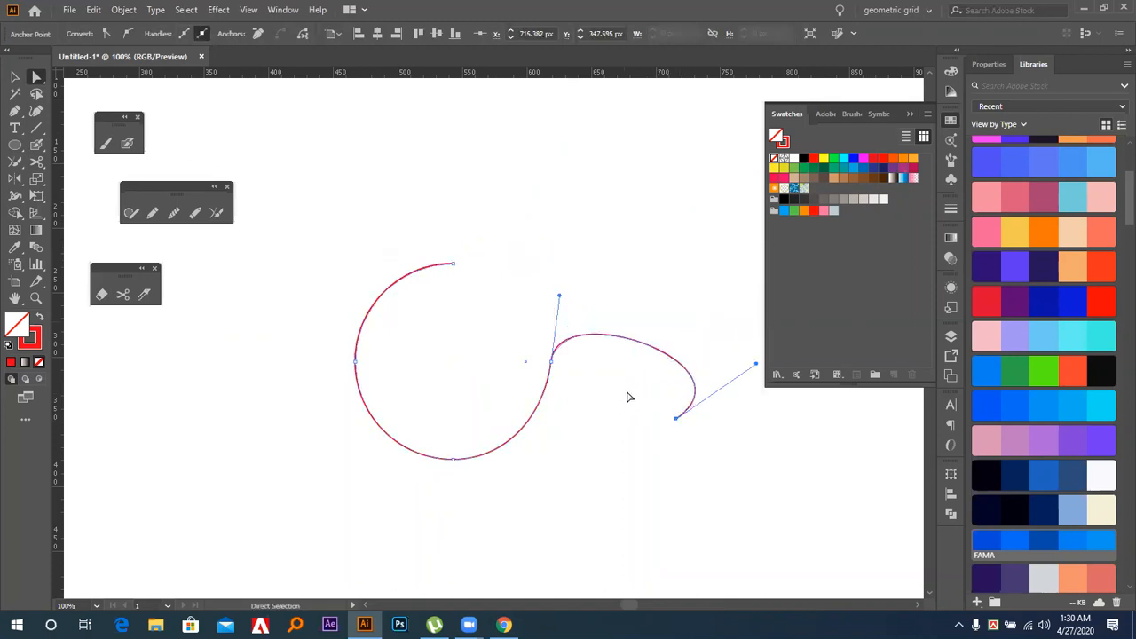
pyautogui.press('Delete')
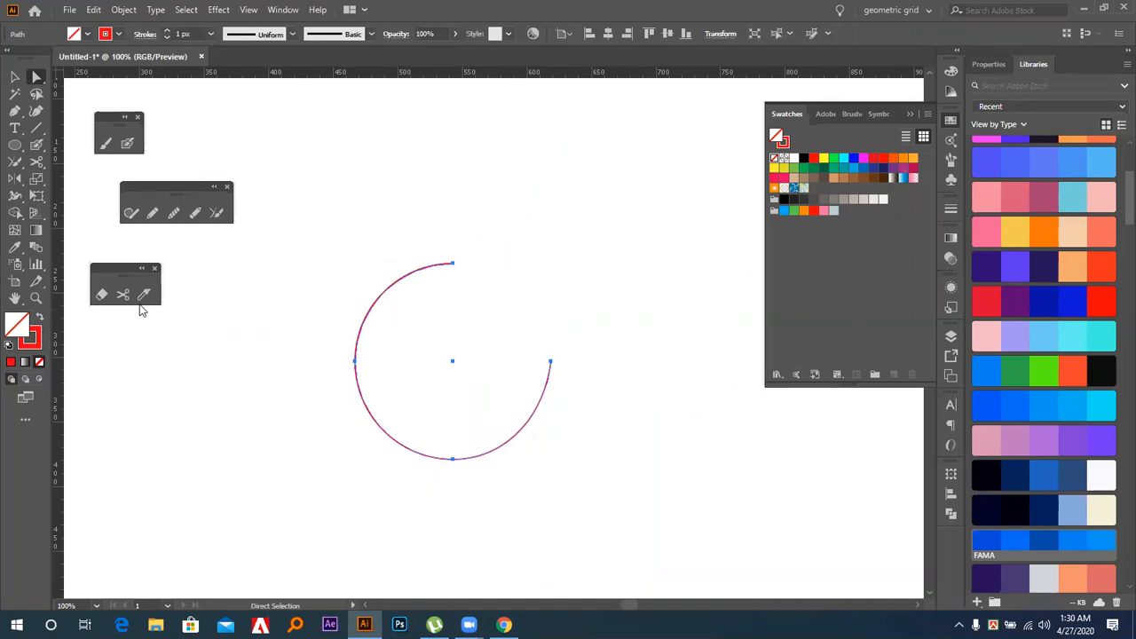
# Add an anchor point on the upper-left arc with the Pen tool and delete the arc's top end point
pyautogui.click(15, 111)
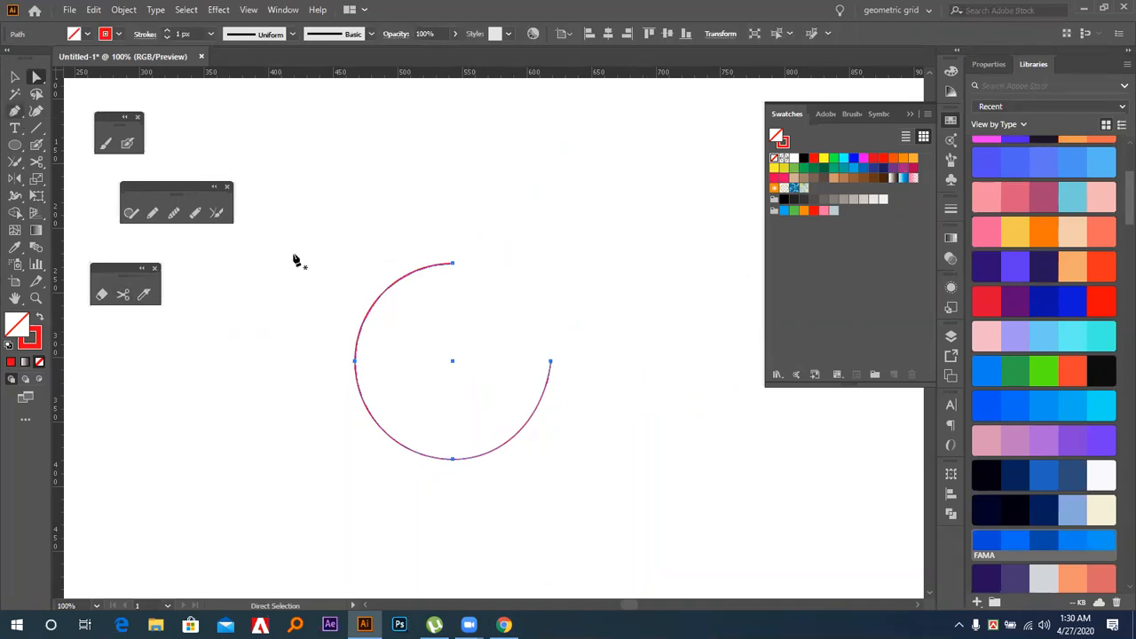
pyautogui.click(411, 270)
pyautogui.press('a')
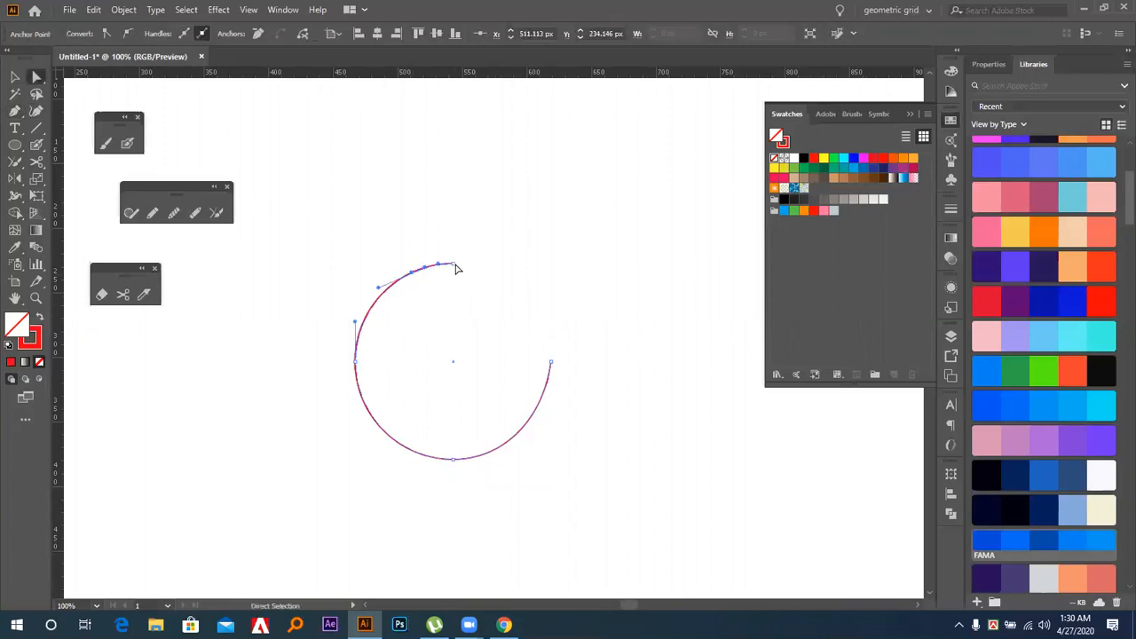
pyautogui.click(453, 265)
pyautogui.press('Delete')
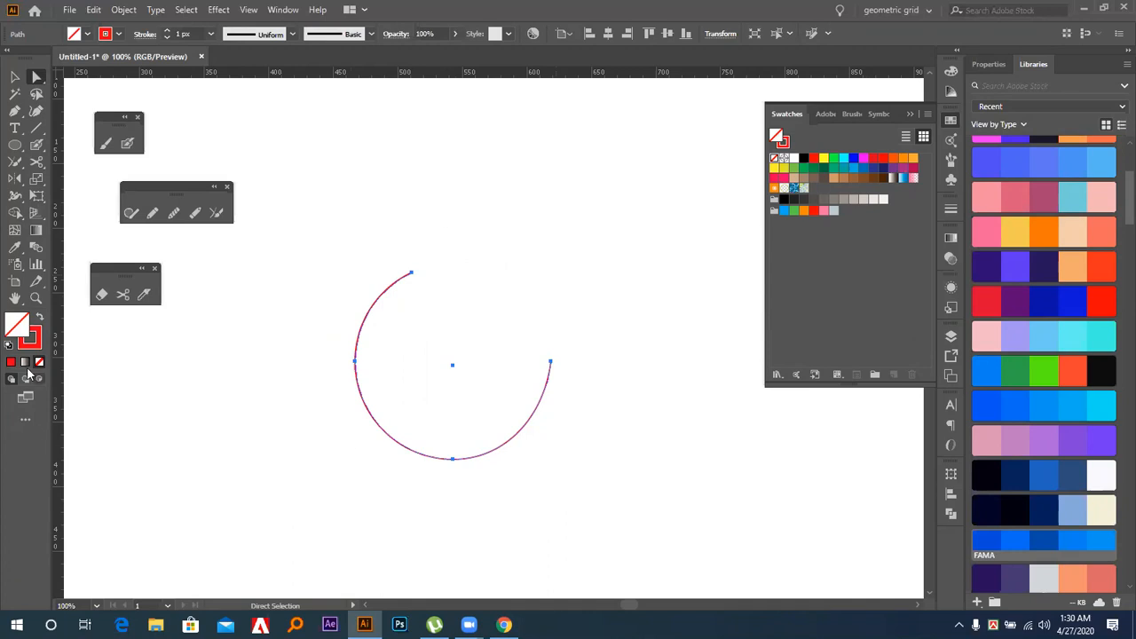
# Delete the remaining open arc and shift the floating Eraser tool group slightly up and to the right
pyautogui.click(14, 78)
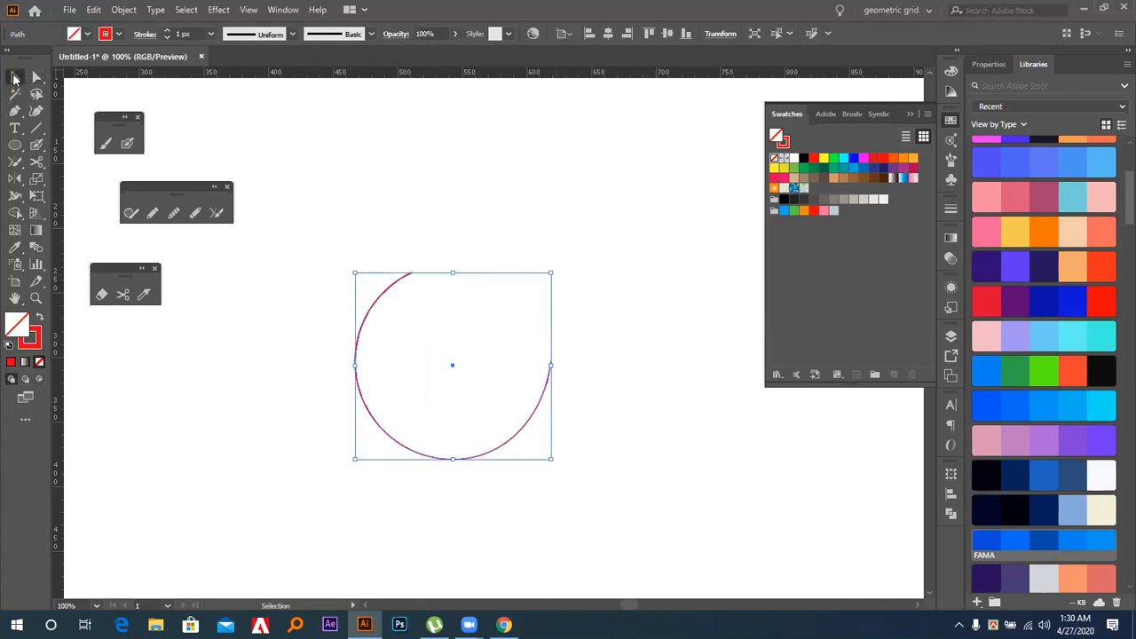
pyautogui.click(304, 275)
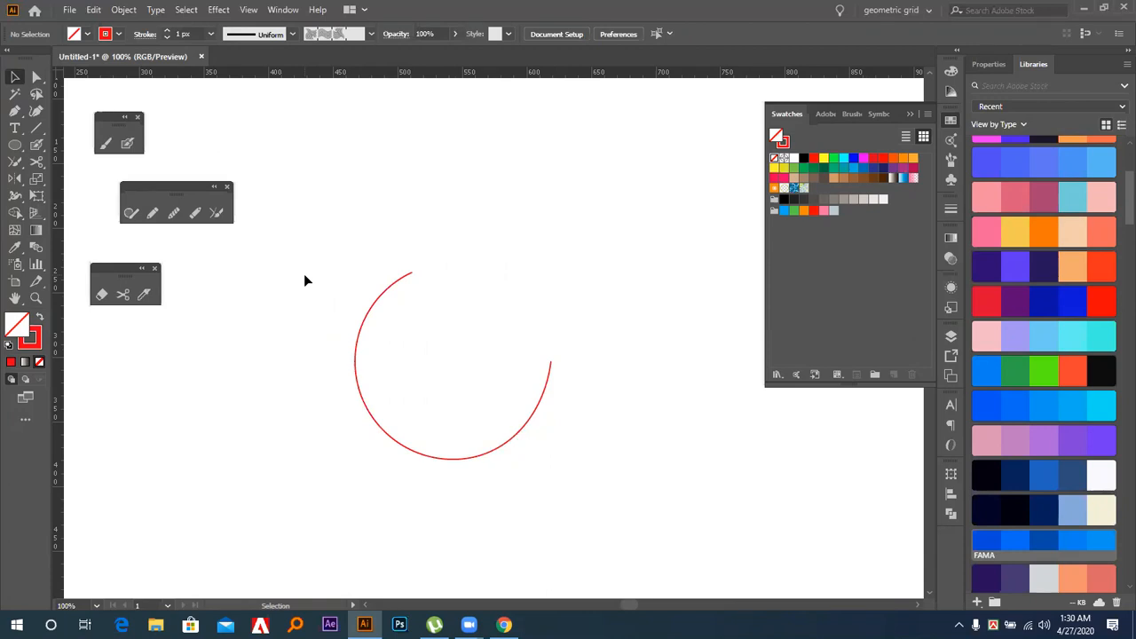
pyautogui.moveTo(284, 221); pyautogui.dragTo(538, 428)
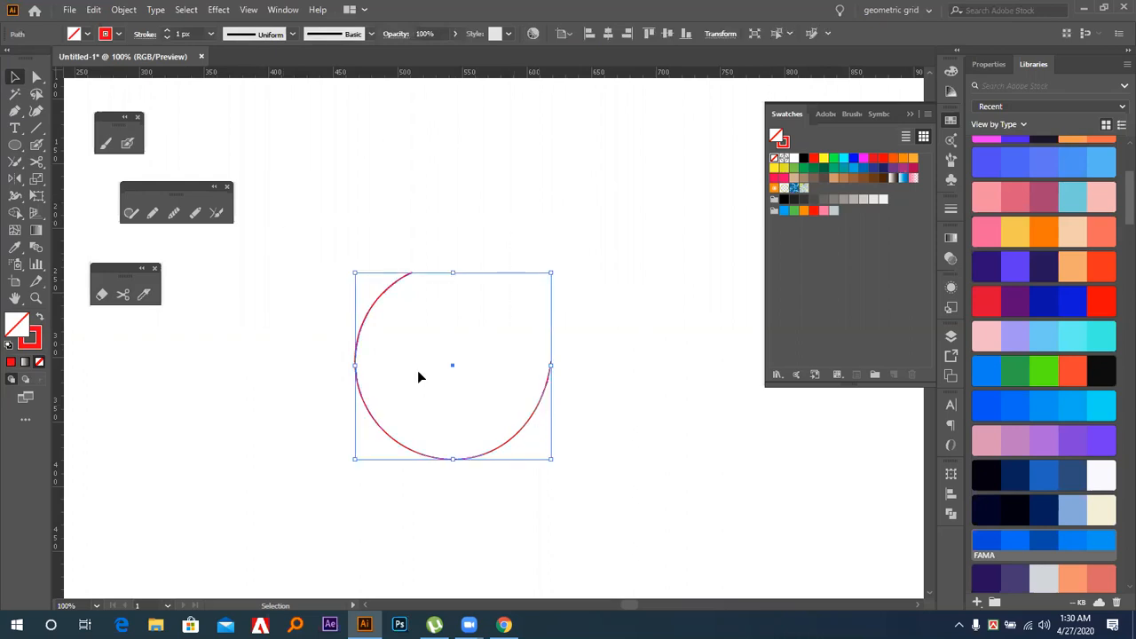
pyautogui.press('Delete')
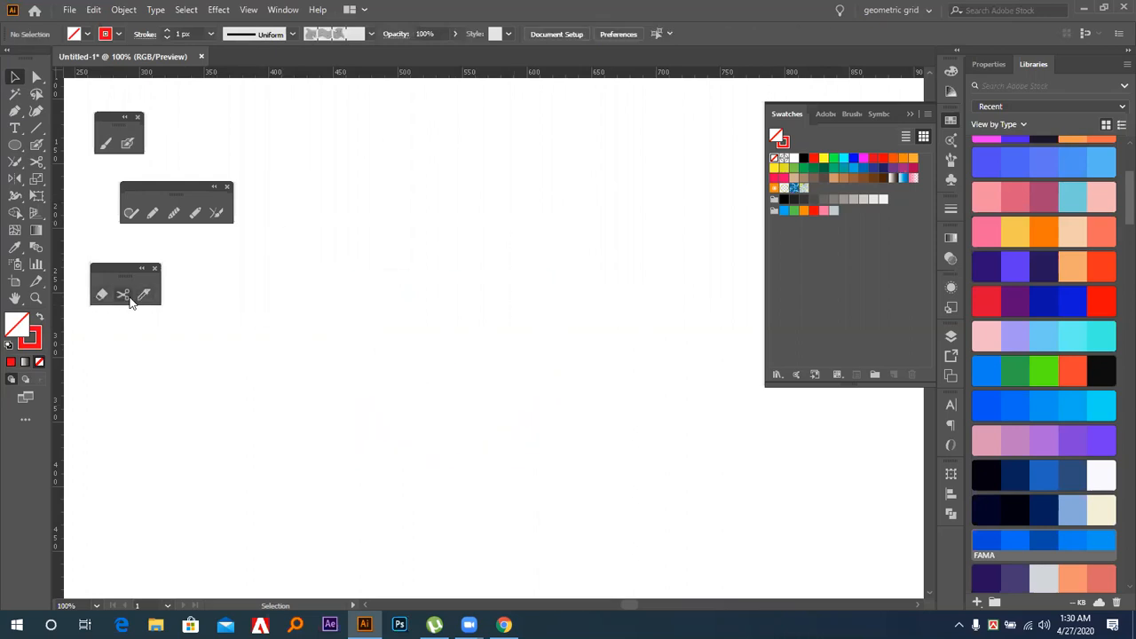
pyautogui.moveTo(112, 271); pyautogui.dragTo(121, 260)
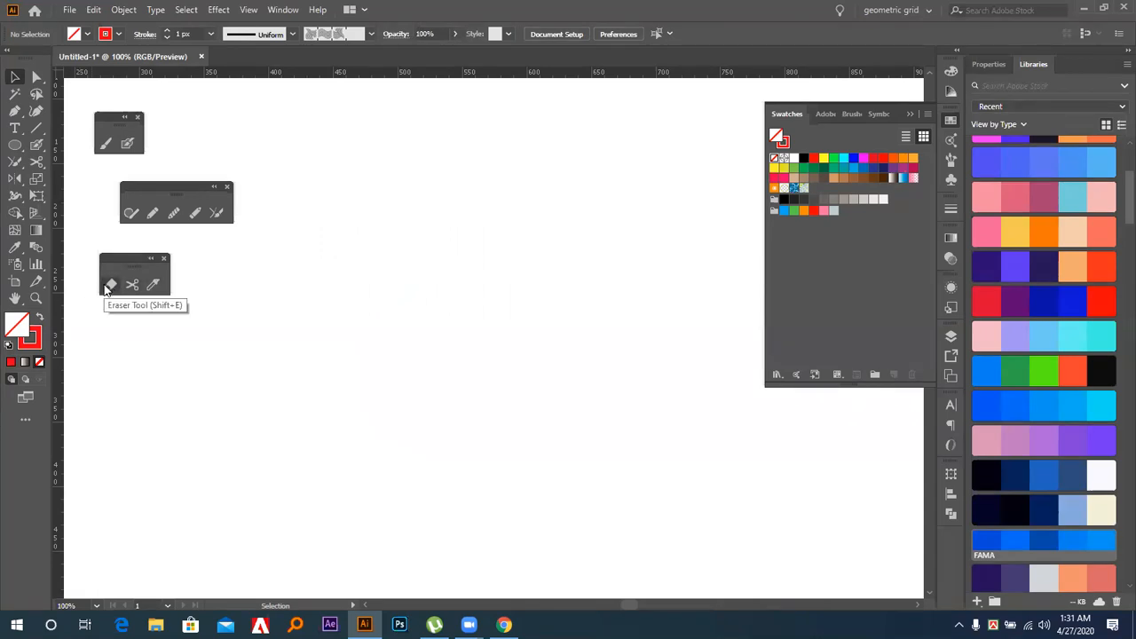
# Draw a new circle and slice it from top to bottom along a curved line with the Knife
pyautogui.click(15, 144)
pyautogui.moveTo(364, 309); pyautogui.dragTo(293, 363)
pyautogui.click(155, 288)
pyautogui.moveTo(386, 226)
pyautogui.mouseDown()
pyautogui.moveTo(472, 415)
pyautogui.moveTo(530, 428)
pyautogui.mouseUp()
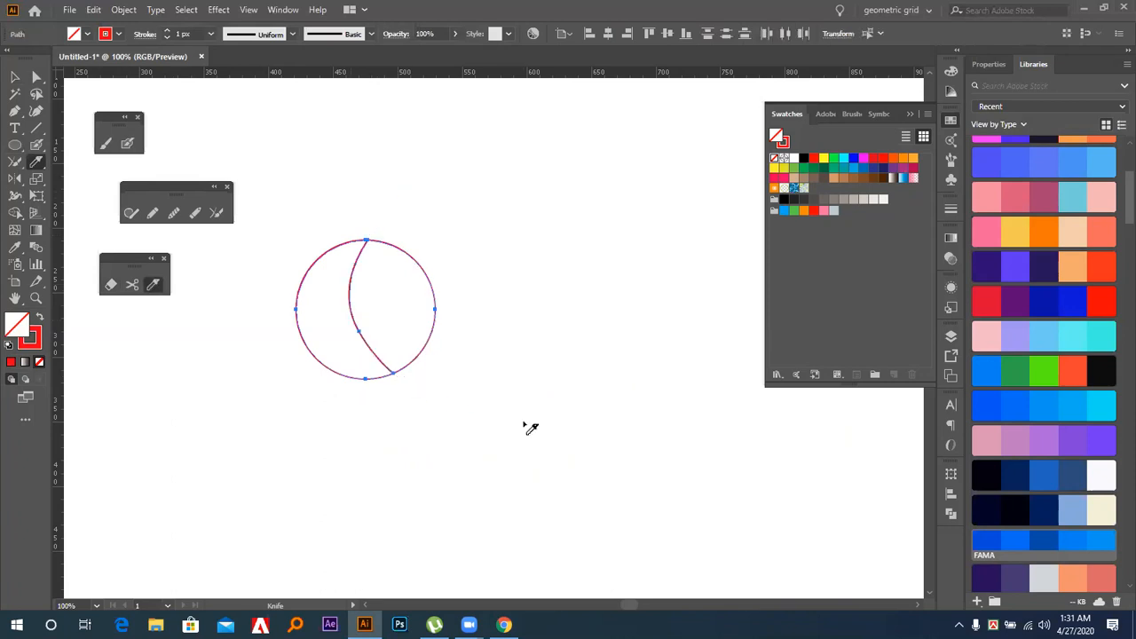
# Move the circle's right-hand piece away from the crescent and undo the move
pyautogui.click(15, 77)
pyautogui.click(395, 257)
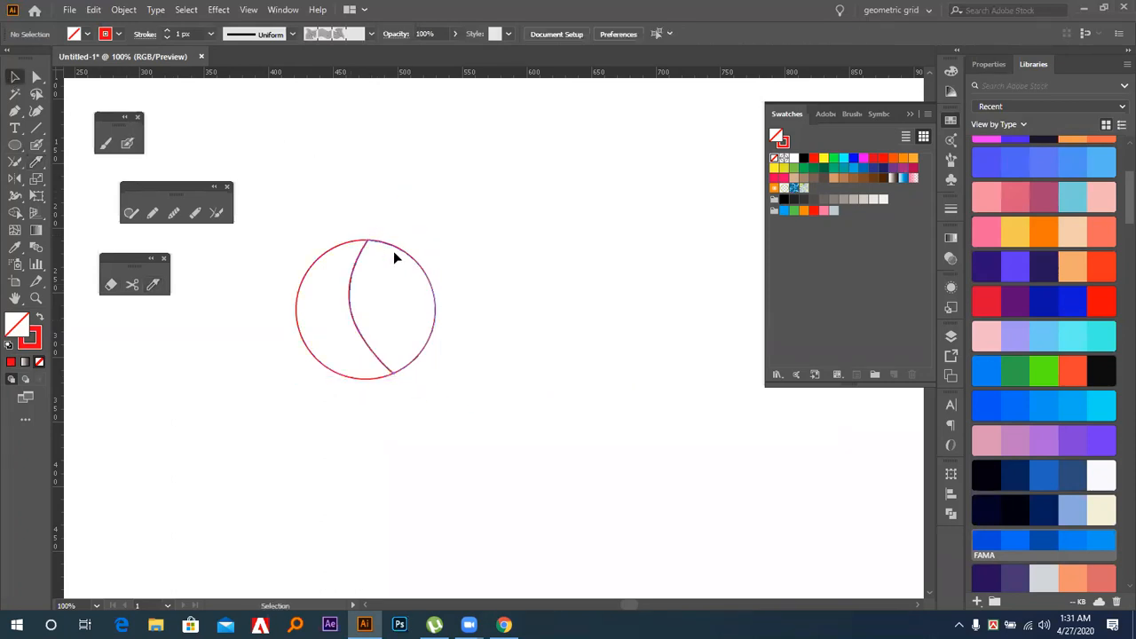
pyautogui.moveTo(404, 259); pyautogui.dragTo(477, 254)
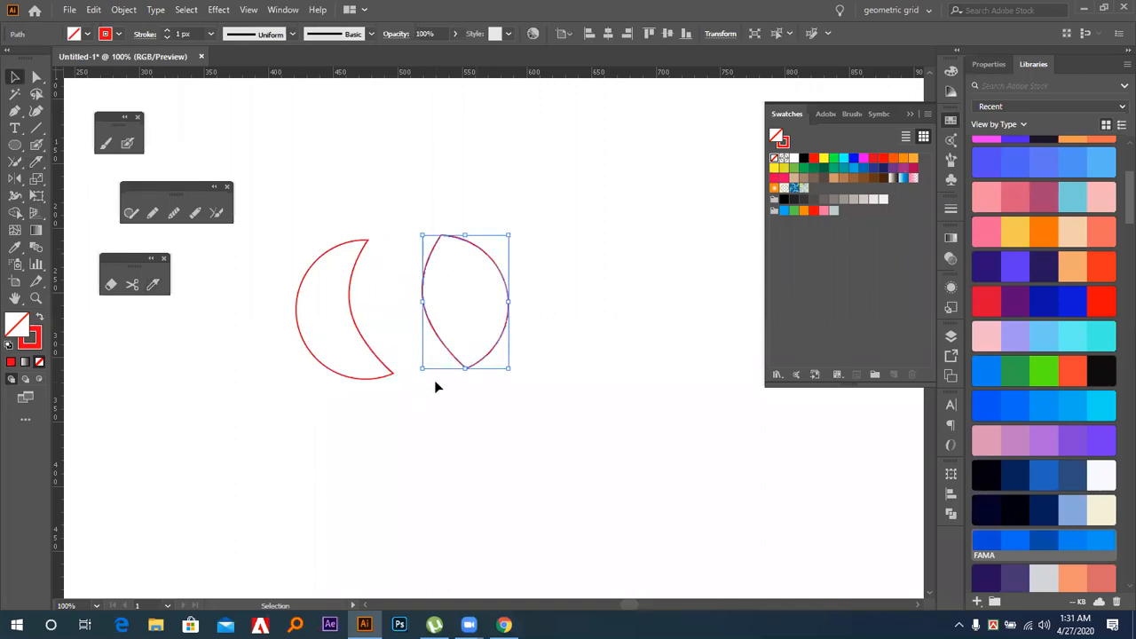
pyautogui.press('a')
pyautogui.hotkey('ctrl', 'z')
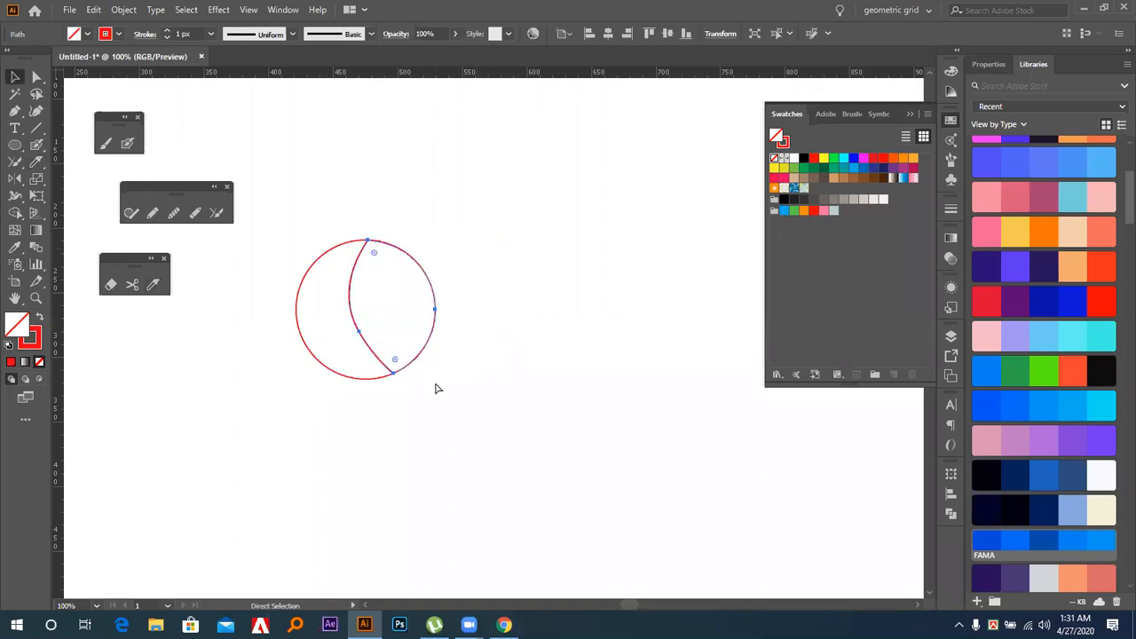
pyautogui.press('v')
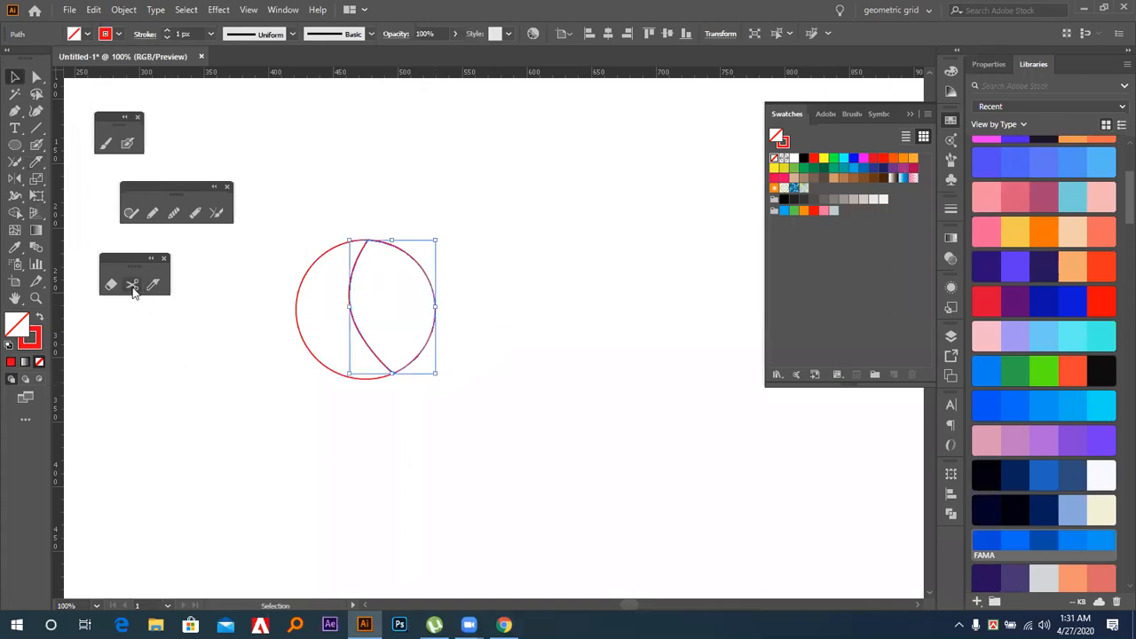
# Try to cut the divided circle with Scissors at points inside it, away from its outlines
pyautogui.click(133, 290)
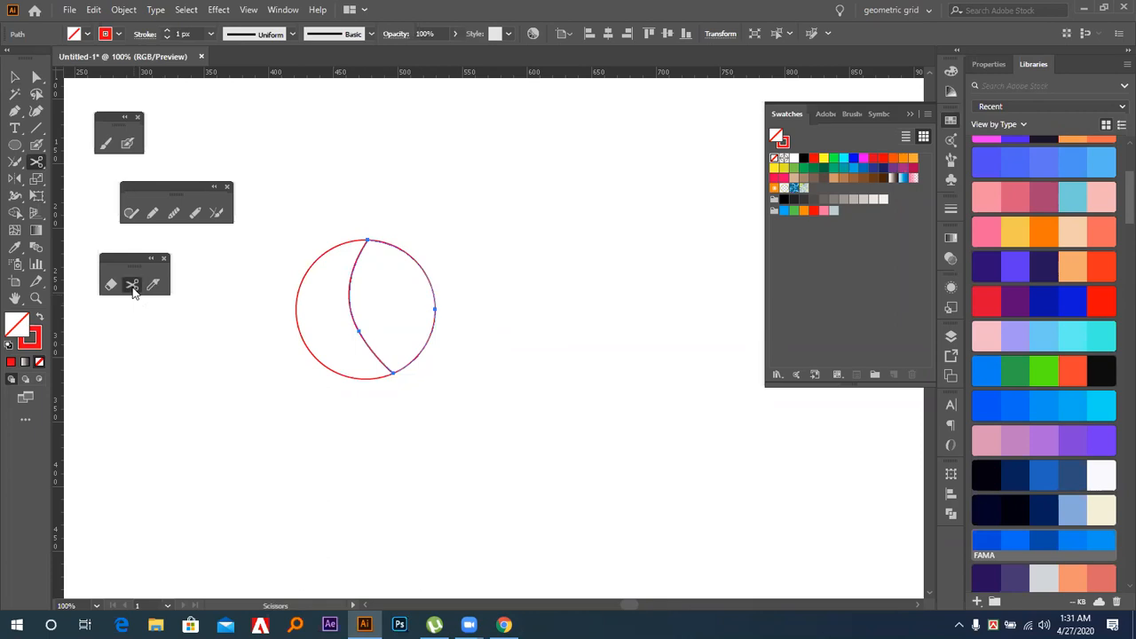
pyautogui.hotkey('ctrl', '=')
pyautogui.hotkey('ctrl', '=')
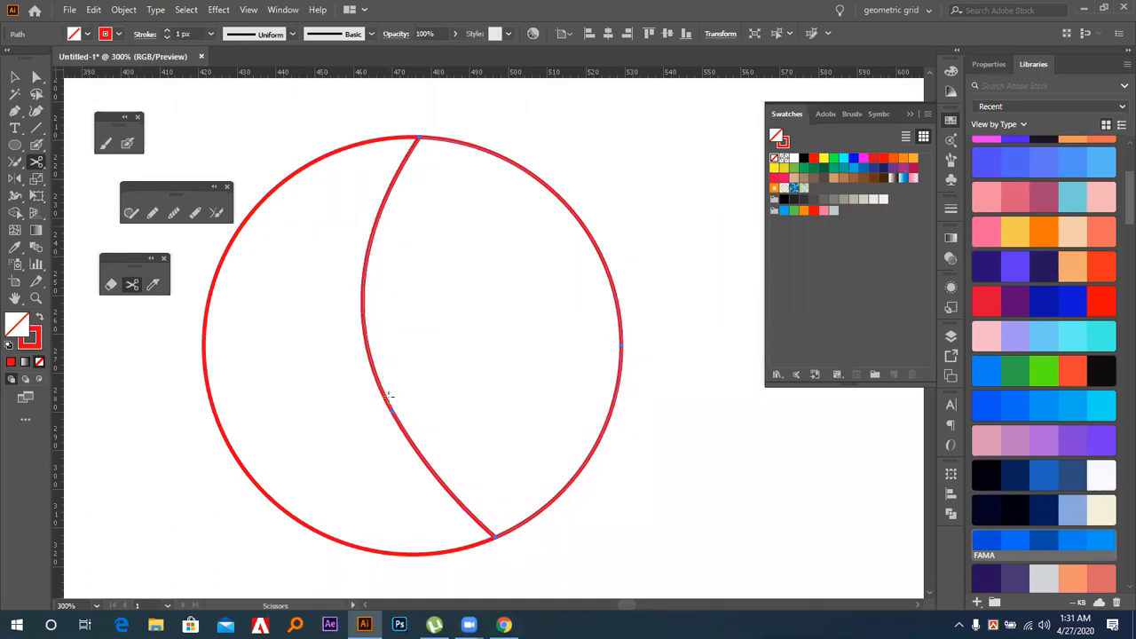
pyautogui.click(501, 272)
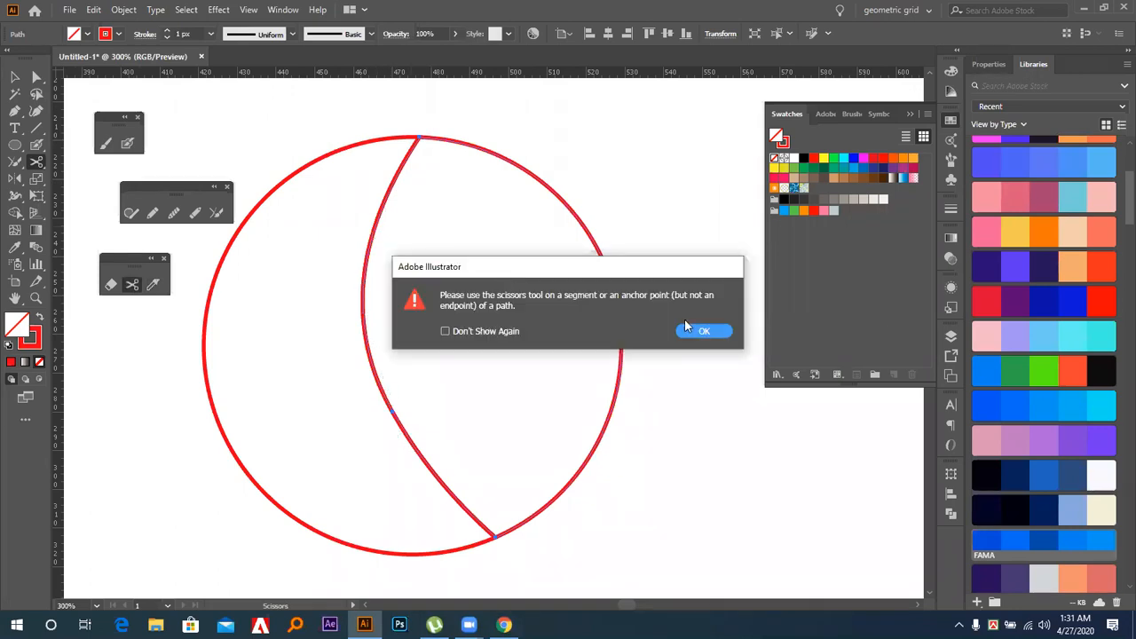
pyautogui.click(711, 328)
pyautogui.click(310, 298)
pyautogui.click(710, 328)
# Draw a small circle about 17.6 px wide above and to the right of the divided circle
pyautogui.click(15, 145)
pyautogui.moveTo(619, 167); pyautogui.dragTo(651, 203)
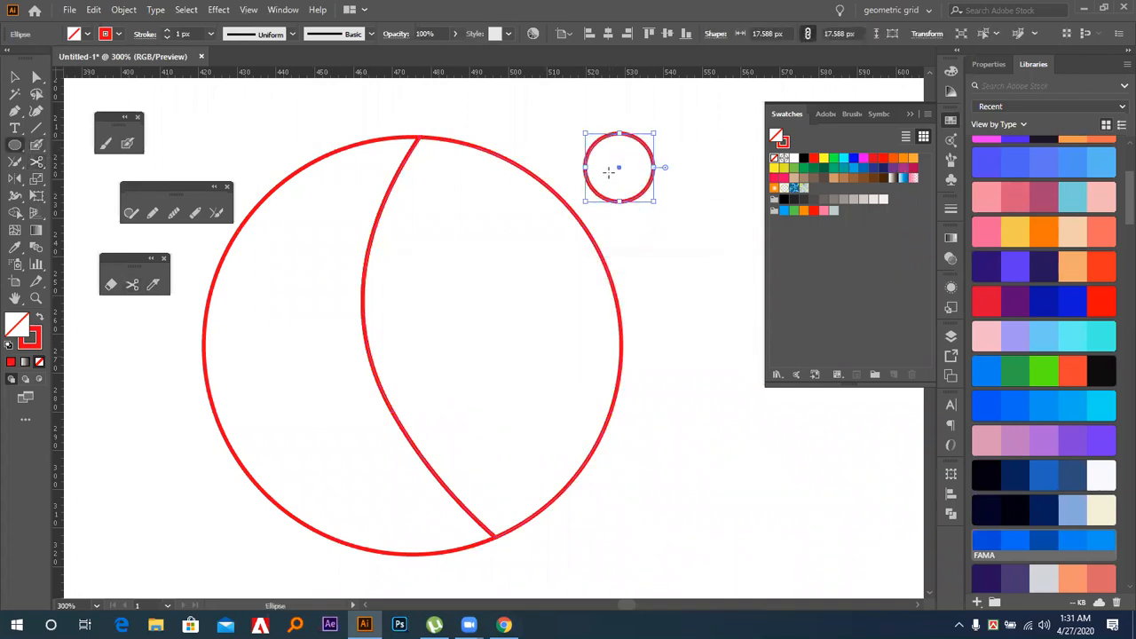
pyautogui.click(613, 169)
pyautogui.click(367, 287)
# Try to cut the small circle with Scissors at its centre and just inside its lower-right edge
pyautogui.click(131, 284)
pyautogui.click(616, 165)
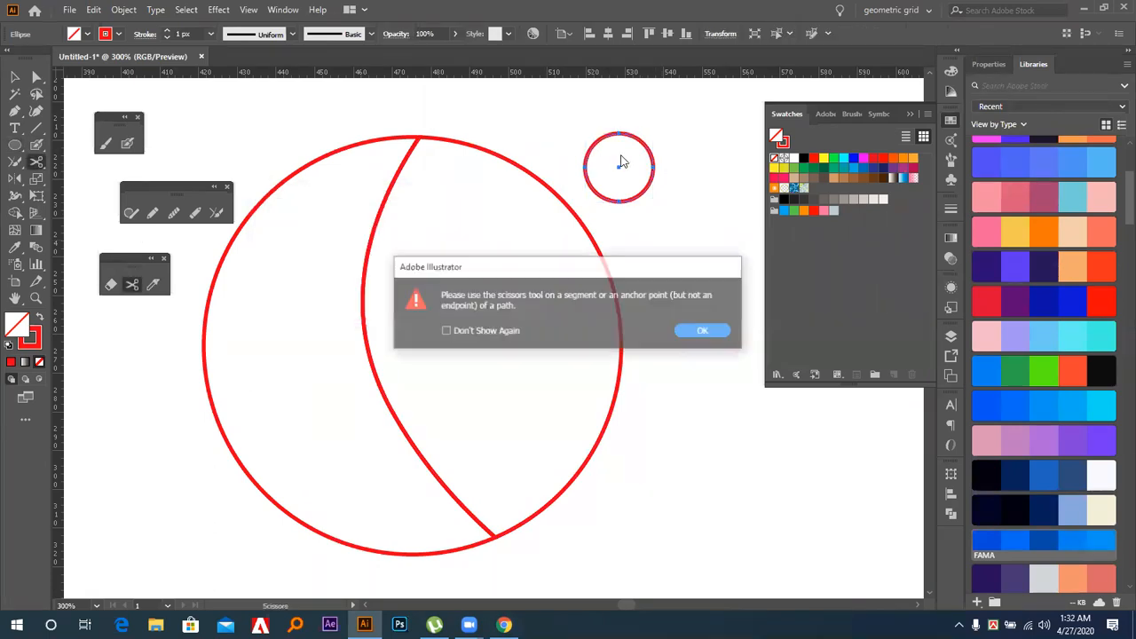
pyautogui.click(706, 329)
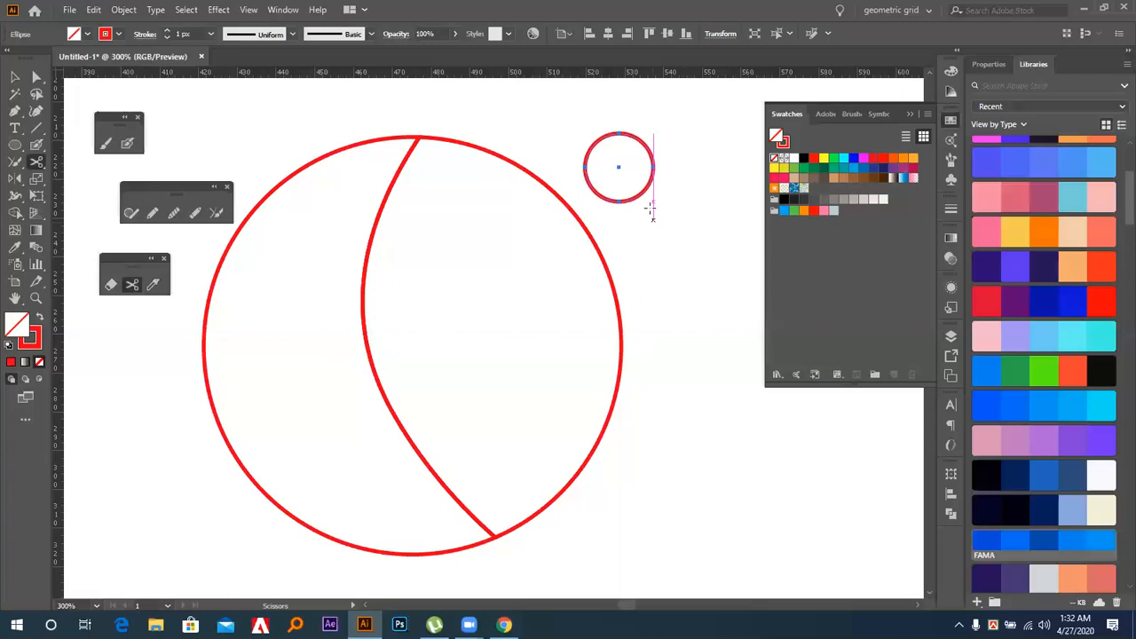
pyautogui.click(641, 183)
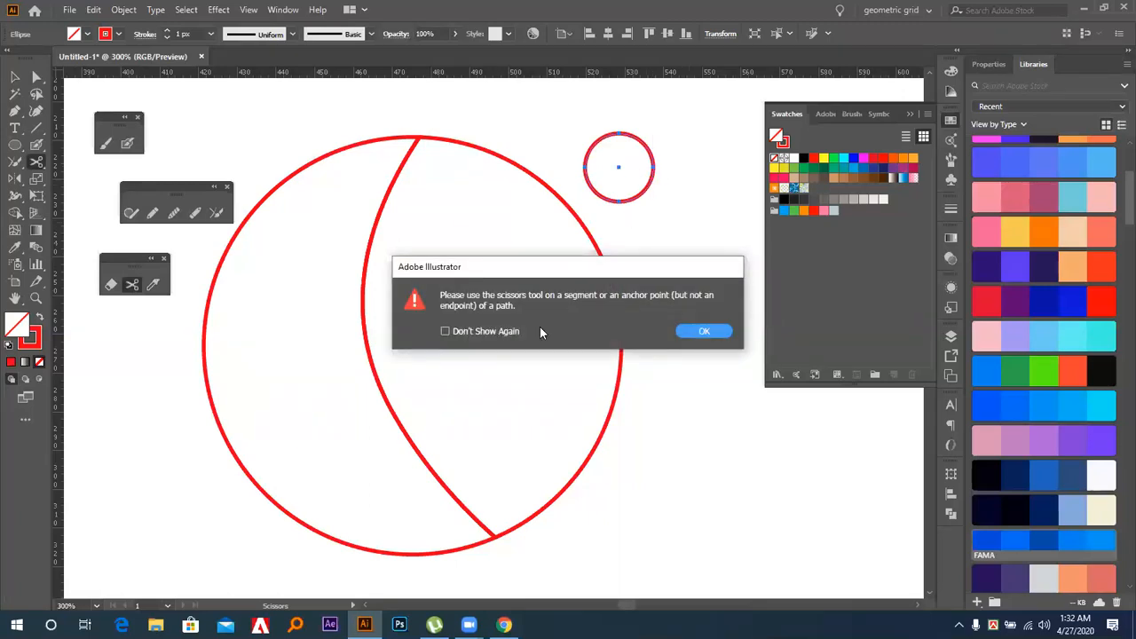
pyautogui.click(703, 331)
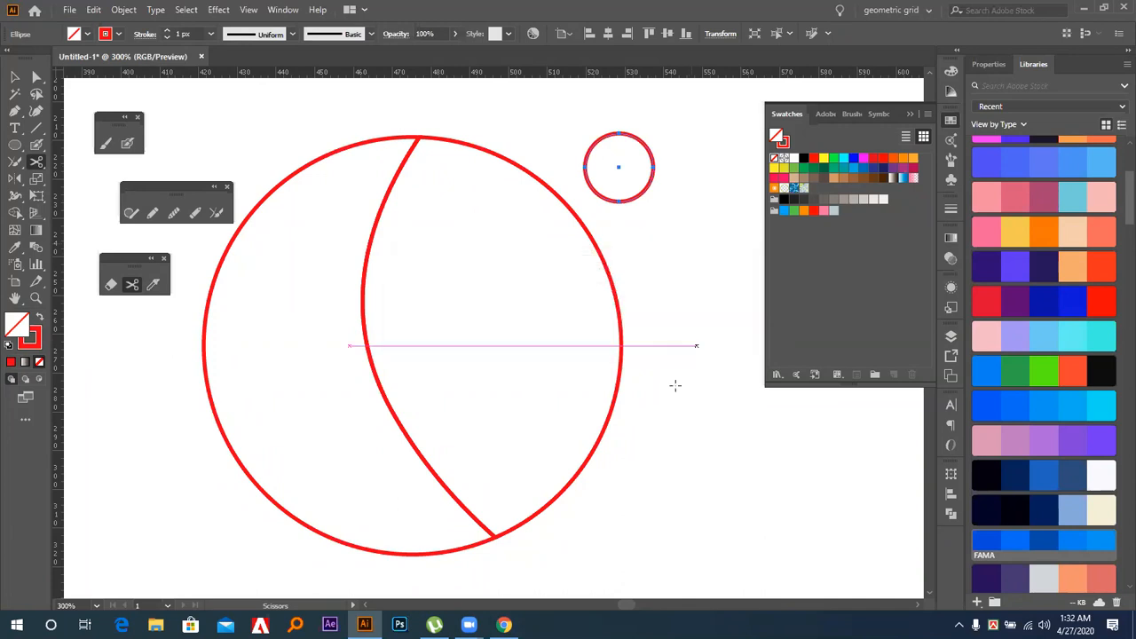
# Cut the small circle at two points on its lower-right edge with Scissors and delete the short arc between them
pyautogui.click(636, 194)
pyautogui.click(654, 171)
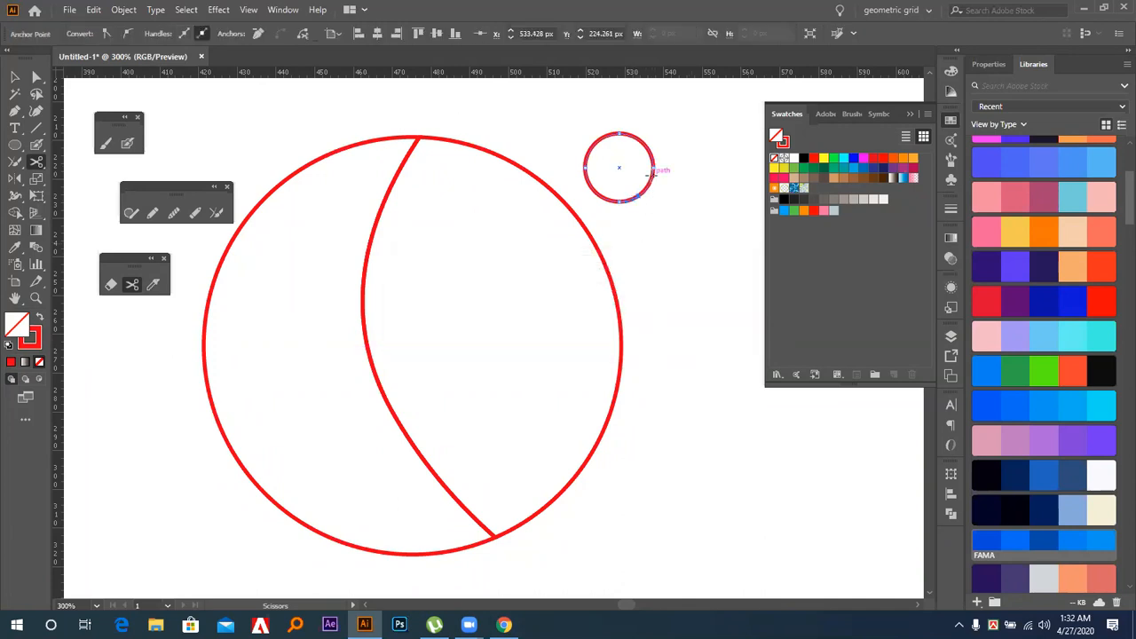
pyautogui.click(15, 77)
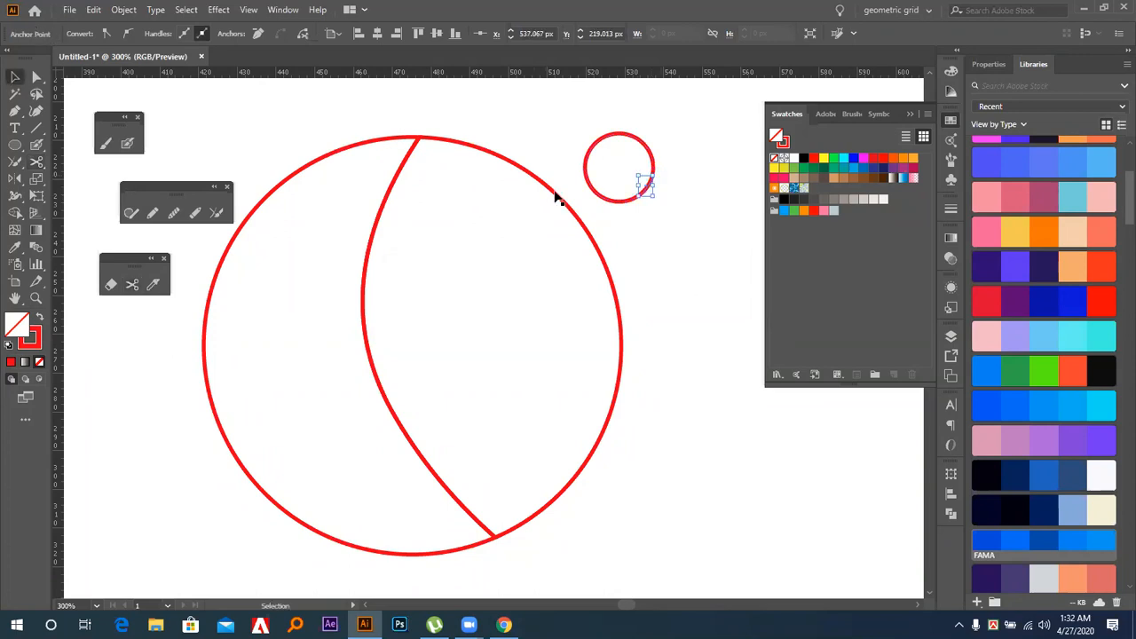
pyautogui.click(647, 200)
pyautogui.click(649, 191)
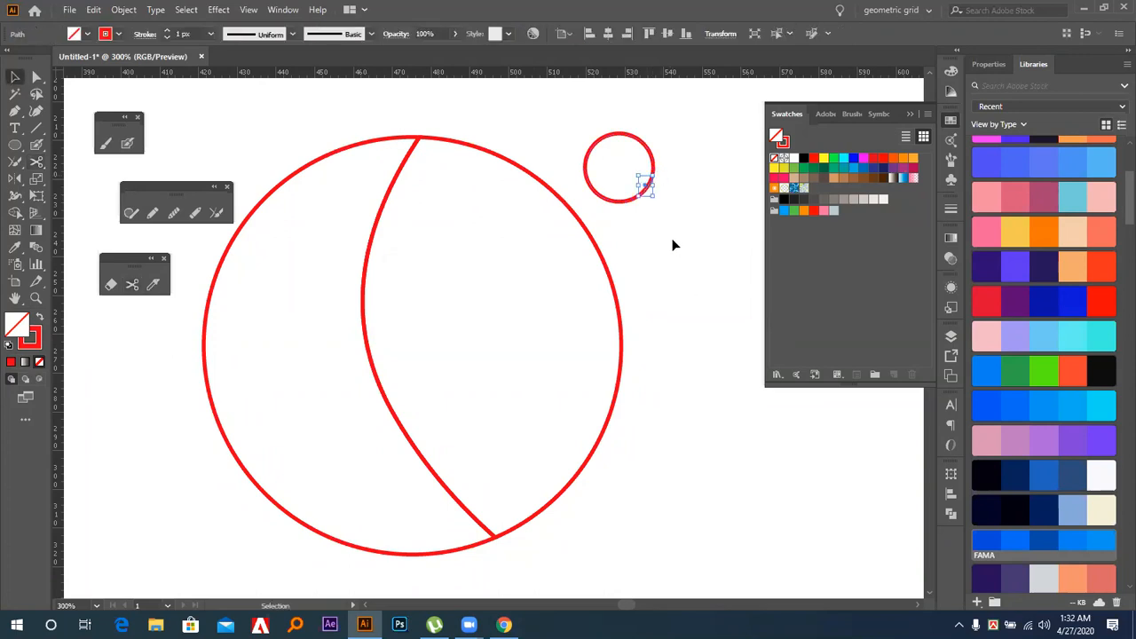
pyautogui.press('Delete')
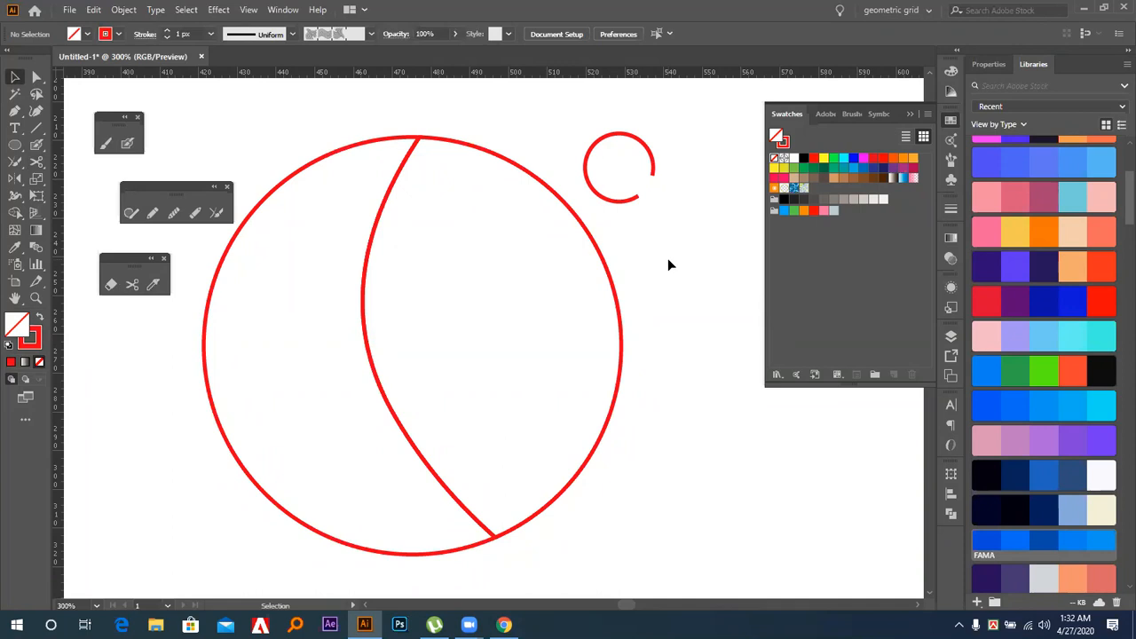
# Delete the divided circle together with the small open circle beside it
pyautogui.hotkey('ctrl', '-')
pyautogui.hotkey('ctrl', '-')
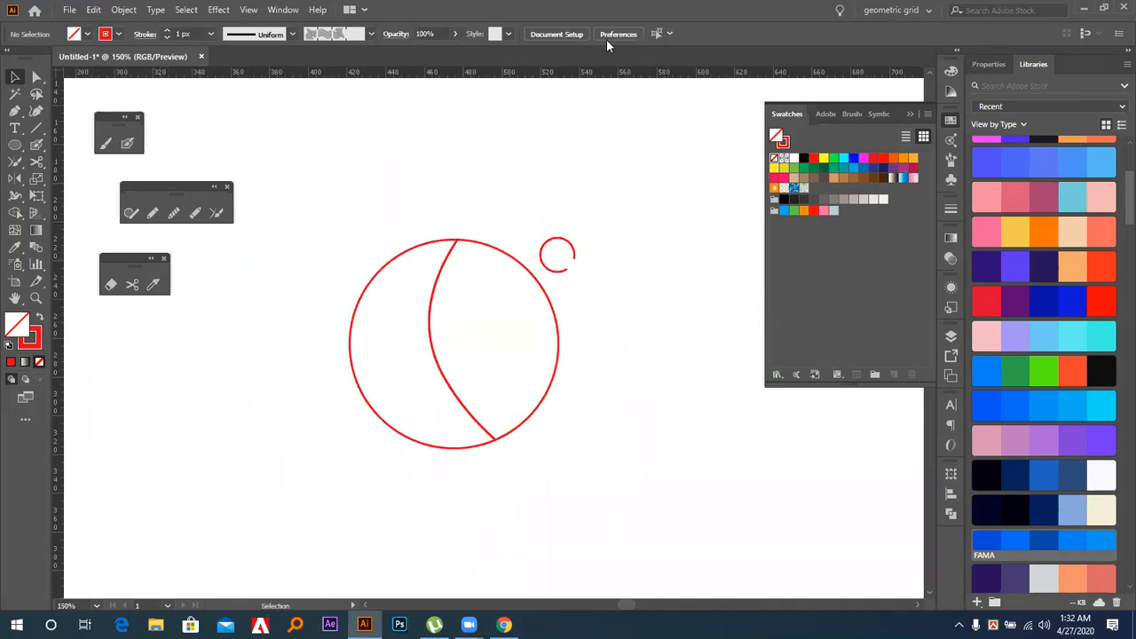
pyautogui.moveTo(395, 157); pyautogui.dragTo(613, 414)
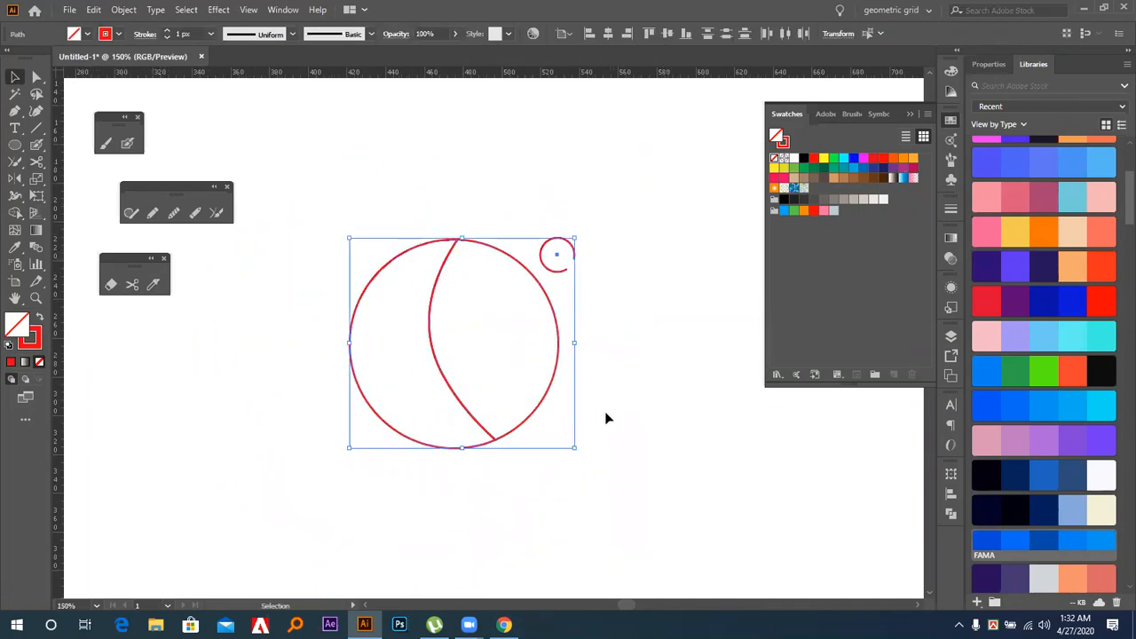
pyautogui.press('Delete')
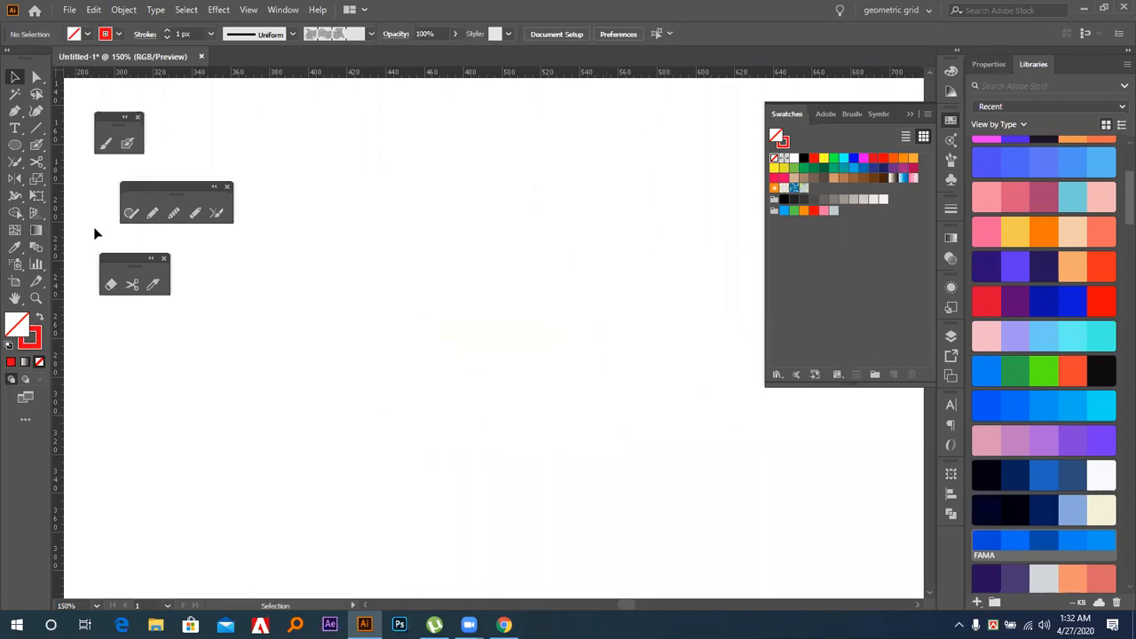
# Draw a circle about 92.3 px wide and a smaller square, and place the square across the circle's right edge
pyautogui.press('l')
pyautogui.moveTo(487, 347); pyautogui.dragTo(575, 438)
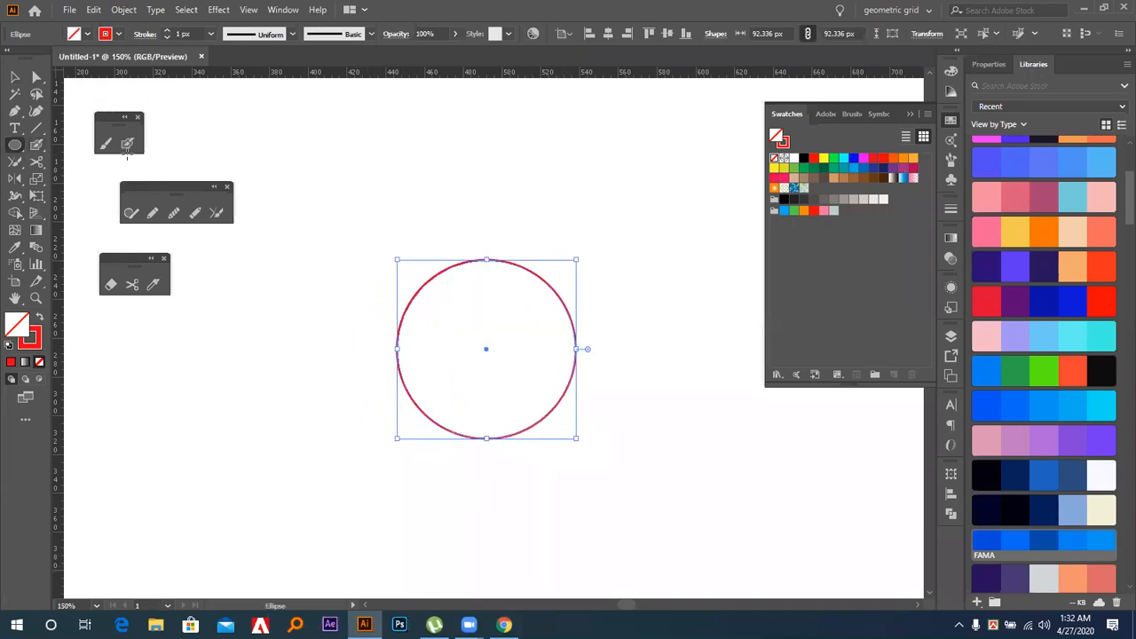
pyautogui.press('m')
pyautogui.moveTo(333, 200); pyautogui.dragTo(361, 241)
pyautogui.press('v')
pyautogui.moveTo(333, 206); pyautogui.dragTo(571, 348)
# Align the square vertically with the circle's centre, keeping the circle in place as the key object
pyautogui.keyDown('shift'); pyautogui.click(528, 272); pyautogui.keyUp('shift')
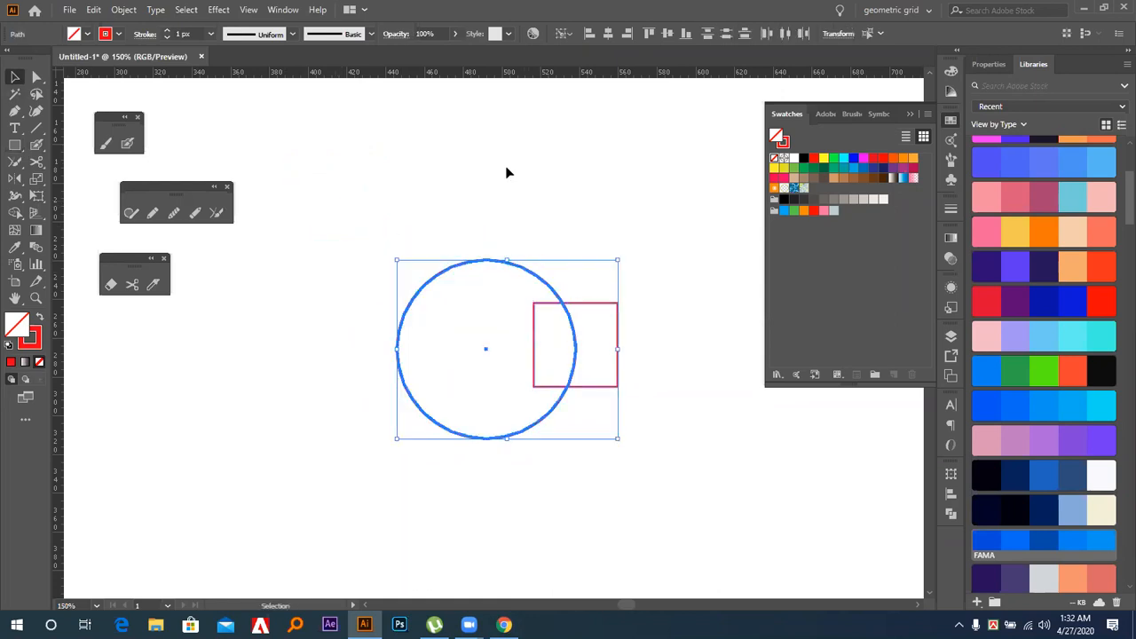
pyautogui.click(646, 121)
pyautogui.click(577, 310)
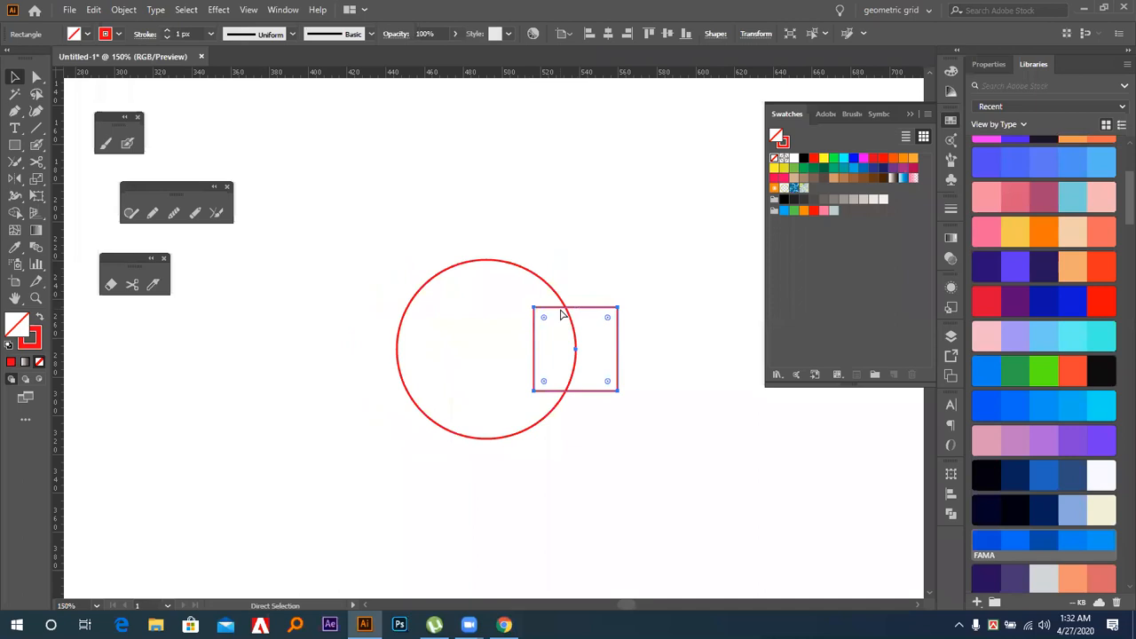
# Convert the square overlapping the circle's right edge into a guide
pyautogui.hotkey('ctrl', '=')
pyautogui.hotkey('ctrl', '=')
pyautogui.hotkey('ctrl', '=')
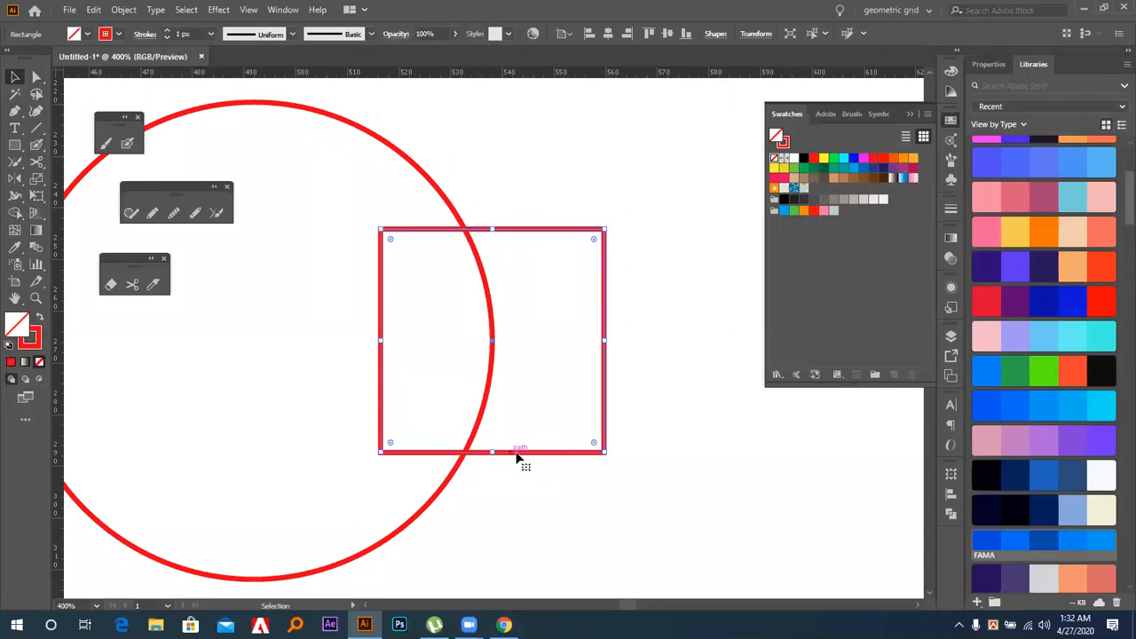
pyautogui.click(475, 438)
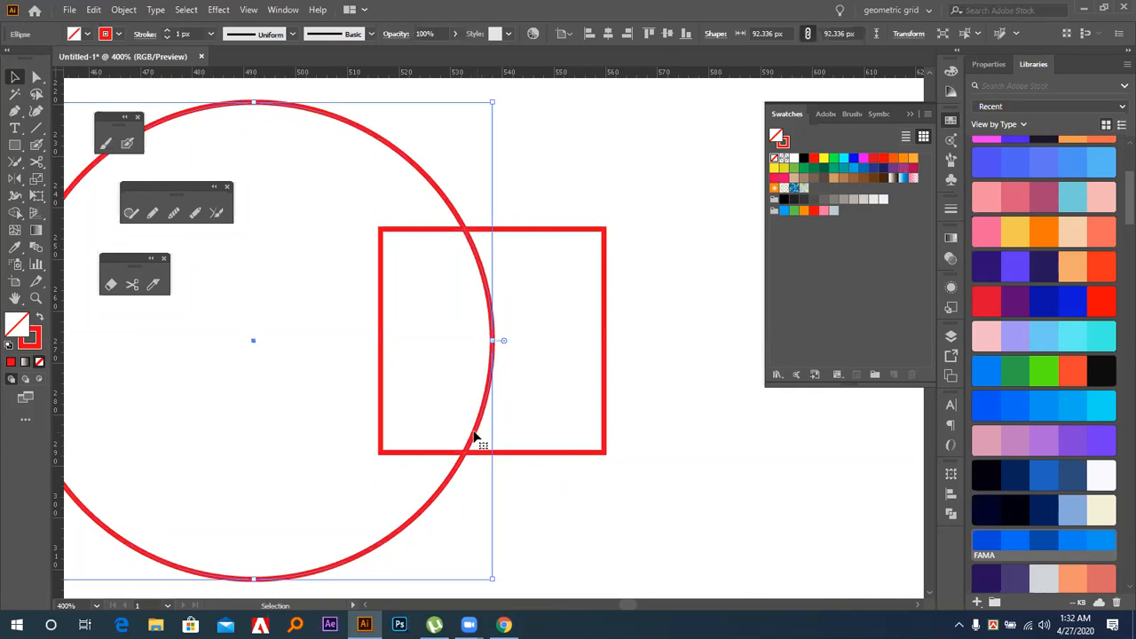
pyautogui.hotkey('ctrl', 'shift', 'a')
pyautogui.click(519, 454)
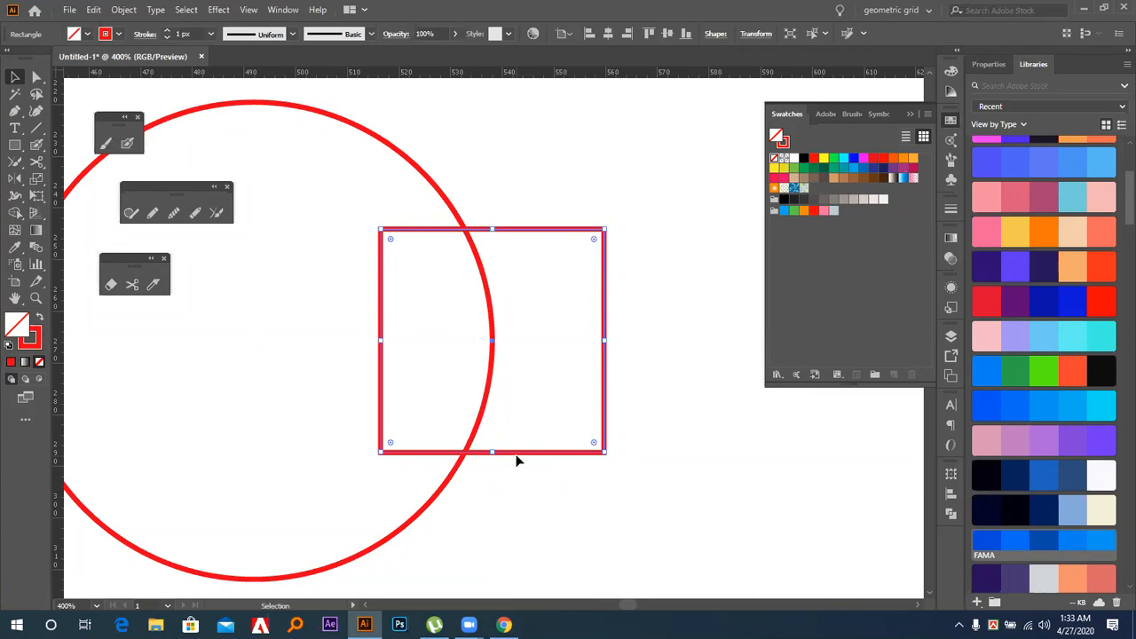
pyautogui.hotkey('ctrl', '5')
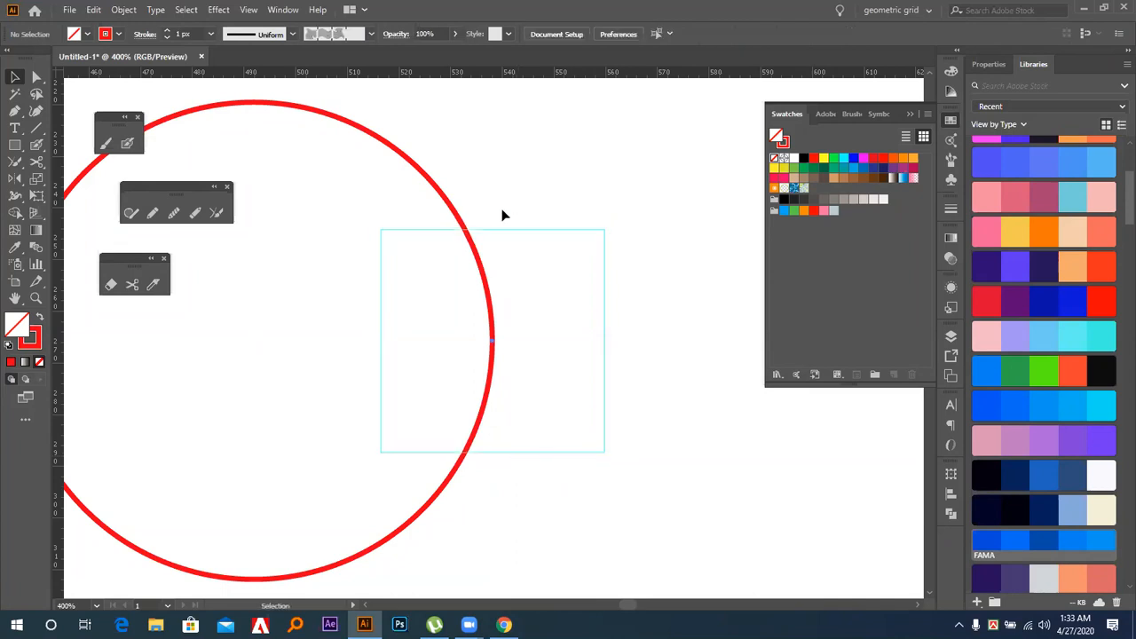
# Cut the circle with Scissors at the two points where the square guide crosses its outline
pyautogui.moveTo(475, 231); pyautogui.dragTo(531, 221)
pyautogui.moveTo(554, 231); pyautogui.dragTo(717, 384)
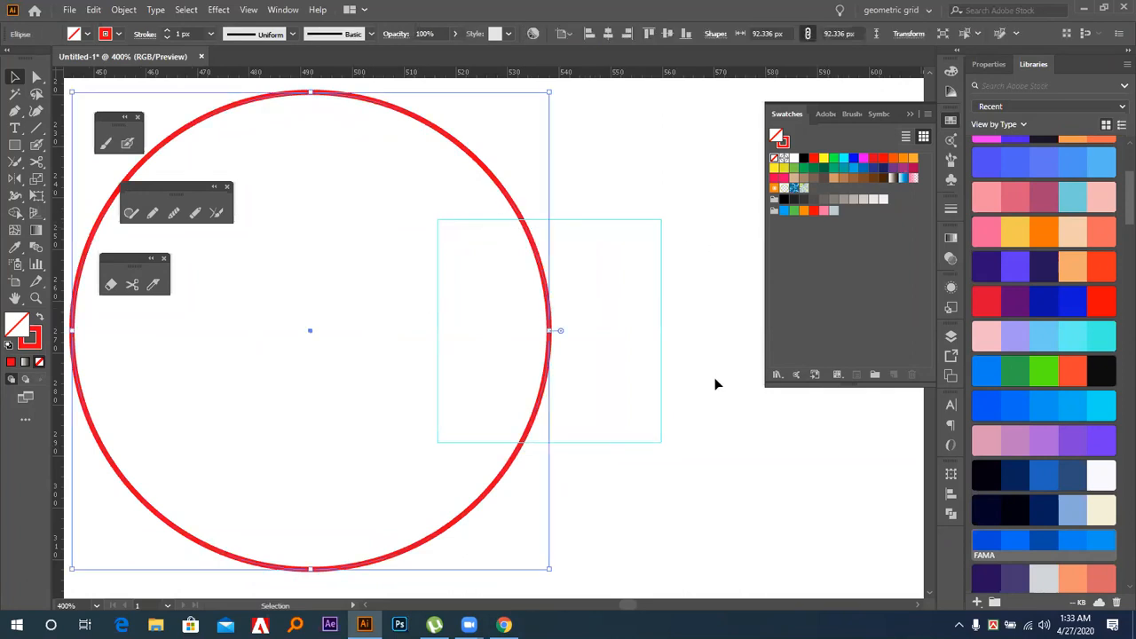
pyautogui.click(571, 265)
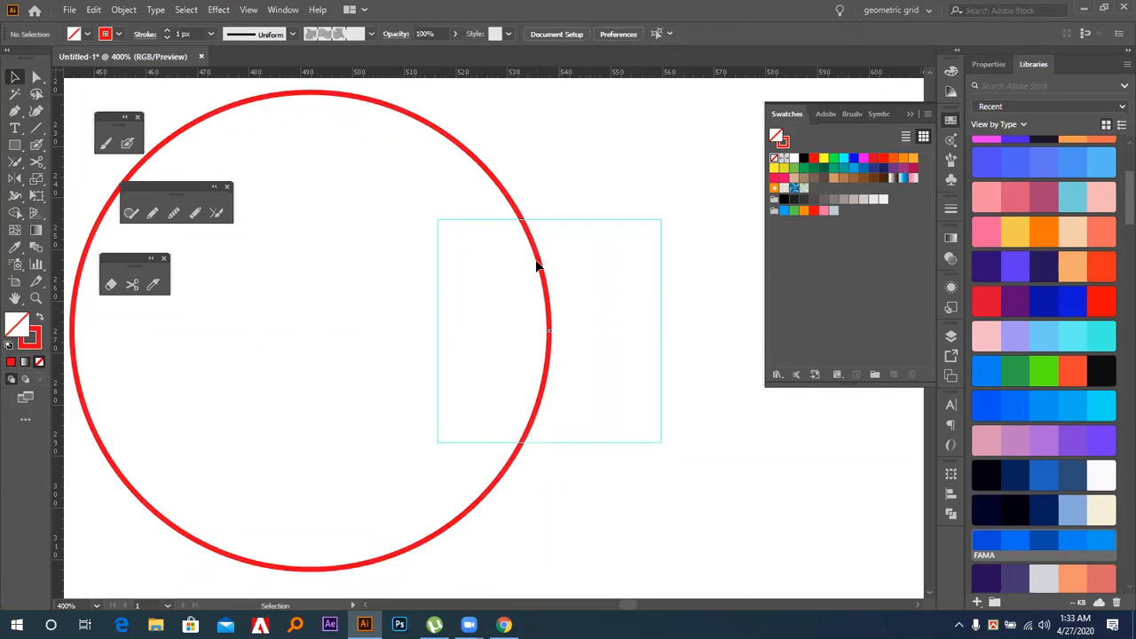
pyautogui.click(541, 262)
pyautogui.click(131, 284)
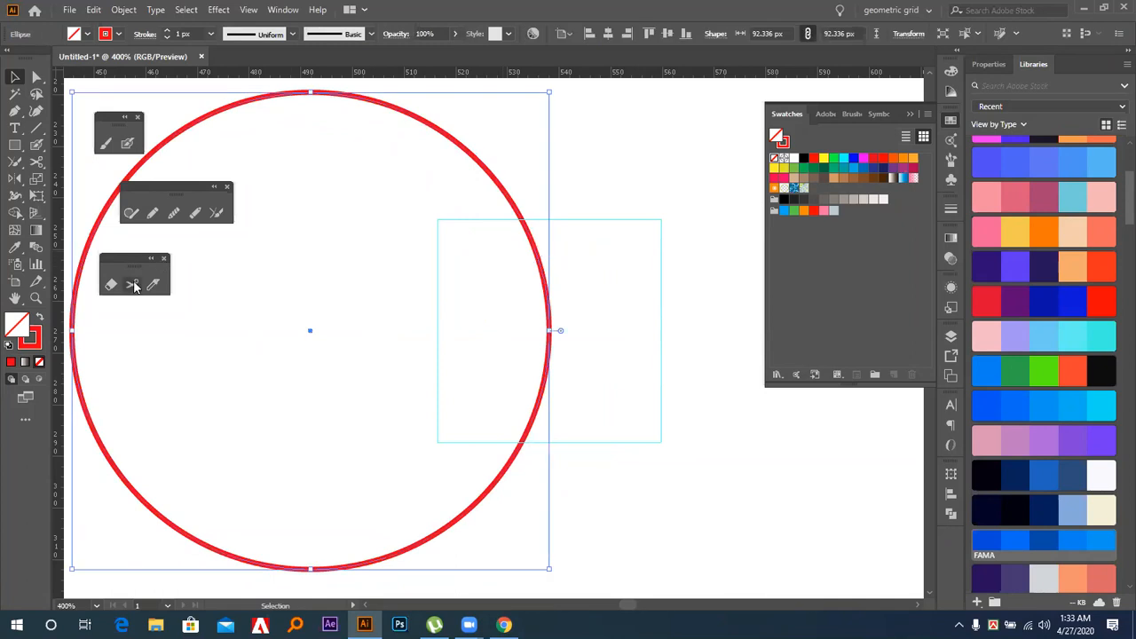
pyautogui.click(522, 218)
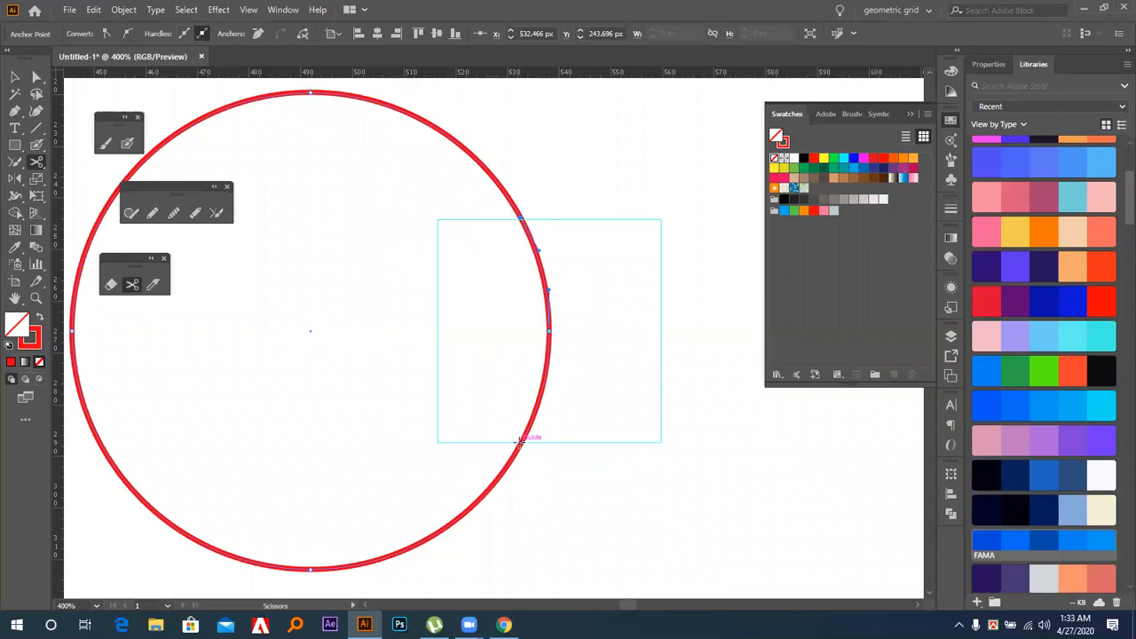
pyautogui.click(521, 439)
pyautogui.click(703, 331)
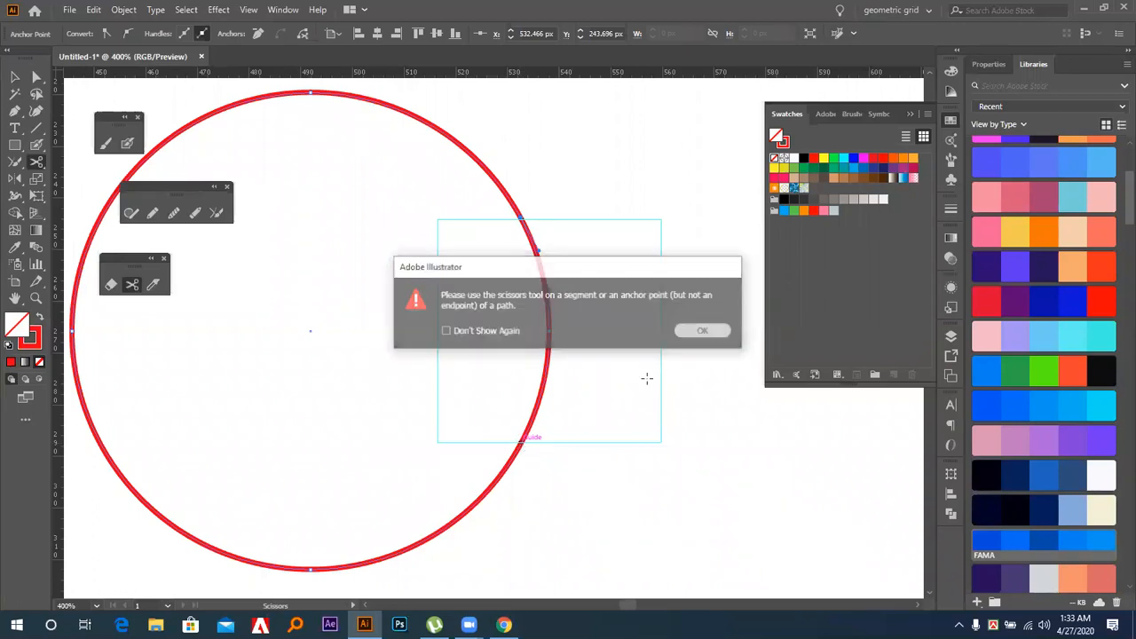
pyautogui.click(522, 439)
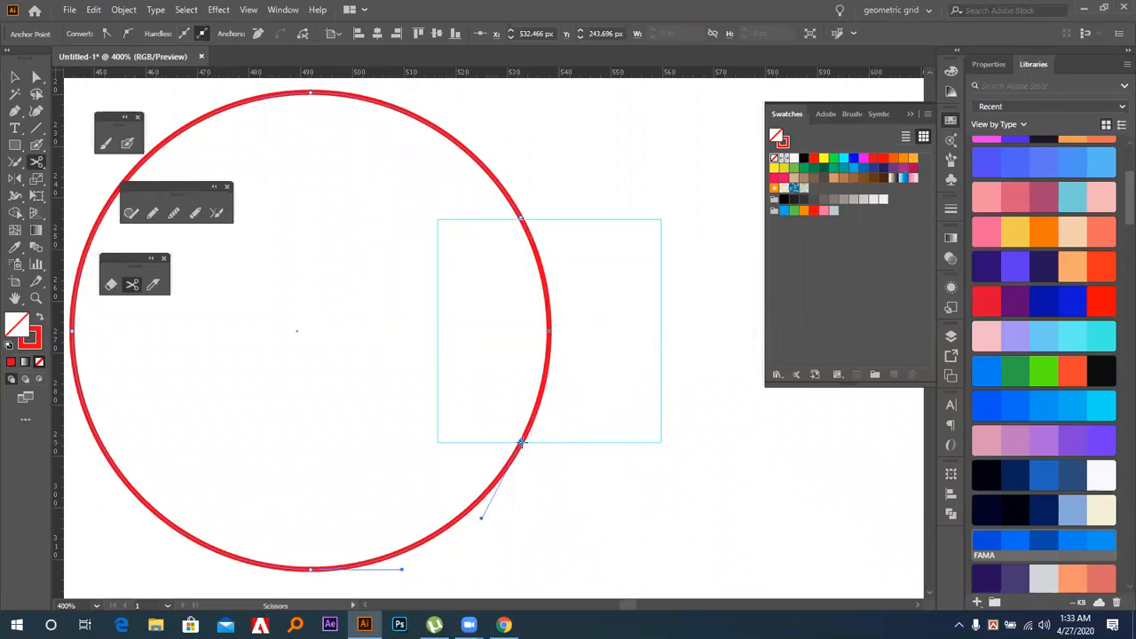
# Delete the short right-hand arc of the circle between the two cuts
pyautogui.click(15, 77)
pyautogui.click(187, 127)
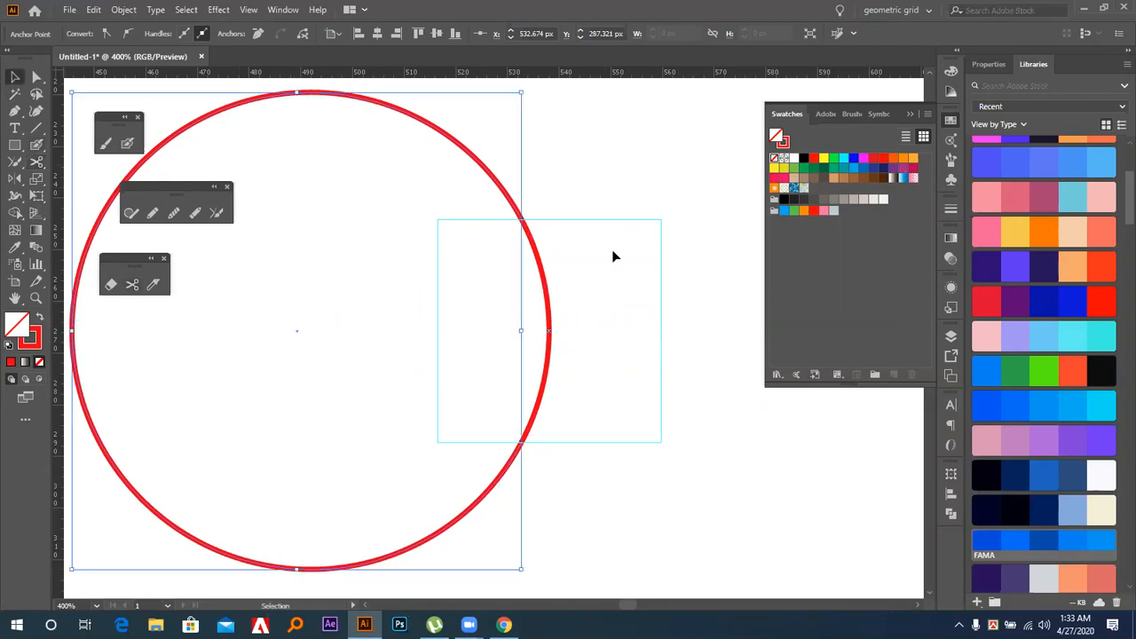
pyautogui.click(507, 325)
pyautogui.click(547, 310)
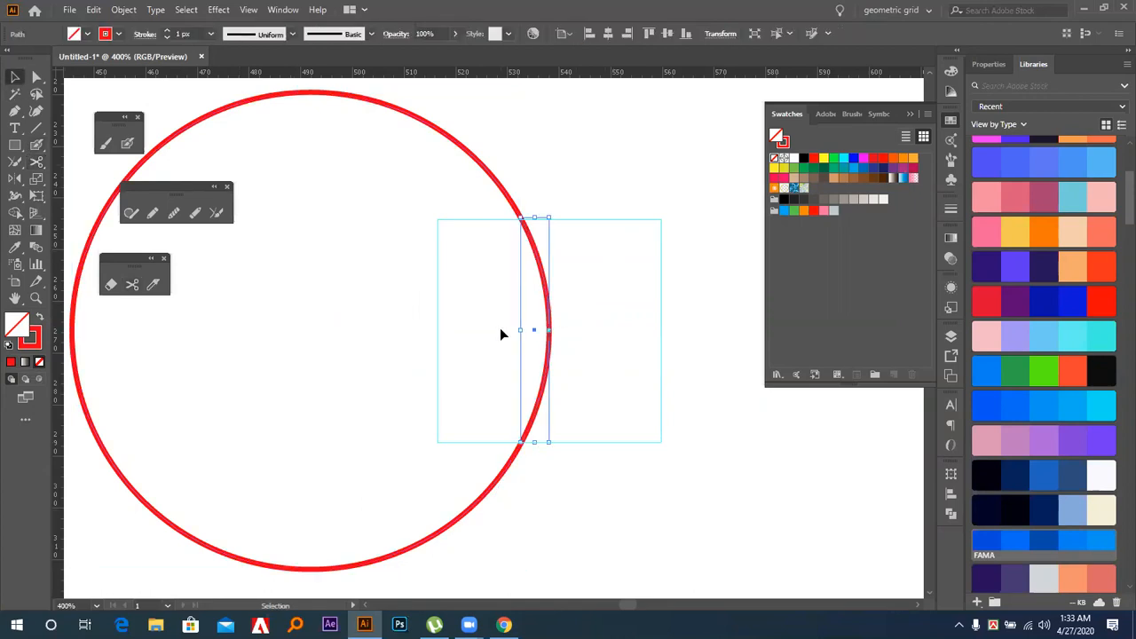
pyautogui.press('Delete')
# Set the open circle's stroke weight to 26 px
pyautogui.moveTo(446, 307); pyautogui.dragTo(561, 317)
pyautogui.moveTo(590, 163); pyautogui.dragTo(533, 202)
pyautogui.press('a')
pyautogui.hotkey('ctrl', '-')
pyautogui.hotkey('ctrl', '-')
pyautogui.hotkey('ctrl', '-')
pyautogui.press('v')
pyautogui.click(169, 32)
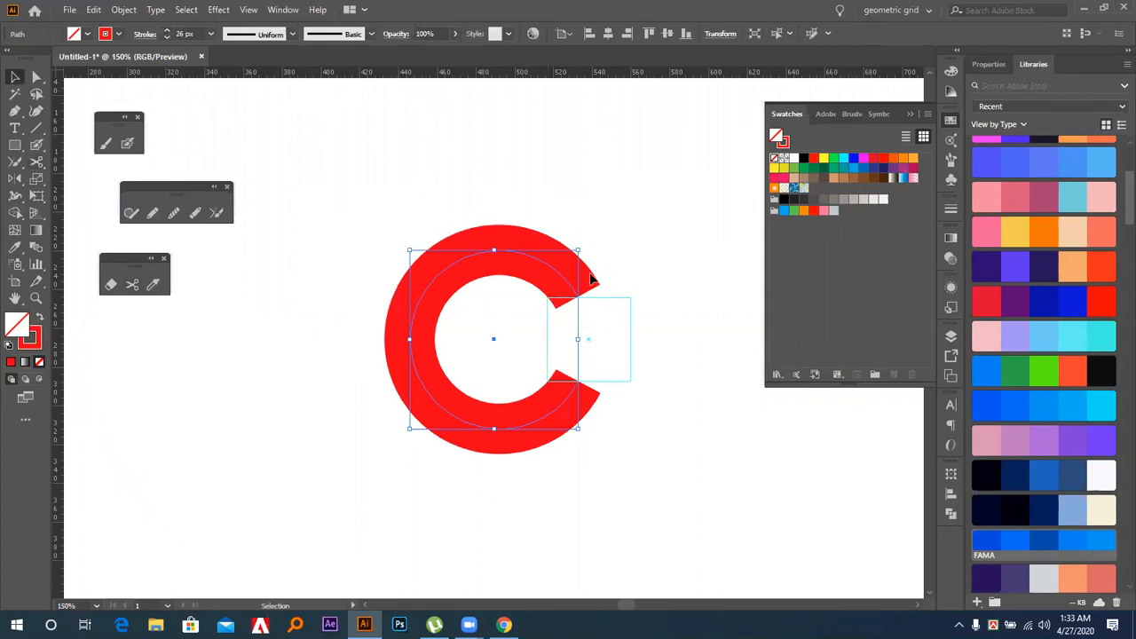
# Give the open circle's thick stroke round caps at both ends
pyautogui.click(950, 210)
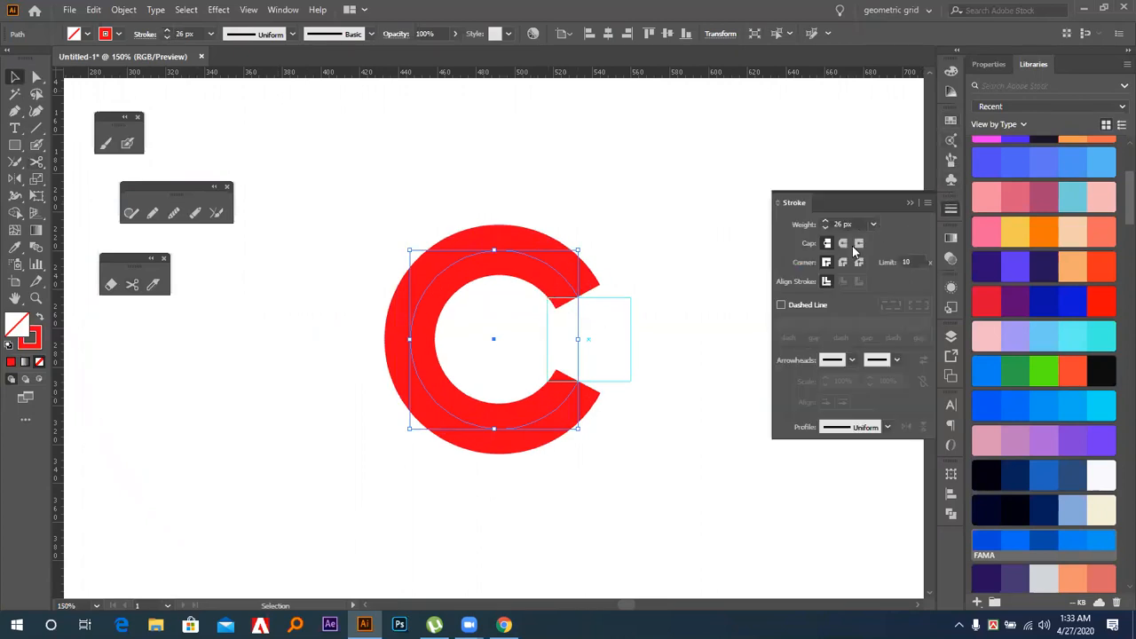
pyautogui.click(844, 243)
pyautogui.click(701, 300)
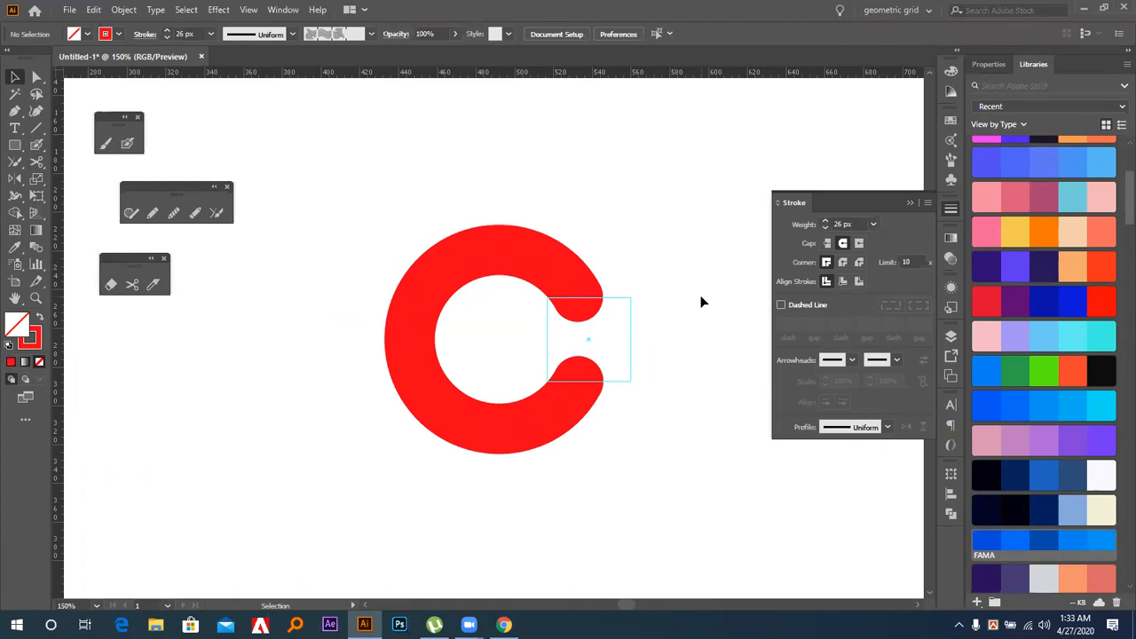
# Expand the thick C-shaped path with both Fill and Stroke enabled
pyautogui.click(575, 382)
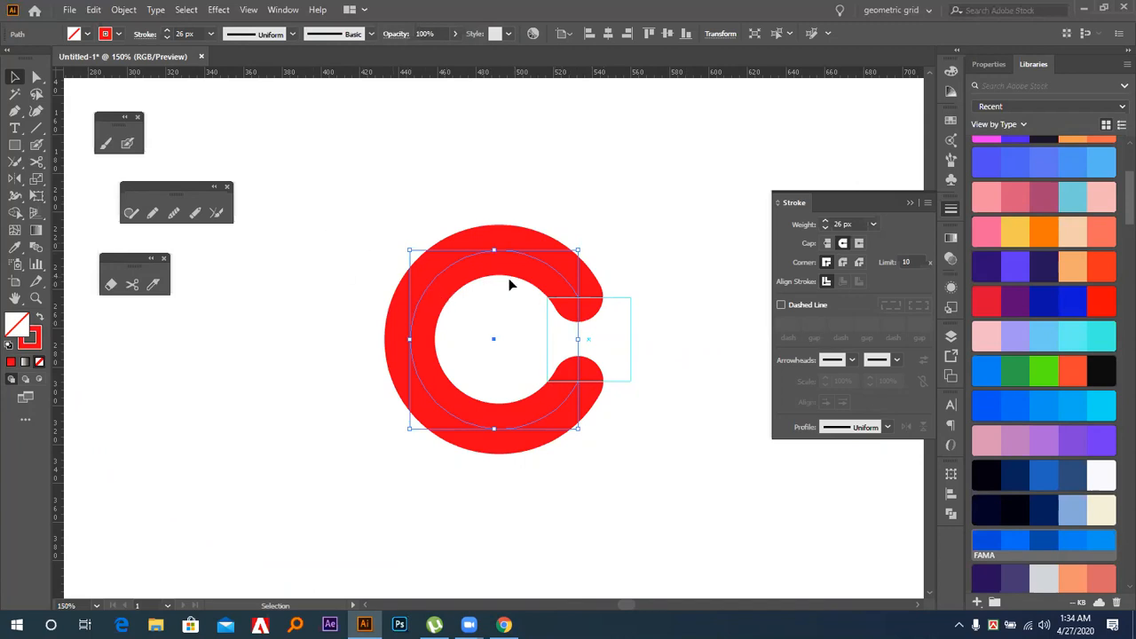
pyautogui.click(124, 13)
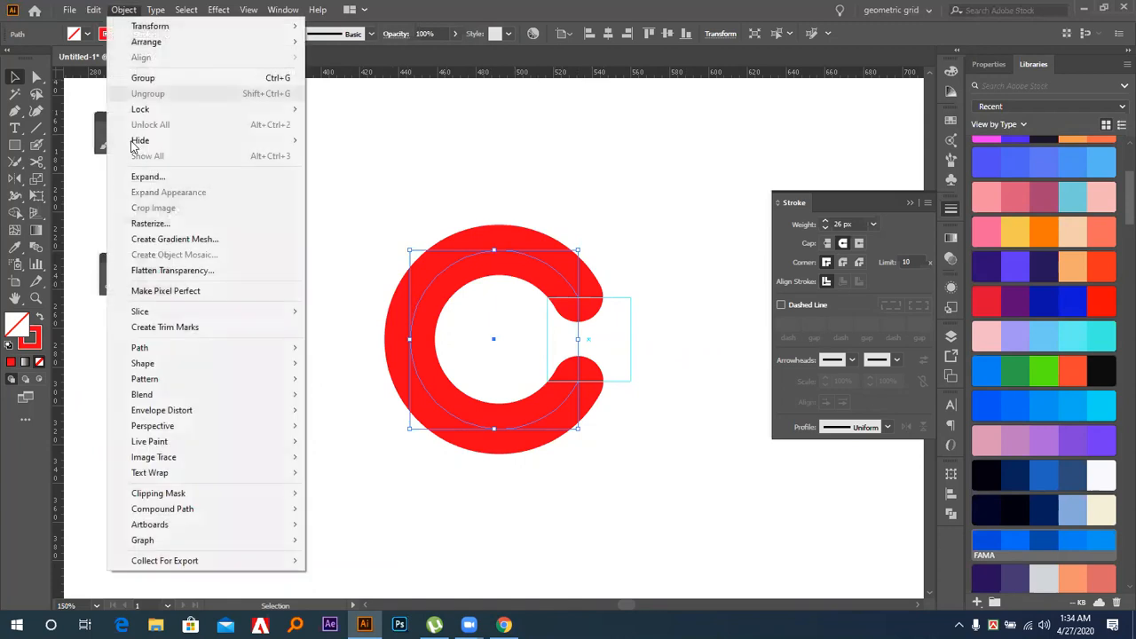
pyautogui.click(164, 178)
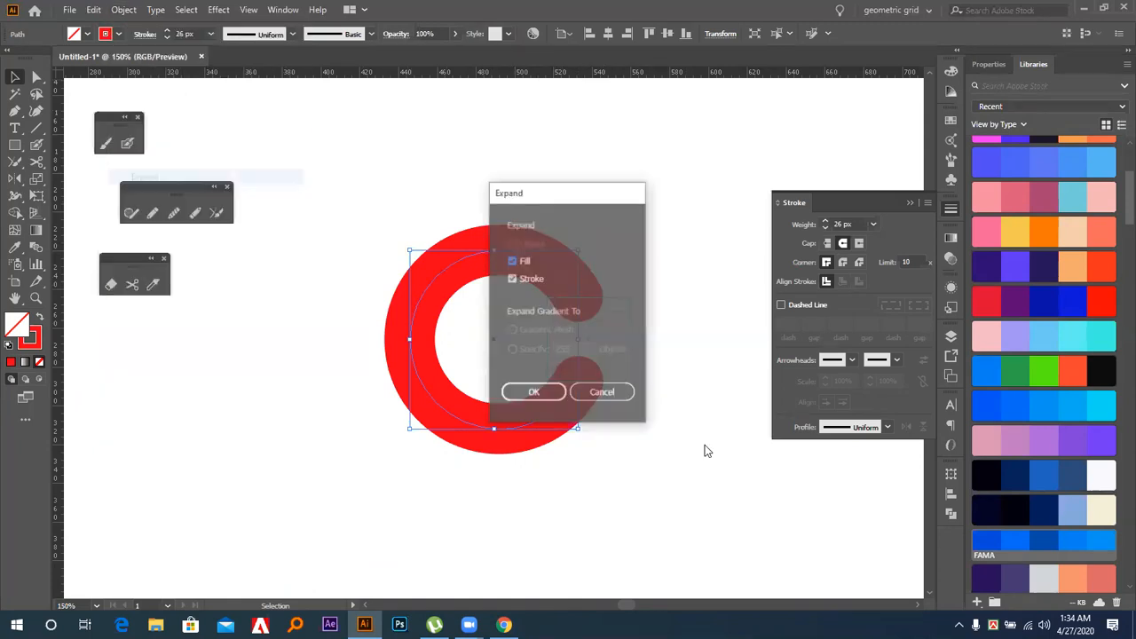
pyautogui.click(536, 395)
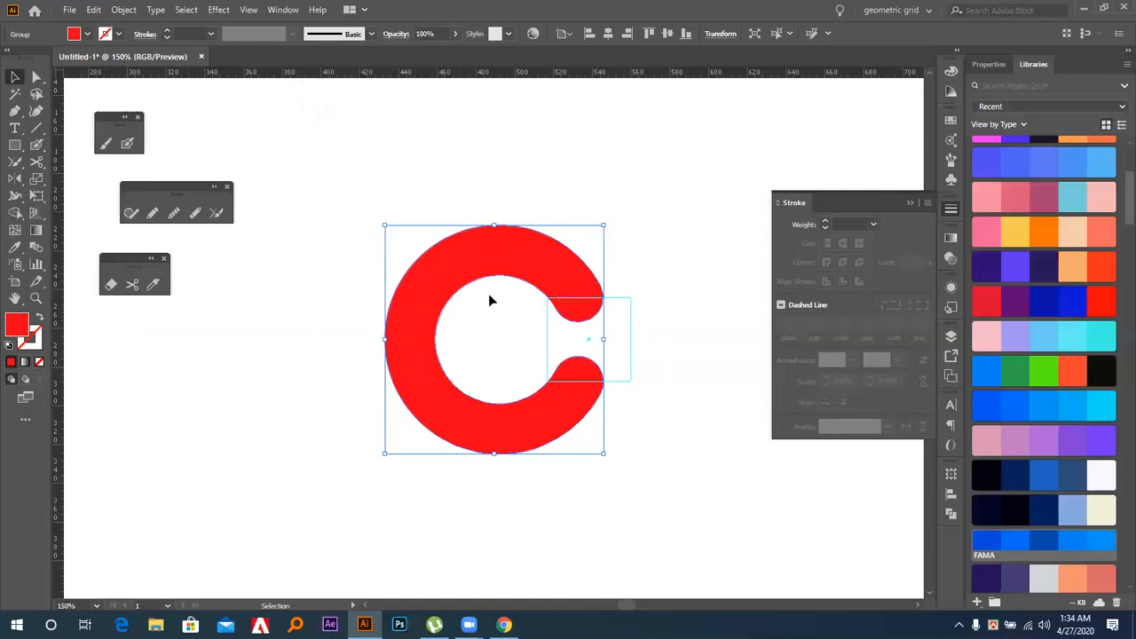
# Enlarge the Eraser and scoop a round notch out of each rounded end of the C shape
pyautogui.click(110, 284)
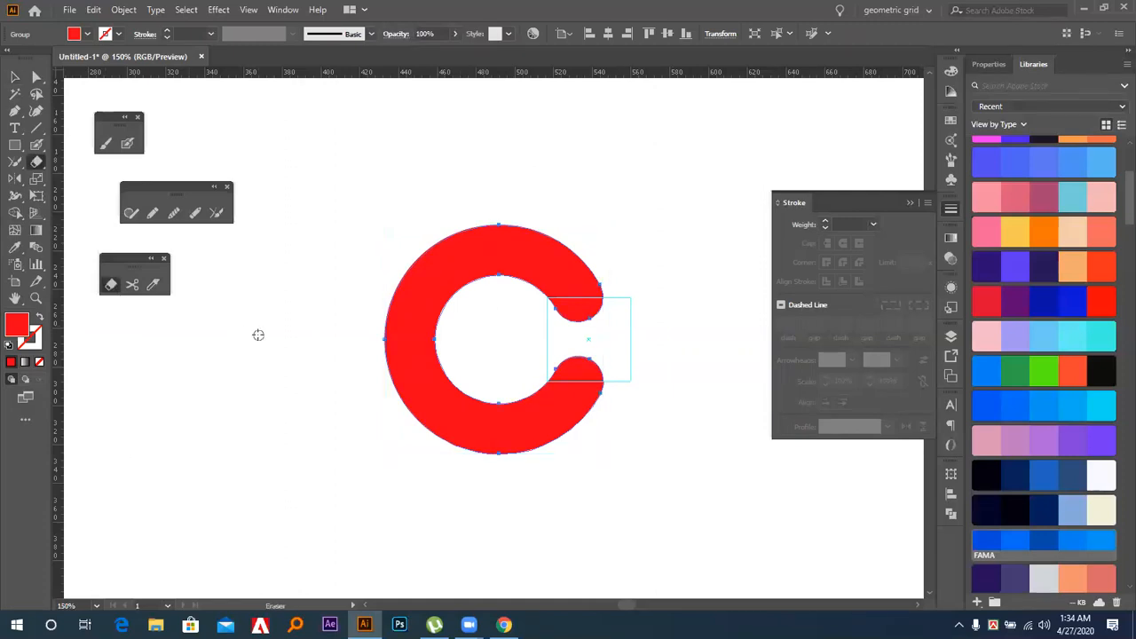
pyautogui.press(']')
pyautogui.press(']')
pyautogui.press(']')
pyautogui.press(']')
pyautogui.press('[')
pyautogui.press('[')
pyautogui.click(588, 317)
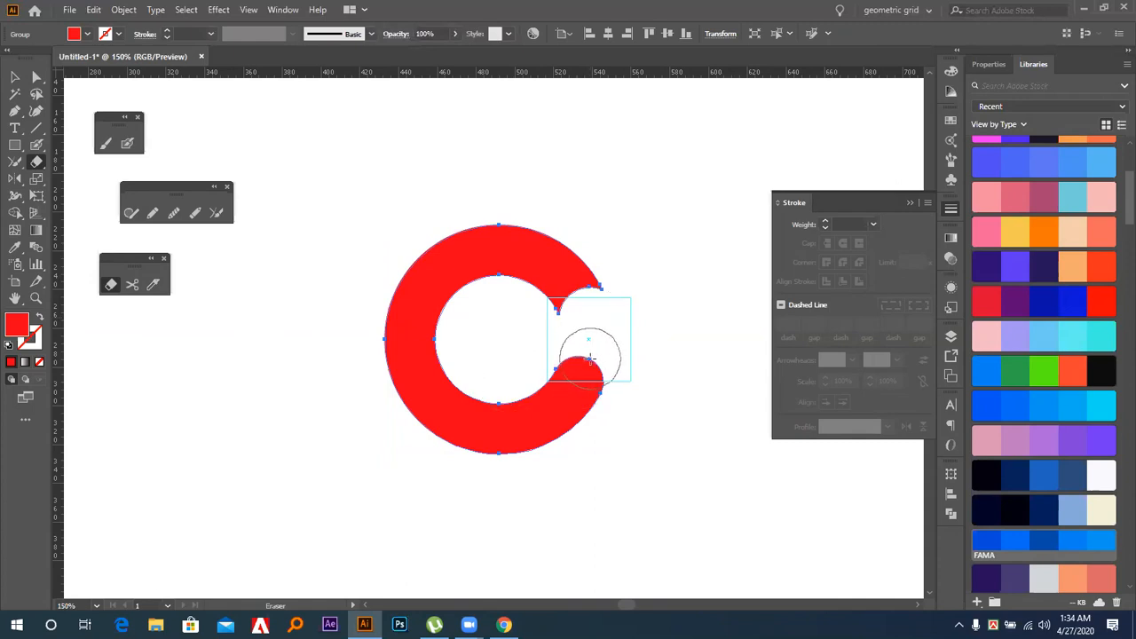
pyautogui.click(590, 358)
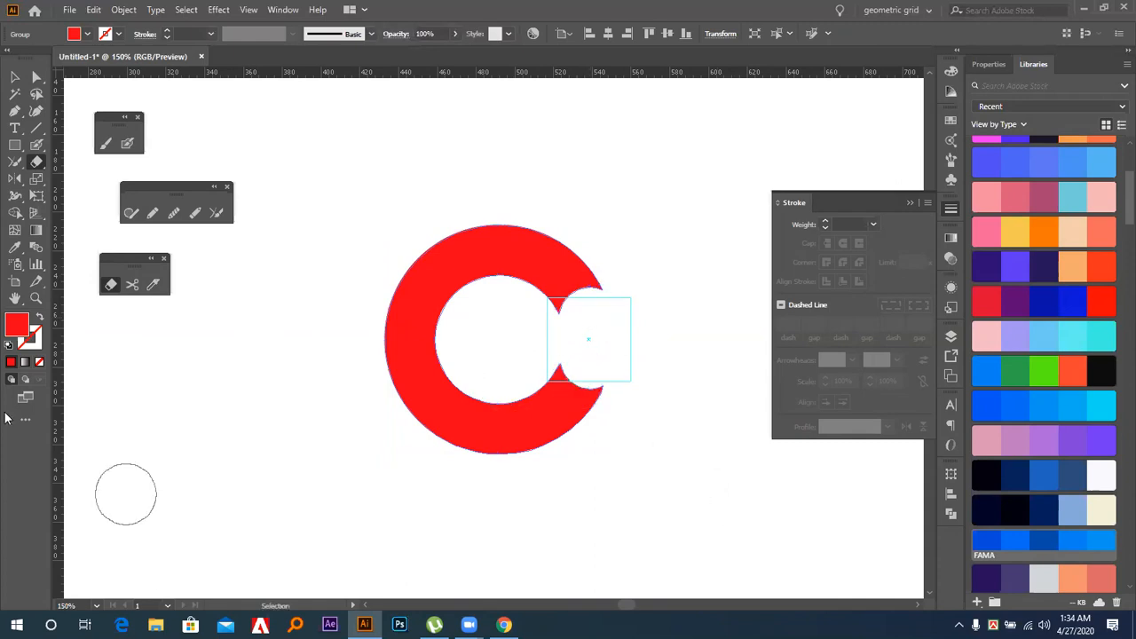
# Deselect the C shape and erase more of its lower end with the Eraser, leaving an irregular tip
pyautogui.click(14, 77)
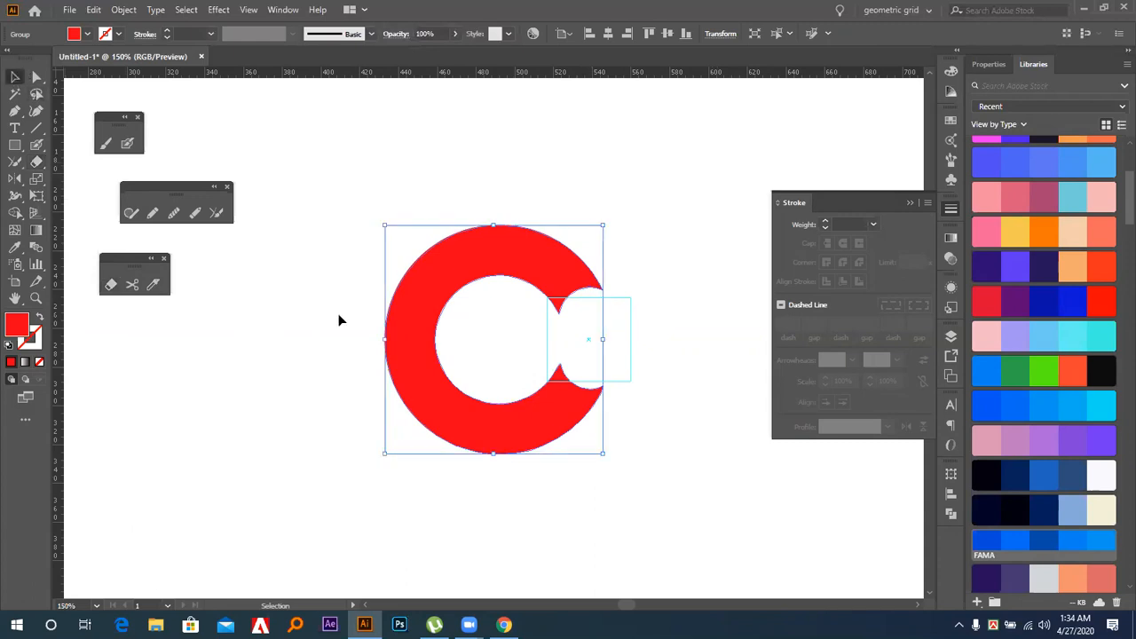
pyautogui.click(339, 319)
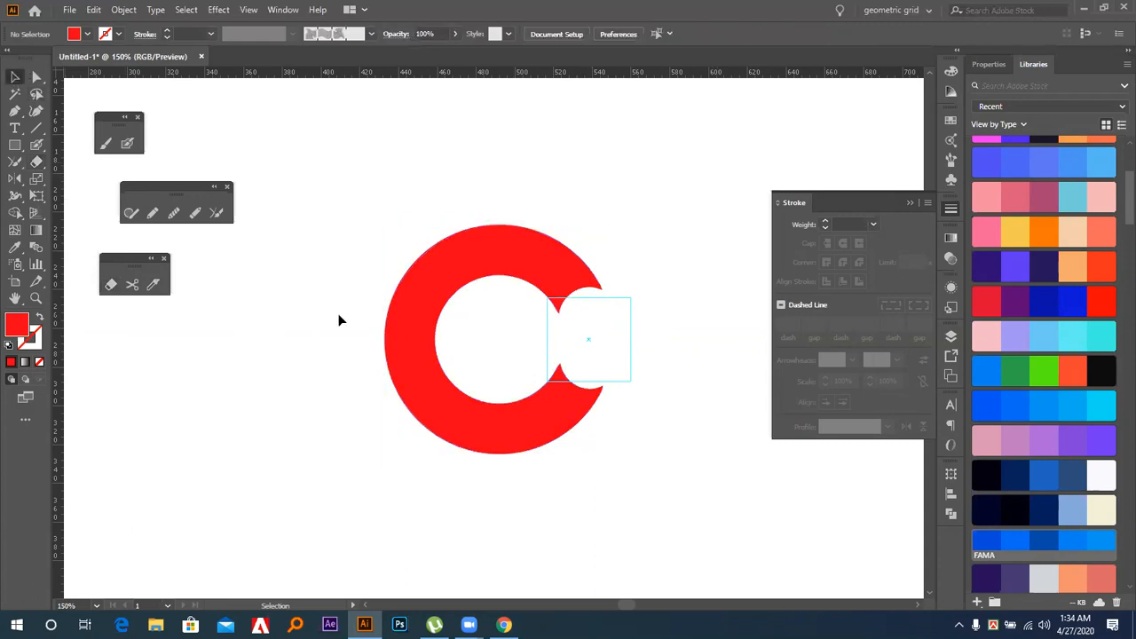
pyautogui.click(111, 284)
pyautogui.click(571, 373)
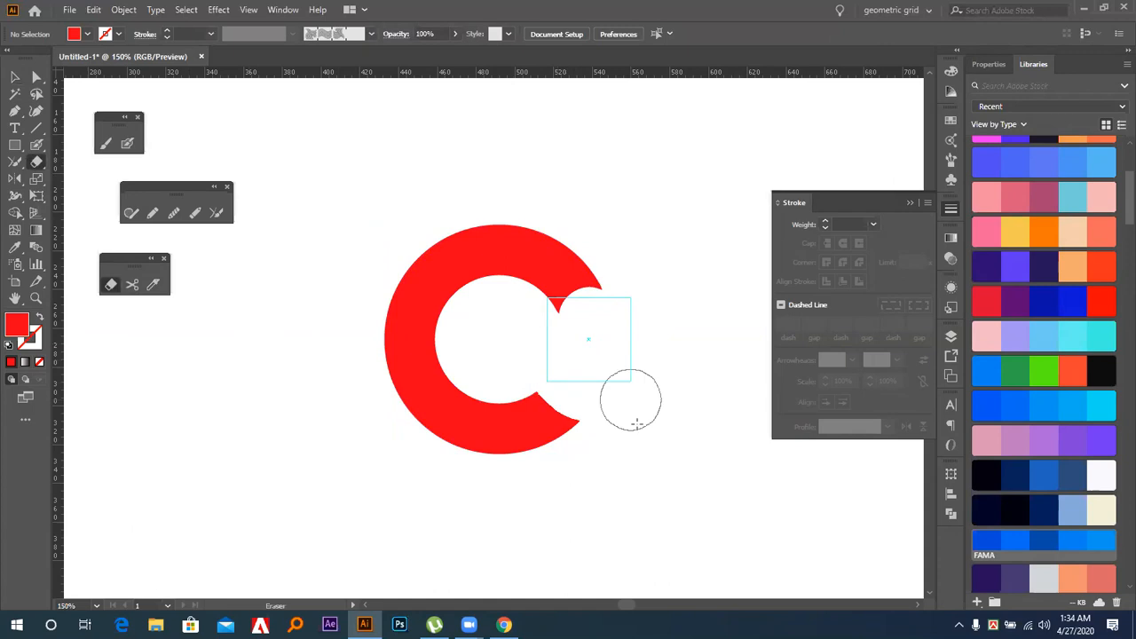
pyautogui.click(533, 389)
pyautogui.moveTo(536, 390)
pyautogui.mouseDown()
pyautogui.moveTo(487, 352)
pyautogui.moveTo(488, 362)
pyautogui.moveTo(574, 380)
pyautogui.moveTo(503, 370)
pyautogui.moveTo(574, 388)
pyautogui.moveTo(589, 433)
pyautogui.moveTo(576, 452)
pyautogui.moveTo(573, 399)
pyautogui.mouseUp()
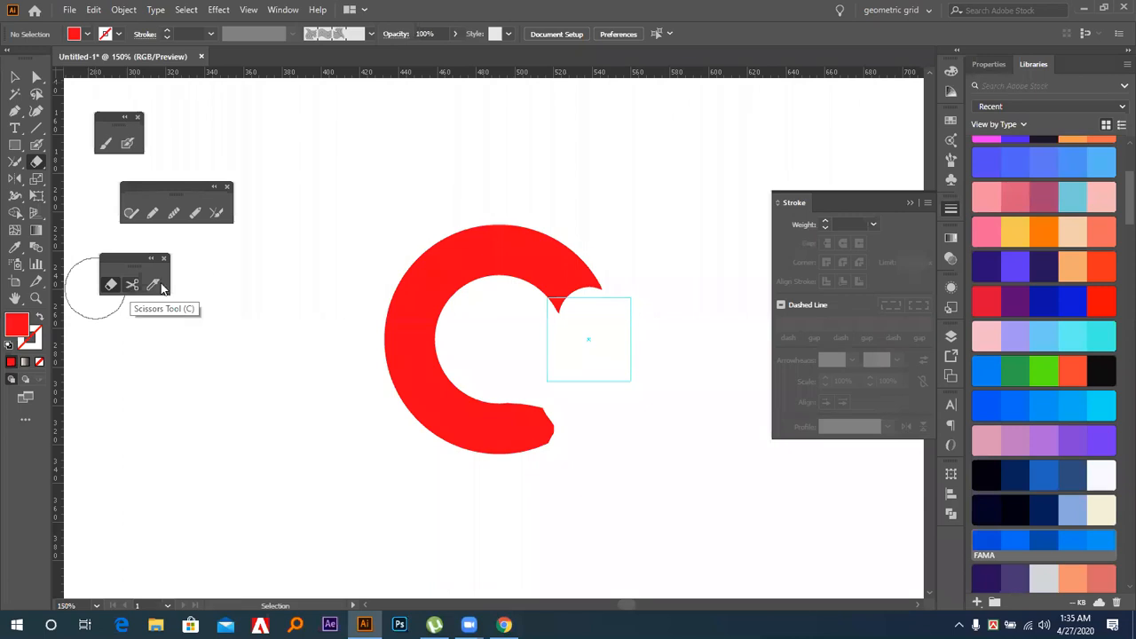
# Select the partly erased C shape with the Selection tool
pyautogui.press('v')
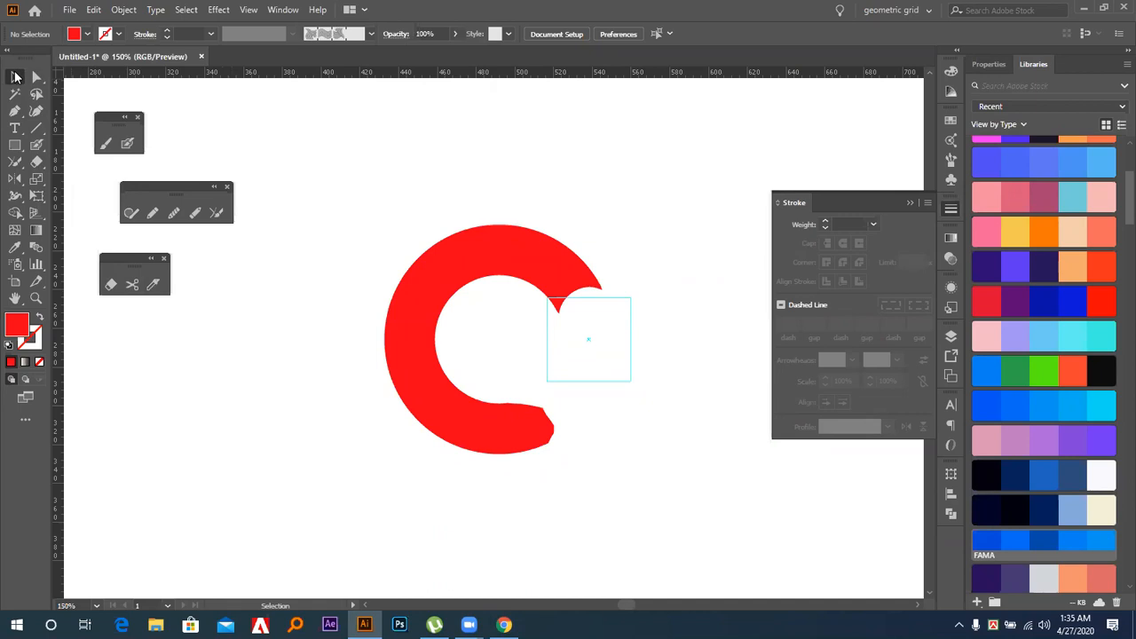
pyautogui.click(393, 371)
pyautogui.hotkey('shift', 'e')
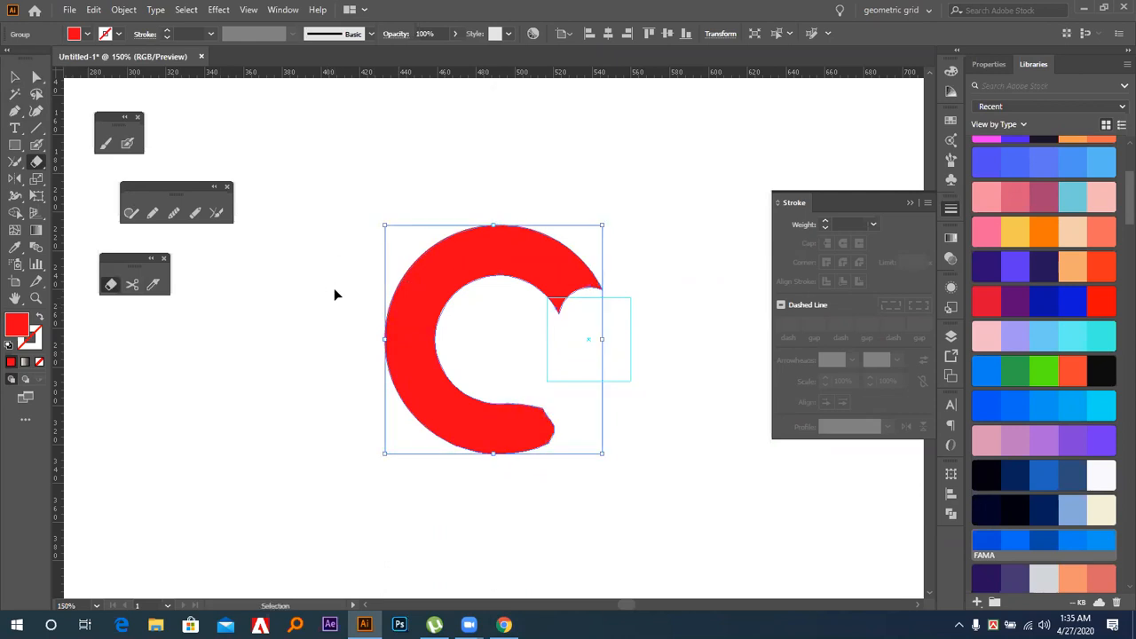
pyautogui.click(14, 76)
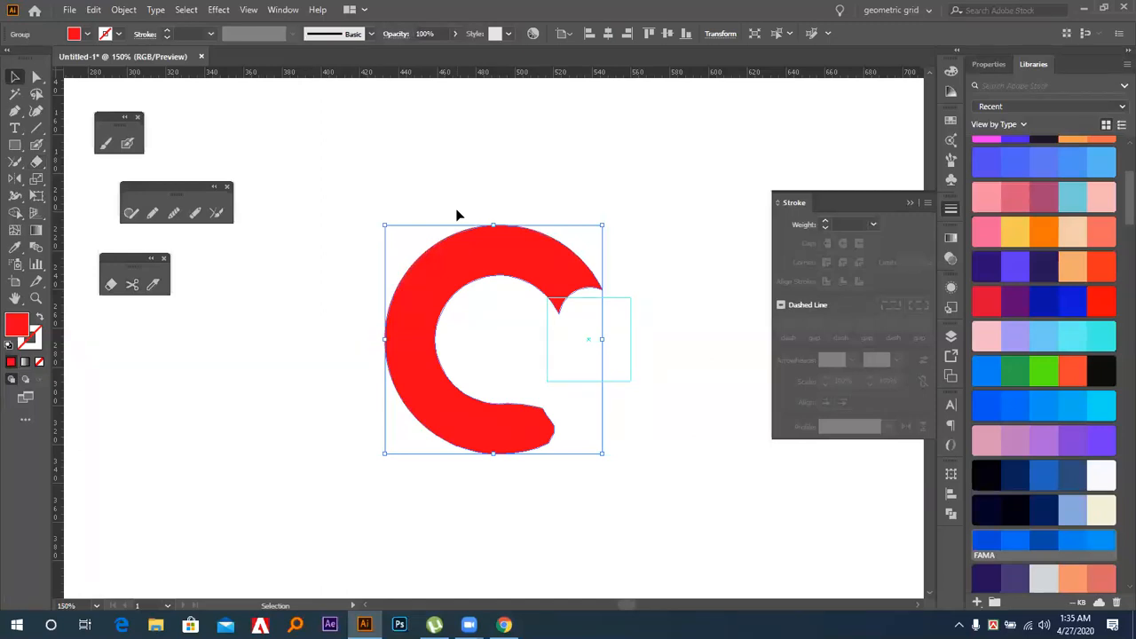
# Delete the partly erased red C shape from the artboard
pyautogui.hotkey('ctrl', 'z')
pyautogui.hotkey('ctrl', 'shift', 'z')
pyautogui.click(219, 274)
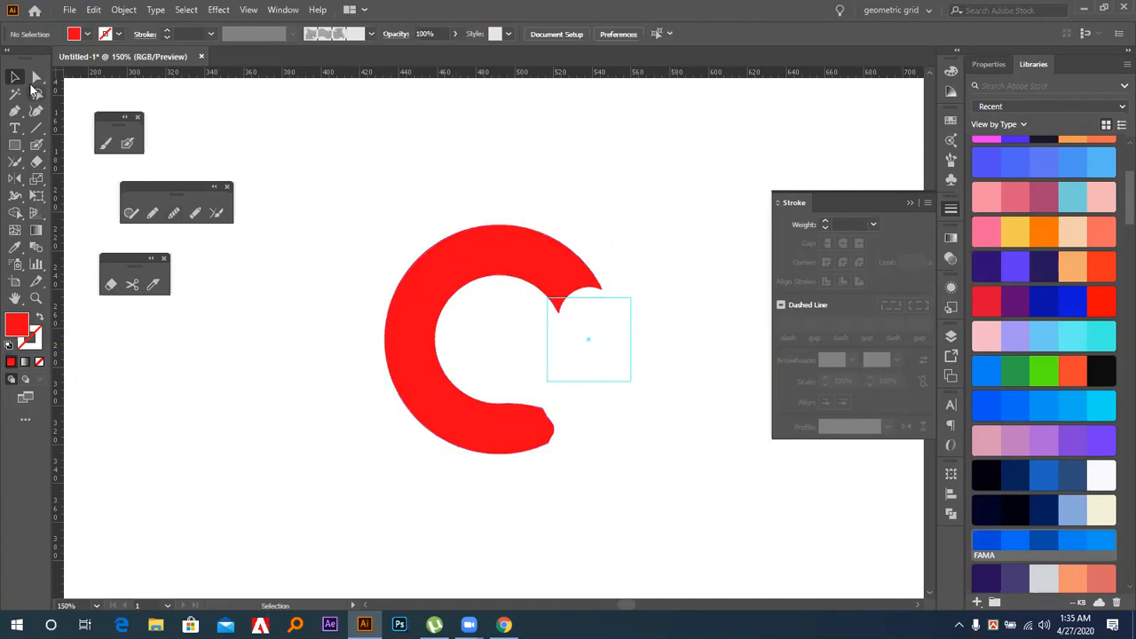
pyautogui.click(498, 242)
pyautogui.press('Delete')
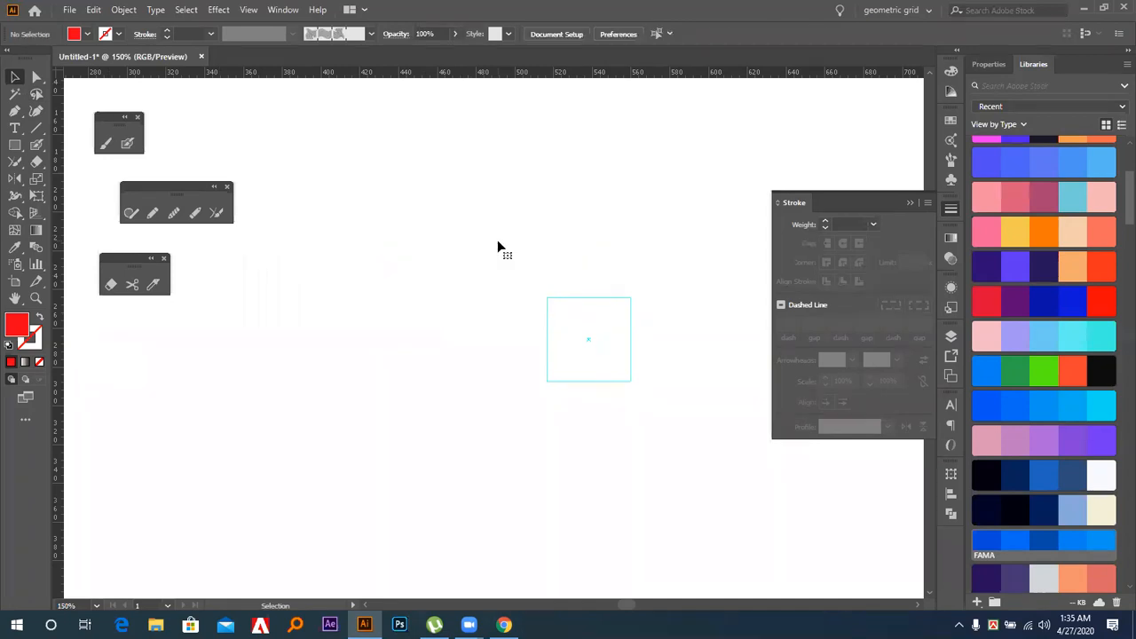
# Clear all guides from the document and fit the artboard in the window
pyautogui.click(248, 11)
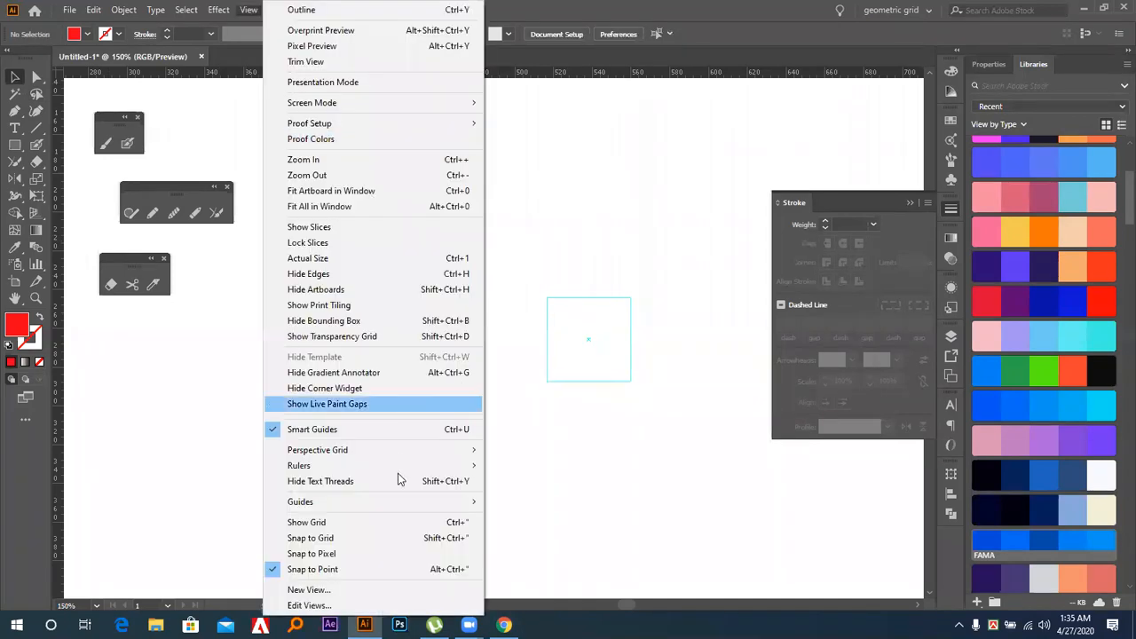
pyautogui.moveTo(468, 502)
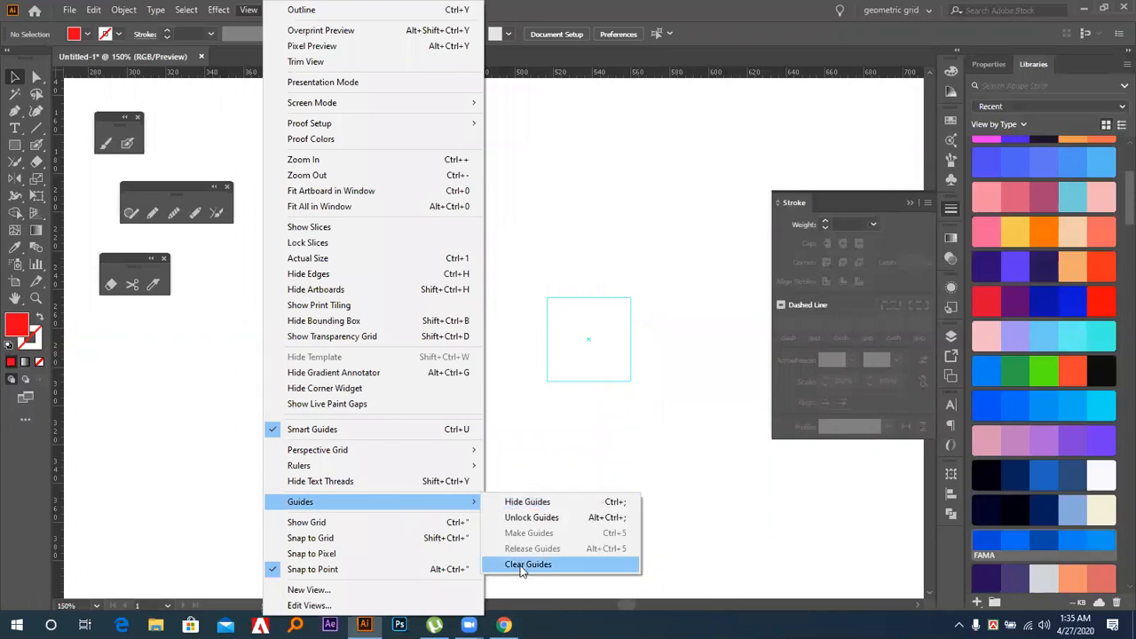
pyautogui.click(532, 570)
pyautogui.hotkey('ctrl', '0')
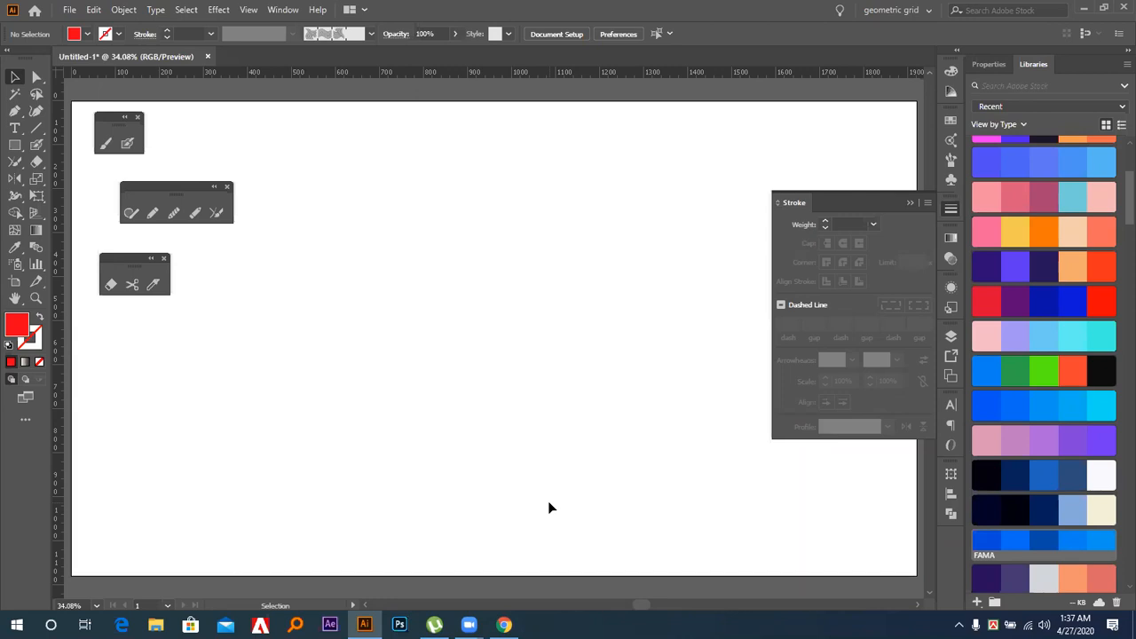
# Collapse the main toolbar to a single column and expand it back to two columns
pyautogui.click(9, 56)
pyautogui.click(9, 56)
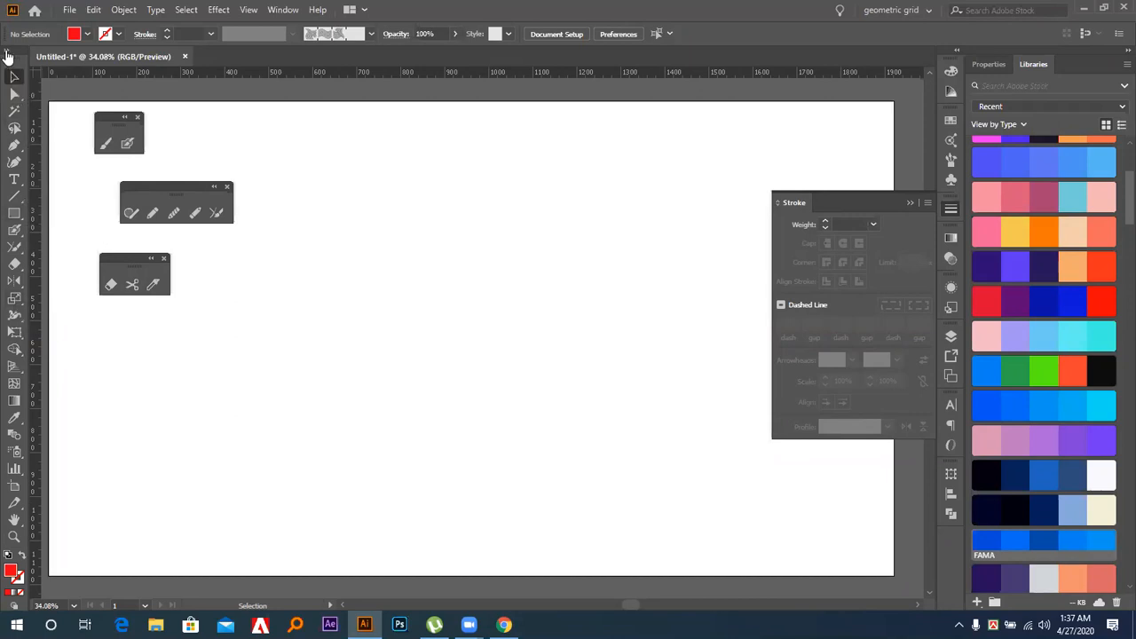
pyautogui.click(8, 56)
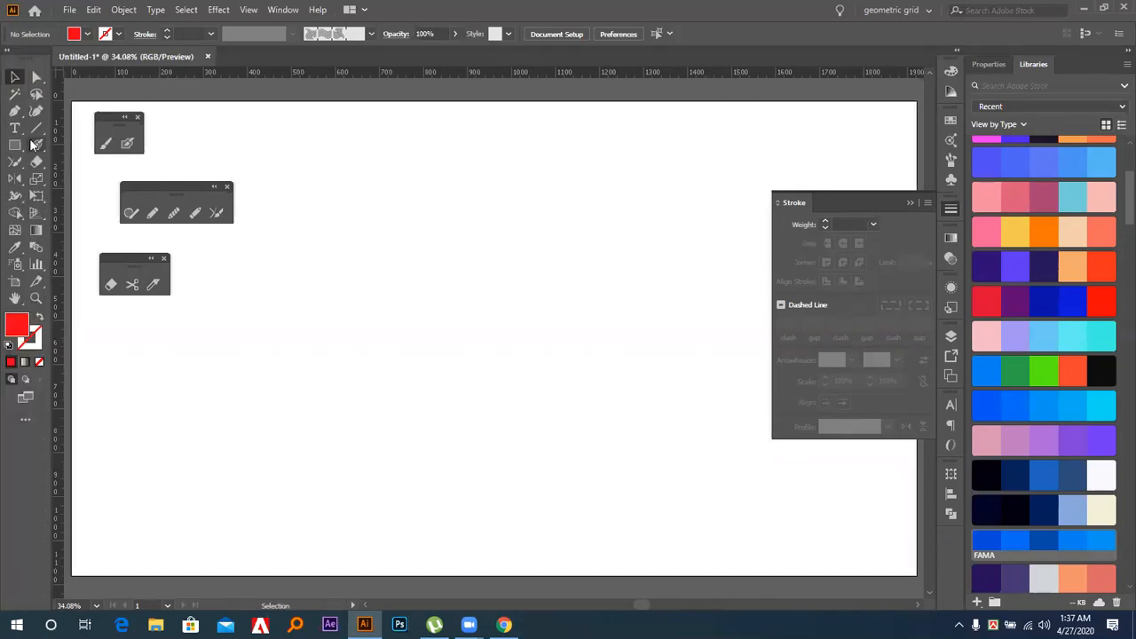
# Switch the main toolbar to the Basic set and return it to the Advanced set
pyautogui.click(277, 10)
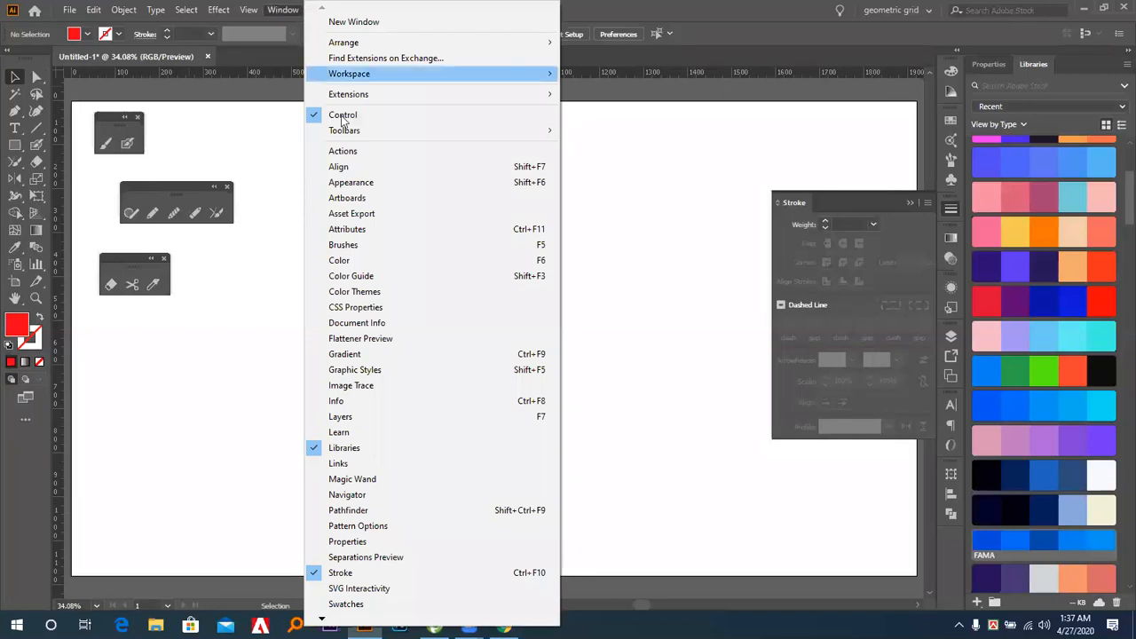
pyautogui.moveTo(337, 135)
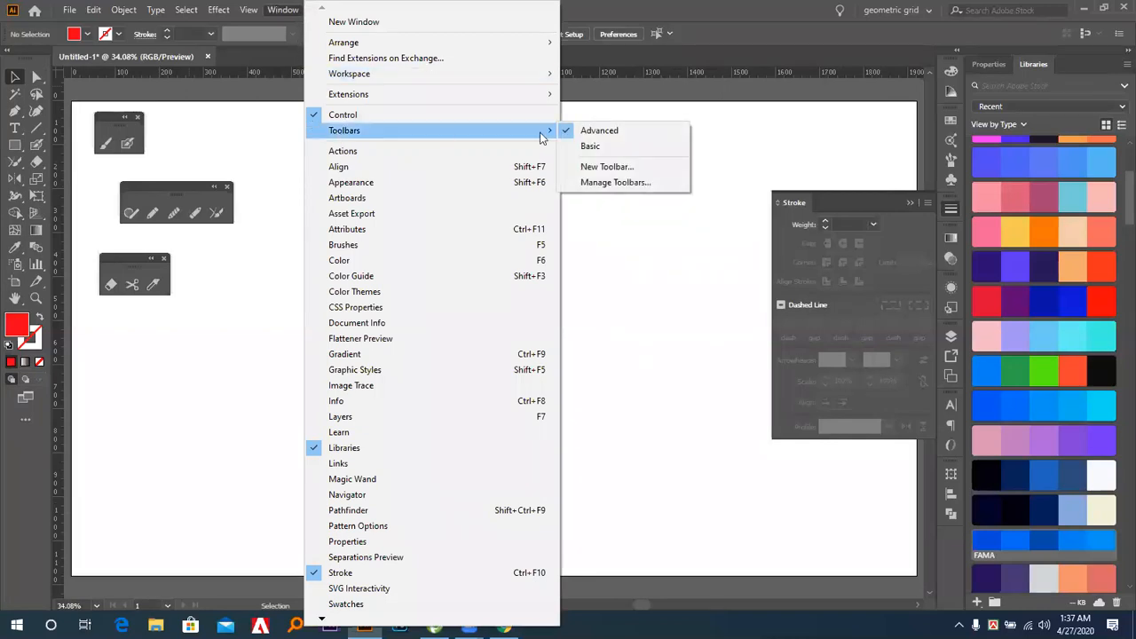
pyautogui.click(596, 147)
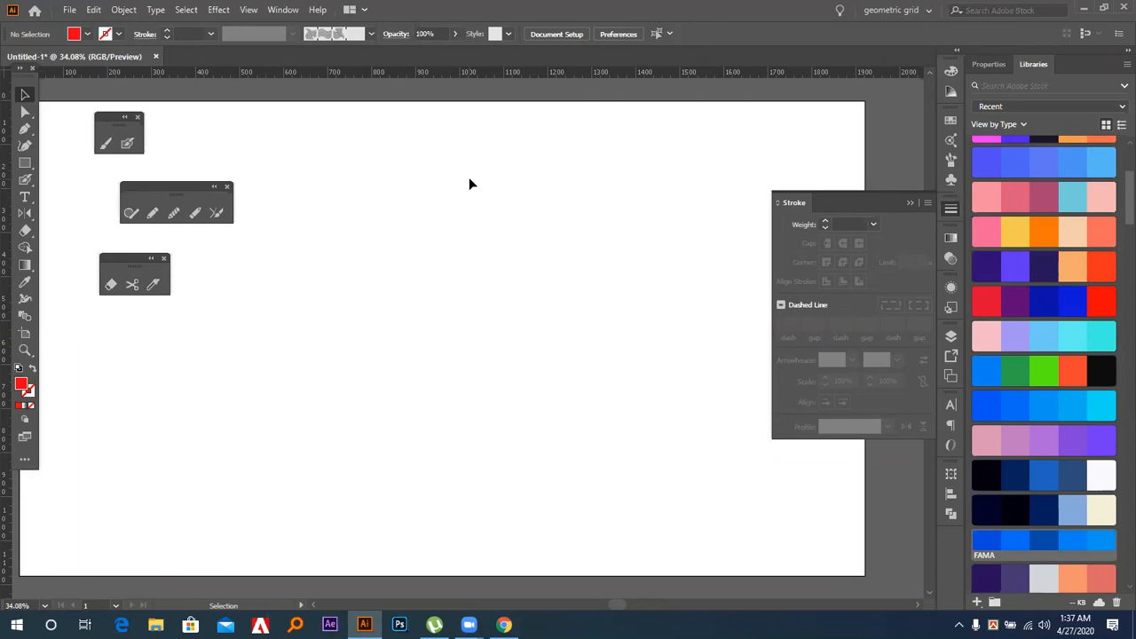
pyautogui.click(279, 10)
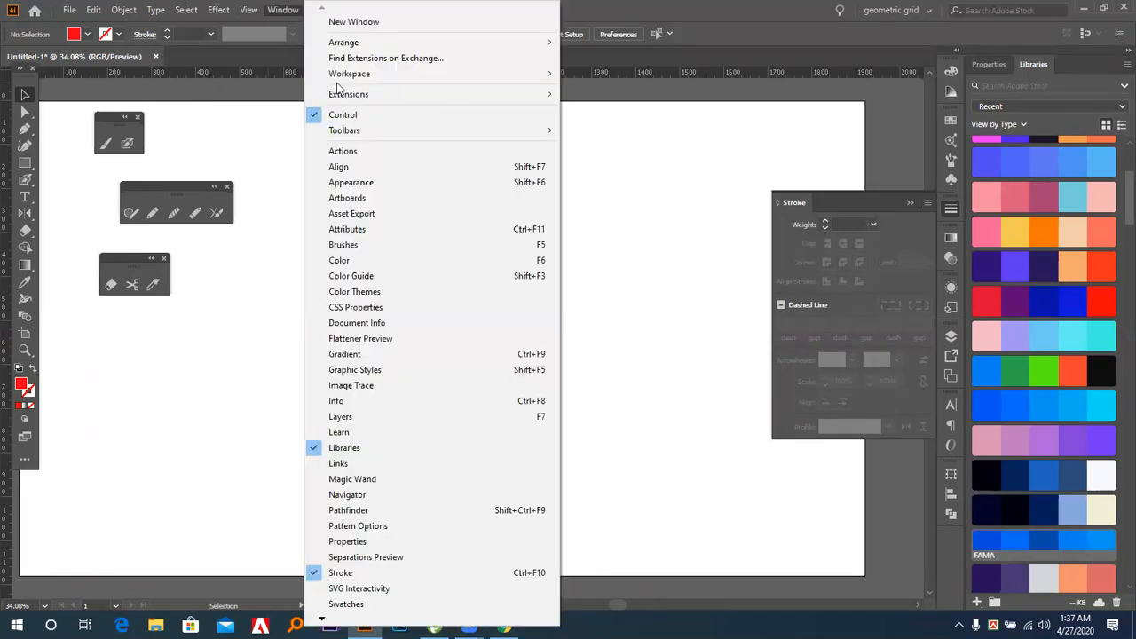
pyautogui.moveTo(394, 130)
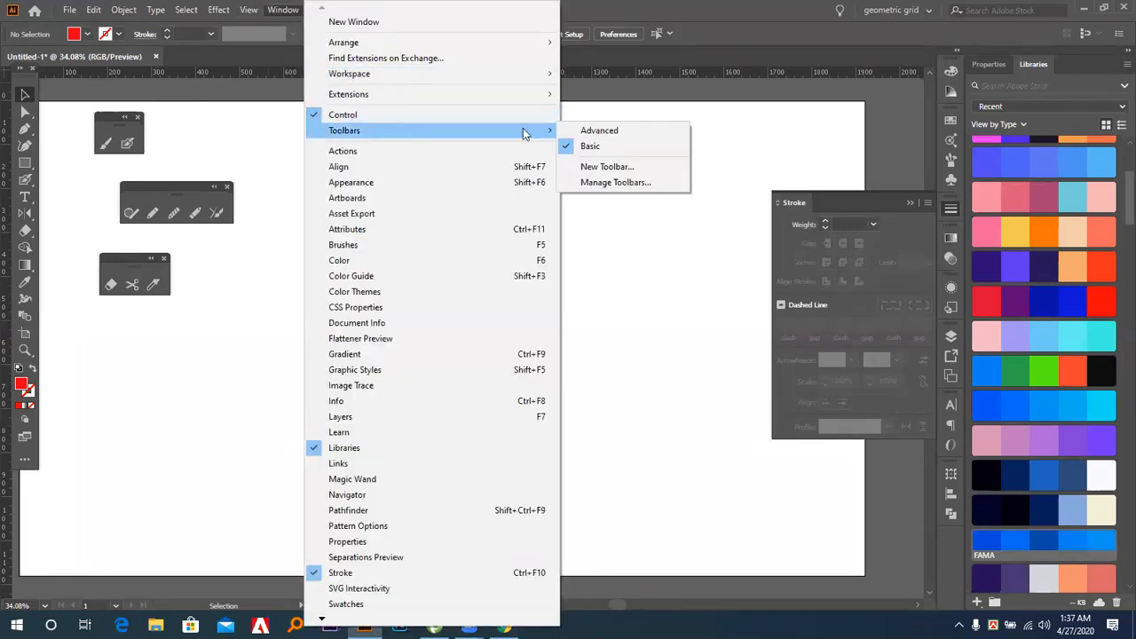
pyautogui.click(633, 132)
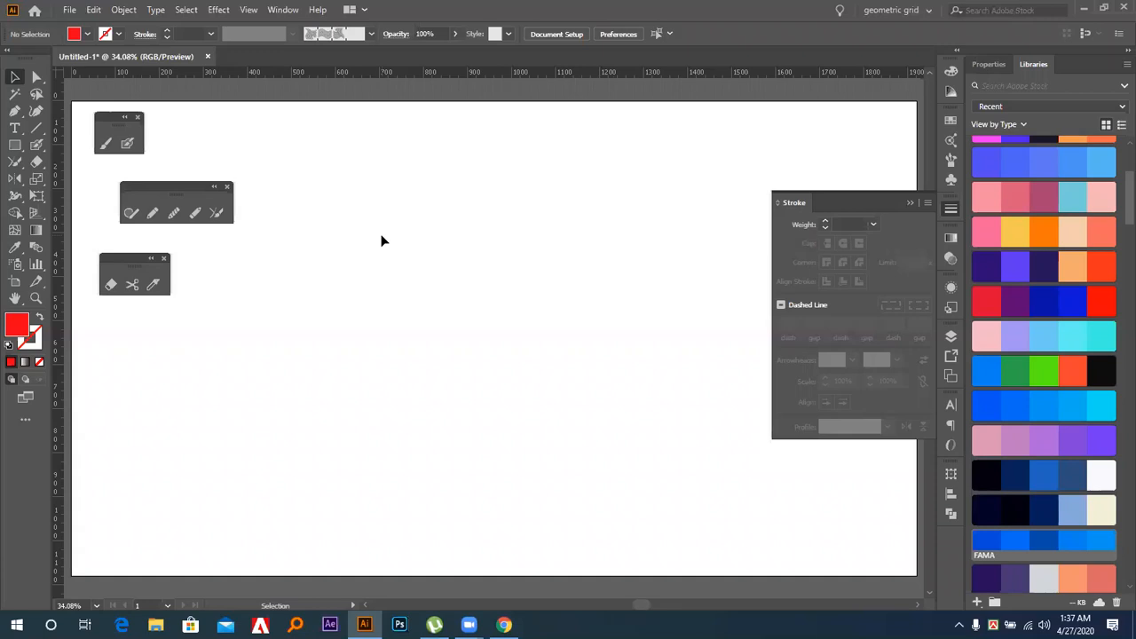